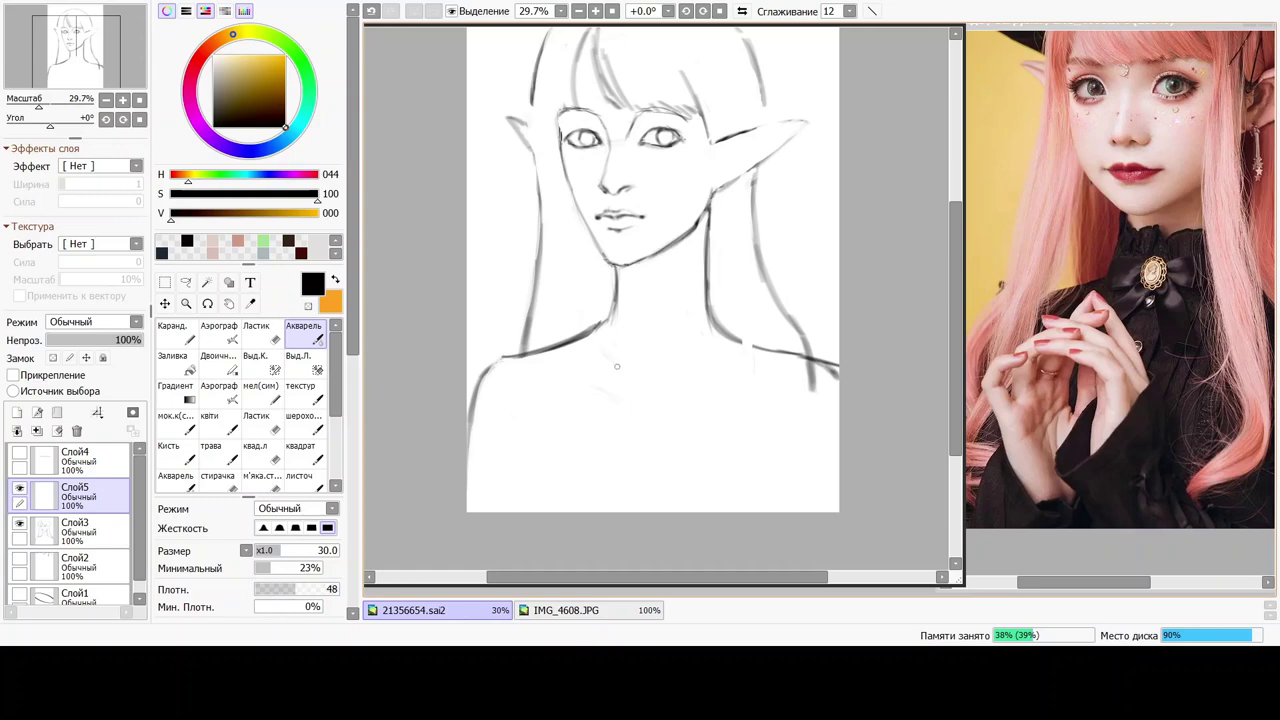
# Rough in the slanted finger and back of the first hand below the neck, and set the Акварель brush density to 70.
pyautogui.moveTo(608, 352); pyautogui.dragTo(652, 414)
pyautogui.moveTo(618, 388); pyautogui.dragTo(650, 418)
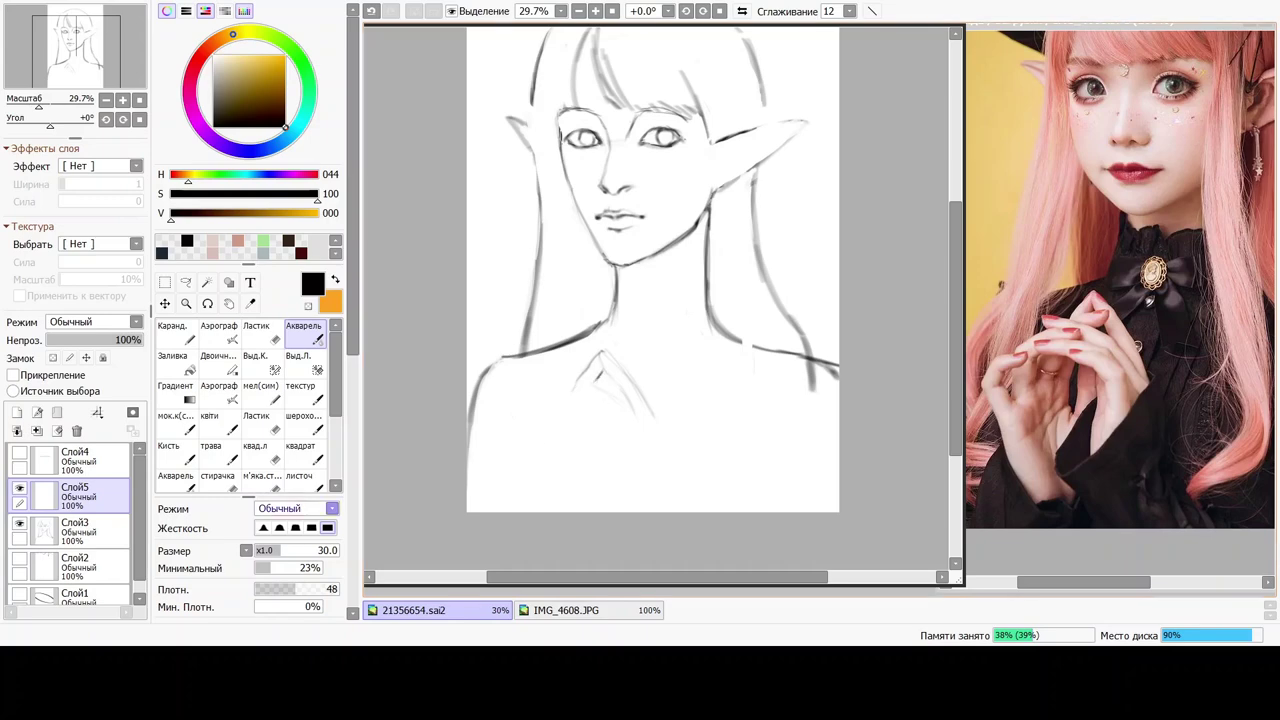
pyautogui.moveTo(296, 589); pyautogui.dragTo(313, 589)
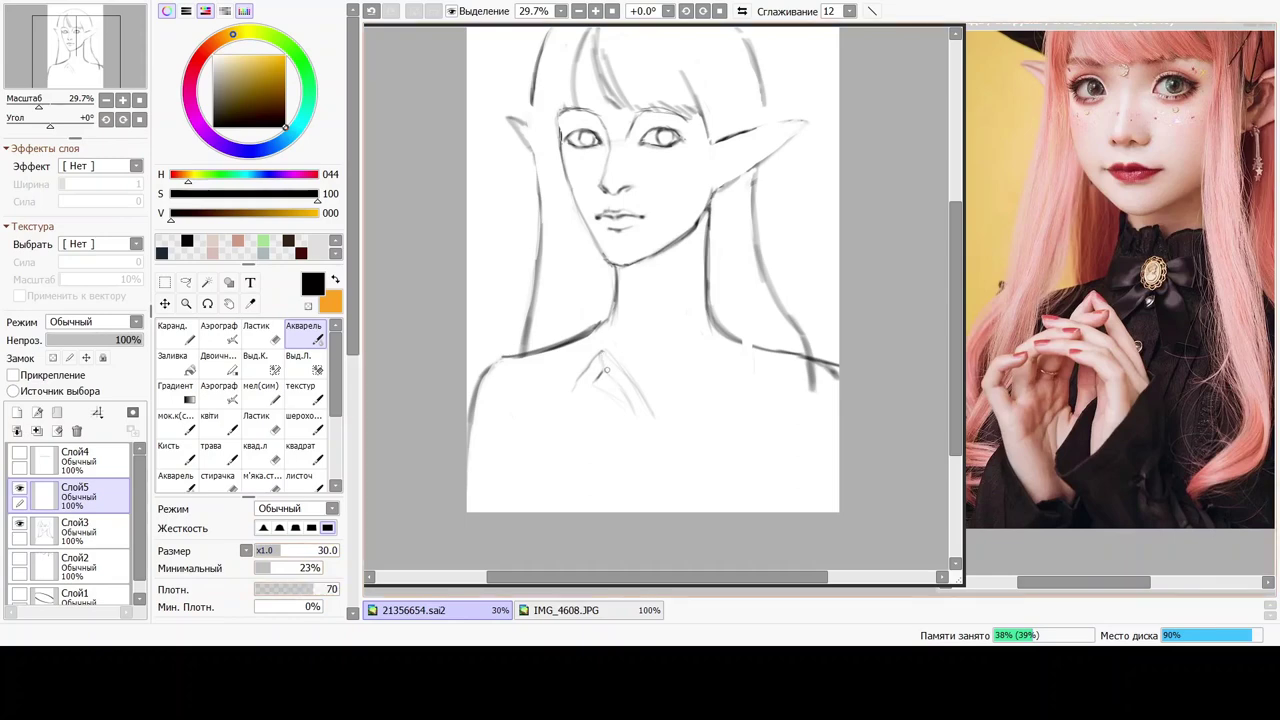
# Try short strokes at the tip of the first hand's raised finger.
pyautogui.hotkey('ctrl', 'z')
pyautogui.moveTo(603, 354); pyautogui.dragTo(600, 365)
pyautogui.hotkey('ctrl', 'z')
pyautogui.moveTo(604, 353); pyautogui.dragTo(621, 370)
pyautogui.hotkey('ctrl', 'z')
pyautogui.hotkey('ctrl', 'z')
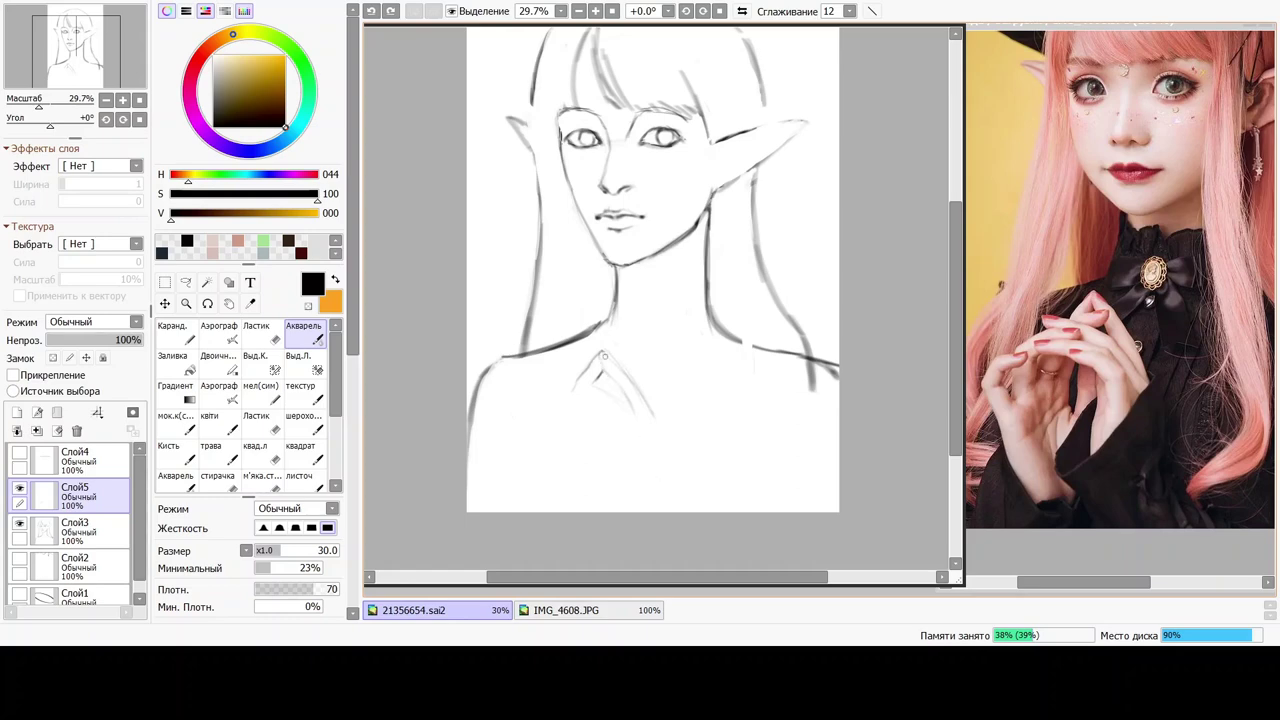
# Sketch the bent fingers at the top of the first hand and its outer contour down to the wrist.
pyautogui.moveTo(602, 350); pyautogui.dragTo(603, 375)
pyautogui.hotkey('ctrl', 'z')
pyautogui.moveTo(597, 376); pyautogui.dragTo(593, 384)
pyautogui.hotkey('ctrl', 'z')
pyautogui.moveTo(621, 390); pyautogui.dragTo(620, 396)
pyautogui.moveTo(673, 437); pyautogui.dragTo(633, 510)
pyautogui.moveTo(667, 428); pyautogui.dragTo(660, 423)
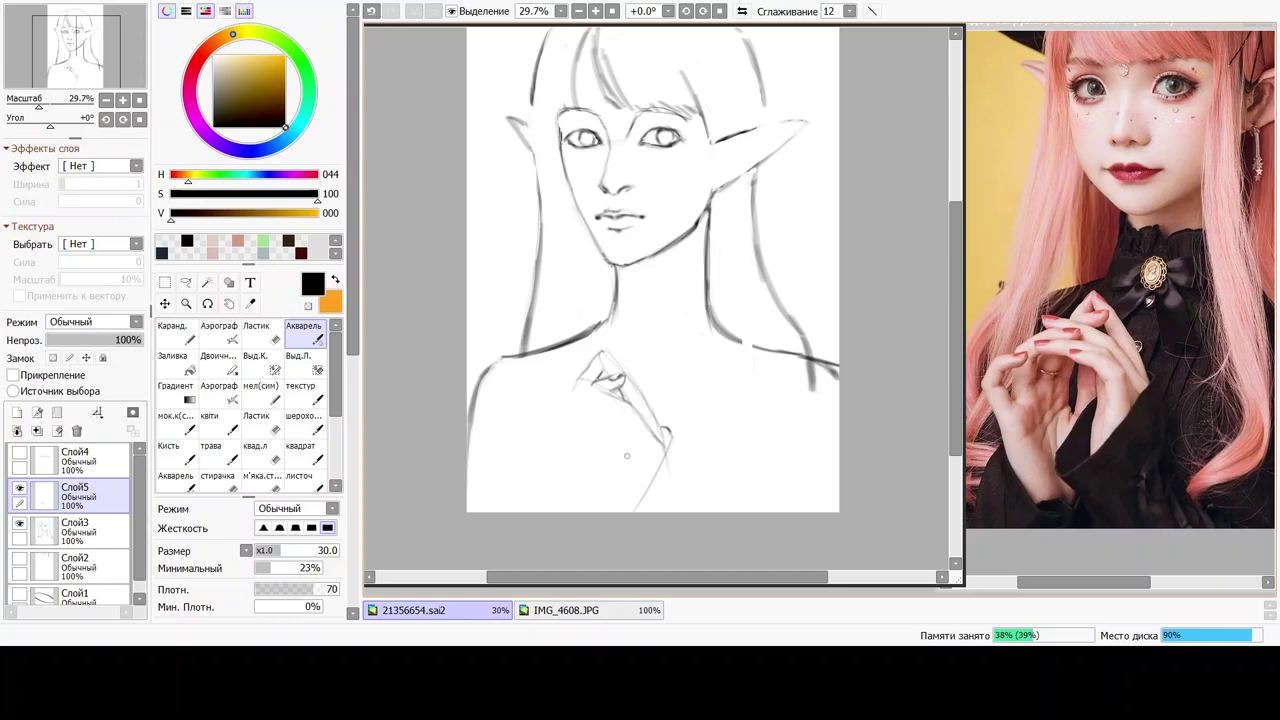
# Draw the first hand's inner palm edge and the wrist lines near the canvas's lower edge.
pyautogui.moveTo(621, 465)
pyautogui.mouseDown()
pyautogui.moveTo(604, 490)
pyautogui.moveTo(612, 510)
pyautogui.moveTo(632, 510)
pyautogui.mouseUp()
pyautogui.moveTo(617, 436); pyautogui.dragTo(627, 502)
# Switch to the квад.л eraser and reduce its size to 25.
pyautogui.press('e')
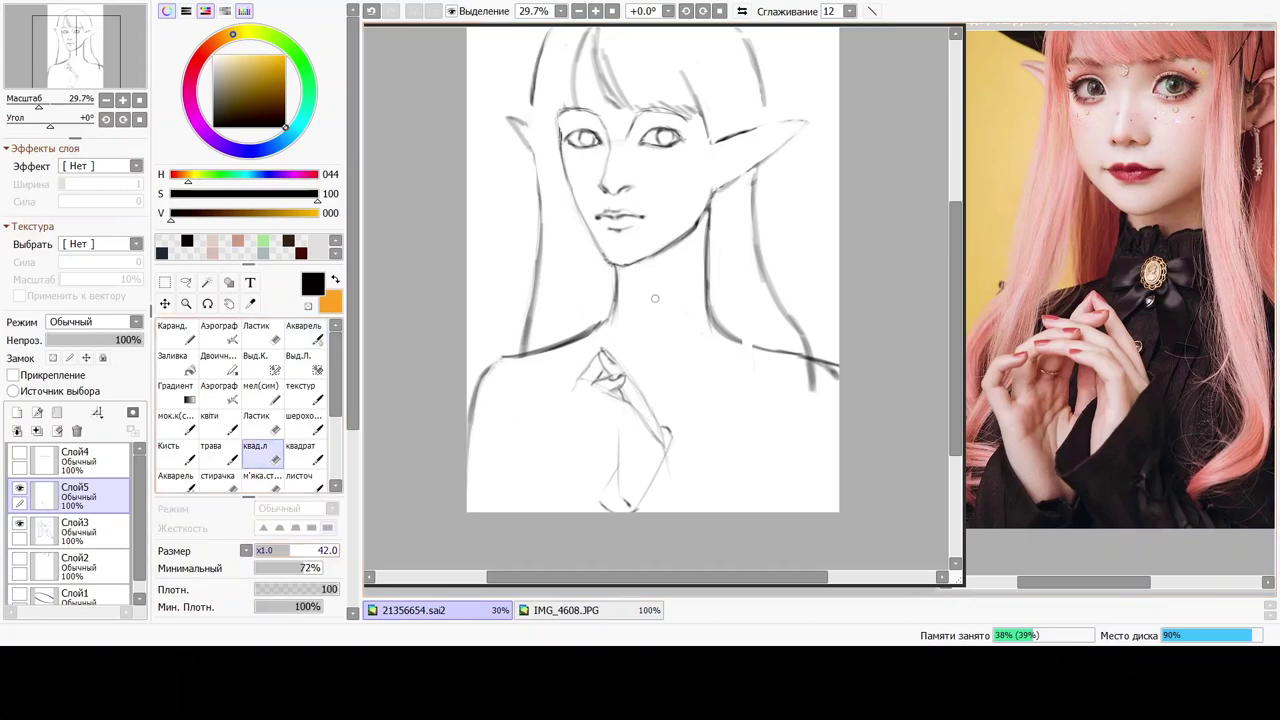
pyautogui.press('[')
pyautogui.press('[')
pyautogui.press('[')
pyautogui.press('[')
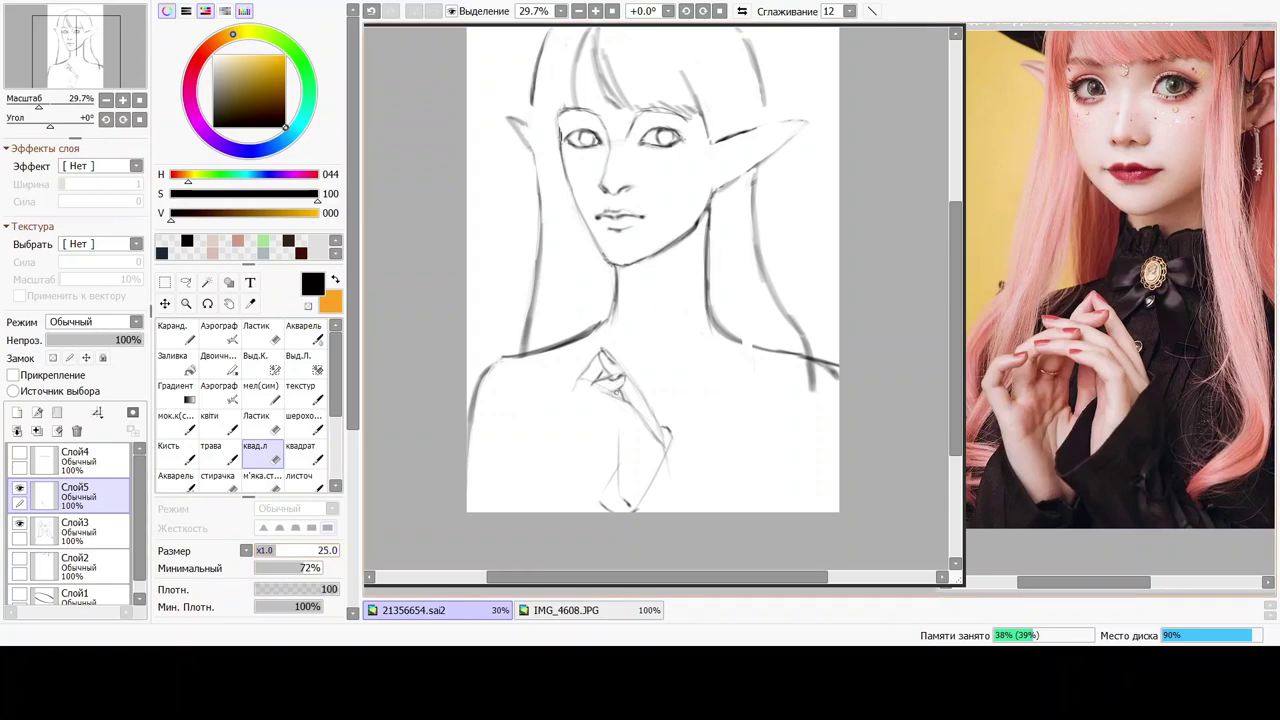
# Sketch the first hand's finger extending leftward and its contour with the Акварель brush.
pyautogui.click(304, 334)
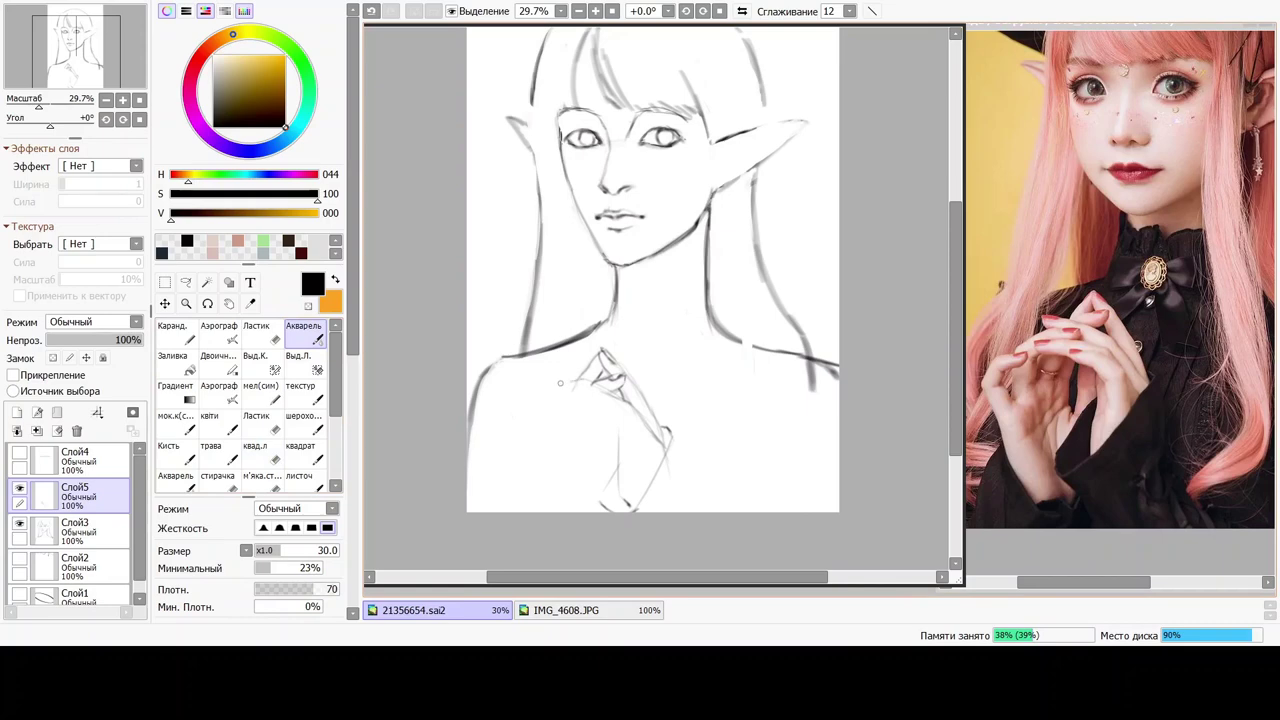
pyautogui.moveTo(556, 385); pyautogui.dragTo(573, 382)
pyautogui.hotkey('ctrl', 'z')
pyautogui.moveTo(565, 380)
pyautogui.mouseDown()
pyautogui.moveTo(598, 386)
pyautogui.moveTo(559, 380)
pyautogui.moveTo(602, 390)
pyautogui.moveTo(564, 387)
pyautogui.moveTo(628, 425)
pyautogui.moveTo(610, 368)
pyautogui.moveTo(564, 389)
pyautogui.moveTo(603, 403)
pyautogui.mouseUp()
# Clean up the extended finger, shape its tip and add the line of the finger beneath it.
pyautogui.click(262, 452)
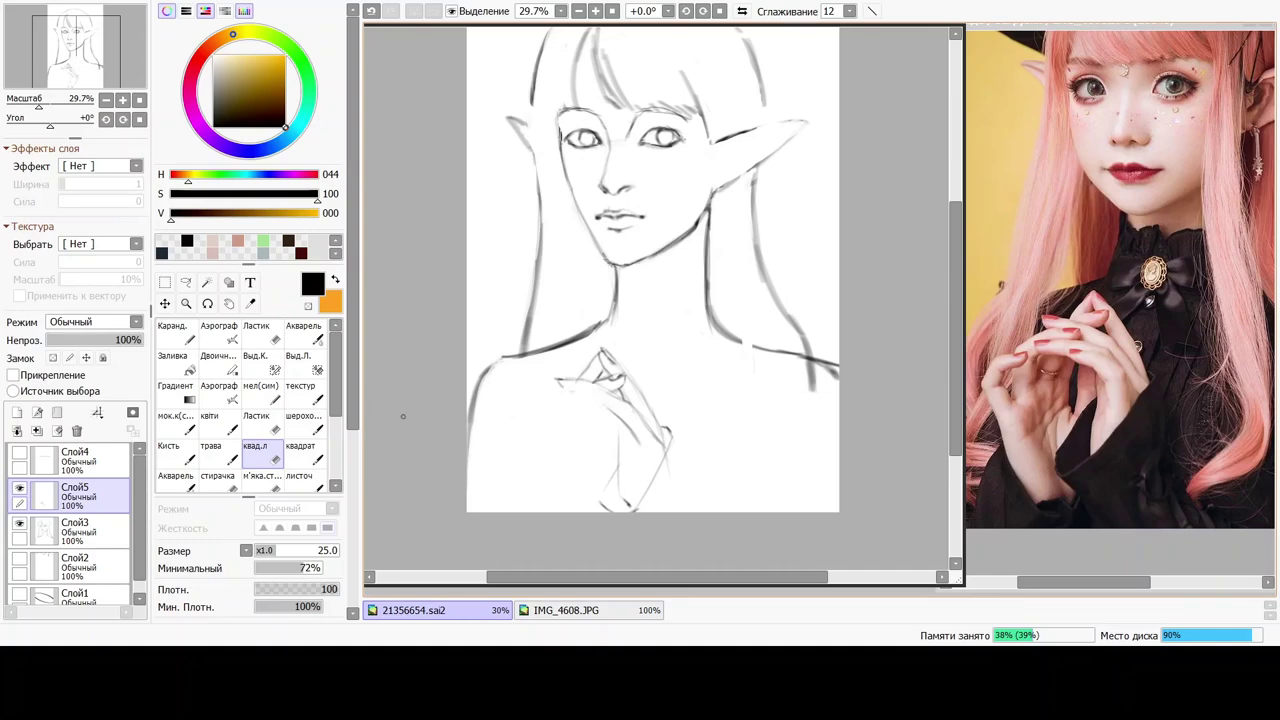
pyautogui.click(298, 336)
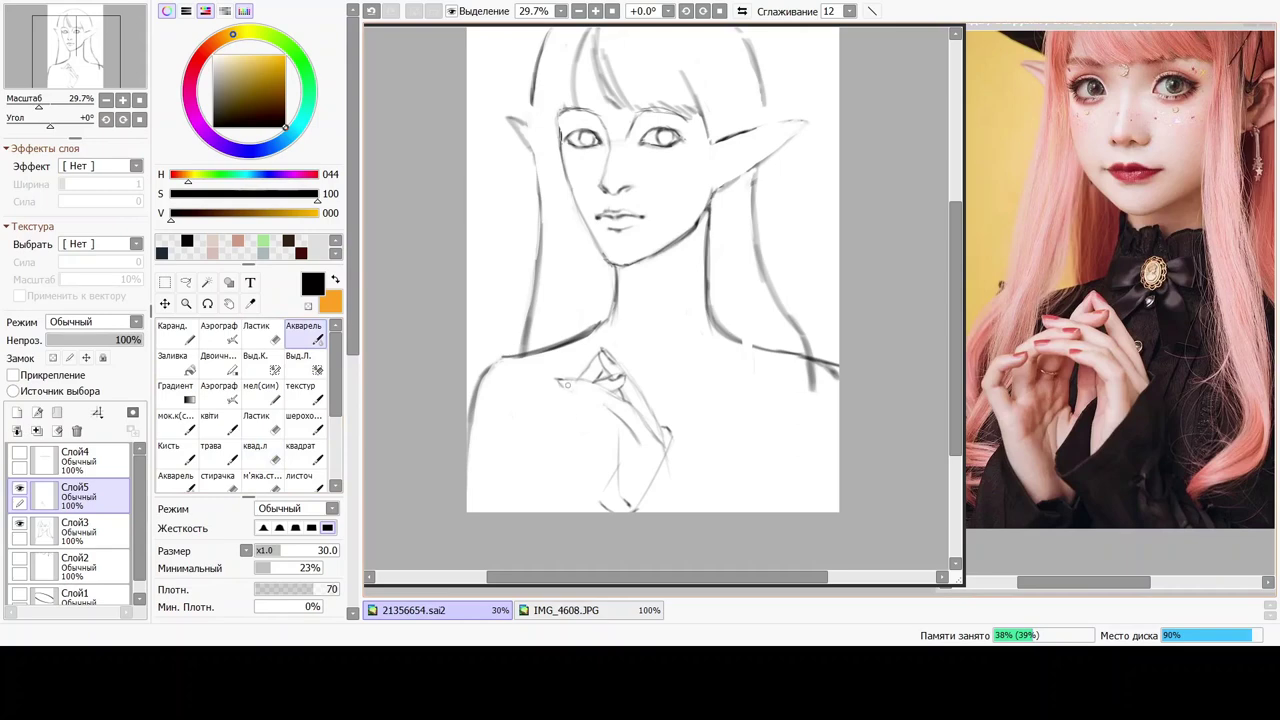
pyautogui.moveTo(560, 381); pyautogui.dragTo(578, 391)
pyautogui.hotkey('ctrl', 'z')
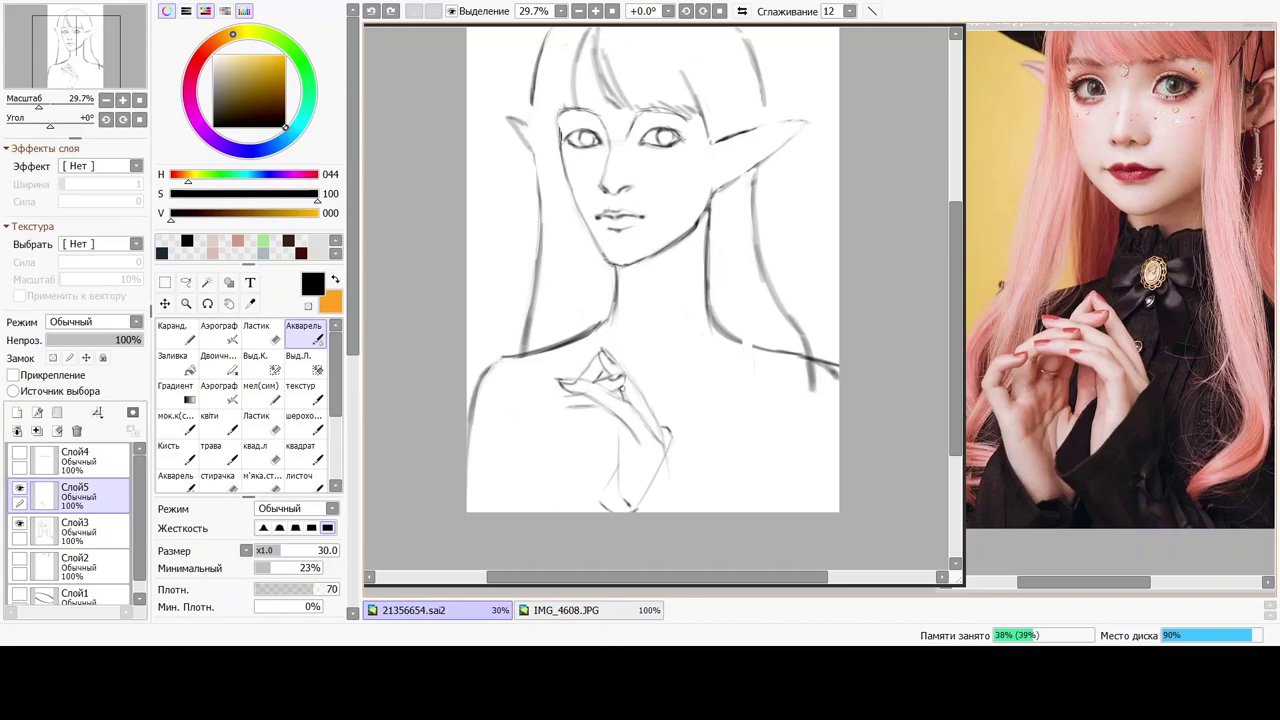
pyautogui.moveTo(621, 390); pyautogui.dragTo(620, 395)
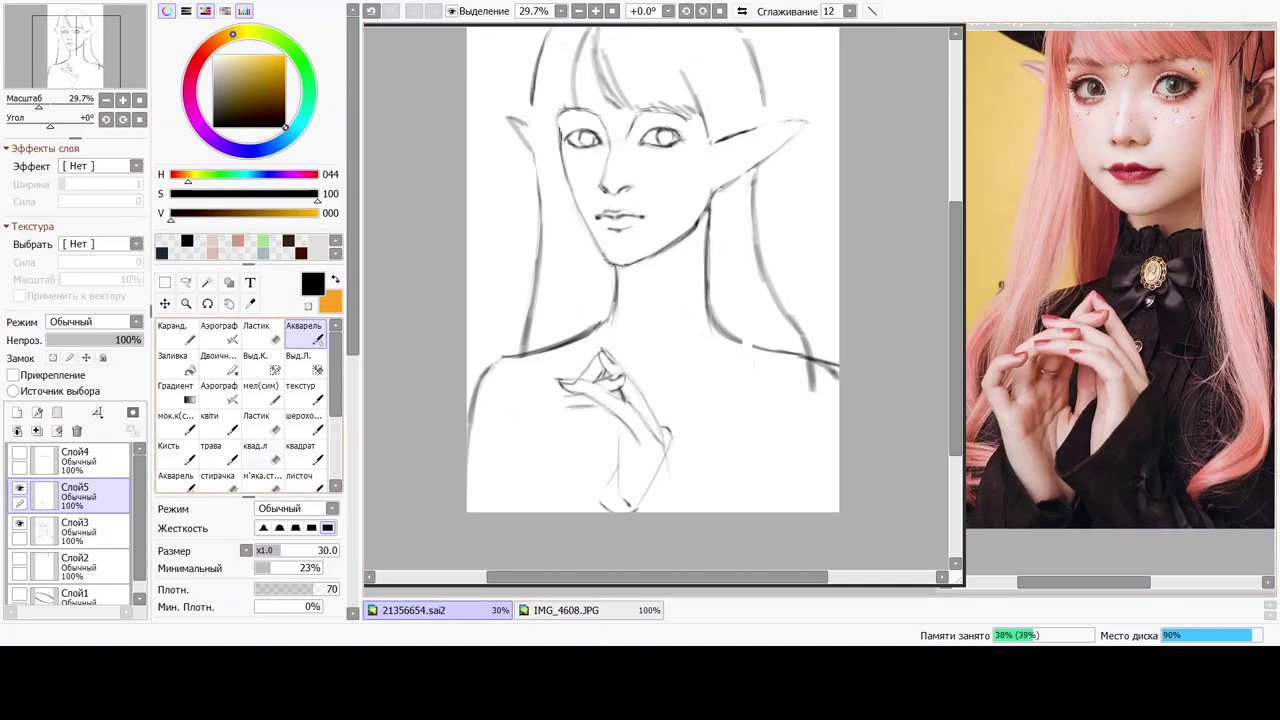
# Darken the crossing fingers around the gap near the raised fingertip and clean up the first hand's lines with the eraser.
pyautogui.click(257, 455)
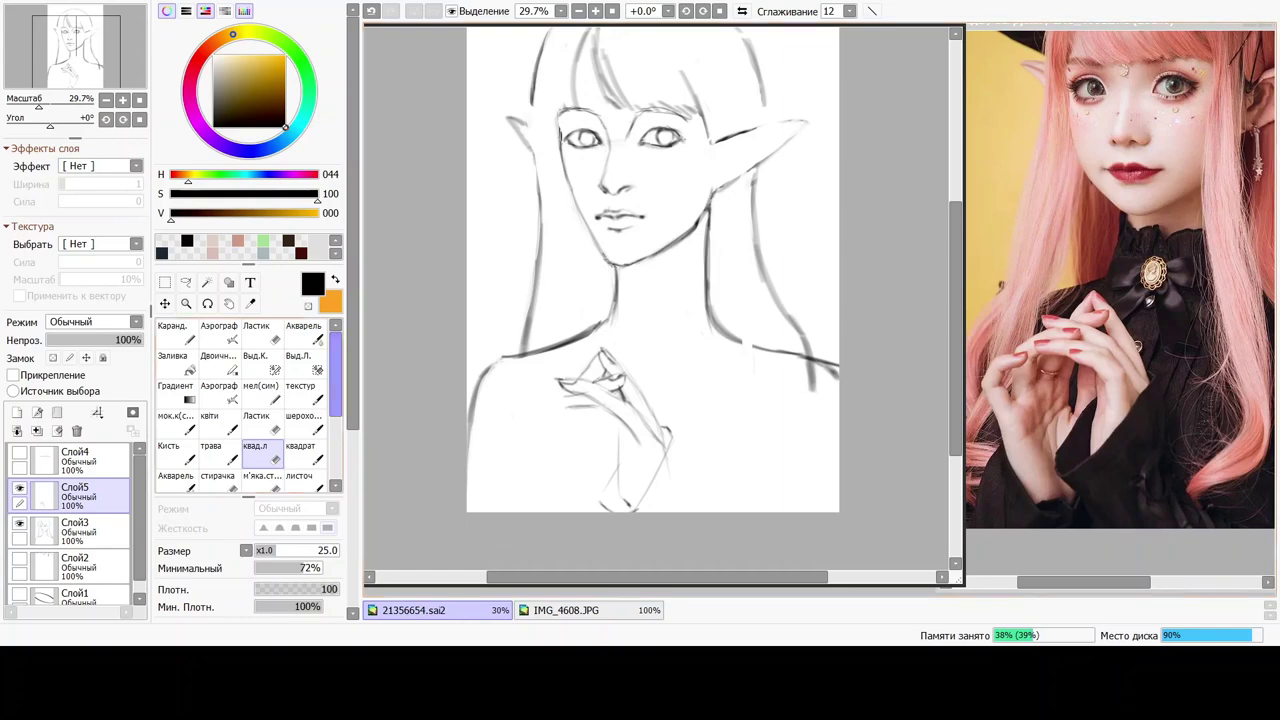
pyautogui.click(303, 333)
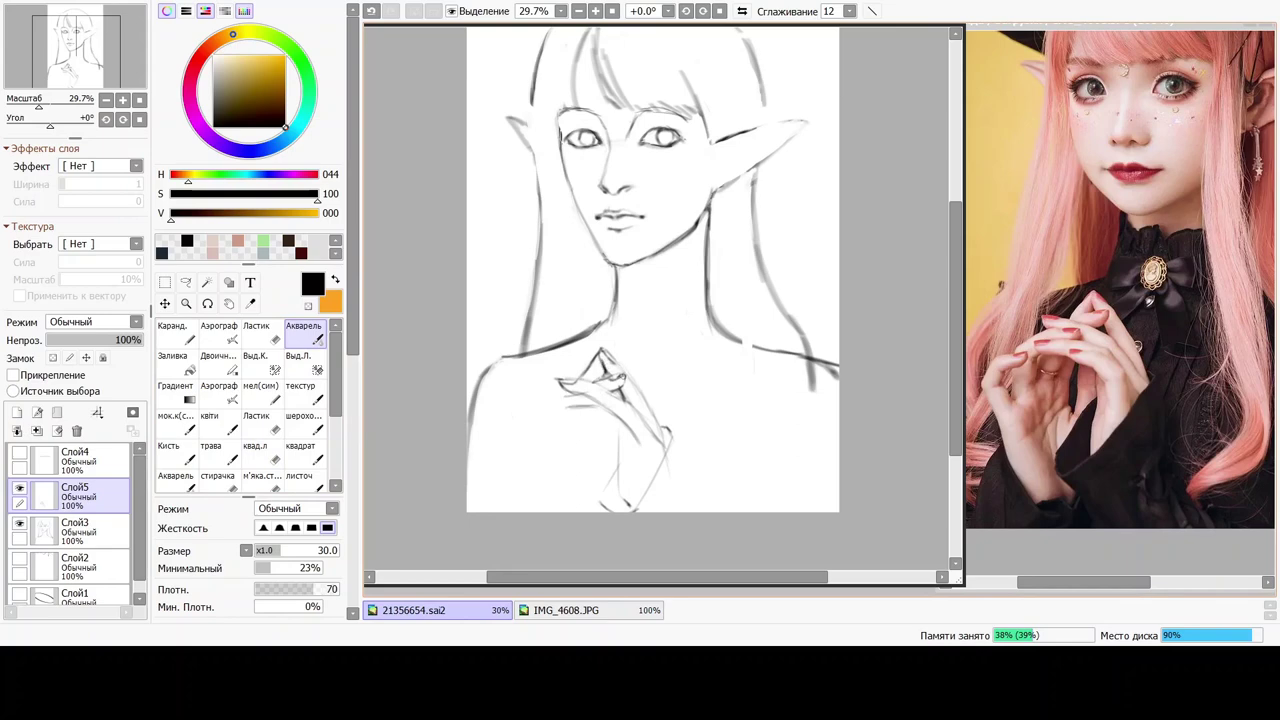
pyautogui.click(262, 453)
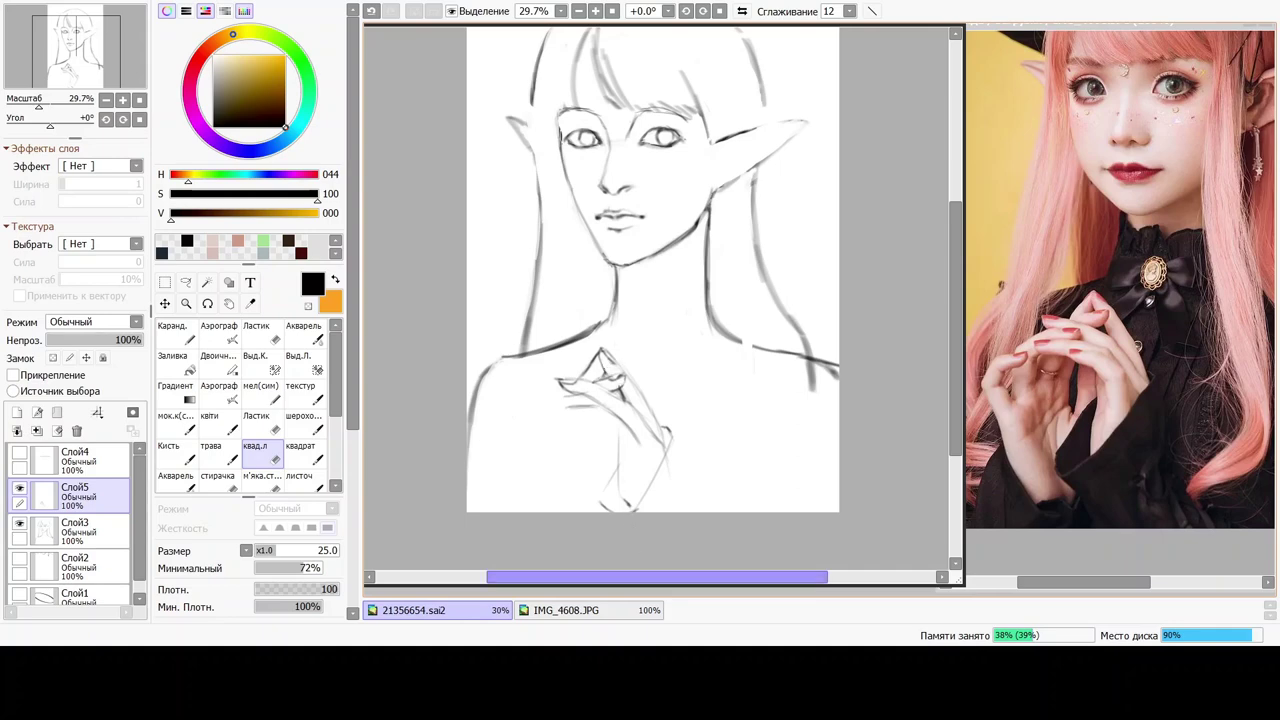
pyautogui.hotkey('ctrl', 'z')
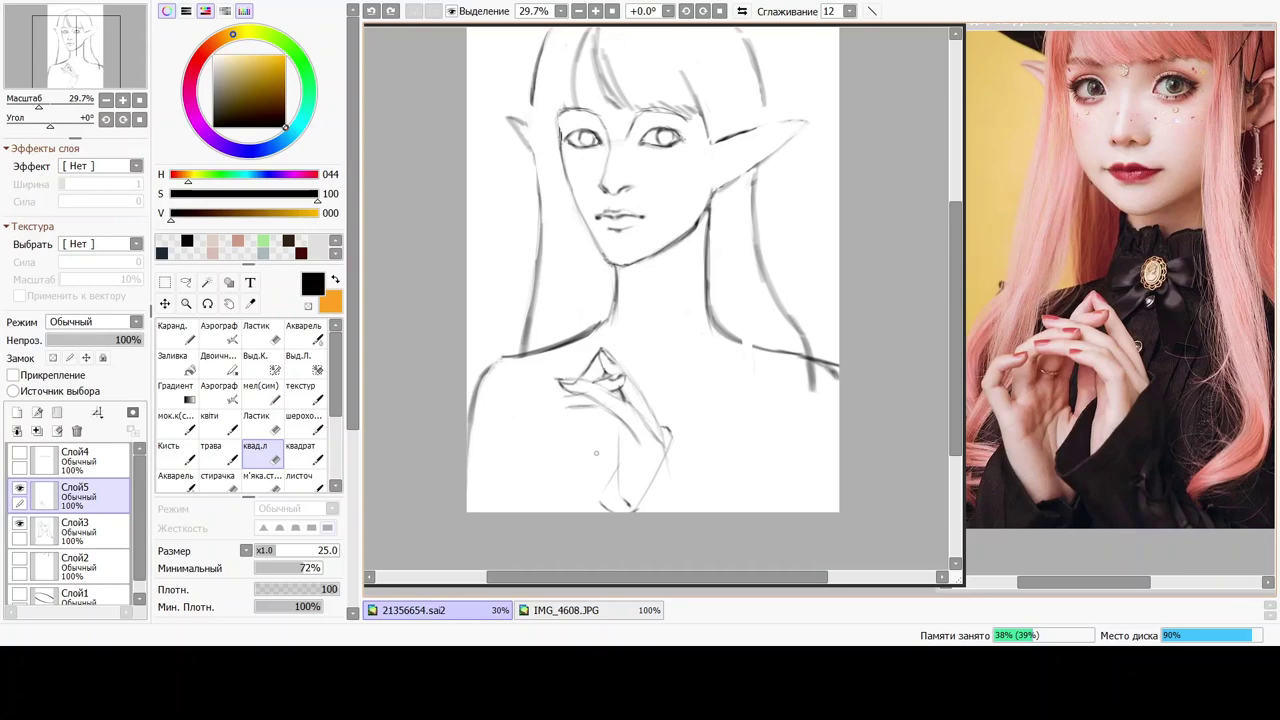
pyautogui.click(617, 385)
pyautogui.press('c')
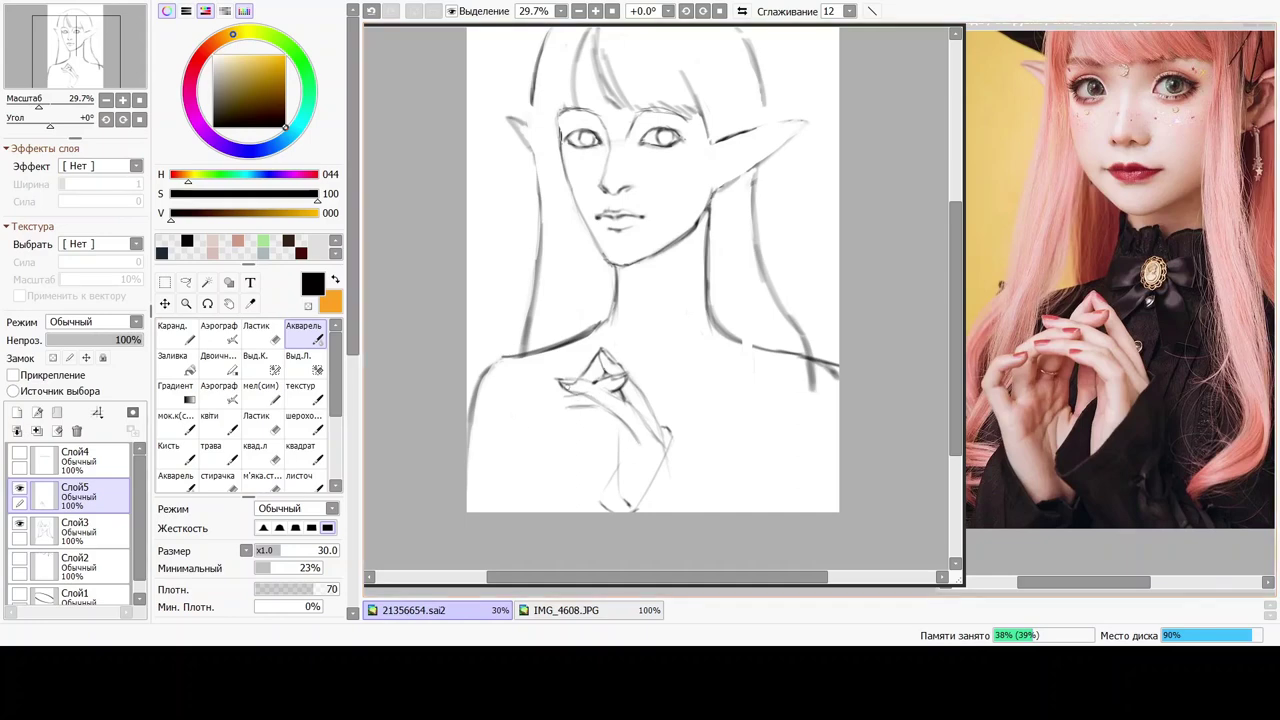
pyautogui.click(262, 452)
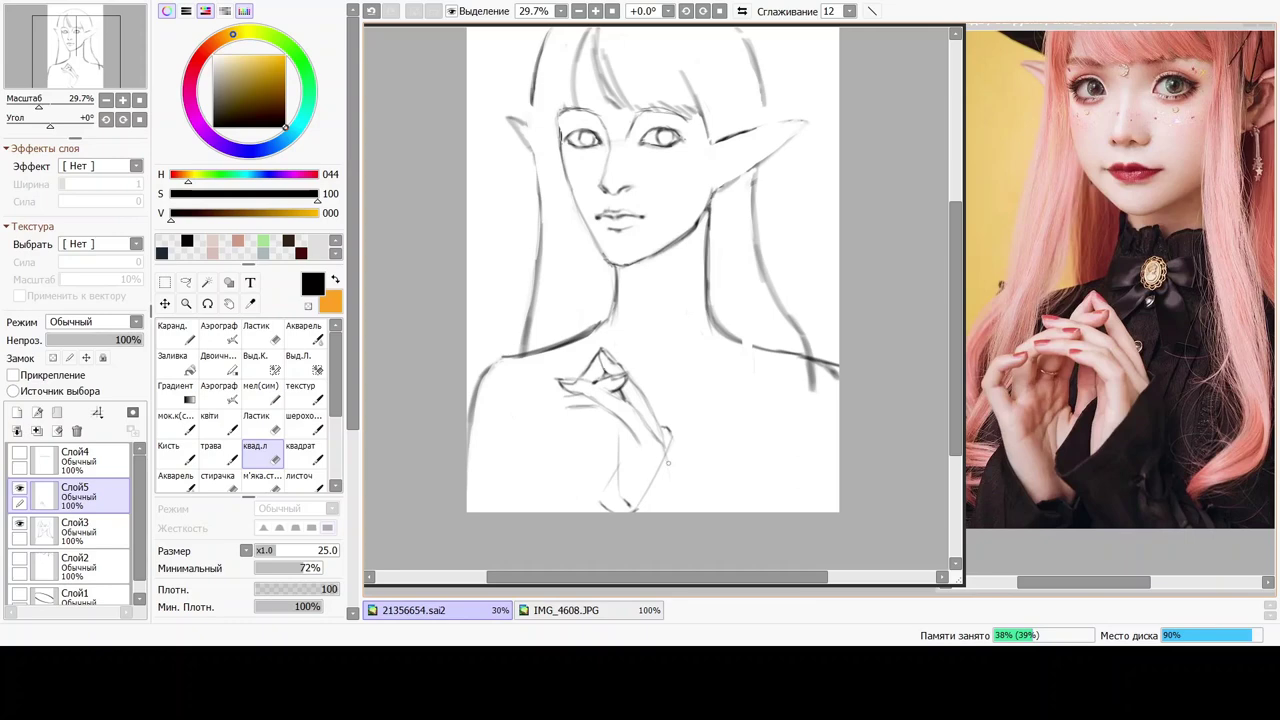
# Try to redraw the lower finger line and the lines along the back of the first hand toward the wrist.
pyautogui.click(303, 333)
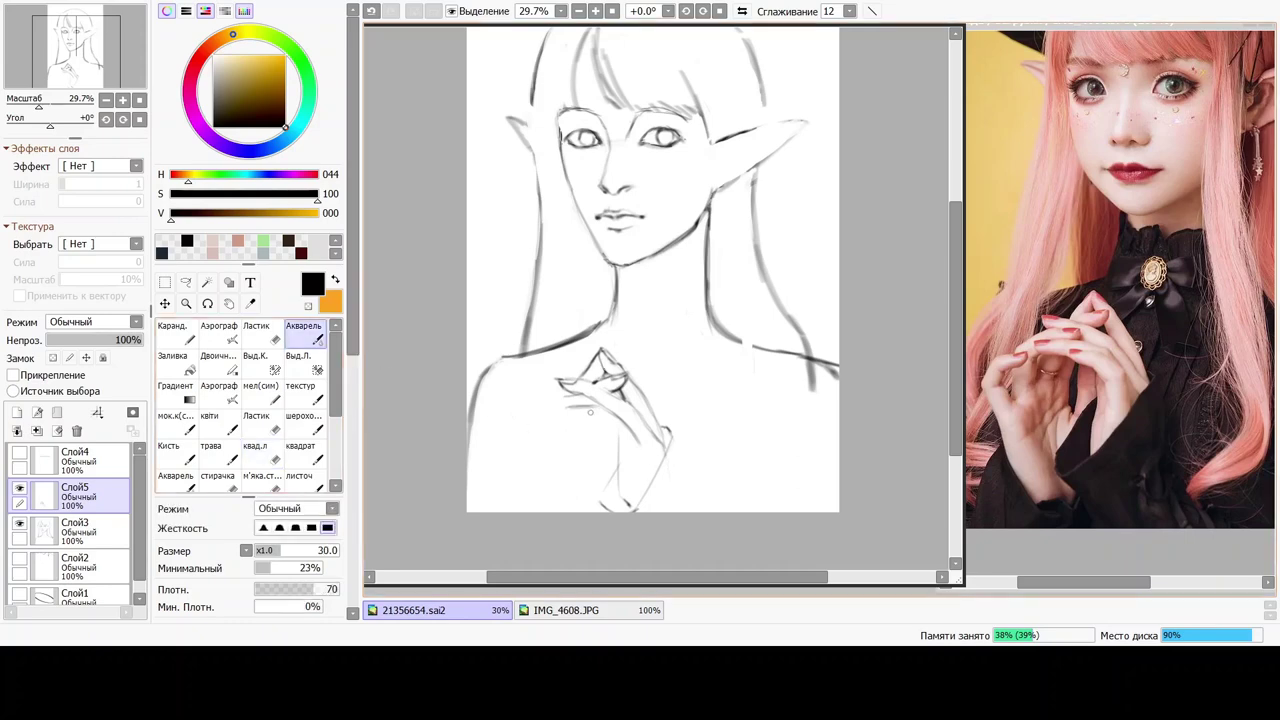
pyautogui.moveTo(594, 407); pyautogui.dragTo(565, 404)
pyautogui.hotkey('ctrl', 'z')
pyautogui.moveTo(625, 416)
pyautogui.mouseDown()
pyautogui.moveTo(646, 450)
pyautogui.moveTo(641, 441)
pyautogui.mouseUp()
pyautogui.moveTo(648, 452); pyautogui.dragTo(660, 465)
pyautogui.click(256, 452)
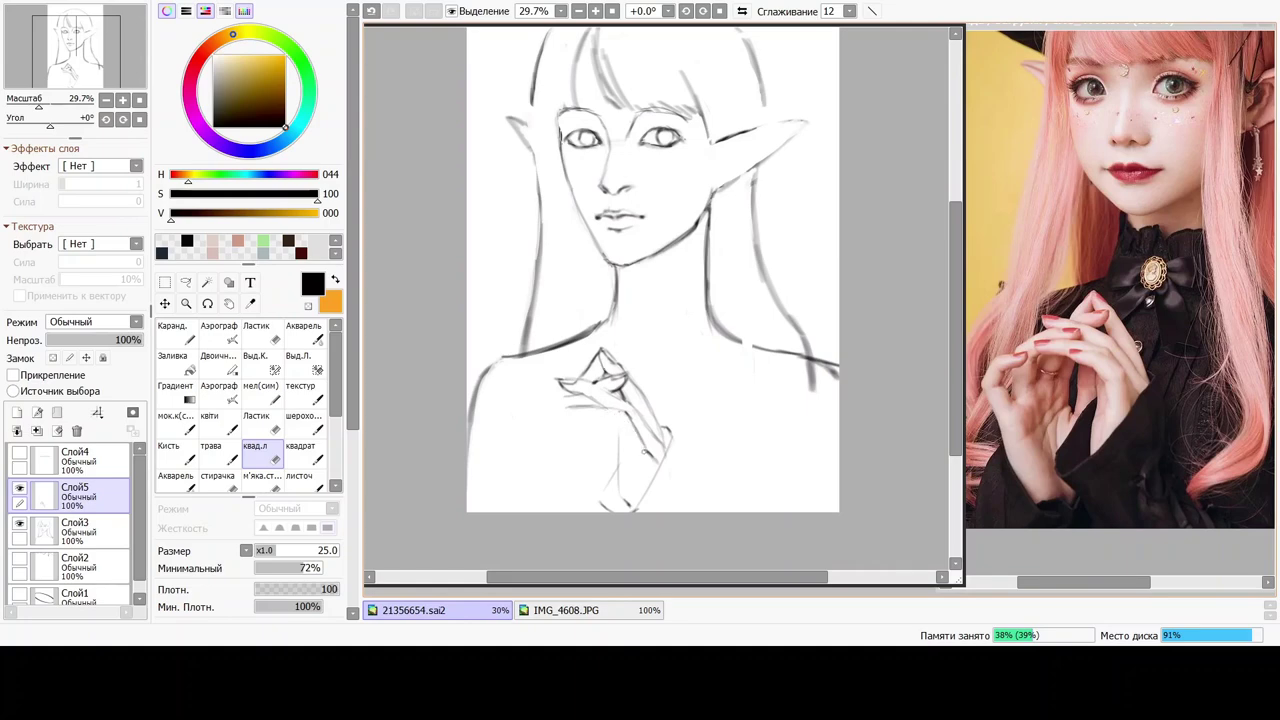
pyautogui.click(303, 333)
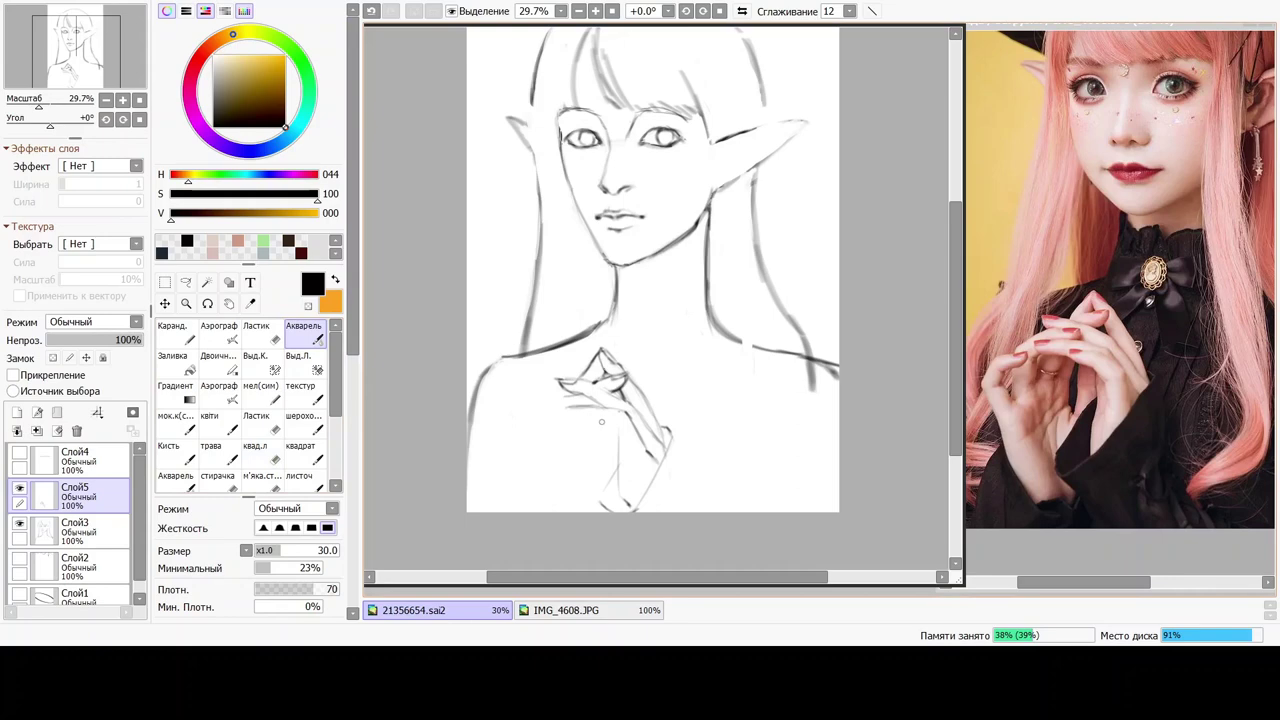
pyautogui.click(262, 453)
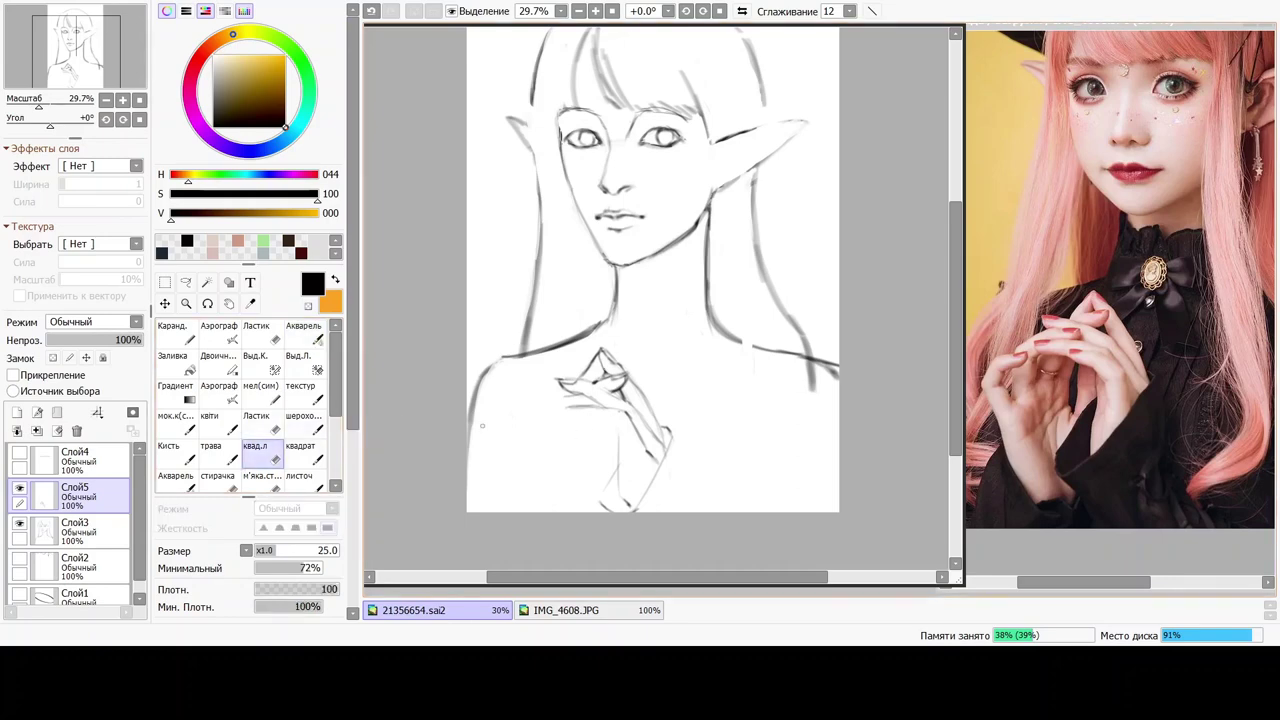
pyautogui.hotkey('ctrl', 'z')
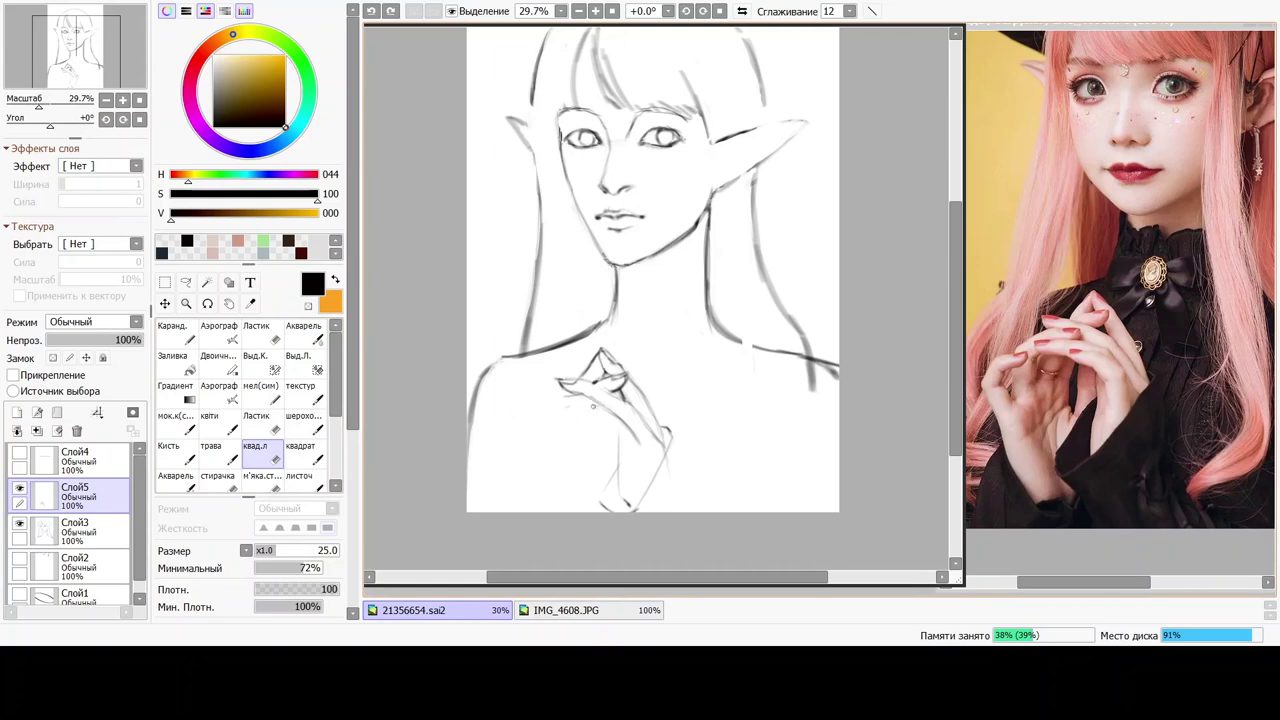
# Erase the stray line beneath the extended finger and rough in the second hand's outline to its left.
pyautogui.moveTo(566, 406); pyautogui.dragTo(576, 400)
pyautogui.press('c')
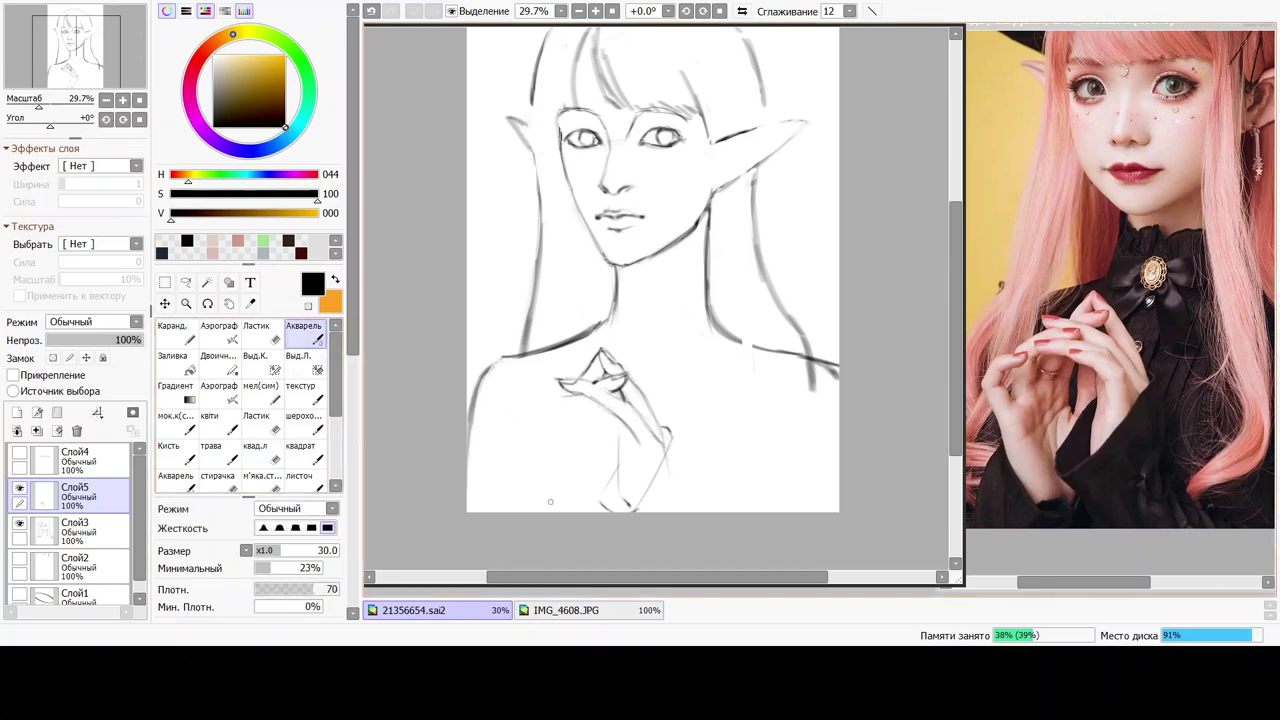
pyautogui.moveTo(535, 464); pyautogui.dragTo(547, 501)
# Erase the rough upper finger line of the second hand with the квад.л eraser.
pyautogui.click(303, 452)
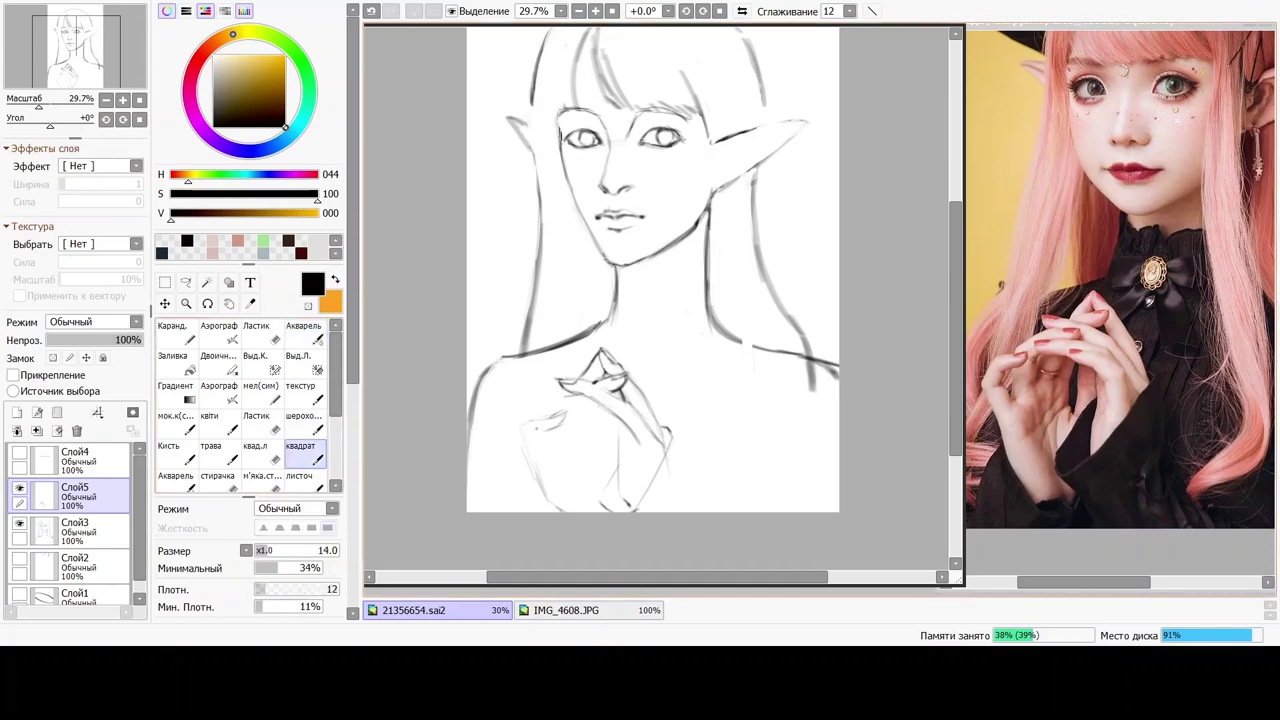
pyautogui.click(262, 452)
pyautogui.moveTo(564, 411); pyautogui.dragTo(549, 420)
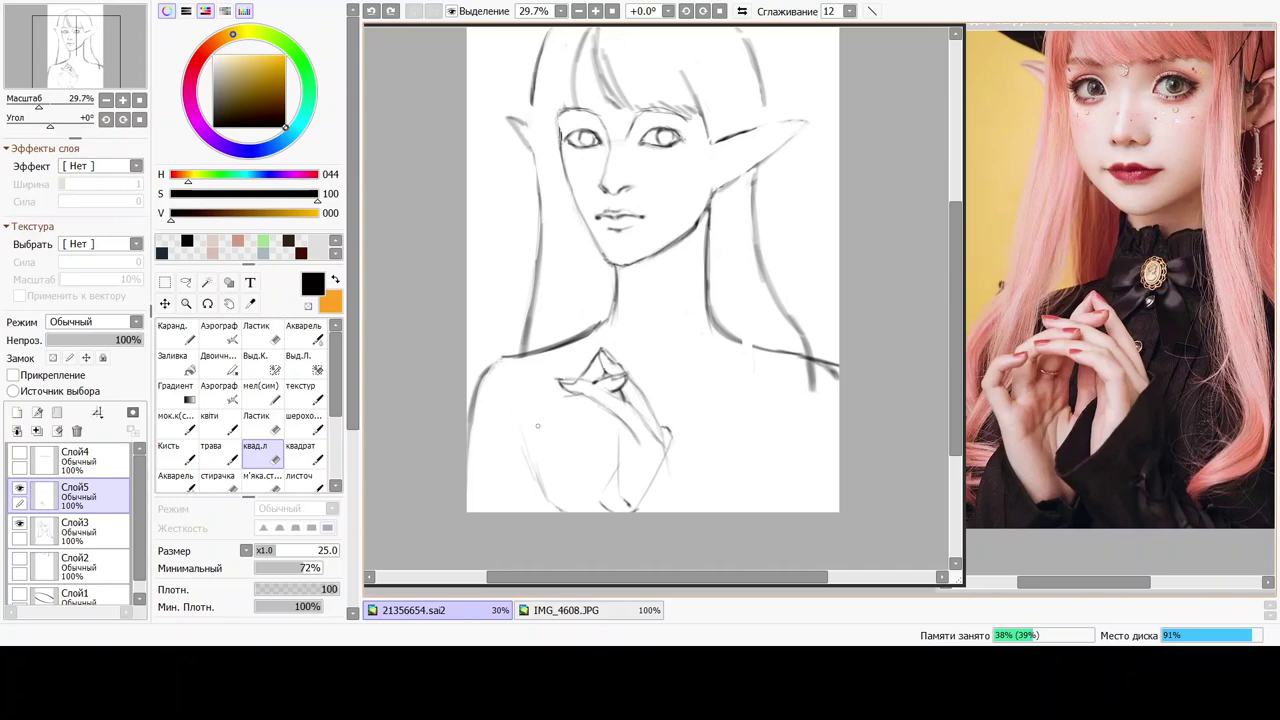
# Redraw the second hand's bent finger and its fingertip with the Акварель brush, comparing versions of the stroke.
pyautogui.press('c')
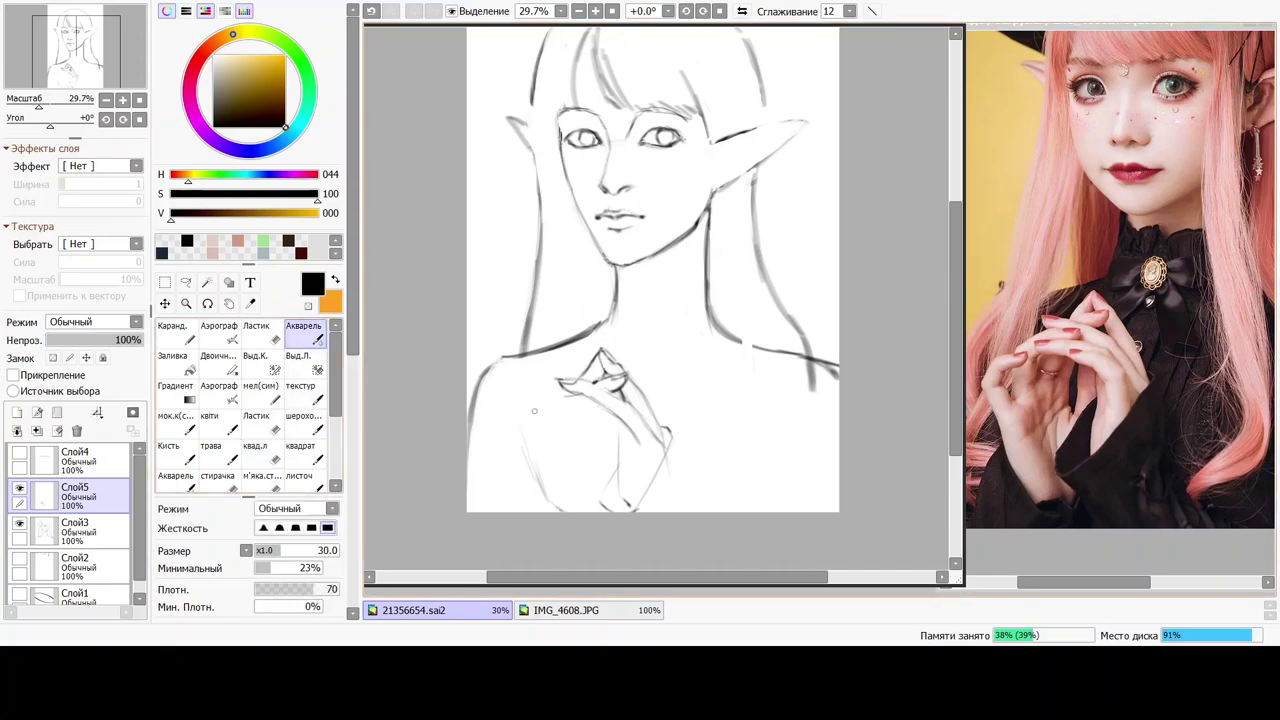
pyautogui.moveTo(538, 423)
pyautogui.mouseDown()
pyautogui.moveTo(532, 435)
pyautogui.moveTo(532, 411)
pyautogui.mouseUp()
pyautogui.hotkey('ctrl', 'z')
pyautogui.moveTo(535, 422); pyautogui.dragTo(540, 410)
pyautogui.hotkey('ctrl', 'z')
pyautogui.hotkey('ctrl', 'y')
pyautogui.hotkey('ctrl', 'z')
pyautogui.hotkey('ctrl', 'y')
pyautogui.hotkey('ctrl', 'z')
pyautogui.hotkey('ctrl', 'y')
pyautogui.moveTo(532, 418); pyautogui.dragTo(548, 416)
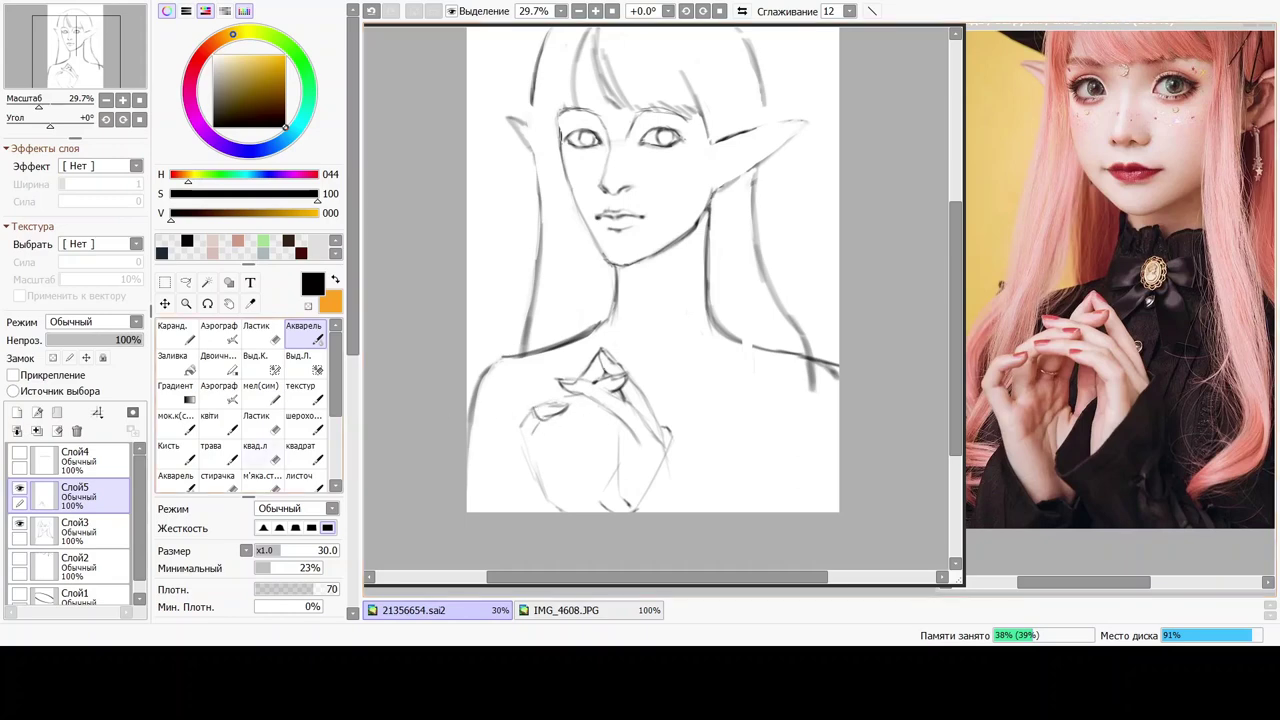
# Clean up the second hand's fingertip and reinforce its upper edge toward the first hand.
pyautogui.click(255, 452)
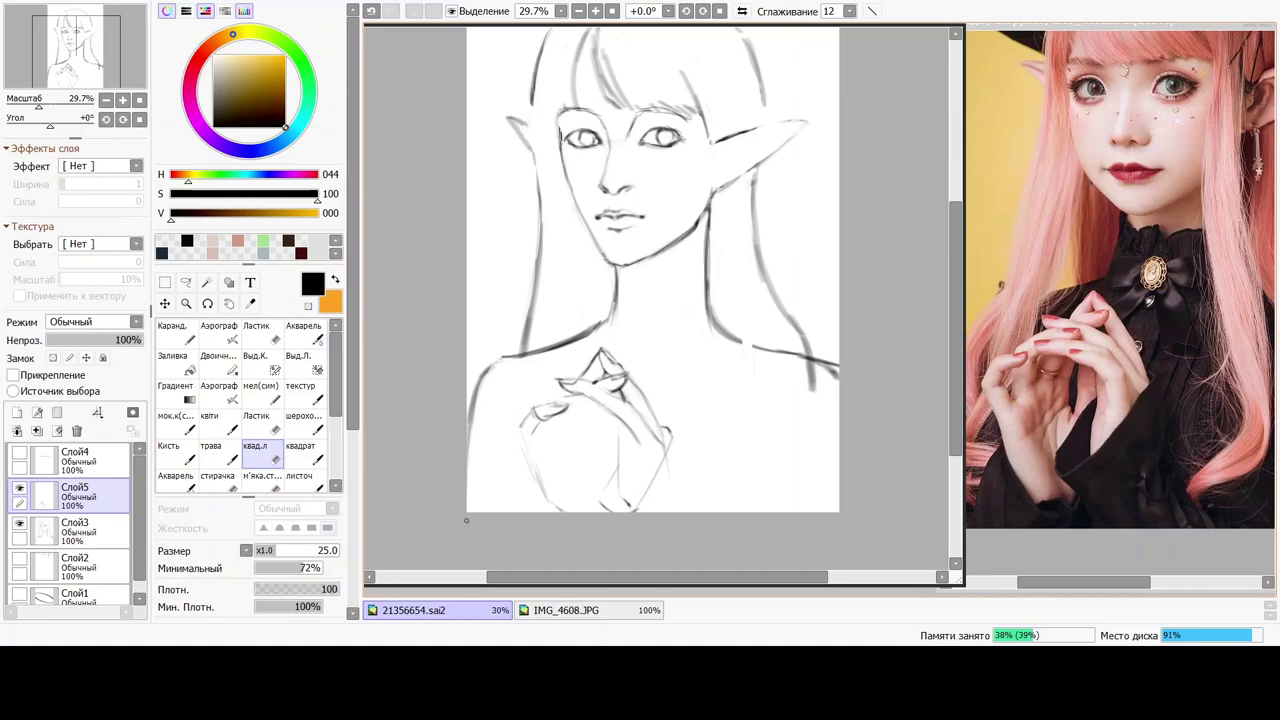
pyautogui.press('c')
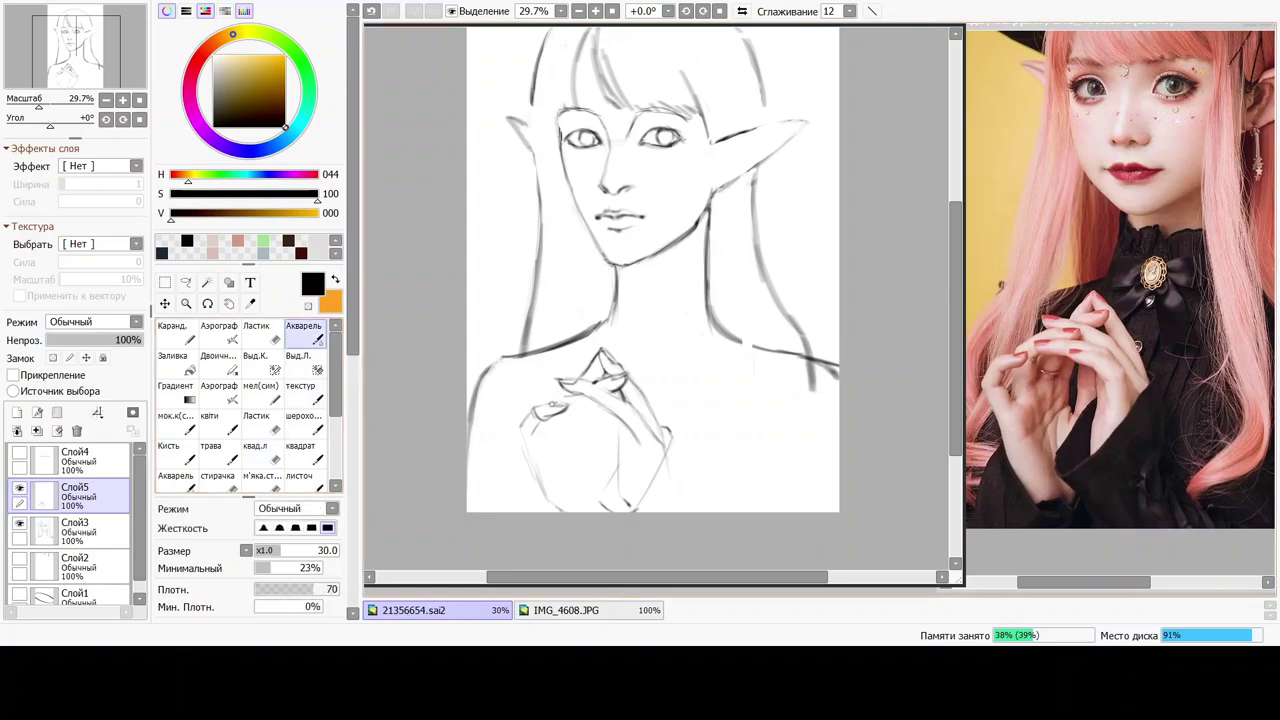
pyautogui.moveTo(549, 407); pyautogui.dragTo(566, 405)
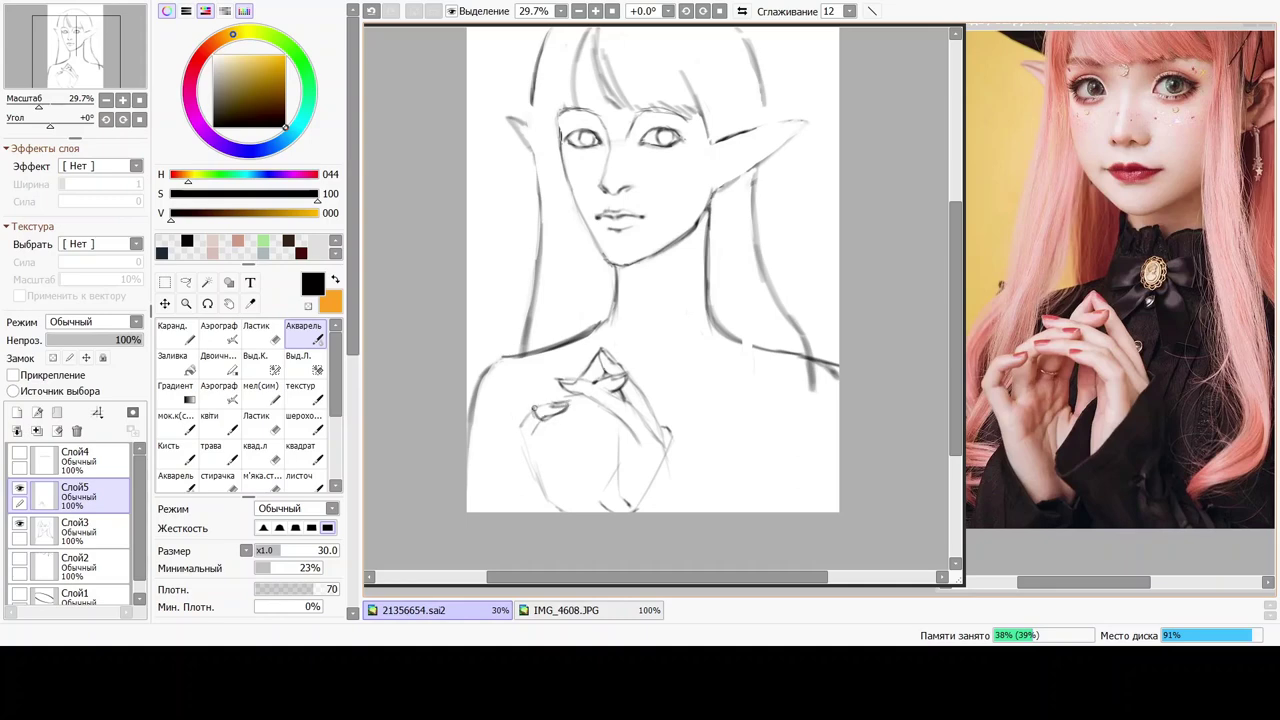
pyautogui.moveTo(529, 415); pyautogui.dragTo(537, 409)
pyautogui.hotkey('ctrl', 'z')
# Draw the lower segment of the second hand's bent finger with darker contour lines.
pyautogui.moveTo(530, 436); pyautogui.dragTo(534, 438)
pyautogui.moveTo(524, 450); pyautogui.dragTo(530, 451)
pyautogui.hotkey('ctrl', 'z')
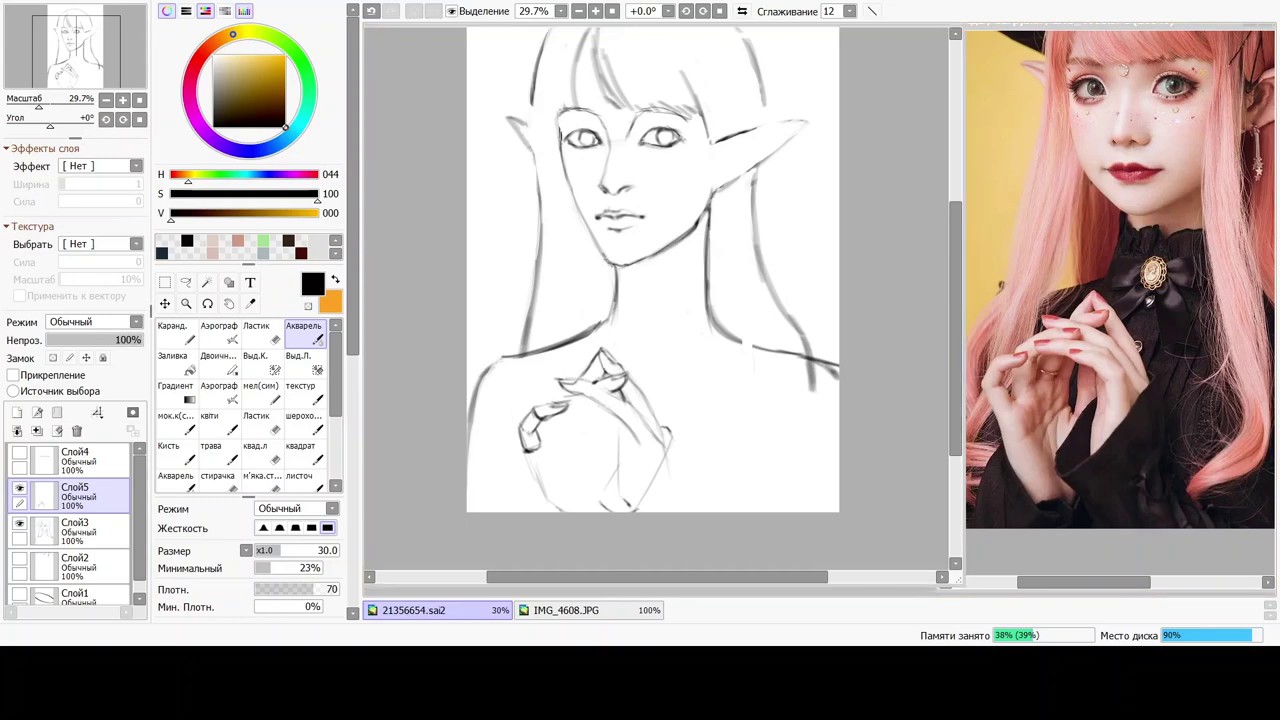
# Extend the canvas slightly downward below the hands.
pyautogui.press('Return')
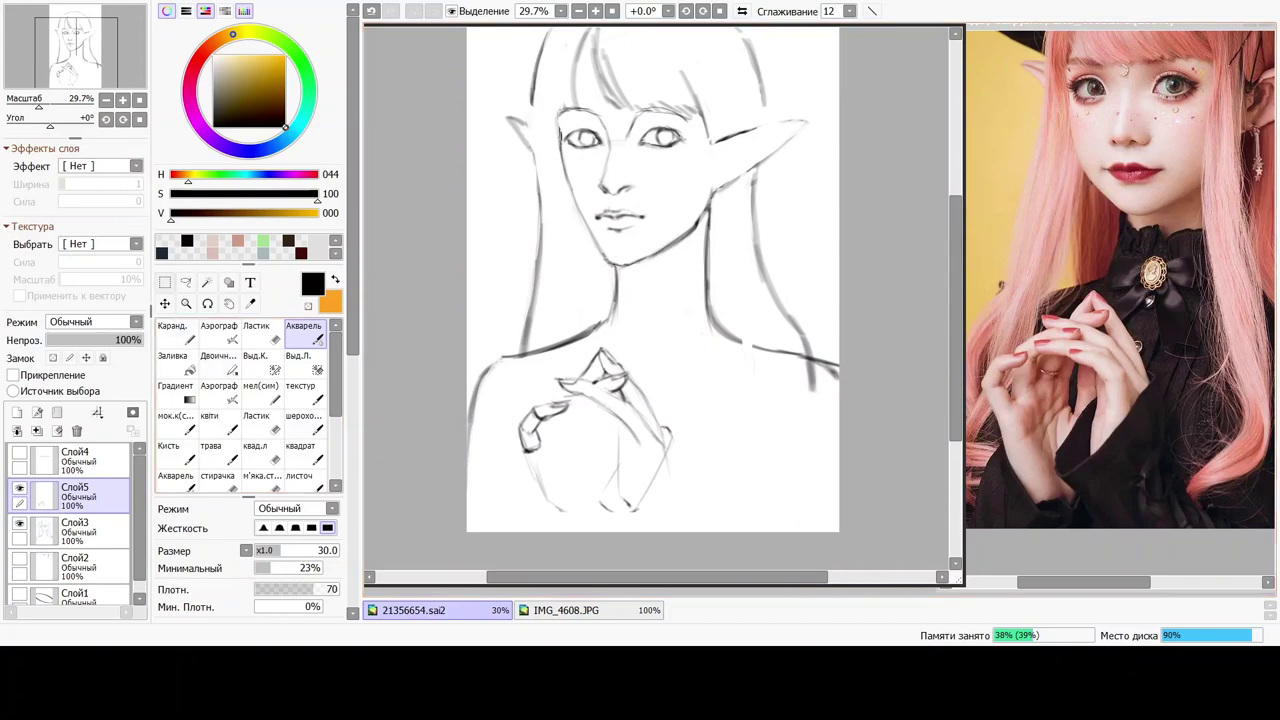
# Select the second hand's bent finger with a rectangle and adjust it slightly using Free Transform.
pyautogui.click(165, 282)
pyautogui.moveTo(510, 393)
pyautogui.mouseDown()
pyautogui.moveTo(570, 461)
pyautogui.moveTo(541, 430)
pyautogui.mouseUp()
pyautogui.hotkey('ctrl', 't')
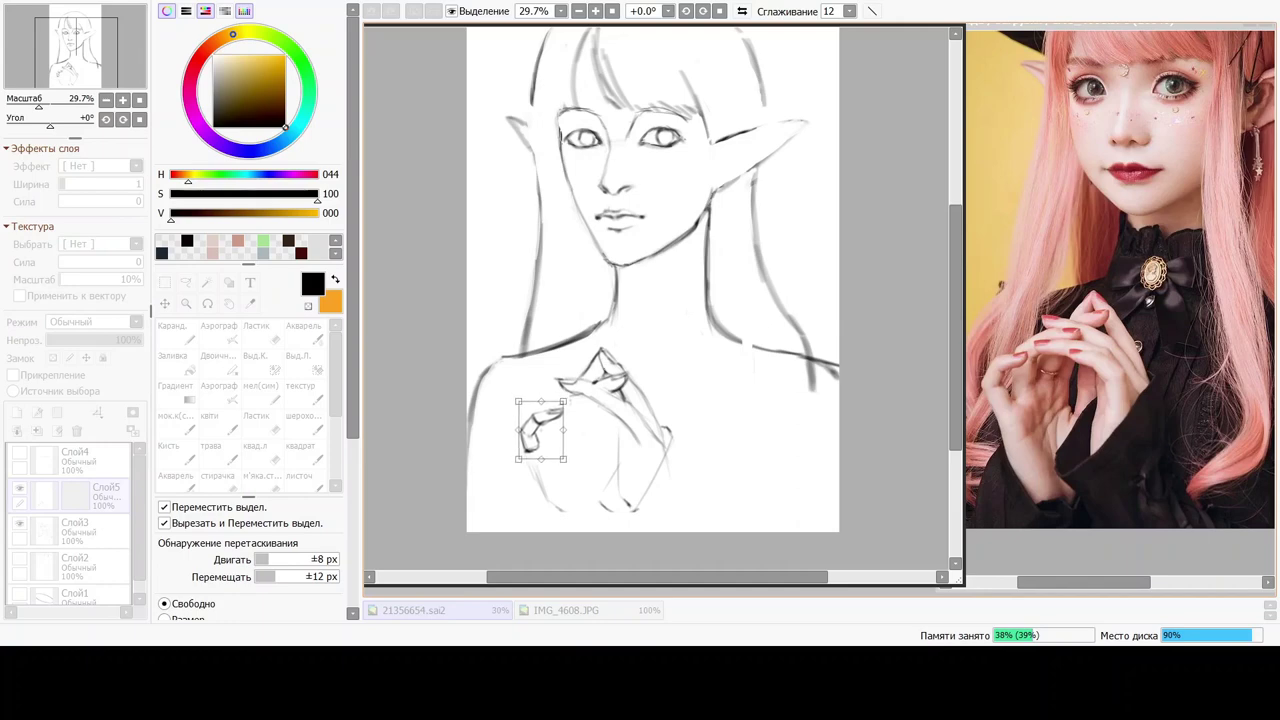
pyautogui.moveTo(541, 430); pyautogui.dragTo(541, 428)
pyautogui.press('Return')
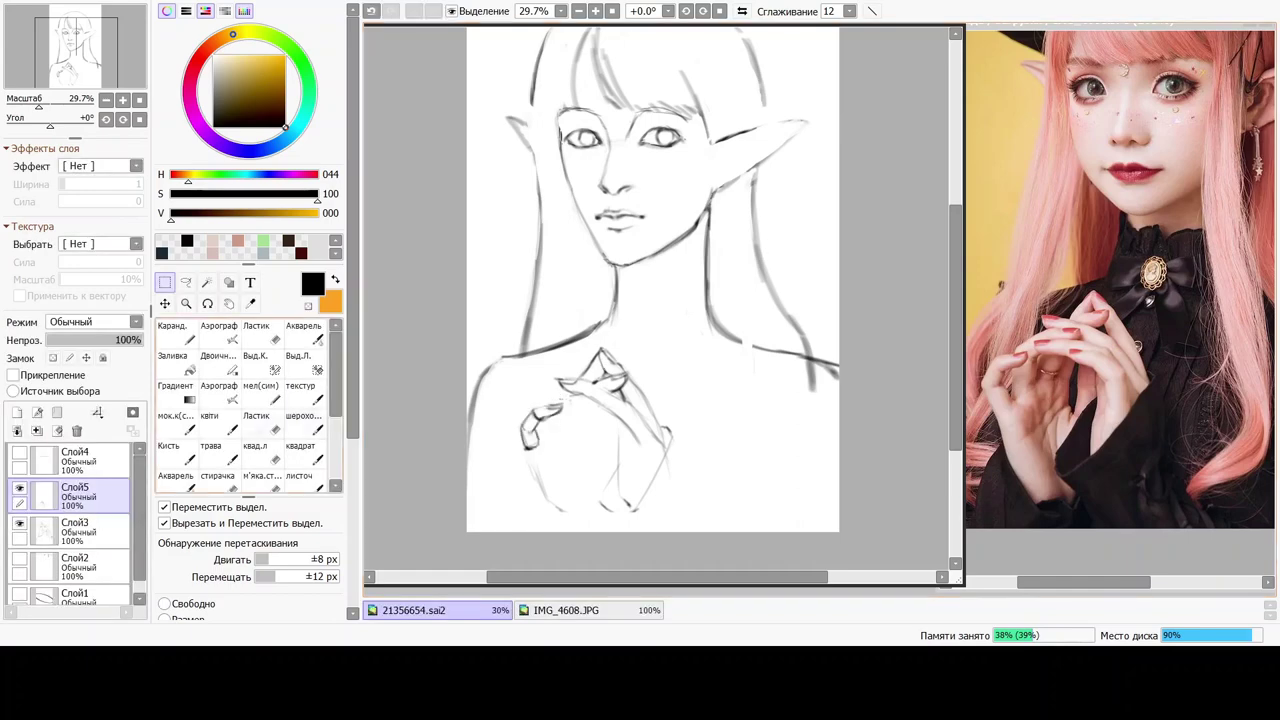
# Erase the lower segment lines of the second hand's bent finger.
pyautogui.click(258, 452)
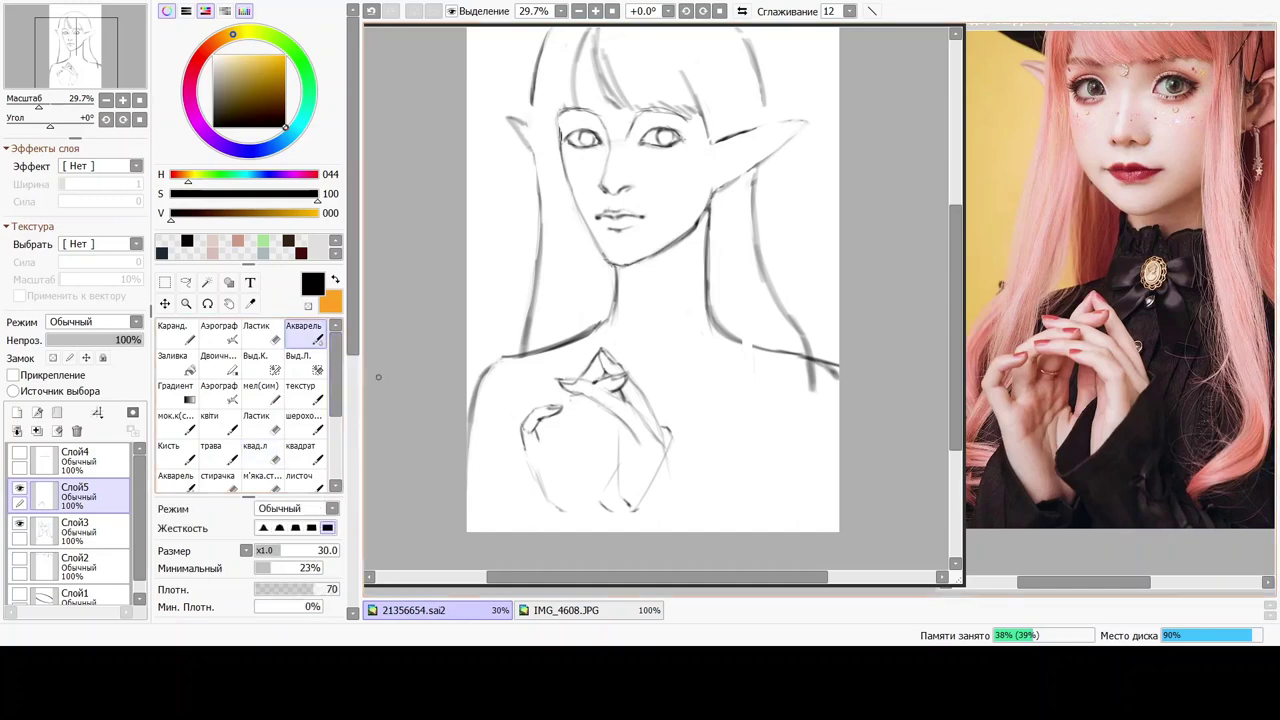
# Lasso the tip of the second hand's bent finger, adjust it slightly with Free Transform, and deselect it.
pyautogui.click(185, 282)
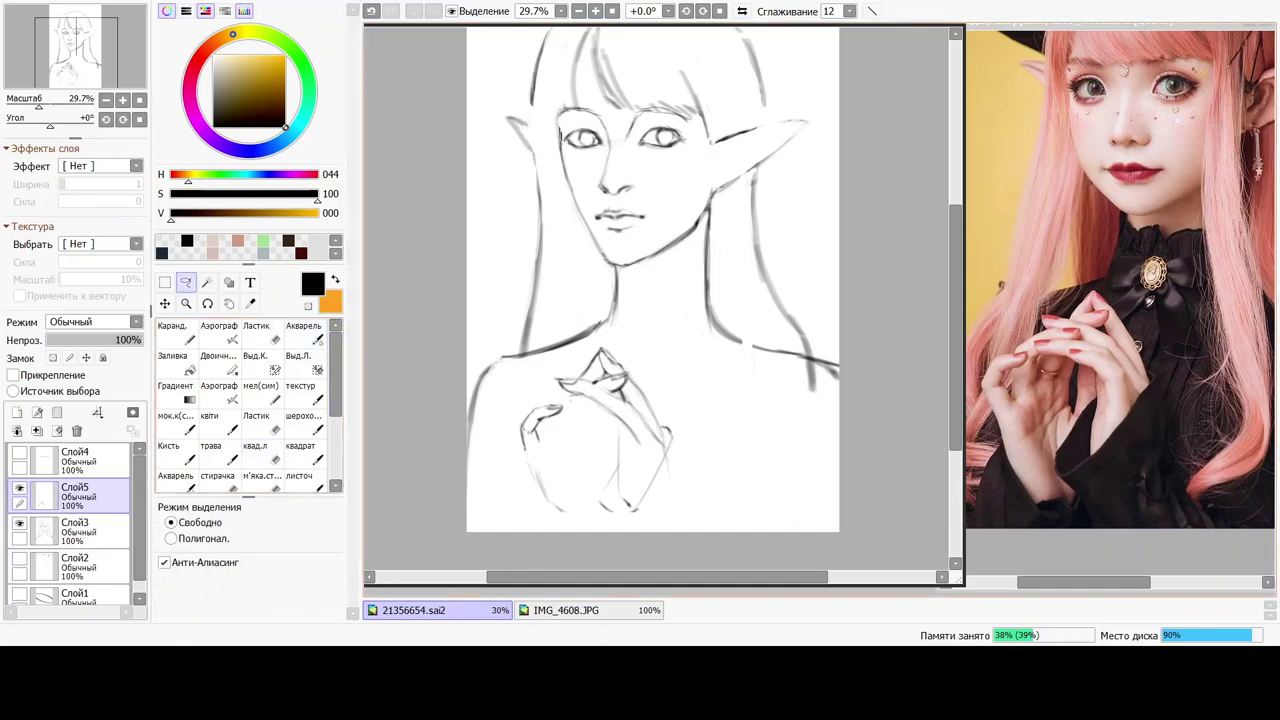
pyautogui.moveTo(532, 408); pyautogui.dragTo(564, 418)
pyautogui.hotkey('ctrl', 't')
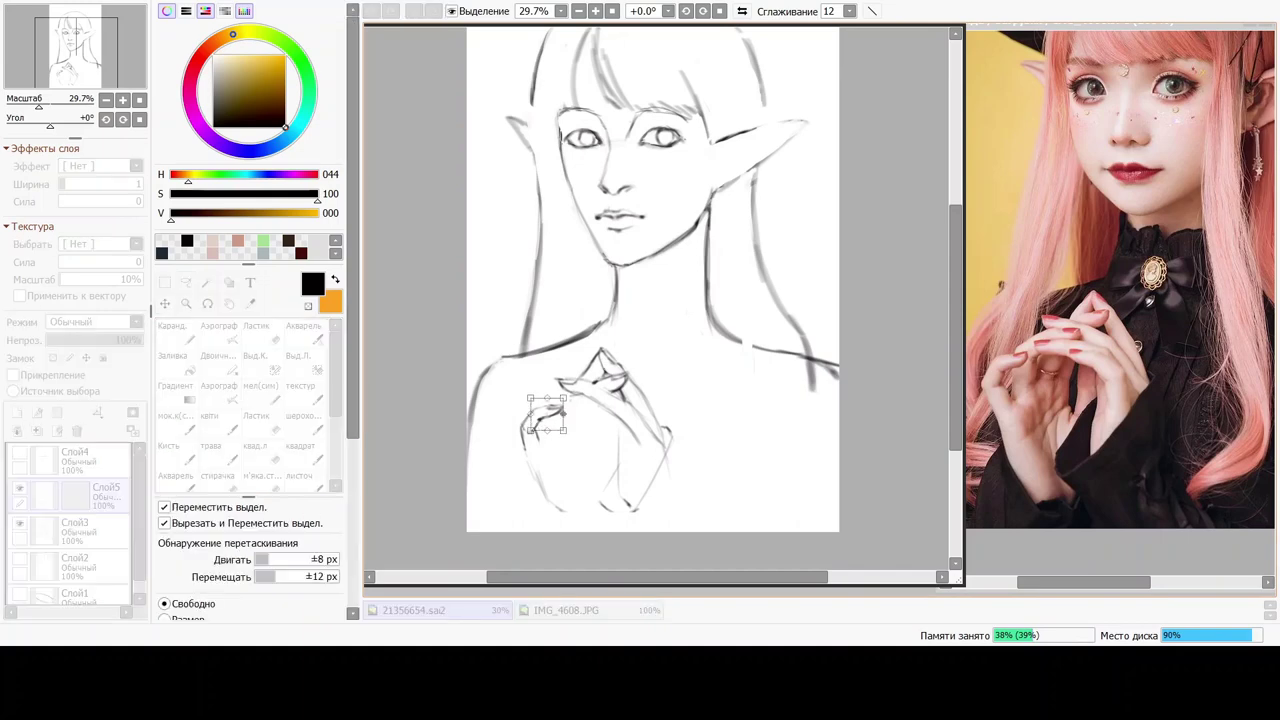
pyautogui.moveTo(563, 413)
pyautogui.mouseDown()
pyautogui.moveTo(562, 398)
pyautogui.moveTo(549, 411)
pyautogui.mouseUp()
pyautogui.press('Return')
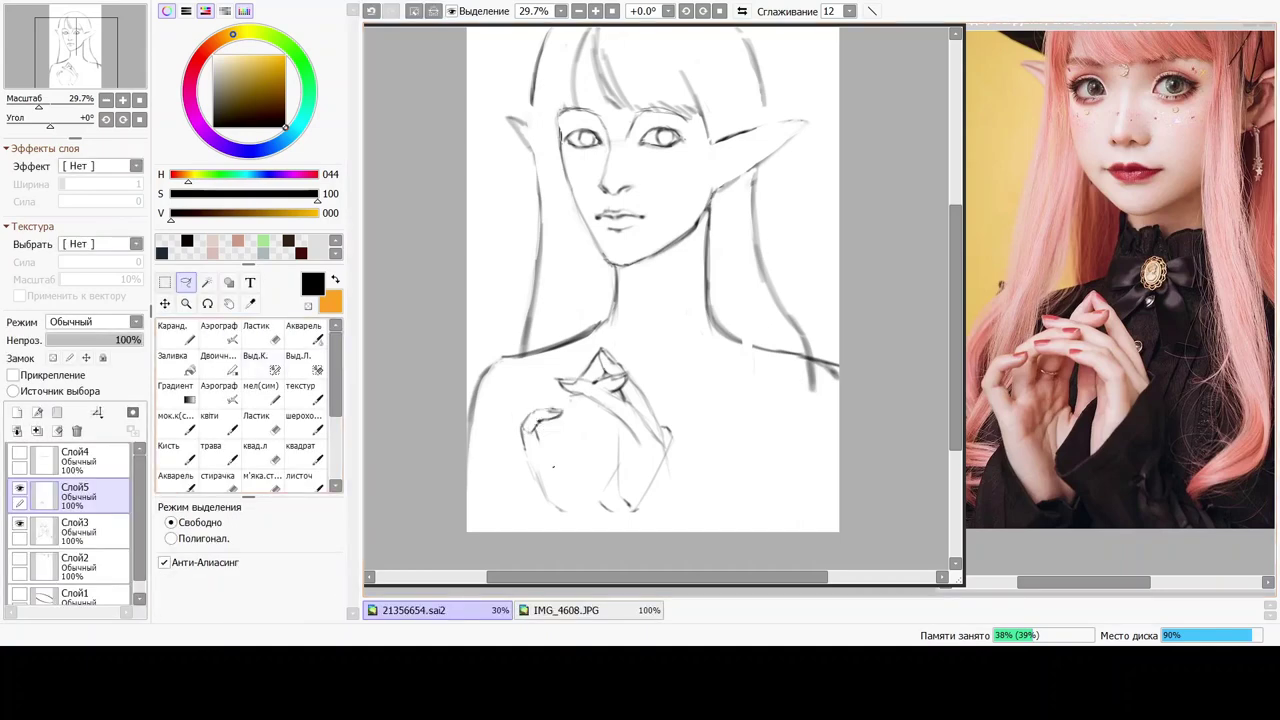
pyautogui.press('m')
pyautogui.hotkey('ctrl', 'd')
# Draw the second hand's outer contour from the knuckle to the wrist and erase the old wrist line.
pyautogui.press('c')
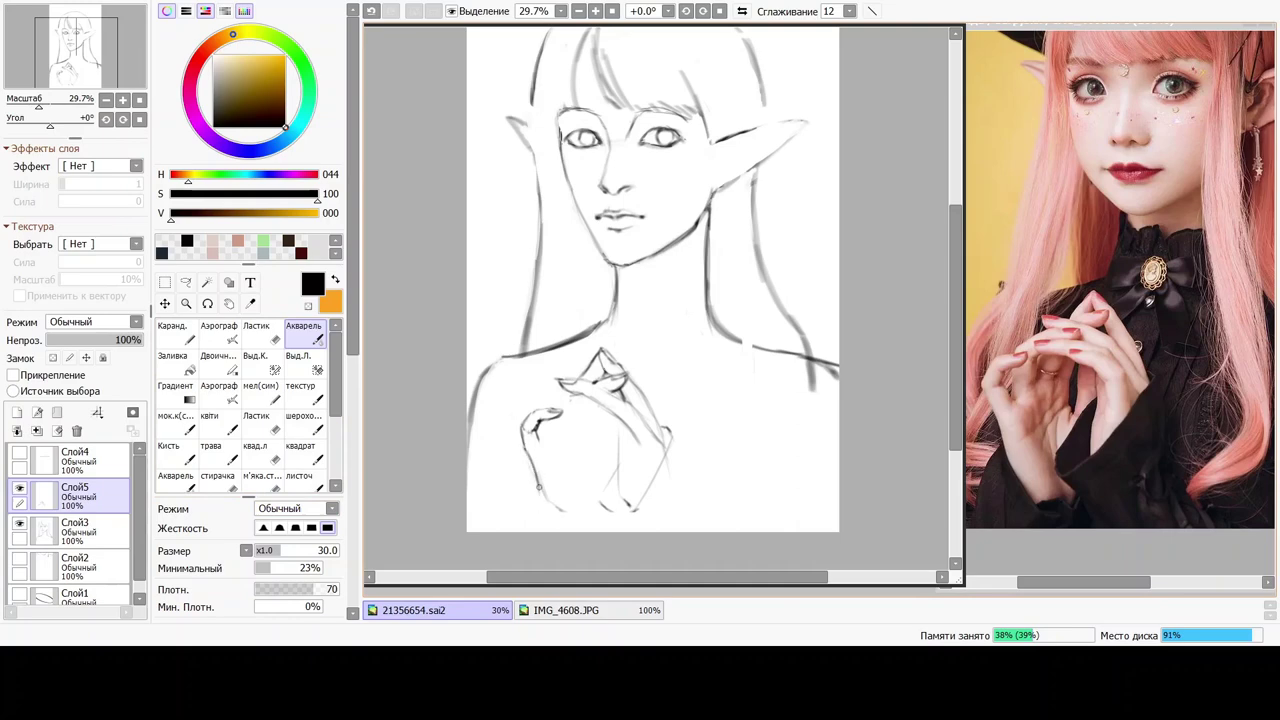
pyautogui.moveTo(538, 488); pyautogui.dragTo(576, 526)
pyautogui.click(262, 452)
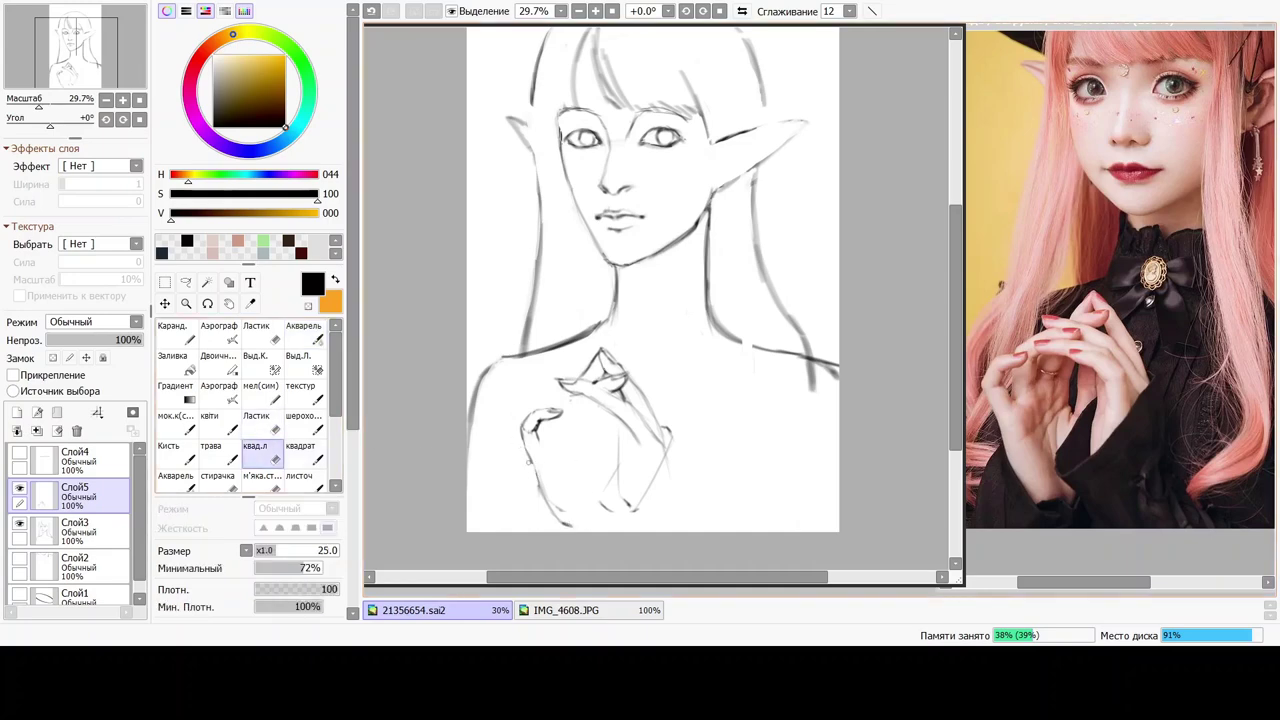
pyautogui.hotkey('ctrl', 'z')
pyautogui.click(568, 509)
pyautogui.click(304, 333)
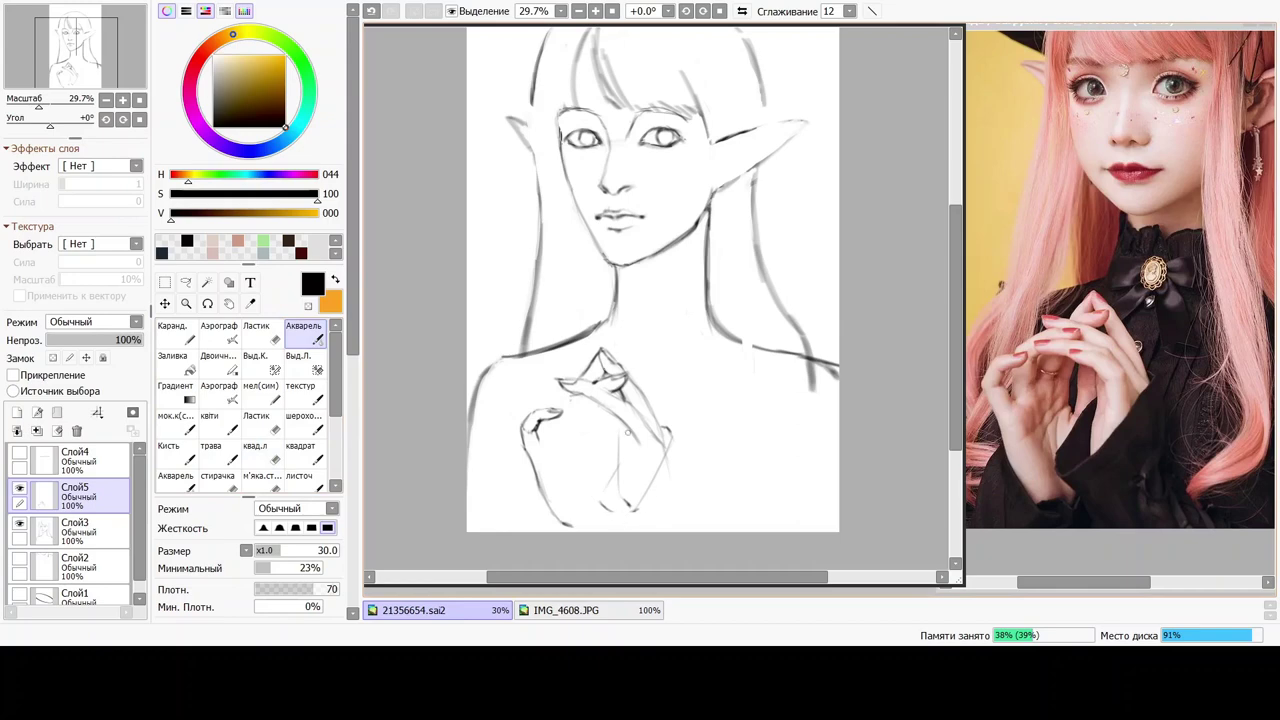
# Draw the base of the first hand's palm and its outer wrist contour toward the canvas's lower edge.
pyautogui.moveTo(608, 489)
pyautogui.mouseDown()
pyautogui.moveTo(595, 523)
pyautogui.moveTo(614, 537)
pyautogui.moveTo(600, 532)
pyautogui.moveTo(625, 527)
pyautogui.moveTo(634, 508)
pyautogui.moveTo(618, 535)
pyautogui.moveTo(622, 520)
pyautogui.moveTo(595, 509)
pyautogui.moveTo(636, 508)
pyautogui.mouseUp()
pyautogui.hotkey('ctrl', 'z')
pyautogui.hotkey('ctrl', 'z')
pyautogui.click(261, 452)
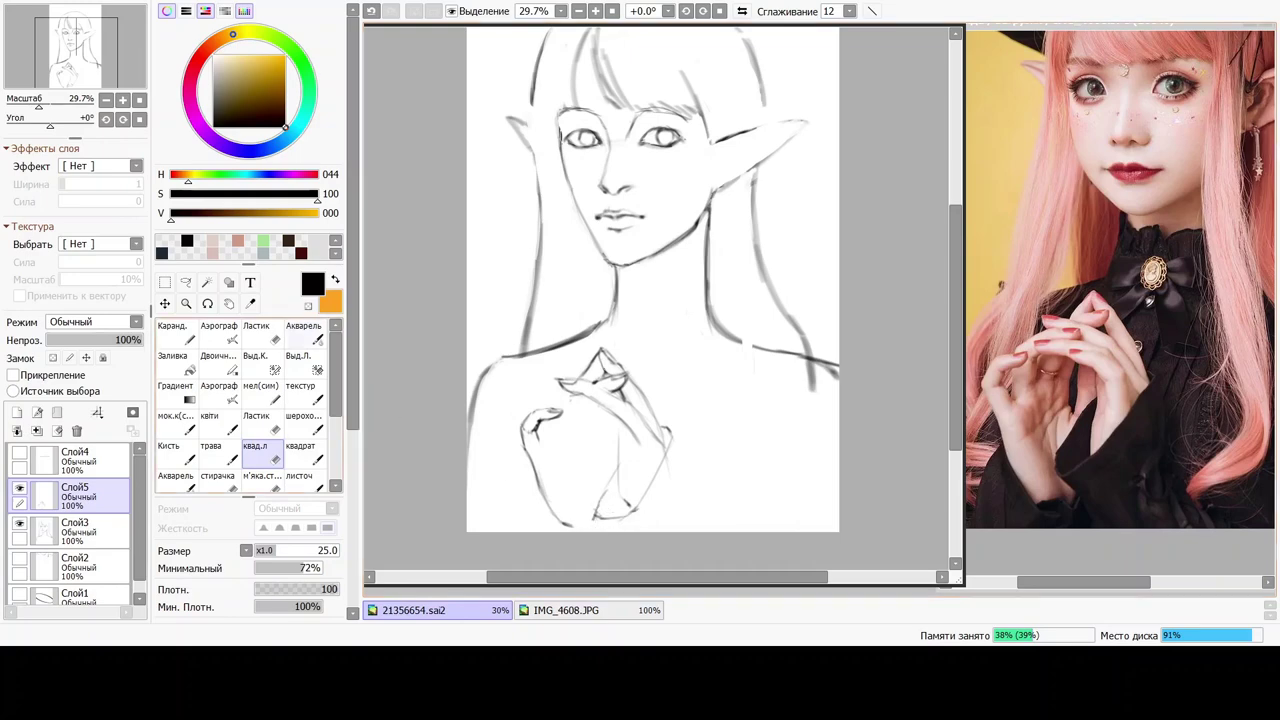
pyautogui.click(303, 333)
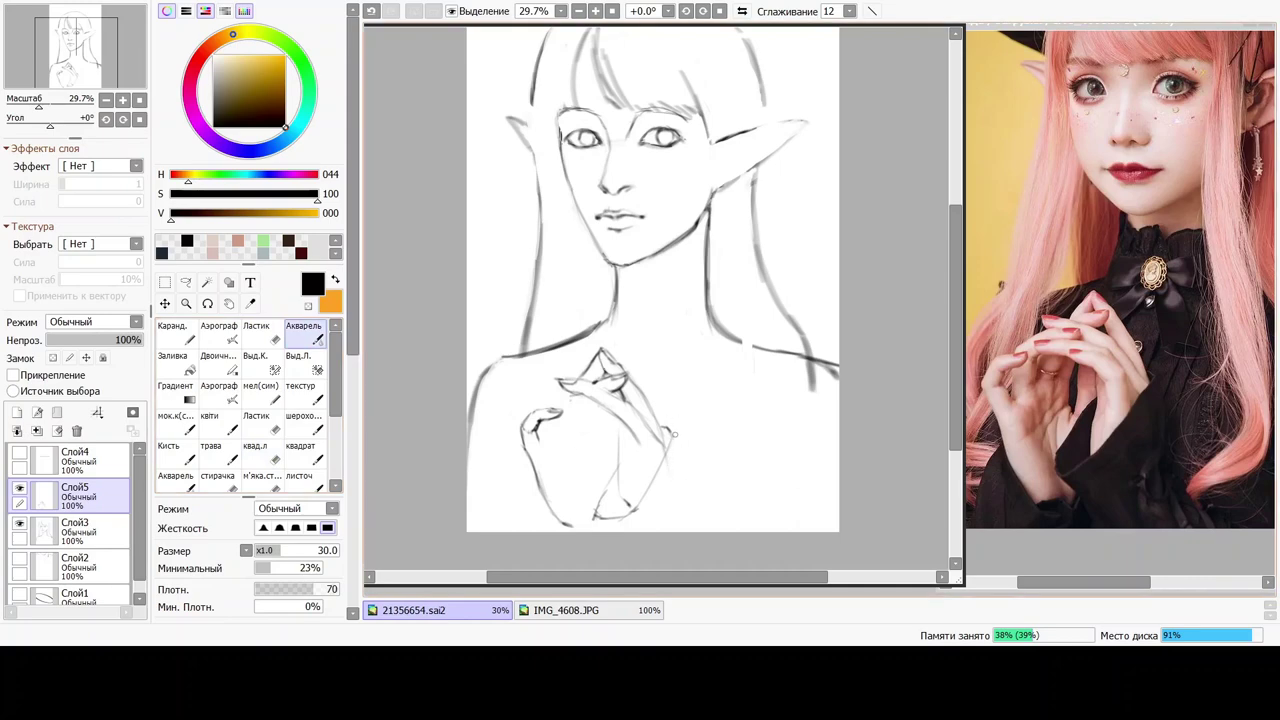
pyautogui.moveTo(667, 438); pyautogui.dragTo(684, 504)
pyautogui.moveTo(681, 513); pyautogui.dragTo(674, 524)
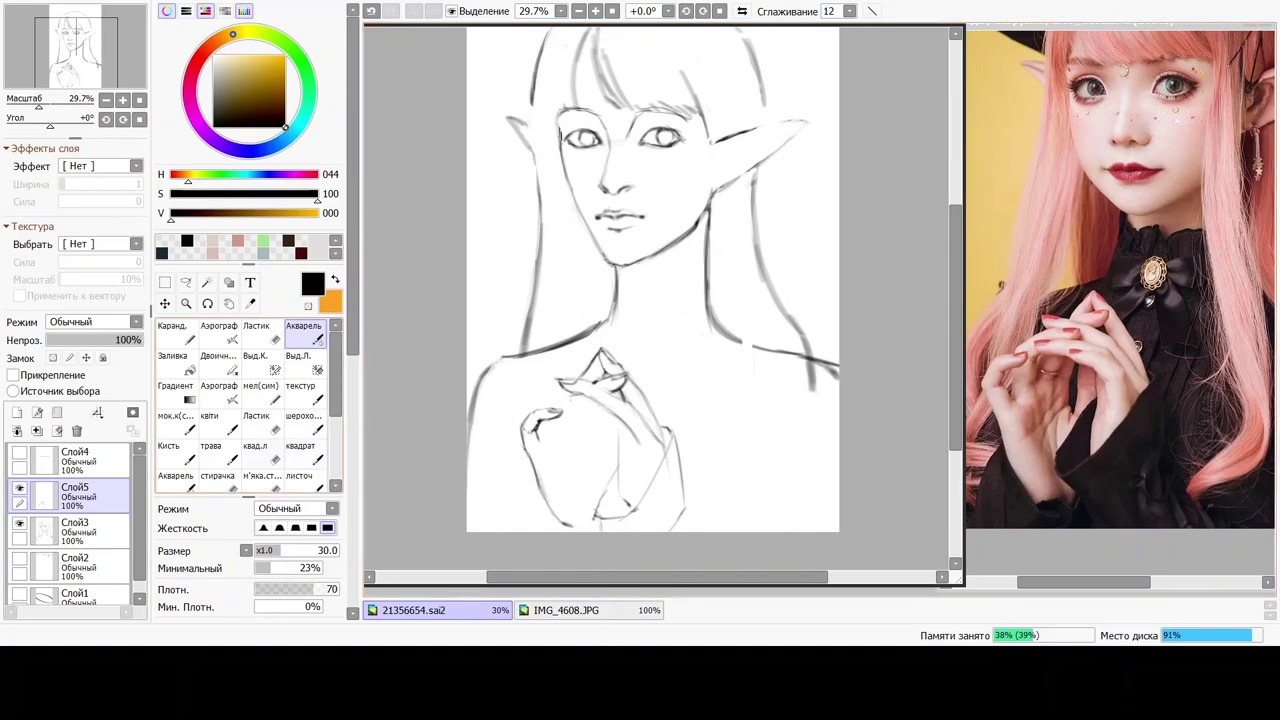
# Erase part of the second hand's outer contour below the knuckle and redraw it with a cleaner line.
pyautogui.click(262, 452)
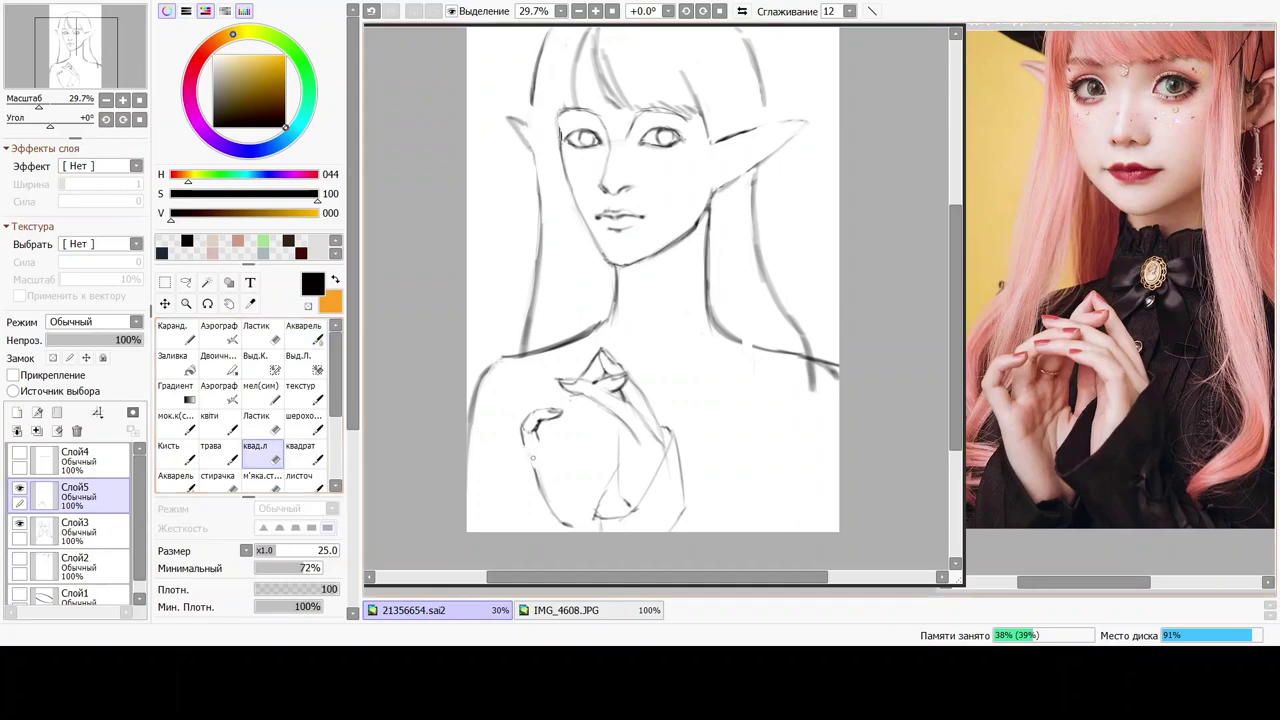
pyautogui.click(304, 333)
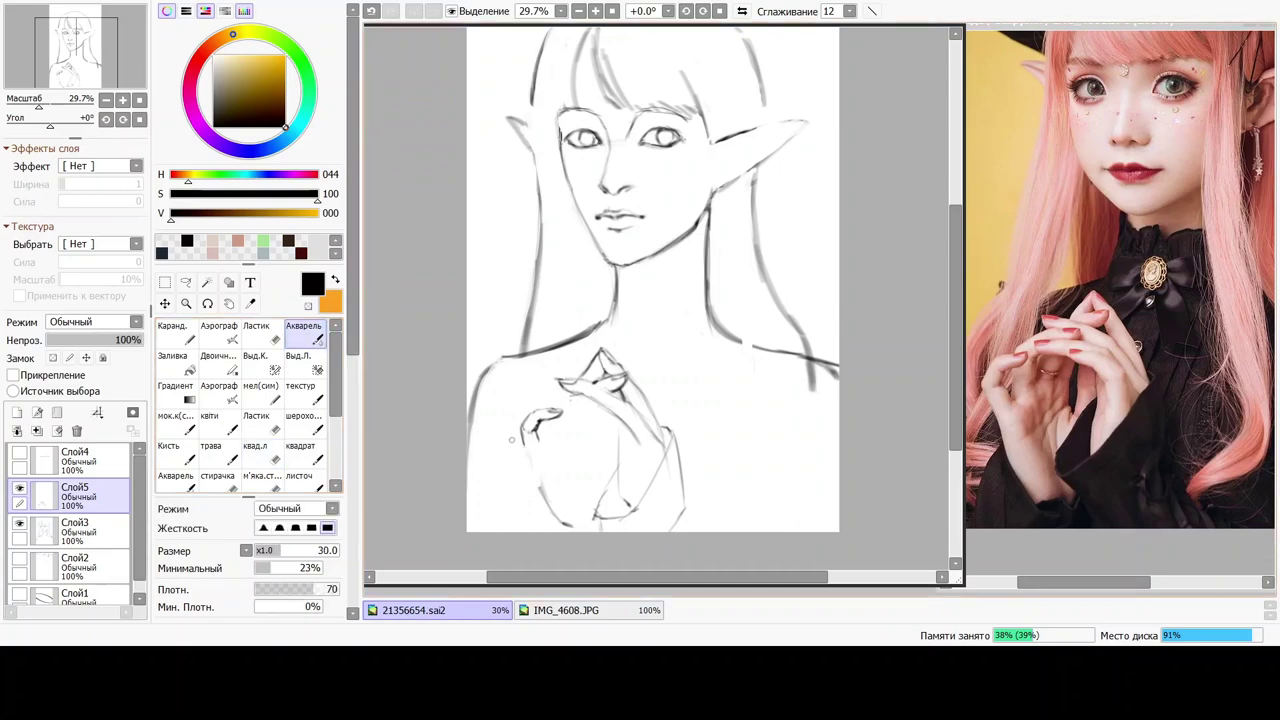
pyautogui.moveTo(527, 448); pyautogui.dragTo(541, 492)
# Draw the downward-pointing finger between the hands, clean its edges with the eraser, and darken the palm's inner edge below it.
pyautogui.moveTo(600, 411); pyautogui.dragTo(599, 457)
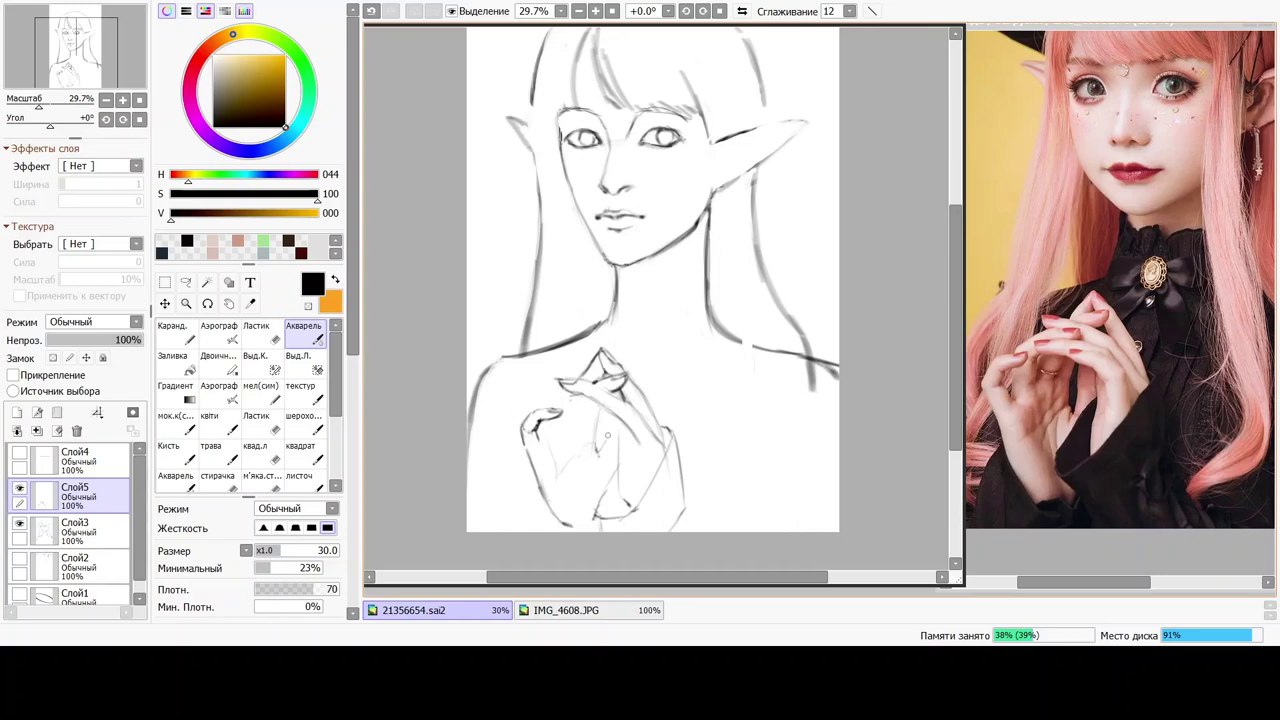
pyautogui.hotkey('ctrl', 'z')
pyautogui.moveTo(606, 410); pyautogui.dragTo(603, 448)
pyautogui.moveTo(610, 424)
pyautogui.mouseDown()
pyautogui.moveTo(606, 410)
pyautogui.moveTo(602, 444)
pyautogui.mouseUp()
pyautogui.click(256, 452)
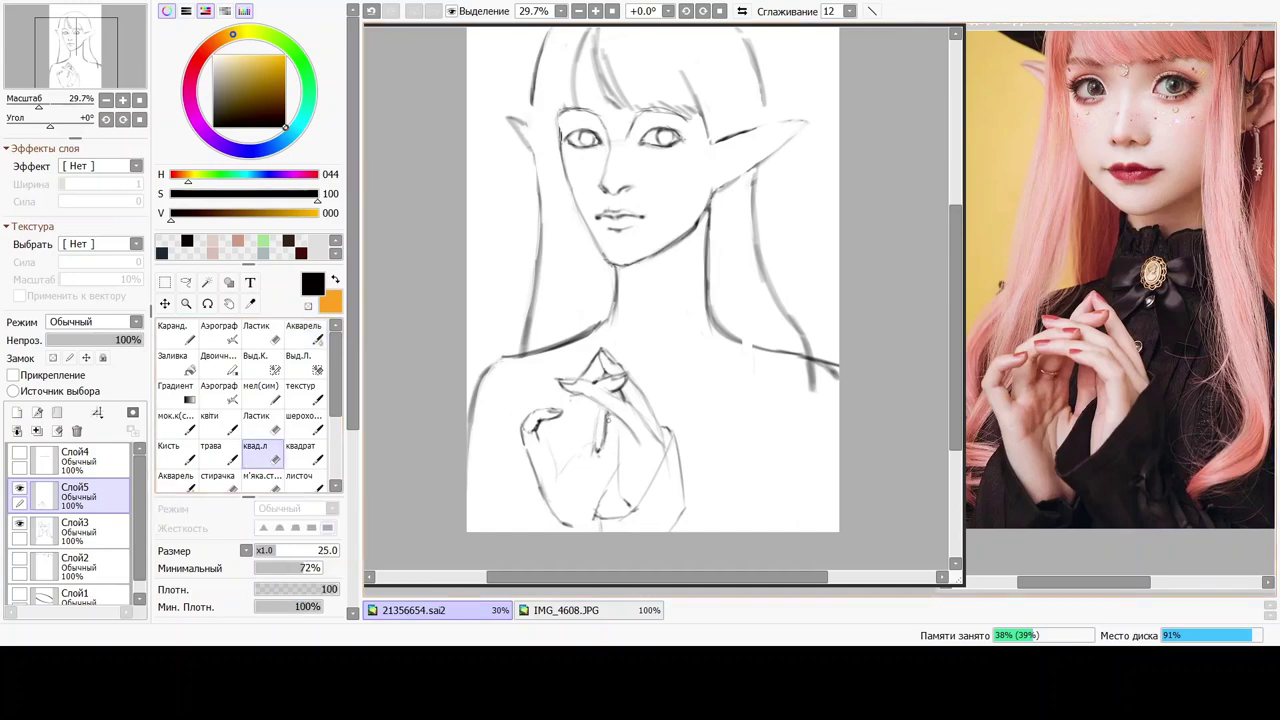
pyautogui.moveTo(608, 418); pyautogui.dragTo(604, 444)
pyautogui.click(298, 341)
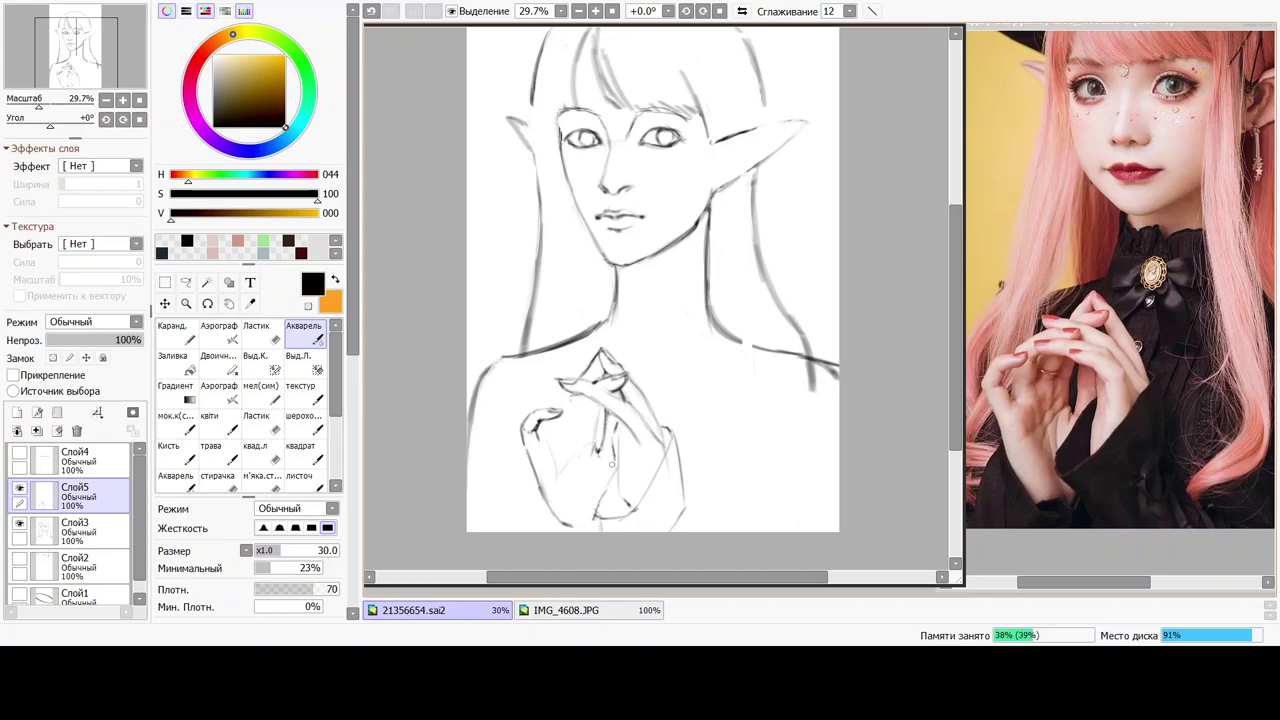
pyautogui.moveTo(612, 461); pyautogui.dragTo(621, 508)
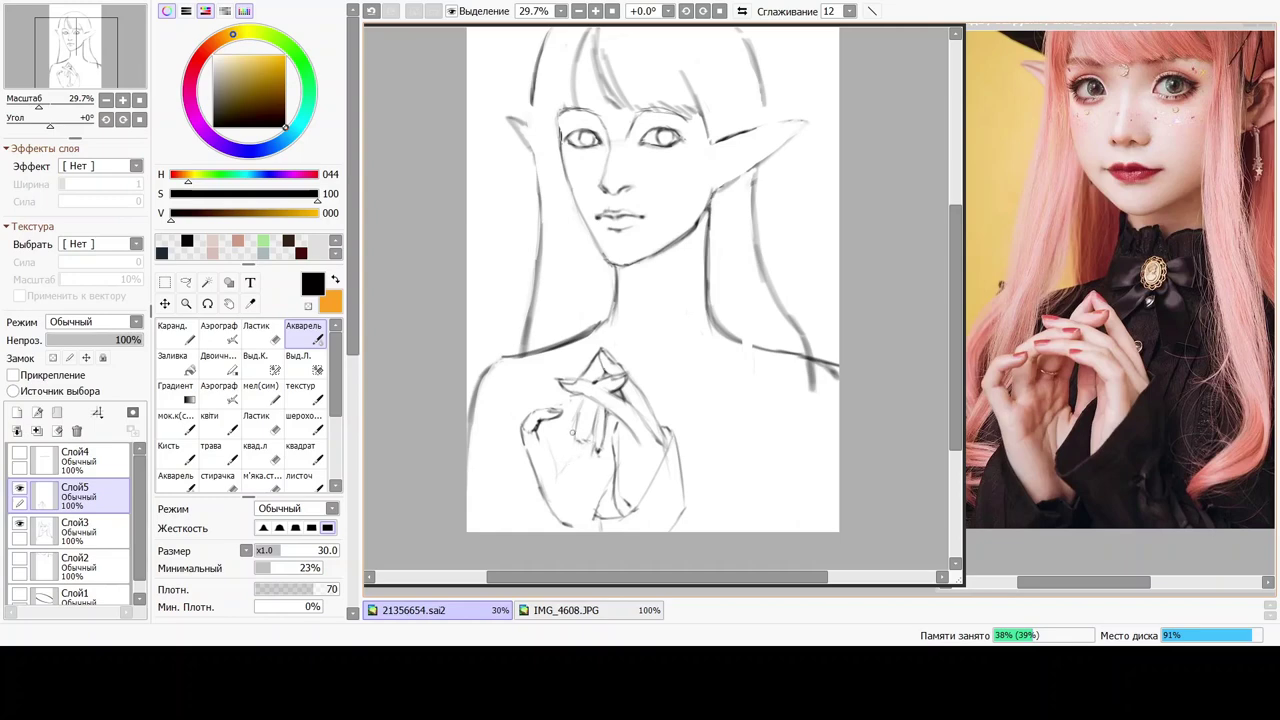
pyautogui.moveTo(573, 432); pyautogui.dragTo(575, 435)
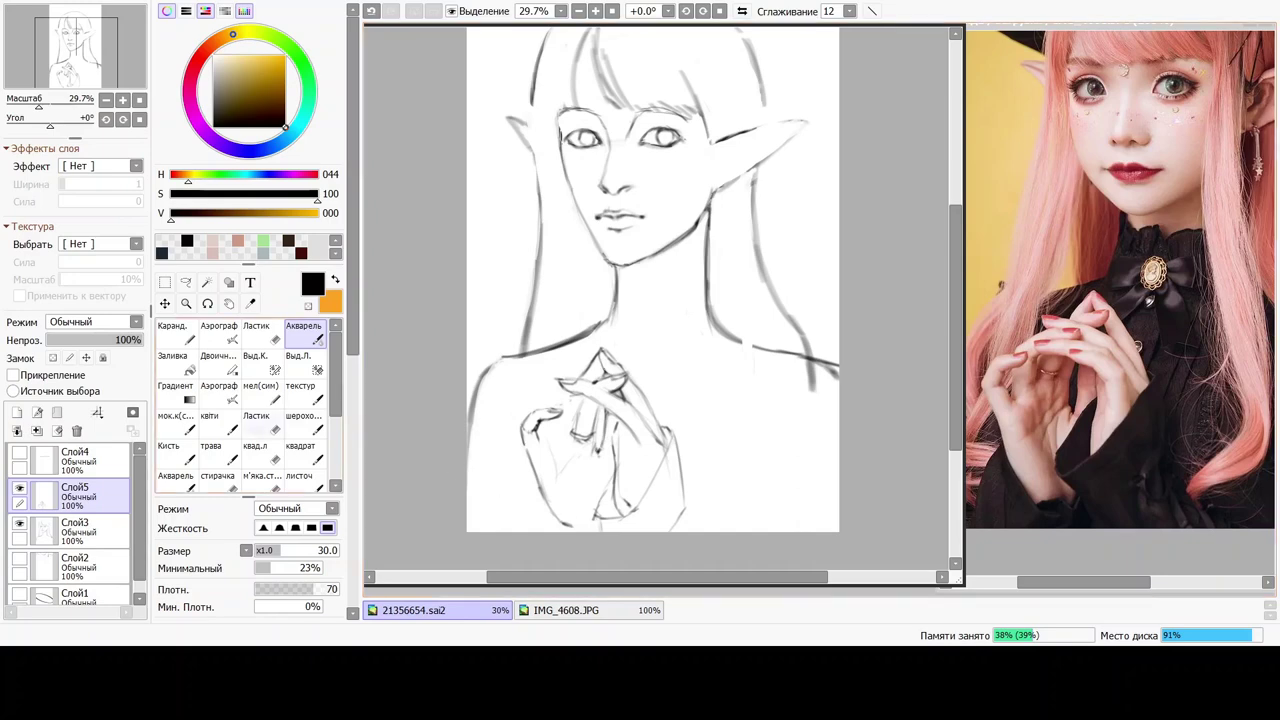
pyautogui.click(262, 452)
pyautogui.moveTo(584, 416)
pyautogui.mouseDown()
pyautogui.moveTo(583, 439)
pyautogui.moveTo(593, 417)
pyautogui.mouseUp()
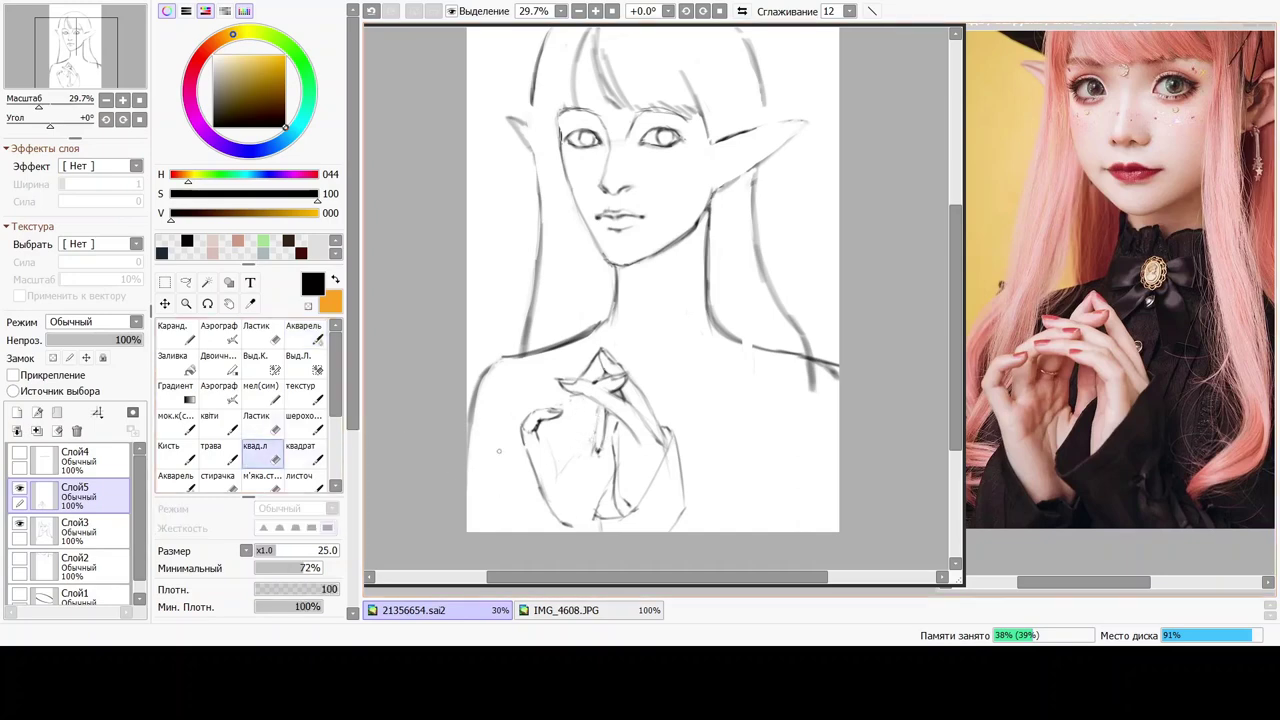
# Lasso the whole second hand, rotate it slightly clockwise with Free Transform, and deselect it.
pyautogui.press('l')
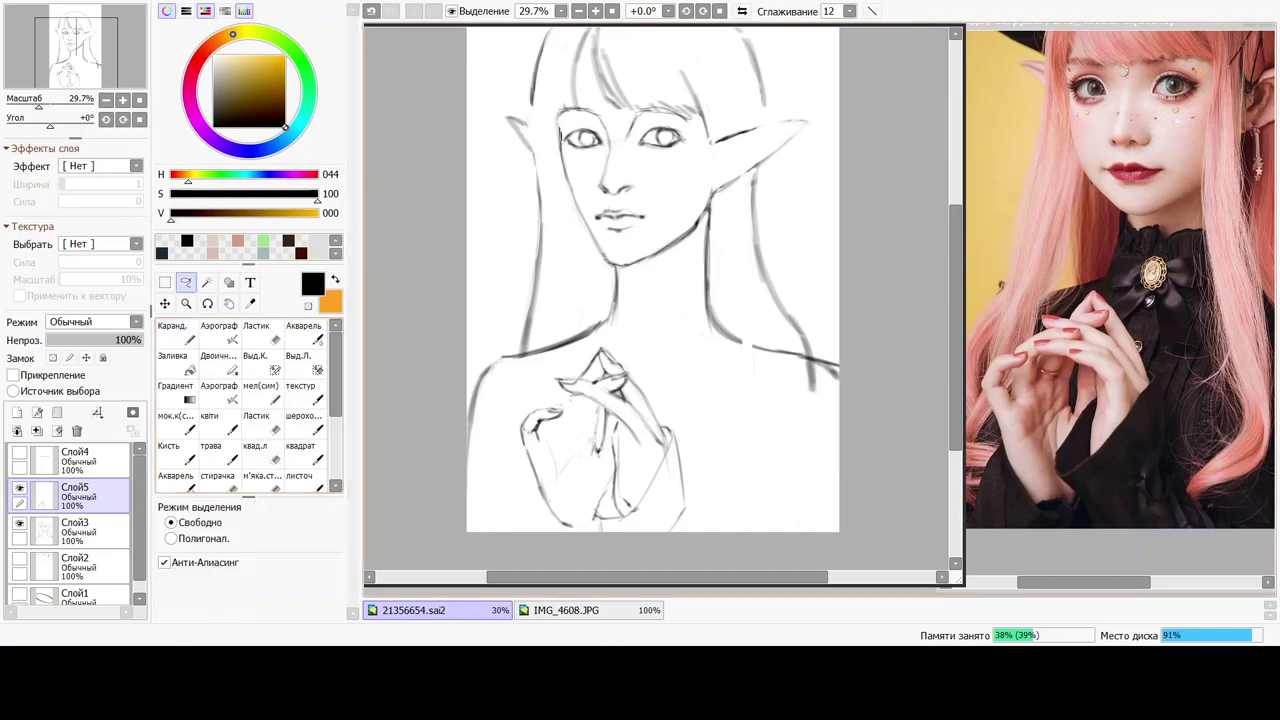
pyautogui.moveTo(566, 426)
pyautogui.mouseDown()
pyautogui.moveTo(553, 383)
pyautogui.moveTo(522, 539)
pyautogui.moveTo(584, 513)
pyautogui.moveTo(585, 432)
pyautogui.mouseUp()
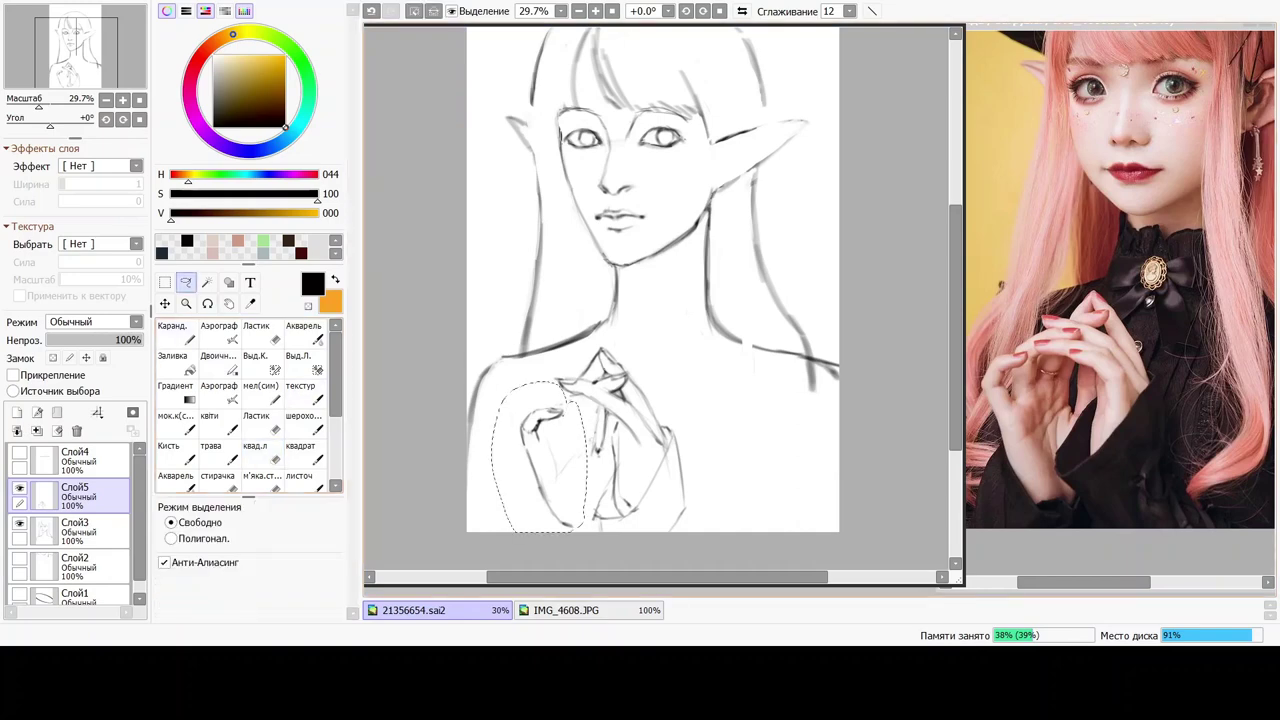
pyautogui.hotkey('ctrl', 't')
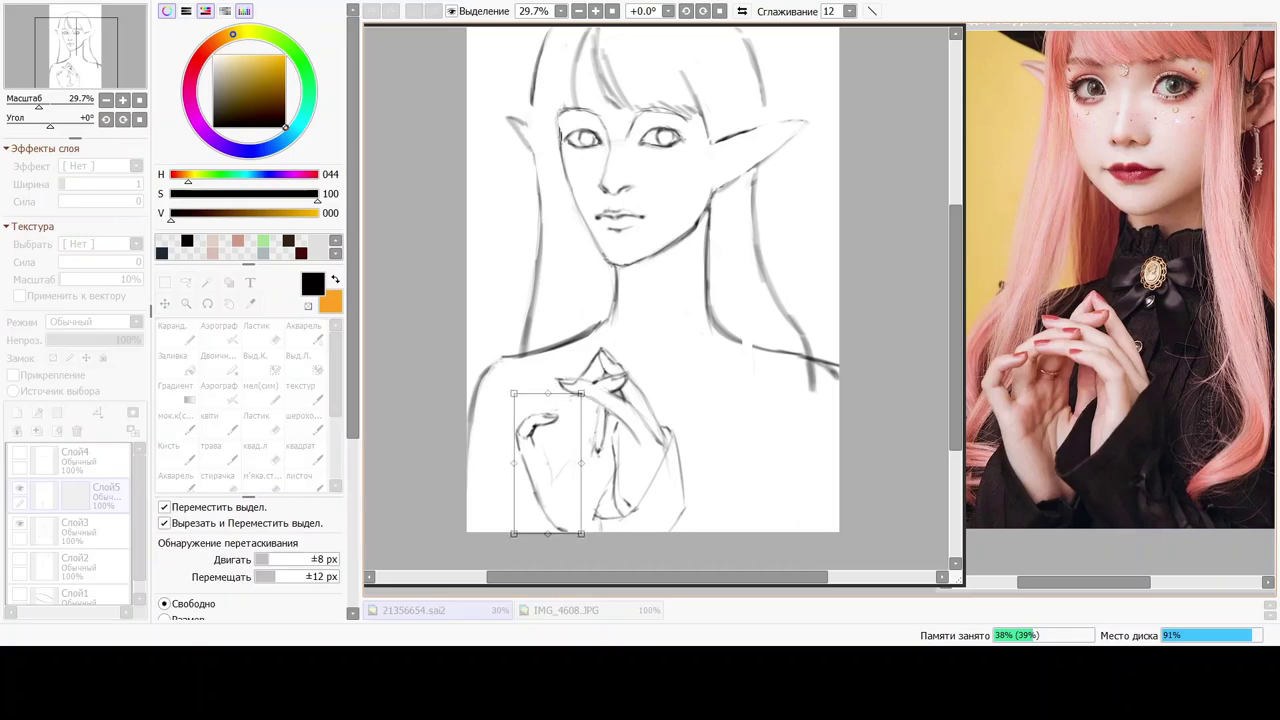
pyautogui.moveTo(592, 388); pyautogui.dragTo(598, 394)
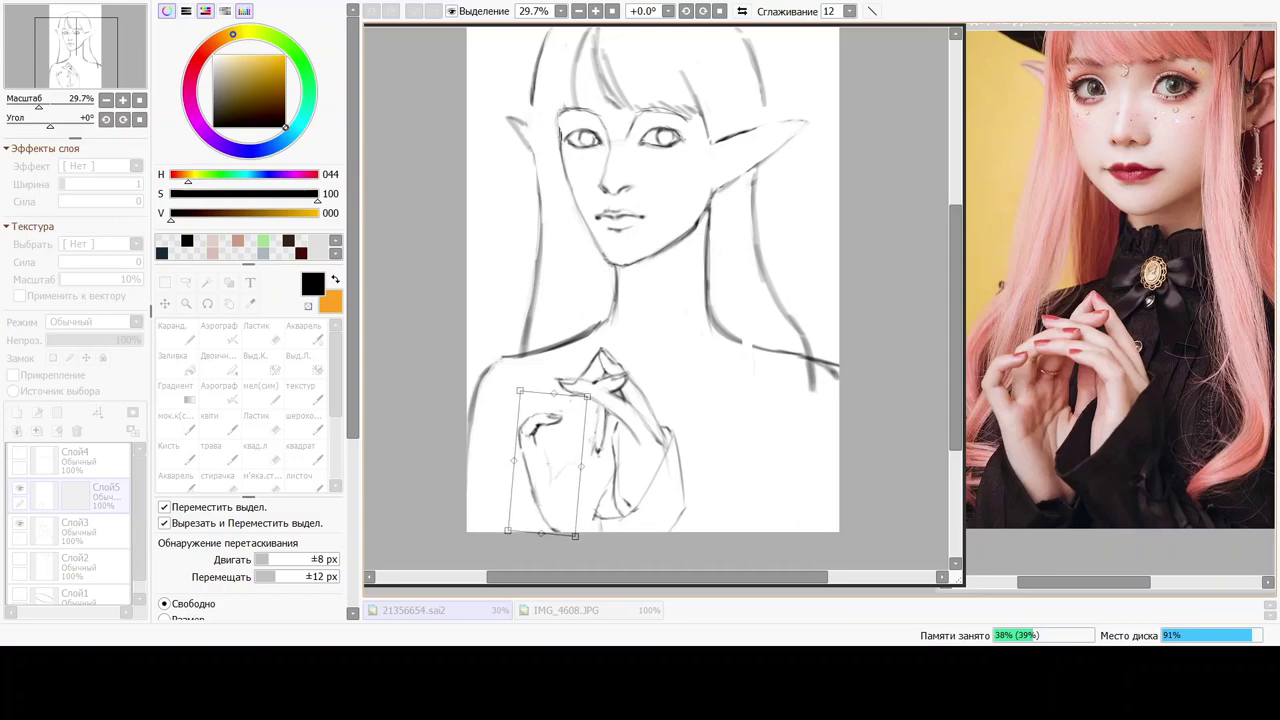
pyautogui.press('Return')
pyautogui.hotkey('ctrl', 'd')
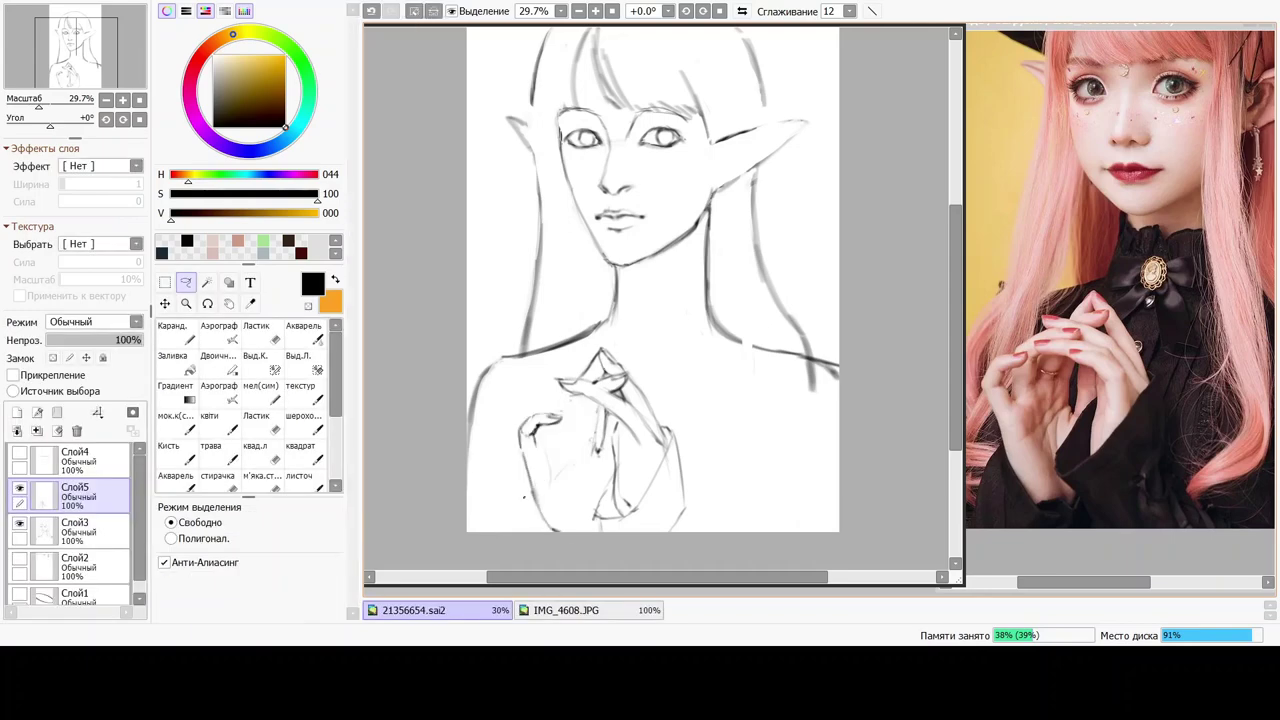
# Erase the stray dot beside the second hand's outer contour and tidy the nearby finger lines.
pyautogui.press('e')
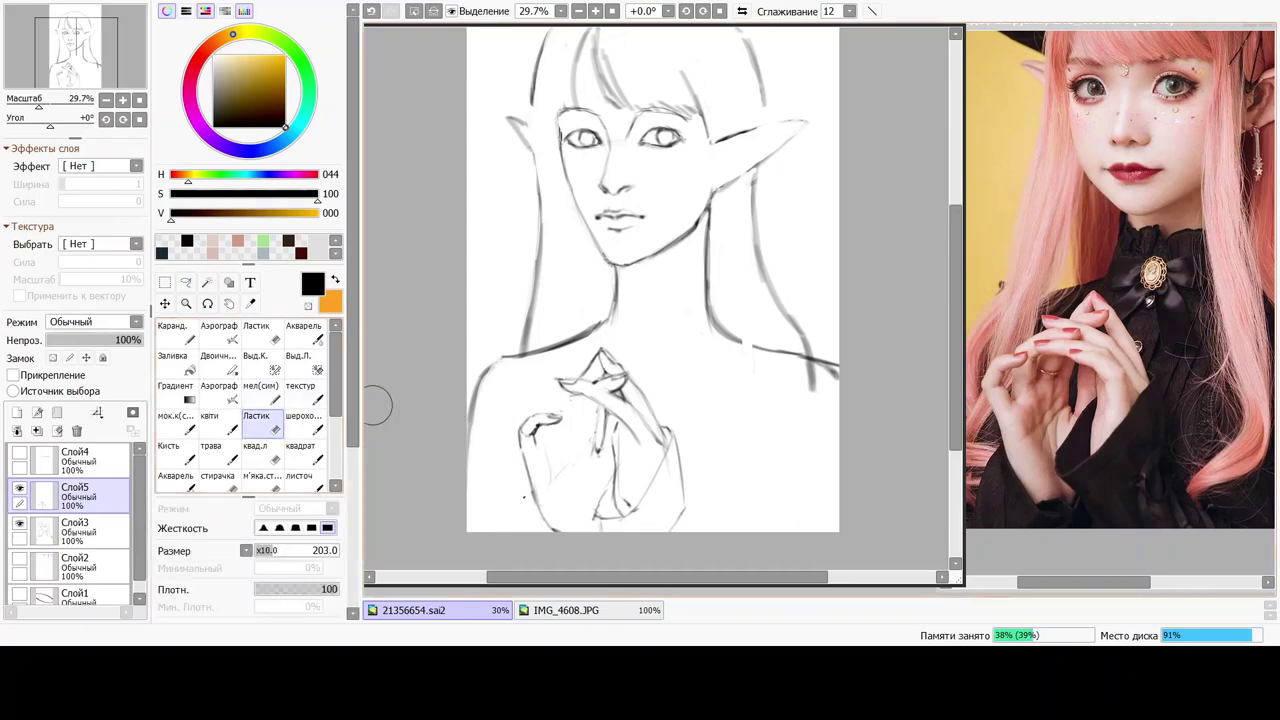
pyautogui.click(261, 452)
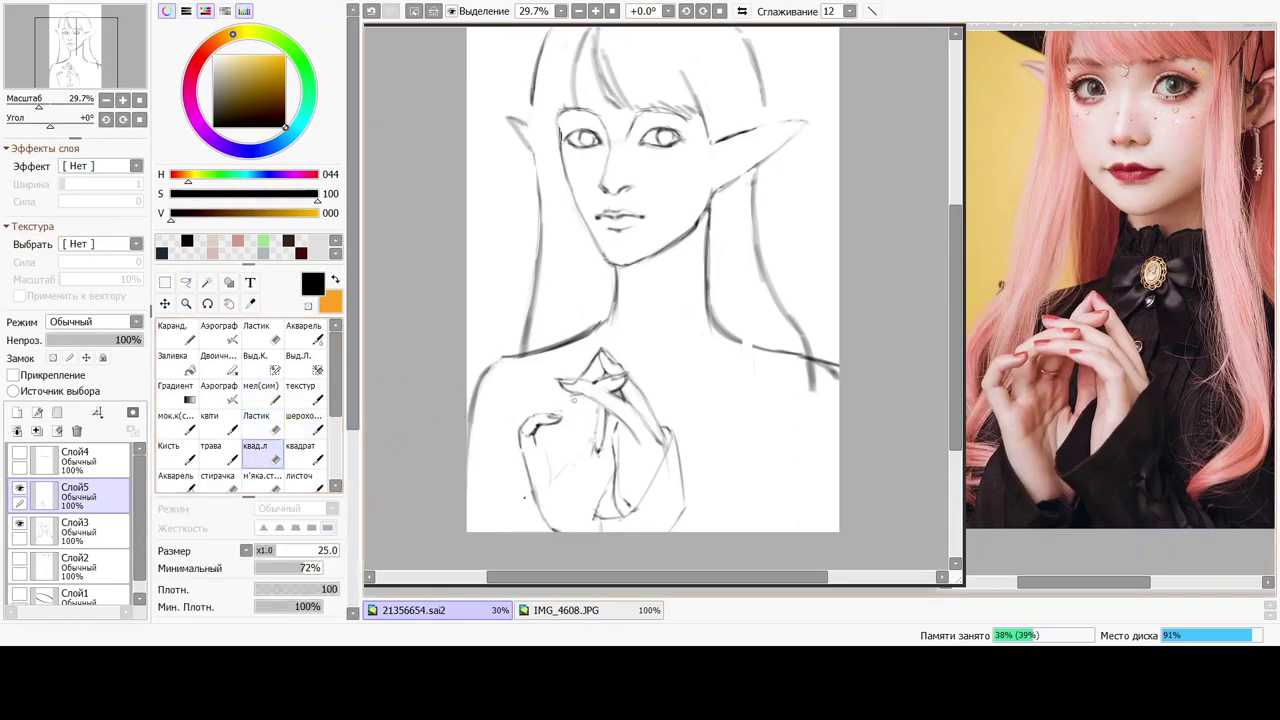
pyautogui.press('m')
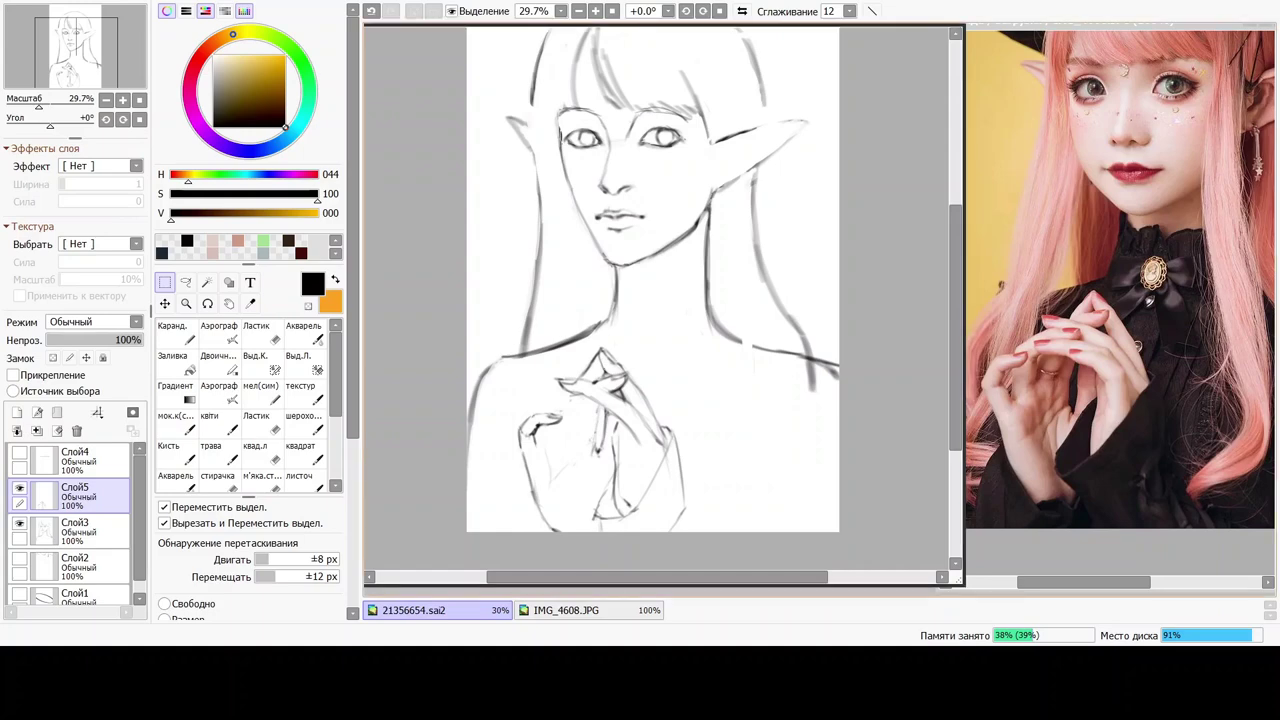
pyautogui.click(262, 452)
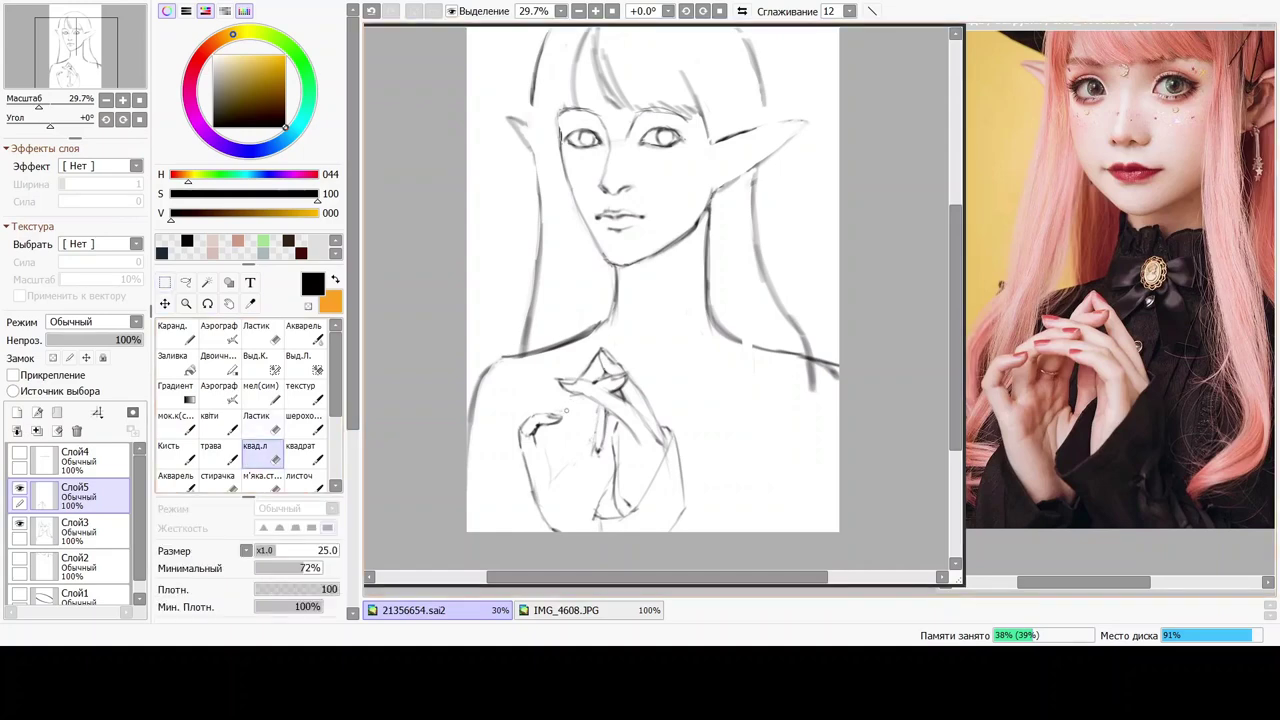
pyautogui.click(304, 333)
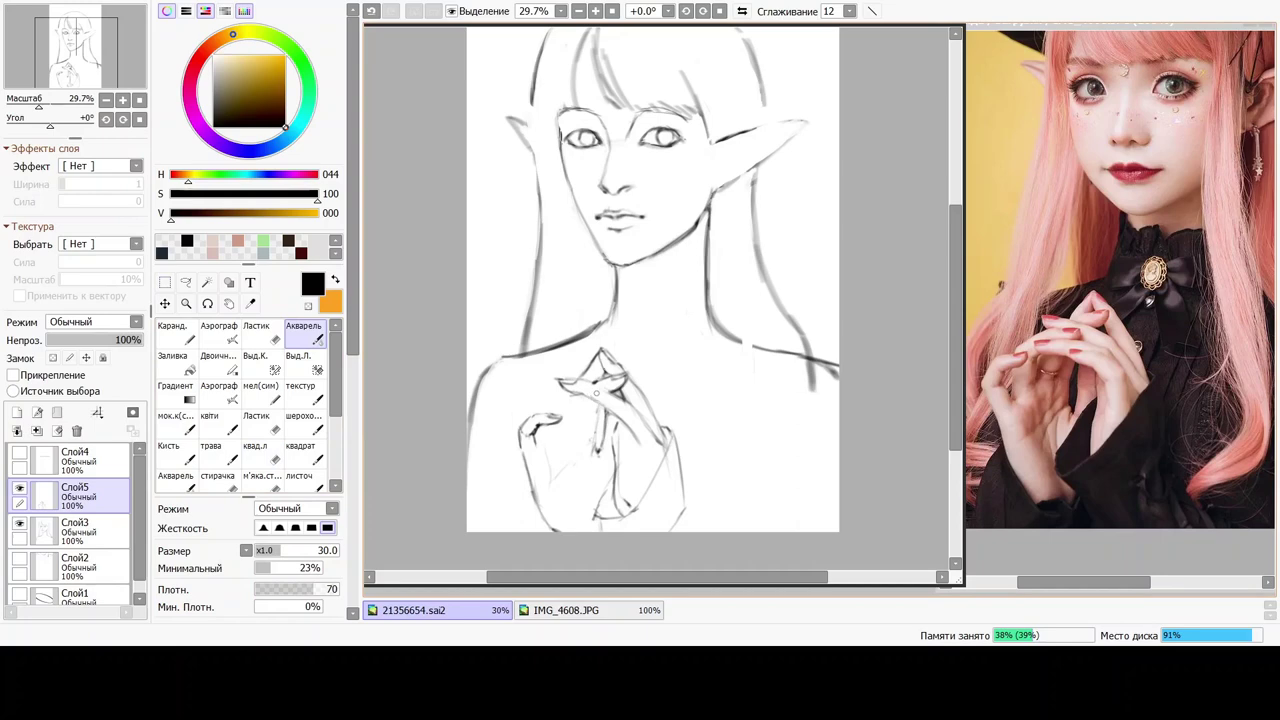
# Lasso the first hand's horizontal finger, then rotate it slightly clockwise and shift it toward the palm with Free Transform.
pyautogui.click(185, 282)
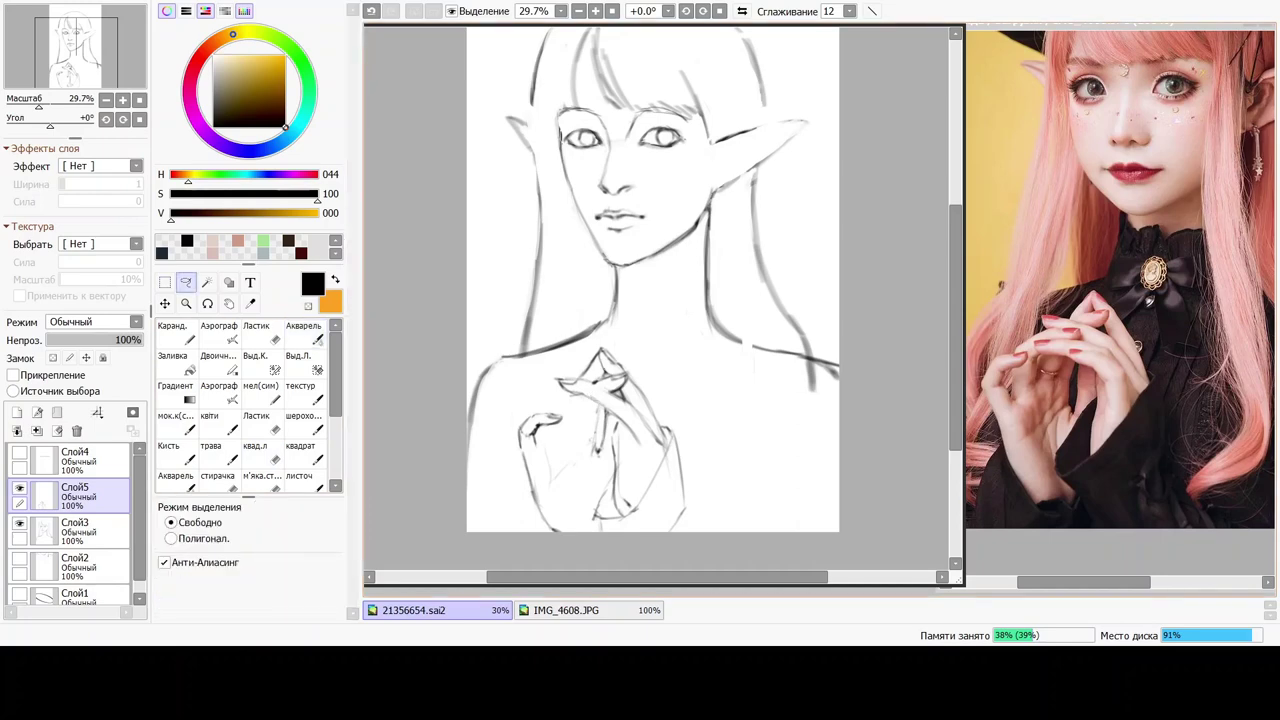
pyautogui.moveTo(584, 372)
pyautogui.mouseDown()
pyautogui.moveTo(550, 388)
pyautogui.moveTo(590, 412)
pyautogui.mouseUp()
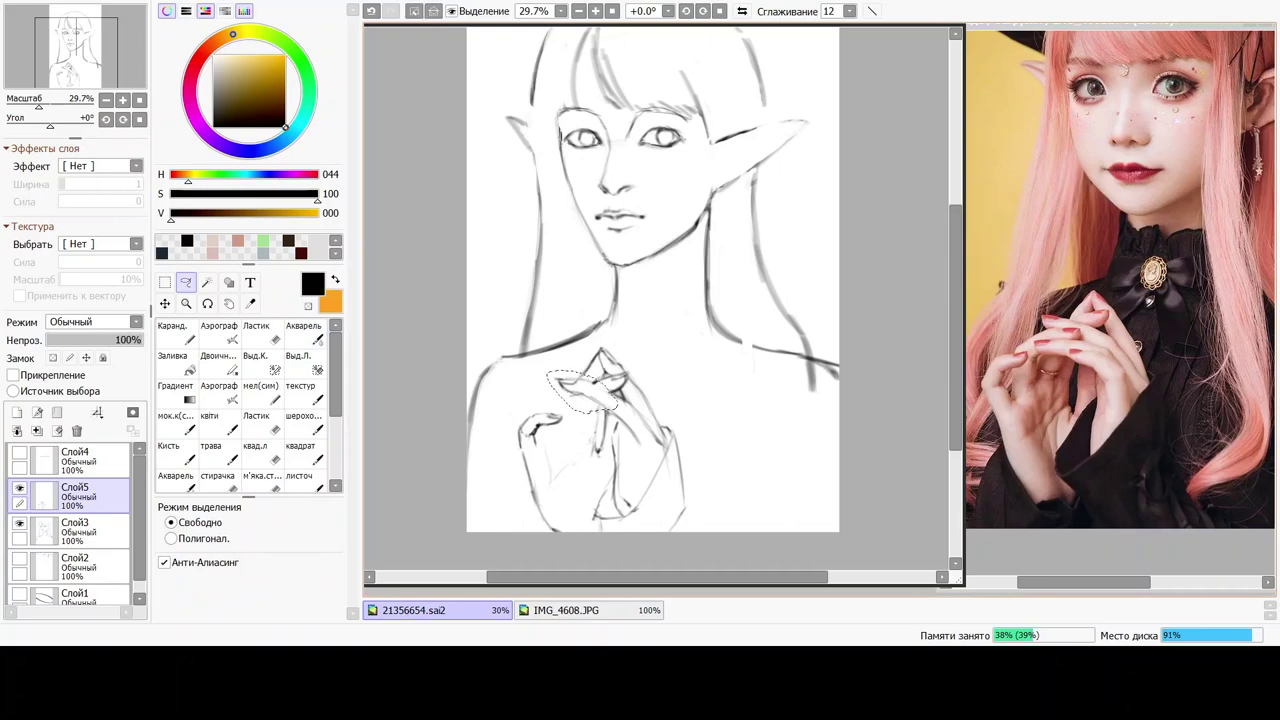
pyautogui.hotkey('ctrl', 't')
pyautogui.moveTo(553, 373); pyautogui.dragTo(555, 367)
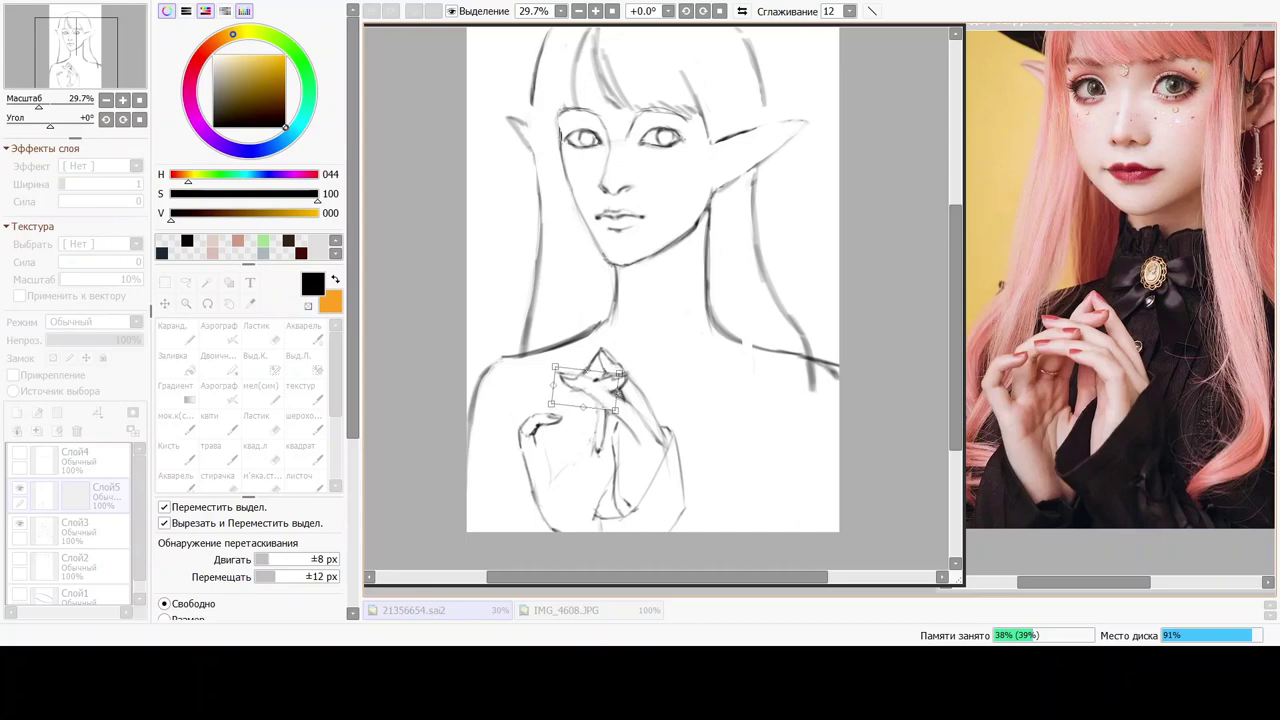
pyautogui.moveTo(615, 410); pyautogui.dragTo(588, 386)
pyautogui.moveTo(558, 365); pyautogui.dragTo(556, 368)
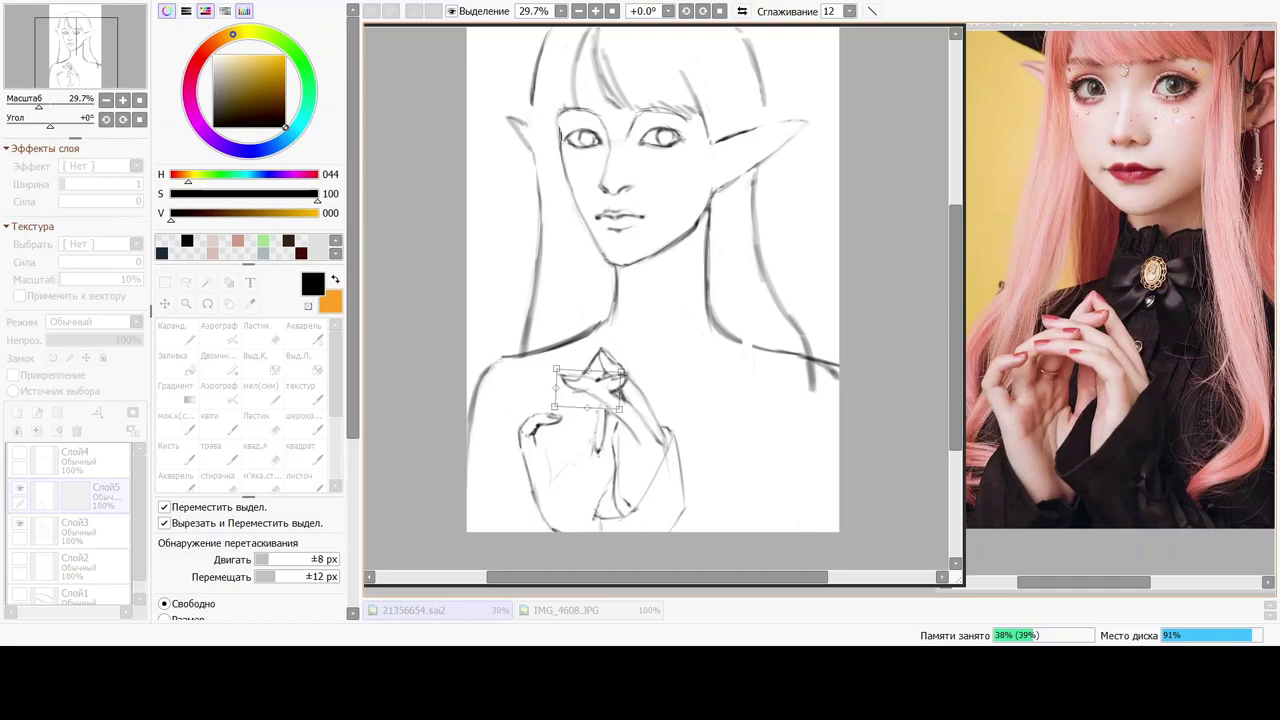
pyautogui.press('Return')
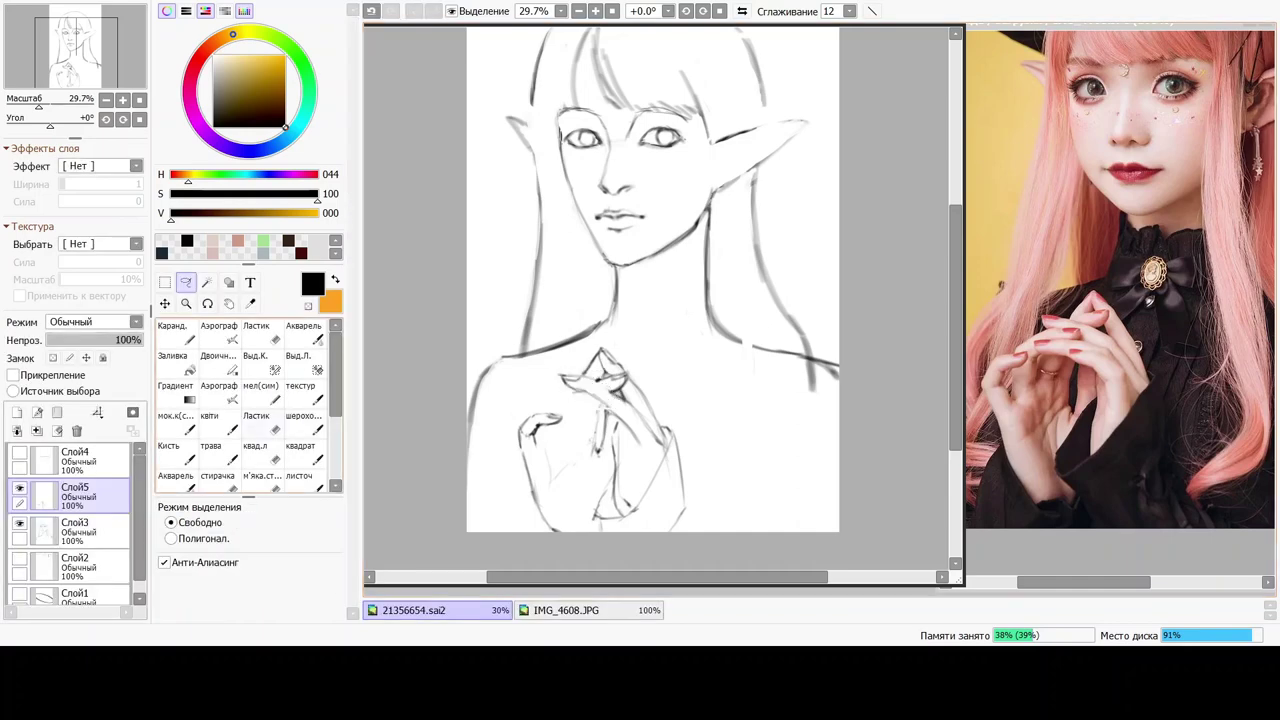
pyautogui.click(302, 452)
pyautogui.click(262, 452)
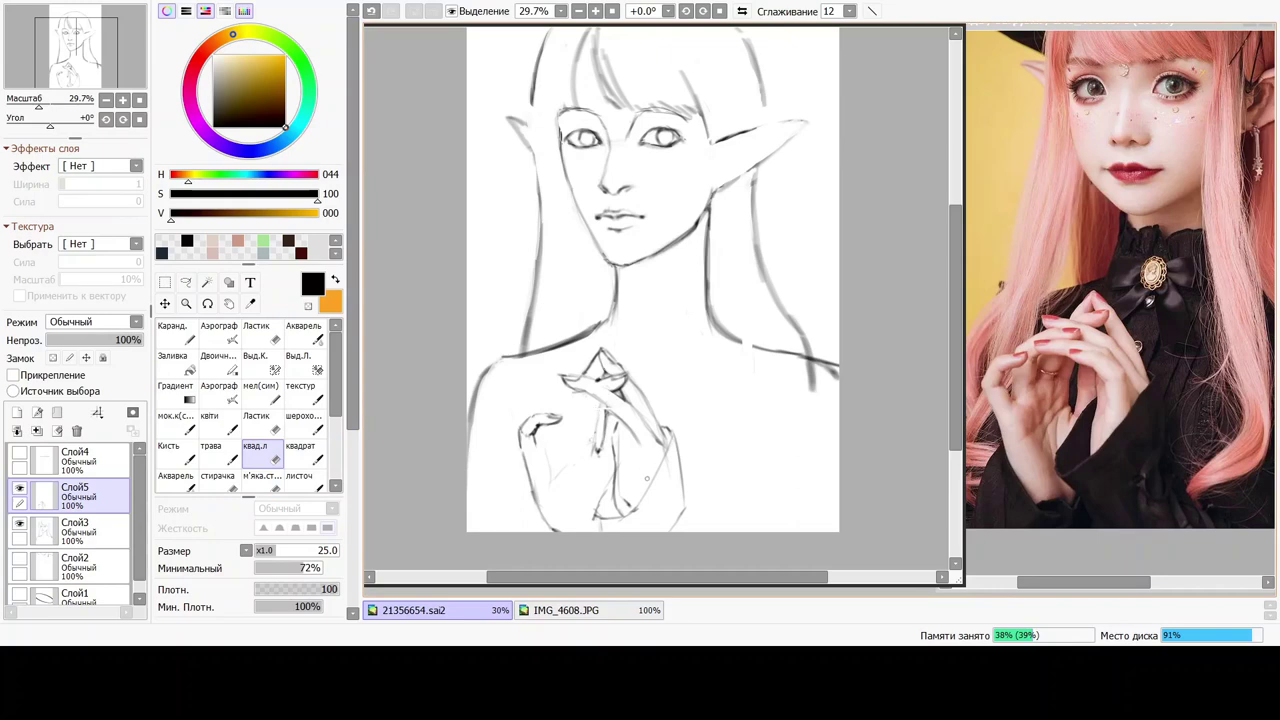
pyautogui.click(304, 333)
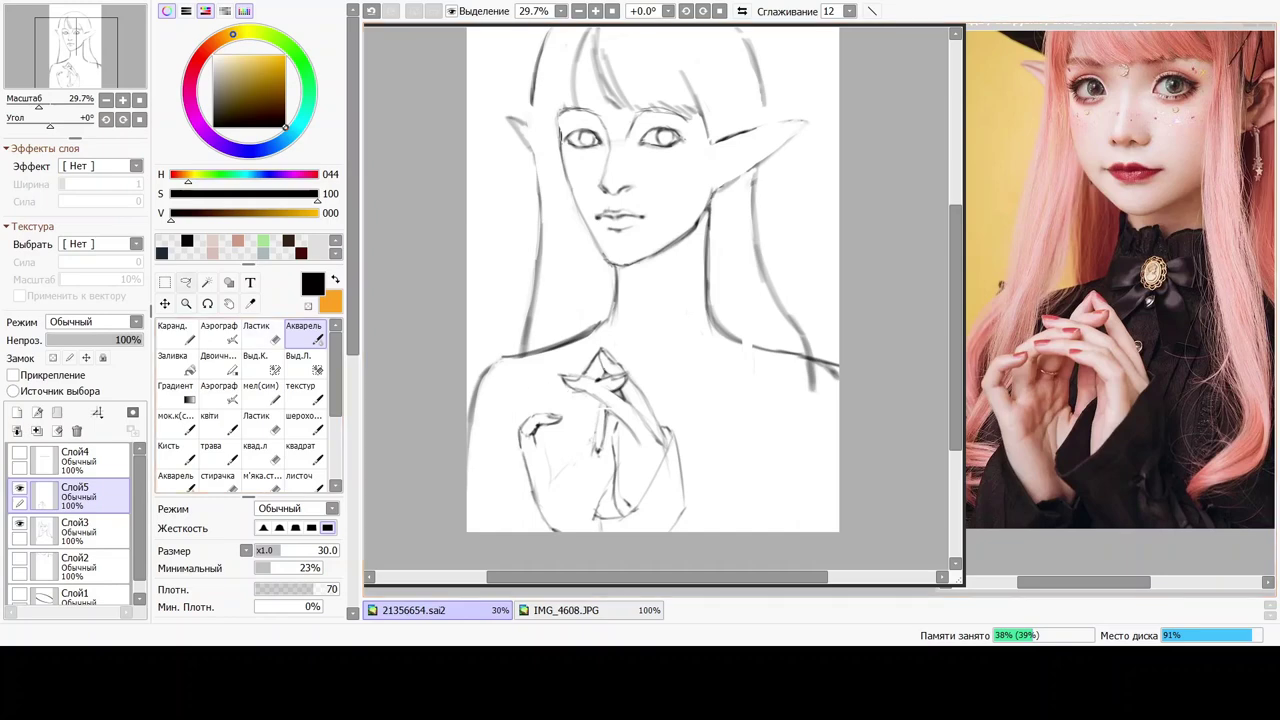
# Lasso the raised fingertips where the two hands meet and nudge them slightly to the right with Free Transform.
pyautogui.click(186, 283)
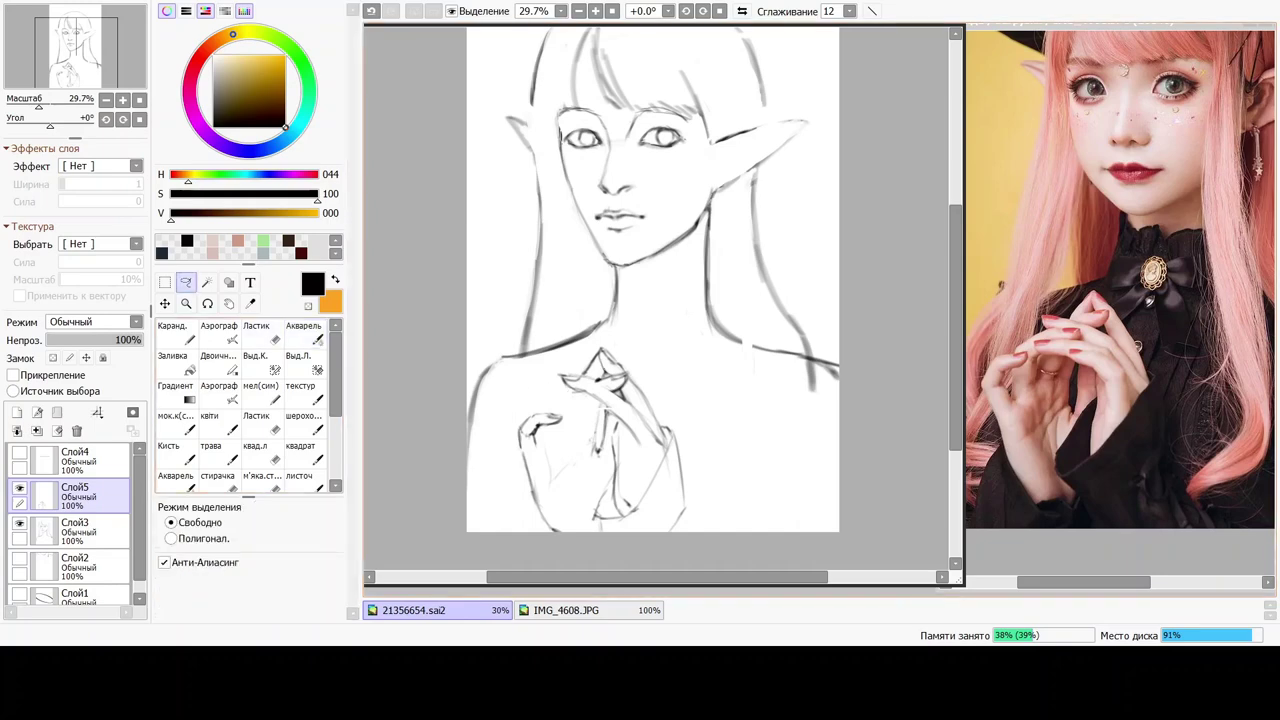
pyautogui.moveTo(608, 339); pyautogui.dragTo(582, 362)
pyautogui.moveTo(636, 410)
pyautogui.mouseDown()
pyautogui.moveTo(646, 354)
pyautogui.moveTo(617, 374)
pyautogui.mouseUp()
pyautogui.hotkey('ctrl', 't')
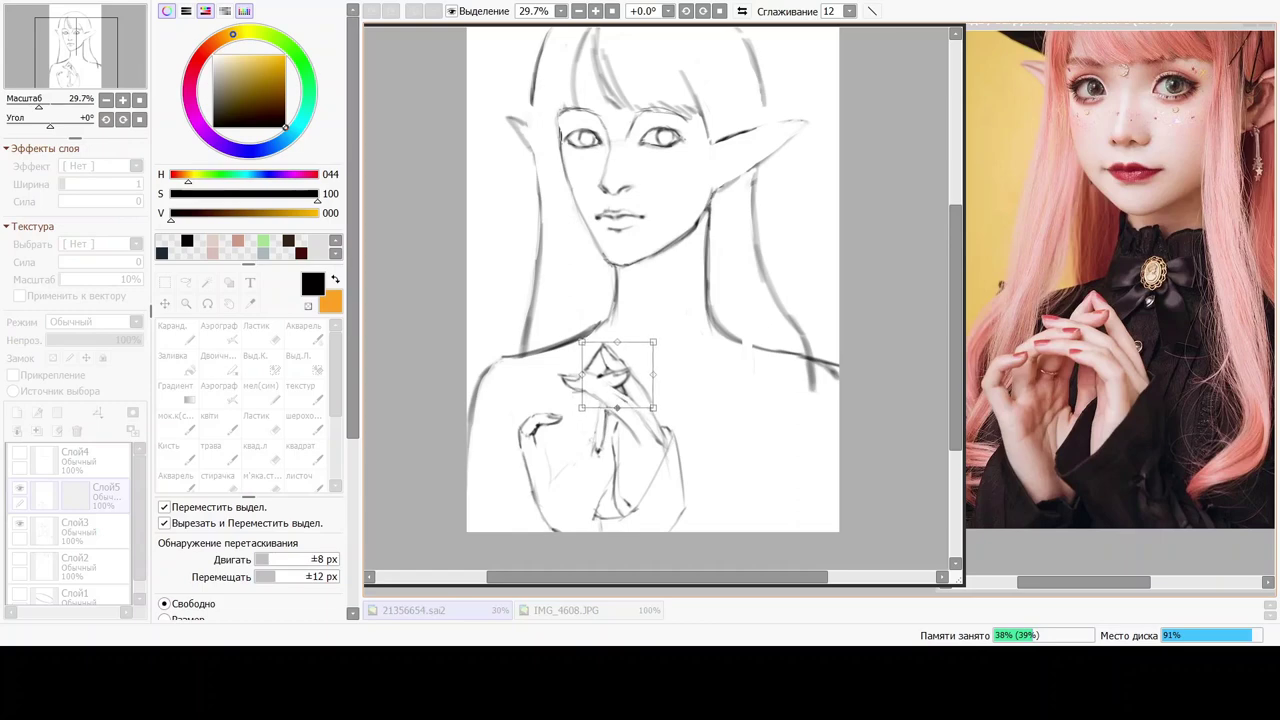
pyautogui.press('Right')
pyautogui.press('Right')
pyautogui.press('Right')
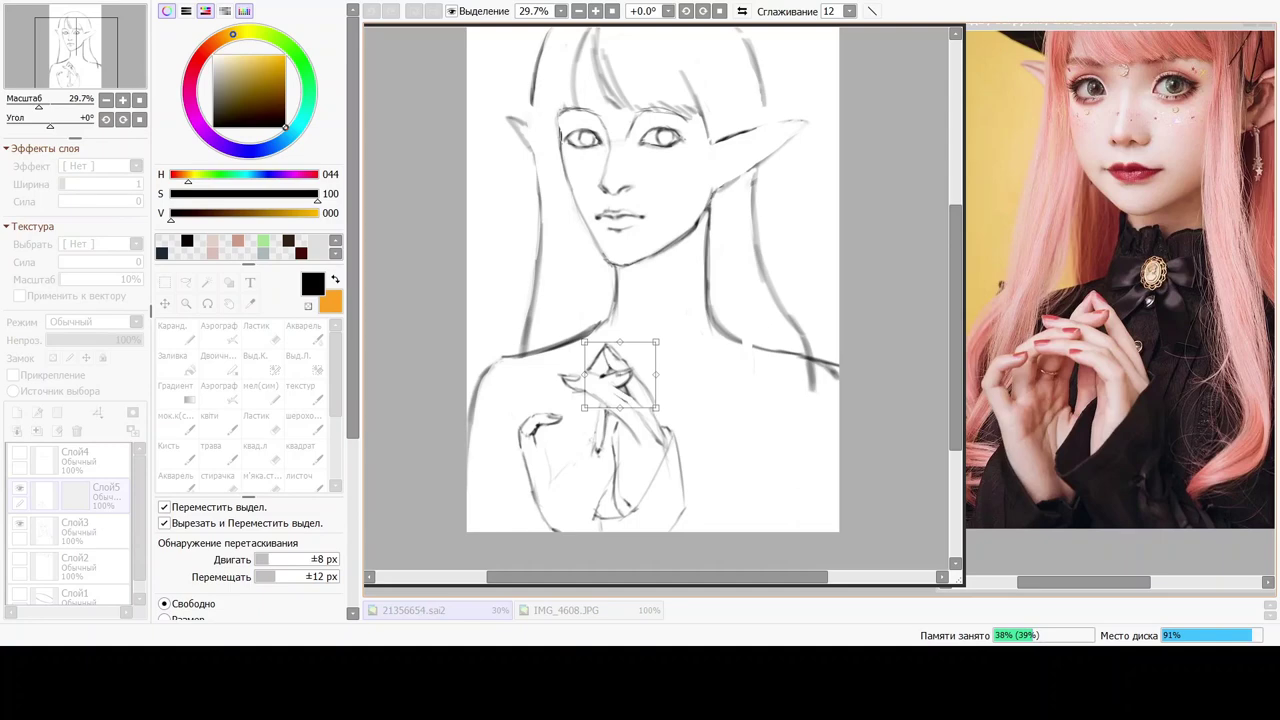
pyautogui.press('Right')
pyautogui.press('Return')
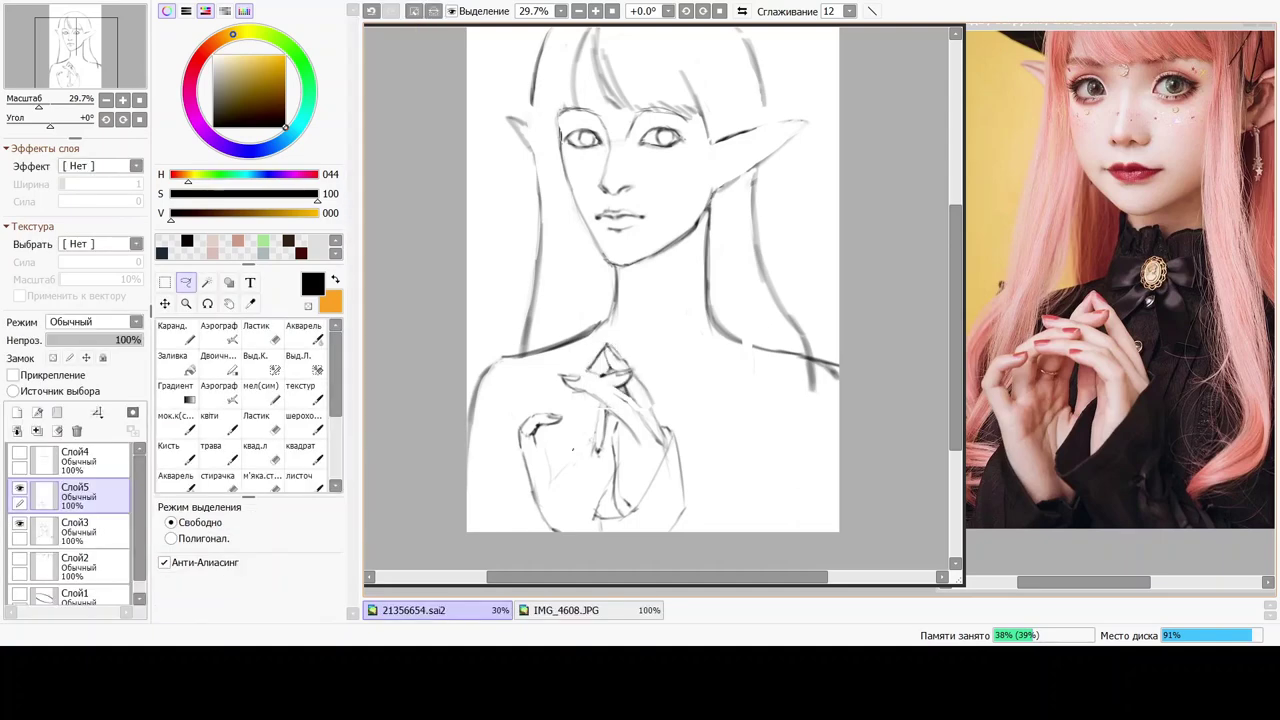
# Deselect the fingertips, redraw the second hand's outer contour between the knuckle and wrist, and clean it with the eraser.
pyautogui.click(303, 332)
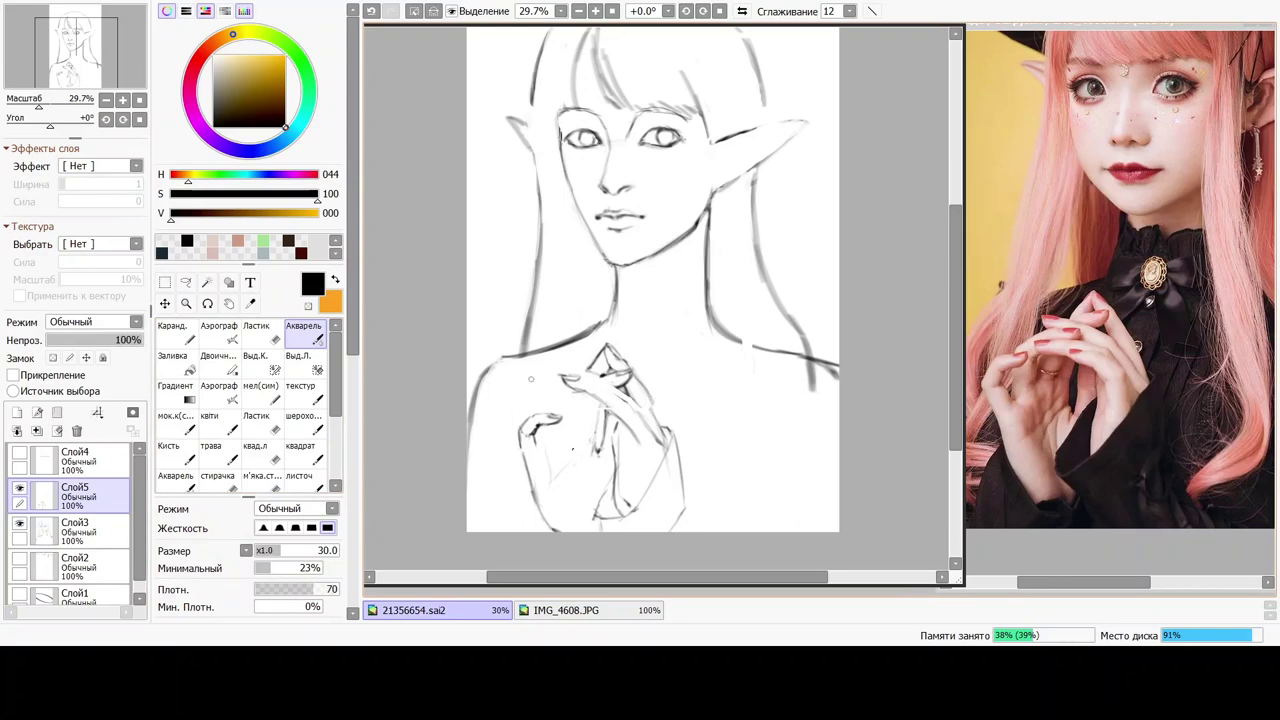
pyautogui.press('m')
pyautogui.click(312, 336)
pyautogui.moveTo(652, 400); pyautogui.dragTo(665, 431)
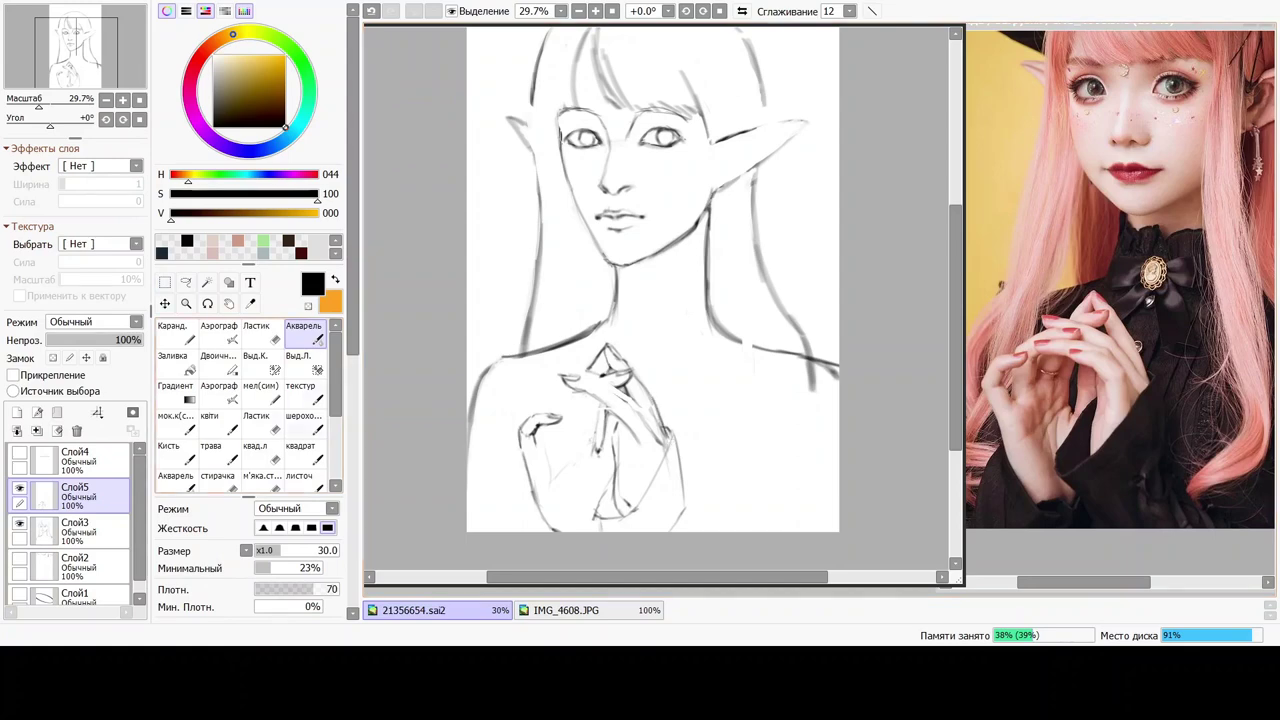
pyautogui.press('e')
pyautogui.click(262, 452)
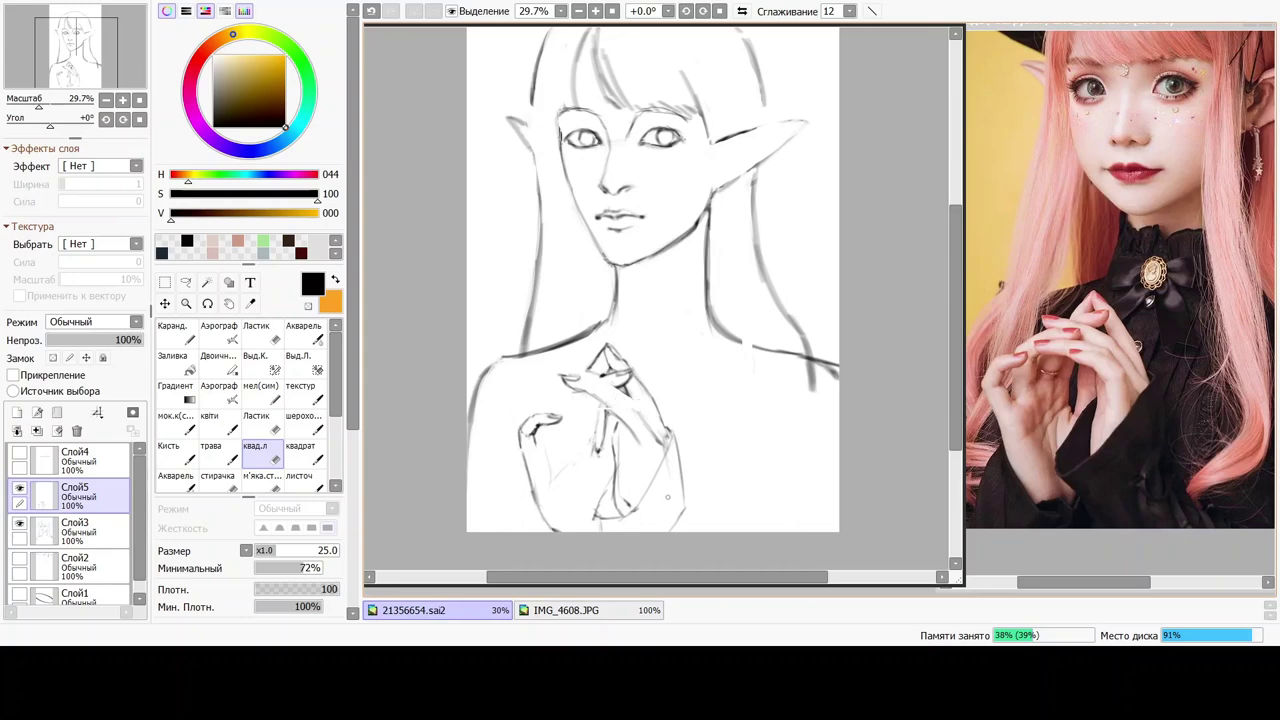
# Darken the outer edge of the second hand from the upper knuckle to the wrist and erase surplus lines inside the fingers.
pyautogui.click(303, 336)
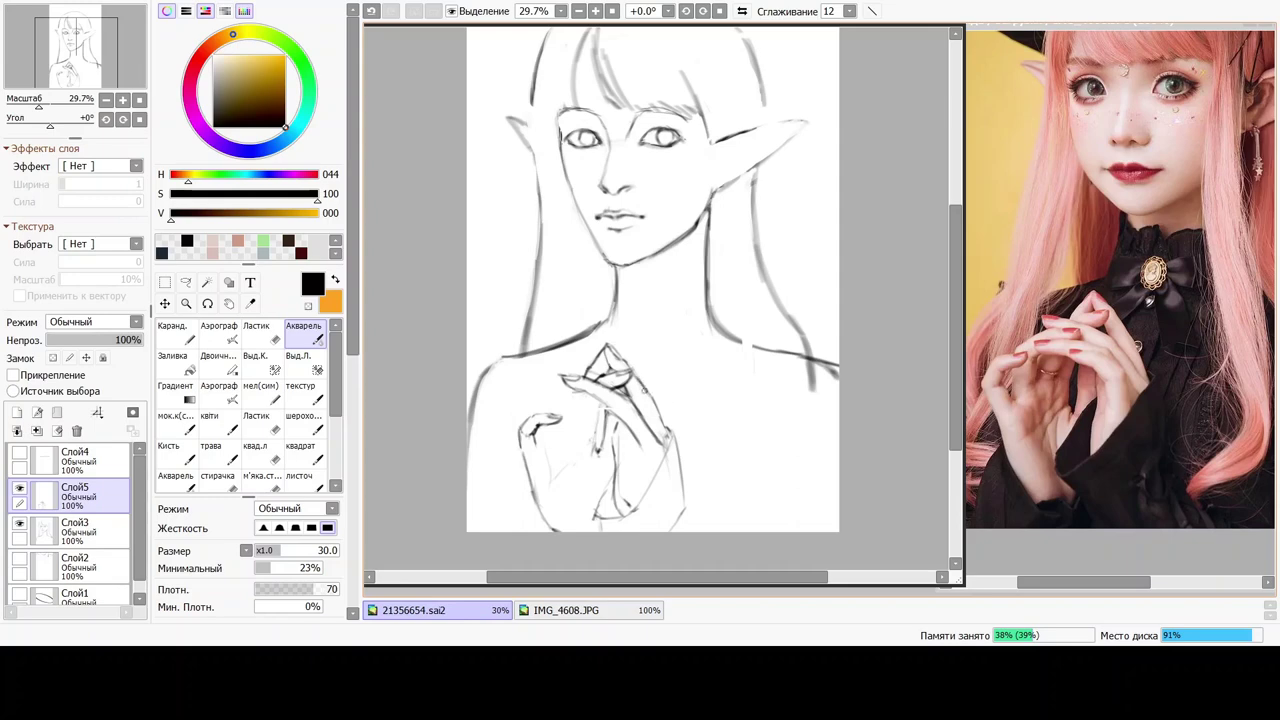
pyautogui.moveTo(643, 385); pyautogui.dragTo(668, 434)
pyautogui.click(262, 452)
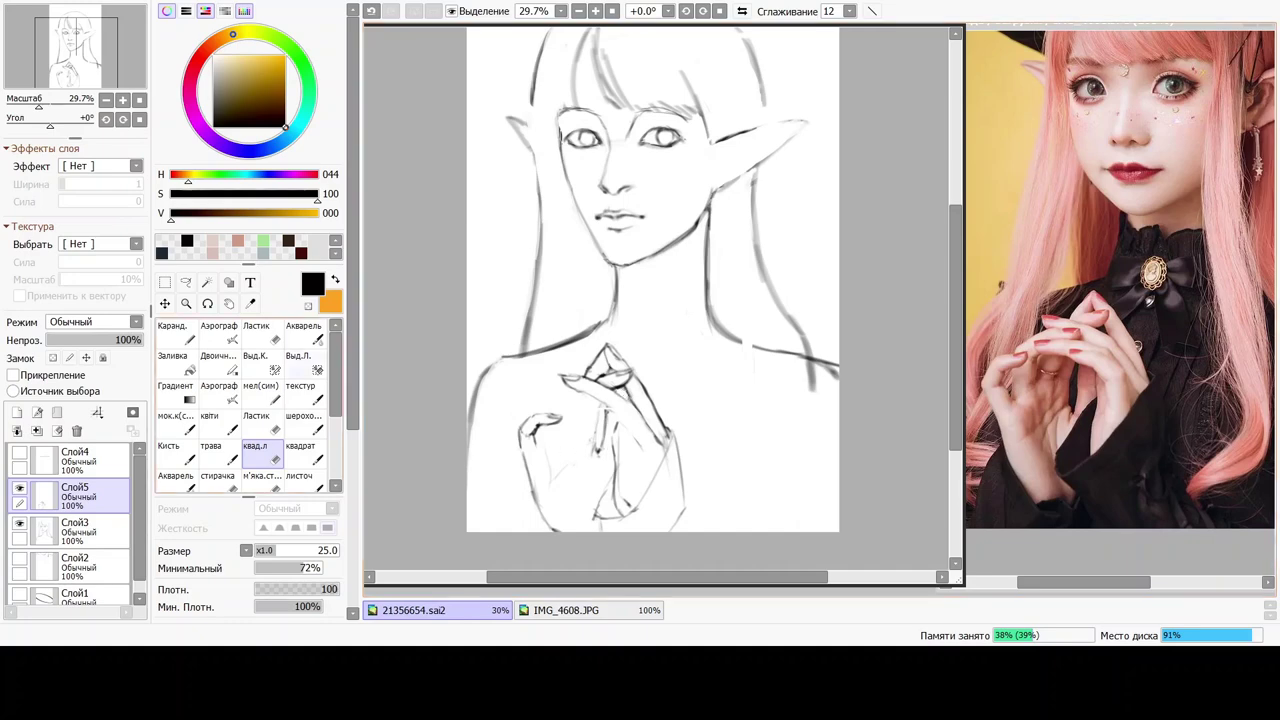
# Draw the first hand's long finger from the knuckle to the touching fingertips, with a rounded curled finger beneath the knuckle.
pyautogui.click(300, 335)
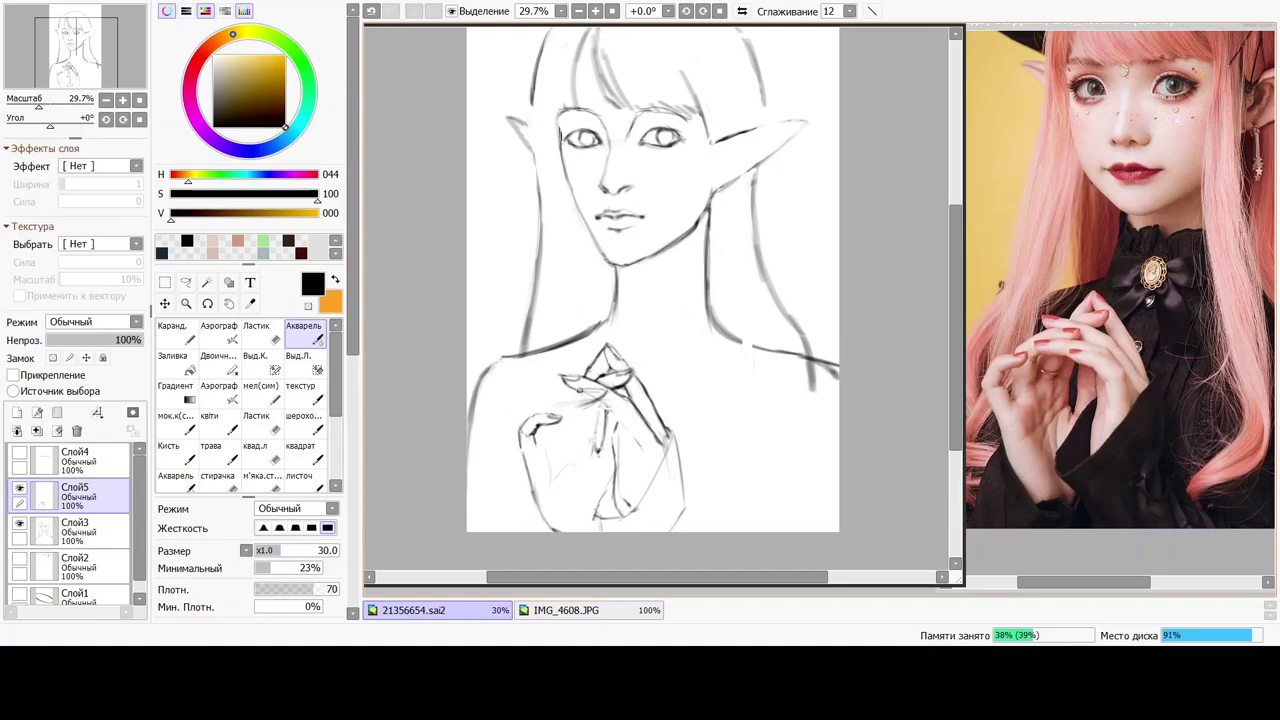
pyautogui.moveTo(543, 408); pyautogui.dragTo(590, 390)
pyautogui.moveTo(559, 431); pyautogui.dragTo(543, 443)
pyautogui.click(257, 452)
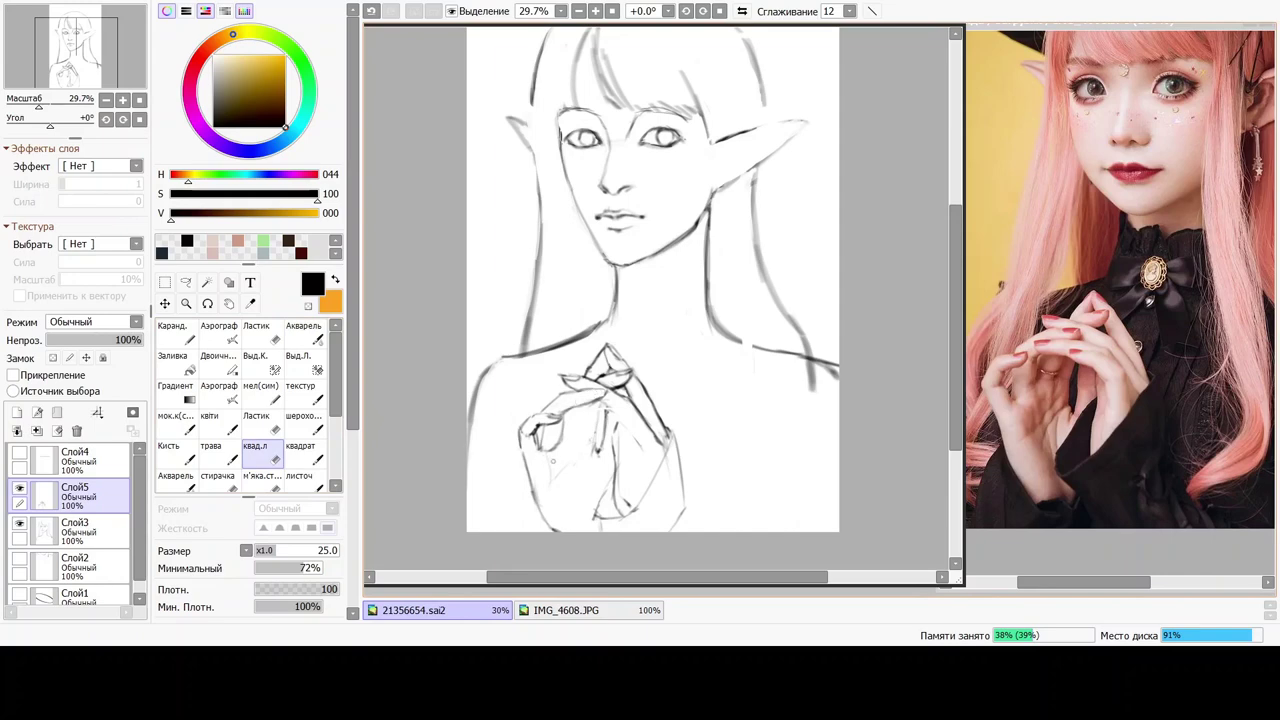
# Strengthen the lines of the downward-pointing finger between the hands and tidy them with the eraser.
pyautogui.click(303, 332)
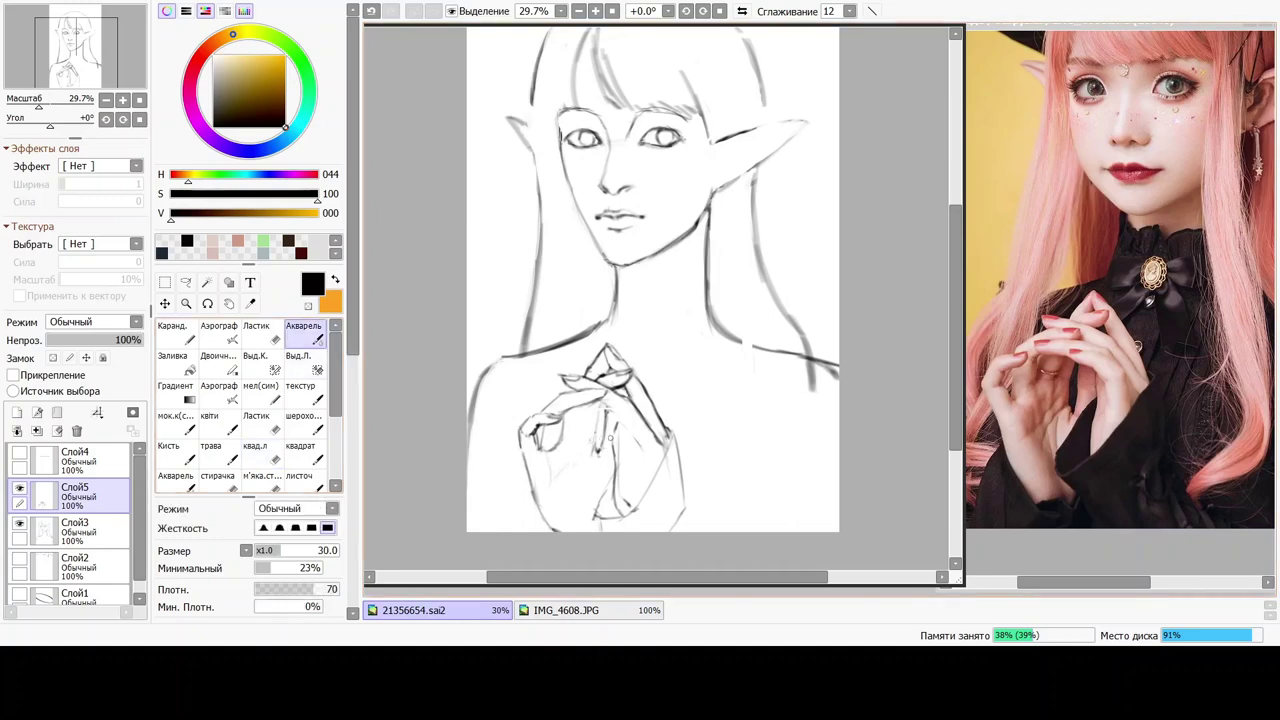
pyautogui.moveTo(594, 431)
pyautogui.mouseDown()
pyautogui.moveTo(597, 451)
pyautogui.moveTo(600, 421)
pyautogui.mouseUp()
pyautogui.moveTo(607, 466); pyautogui.dragTo(610, 484)
pyautogui.press('e')
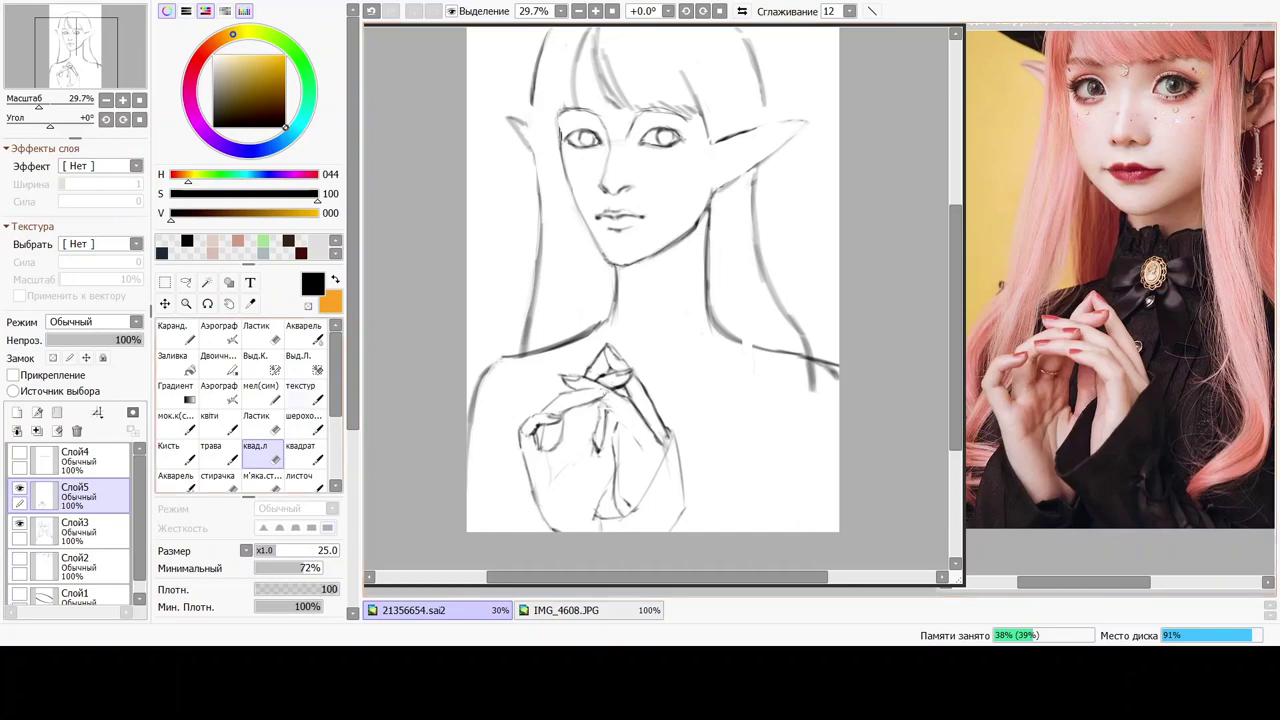
# Darken the contours of the first hand's long finger and erase rough spots where it meets the second hand.
pyautogui.click(303, 334)
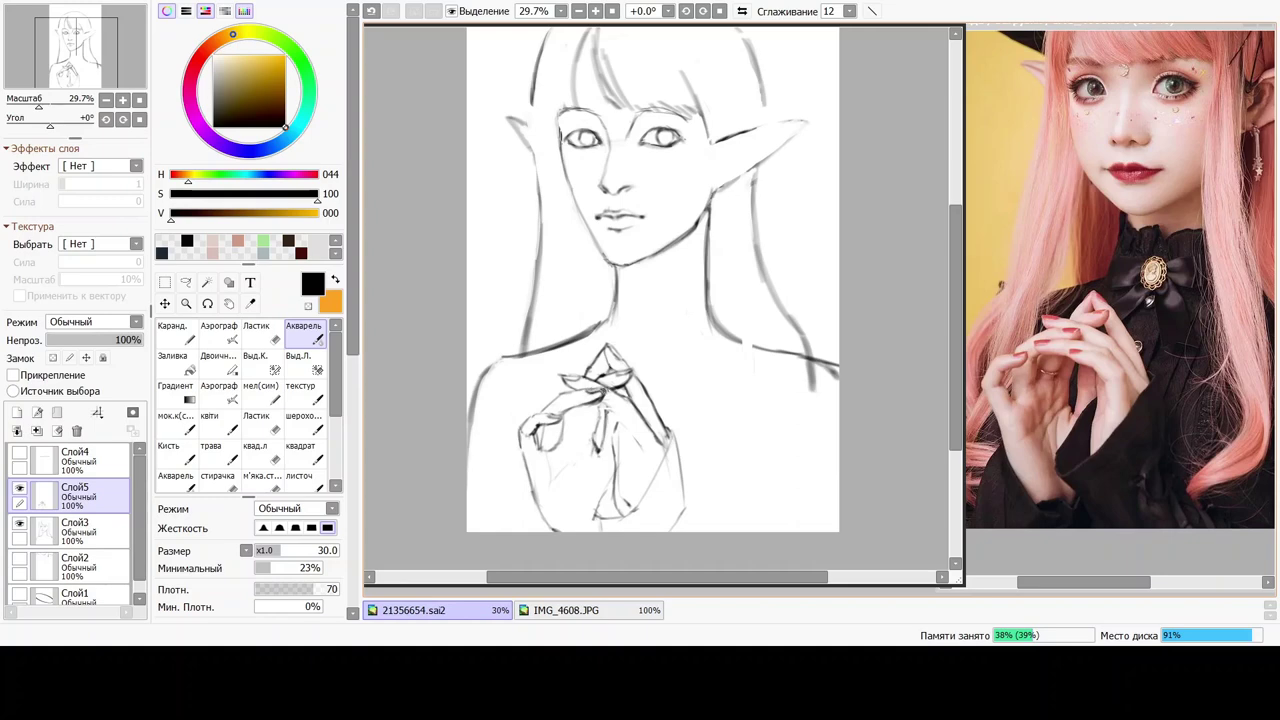
pyautogui.click(263, 423)
pyautogui.click(262, 453)
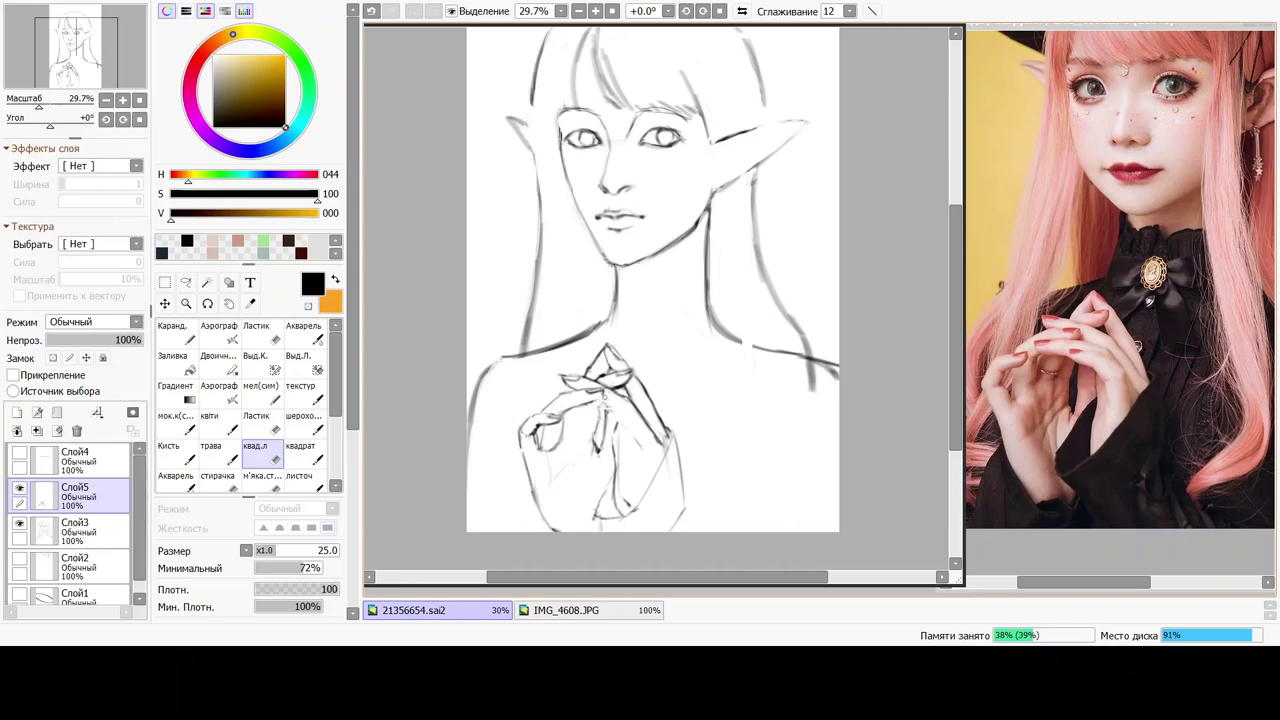
pyautogui.click(304, 333)
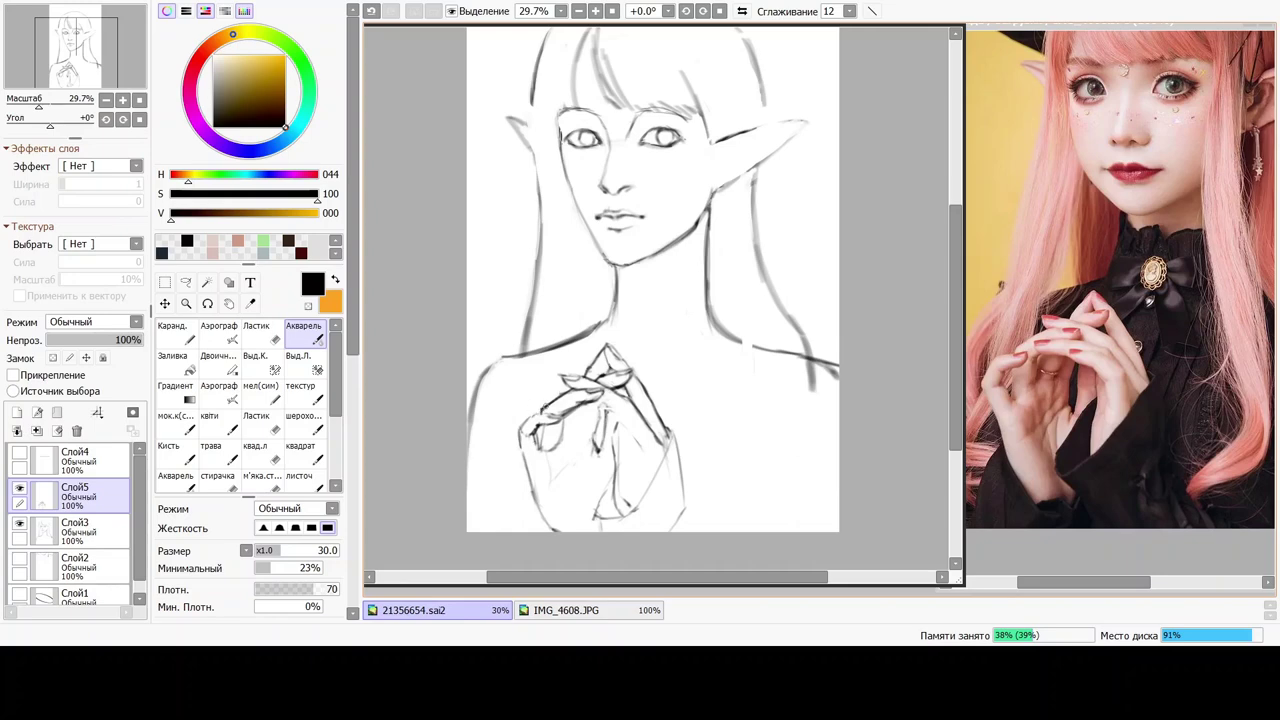
pyautogui.click(262, 452)
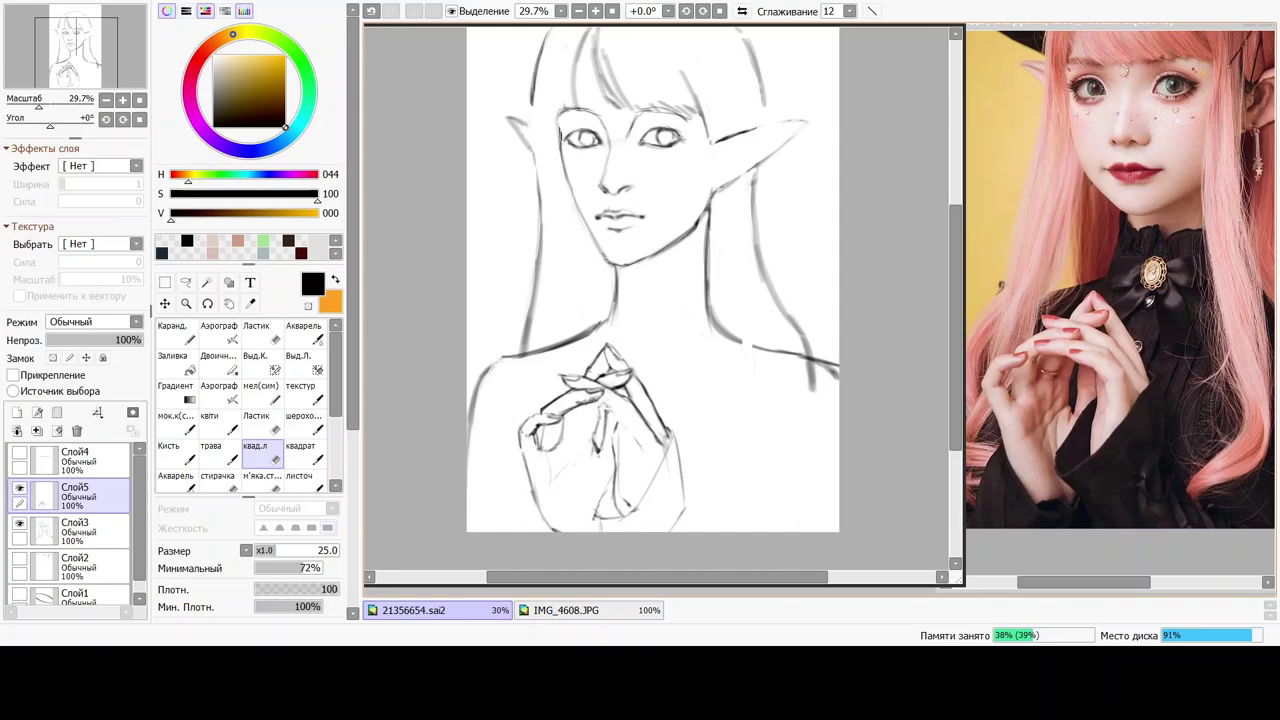
# Erase the rounded end of the first hand's curled finger and draw separate finger lines hanging down from the knuckles.
pyautogui.hotkey('ctrl', 'z')
pyautogui.hotkey('ctrl', 'y')
pyautogui.moveTo(554, 443); pyautogui.dragTo(559, 453)
pyautogui.click(303, 335)
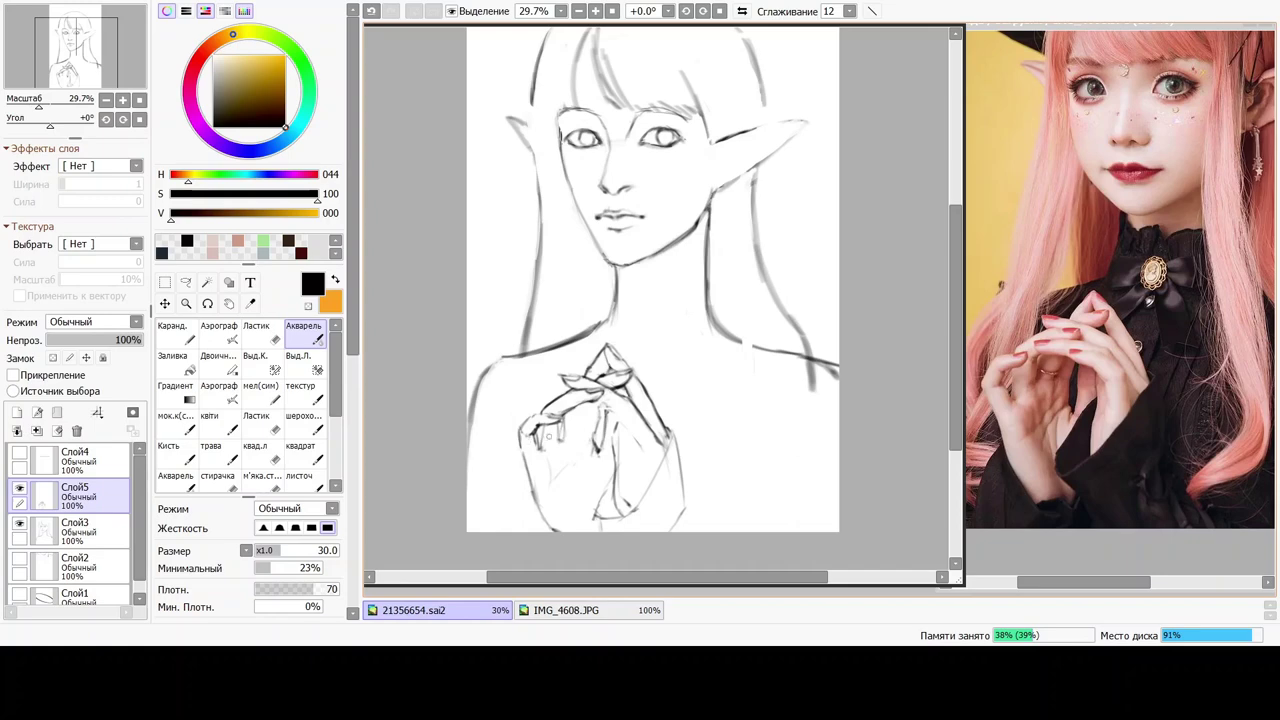
pyautogui.moveTo(542, 424); pyautogui.dragTo(543, 448)
pyautogui.click(256, 452)
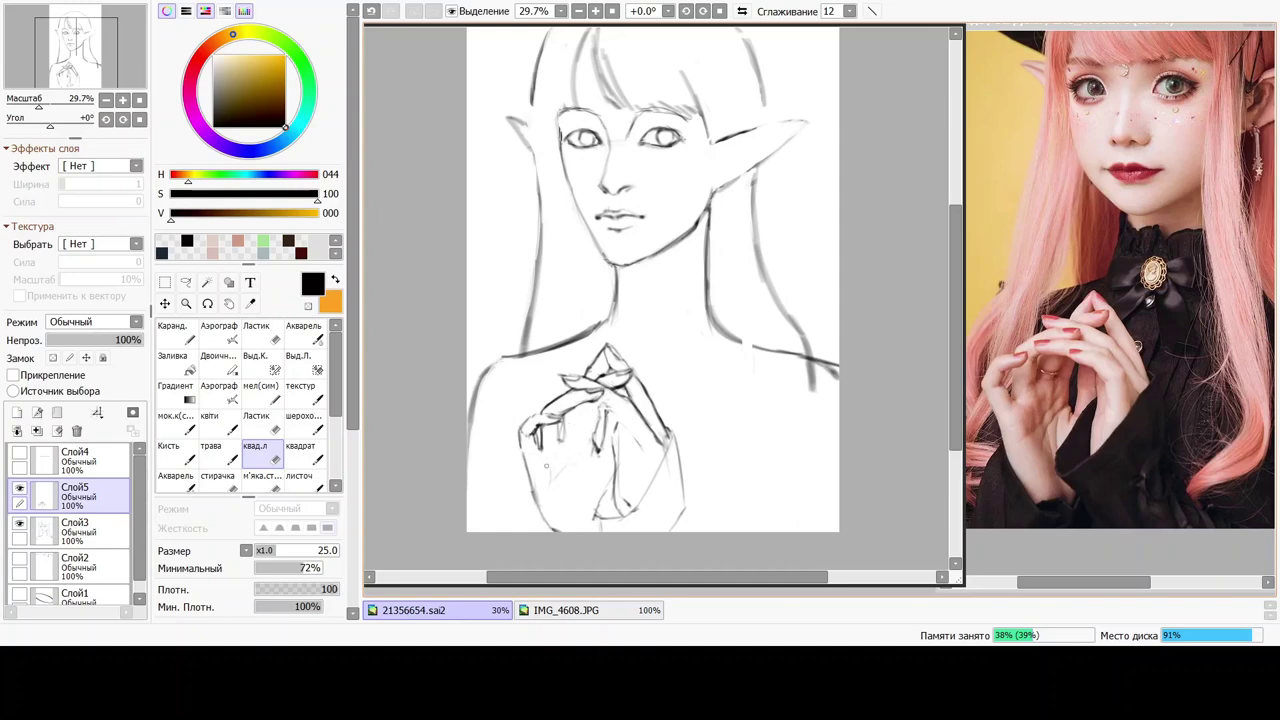
pyautogui.click(305, 333)
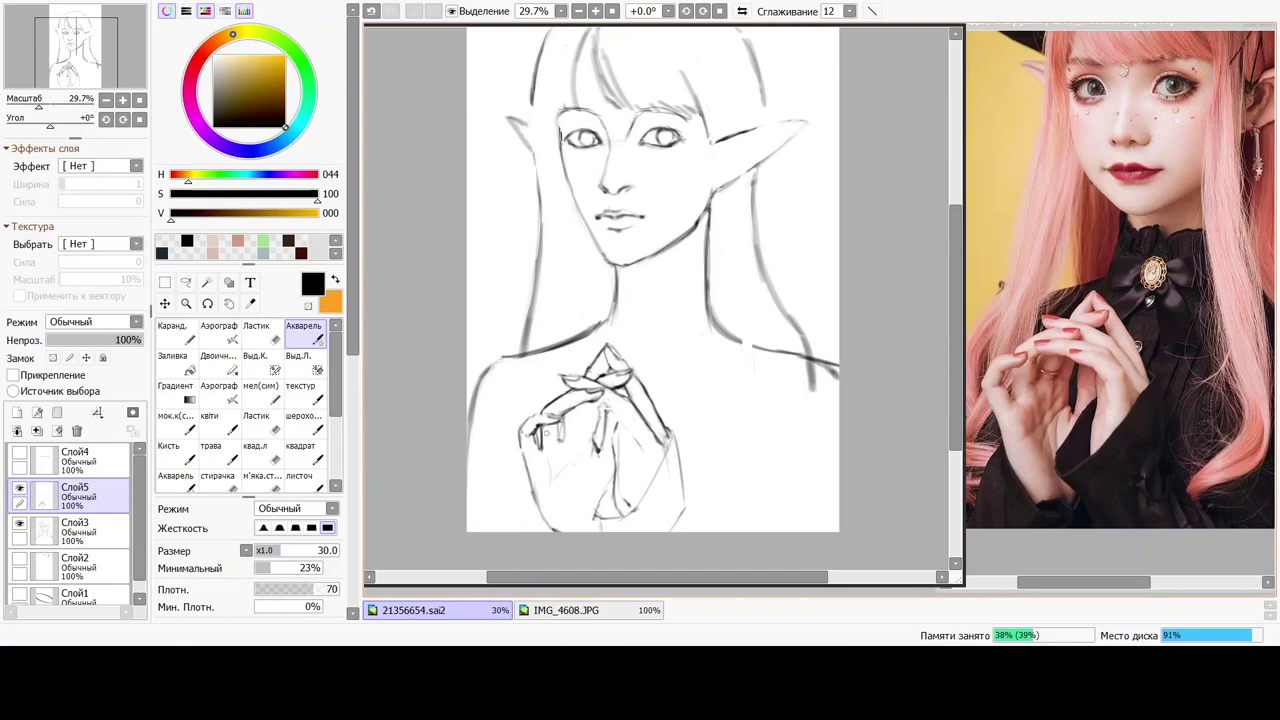
# Lasso the first hand's knuckles and curled fingers, stretch them slightly upward with Free Transform, and deselect them.
pyautogui.click(185, 282)
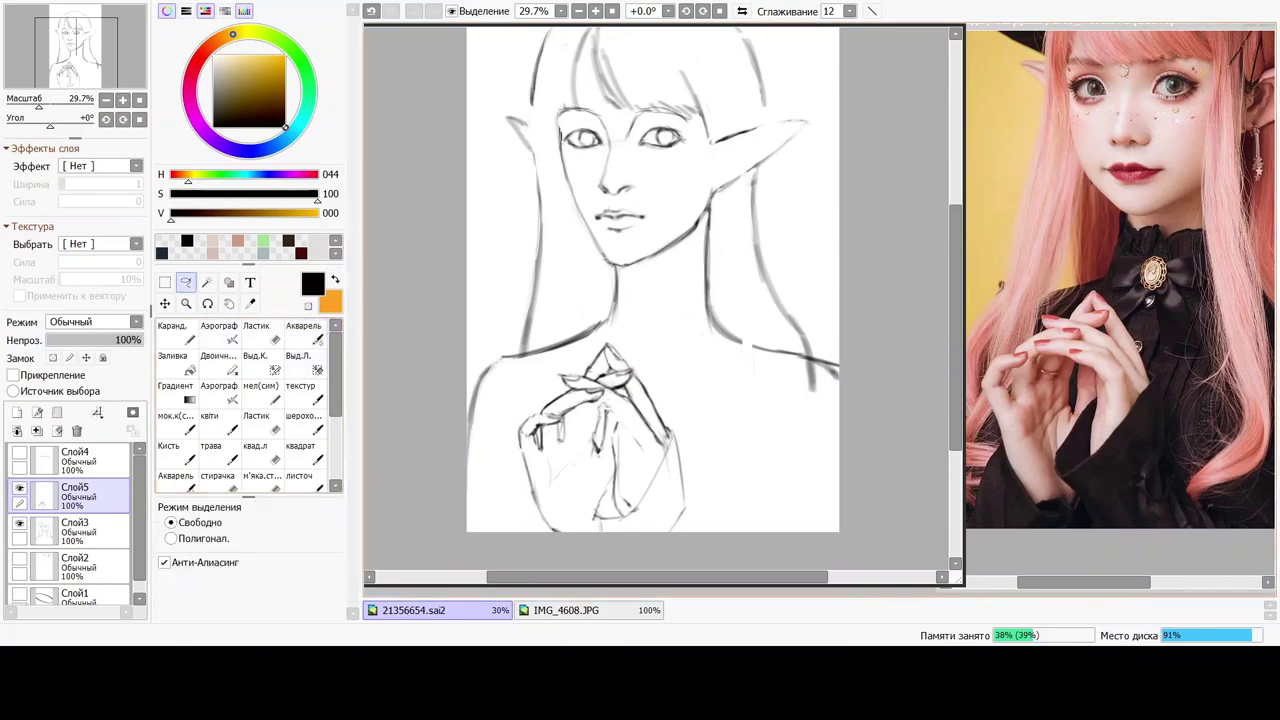
pyautogui.moveTo(518, 414)
pyautogui.mouseDown()
pyautogui.moveTo(514, 444)
pyautogui.moveTo(530, 456)
pyautogui.moveTo(544, 430)
pyautogui.mouseUp()
pyautogui.hotkey('ctrl', 't')
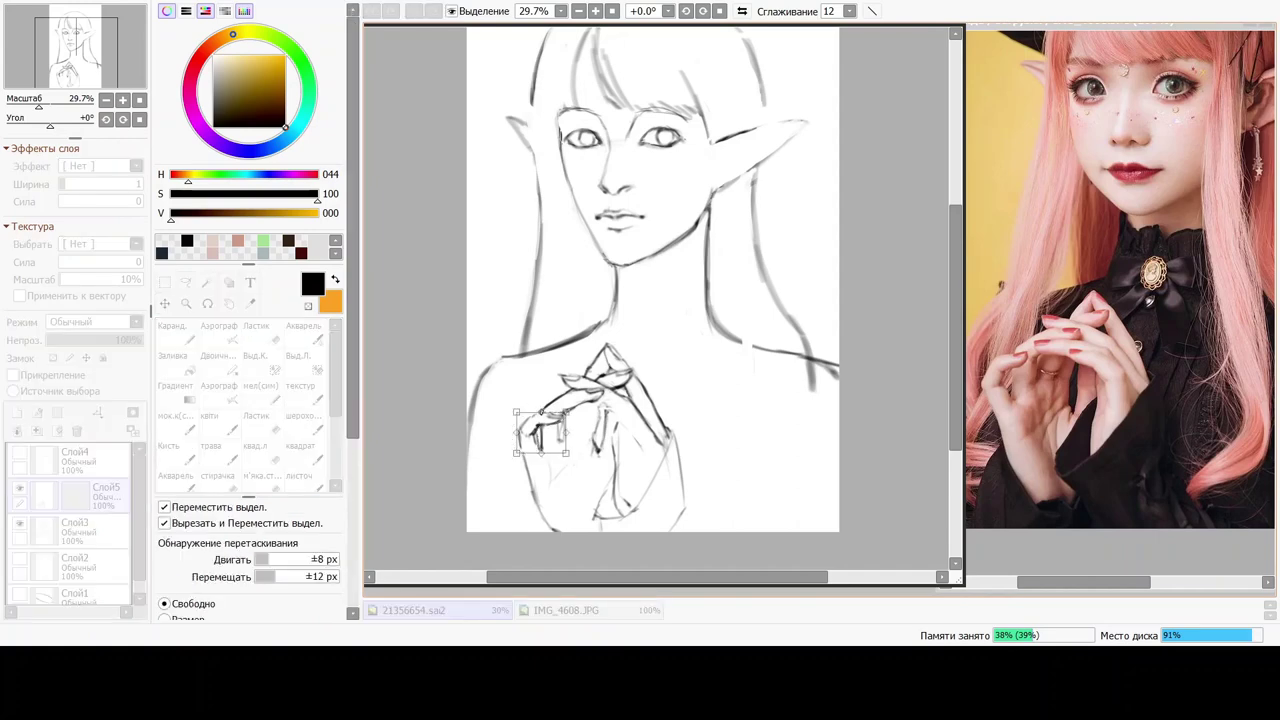
pyautogui.moveTo(541, 411); pyautogui.dragTo(541, 406)
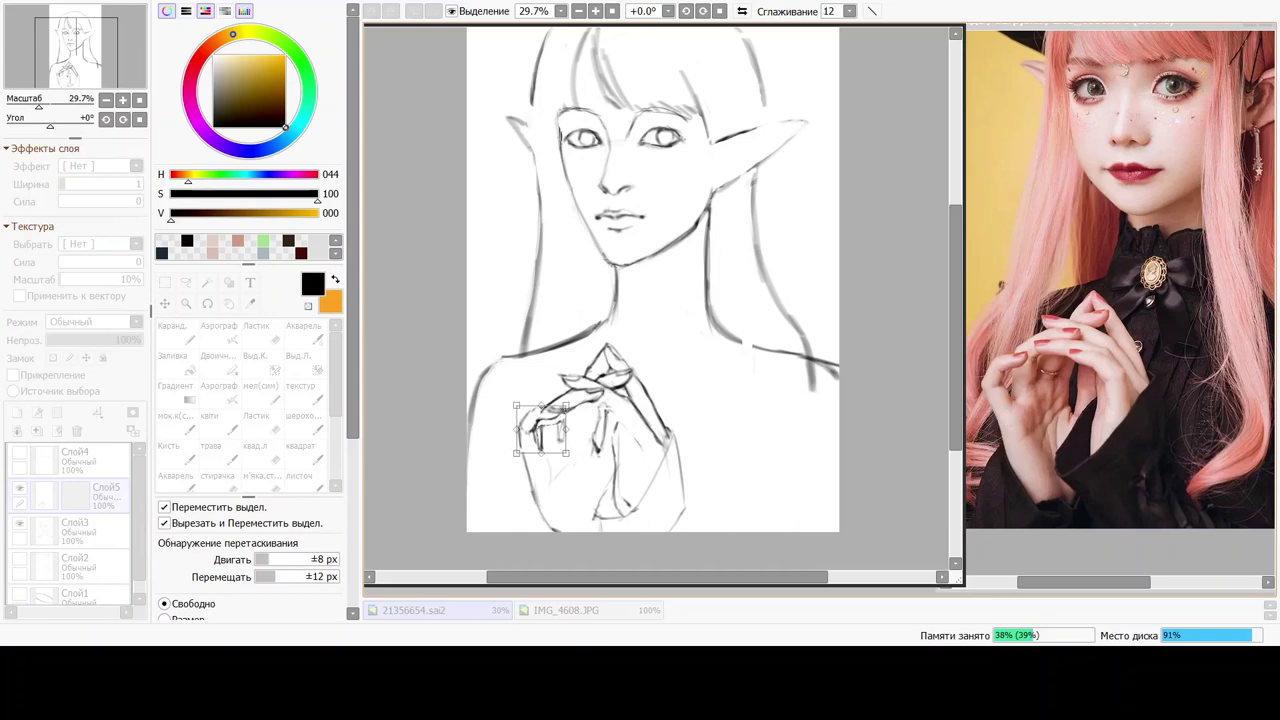
pyautogui.press('Return')
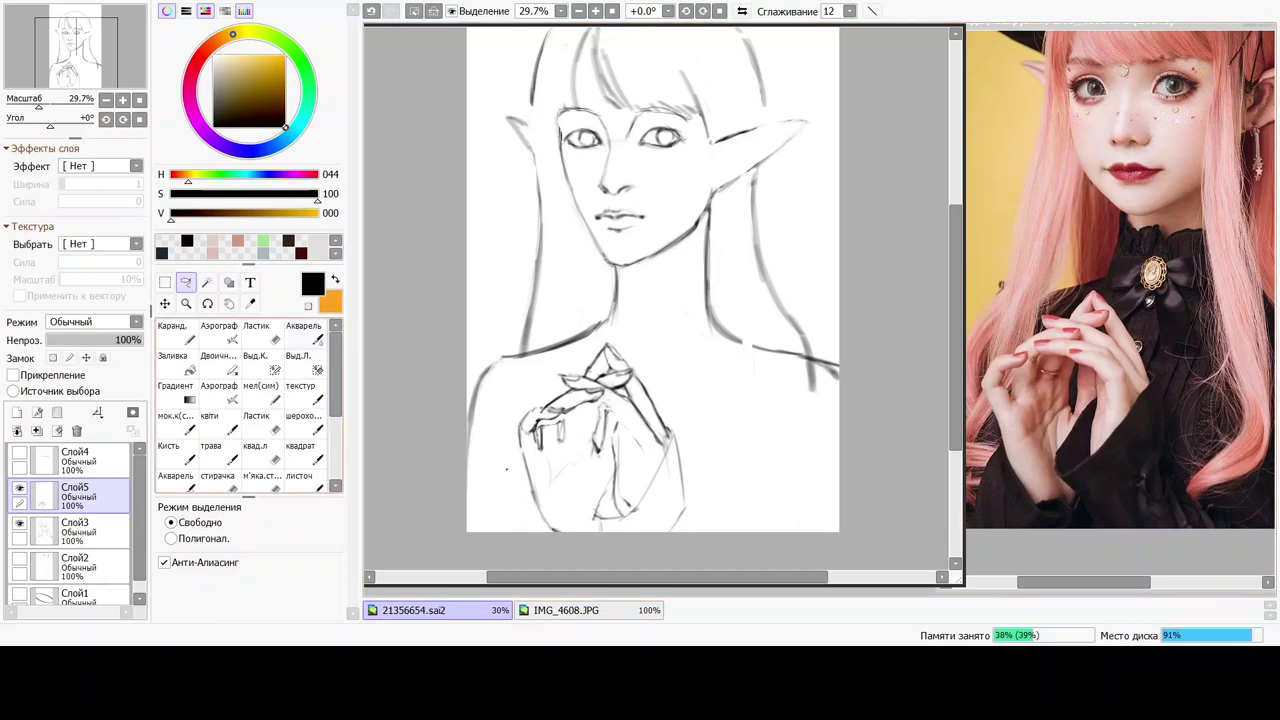
pyautogui.press('c')
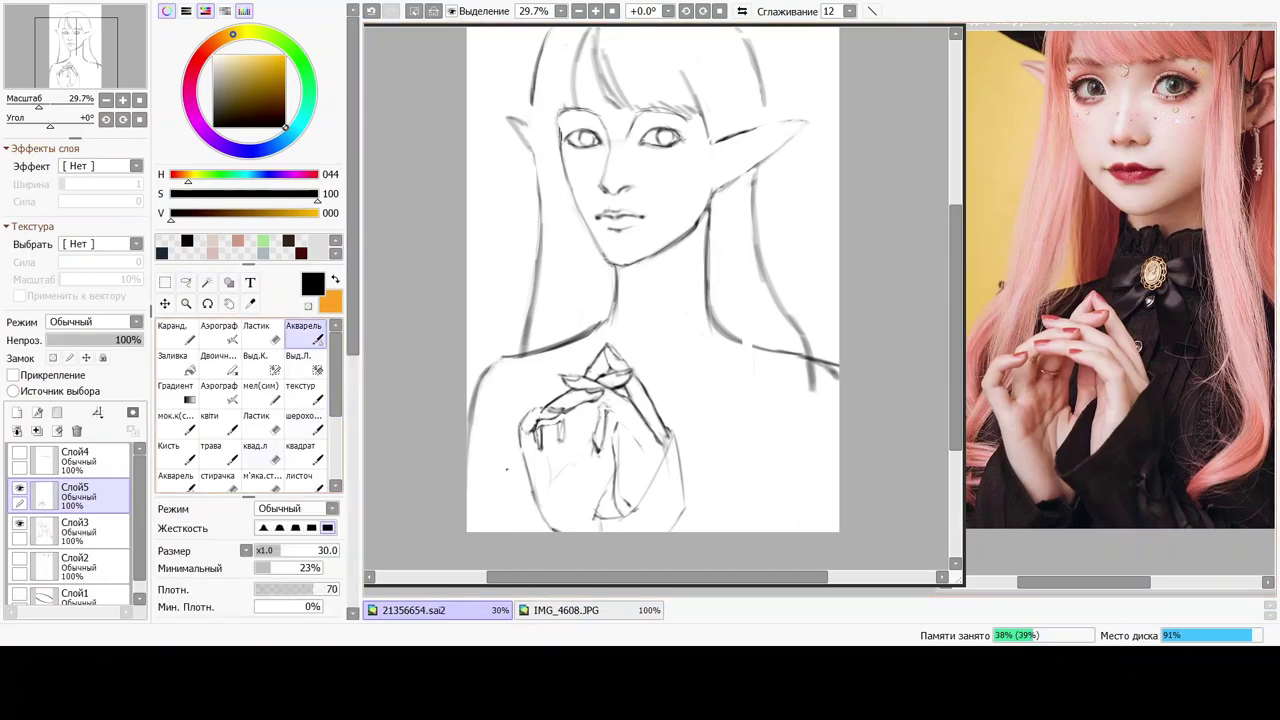
pyautogui.press('e')
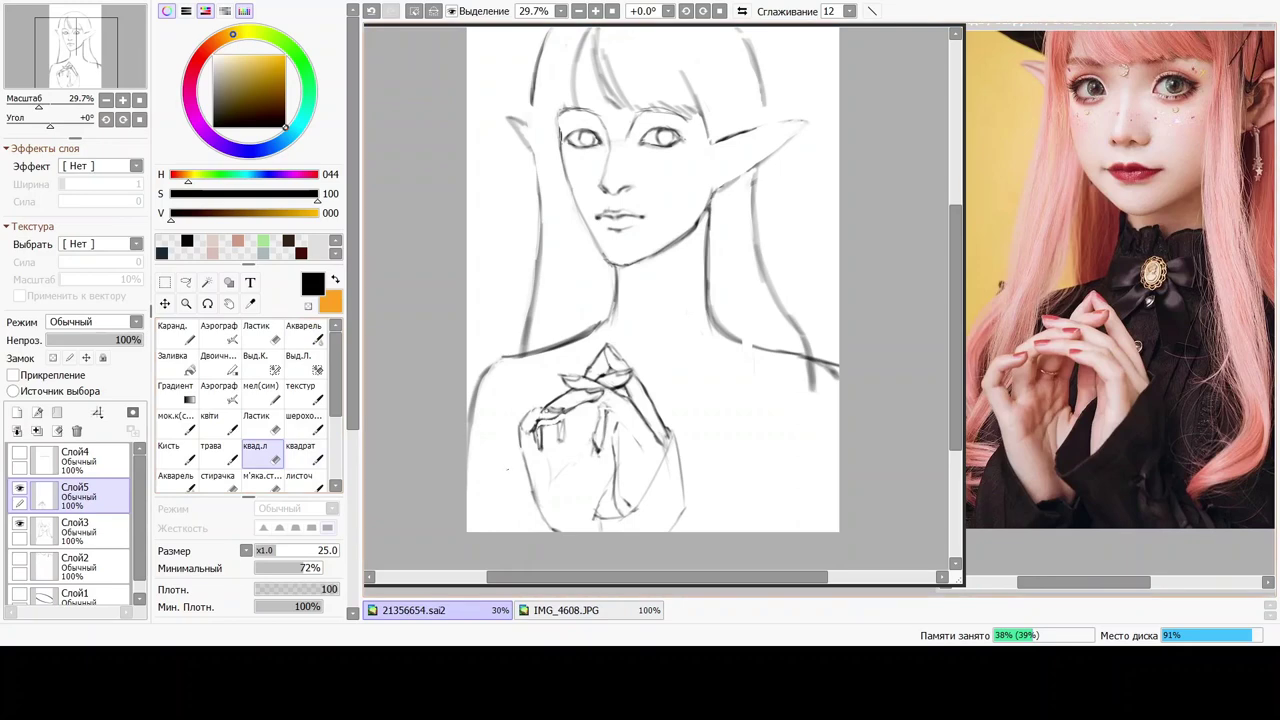
pyautogui.hotkey('ctrl', 'd')
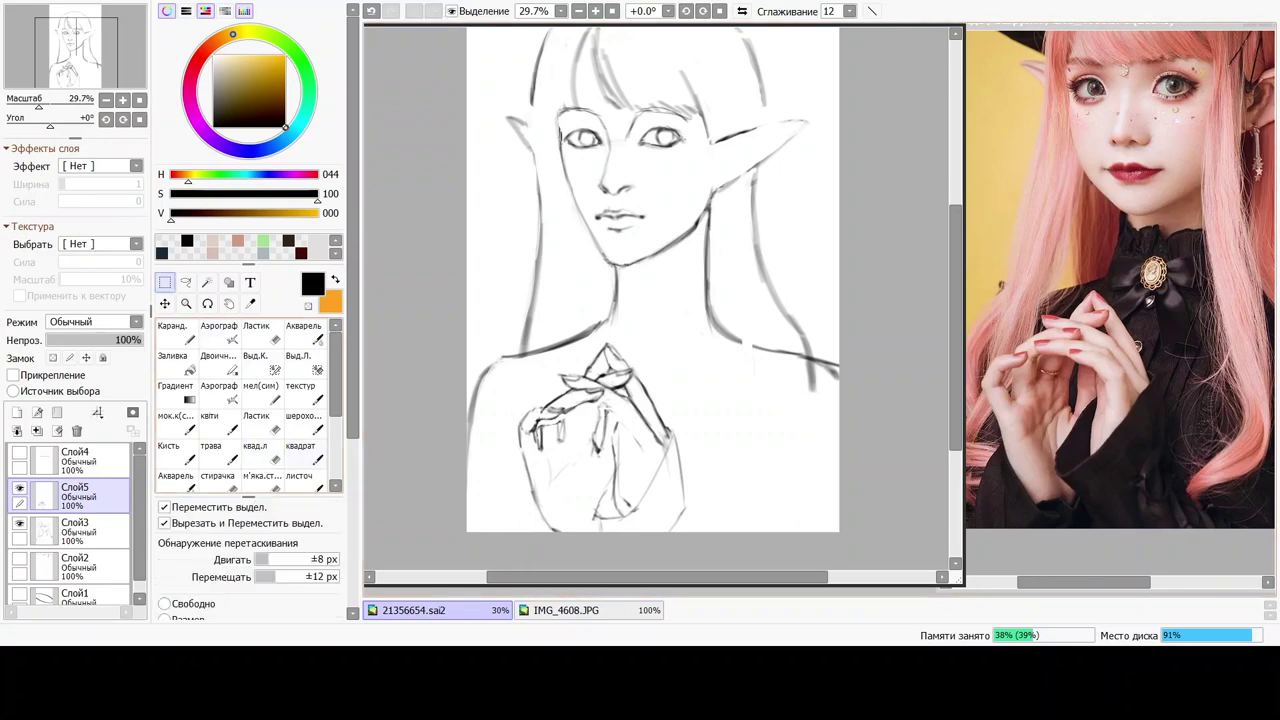
# Clean the overlapping lines on the first hand's knuckles and redraw the contours of its curled fingers.
pyautogui.press('b')
pyautogui.press('e')
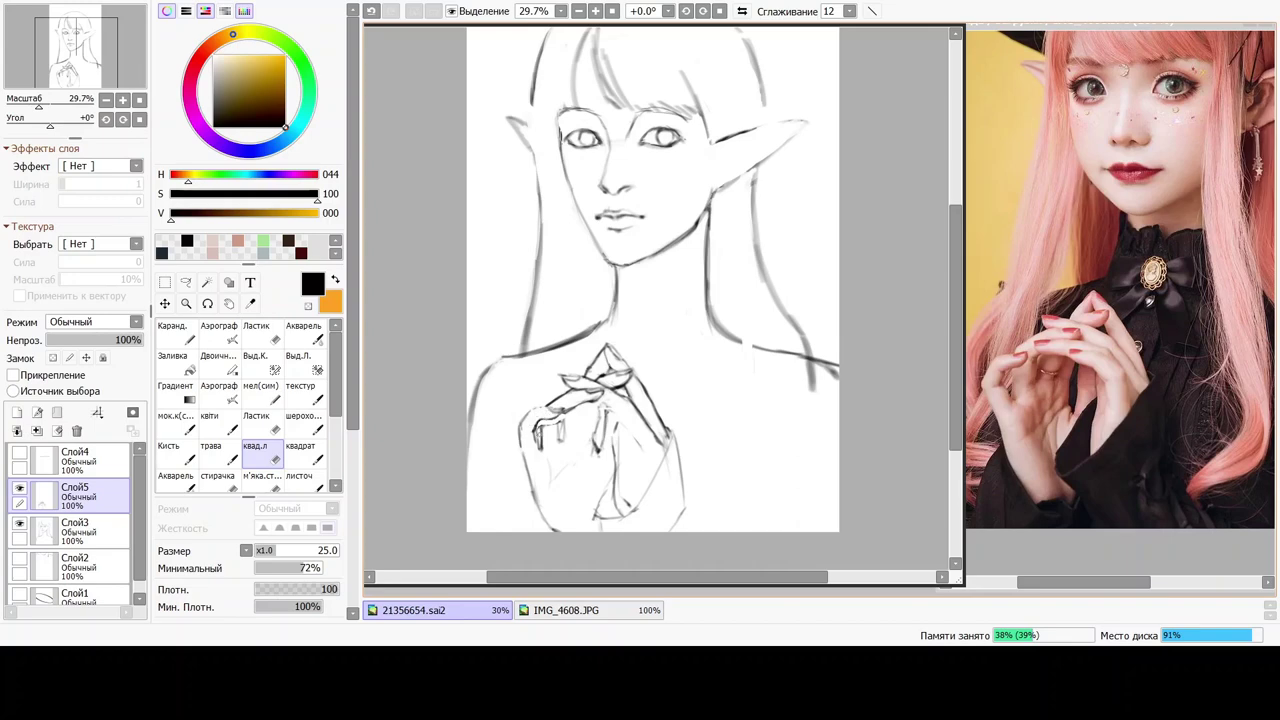
pyautogui.press('c')
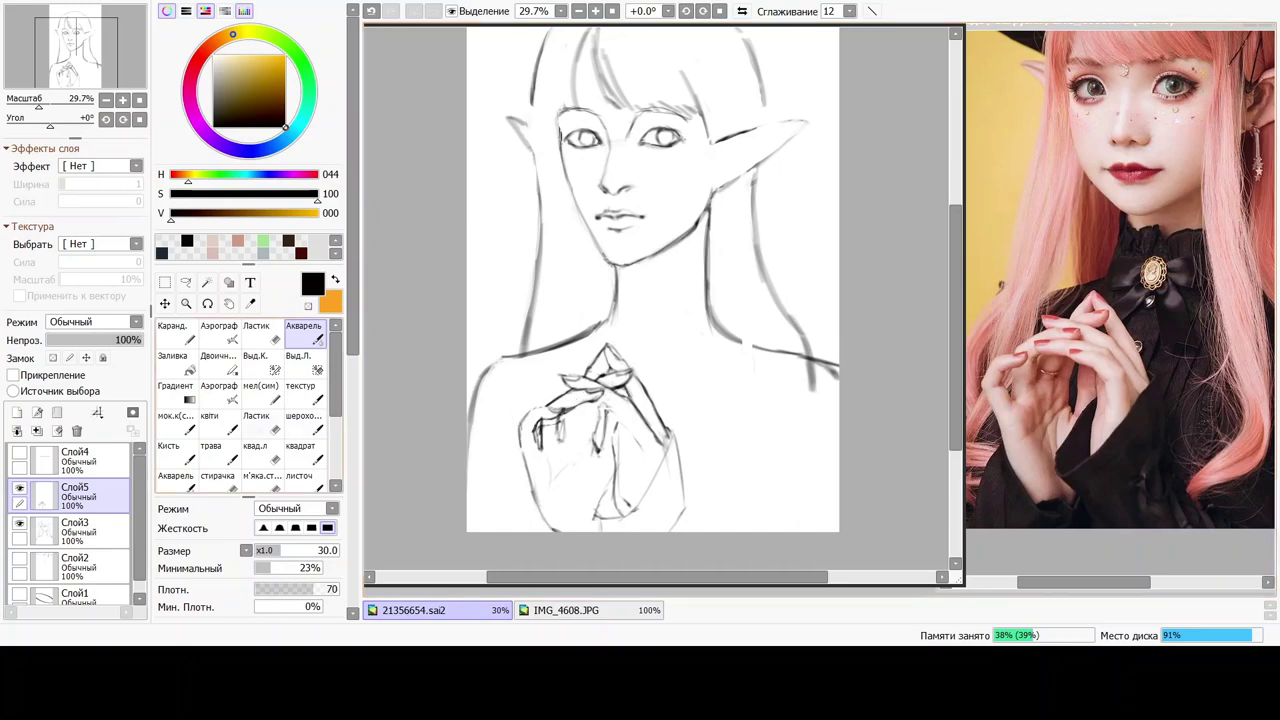
pyautogui.click(256, 452)
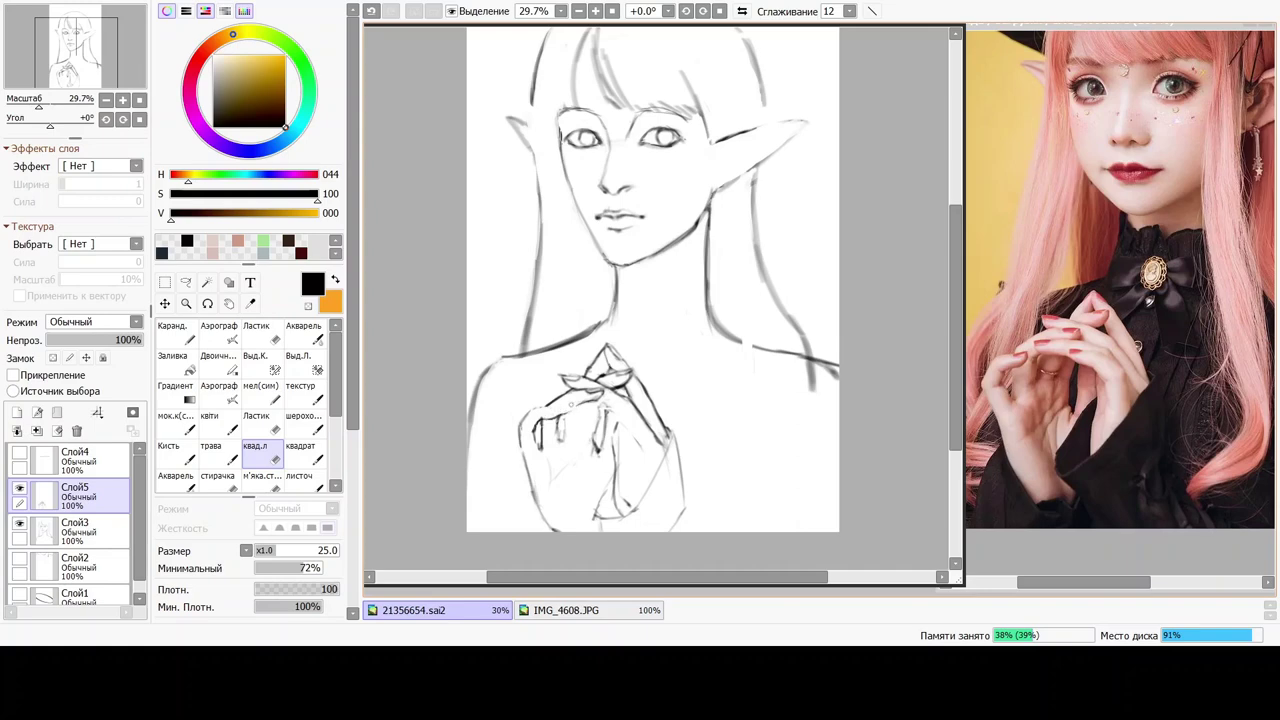
# Darken the outer contour of the first hand around the outermost knuckle and curled finger.
pyautogui.click(300, 336)
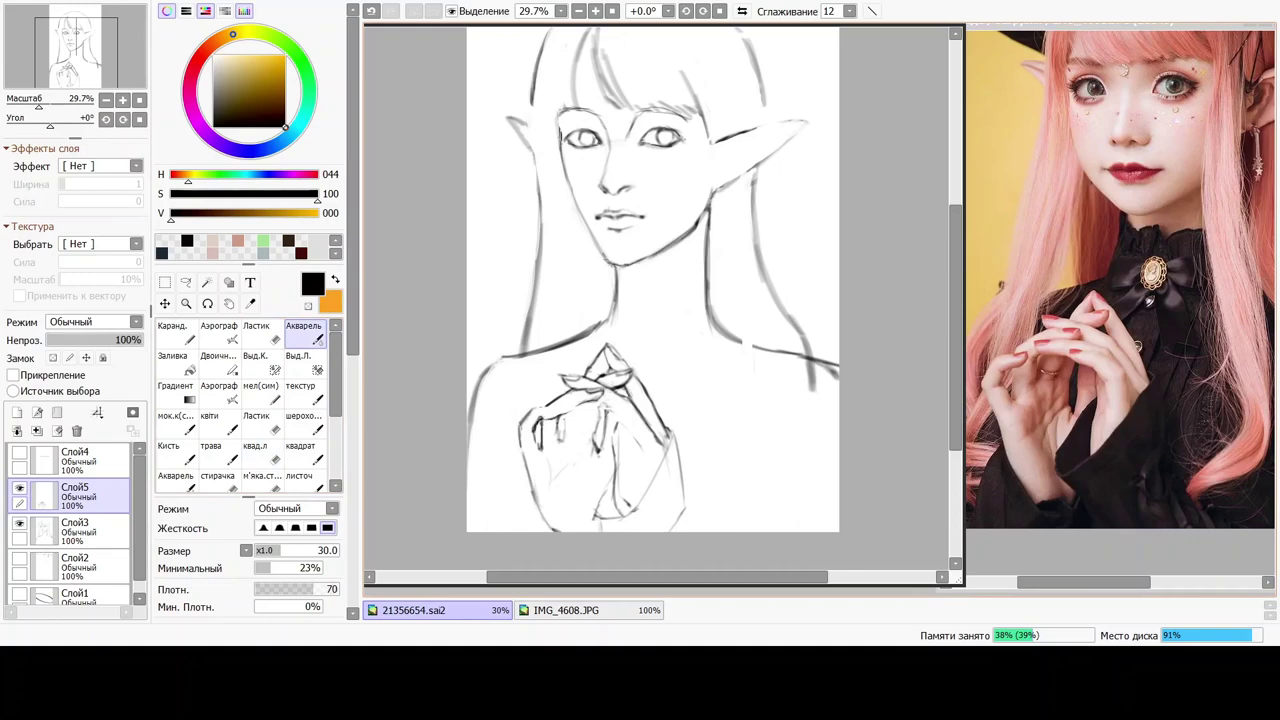
pyautogui.moveTo(531, 428); pyautogui.dragTo(522, 432)
pyautogui.moveTo(520, 431)
pyautogui.mouseDown()
pyautogui.moveTo(522, 453)
pyautogui.moveTo(540, 442)
pyautogui.mouseUp()
pyautogui.hotkey('ctrl', 'z')
pyautogui.hotkey('ctrl', 'y')
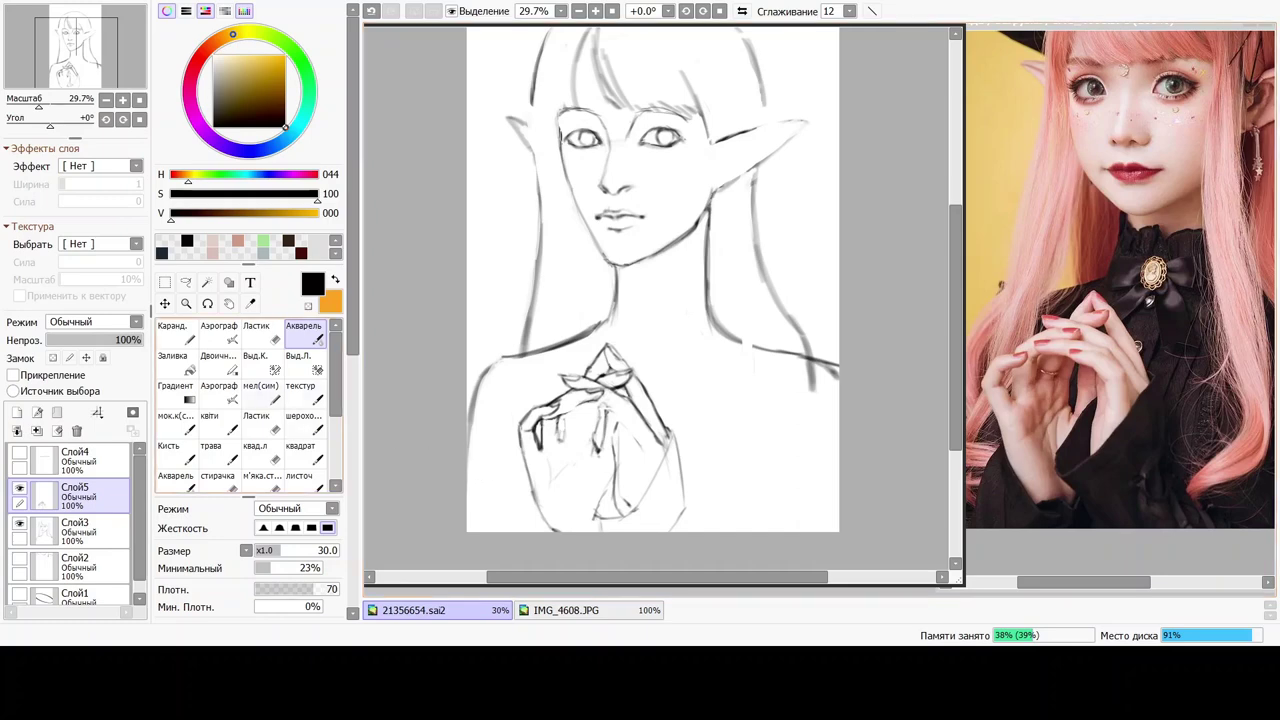
pyautogui.click(257, 423)
pyautogui.click(304, 423)
pyautogui.click(262, 453)
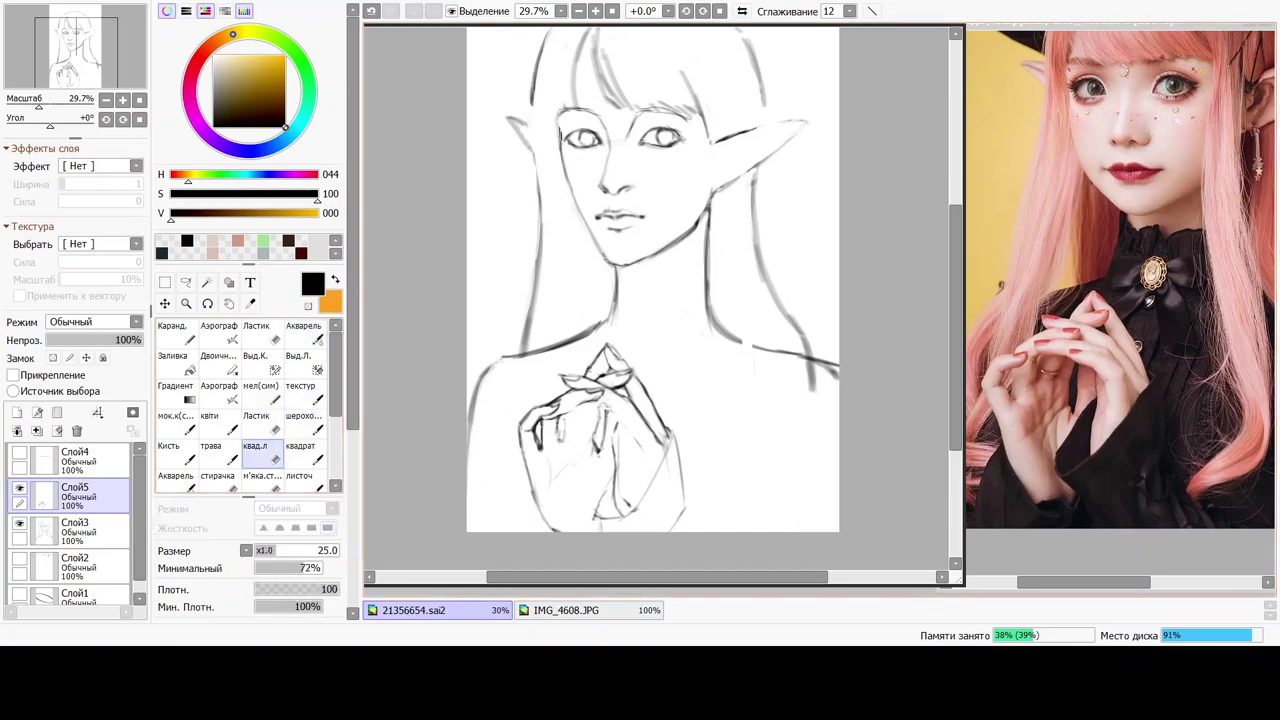
# Erase the inner finger lines hanging below the first hand's knuckles, undoing the last erasure.
pyautogui.moveTo(556, 417); pyautogui.dragTo(547, 420)
pyautogui.moveTo(559, 420); pyautogui.dragTo(562, 434)
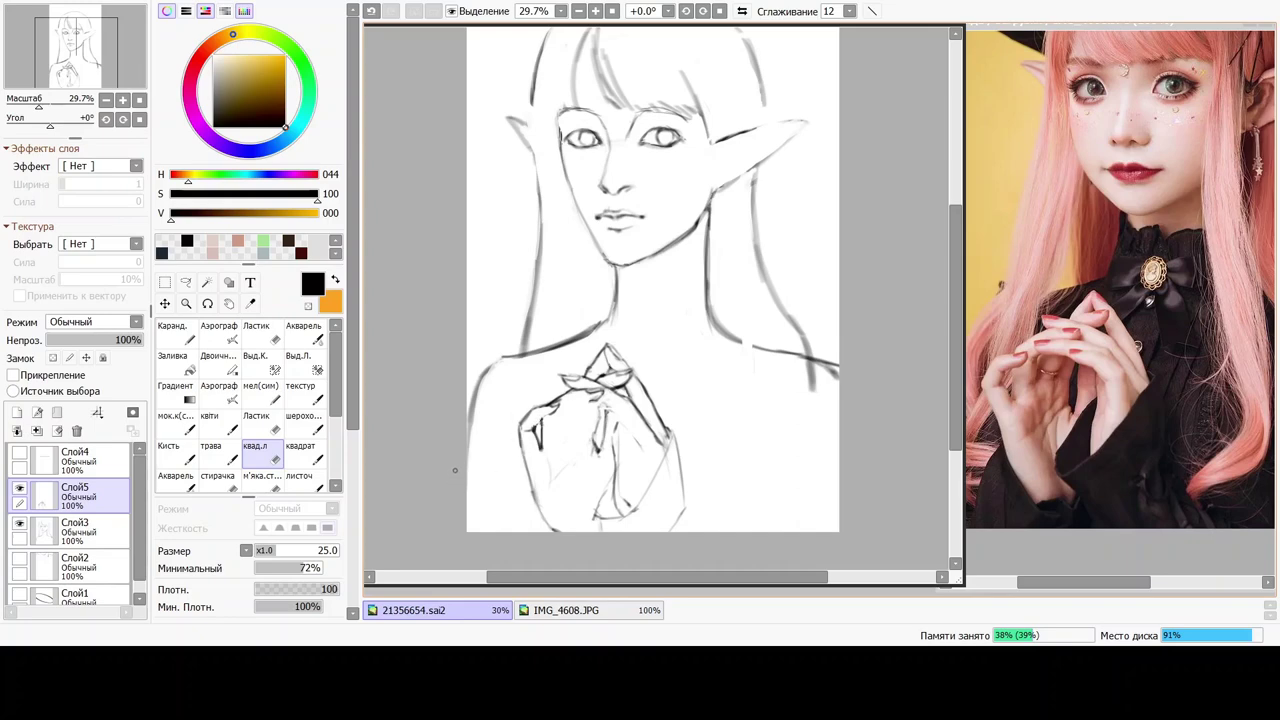
pyautogui.hotkey('ctrl', 'z')
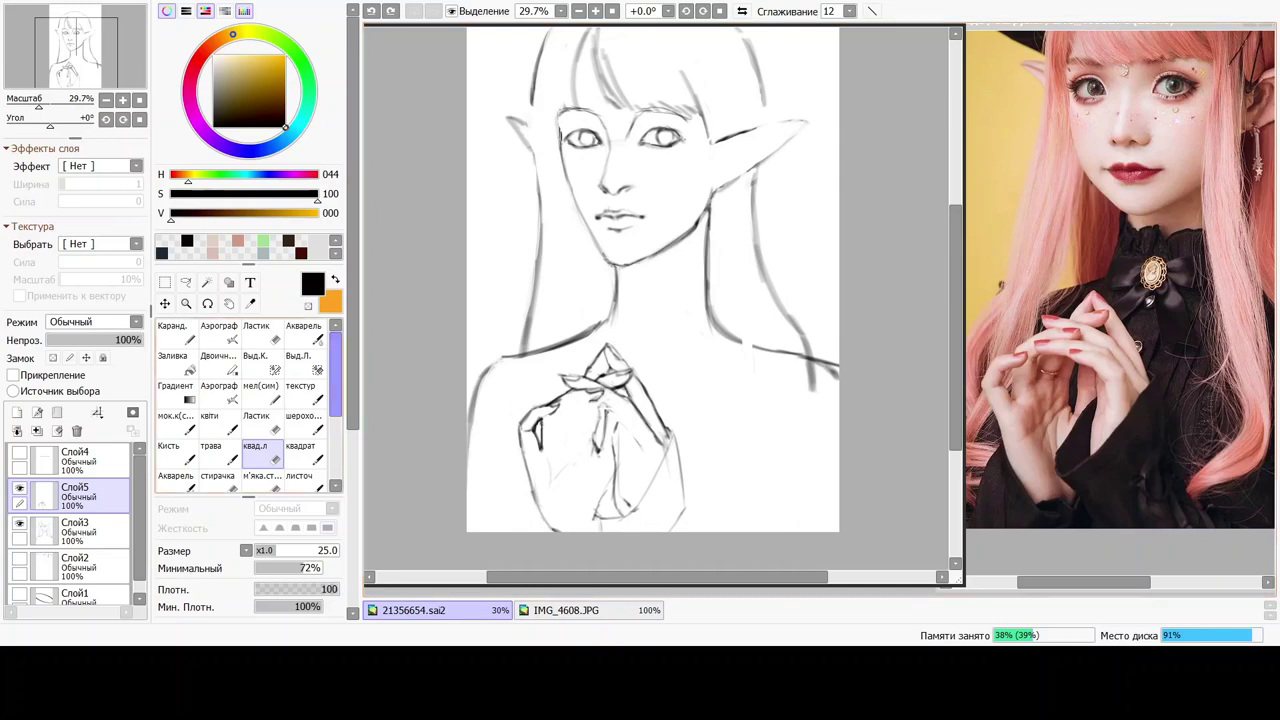
# Try redrawing the first hand's knuckle curve and inner curled-finger lines with the Watercolor brush at size 30.
pyautogui.click(303, 332)
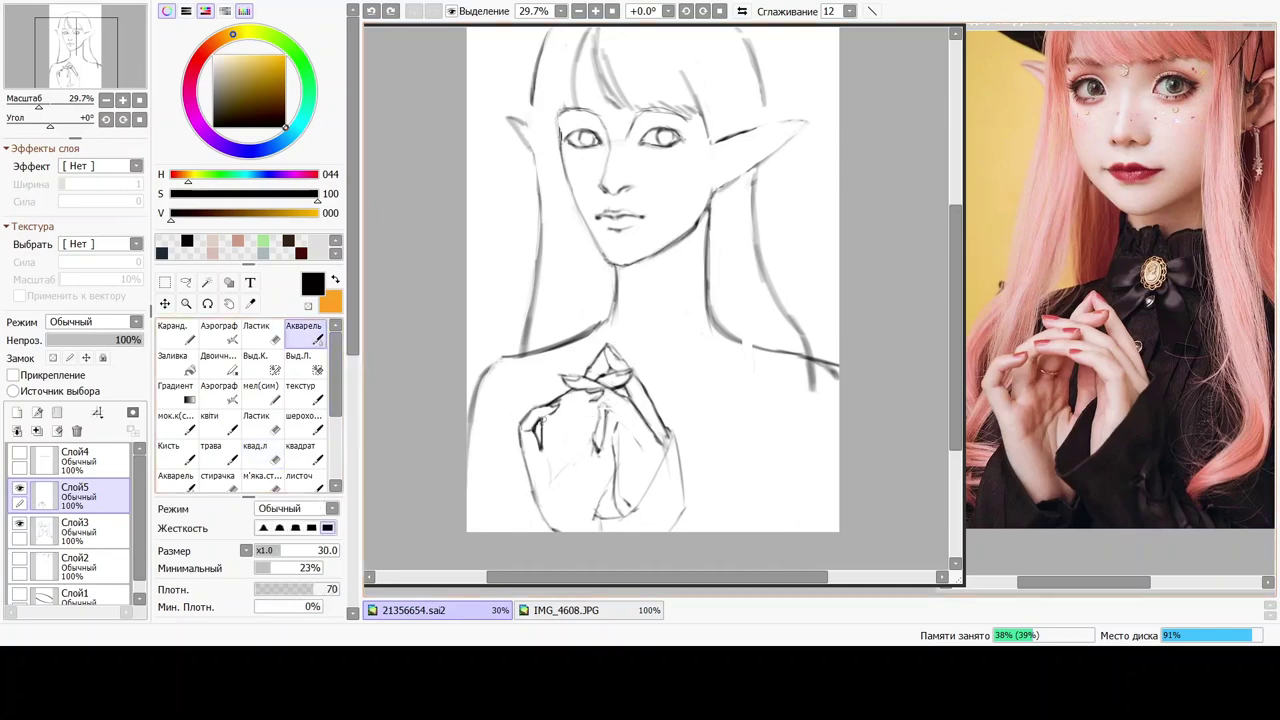
pyautogui.moveTo(543, 420); pyautogui.dragTo(556, 409)
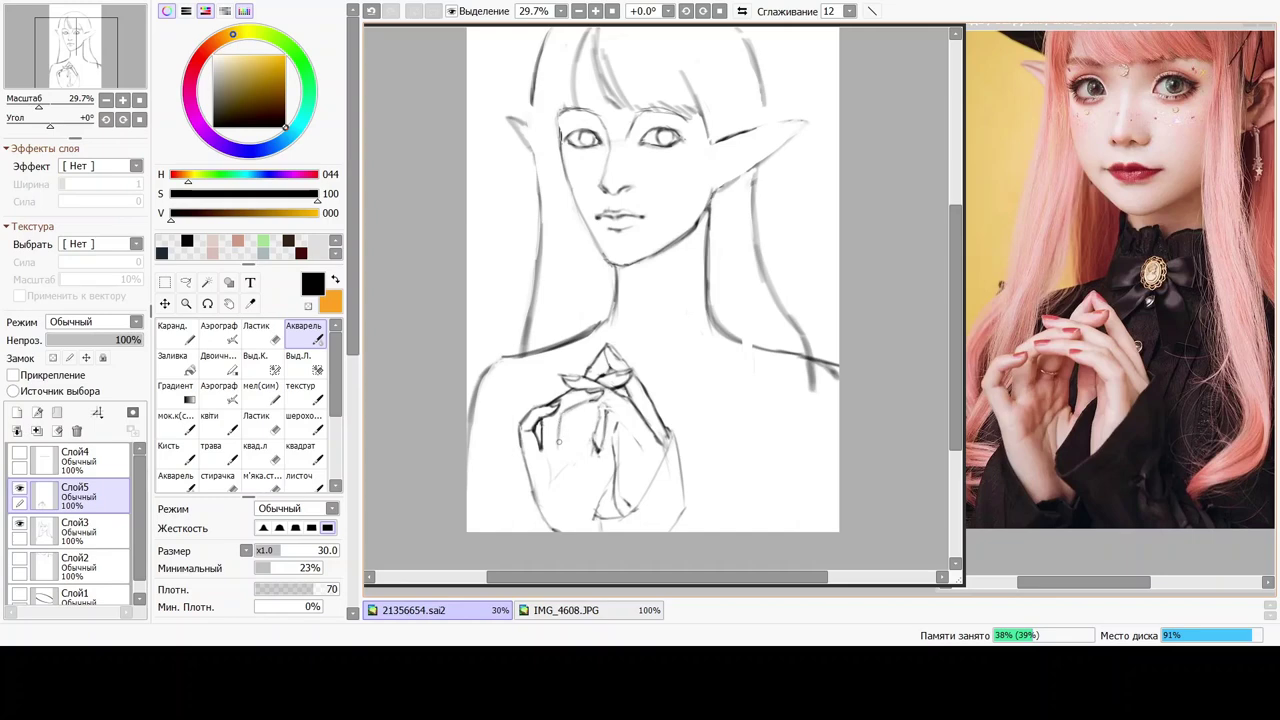
pyautogui.hotkey('ctrl', 'z')
pyautogui.hotkey('ctrl', 'y')
pyautogui.moveTo(563, 418); pyautogui.dragTo(560, 442)
pyautogui.hotkey('ctrl', 'z')
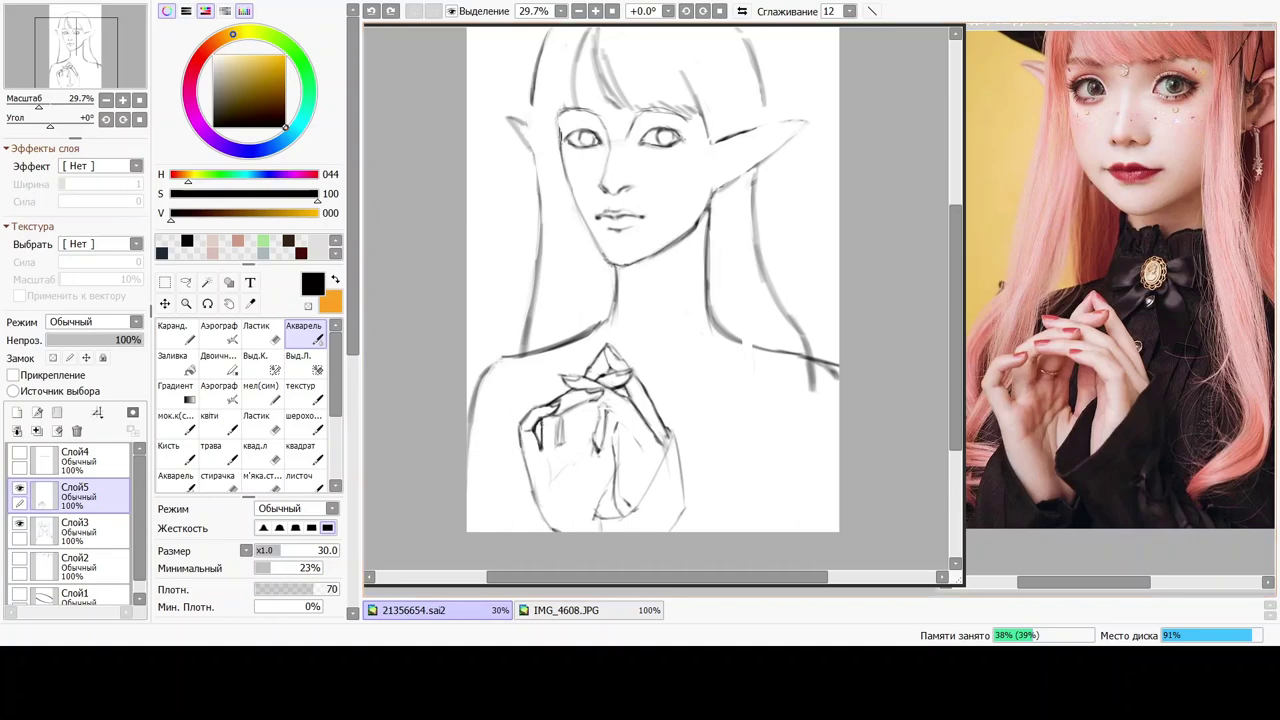
# Erase the first hand's inner knuckle and finger lines, and redraw the curled fingers with lighter strokes.
pyautogui.click(258, 452)
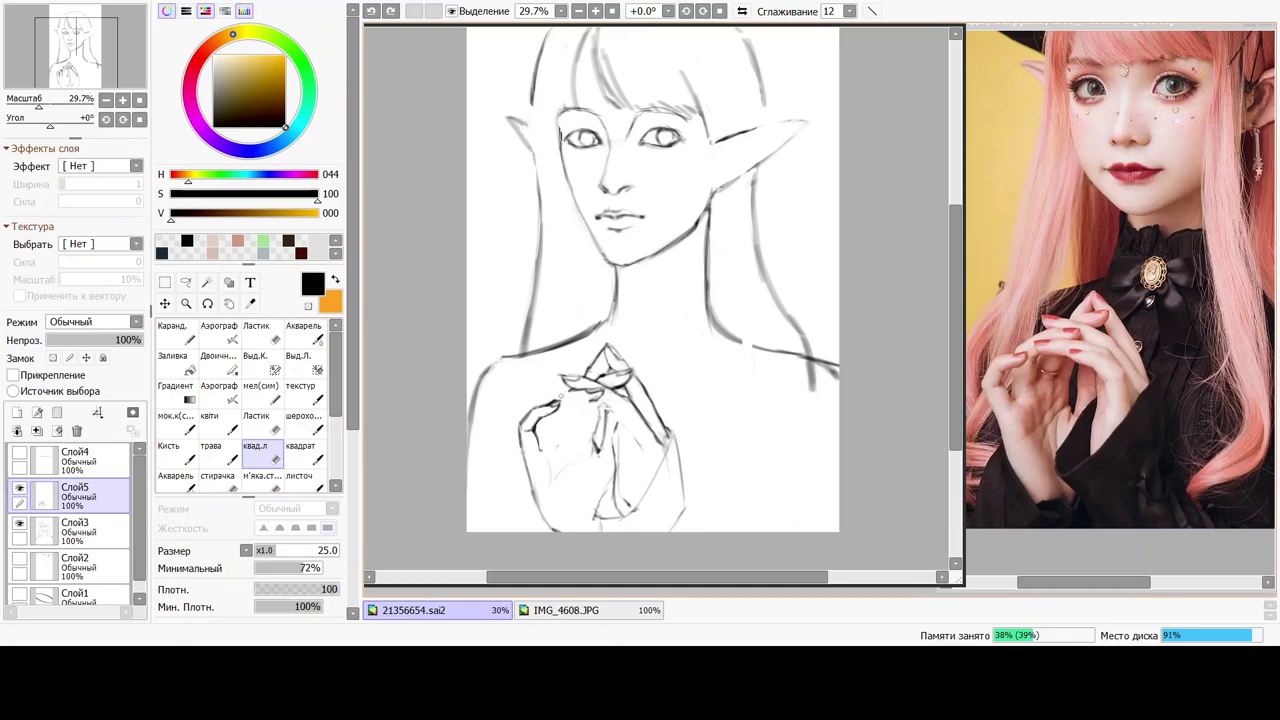
pyautogui.moveTo(541, 417); pyautogui.dragTo(536, 425)
pyautogui.click(306, 334)
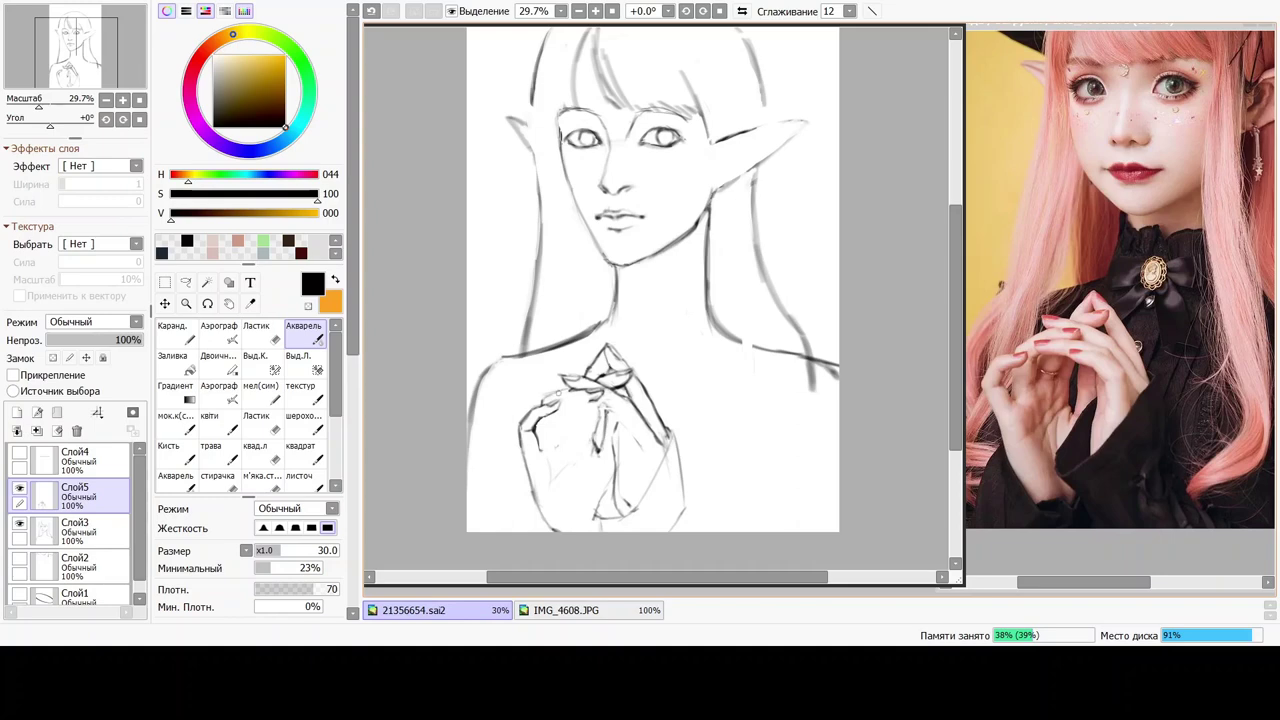
pyautogui.hotkey('ctrl', 'z')
pyautogui.hotkey('ctrl', 'y')
pyautogui.hotkey('ctrl', 'z')
pyautogui.moveTo(545, 418)
pyautogui.mouseDown()
pyautogui.moveTo(539, 439)
pyautogui.moveTo(556, 442)
pyautogui.mouseUp()
pyautogui.moveTo(559, 419); pyautogui.dragTo(582, 403)
pyautogui.hotkey('ctrl', 'z')
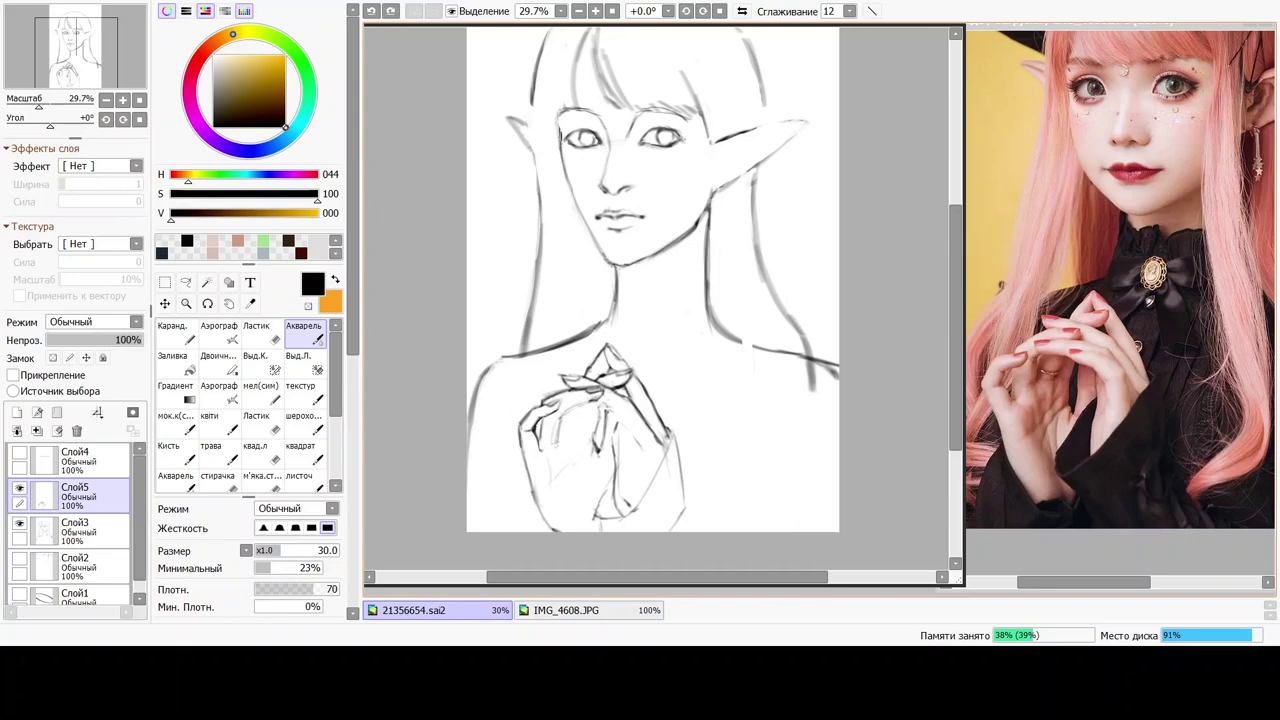
# Clean up the first hand's knuckle contour and erase the leftover lines in the middle of the hands.
pyautogui.click(256, 452)
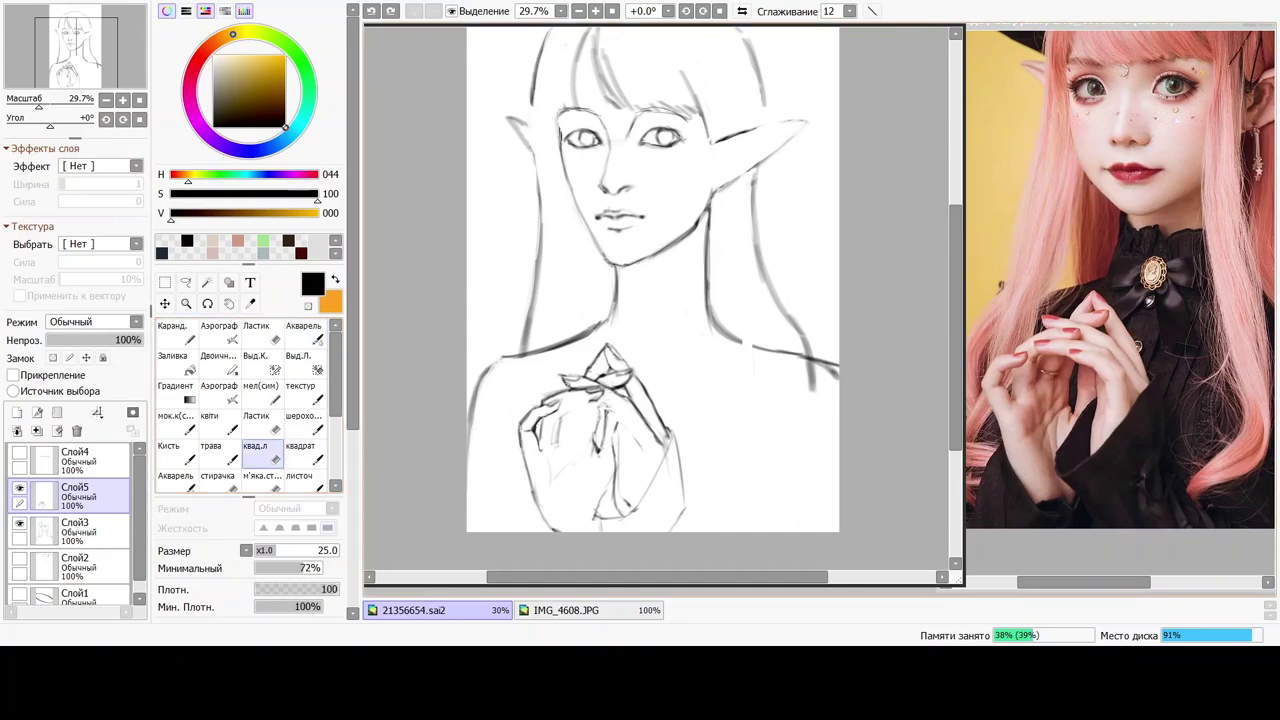
pyautogui.moveTo(562, 388); pyautogui.dragTo(545, 394)
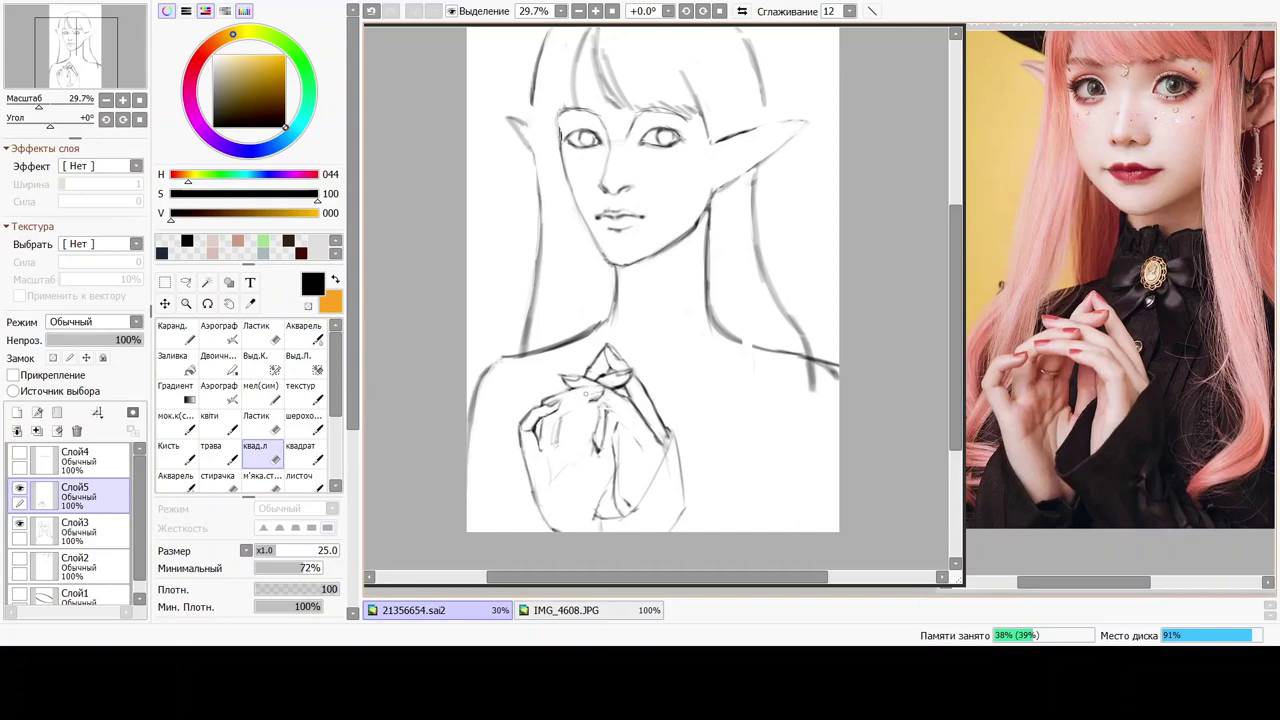
pyautogui.press('c')
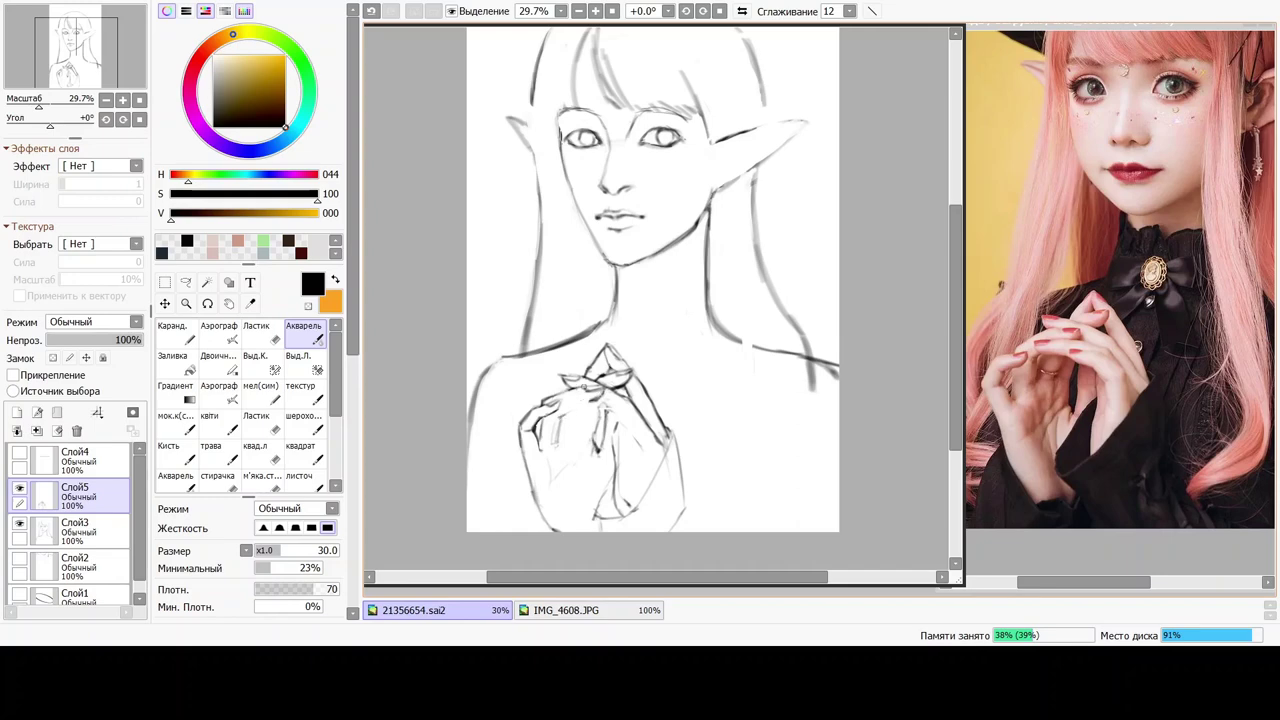
pyautogui.click(256, 416)
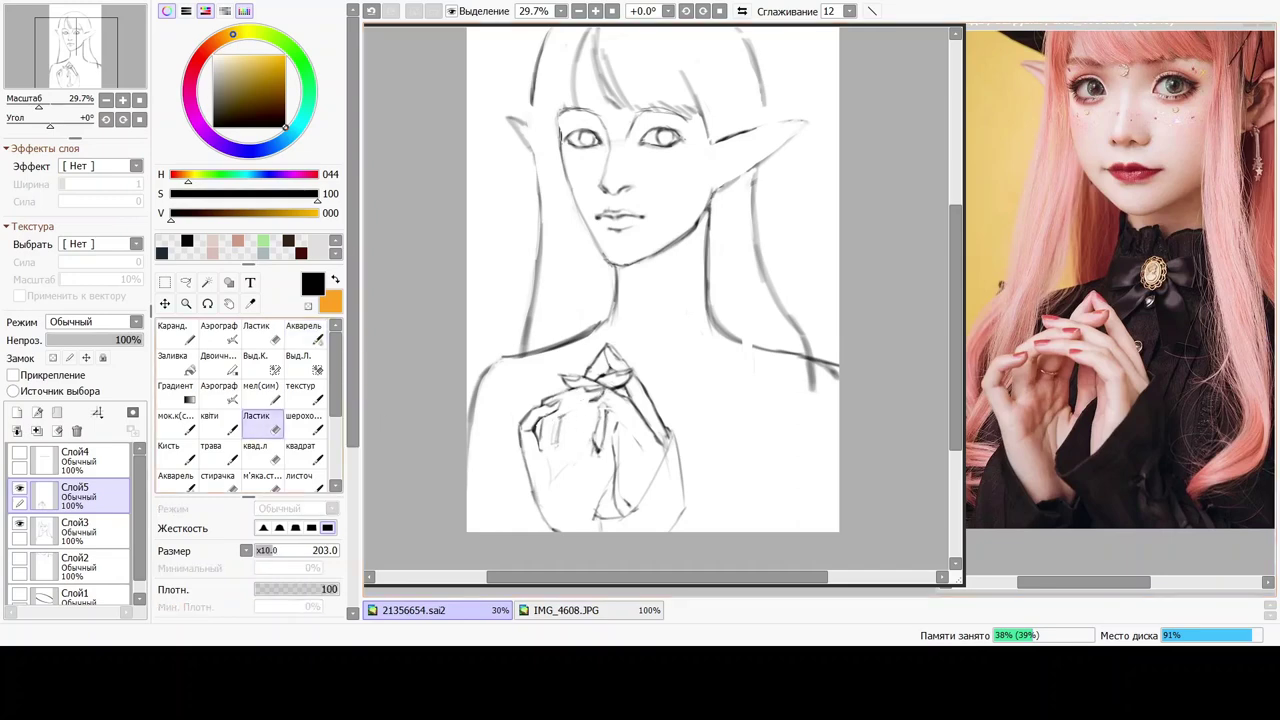
pyautogui.click(256, 452)
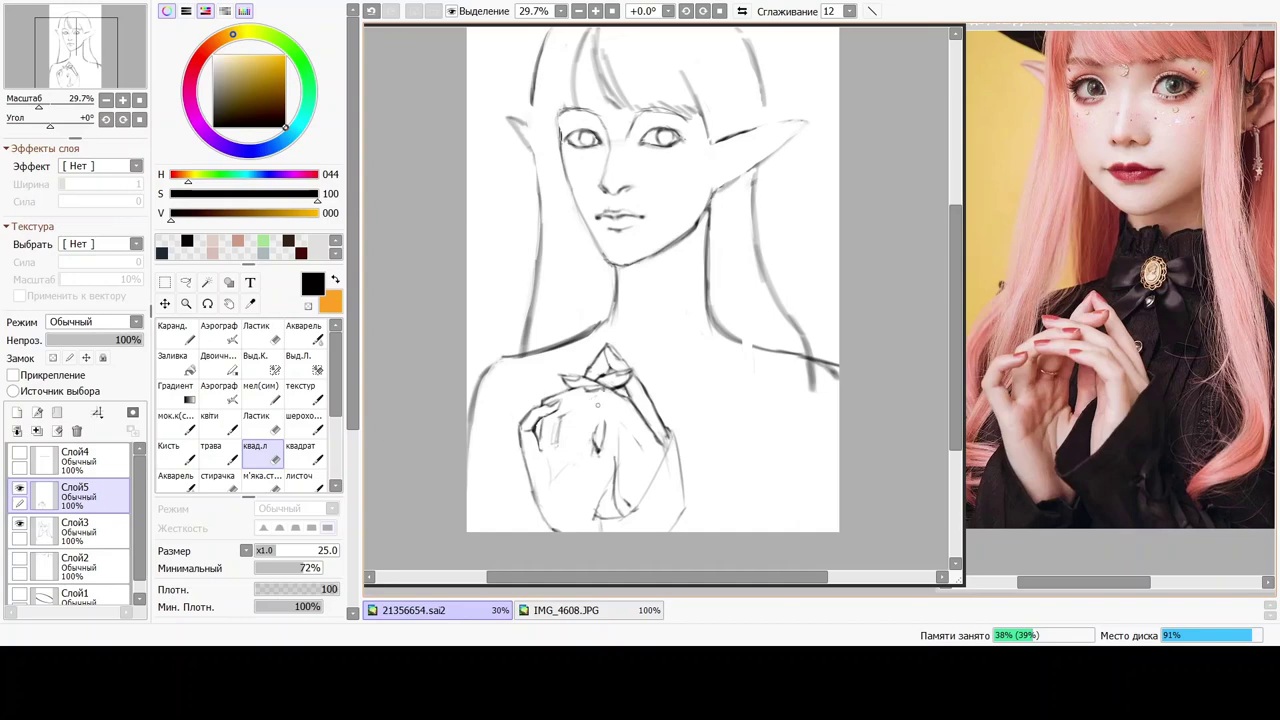
# Sketch the second hand's lower finger slanting down from the touching fingertips and erase the stray strokes beneath it.
pyautogui.click(303, 333)
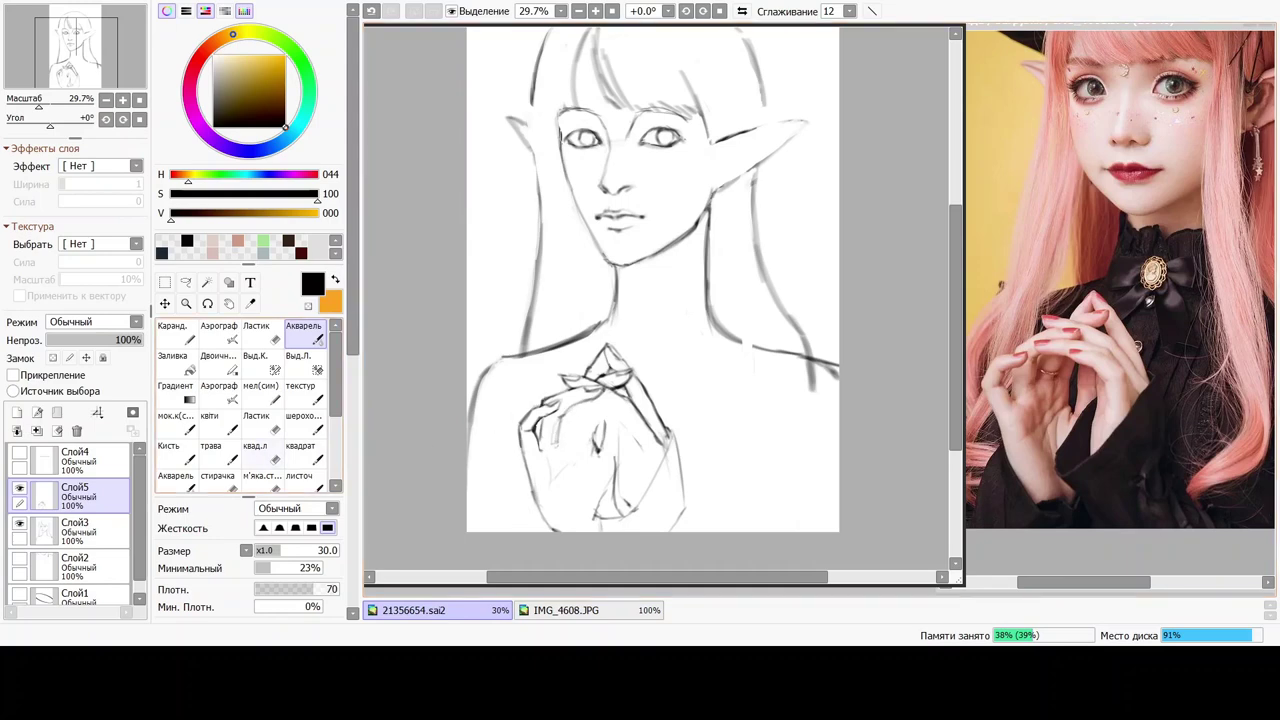
pyautogui.click(262, 453)
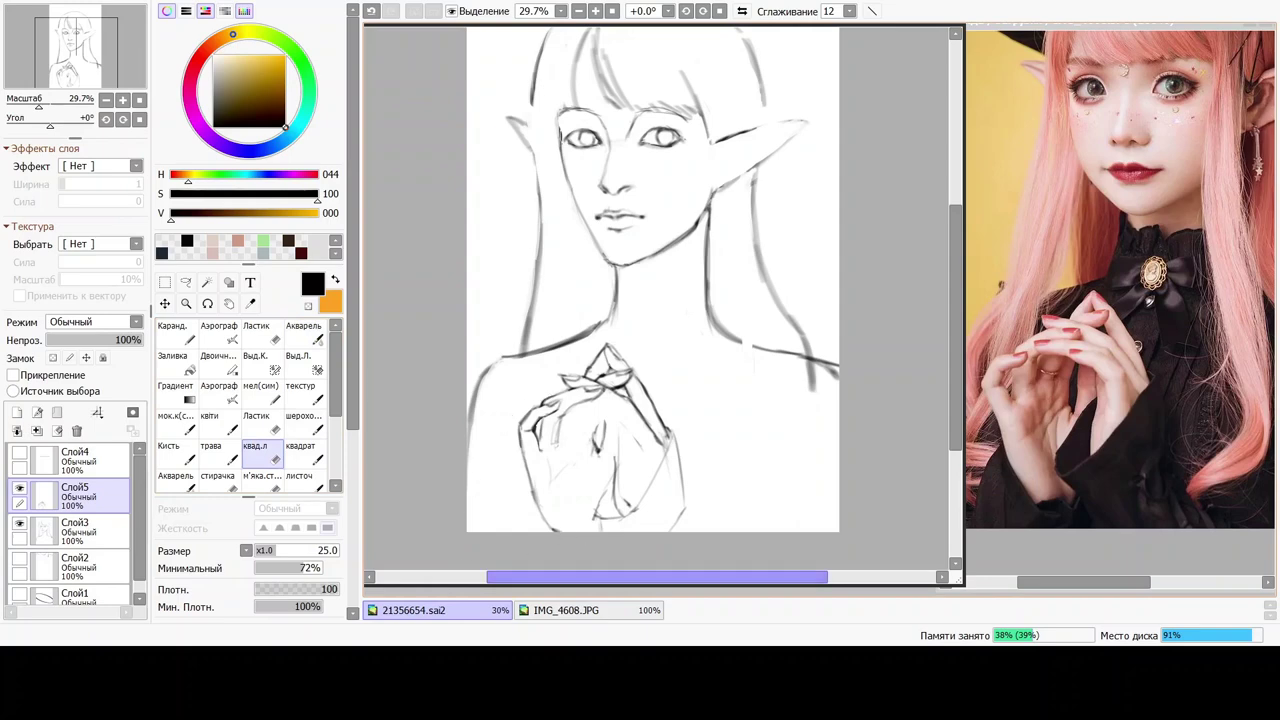
pyautogui.click(304, 333)
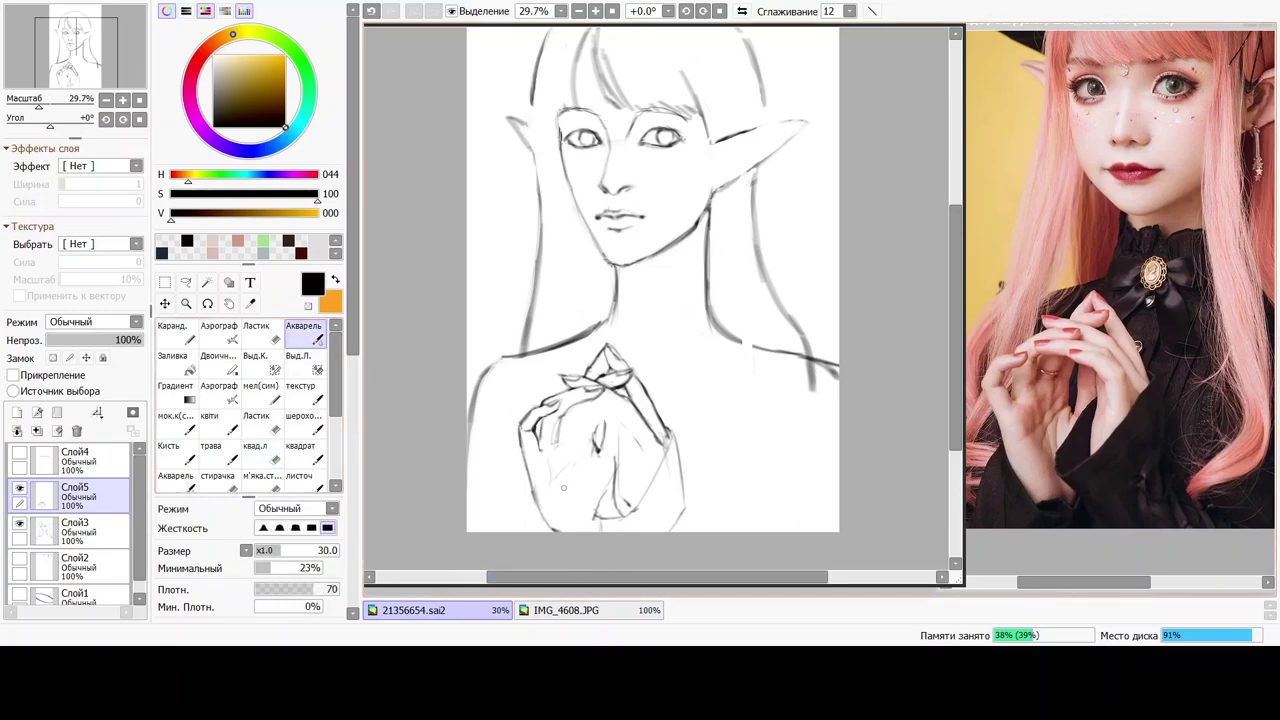
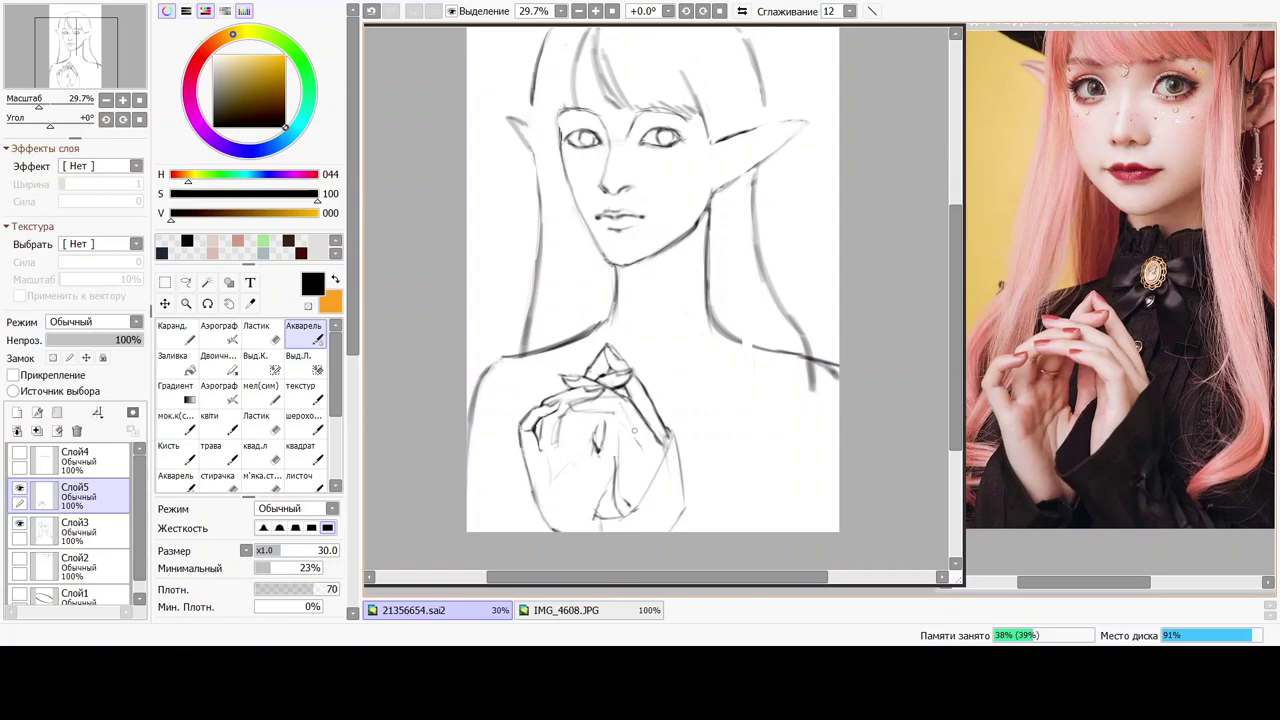
pyautogui.moveTo(618, 398)
pyautogui.mouseDown()
pyautogui.moveTo(650, 450)
pyautogui.moveTo(644, 438)
pyautogui.mouseUp()
pyautogui.click(262, 453)
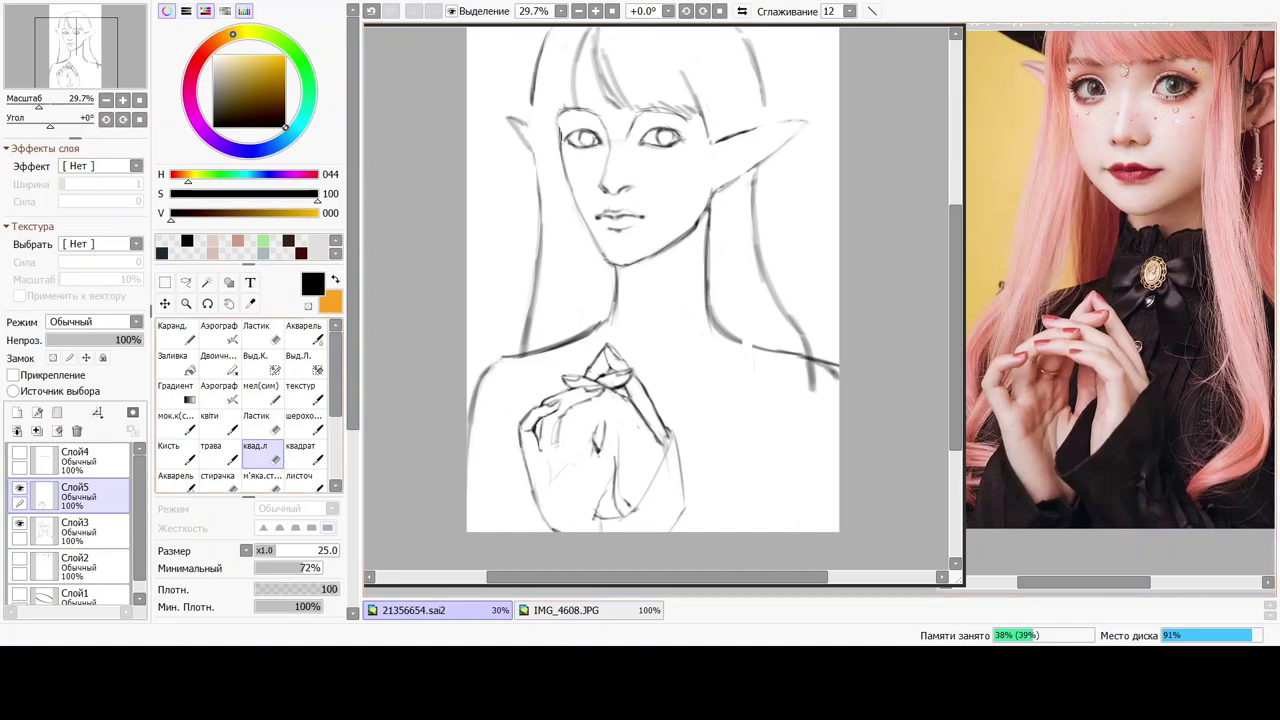
# Rework the underside of the second hand's lower finger as a curve running from the first hand's knuckles.
pyautogui.click(304, 333)
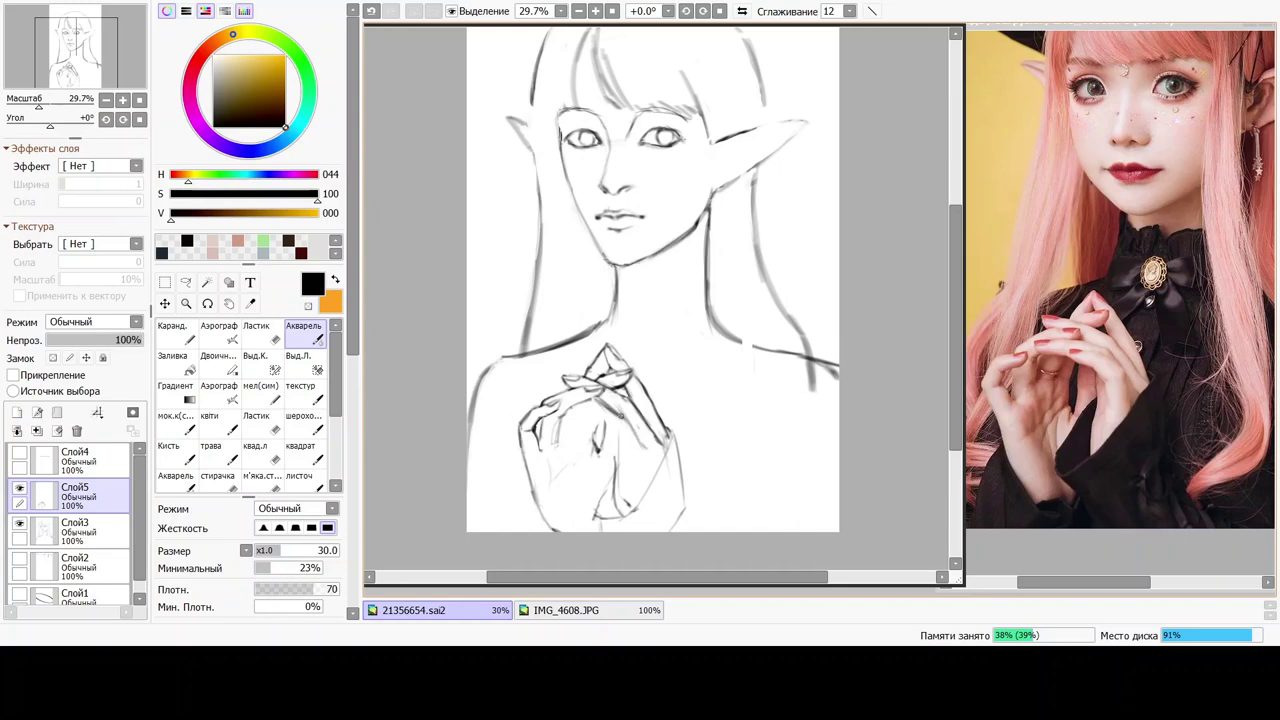
pyautogui.press('e')
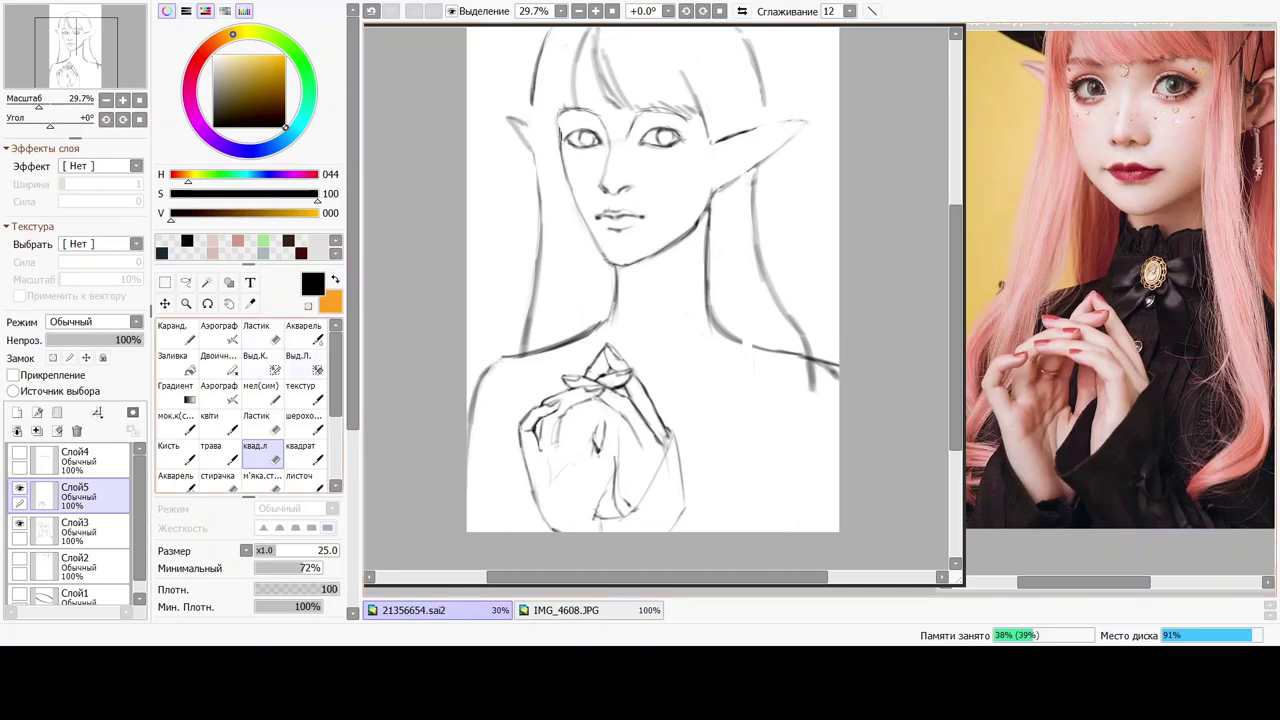
pyautogui.click(304, 333)
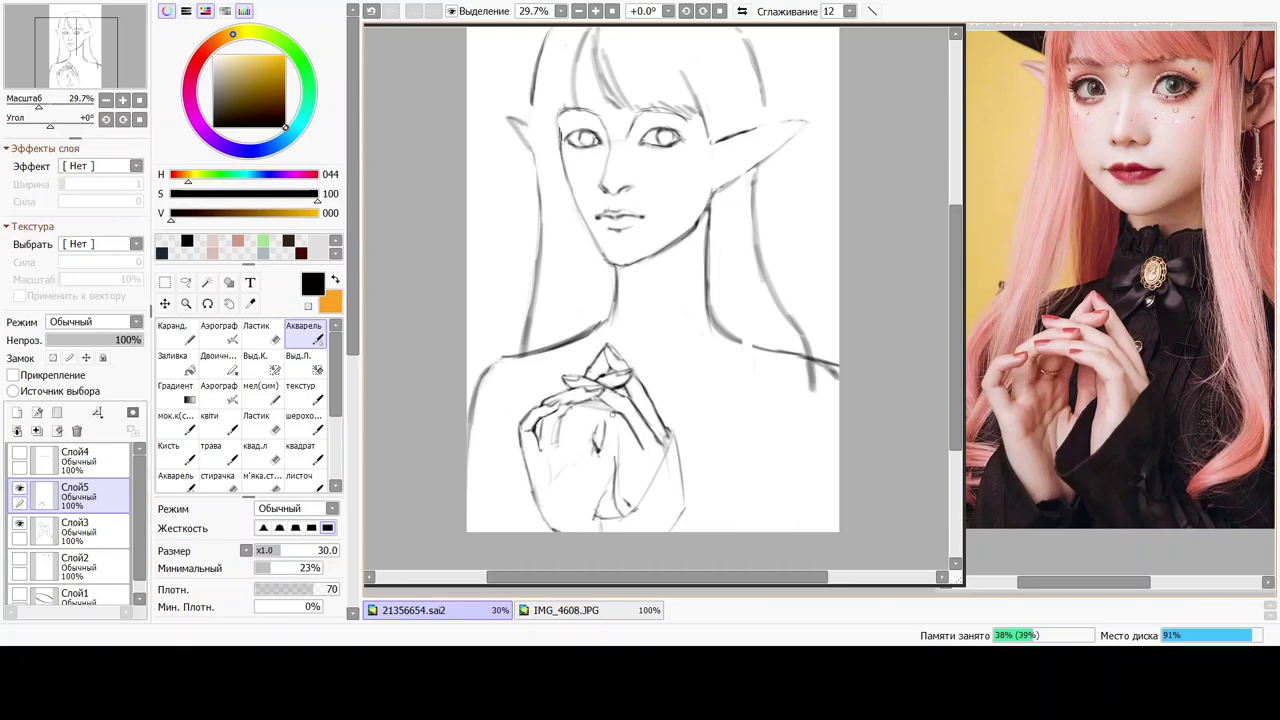
pyautogui.moveTo(564, 404); pyautogui.dragTo(618, 409)
pyautogui.hotkey('ctrl', 'z')
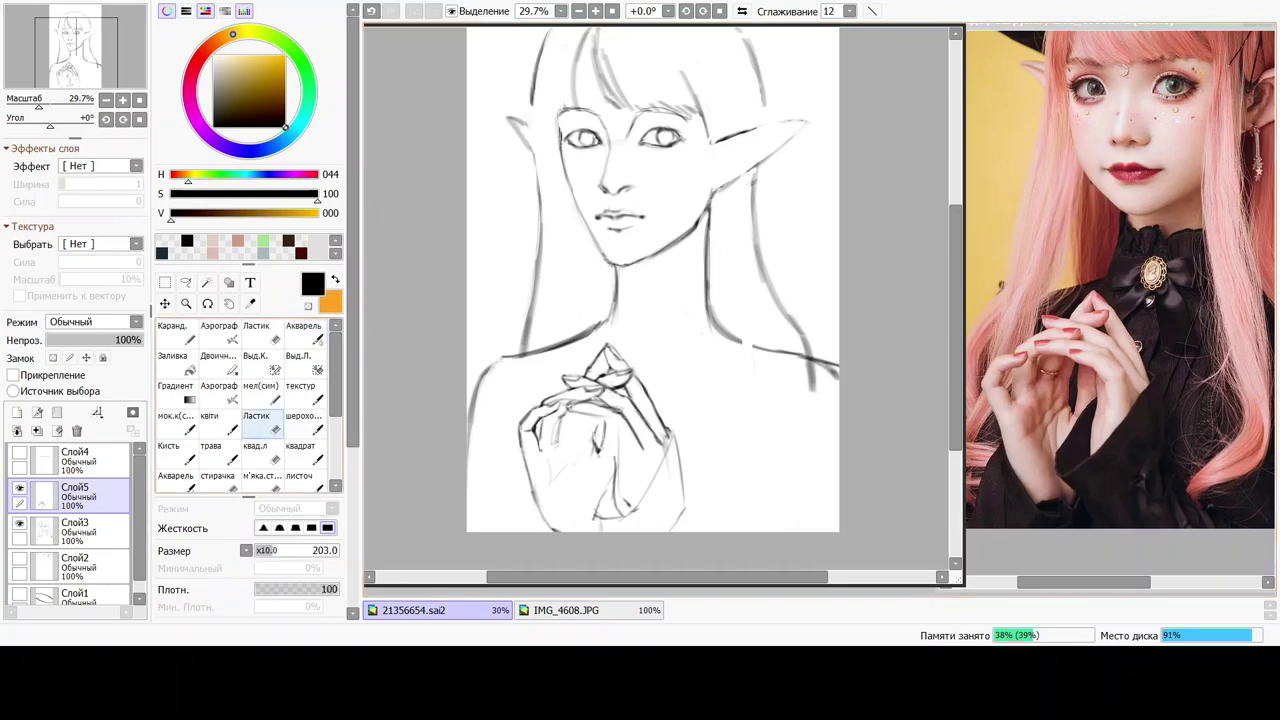
# Clean the overlapping strokes along the second hand's lower finger and redraw its edge beside the first hand's knuckles.
pyautogui.click(256, 452)
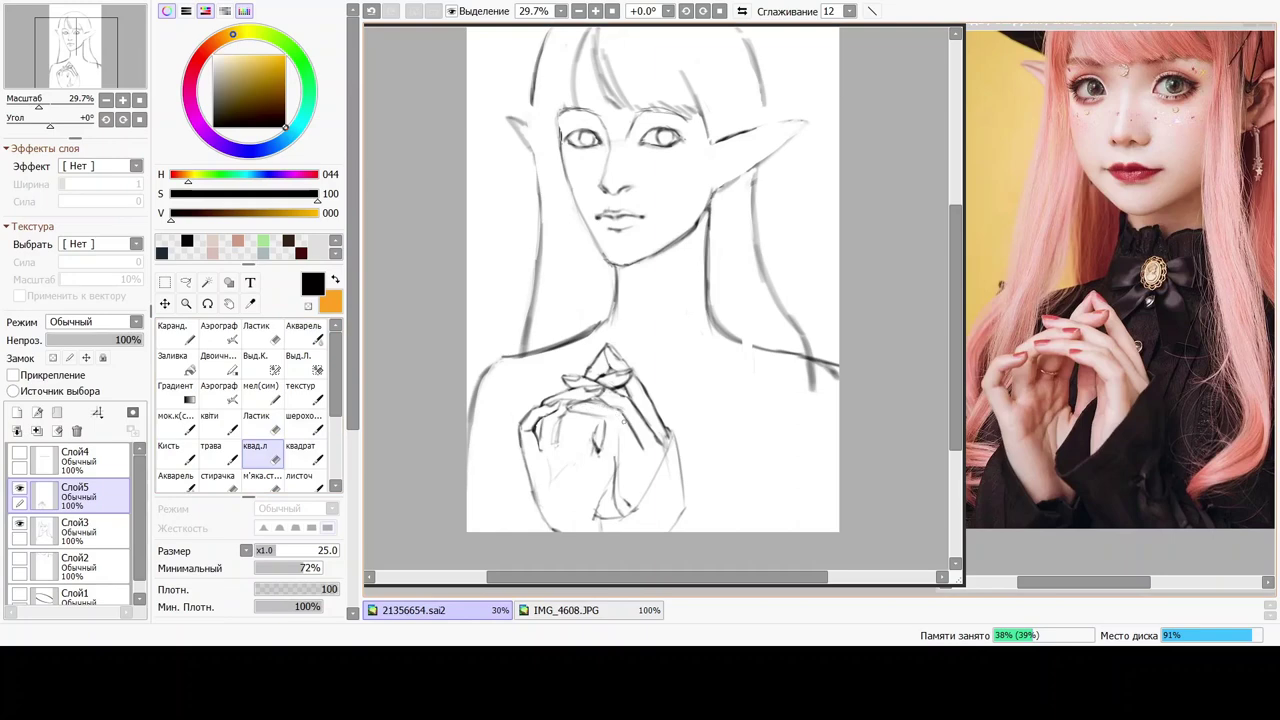
pyautogui.click(300, 336)
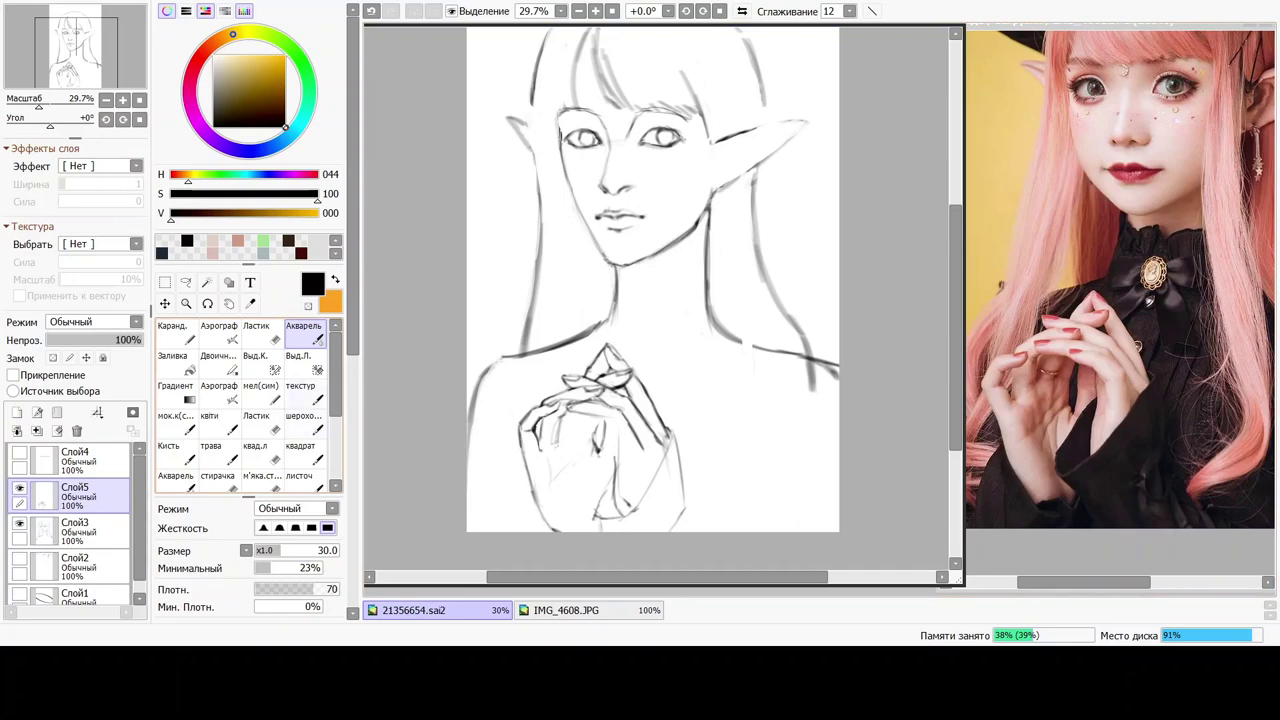
pyautogui.click(256, 452)
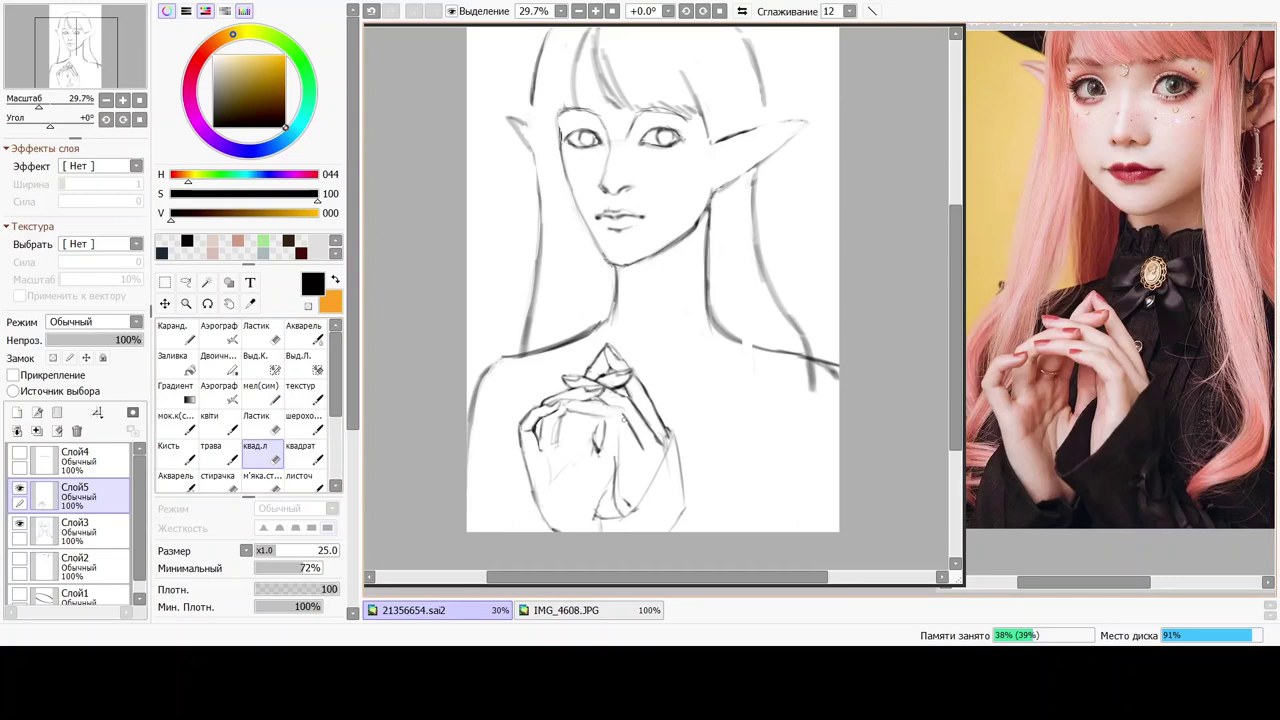
pyautogui.click(304, 335)
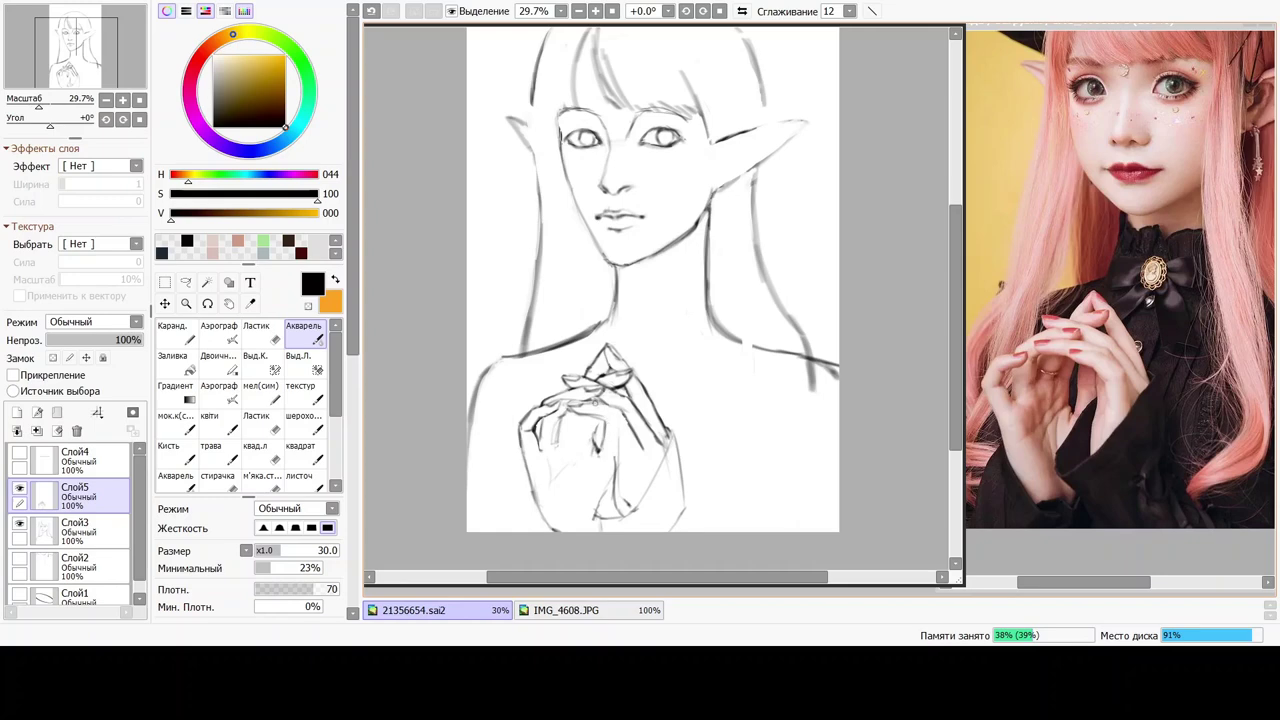
pyautogui.hotkey('ctrl', 'z')
pyautogui.moveTo(582, 402); pyautogui.dragTo(594, 404)
pyautogui.press('e')
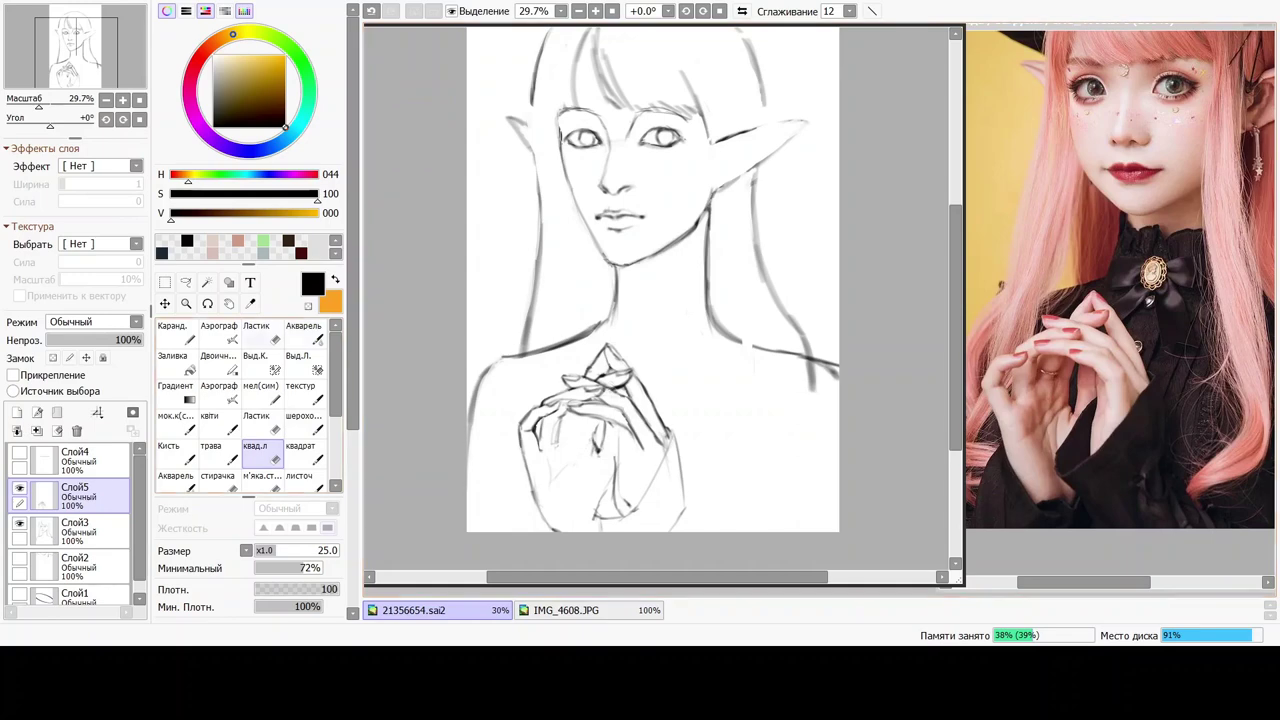
pyautogui.press('c')
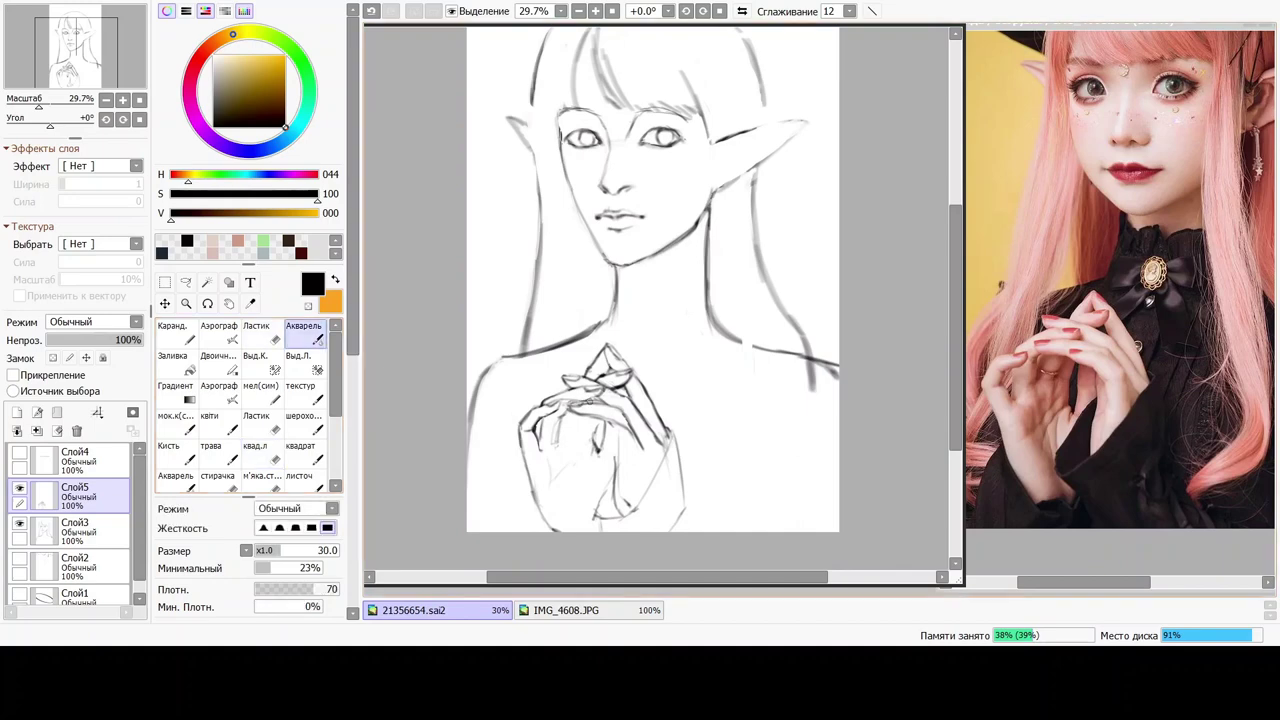
pyautogui.moveTo(593, 403); pyautogui.dragTo(623, 412)
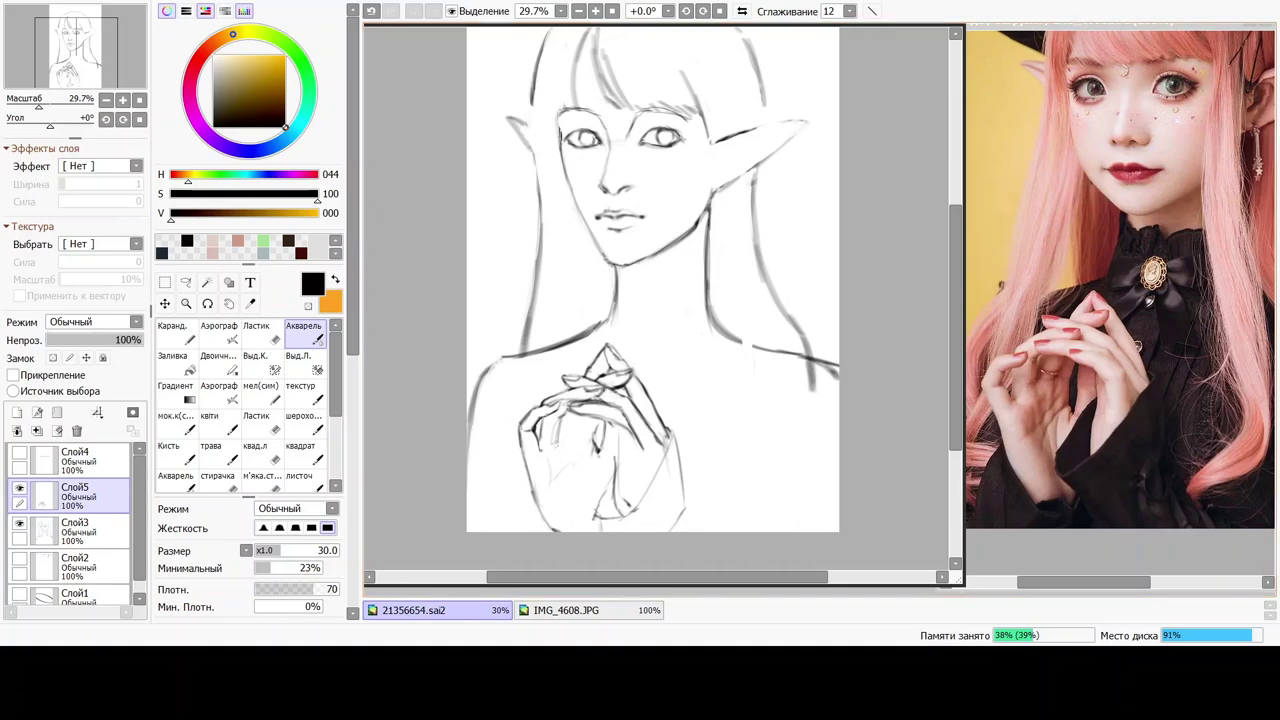
# Erase rough strokes around the second hand's middle finger where it crosses above the first hand's knuckles.
pyautogui.scroll(2, 450, 295)
pyautogui.press('space')
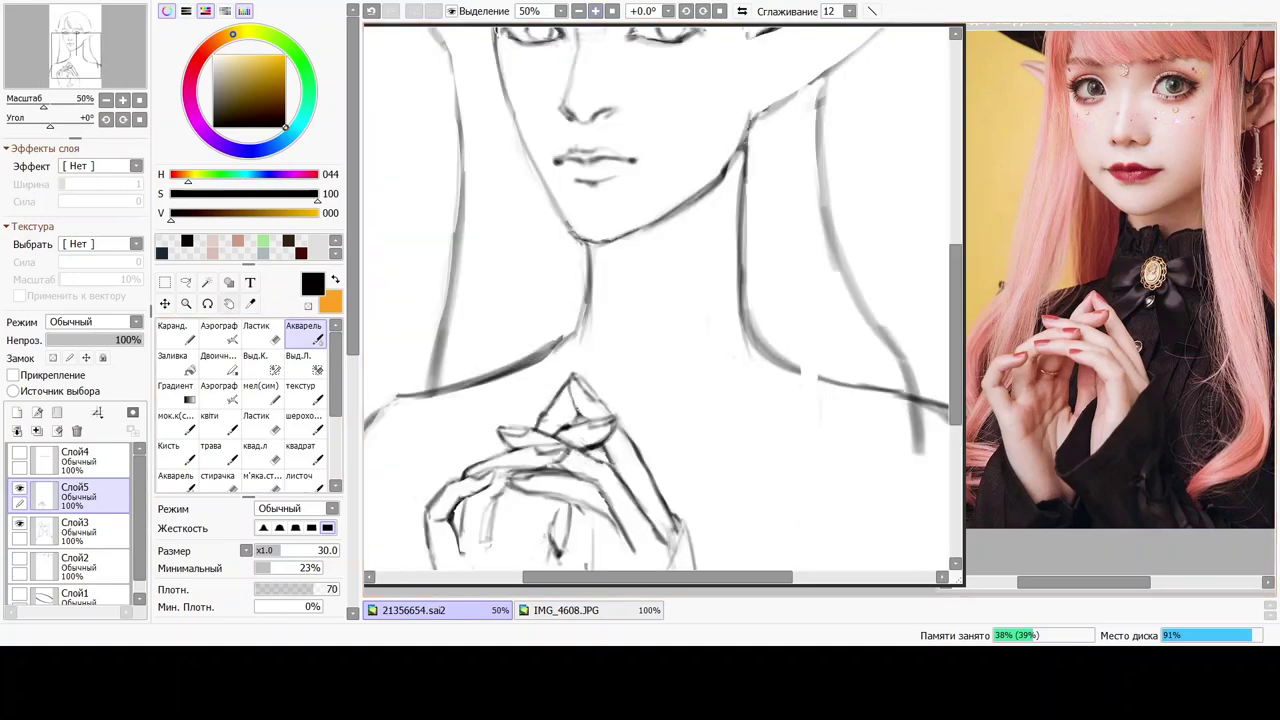
pyautogui.moveTo(449, 294); pyautogui.dragTo(479, 149)
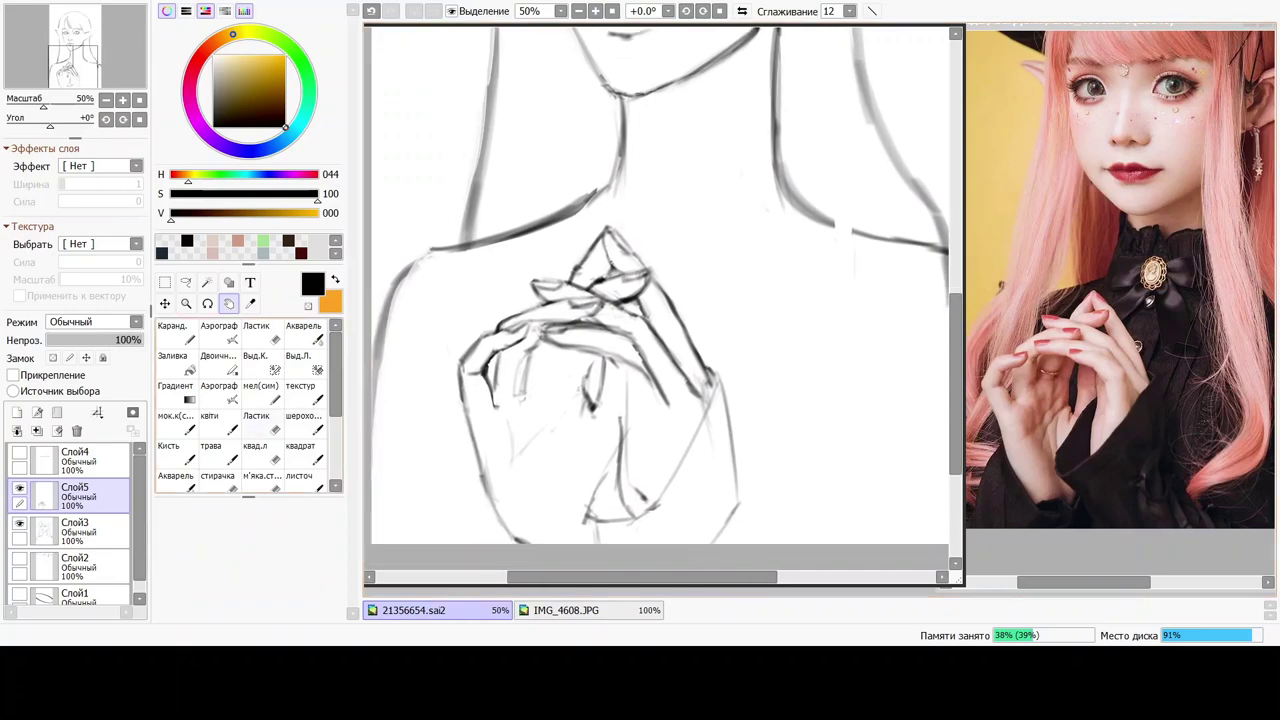
pyautogui.click(303, 421)
pyautogui.click(262, 452)
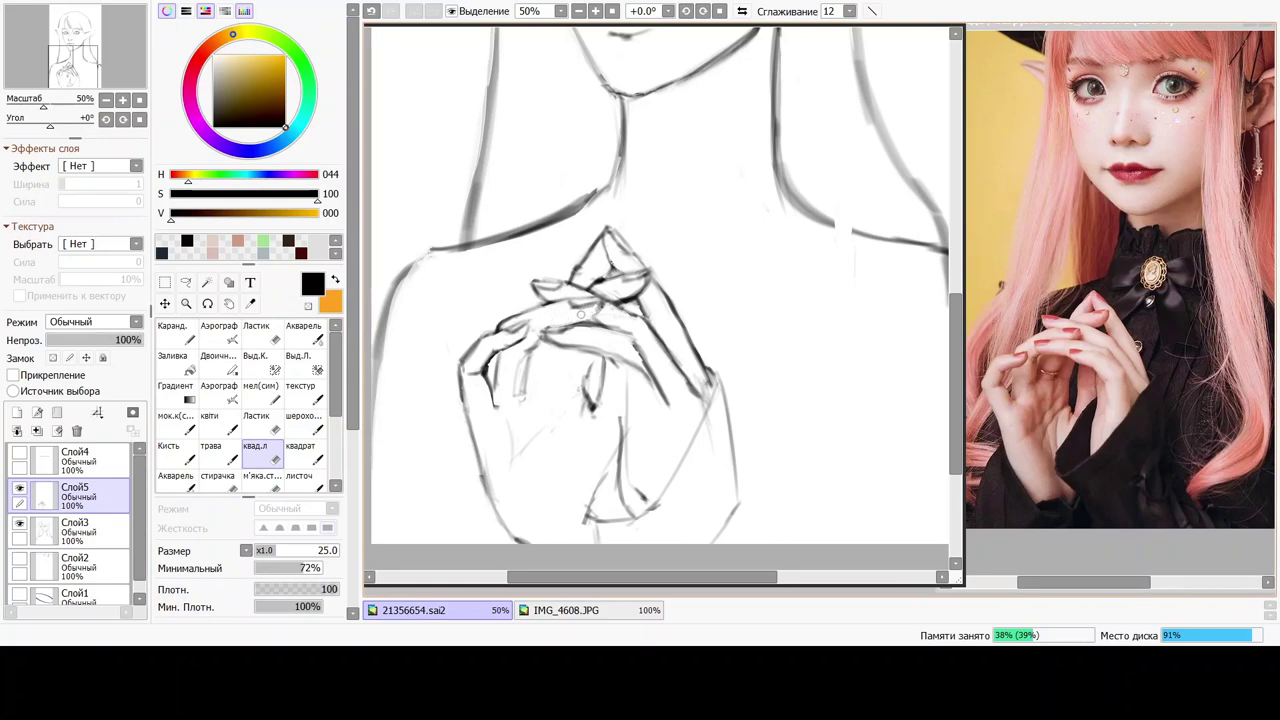
pyautogui.click(303, 330)
pyautogui.click(256, 452)
# Refine the contours of the overlapping fingertips where the two hands touch and erase the excess lines between them.
pyautogui.hotkey('ctrl', 'z')
pyautogui.hotkey('ctrl', 'y')
pyautogui.hotkey('ctrl', 'z')
pyautogui.hotkey('ctrl', 'y')
pyautogui.press('c')
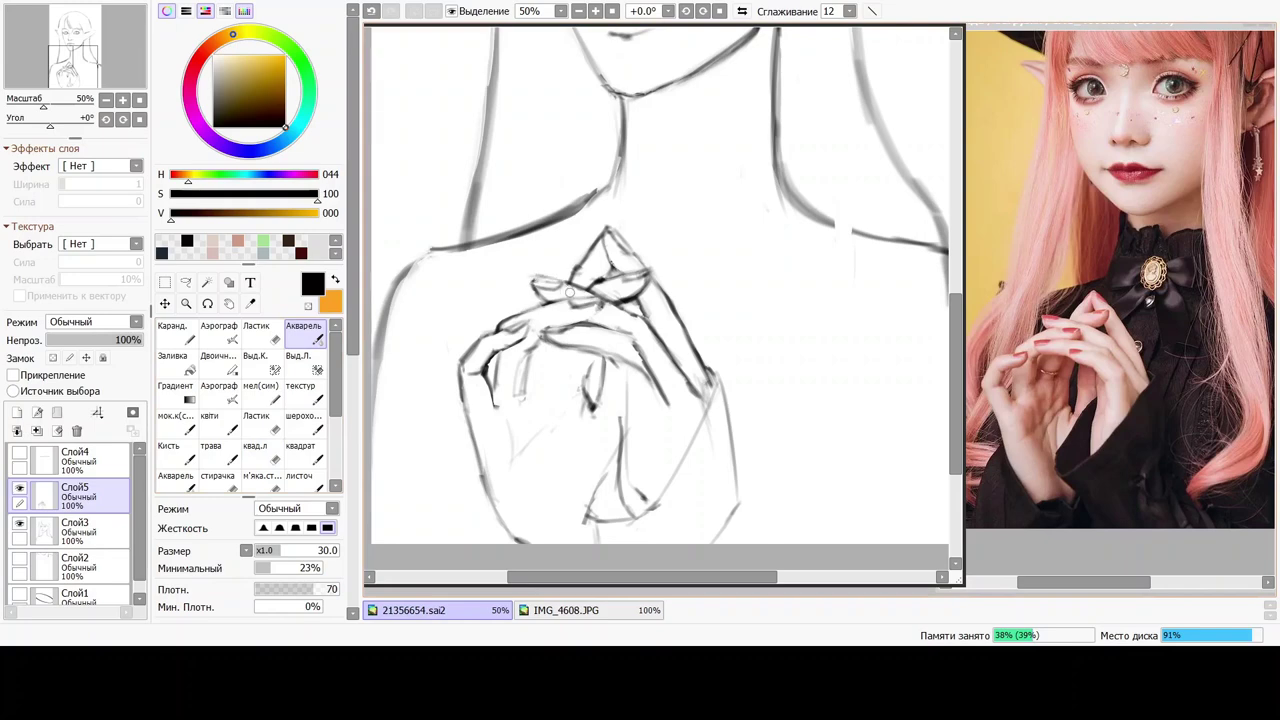
pyautogui.hotkey('ctrl', 'z')
pyautogui.hotkey('ctrl', 'y')
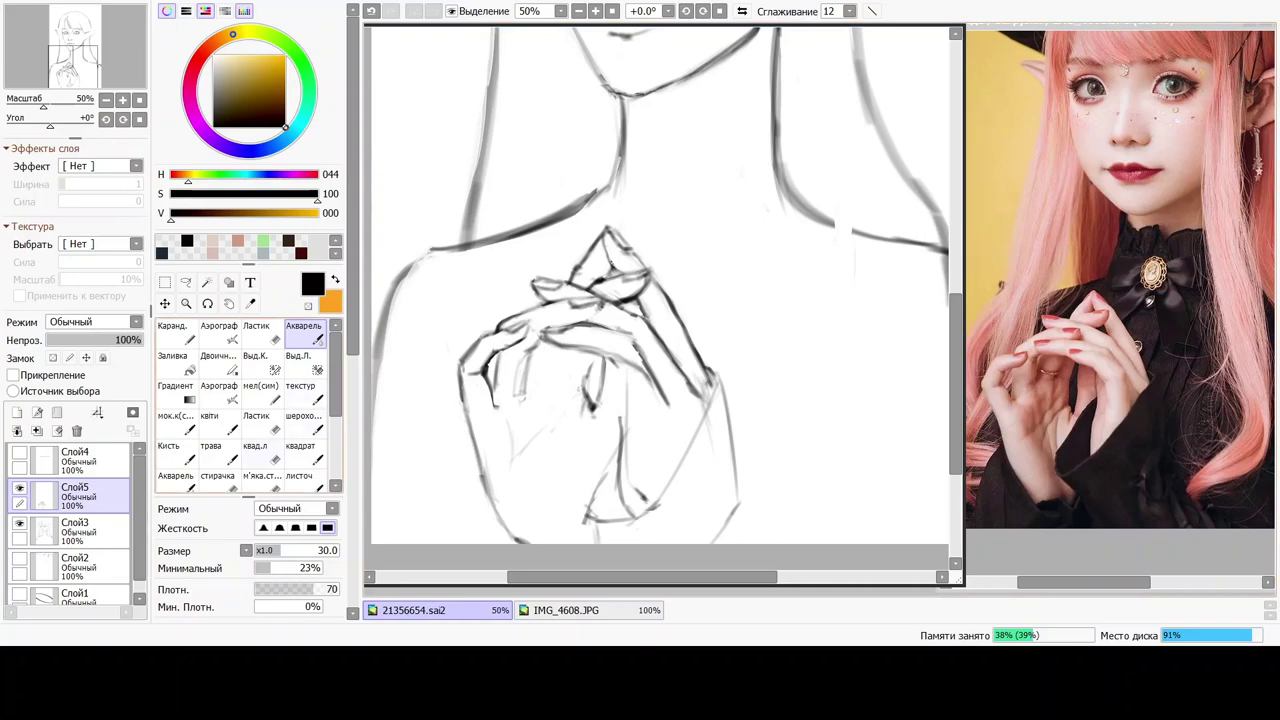
pyautogui.click(262, 453)
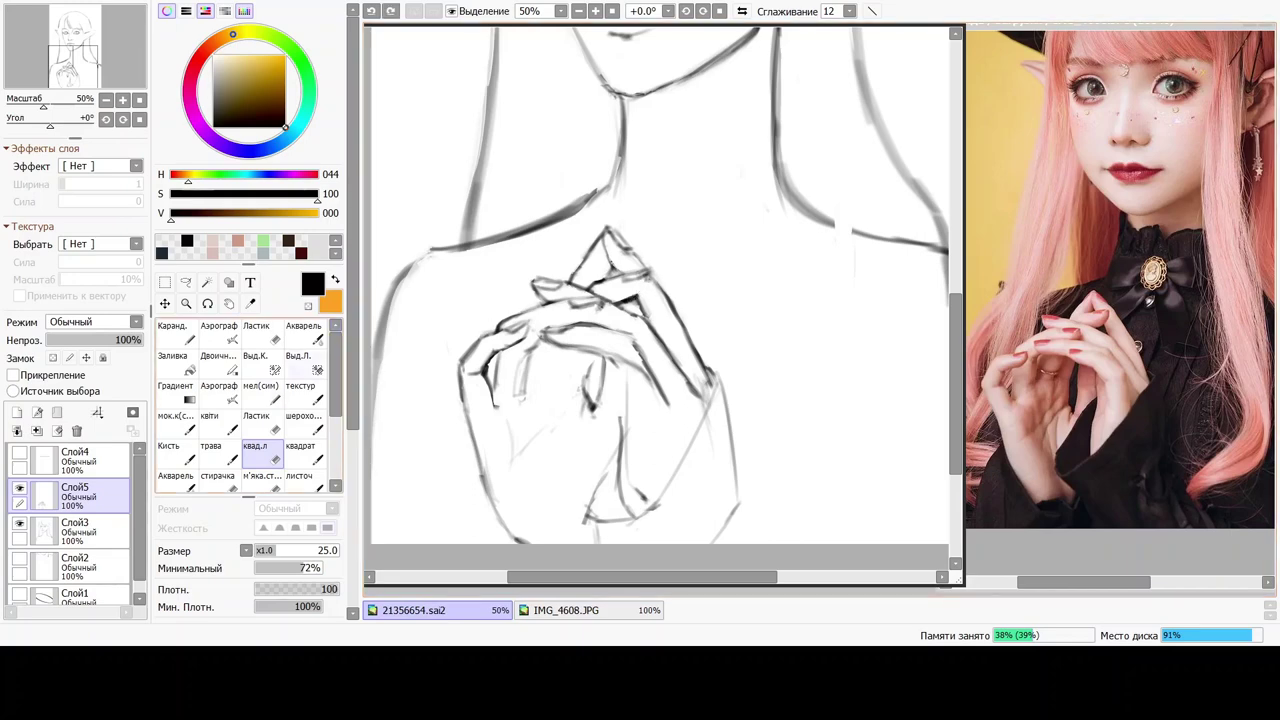
# Refine the small contours beneath the touching fingertips and clean the rough strokes where the second hand's fingers cross.
pyautogui.click(303, 332)
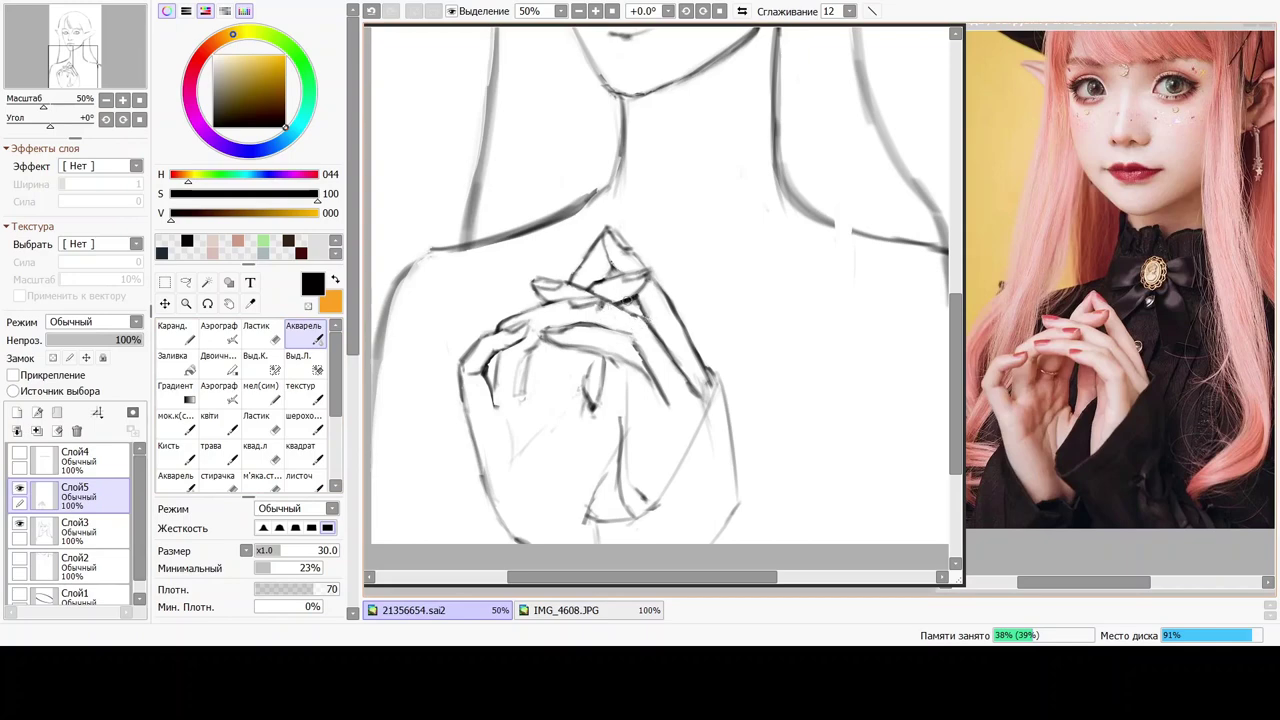
pyautogui.click(262, 453)
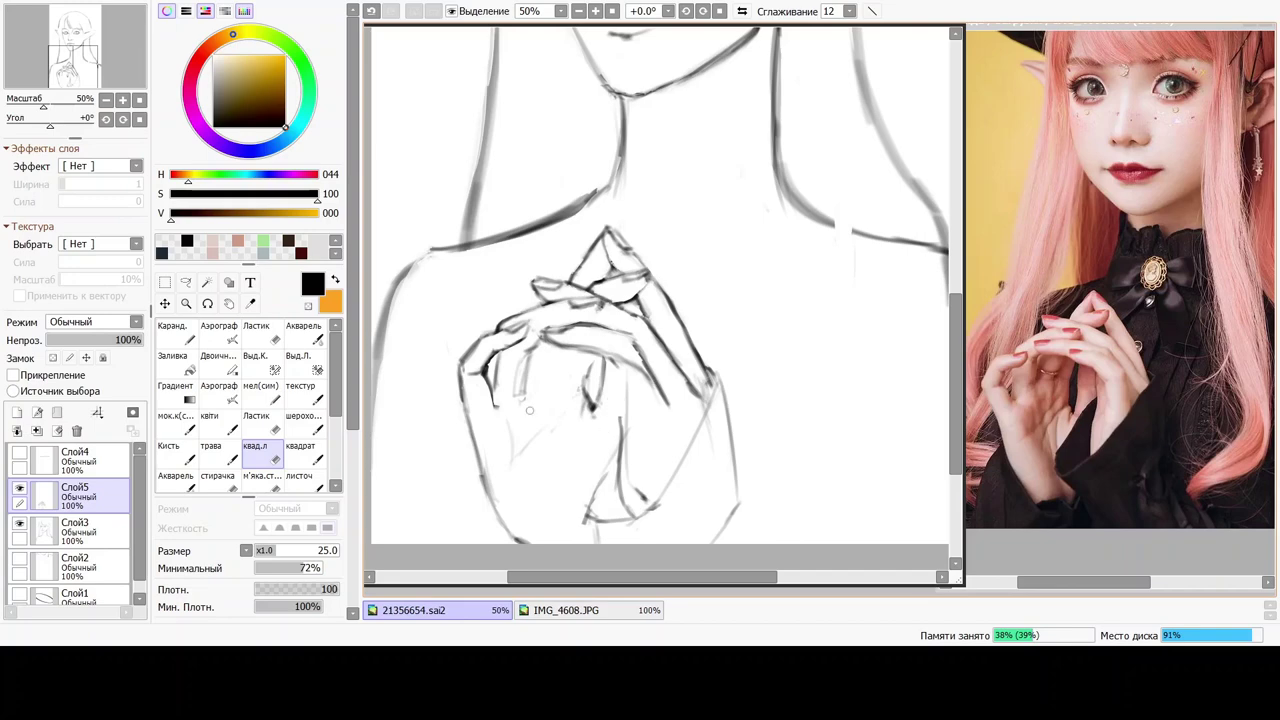
pyautogui.click(303, 333)
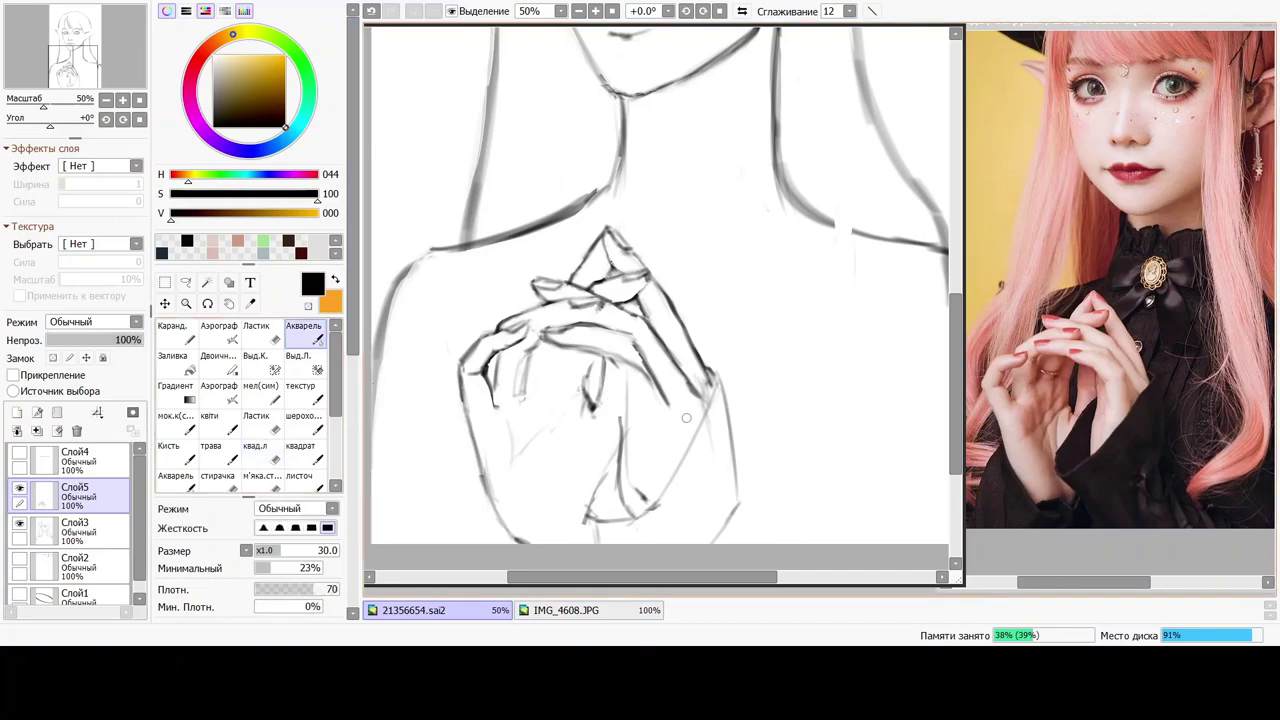
pyautogui.click(256, 428)
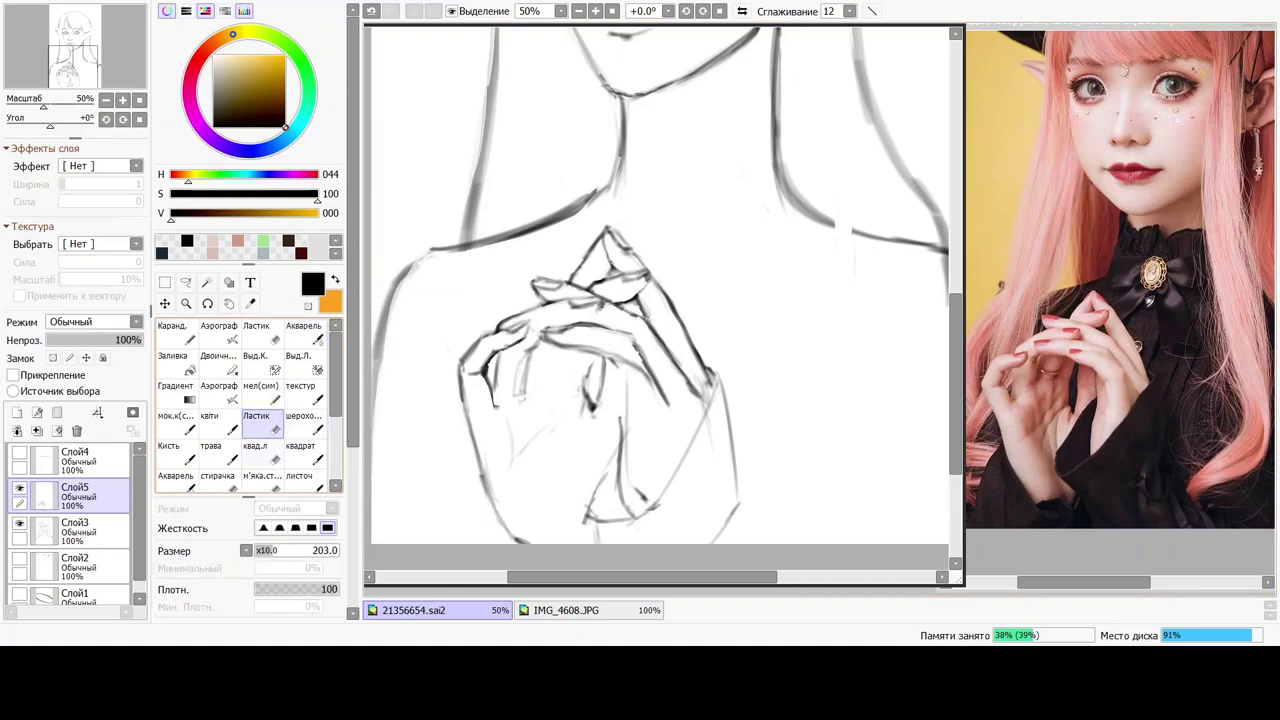
# Erase the rough upper edge of the second hand's lower finger and redraw it as a cleaner line beneath the crossing finger.
pyautogui.click(256, 450)
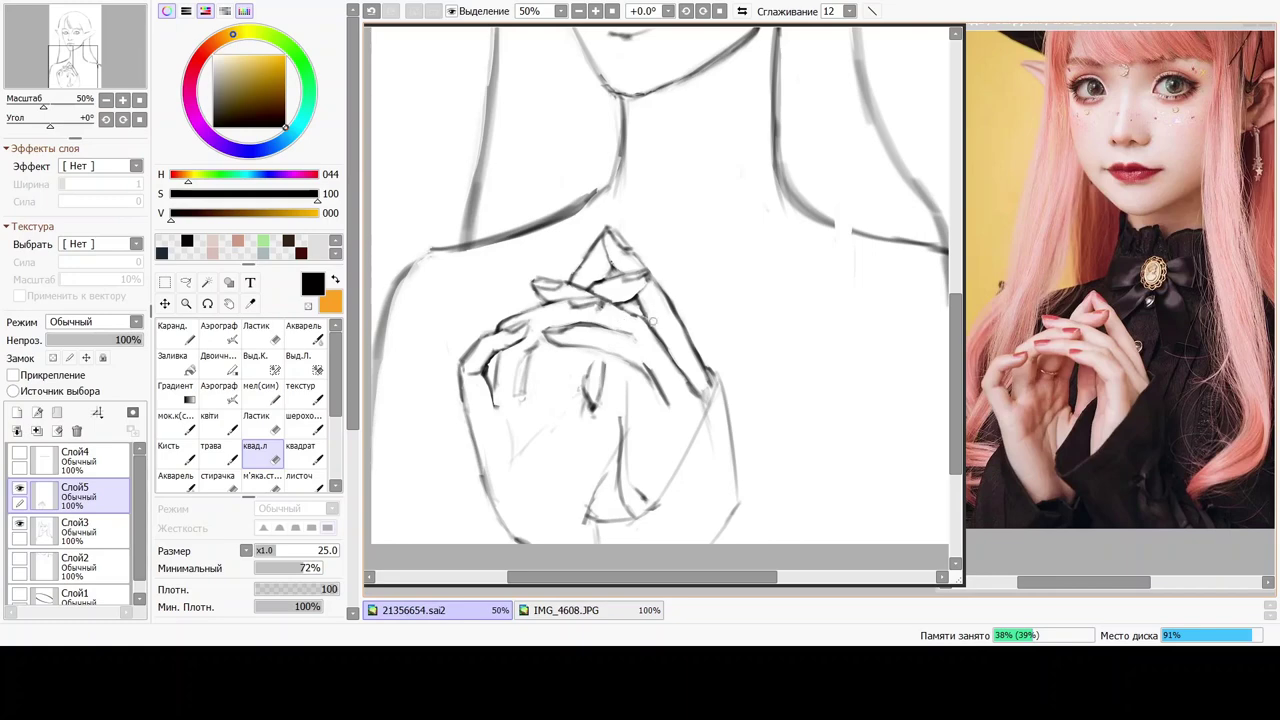
pyautogui.click(304, 334)
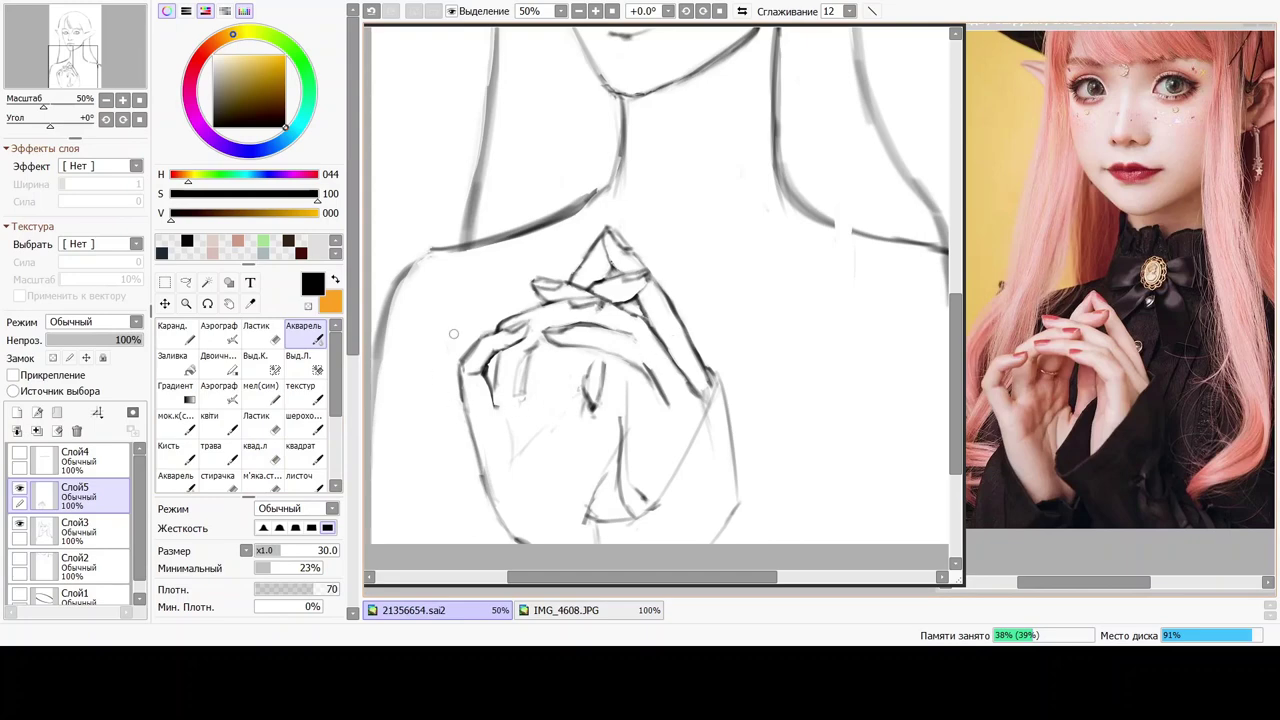
pyautogui.click(262, 453)
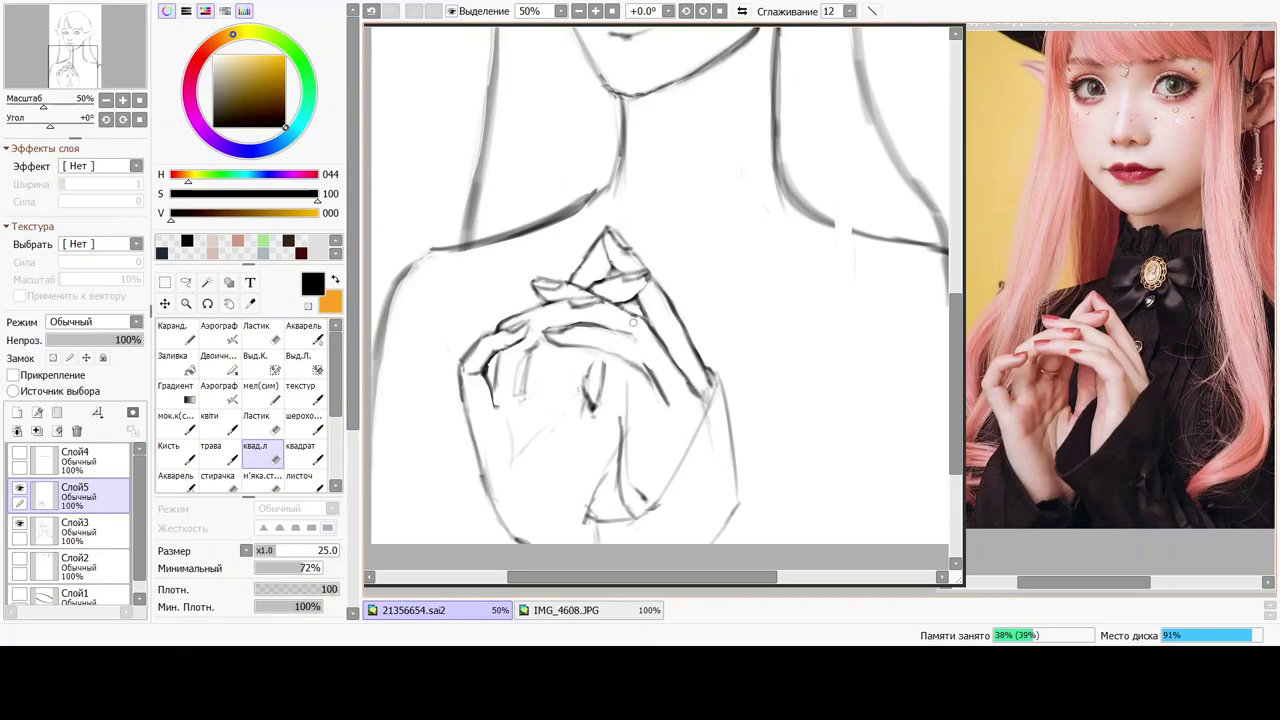
pyautogui.click(303, 333)
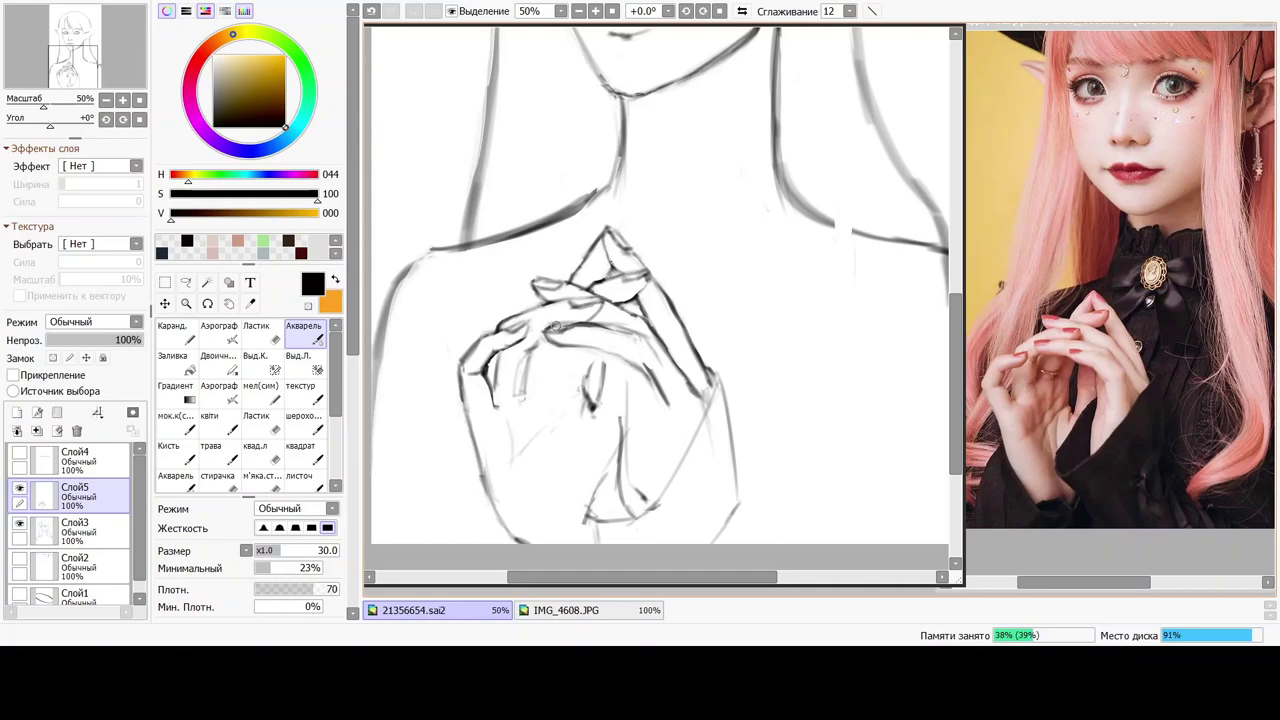
# Undo the last stroke, redraw the lower finger's upper edge, and thin the heavy overlap beside the first hand's knuckles.
pyautogui.hotkey('ctrl', 'z')
pyautogui.moveTo(602, 327); pyautogui.dragTo(640, 331)
pyautogui.click(304, 453)
pyautogui.moveTo(556, 335); pyautogui.dragTo(576, 330)
pyautogui.hotkey('ctrl', 'z')
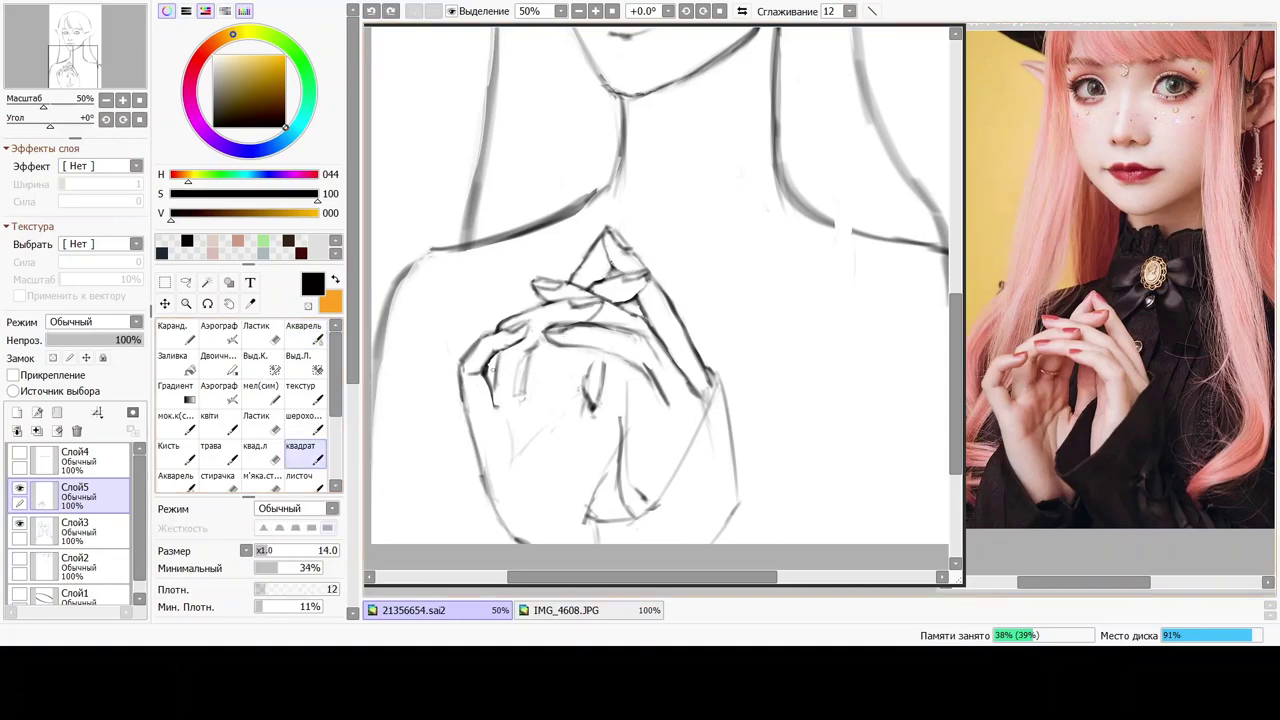
pyautogui.click(262, 453)
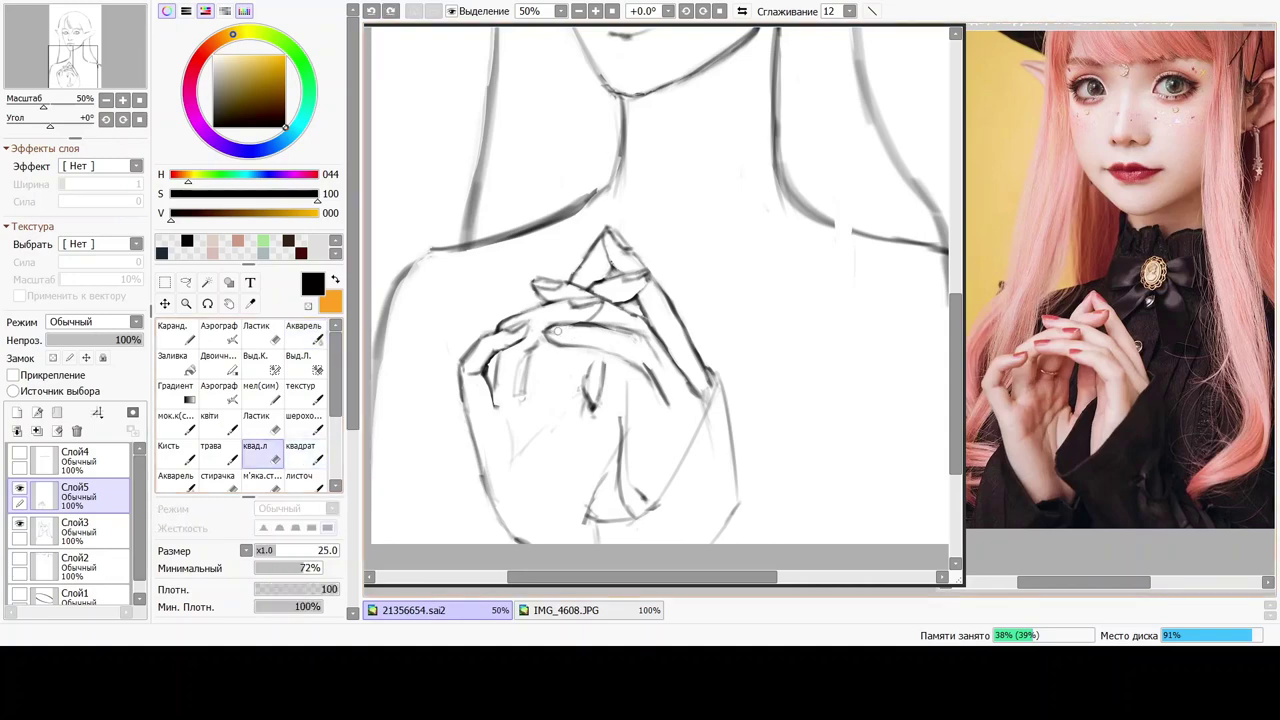
pyautogui.moveTo(568, 329); pyautogui.dragTo(562, 327)
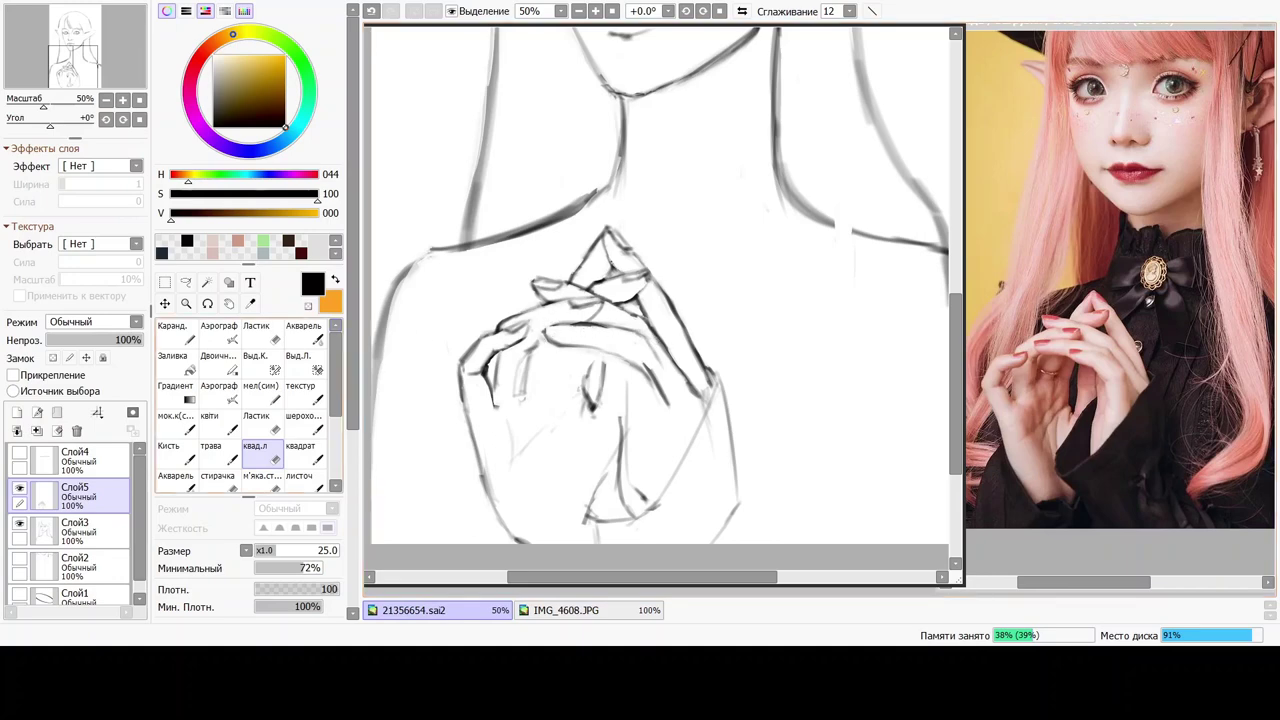
# Rework both edges of the second hand's long upper finger so they run down to its knuckle.
pyautogui.press('c')
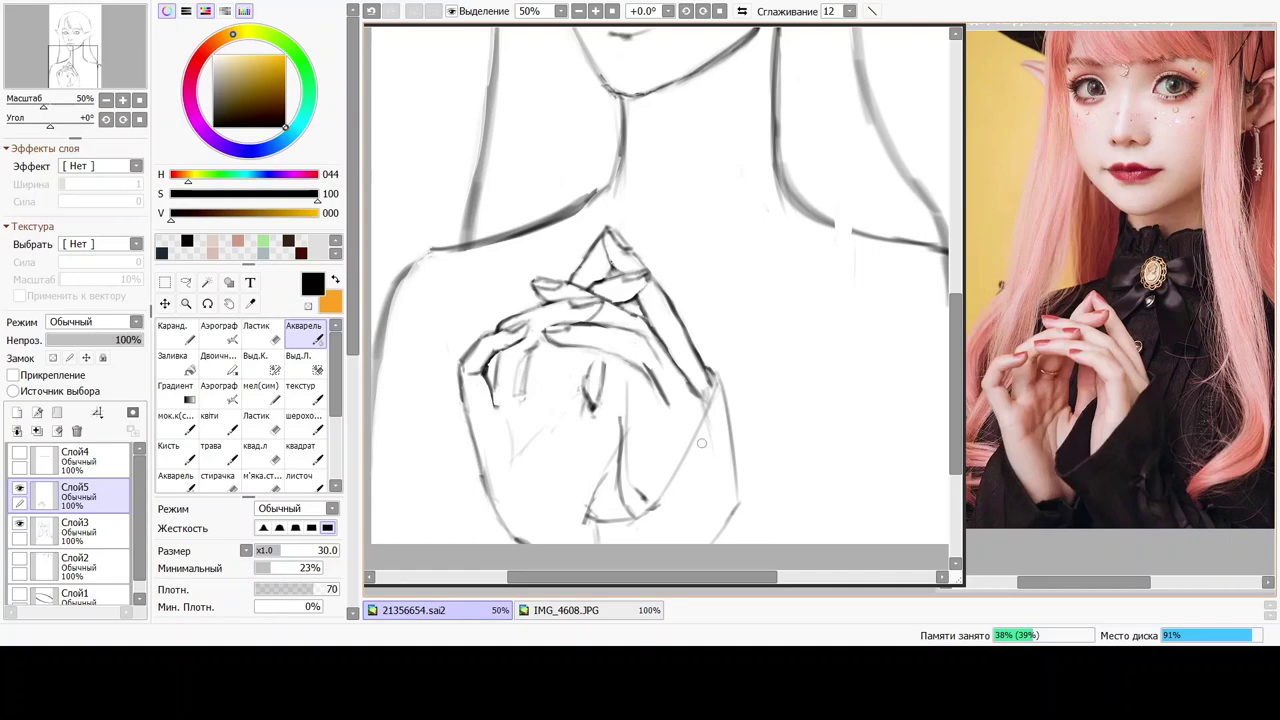
pyautogui.click(255, 453)
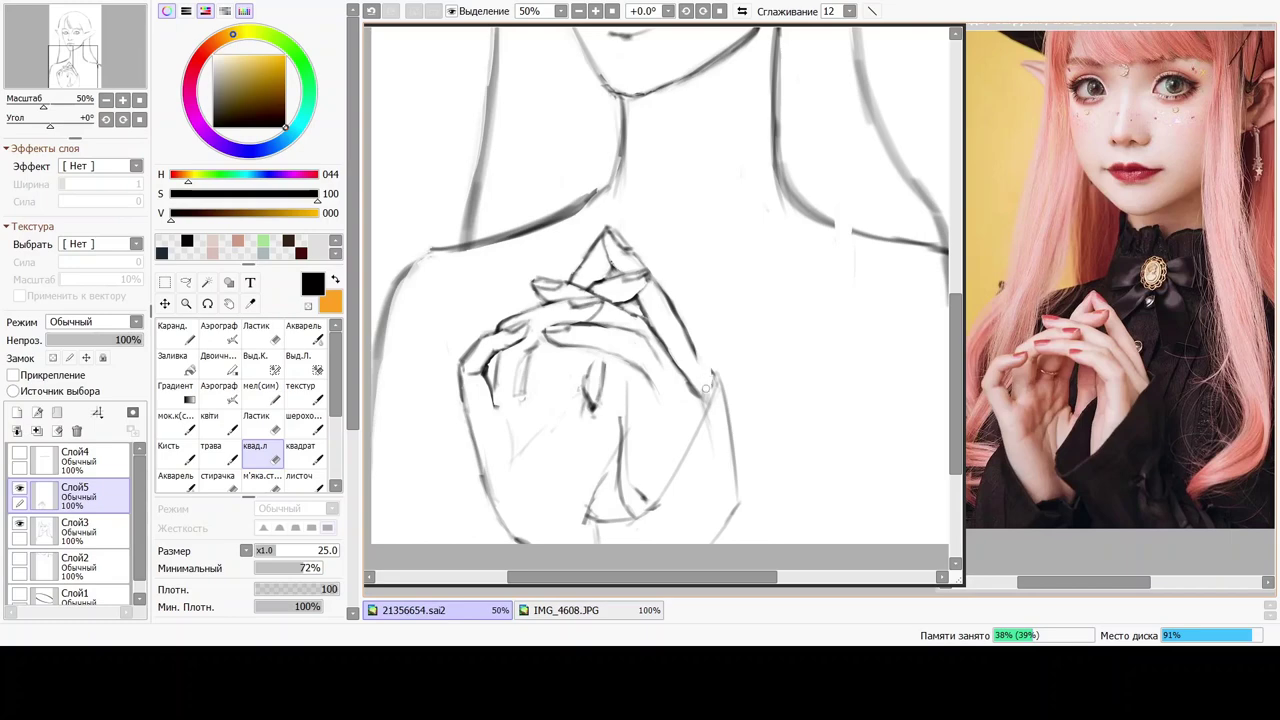
pyautogui.click(303, 332)
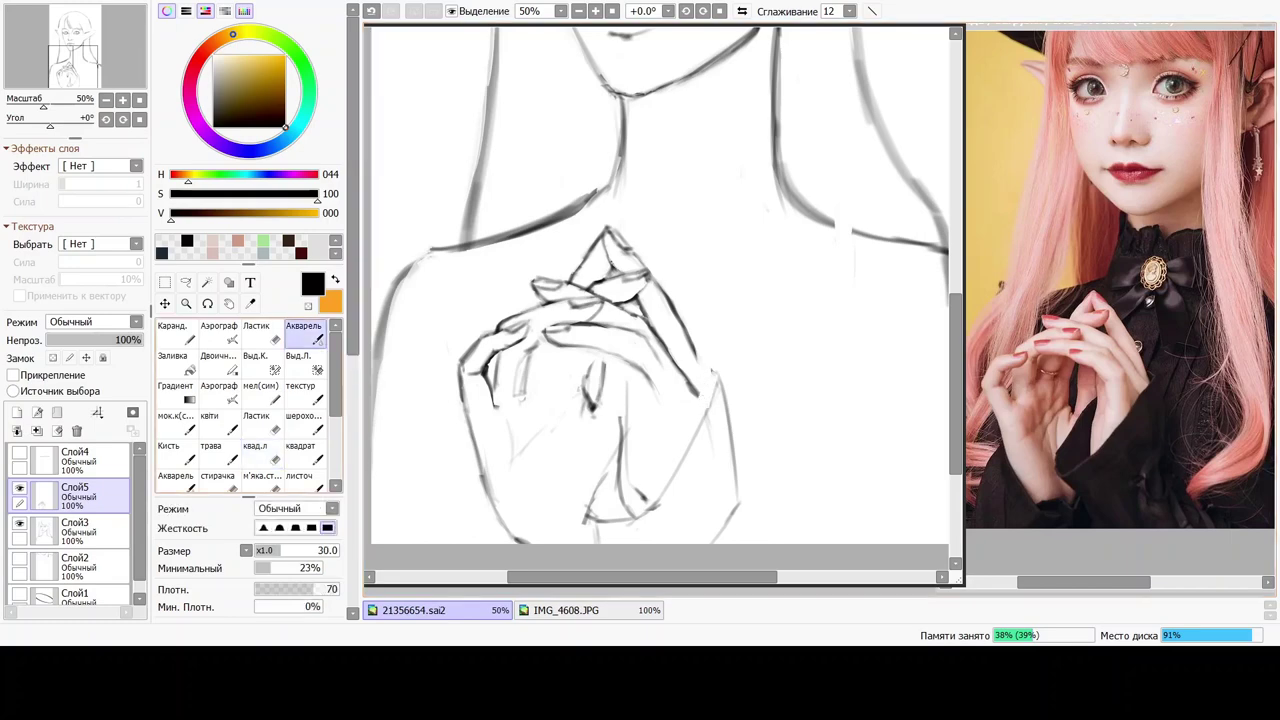
pyautogui.moveTo(692, 345)
pyautogui.mouseDown()
pyautogui.moveTo(702, 413)
pyautogui.moveTo(701, 390)
pyautogui.moveTo(710, 403)
pyautogui.mouseUp()
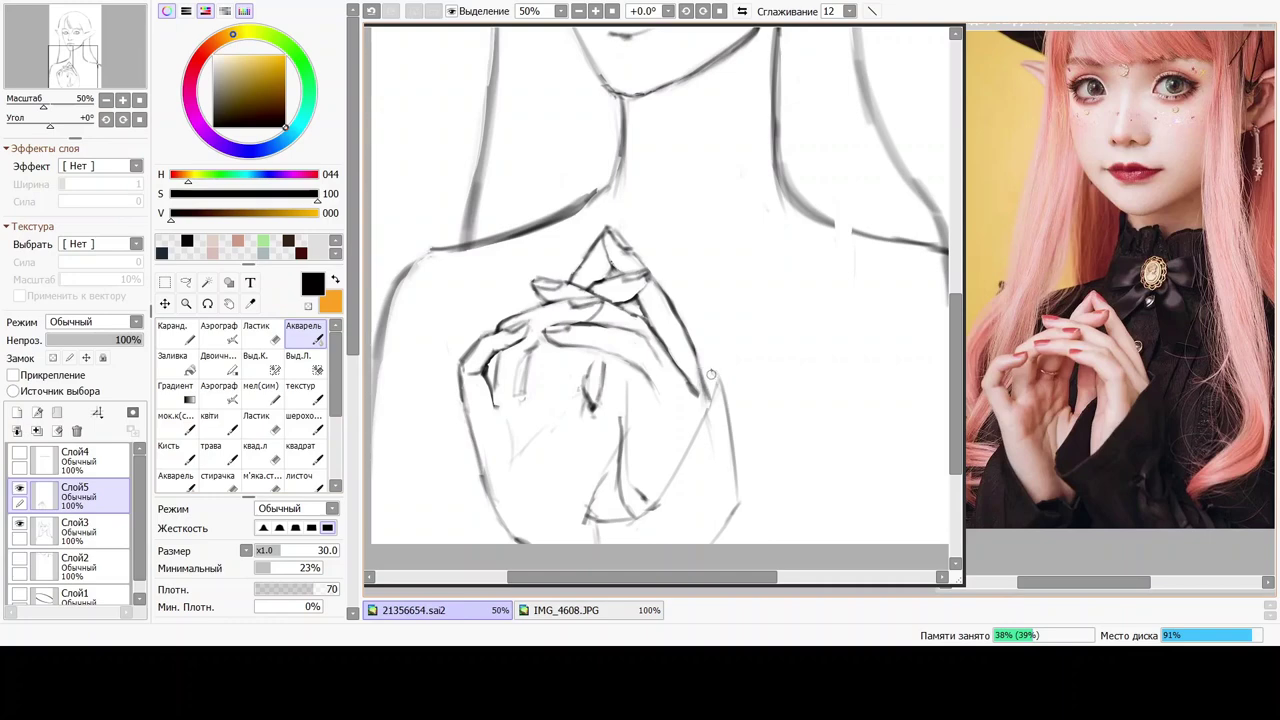
pyautogui.moveTo(698, 390); pyautogui.dragTo(712, 408)
pyautogui.moveTo(638, 315); pyautogui.dragTo(704, 398)
# Clean and redraw the inner contour between the second hand's two fingers, then tidy where it meets the knuckle.
pyautogui.click(262, 452)
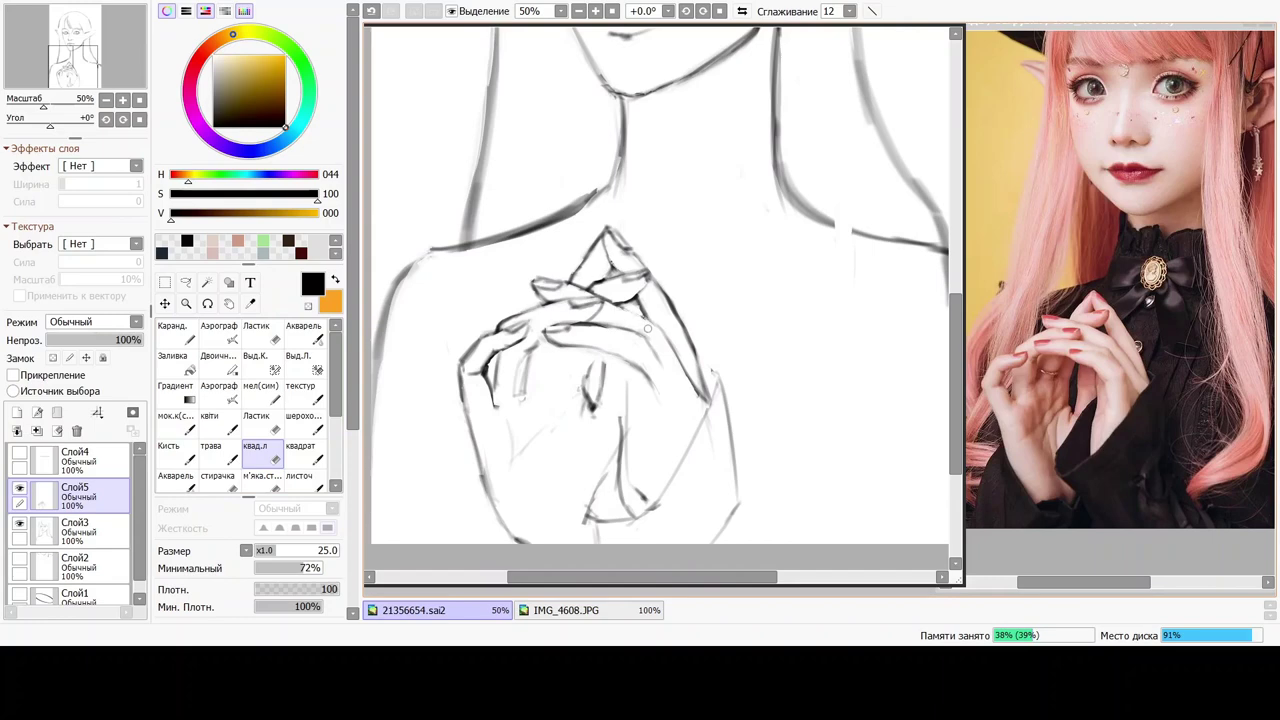
pyautogui.click(304, 333)
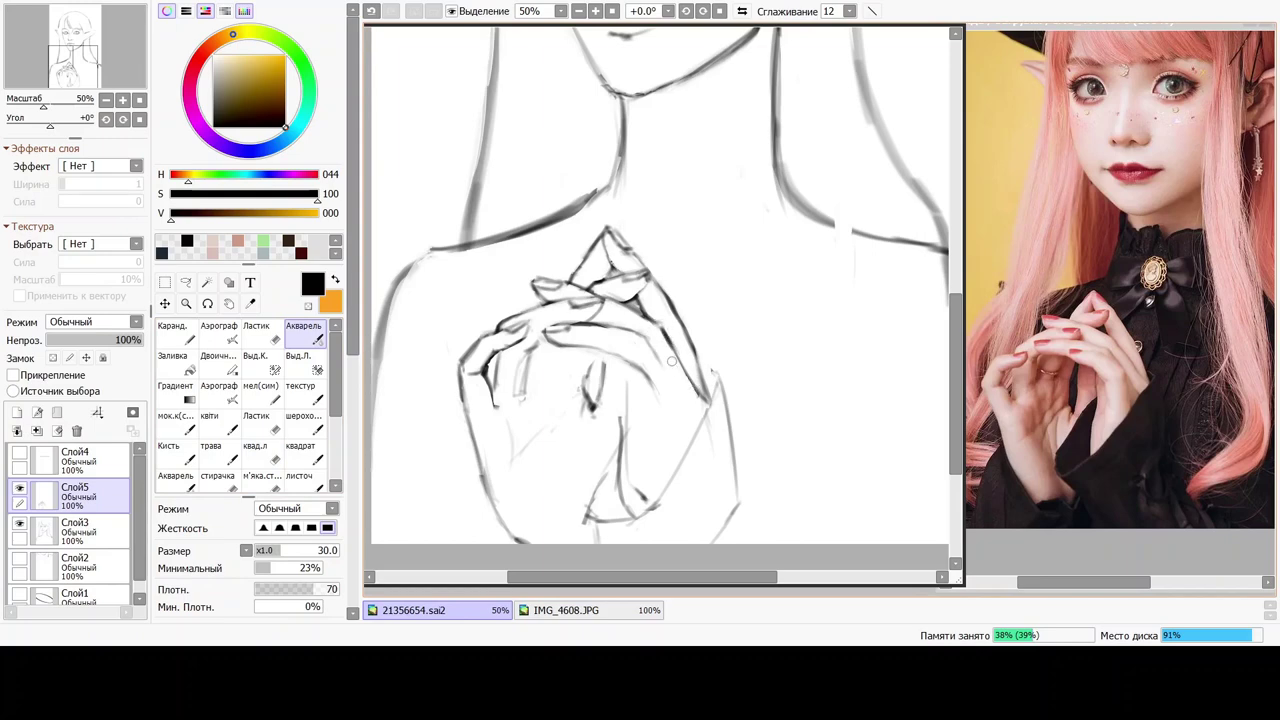
pyautogui.click(258, 450)
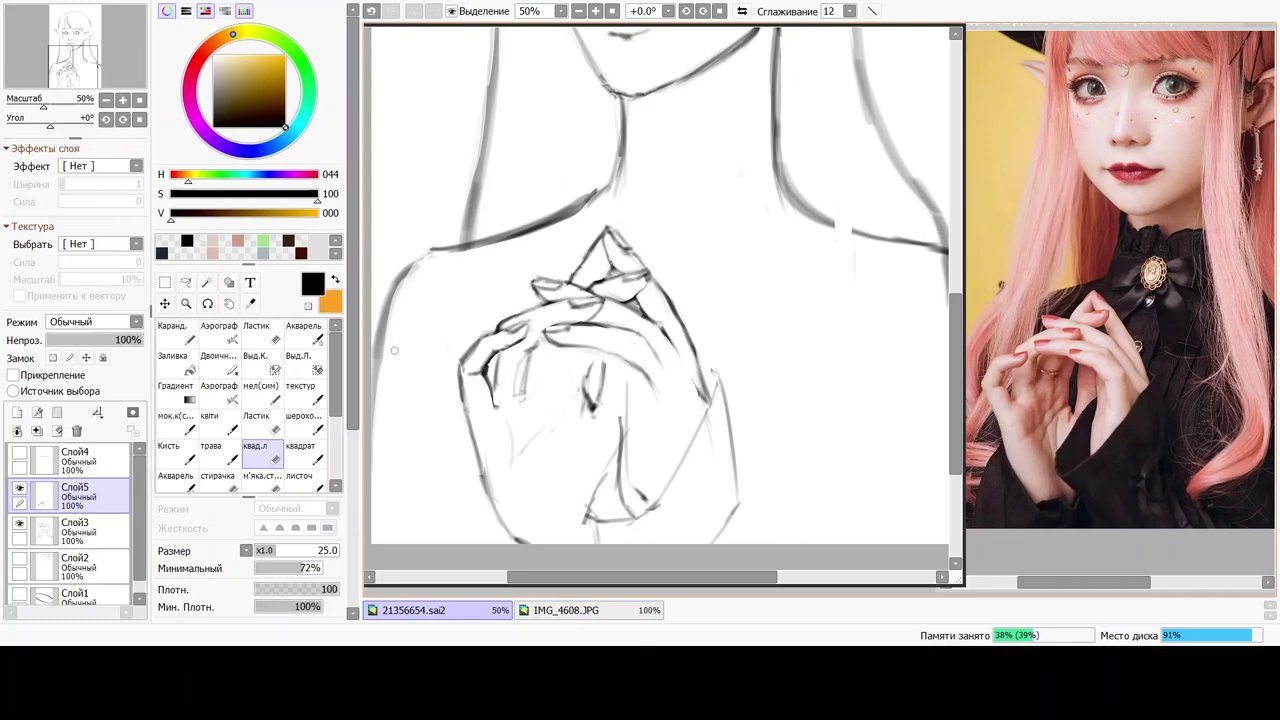
pyautogui.click(303, 332)
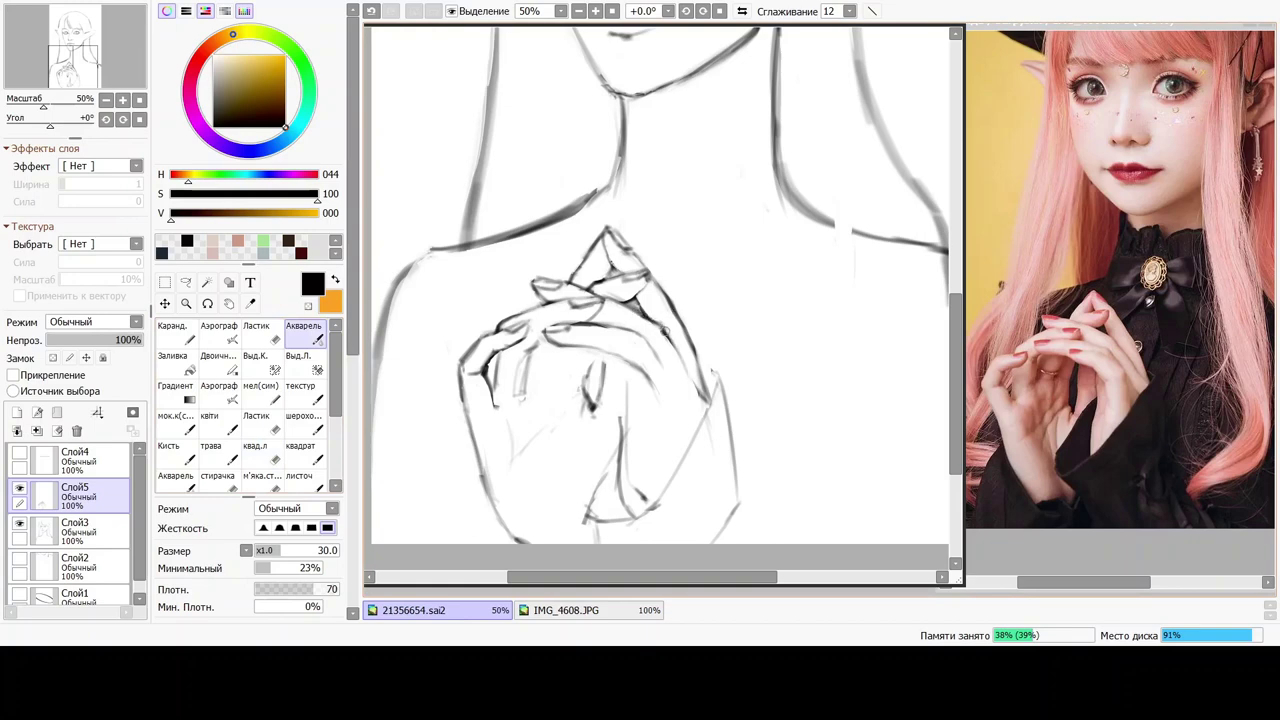
pyautogui.moveTo(694, 384)
pyautogui.mouseDown()
pyautogui.moveTo(706, 404)
pyautogui.moveTo(688, 368)
pyautogui.moveTo(704, 400)
pyautogui.mouseUp()
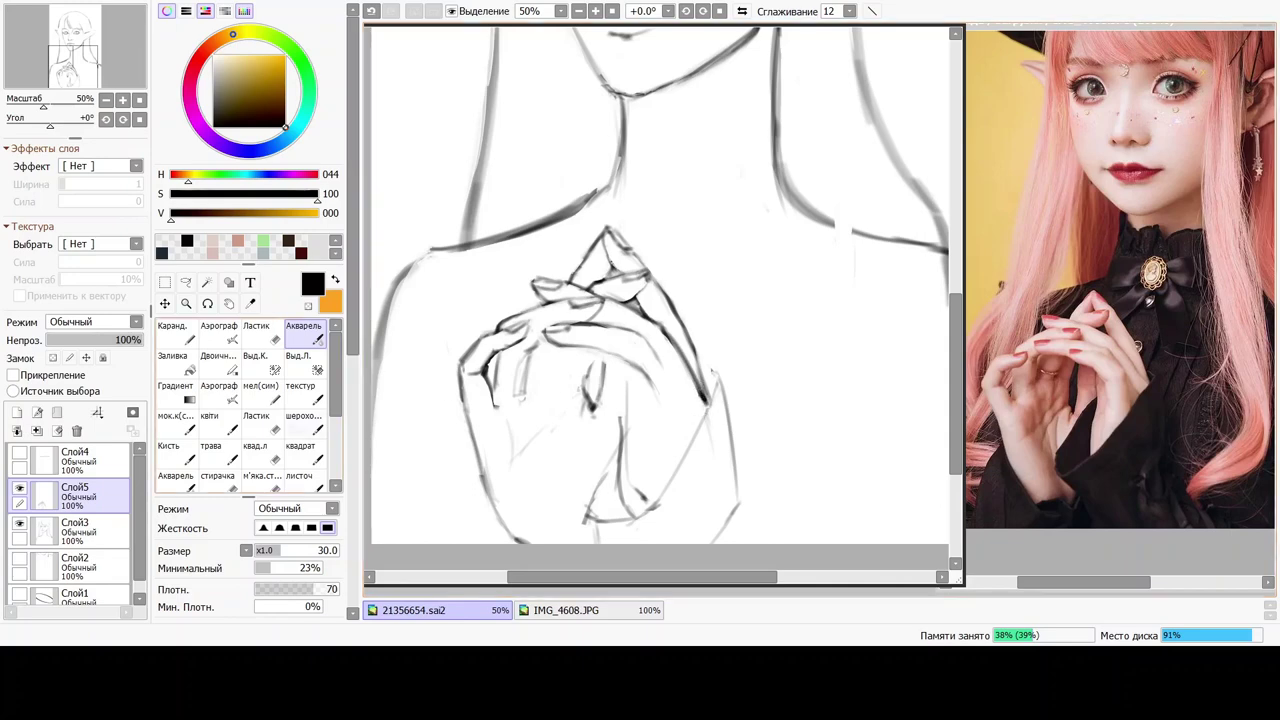
pyautogui.click(305, 452)
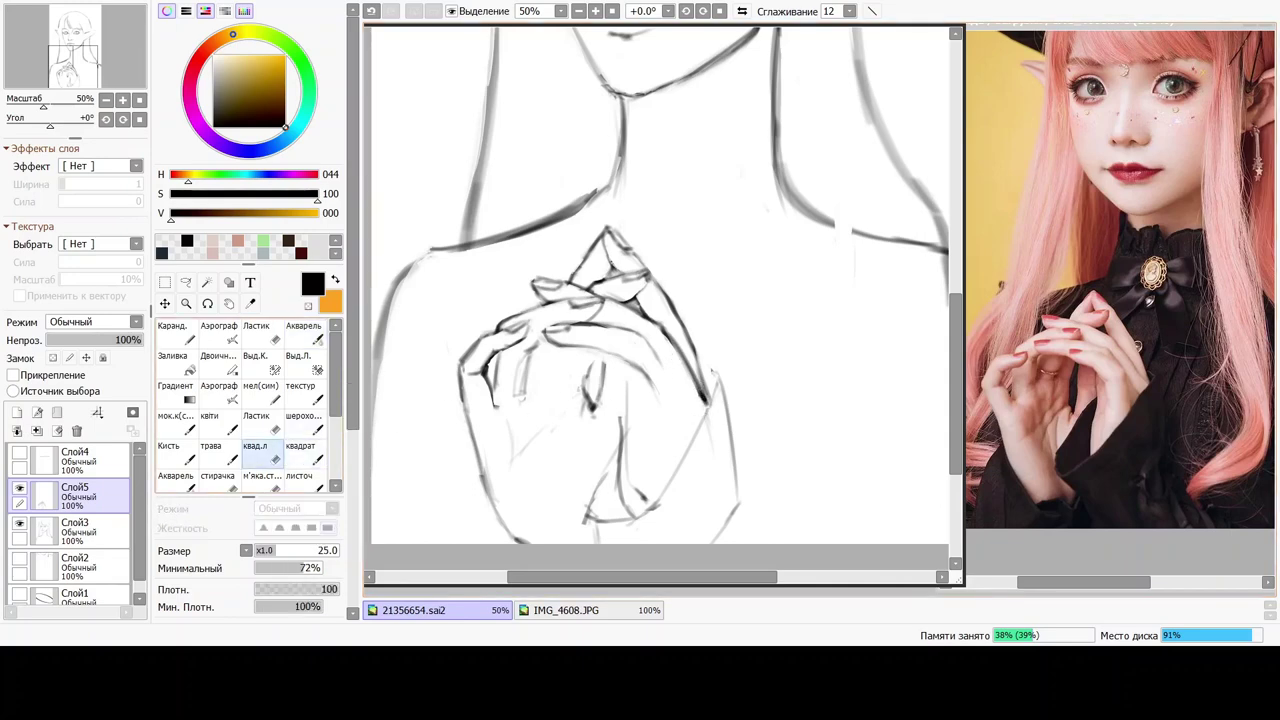
pyautogui.click(256, 452)
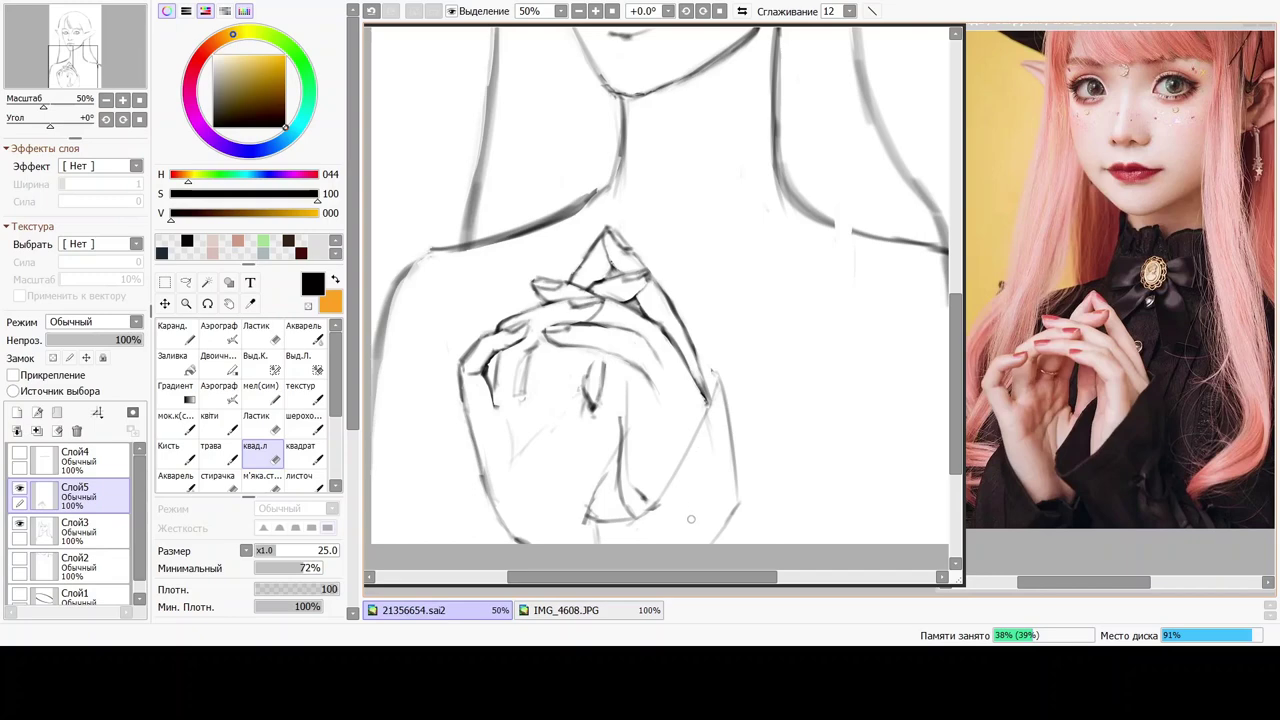
# Extend the underside of the second hand's lower finger toward the back of the hand and touch up the knuckle outline.
pyautogui.click(304, 333)
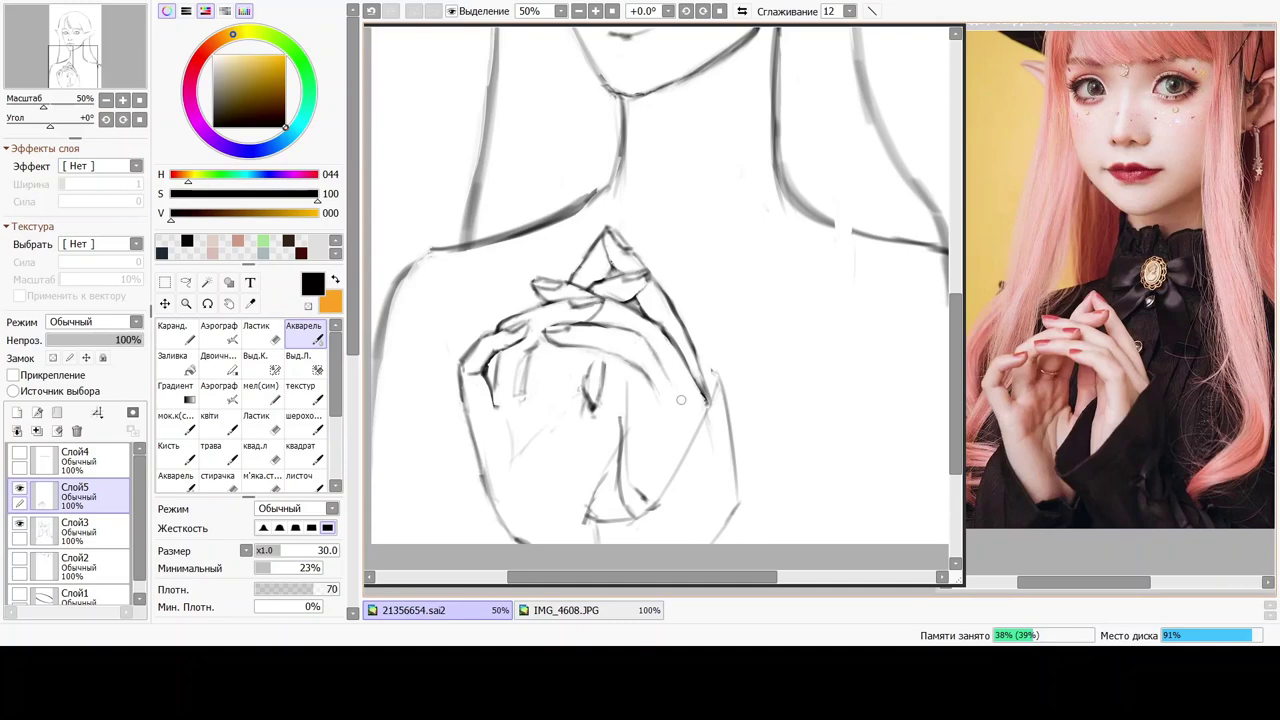
pyautogui.moveTo(652, 356); pyautogui.dragTo(689, 413)
pyautogui.moveTo(707, 372); pyautogui.dragTo(715, 375)
pyautogui.click(256, 452)
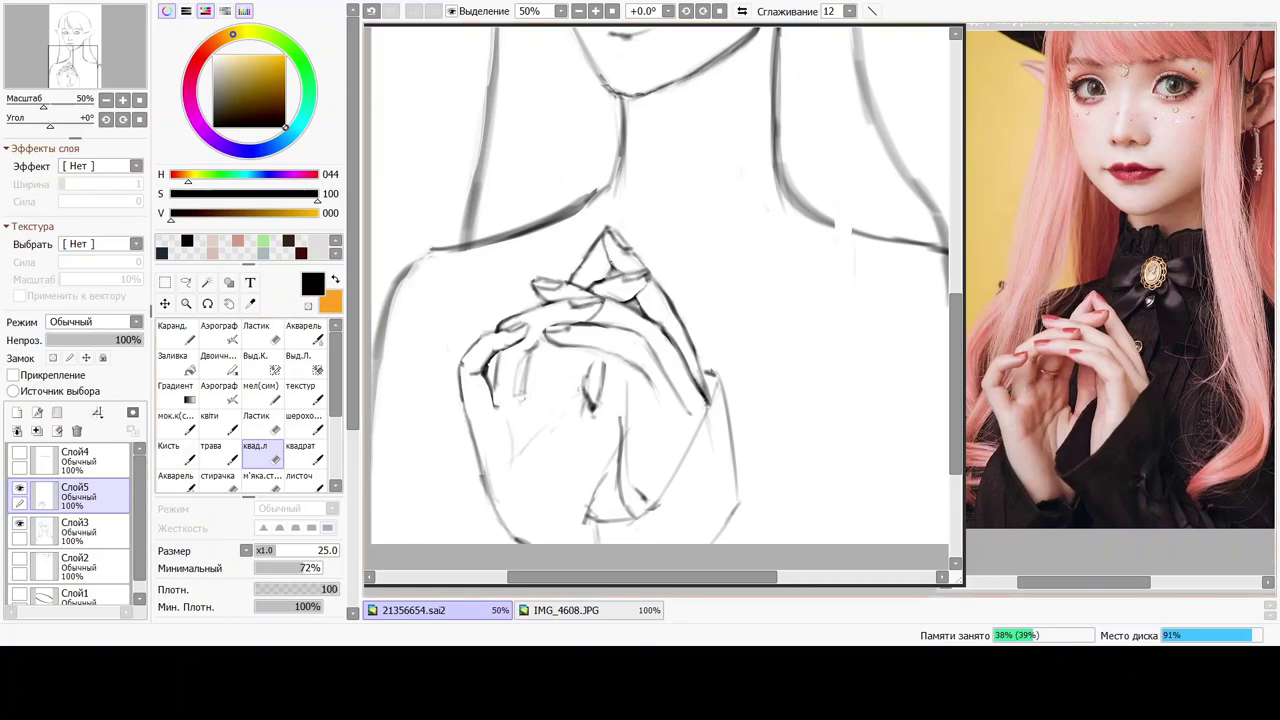
# Widen the canvas slightly on both sides of the portrait.
pyautogui.scroll(-4, 539, 538)
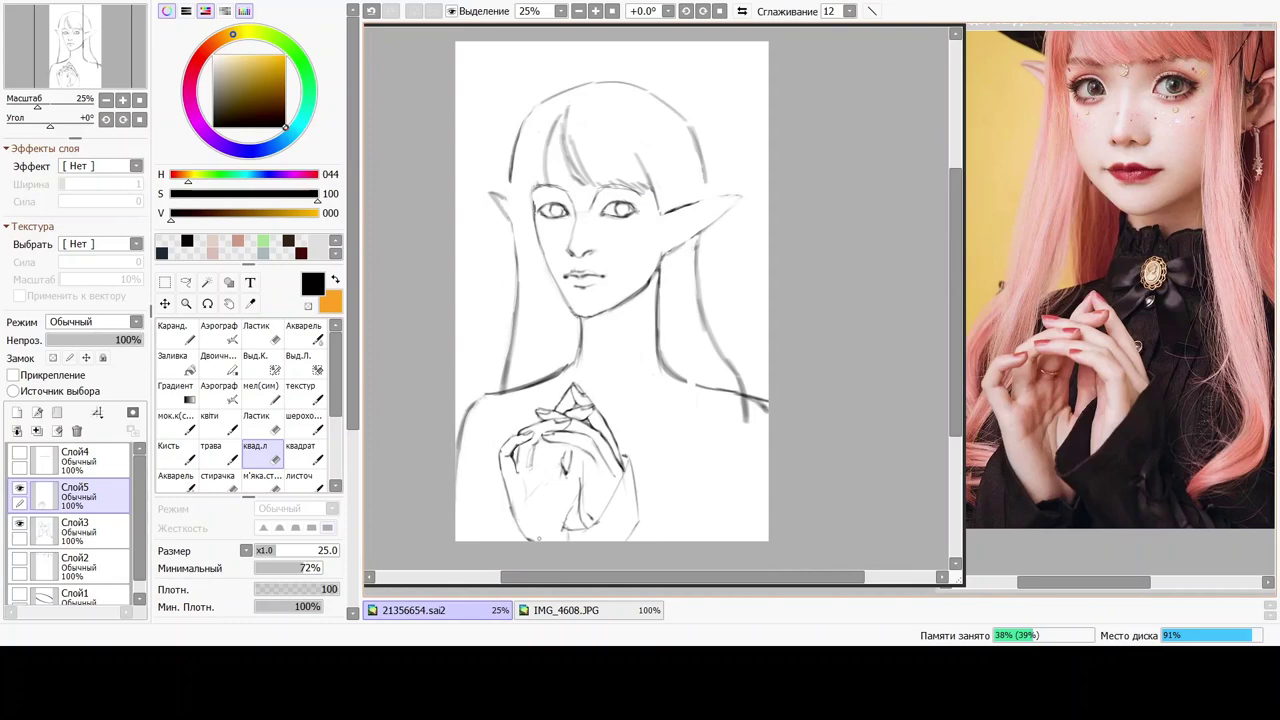
pyautogui.scroll(1, 543, 520)
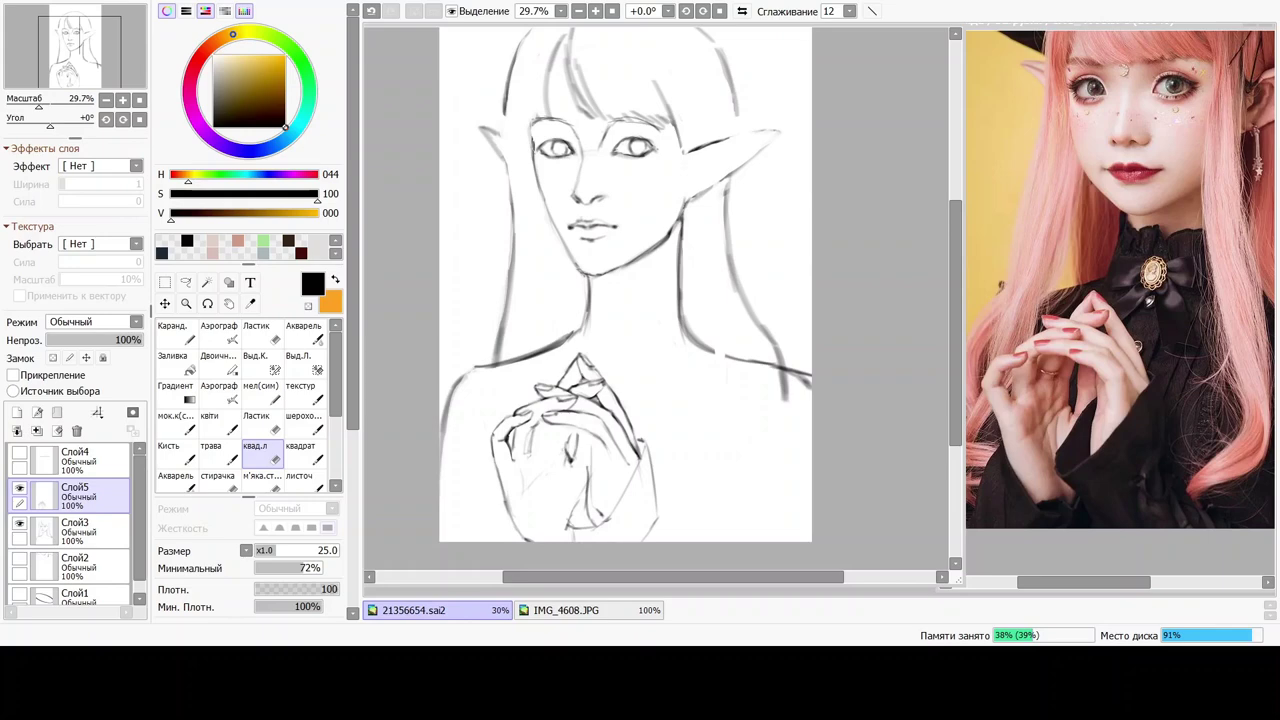
pyautogui.press('Return')
pyautogui.scroll(-1, 538, 538)
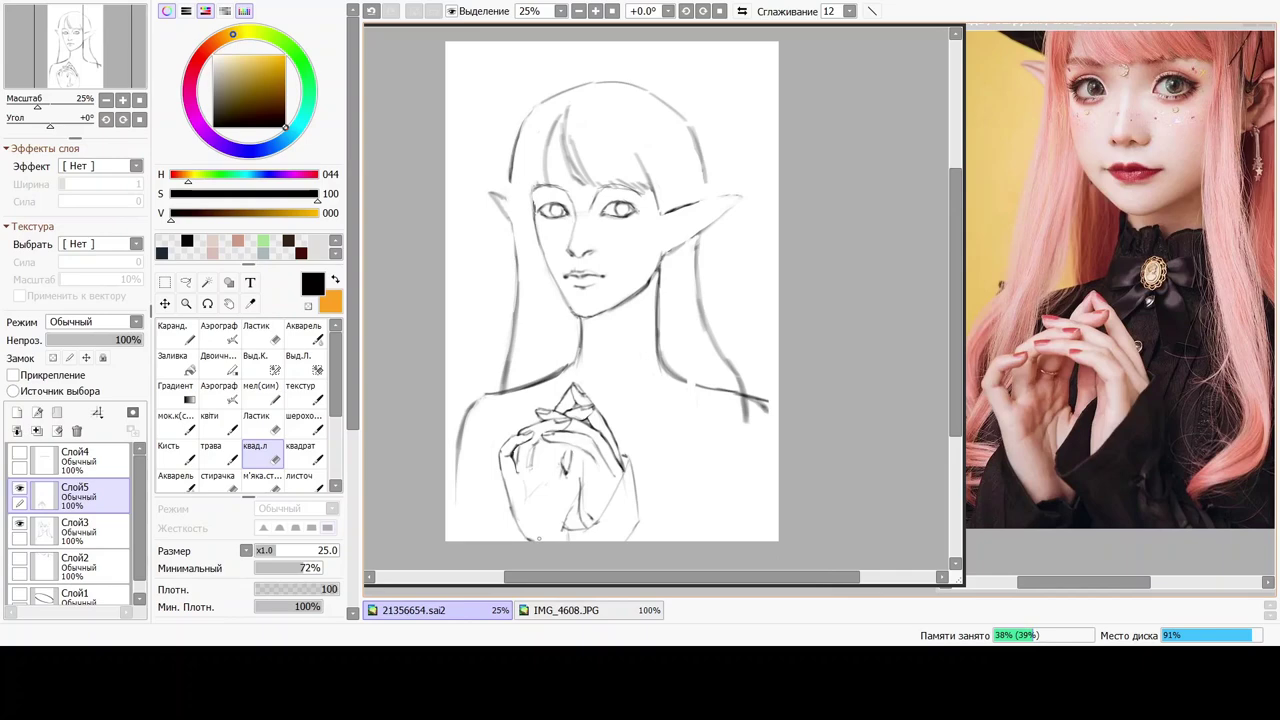
pyautogui.scroll(1, 538, 538)
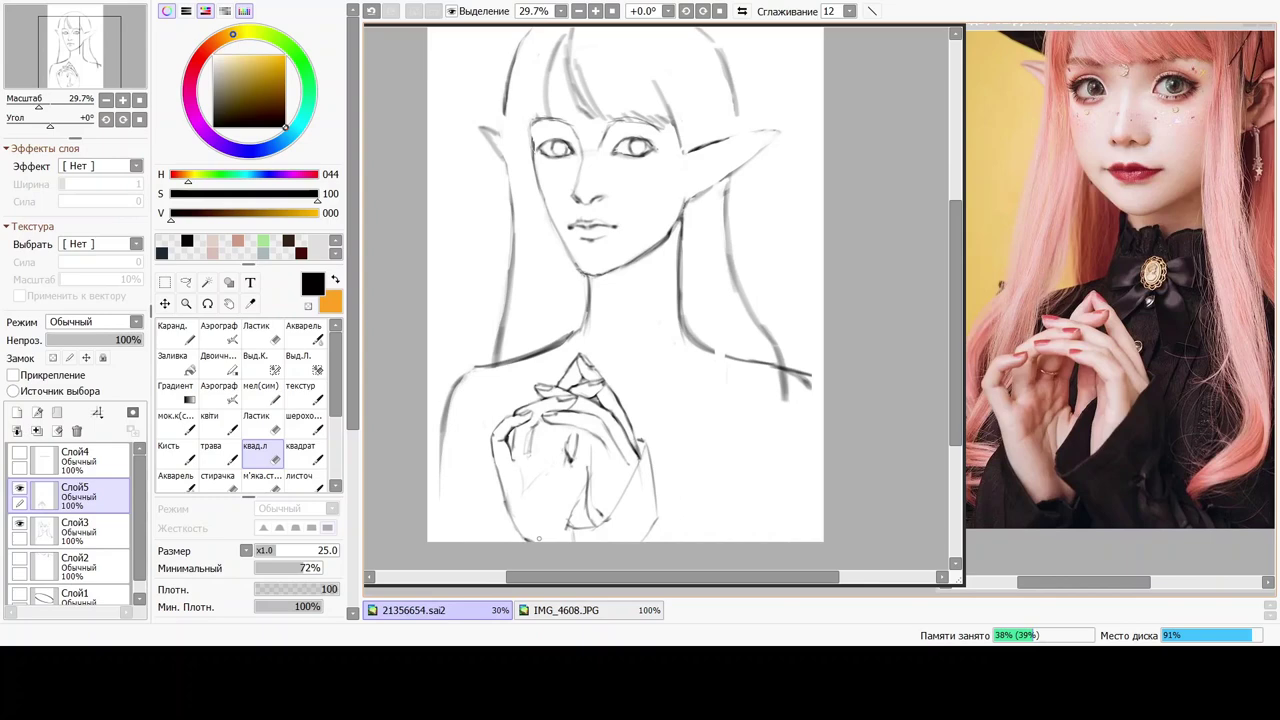
# Move the hands sketch on layer Слой5 slightly upward with a free transform.
pyautogui.hotkey('ctrl', 't')
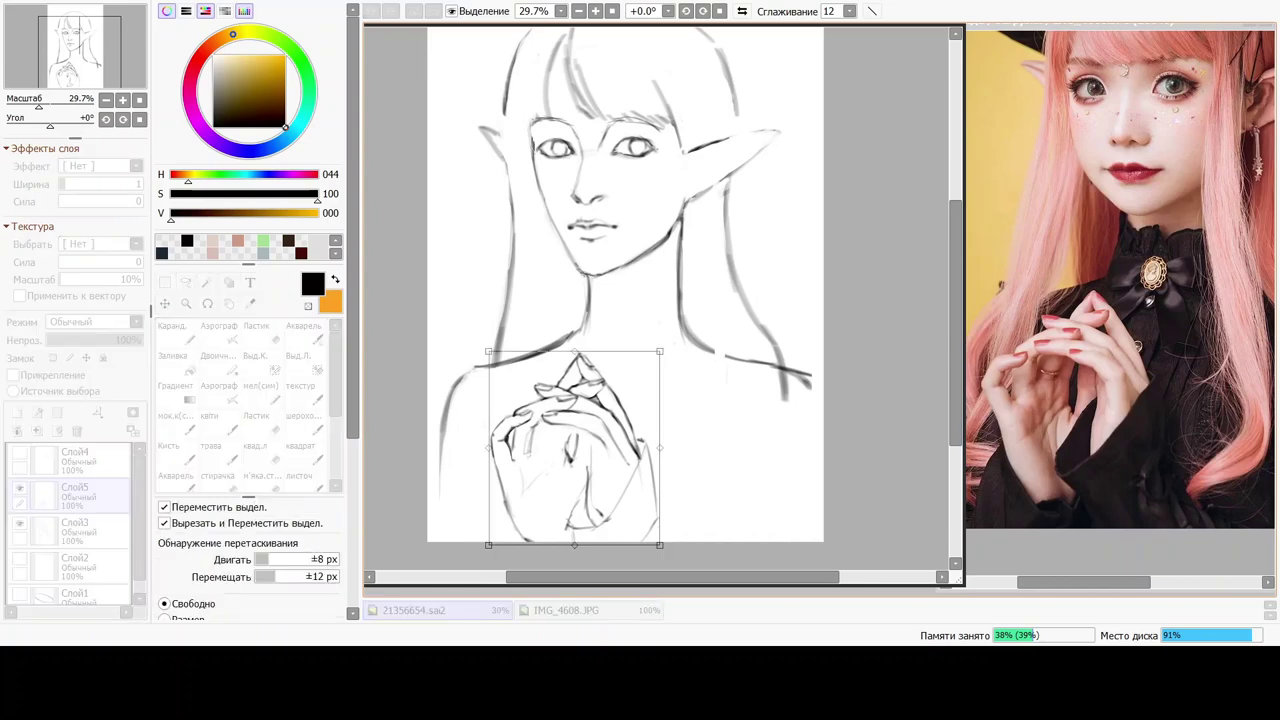
pyautogui.moveTo(574, 448); pyautogui.dragTo(570, 437)
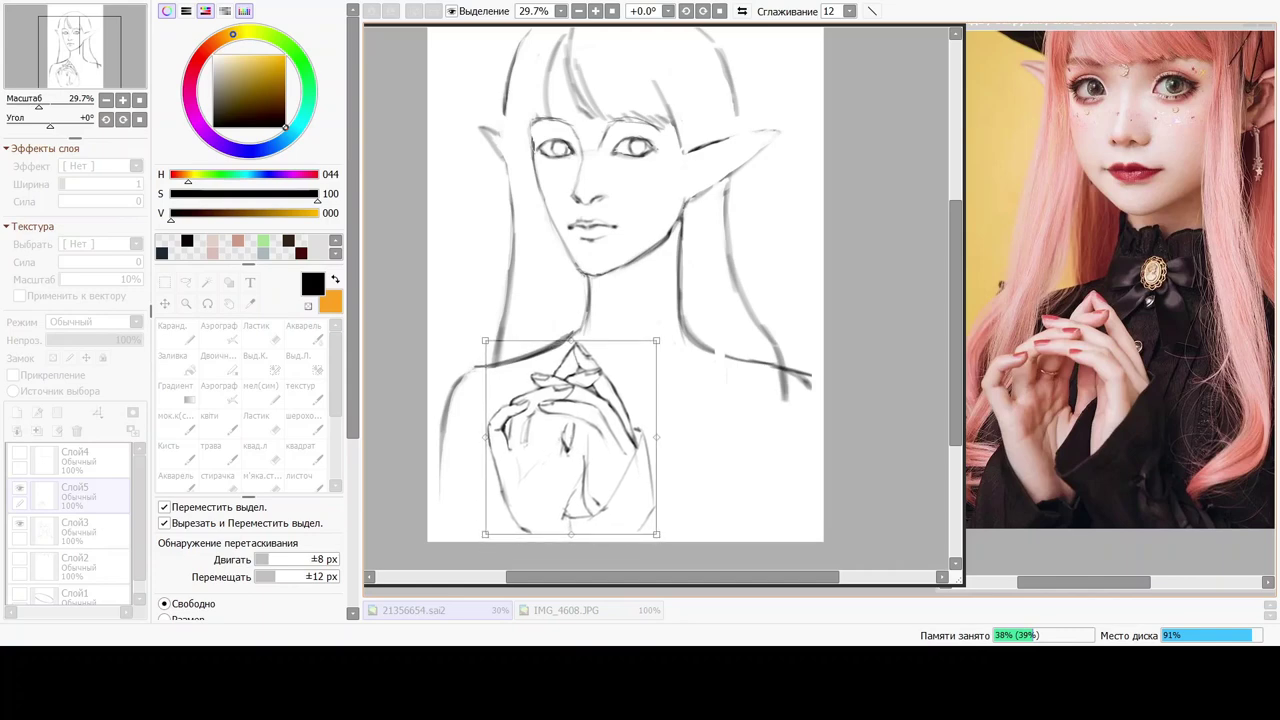
pyautogui.press('Return')
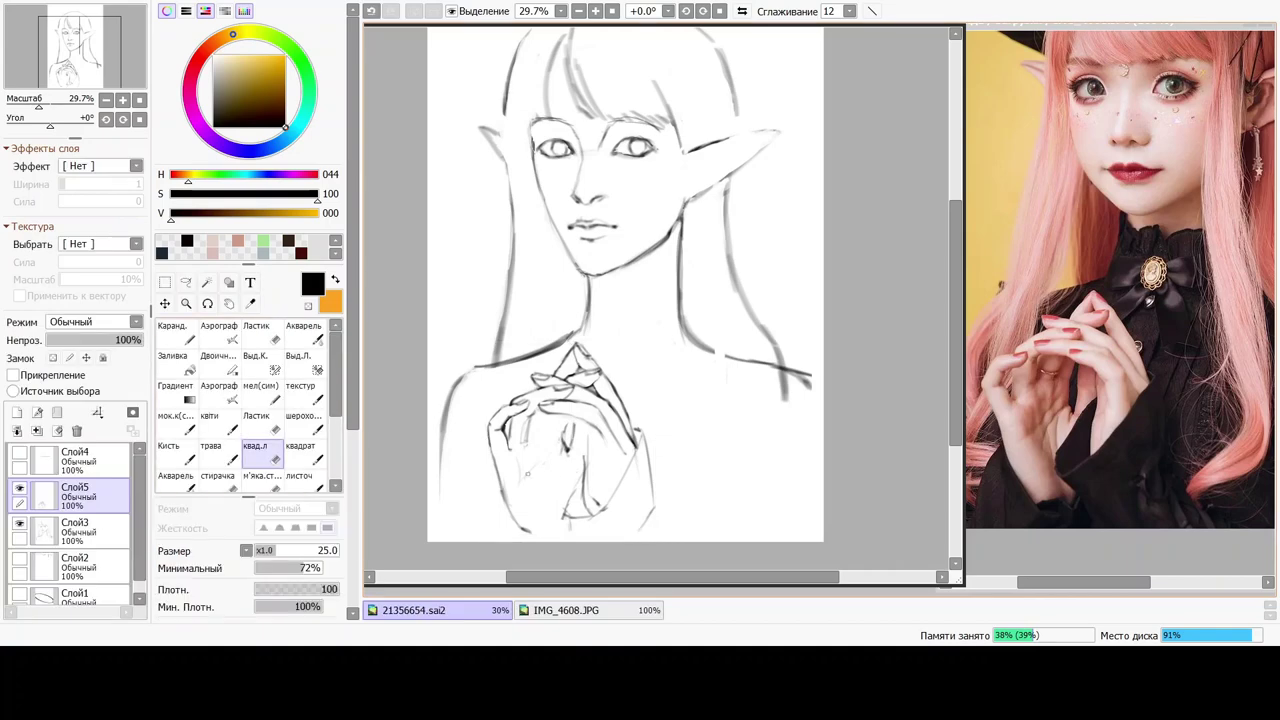
# Move the figure sketch on layer Слой3 slightly upward with a free transform.
pyautogui.click(85, 531)
pyautogui.hotkey('ctrl', 't')
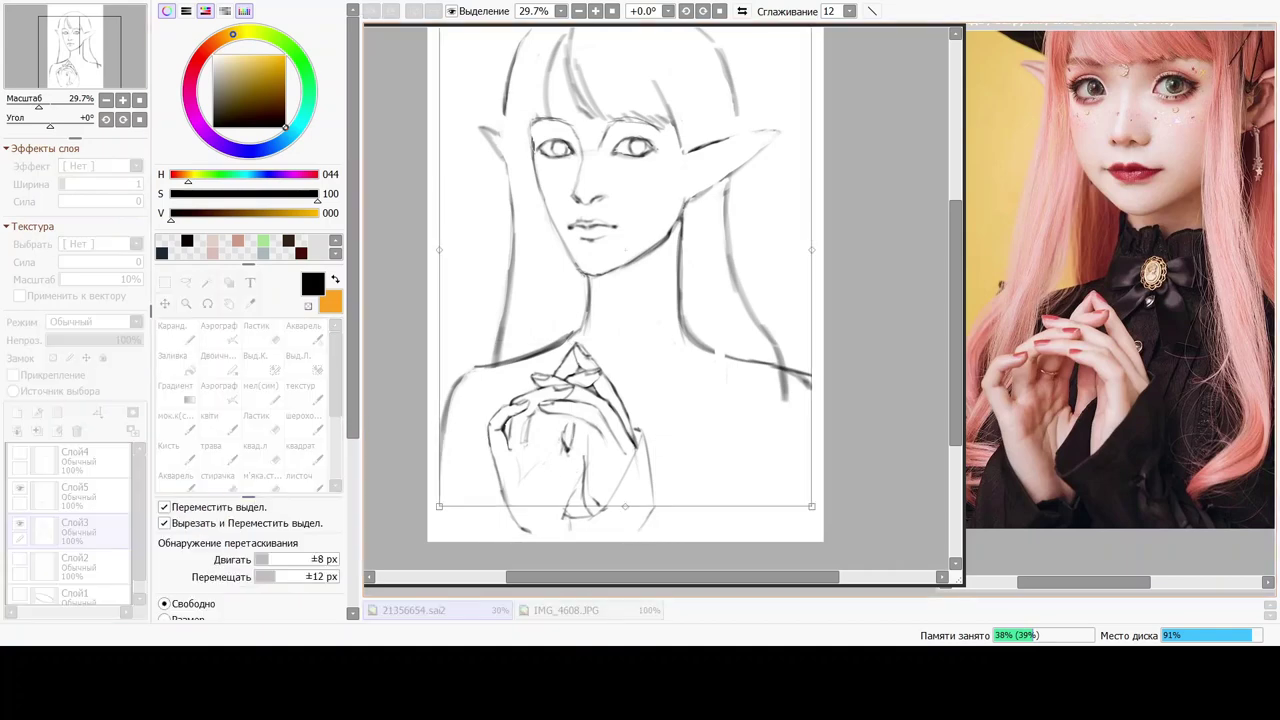
pyautogui.moveTo(625, 250); pyautogui.dragTo(622, 240)
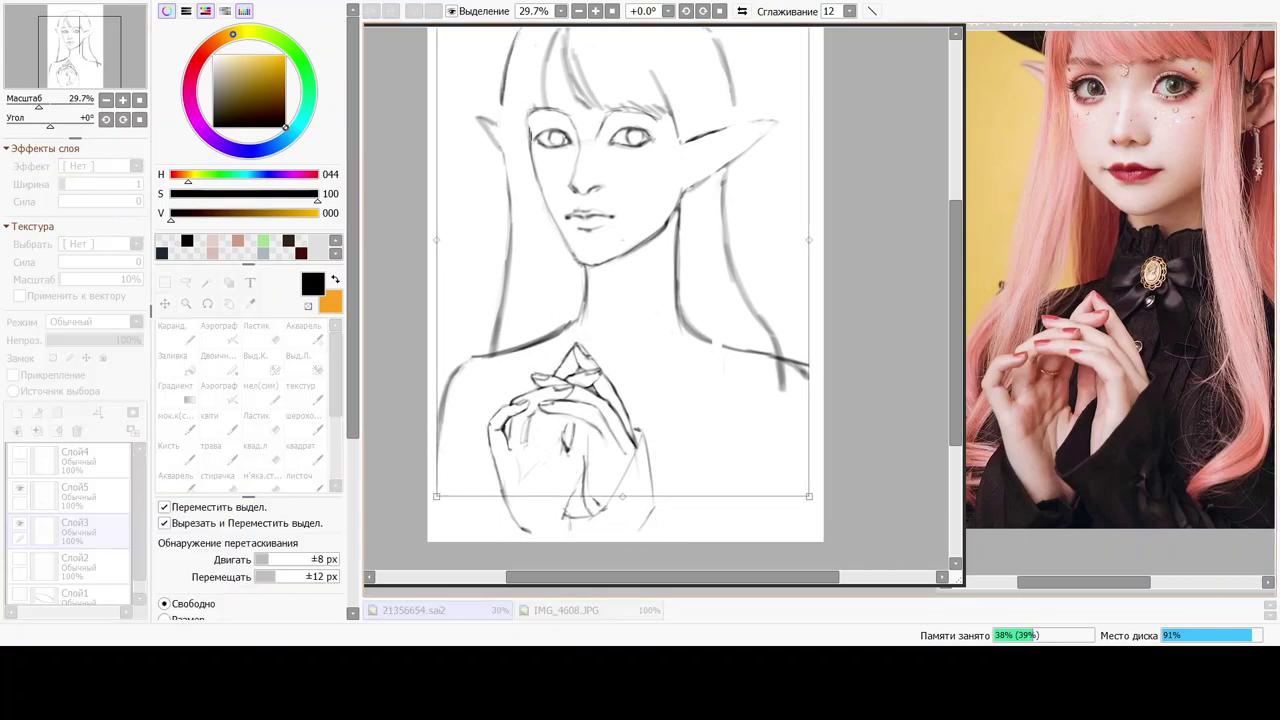
pyautogui.click(578, 11)
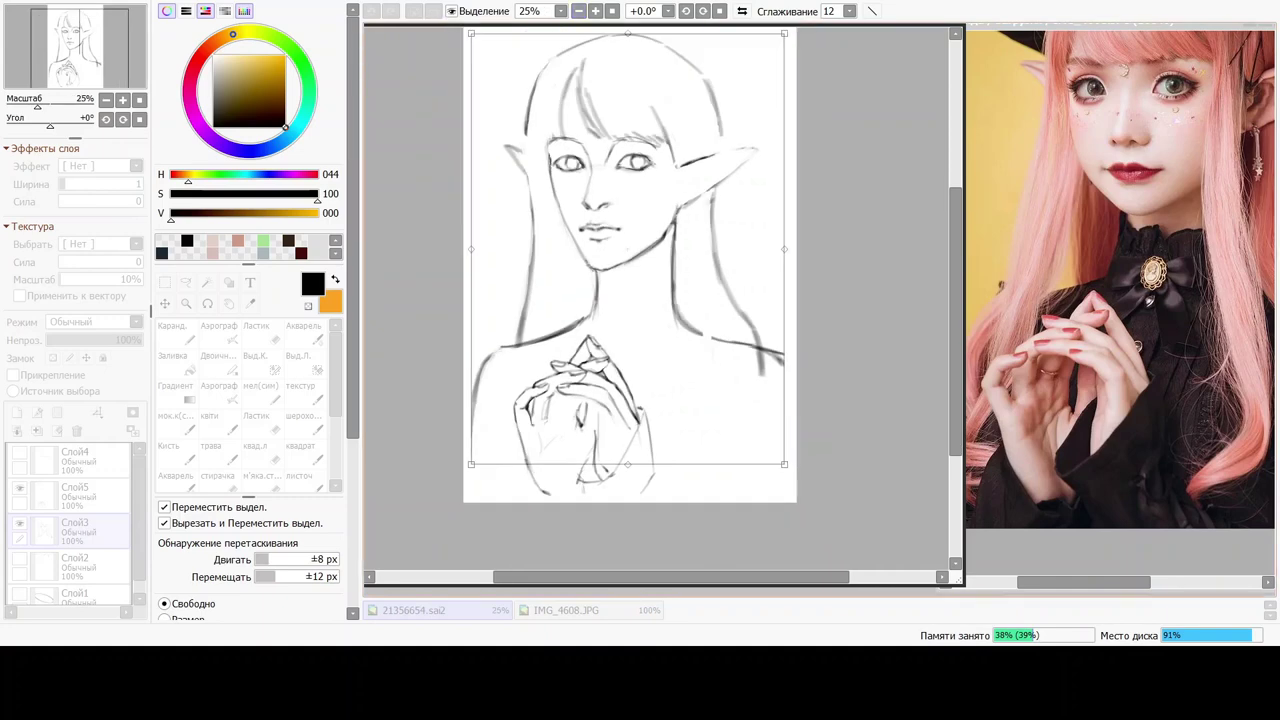
pyautogui.moveTo(628, 249); pyautogui.dragTo(633, 244)
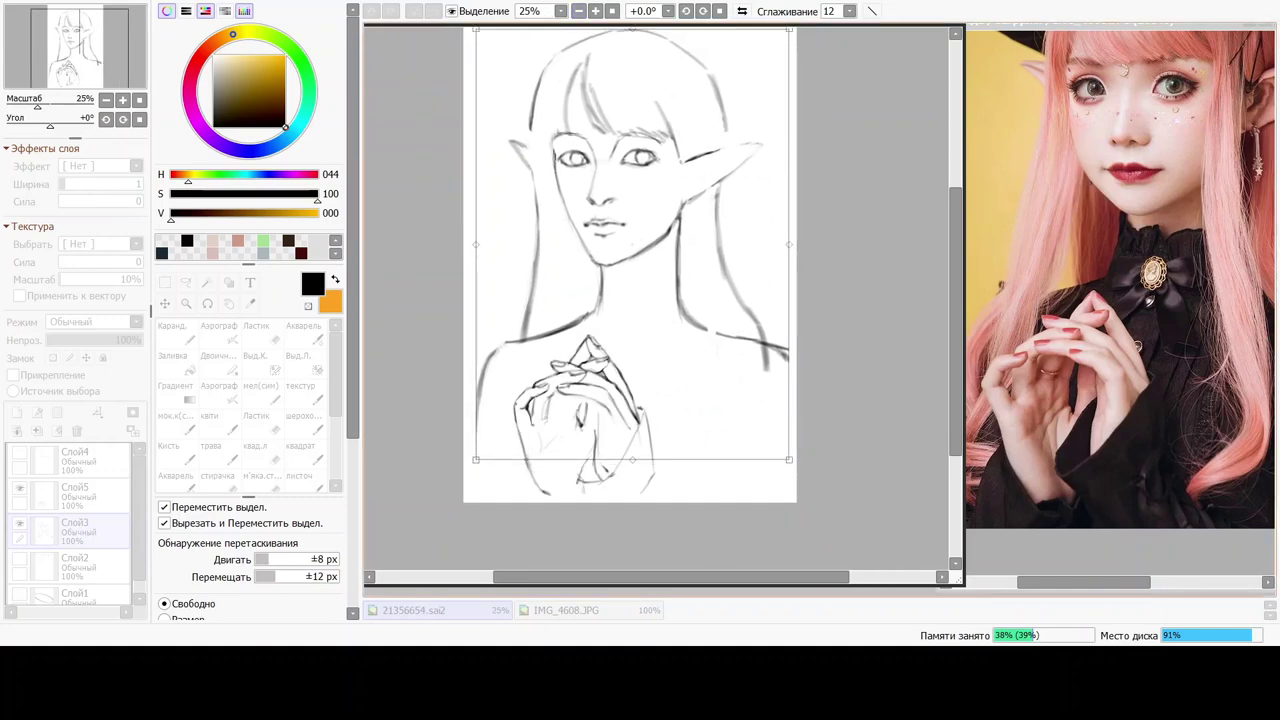
pyautogui.moveTo(632, 244); pyautogui.dragTo(631, 245)
# Stretch the figure slightly toward both side edges and the top of the canvas, and apply the transform.
pyautogui.moveTo(475, 245); pyautogui.dragTo(464, 245)
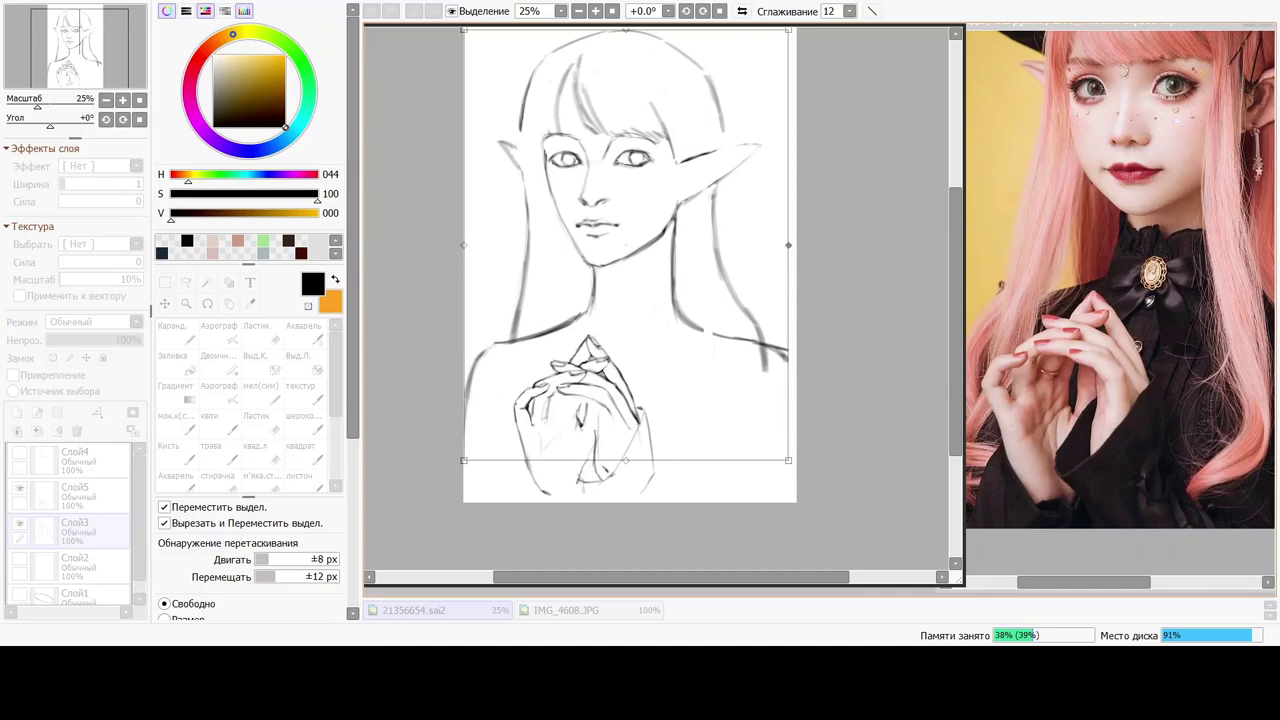
pyautogui.moveTo(955, 321); pyautogui.dragTo(955, 302)
pyautogui.moveTo(464, 284); pyautogui.dragTo(467, 284)
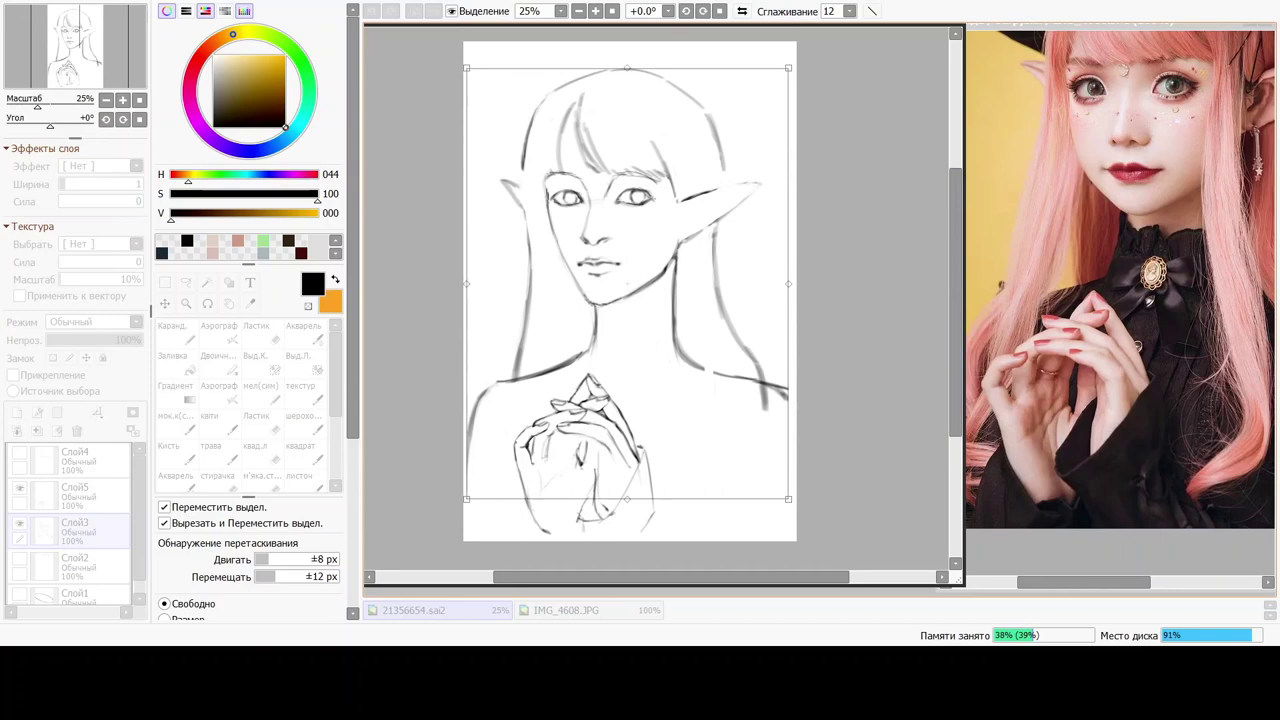
pyautogui.moveTo(788, 284); pyautogui.dragTo(792, 284)
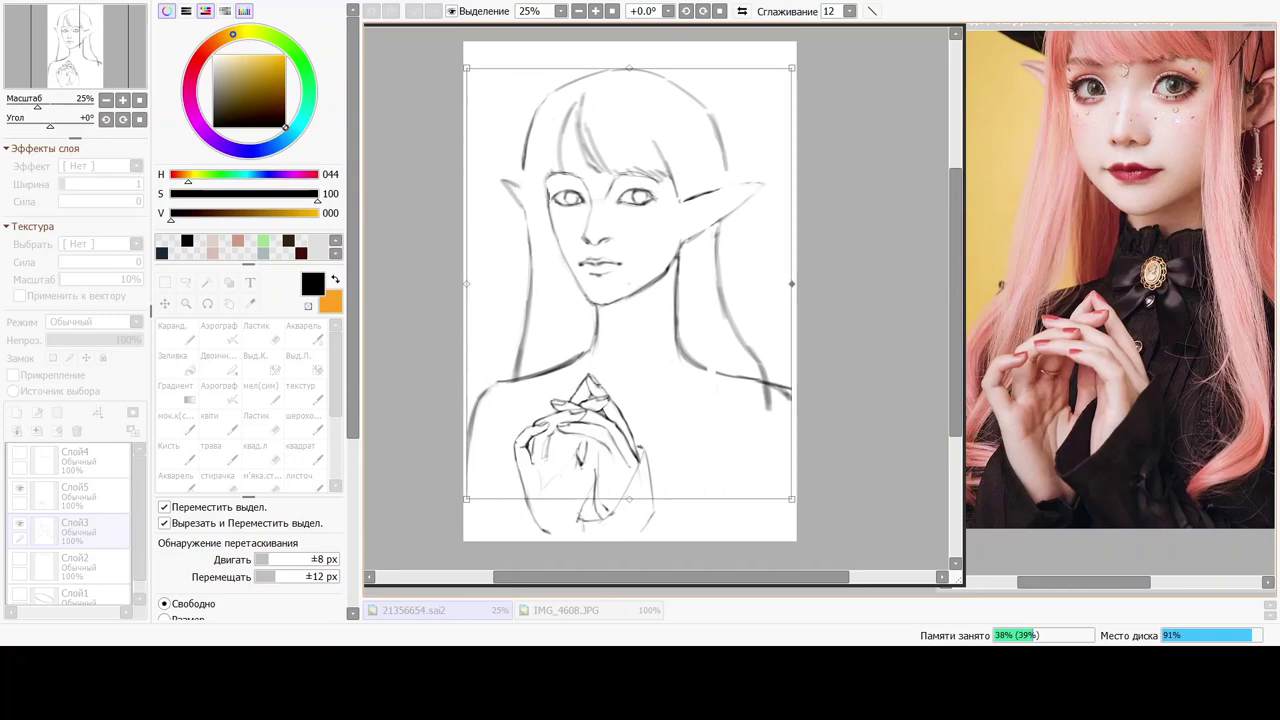
pyautogui.moveTo(629, 68); pyautogui.dragTo(629, 61)
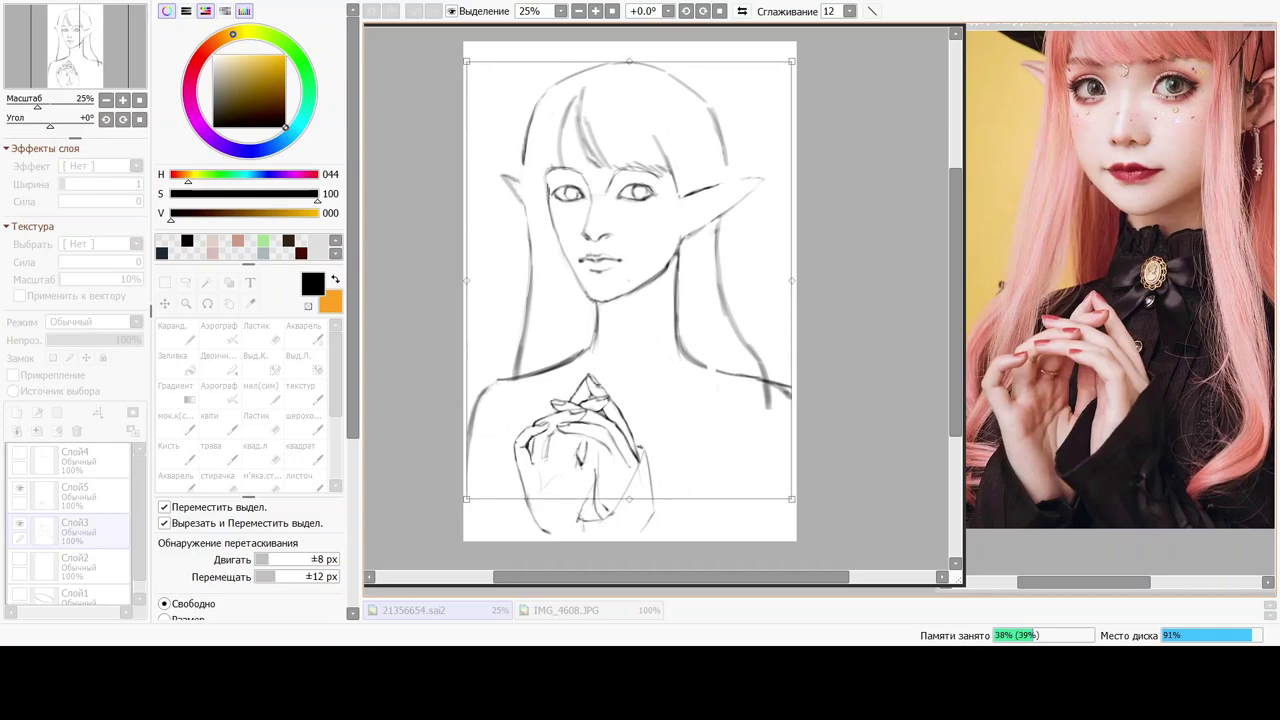
pyautogui.press('Return')
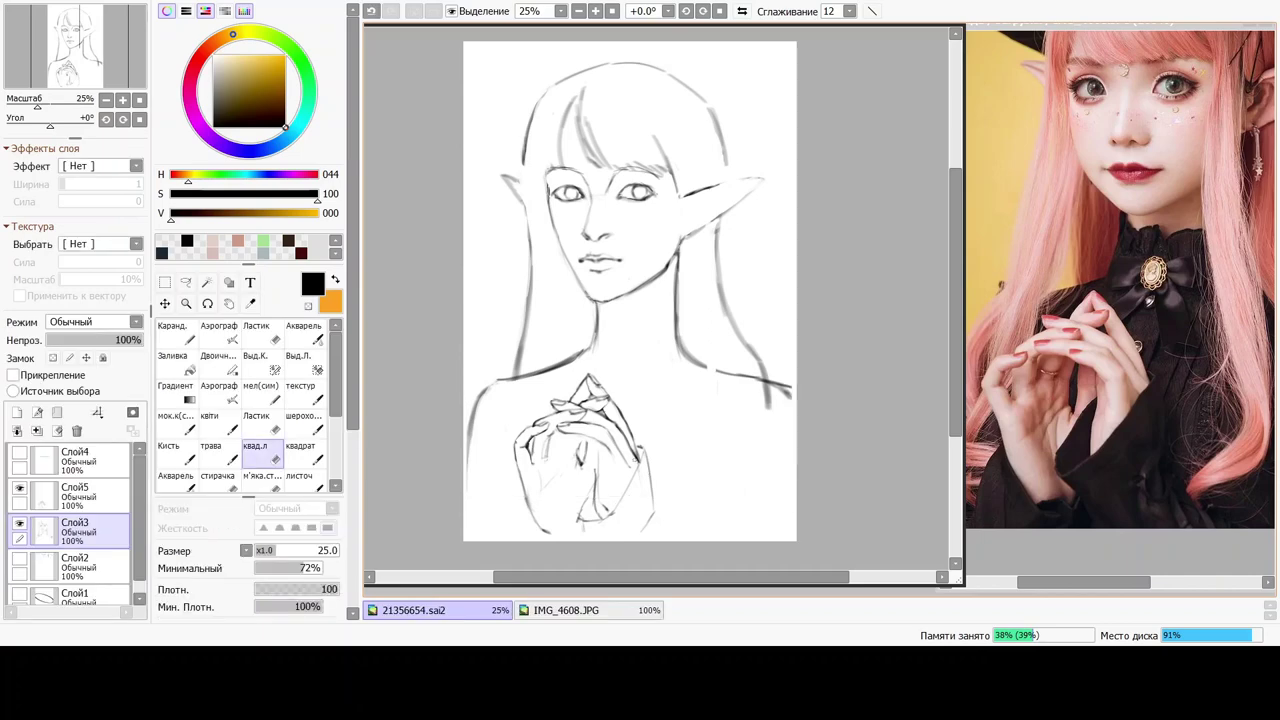
# On layer Слой5, redraw the first hand's short inner finger line below the fingertips and erase the doubled strokes beside it.
pyautogui.scroll(3, 602, 145)
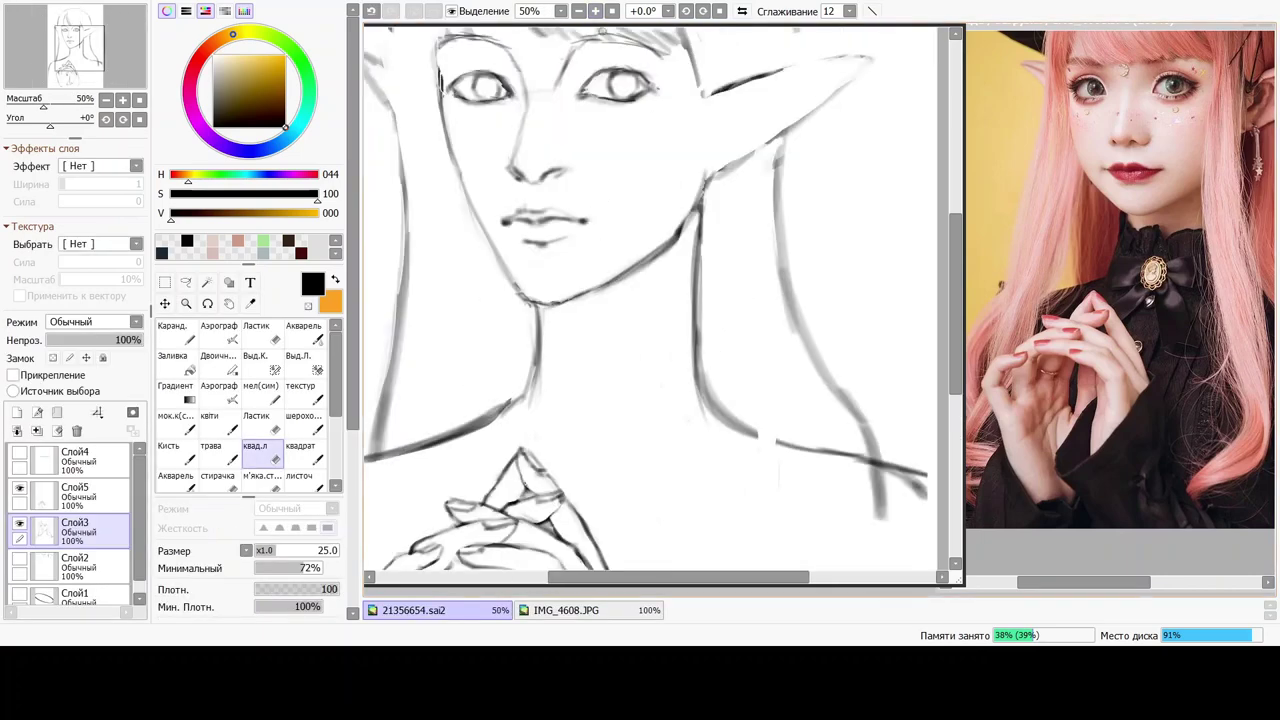
pyautogui.moveTo(519, 311); pyautogui.dragTo(612, 73)
pyautogui.click(110, 494)
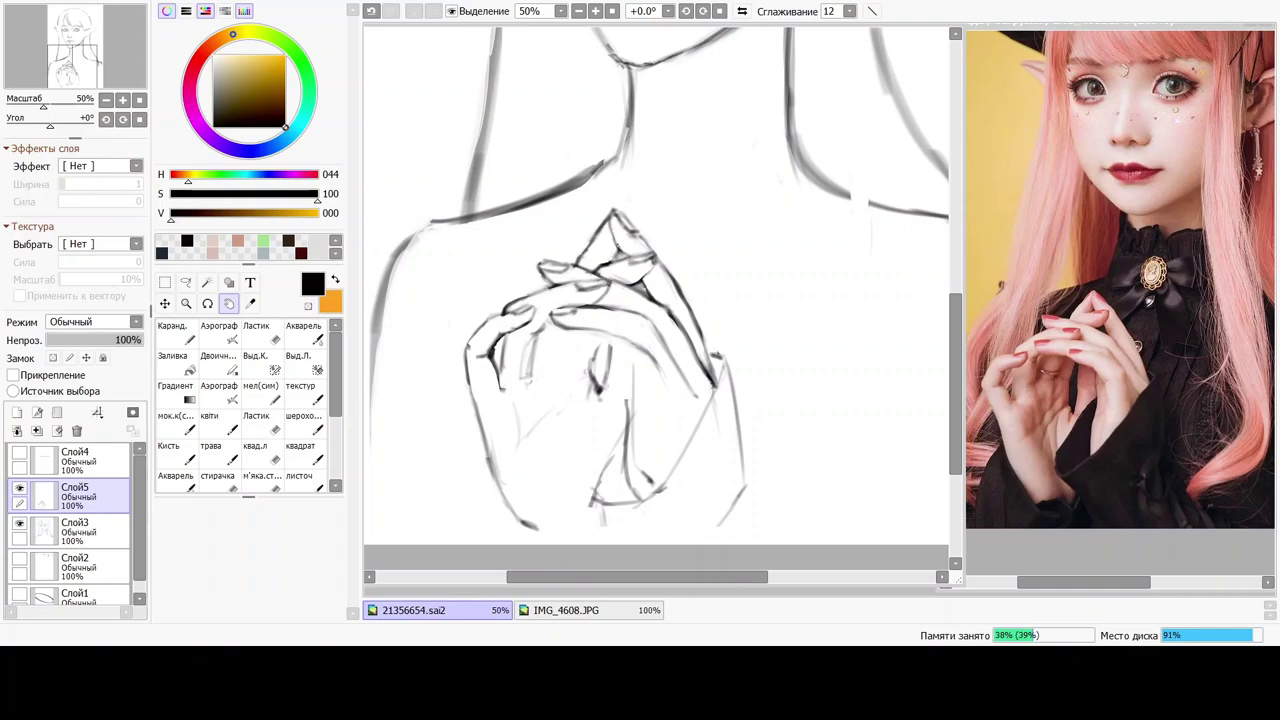
pyautogui.click(303, 336)
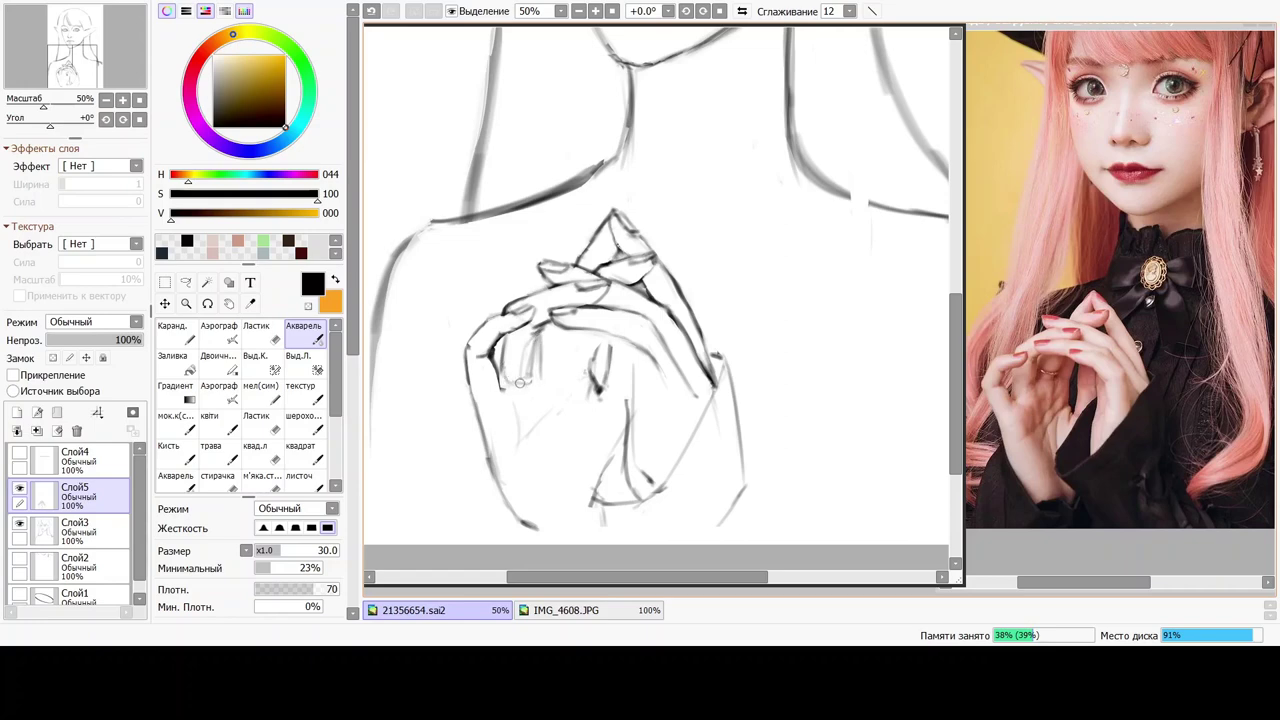
pyautogui.moveTo(541, 336)
pyautogui.mouseDown()
pyautogui.moveTo(531, 381)
pyautogui.moveTo(530, 339)
pyautogui.moveTo(543, 376)
pyautogui.mouseUp()
pyautogui.click(262, 453)
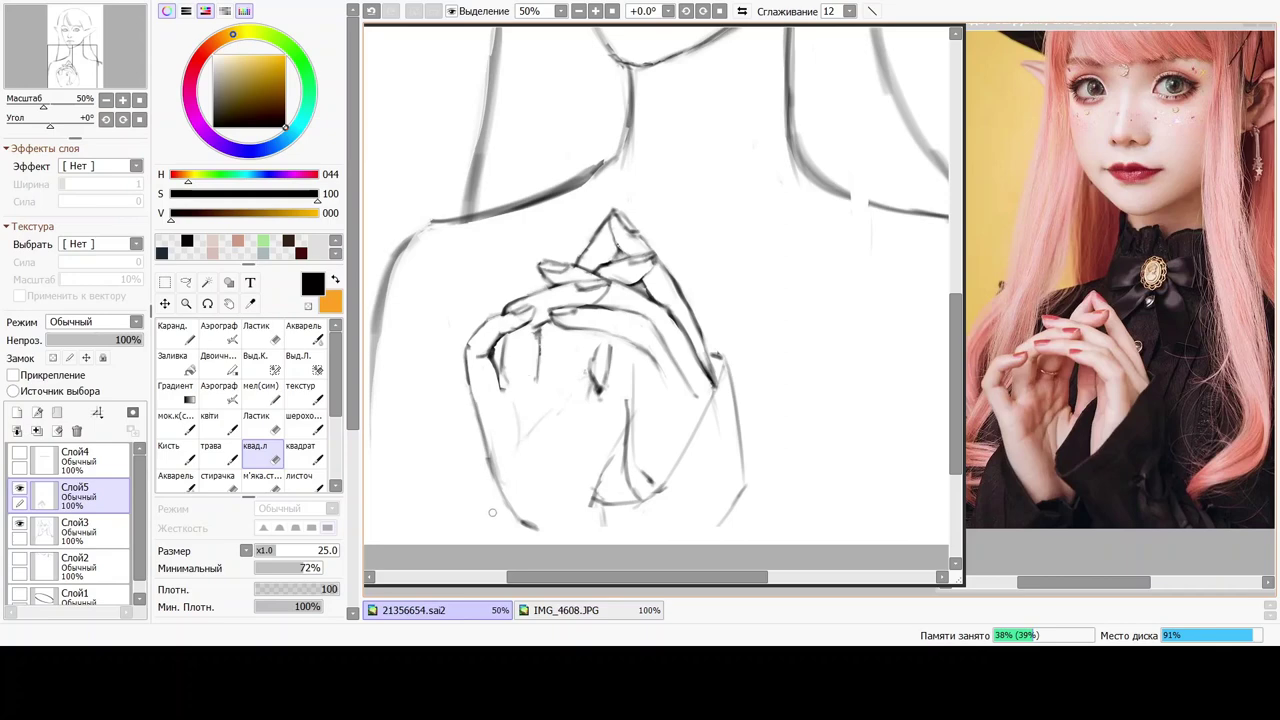
# Retouch the curved contour between the second hand's two fingers and clean its edge toward the knuckle.
pyautogui.click(303, 332)
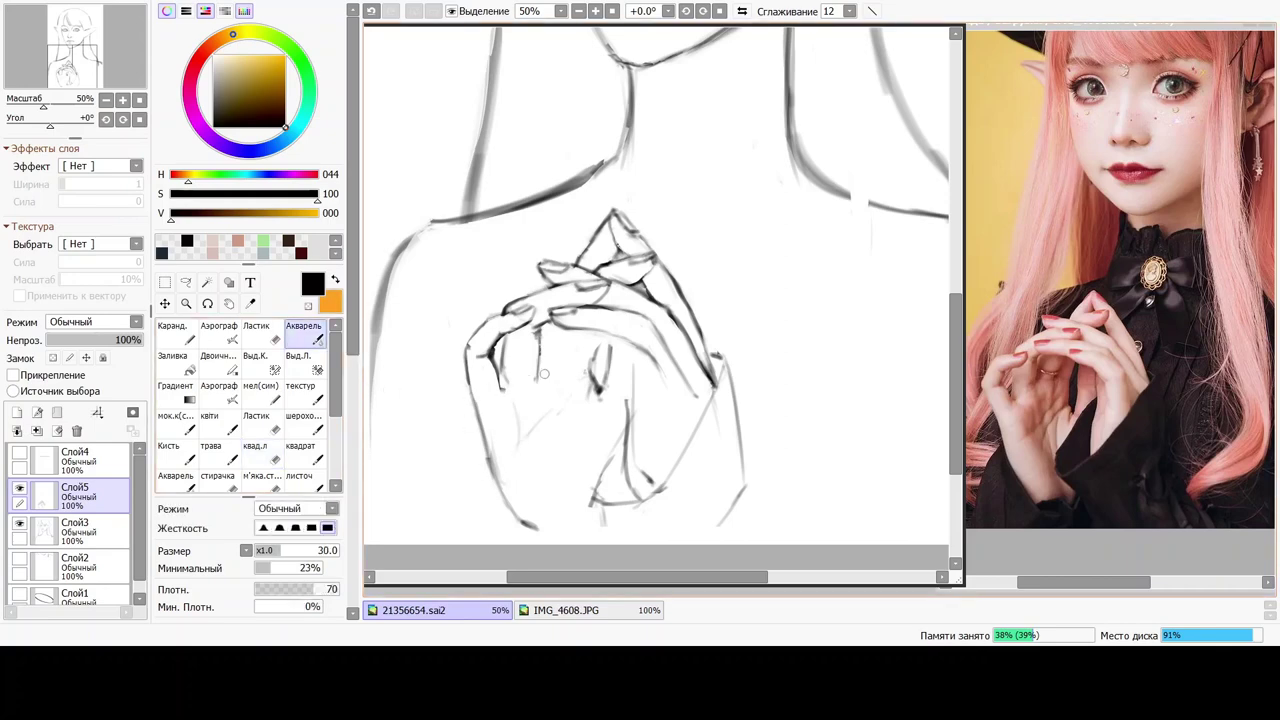
pyautogui.press(']')
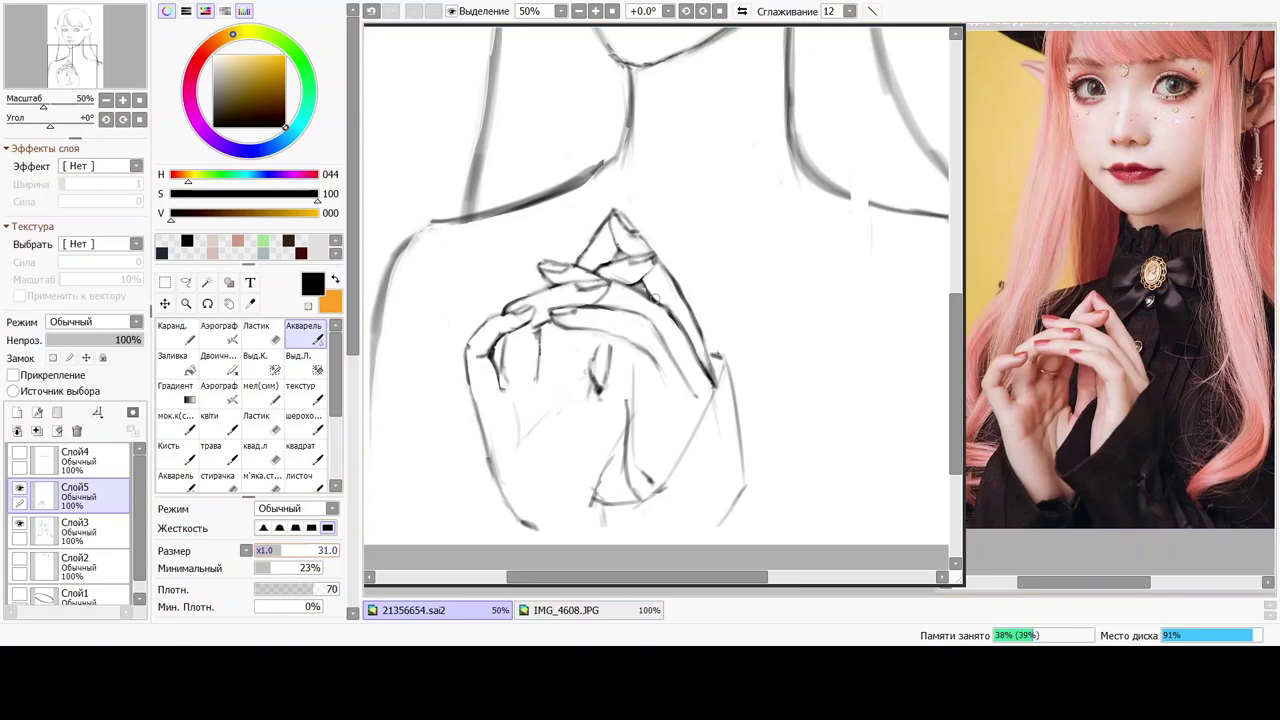
pyautogui.press('[')
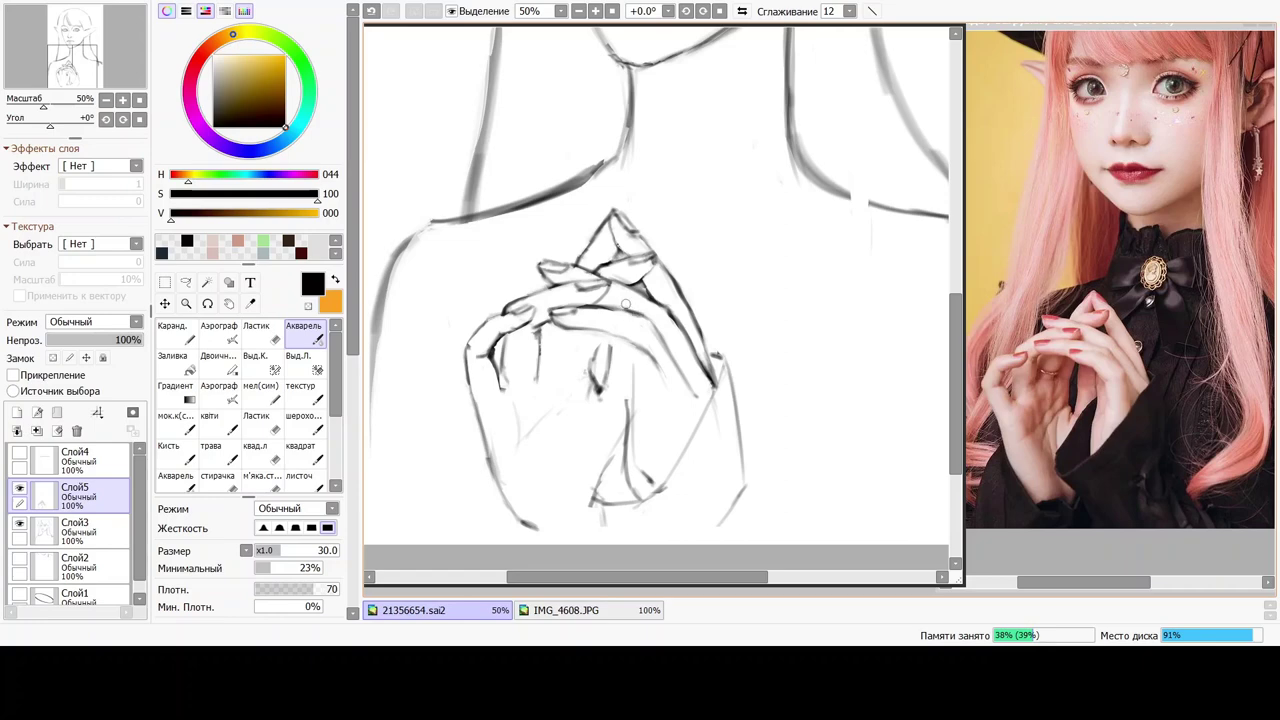
pyautogui.hotkey('ctrl', 'z')
pyautogui.moveTo(637, 310); pyautogui.dragTo(655, 322)
pyautogui.click(258, 452)
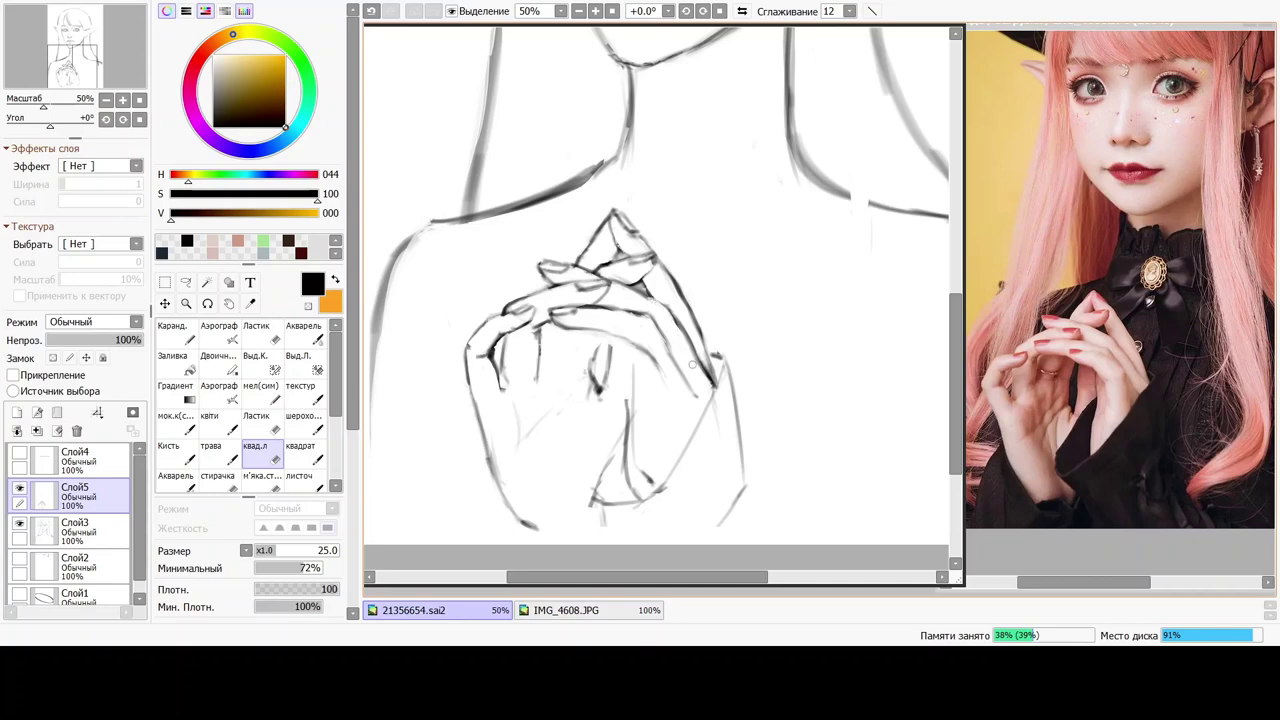
# Reshape the small fingertip that points outward above the first hand, cleaning its outline and redrawing the nail.
pyautogui.press('c')
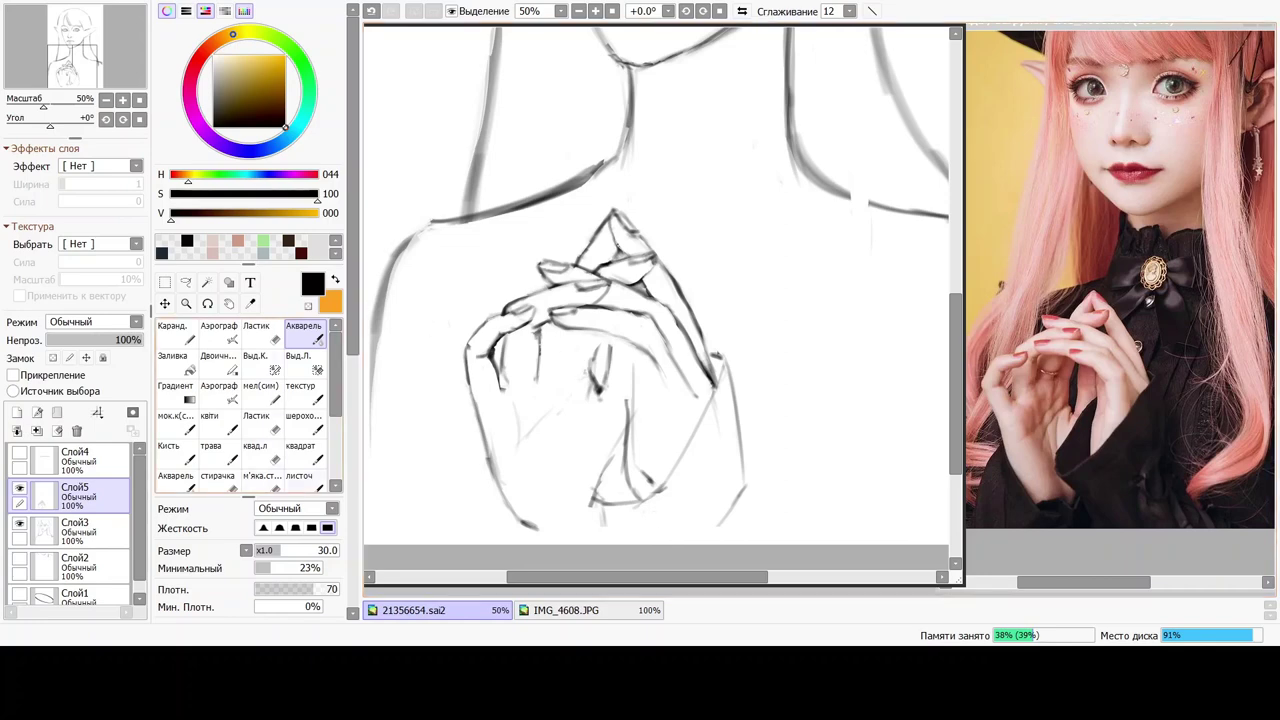
pyautogui.click(304, 452)
pyautogui.click(262, 452)
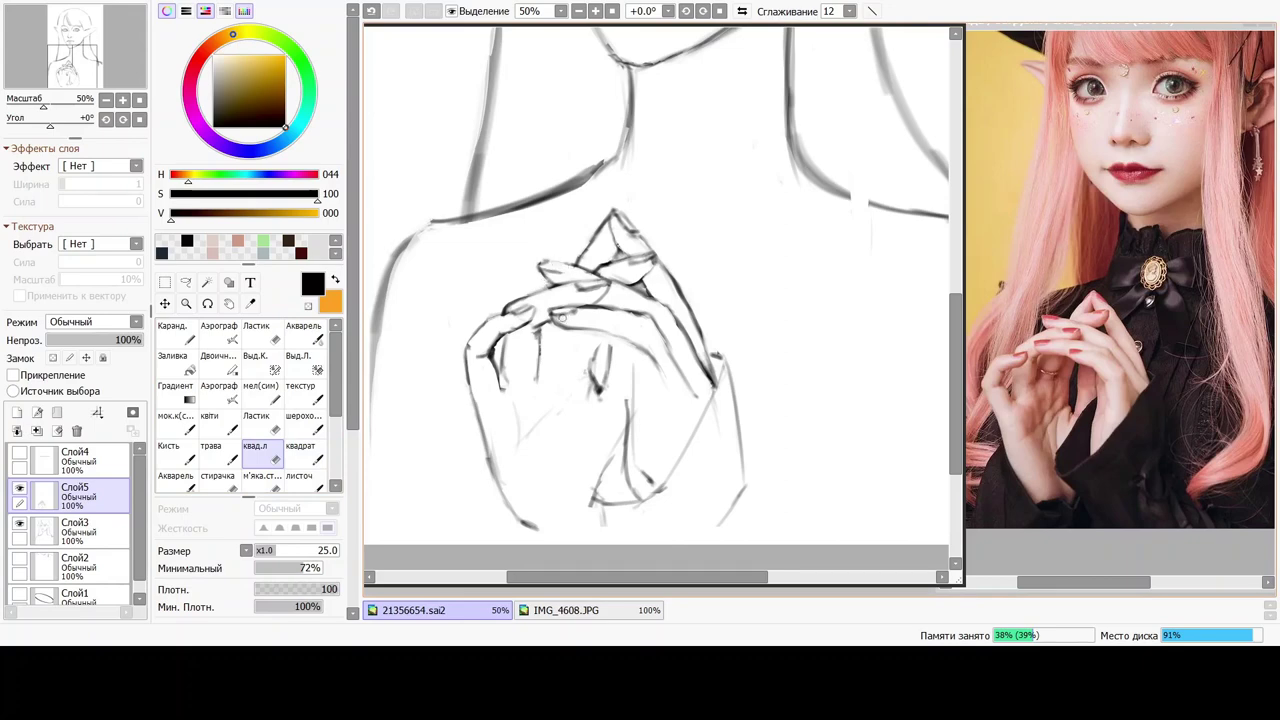
pyautogui.hotkey('ctrl', 'z')
pyautogui.moveTo(569, 267); pyautogui.dragTo(546, 263)
pyautogui.press('c')
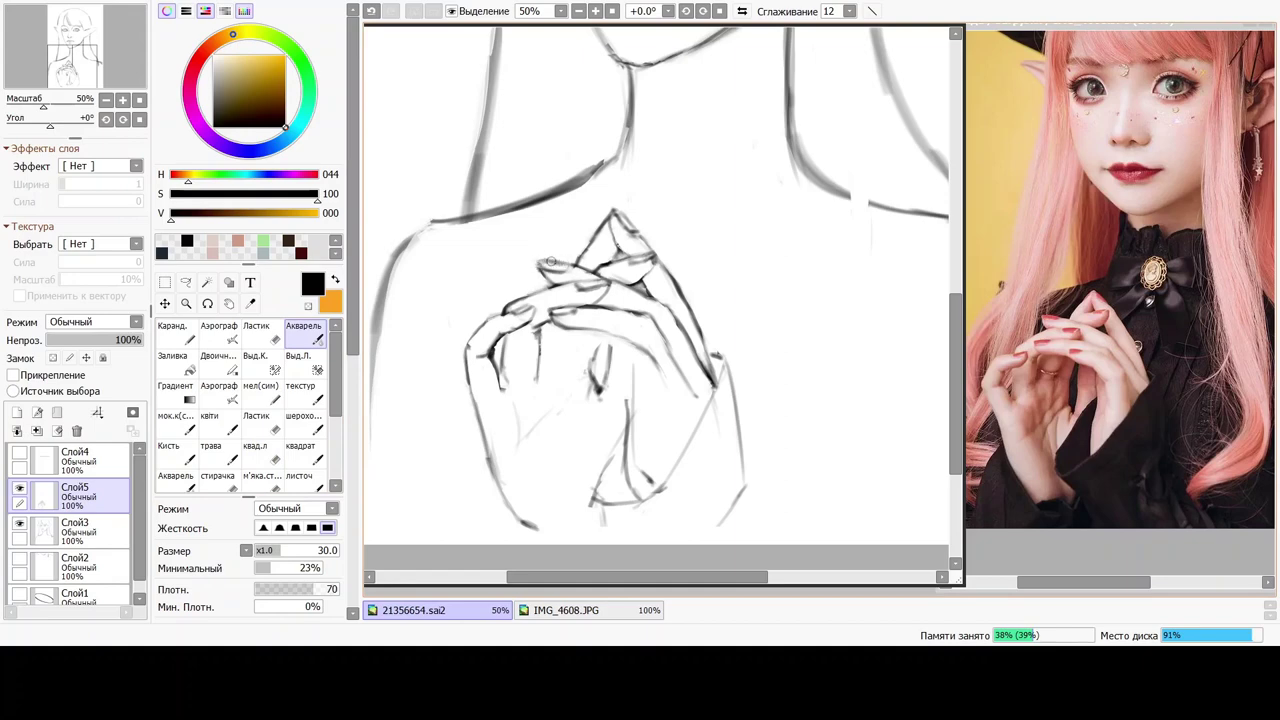
pyautogui.click(255, 452)
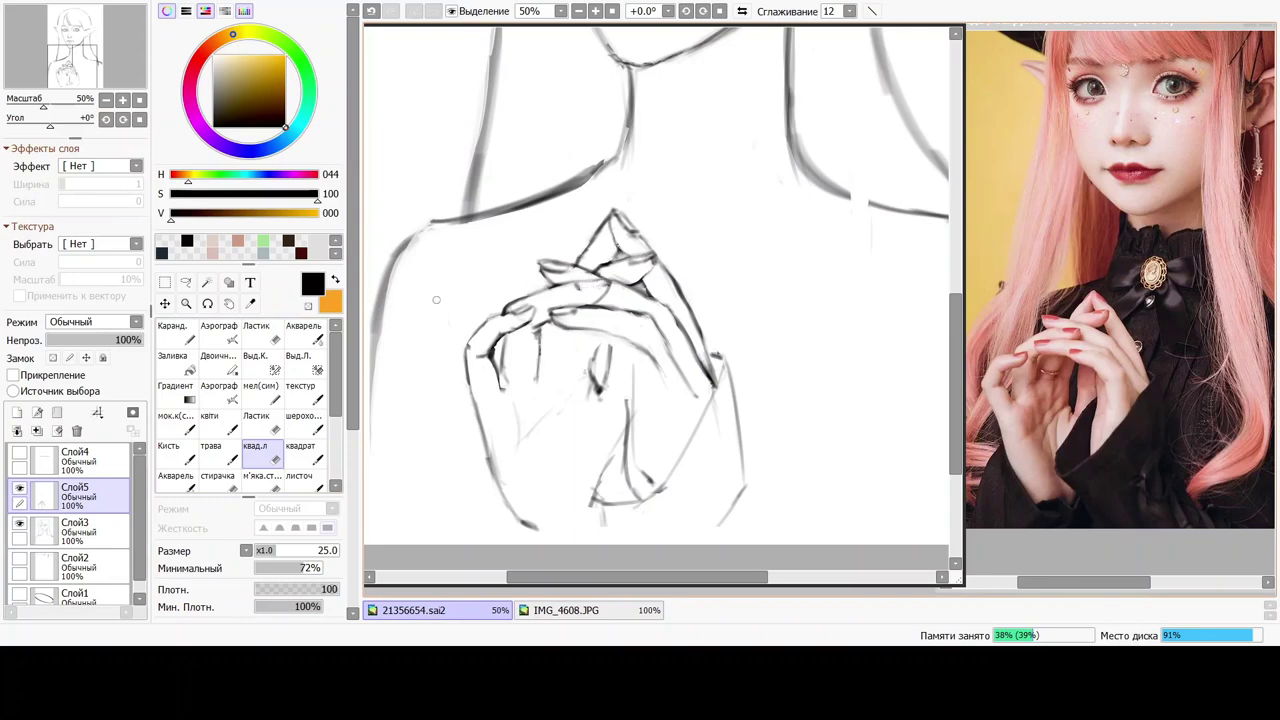
# Draw the nail on the fingertip where the hands cross and strengthen the upper edge of the first hand's finger.
pyautogui.click(305, 333)
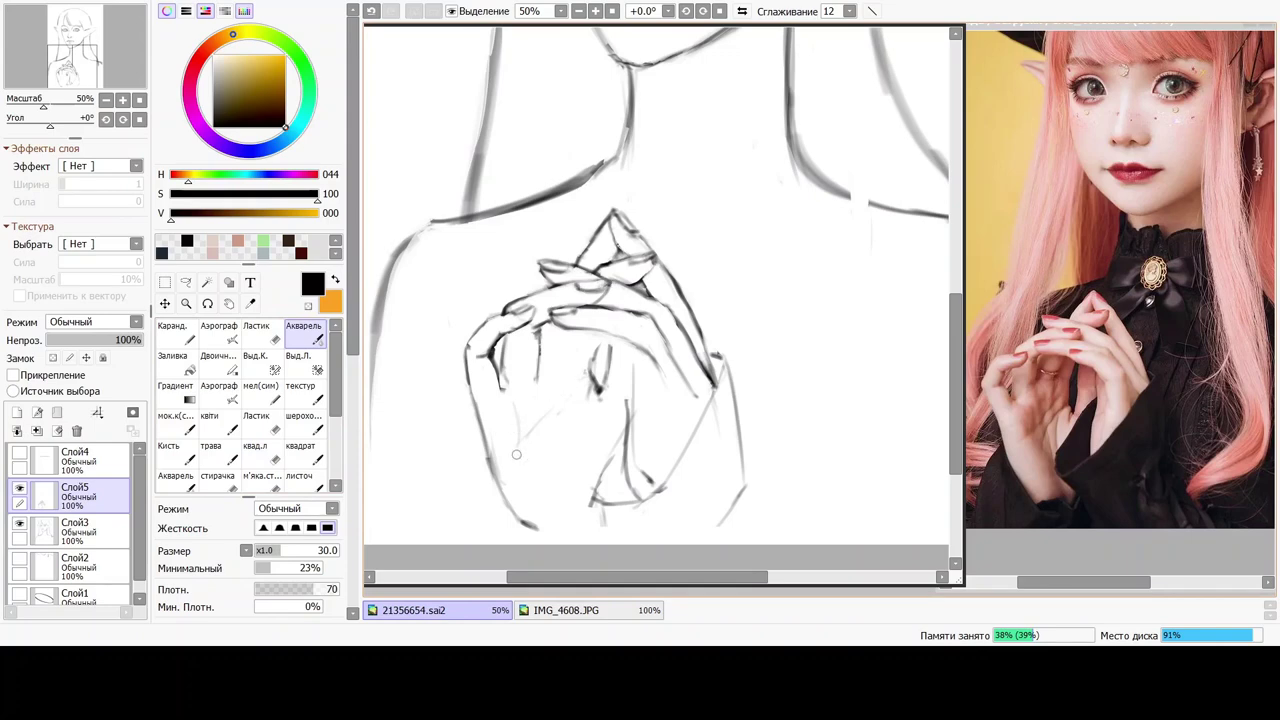
pyautogui.hotkey('ctrl', 'z')
pyautogui.moveTo(582, 292); pyautogui.dragTo(601, 288)
pyautogui.click(255, 452)
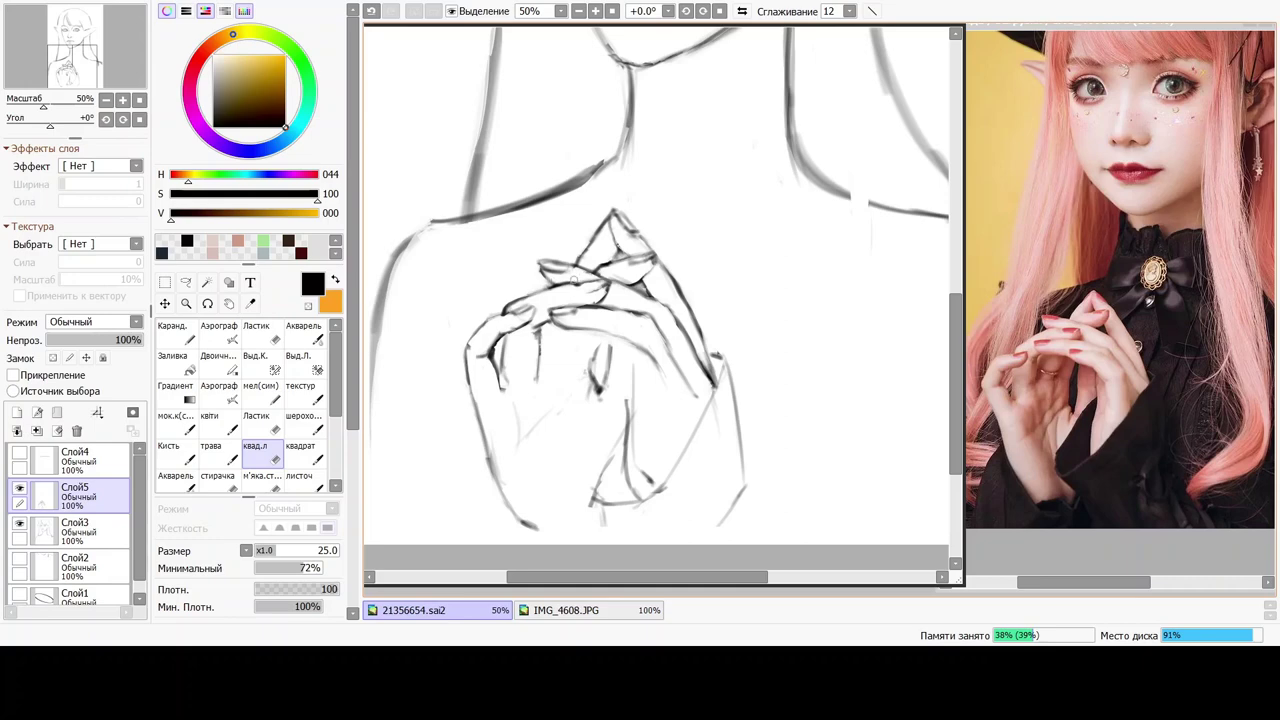
pyautogui.click(304, 334)
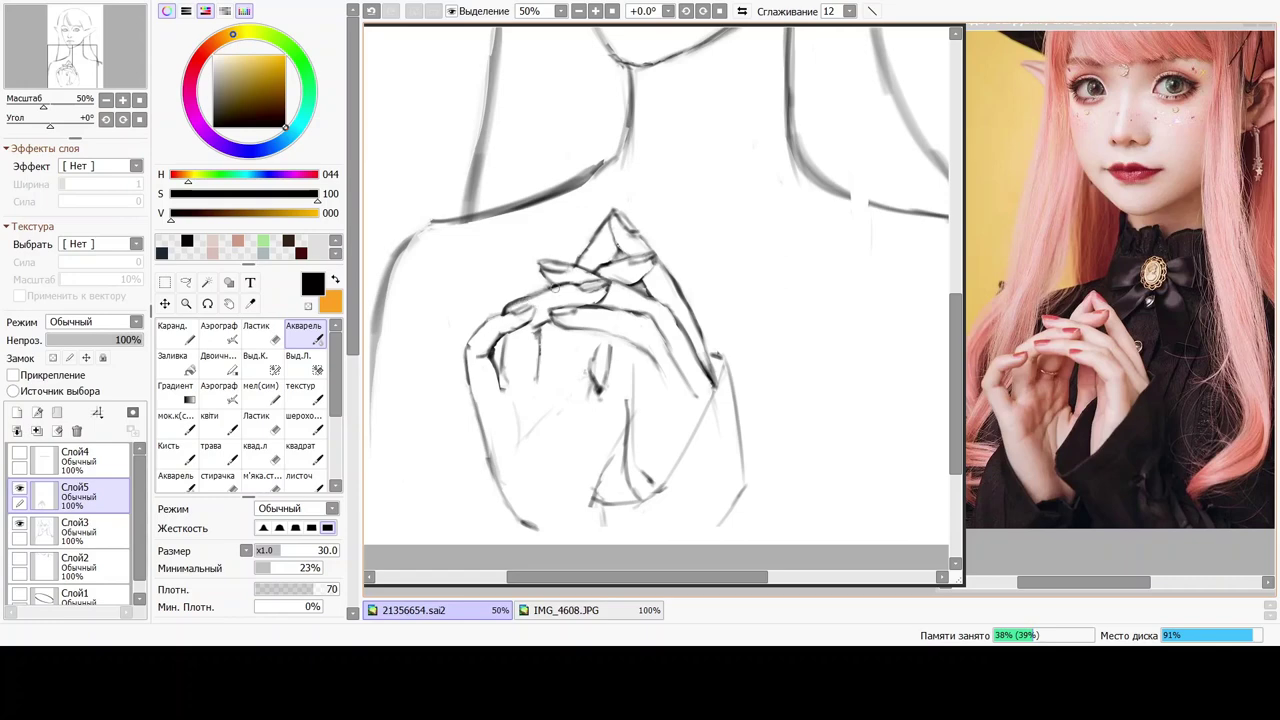
pyautogui.moveTo(503, 310); pyautogui.dragTo(544, 292)
pyautogui.click(255, 452)
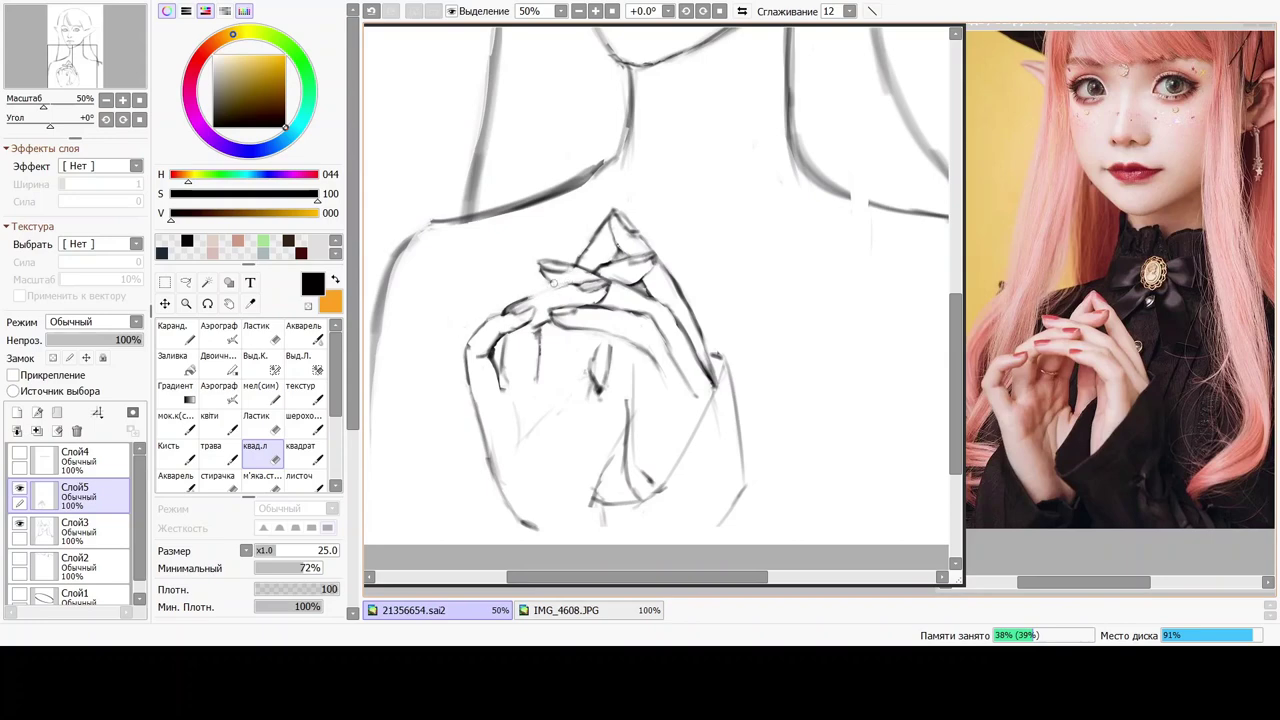
# Refine the first hand's bent finger between its fingertip and knuckle with small brush and eraser touches.
pyautogui.click(304, 334)
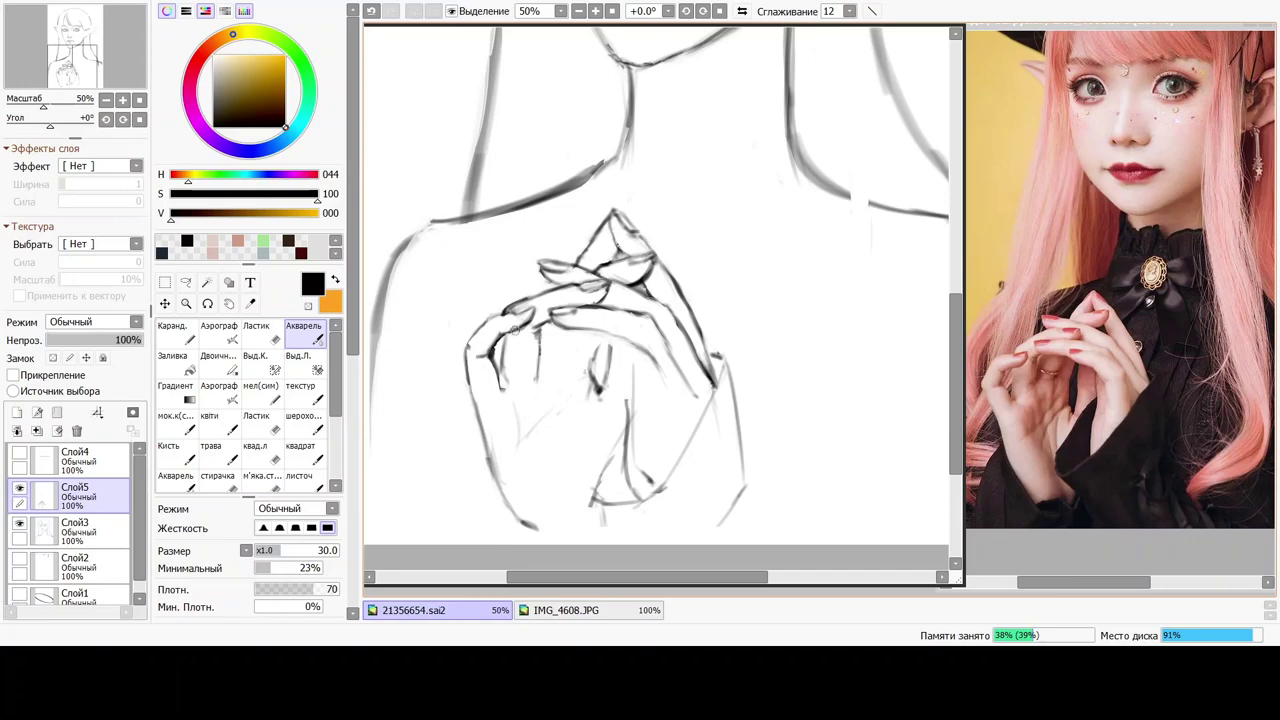
pyautogui.click(262, 453)
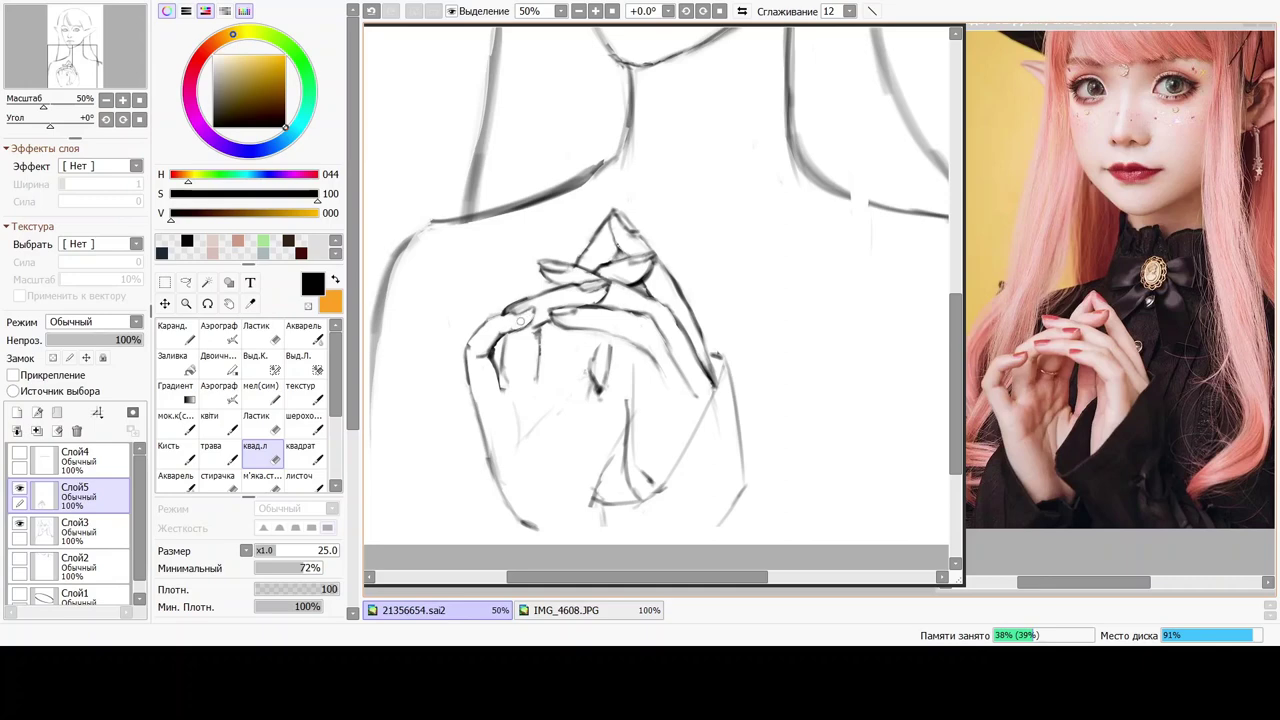
pyautogui.click(303, 333)
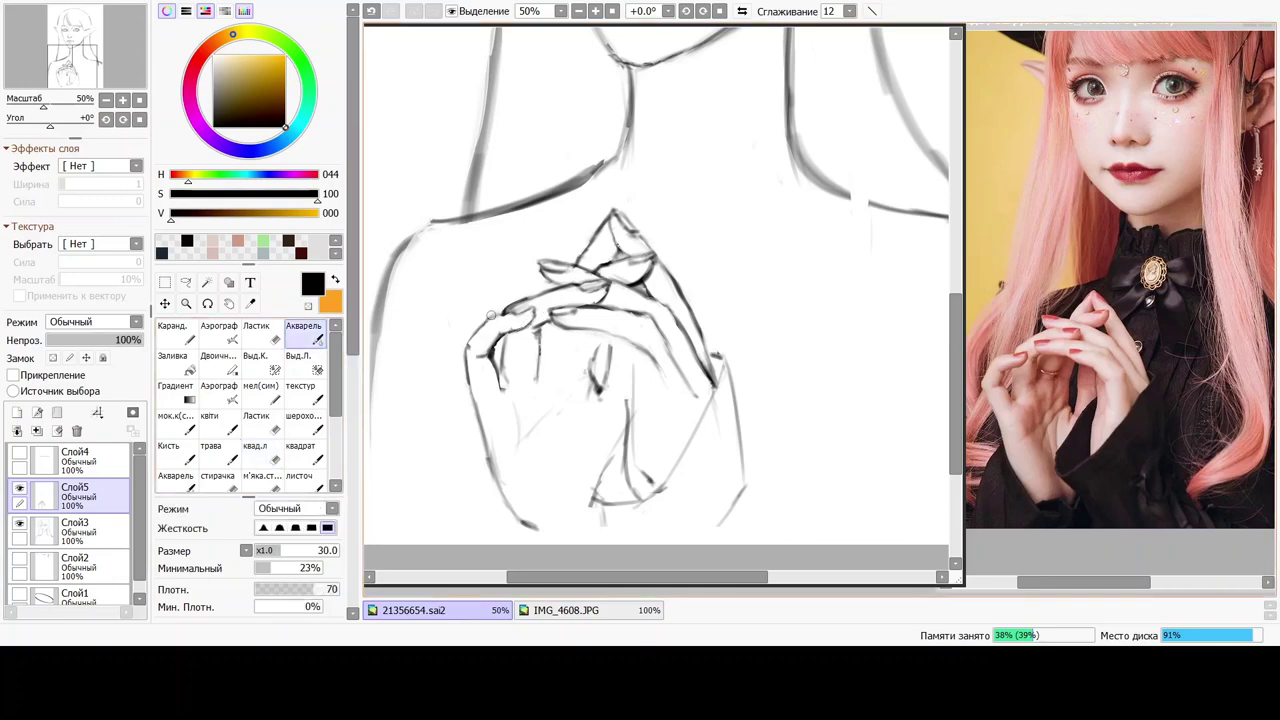
pyautogui.moveTo(483, 323); pyautogui.dragTo(477, 331)
pyautogui.hotkey('ctrl', 'z')
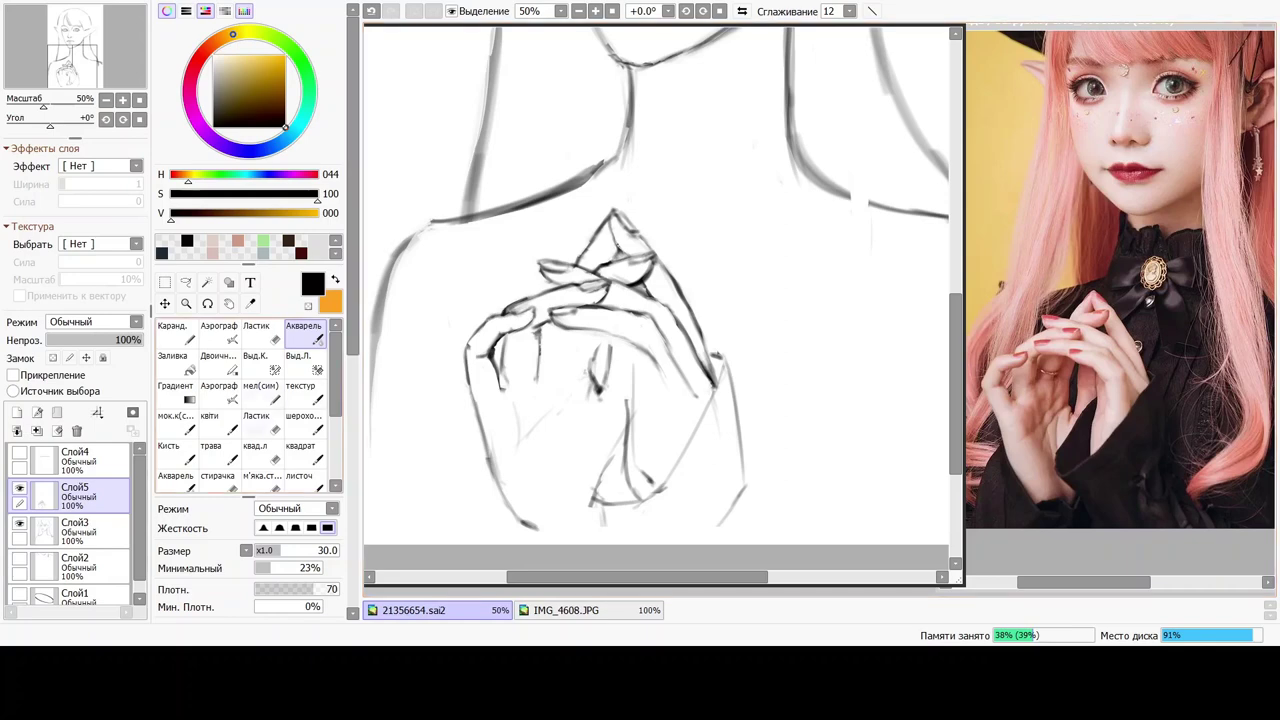
pyautogui.press('e')
# Reduce the quad eraser (квад.л) to size 17 and clean the nail at the first hand's fingertip.
pyautogui.click(256, 450)
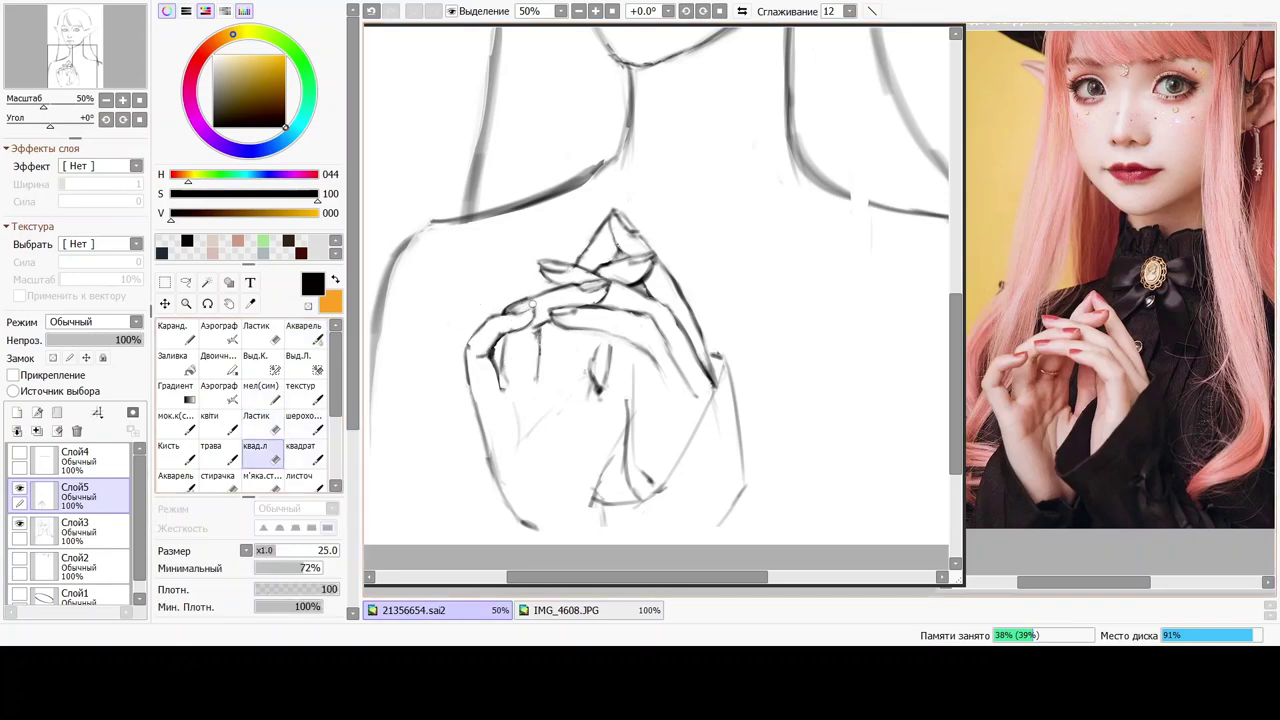
pyautogui.hotkey('ctrl', 'z')
pyautogui.click(269, 550)
pyautogui.moveTo(526, 302); pyautogui.dragTo(516, 308)
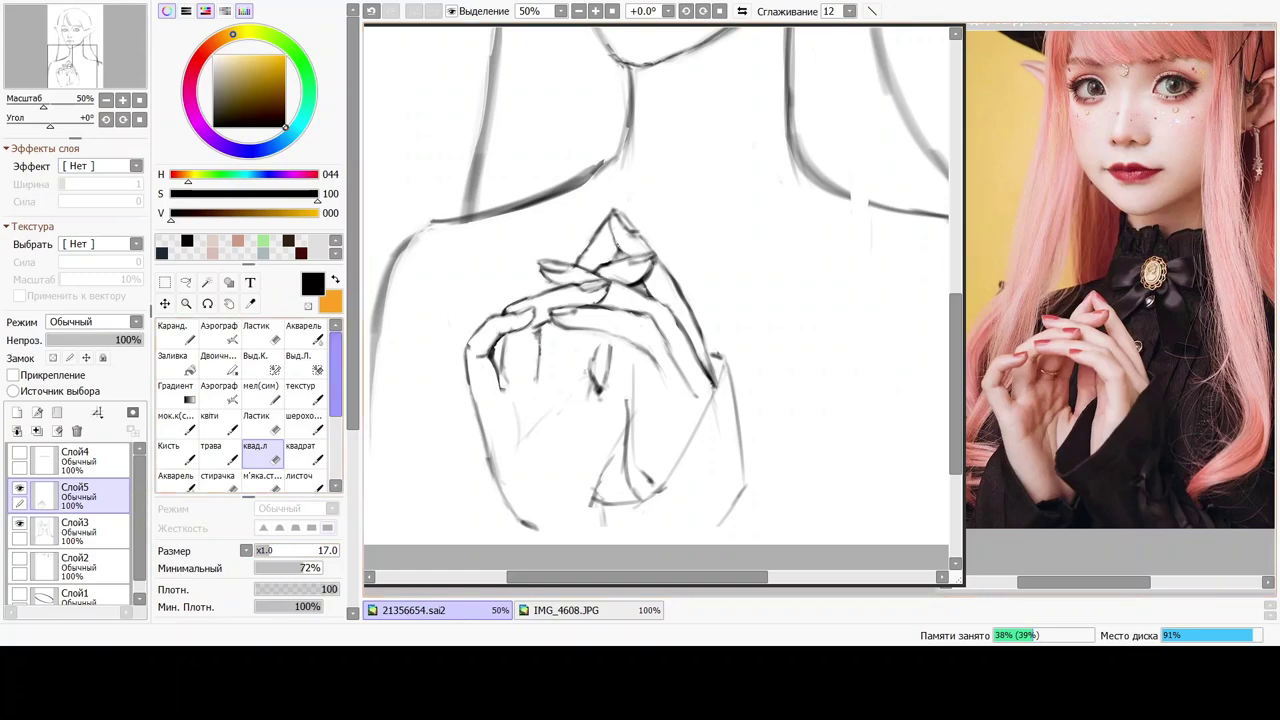
# Erase the short stray strokes in the middle of the palm and darken the first hand's inner finger line.
pyautogui.click(305, 333)
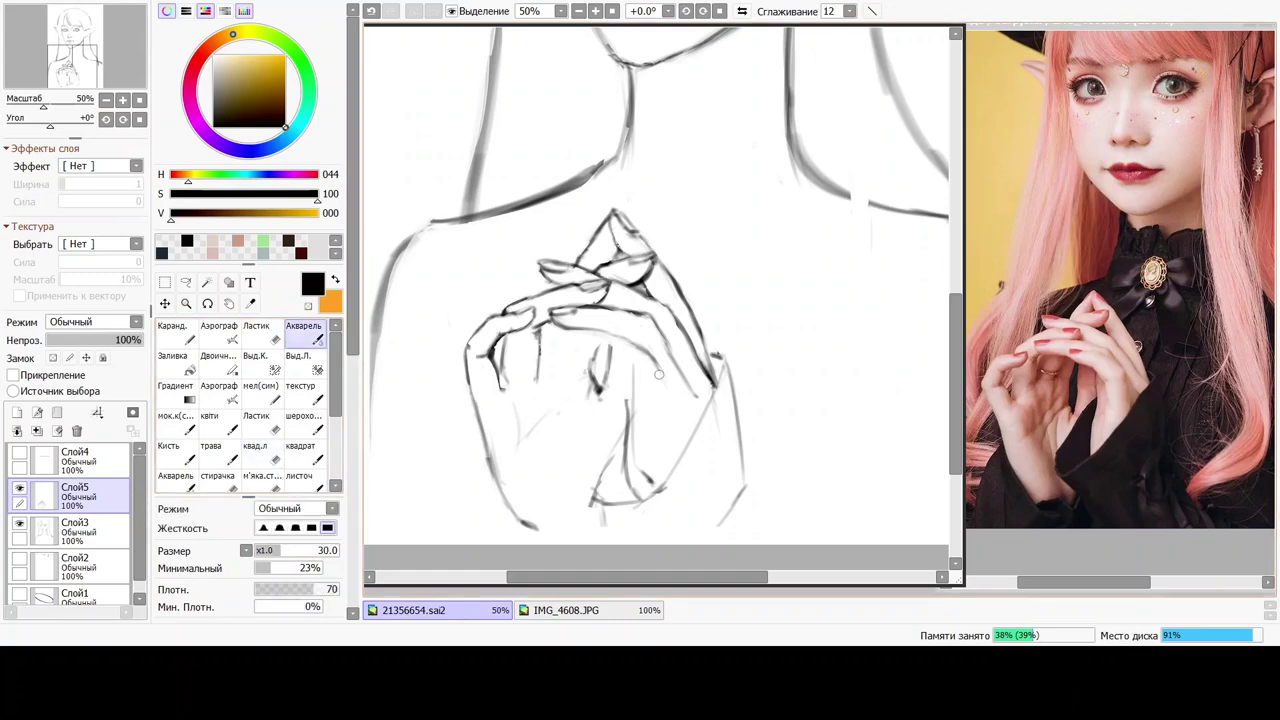
pyautogui.click(258, 452)
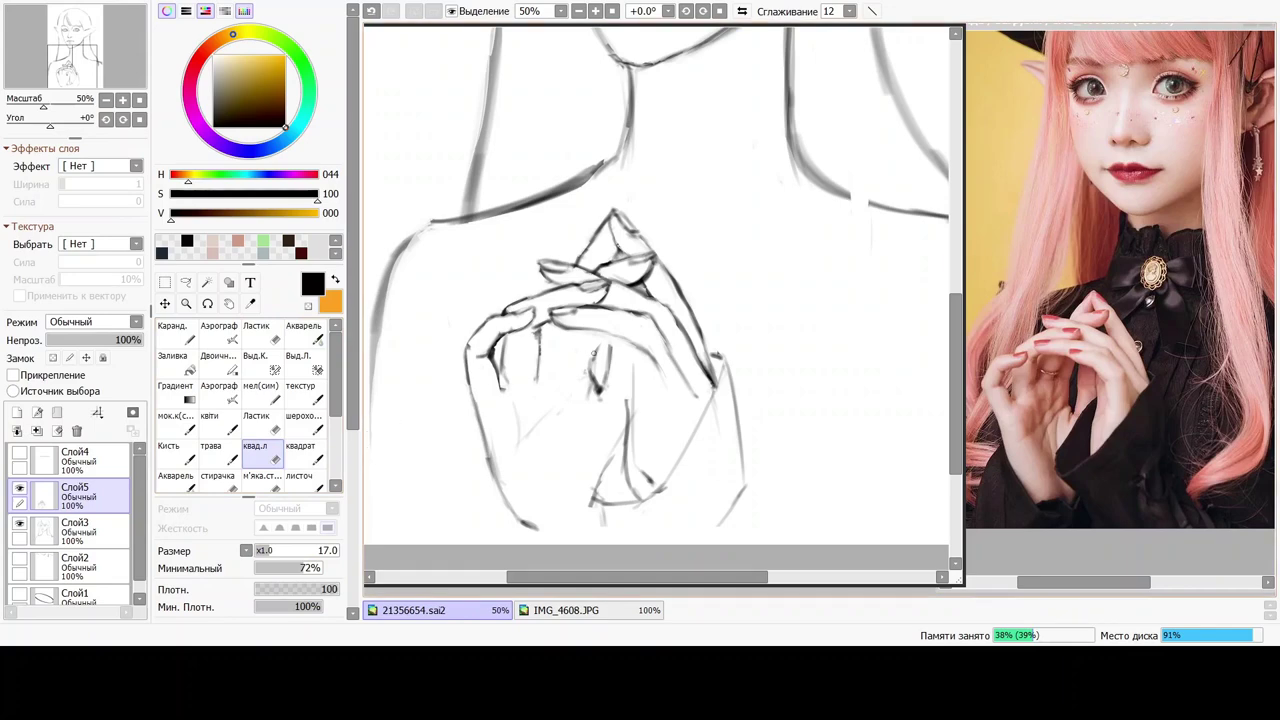
pyautogui.moveTo(588, 352)
pyautogui.mouseDown()
pyautogui.moveTo(592, 395)
pyautogui.moveTo(598, 350)
pyautogui.moveTo(612, 346)
pyautogui.mouseUp()
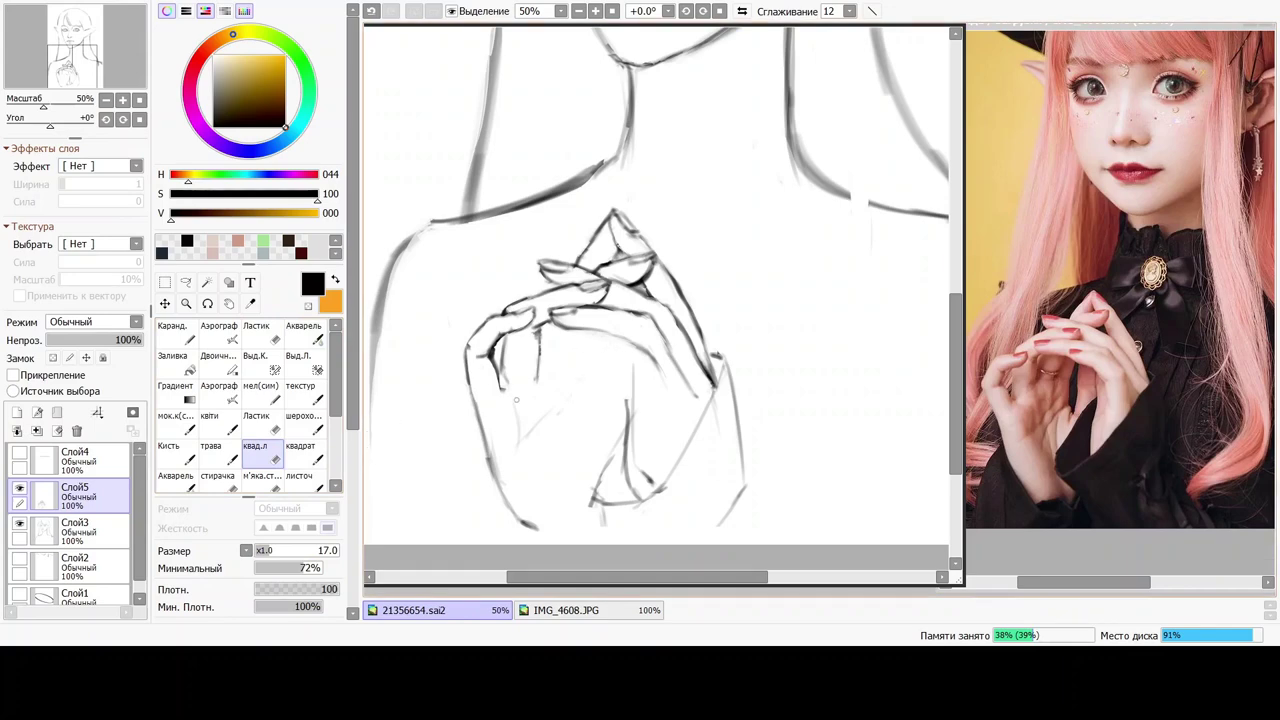
pyautogui.click(297, 340)
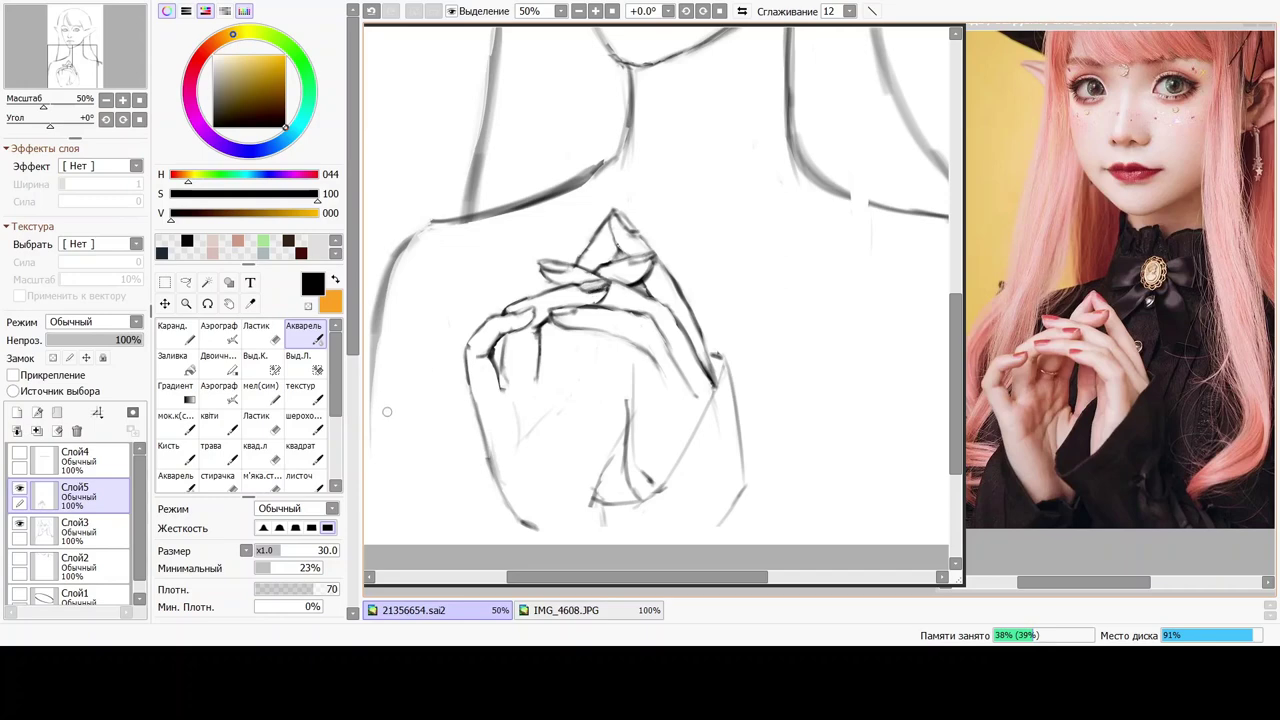
pyautogui.click(260, 452)
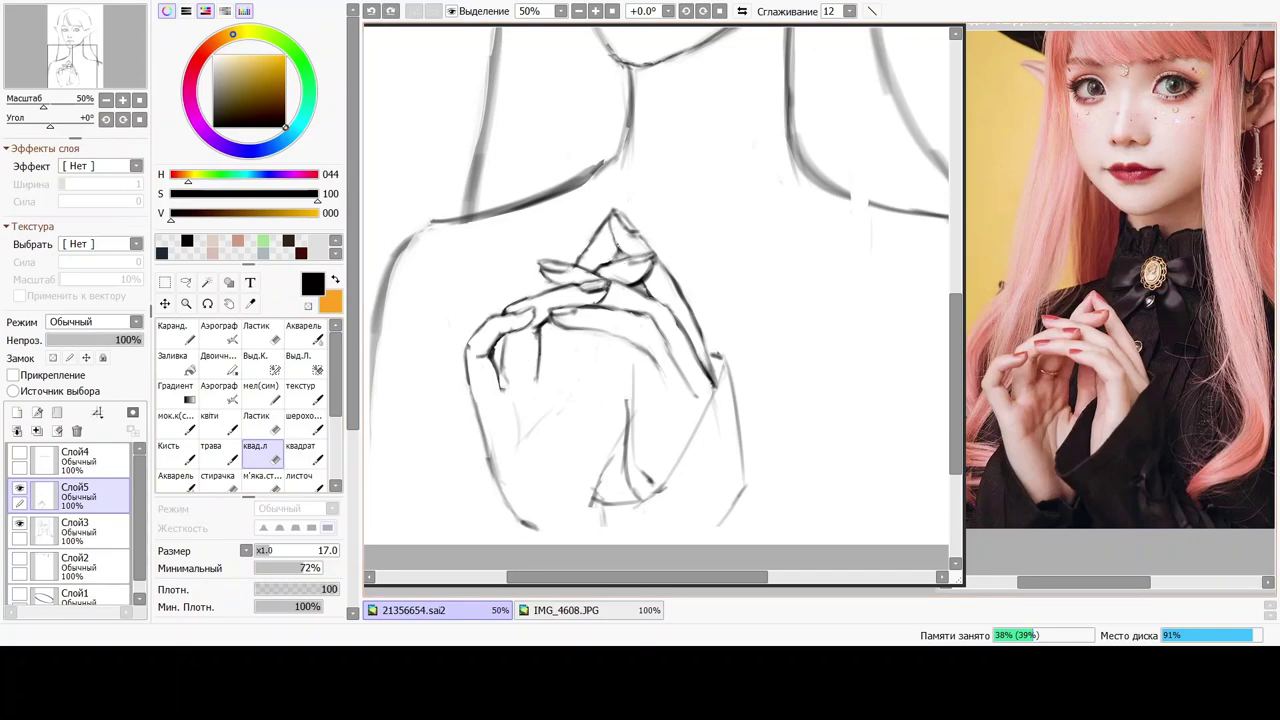
pyautogui.click(303, 332)
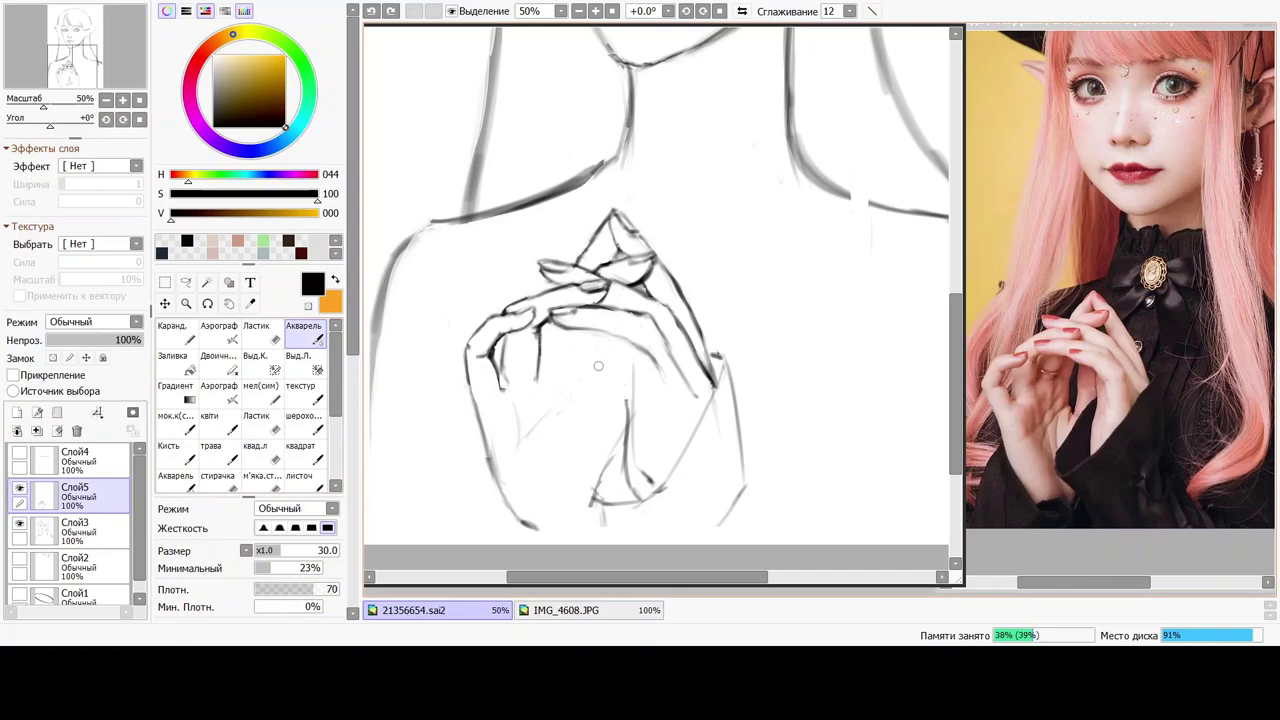
pyautogui.click(305, 453)
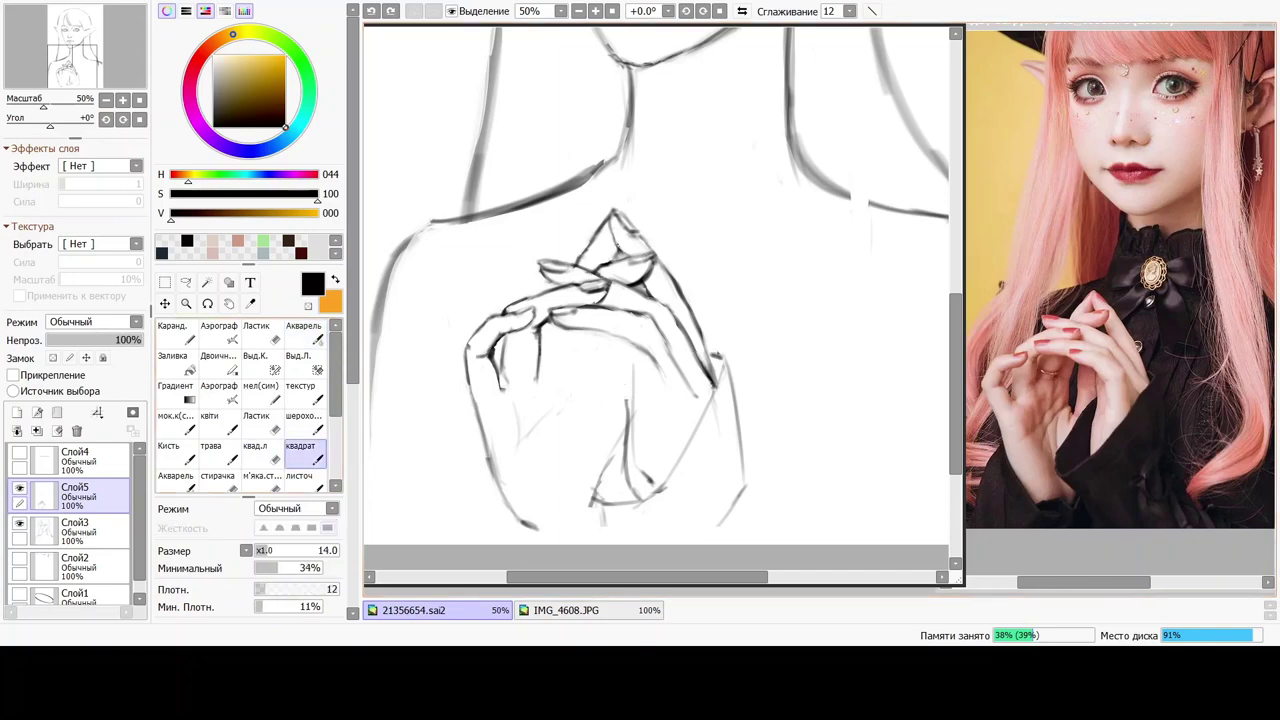
pyautogui.click(263, 453)
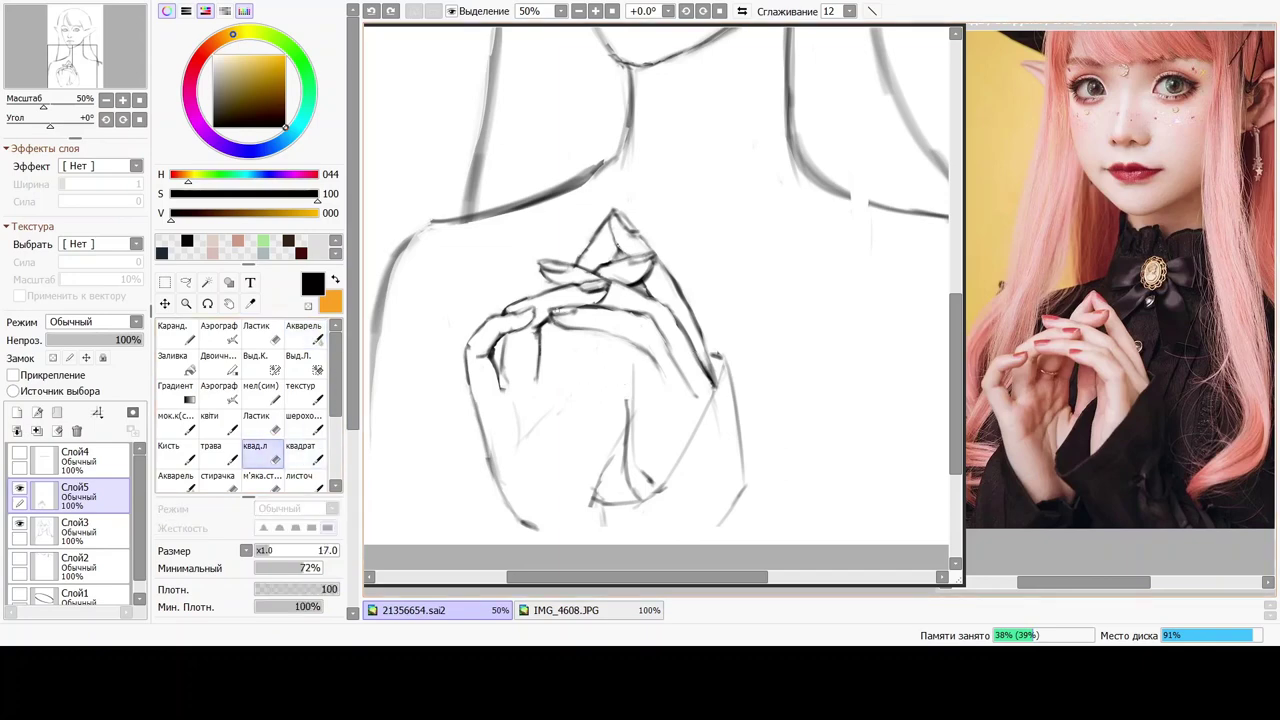
pyautogui.moveTo(554, 313); pyautogui.dragTo(571, 310)
pyautogui.hotkey('ctrl', 'z')
pyautogui.hotkey('ctrl', 'z')
# Strengthen the two short finger lines below the first hand's knuckles with the watercolor brush and trim the inner line's lower end.
pyautogui.click(303, 333)
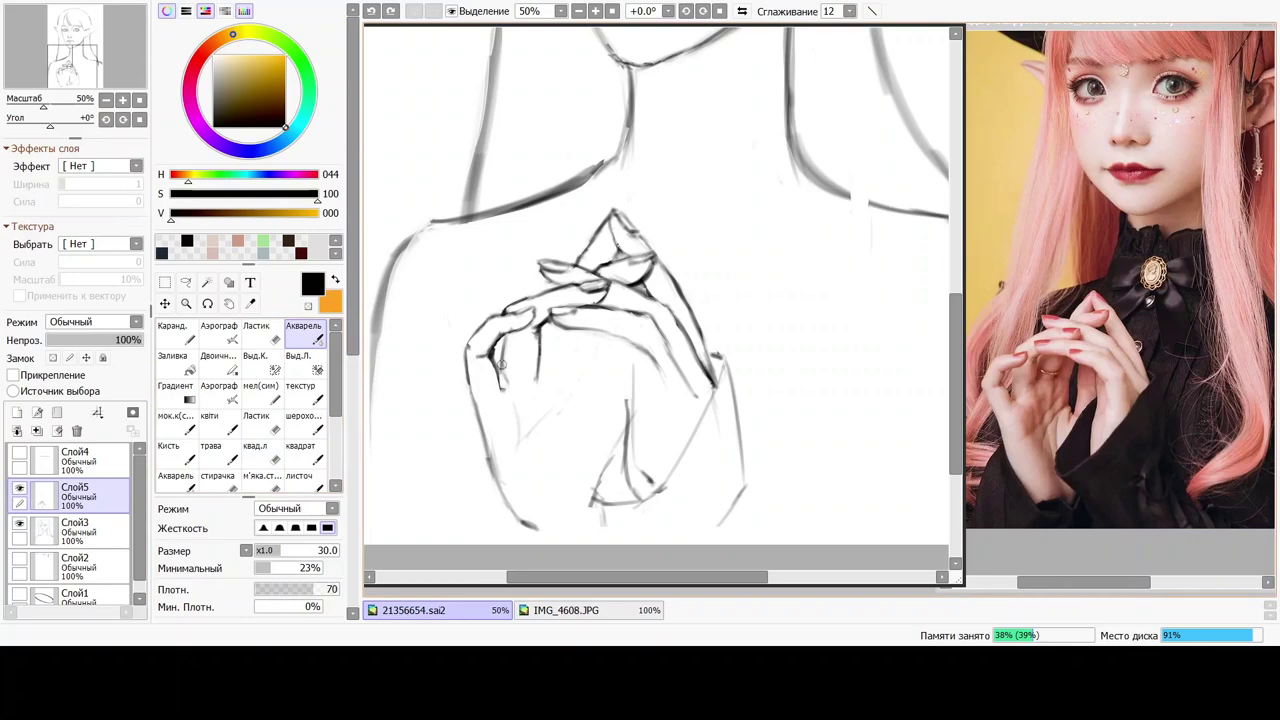
pyautogui.moveTo(502, 366); pyautogui.dragTo(503, 385)
pyautogui.moveTo(540, 352); pyautogui.dragTo(534, 382)
pyautogui.moveTo(537, 328); pyautogui.dragTo(540, 380)
pyautogui.click(256, 452)
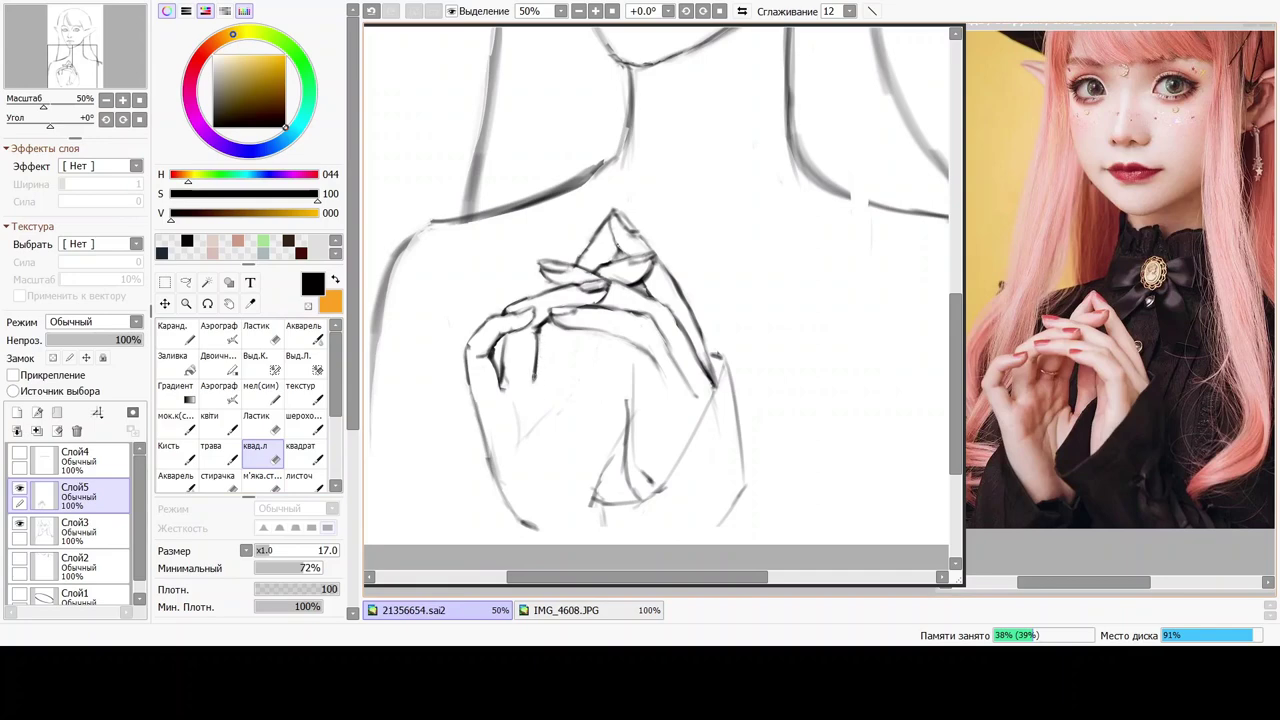
pyautogui.moveTo(534, 378); pyautogui.dragTo(536, 371)
# Sketch the short folded finger beneath the first hand's long finger, close its tip, and add a faint finger edge beside it.
pyautogui.click(298, 339)
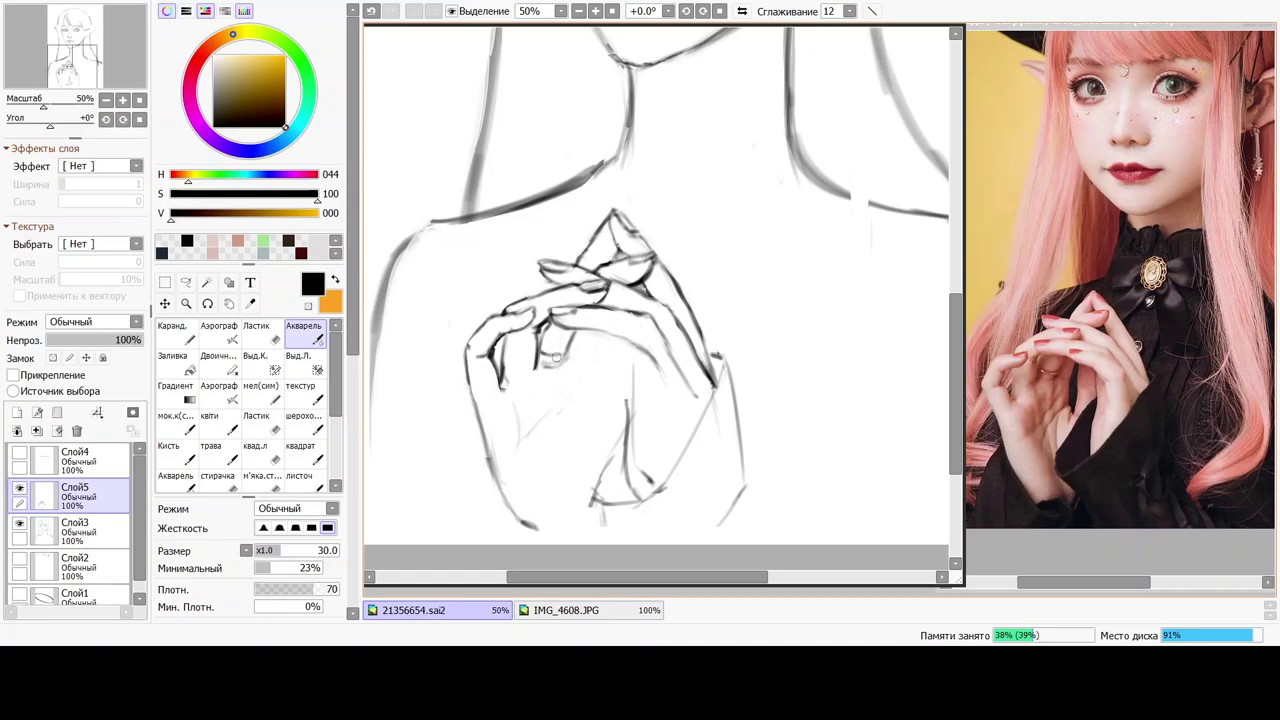
pyautogui.click(262, 453)
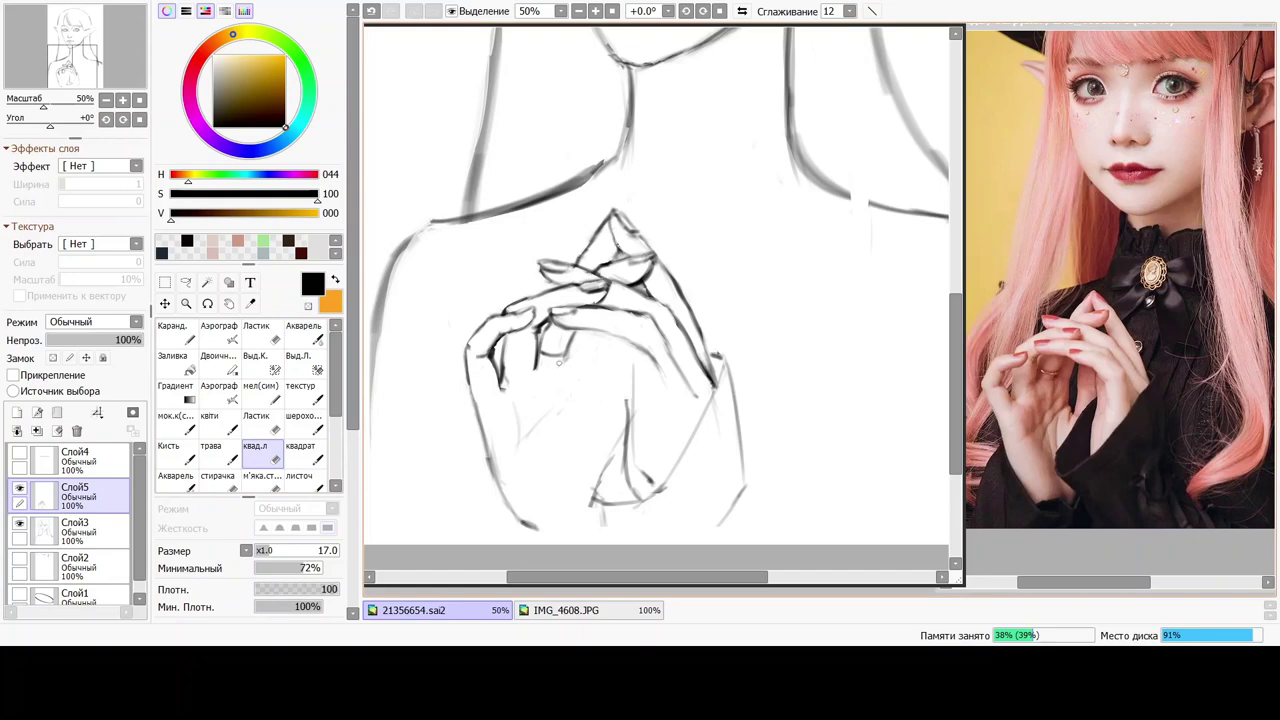
pyautogui.click(300, 338)
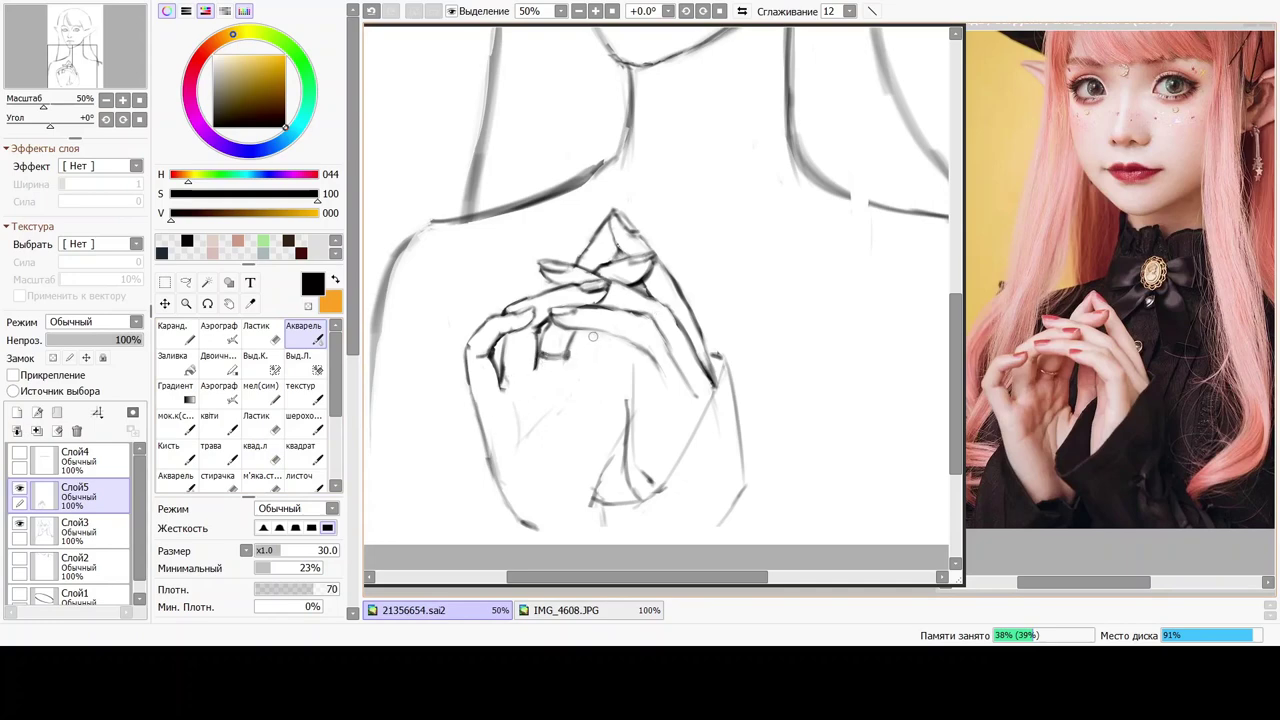
pyautogui.hotkey('ctrl', 'z')
pyautogui.moveTo(586, 357); pyautogui.dragTo(593, 334)
pyautogui.press('e')
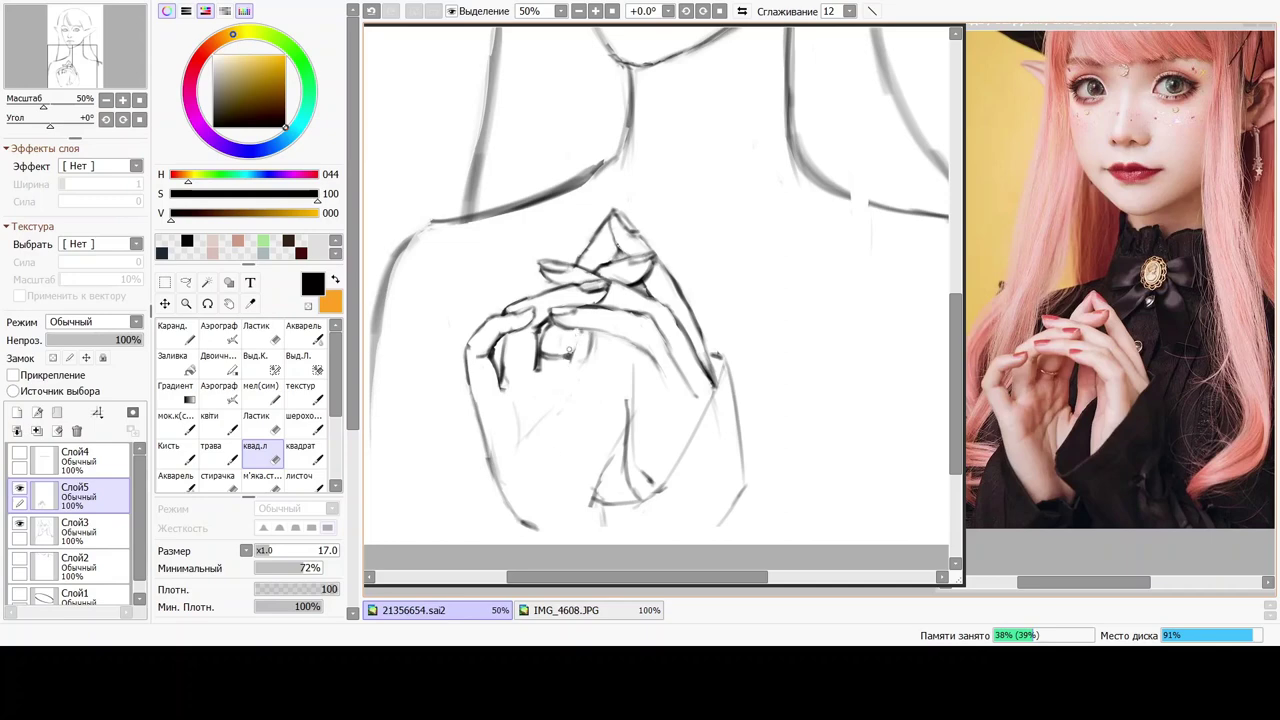
# Darken the folded finger's side edge and erase the excess shading inside it near the knuckle.
pyautogui.click(303, 333)
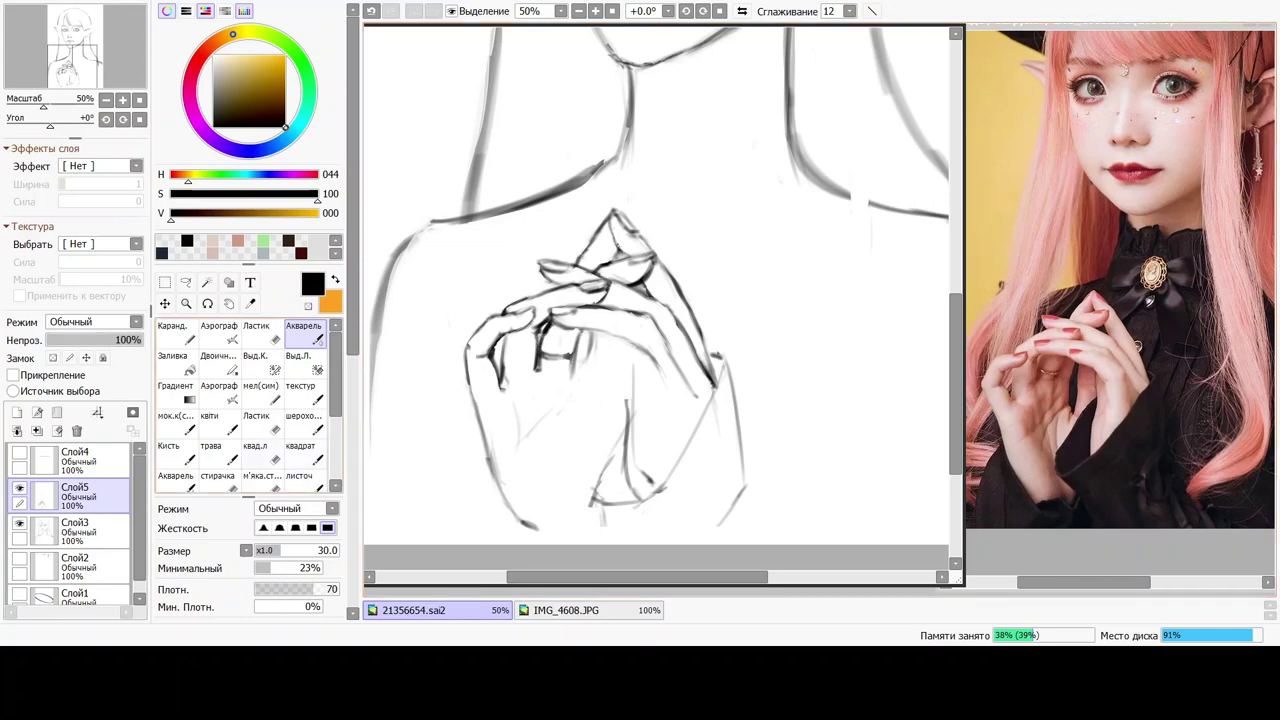
pyautogui.click(256, 452)
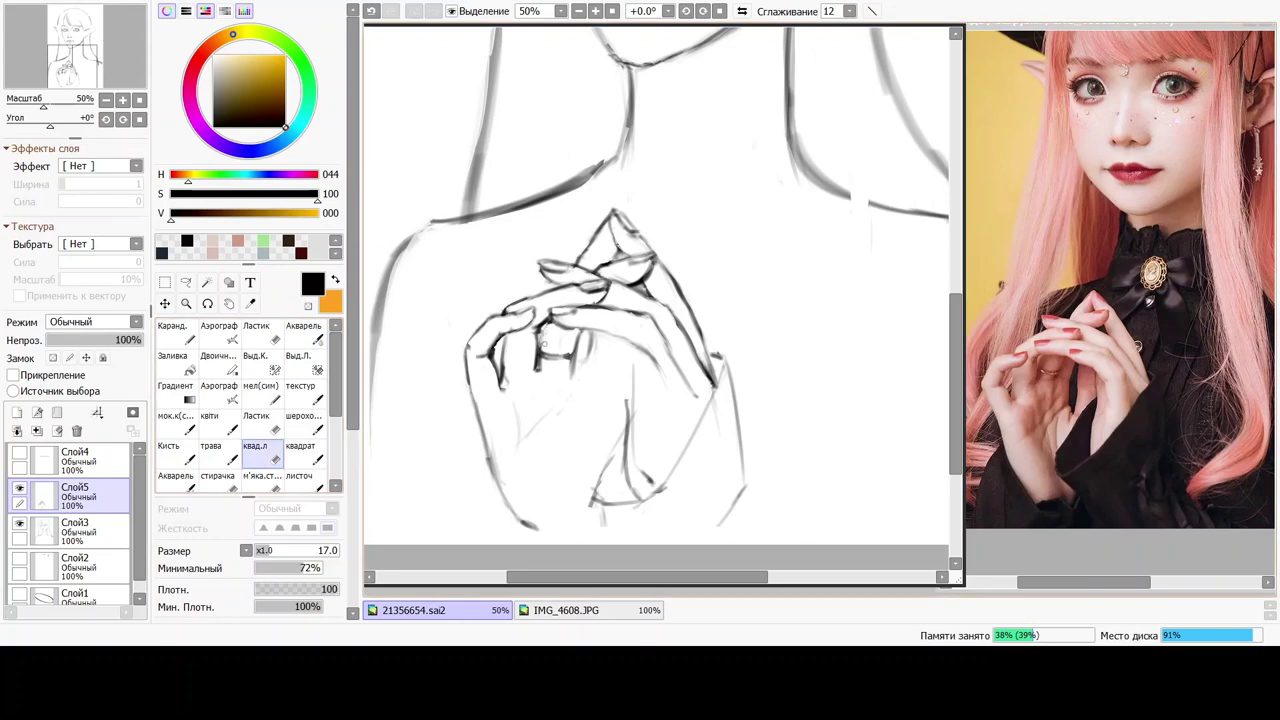
pyautogui.hotkey('ctrl', 'z')
pyautogui.click(543, 337)
pyautogui.click(304, 334)
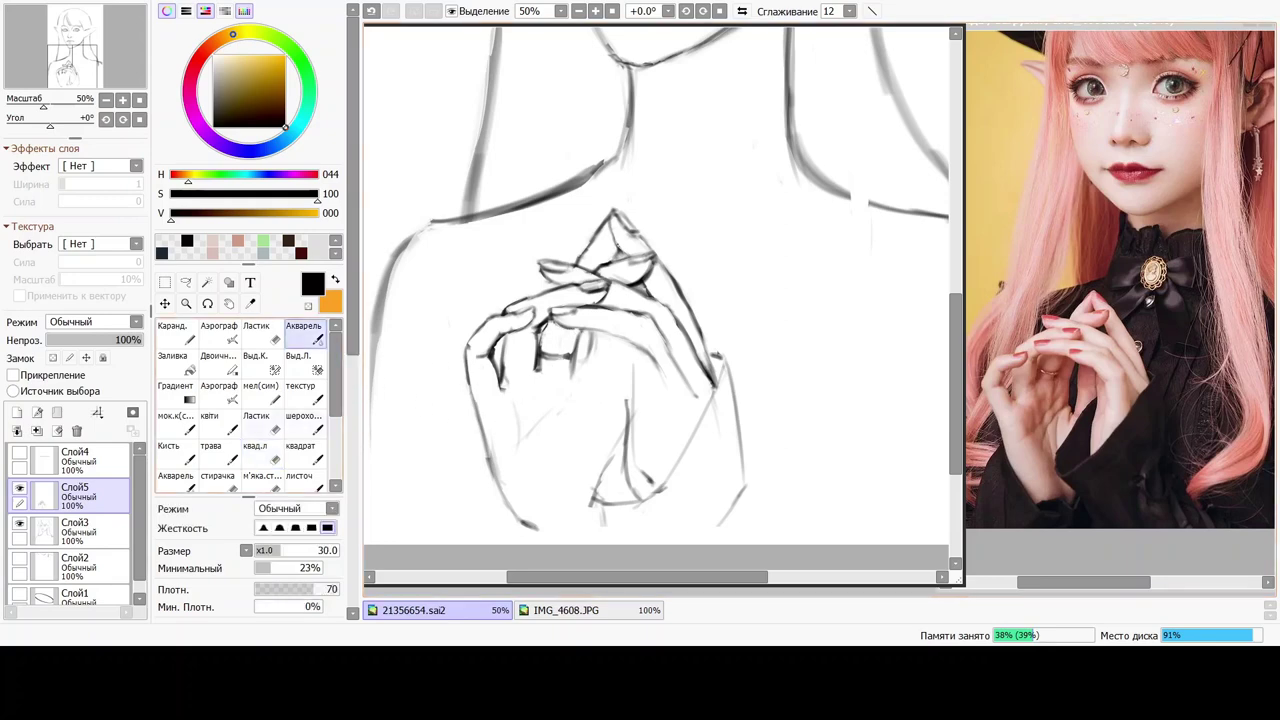
# Erase the ring band across the finger of the sketched hand with the square eraser.
pyautogui.click(260, 452)
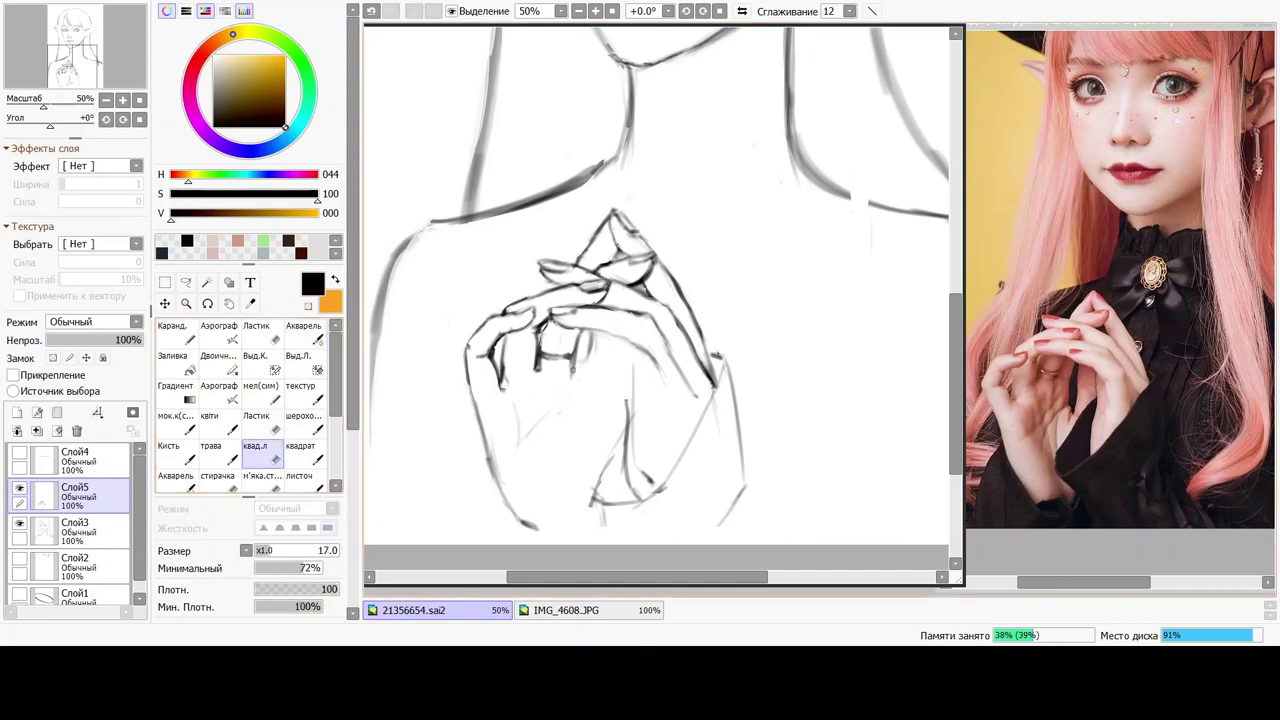
pyautogui.moveTo(548, 356); pyautogui.dragTo(580, 356)
pyautogui.click(304, 332)
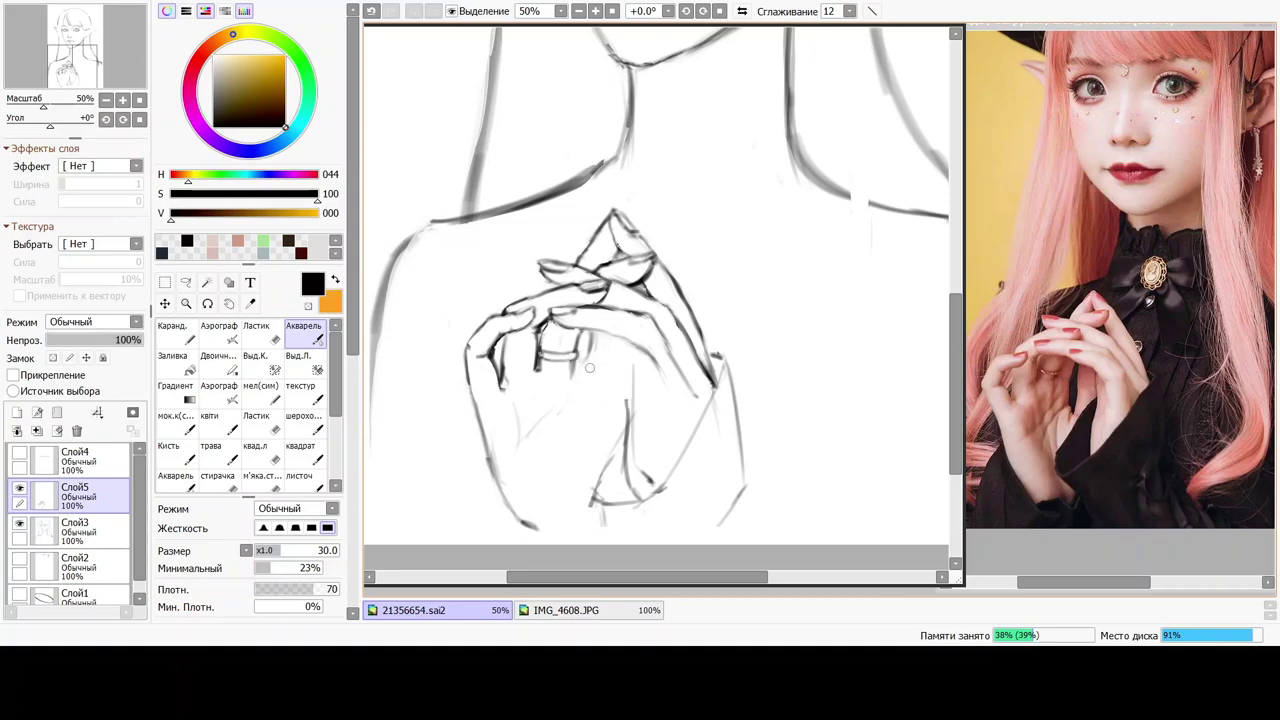
pyautogui.click(262, 452)
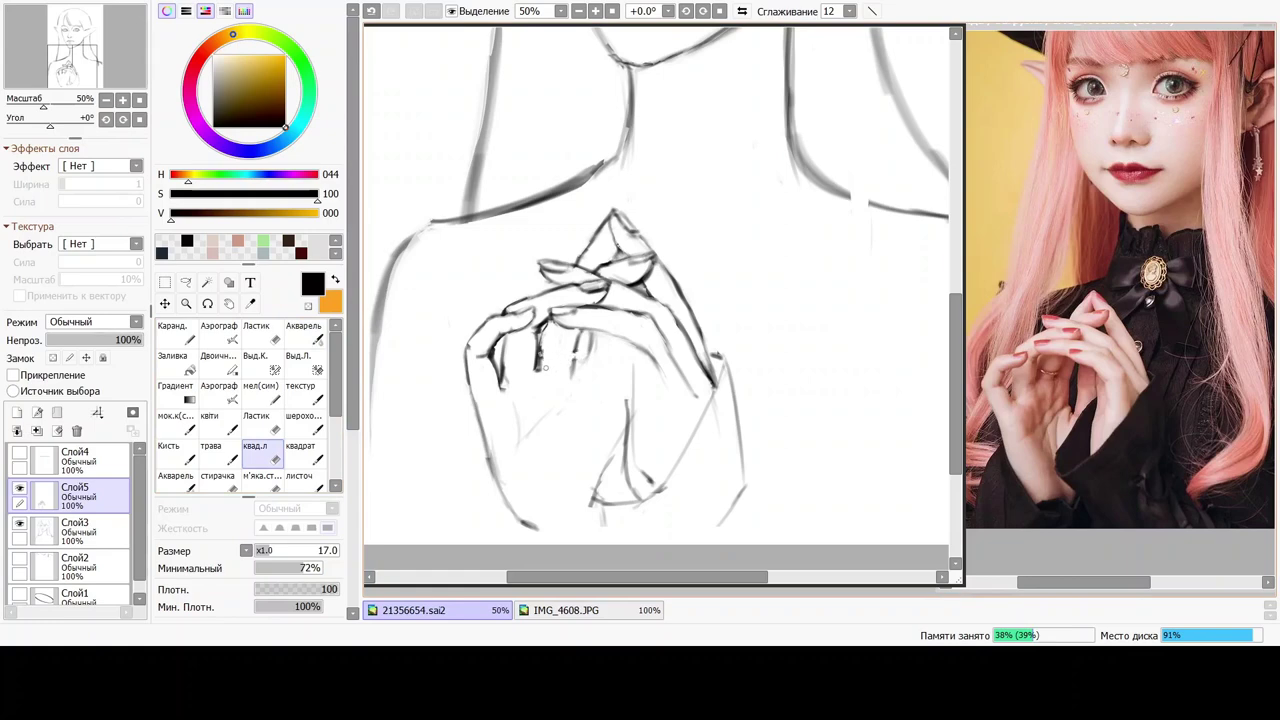
# Redraw the ring as a curved double band with the Watercolor brush and erase the stray lines beside it.
pyautogui.click(300, 338)
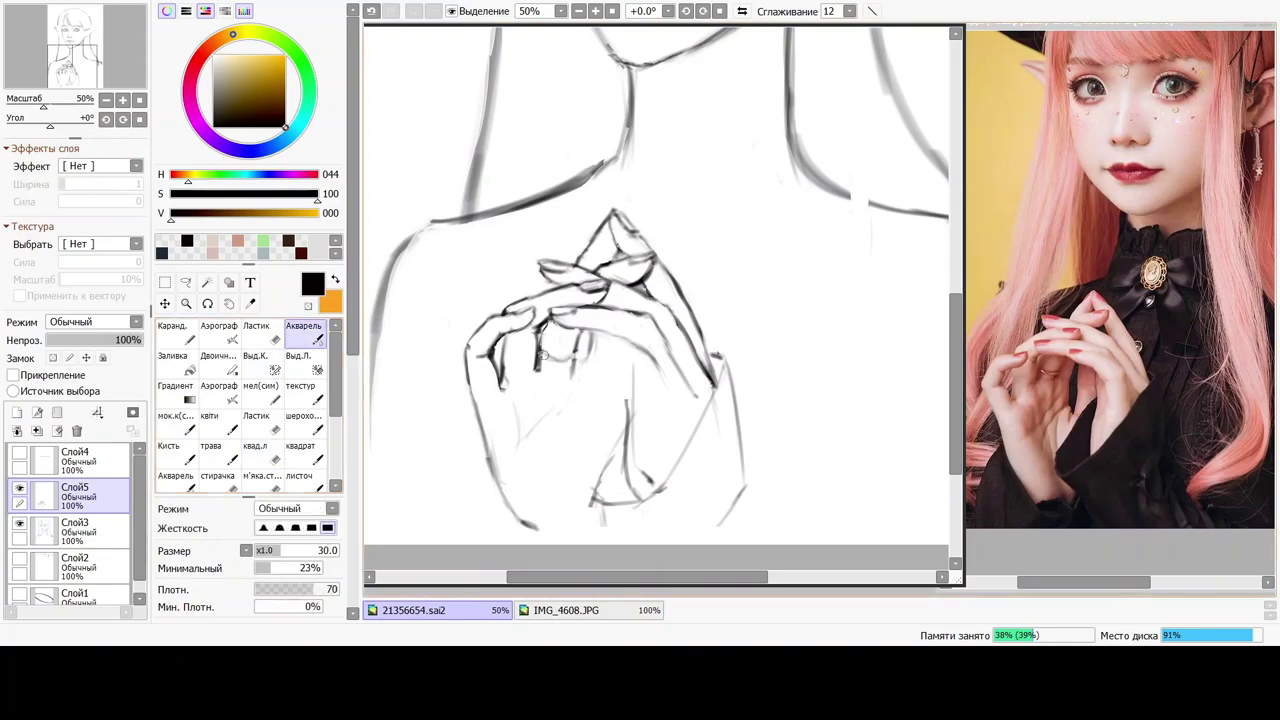
pyautogui.moveTo(543, 356); pyautogui.dragTo(580, 355)
pyautogui.click(262, 453)
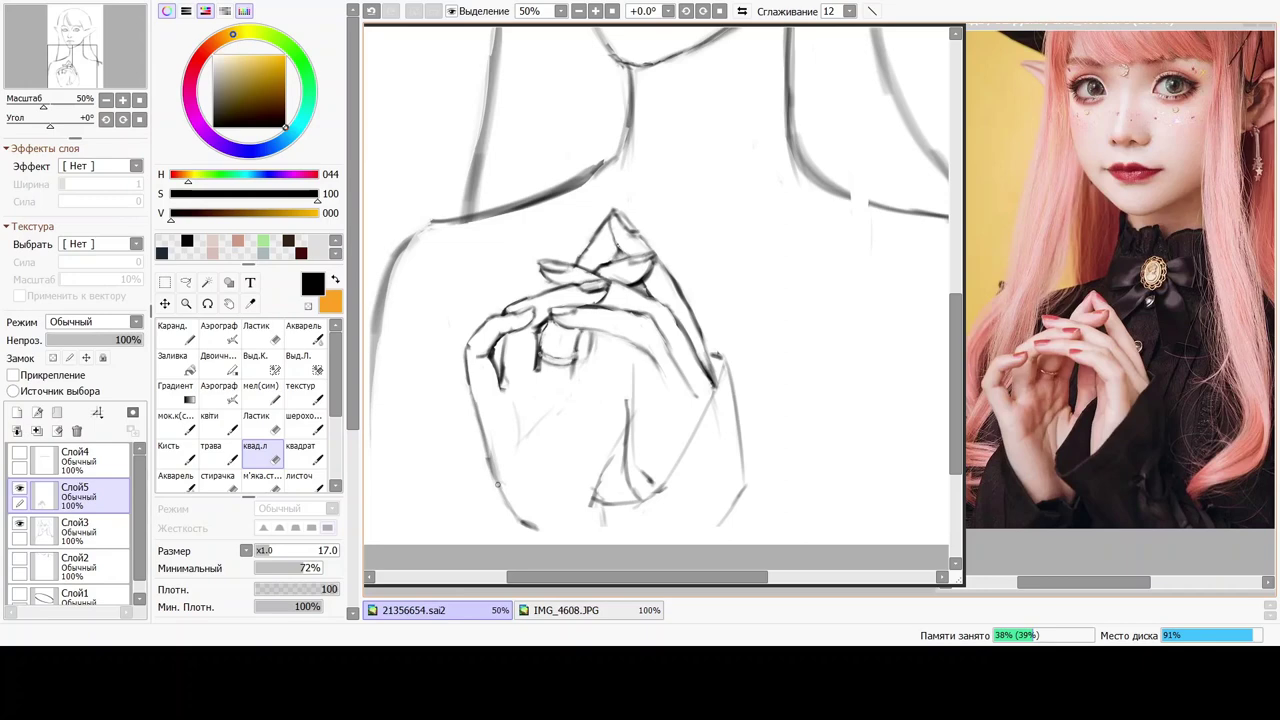
pyautogui.click(303, 333)
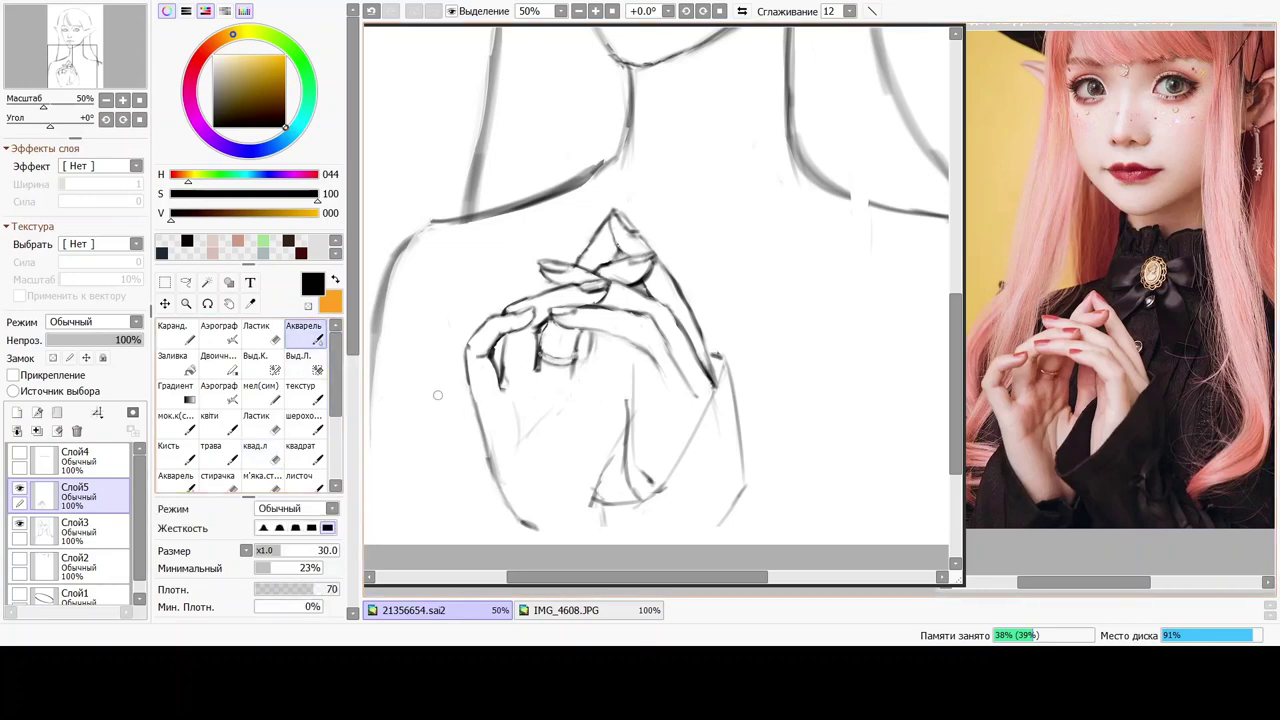
pyautogui.click(256, 448)
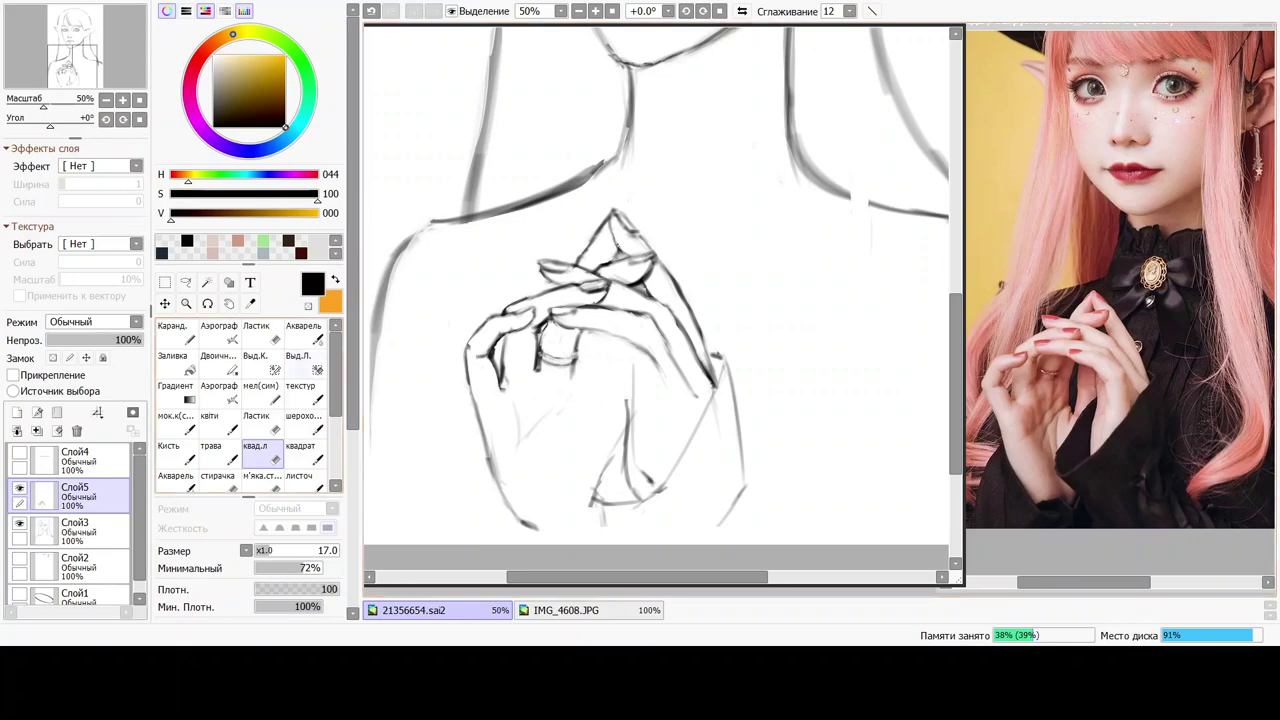
# Draw the contour running down from the ringed finger into the palm and extend the outer wrist line to the canvas edge.
pyautogui.click(300, 340)
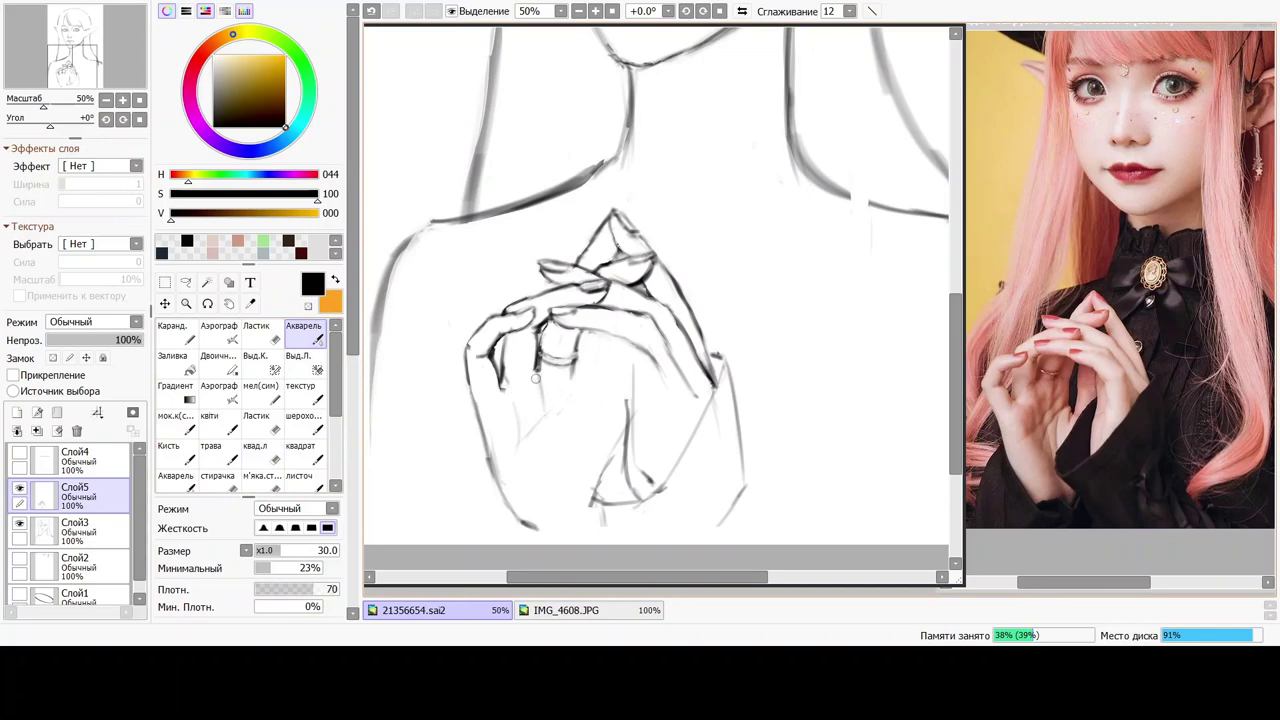
pyautogui.moveTo(539, 377); pyautogui.dragTo(560, 459)
pyautogui.moveTo(502, 491); pyautogui.dragTo(530, 540)
pyautogui.press('e')
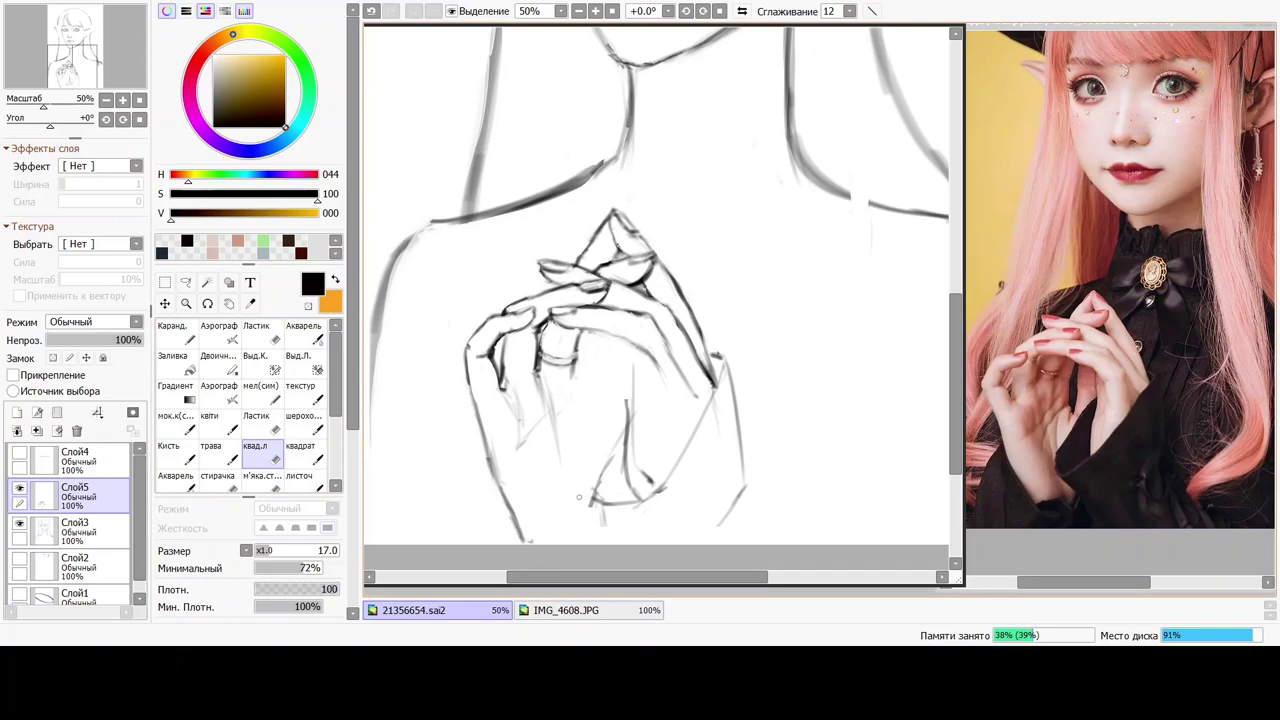
# Sketch the inner finger and palm lines between the two hands, then thin the thick stroke with the eraser.
pyautogui.press('b')
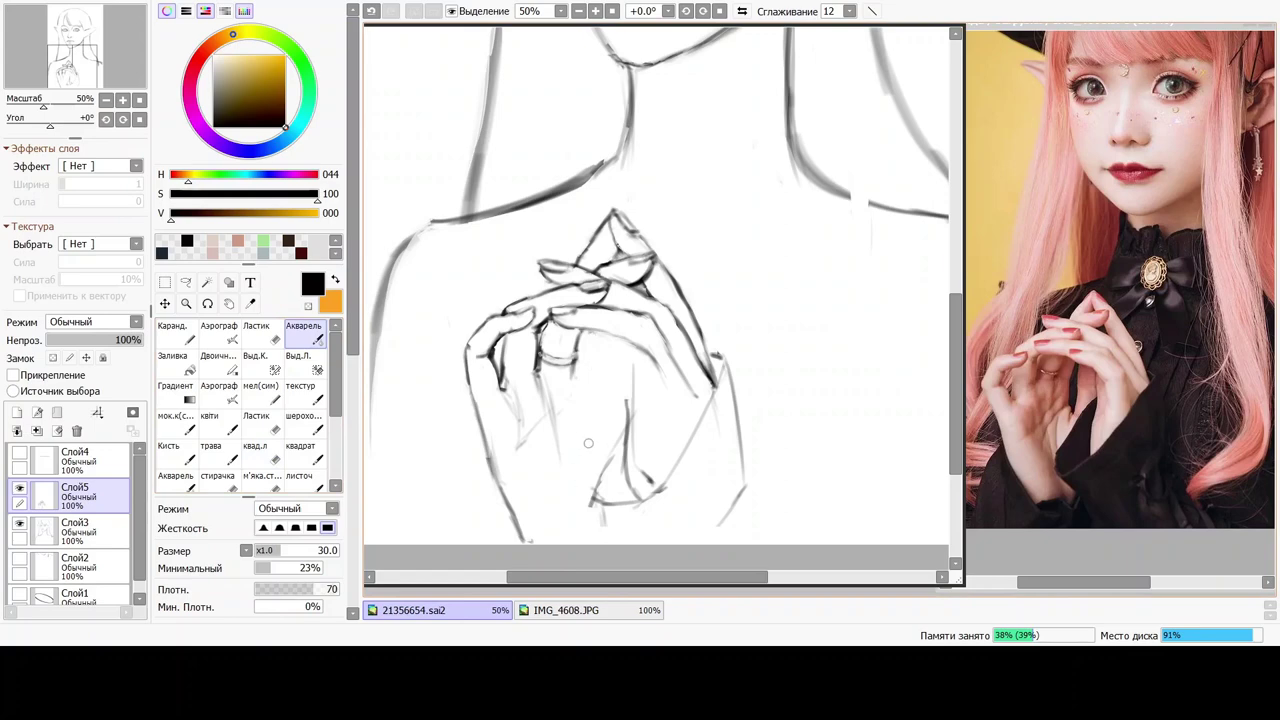
pyautogui.moveTo(594, 424)
pyautogui.mouseDown()
pyautogui.moveTo(588, 495)
pyautogui.moveTo(580, 486)
pyautogui.mouseUp()
pyautogui.moveTo(616, 368); pyautogui.dragTo(615, 436)
pyautogui.hotkey('ctrl', 'z')
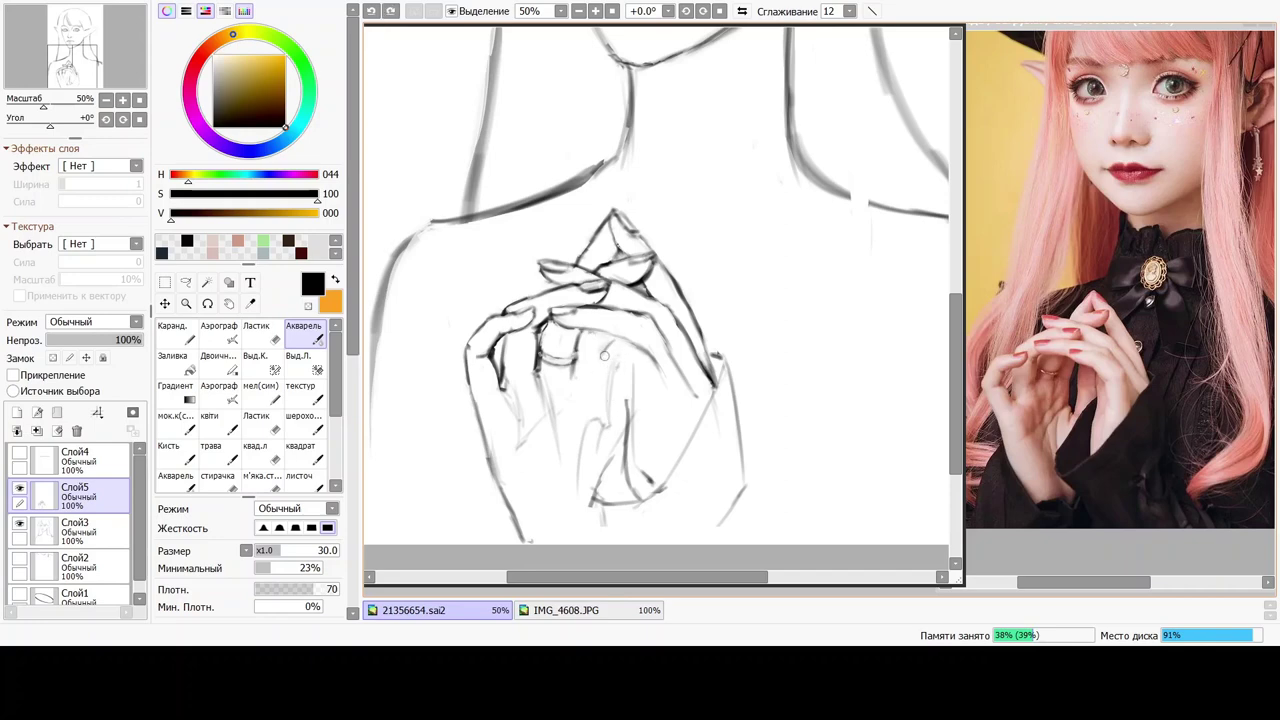
pyautogui.moveTo(612, 341); pyautogui.dragTo(603, 425)
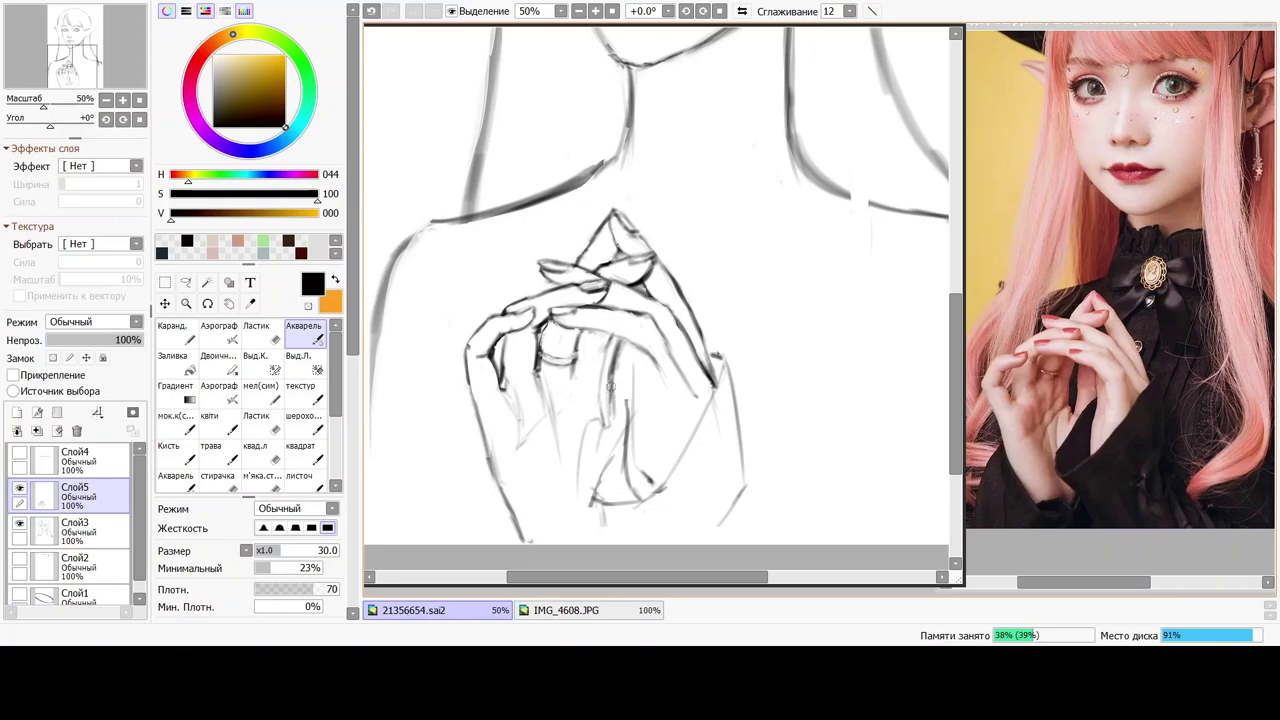
pyautogui.moveTo(611, 386); pyautogui.dragTo(598, 422)
pyautogui.click(262, 453)
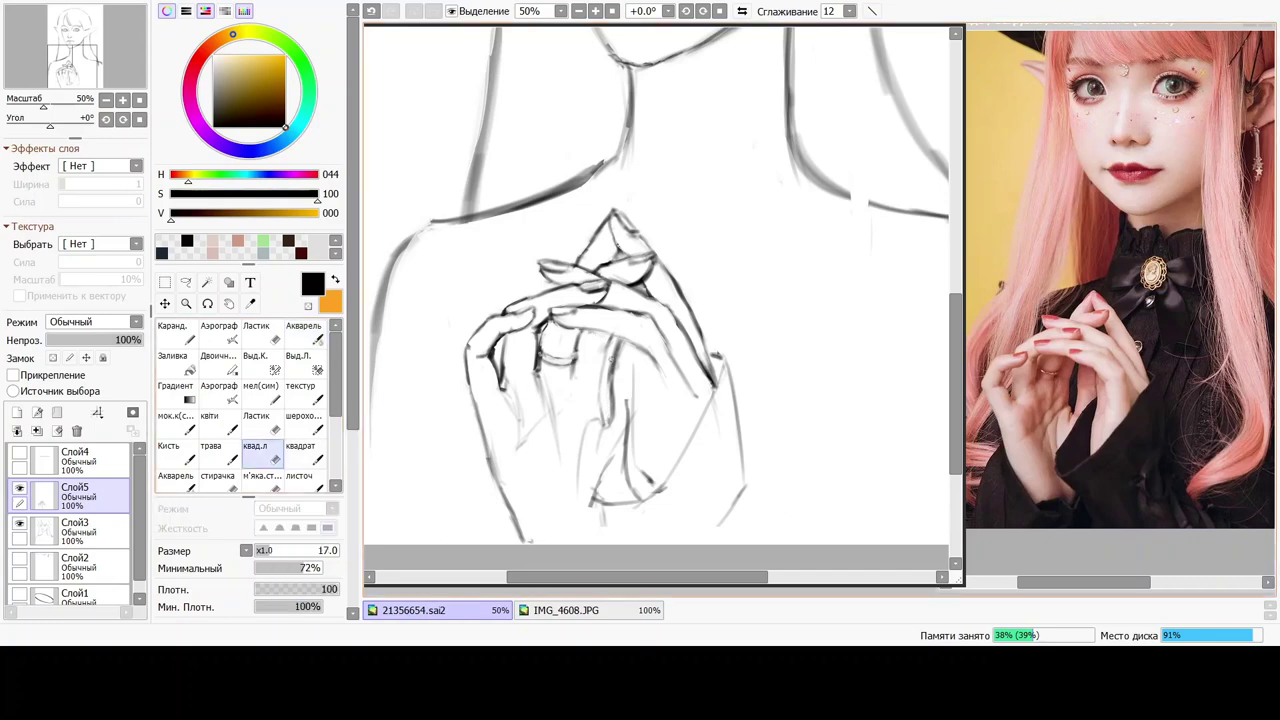
pyautogui.moveTo(610, 366); pyautogui.dragTo(609, 400)
# Draw the lower palm and wrist contours and darken the diagonal edge where the two hands meet.
pyautogui.click(303, 333)
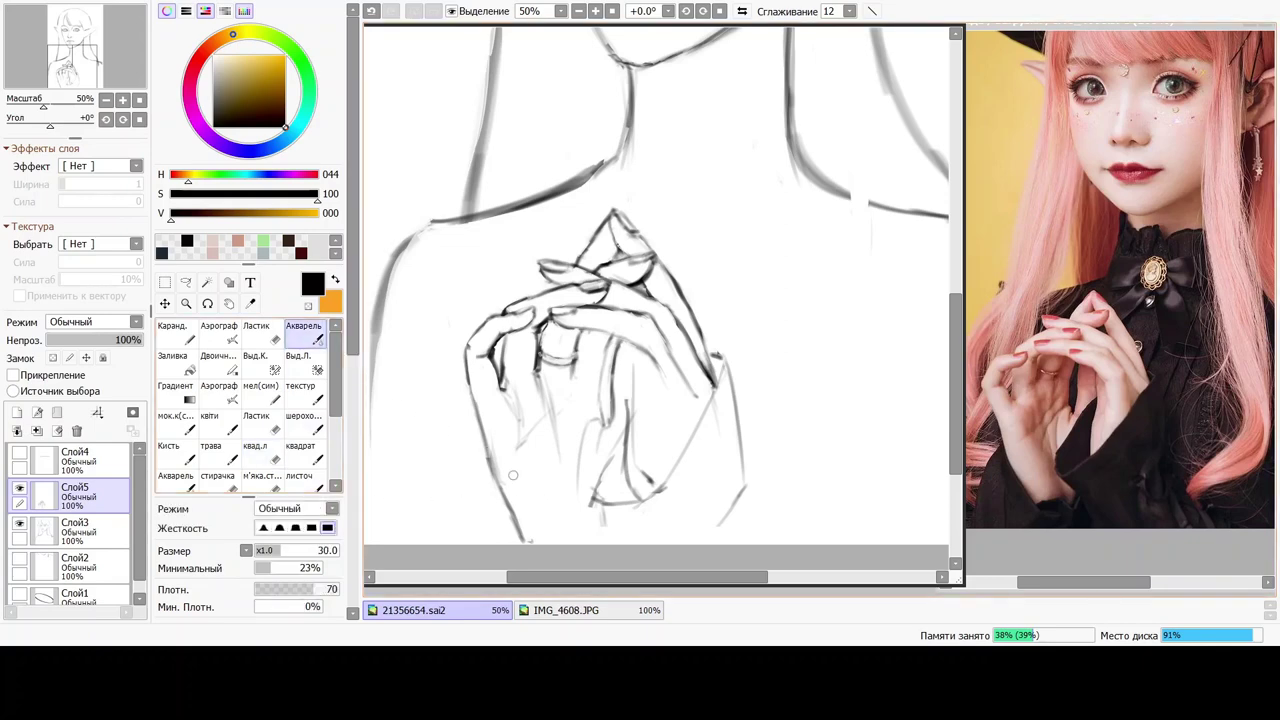
pyautogui.moveTo(526, 438)
pyautogui.mouseDown()
pyautogui.moveTo(572, 511)
pyautogui.moveTo(552, 484)
pyautogui.moveTo(570, 539)
pyautogui.mouseUp()
pyautogui.moveTo(552, 484)
pyautogui.mouseDown()
pyautogui.moveTo(561, 539)
pyautogui.moveTo(527, 547)
pyautogui.moveTo(572, 527)
pyautogui.mouseUp()
pyautogui.moveTo(626, 411); pyautogui.dragTo(578, 482)
pyautogui.moveTo(609, 437)
pyautogui.mouseDown()
pyautogui.moveTo(578, 488)
pyautogui.moveTo(583, 478)
pyautogui.moveTo(565, 483)
pyautogui.moveTo(584, 468)
pyautogui.moveTo(572, 492)
pyautogui.moveTo(590, 520)
pyautogui.moveTo(580, 525)
pyautogui.moveTo(577, 492)
pyautogui.moveTo(592, 524)
pyautogui.moveTo(663, 496)
pyautogui.moveTo(618, 524)
pyautogui.moveTo(679, 480)
pyautogui.moveTo(632, 518)
pyautogui.mouseUp()
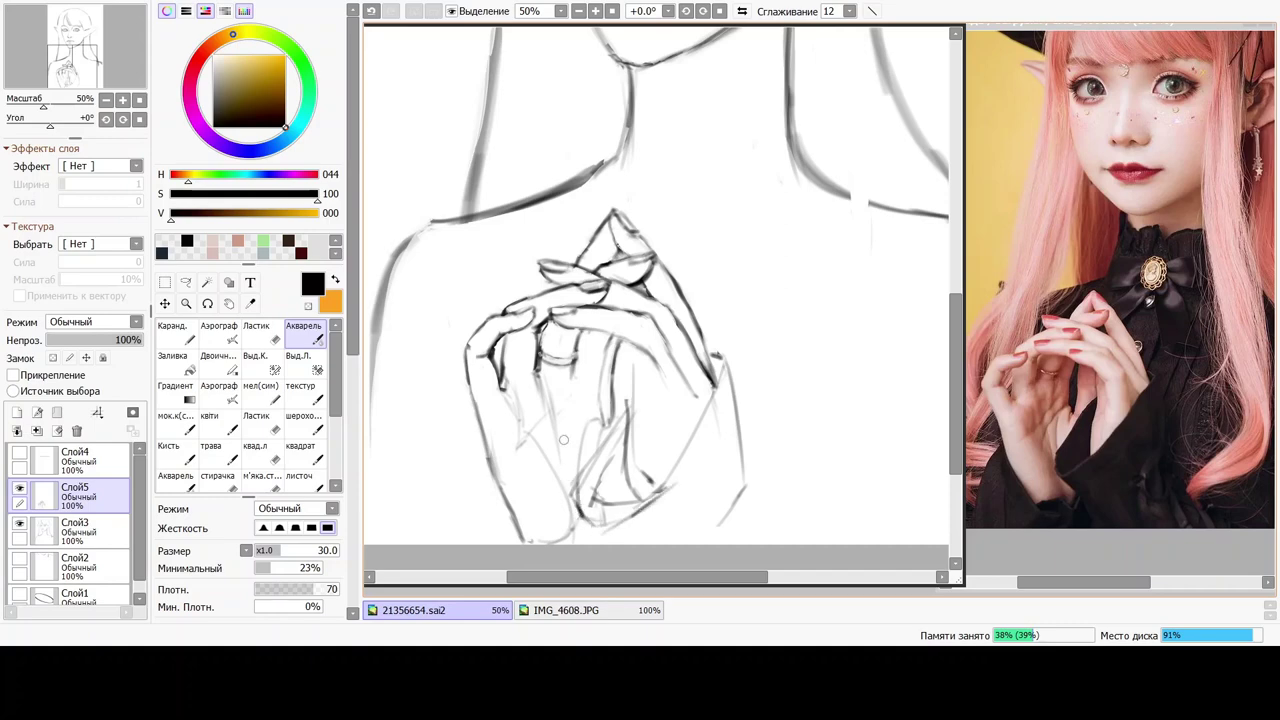
pyautogui.moveTo(632, 394); pyautogui.dragTo(586, 486)
pyautogui.moveTo(610, 430); pyautogui.dragTo(580, 514)
# Erase the leftover construction lines inside the lower palm with the square eraser at size 39.
pyautogui.click(262, 452)
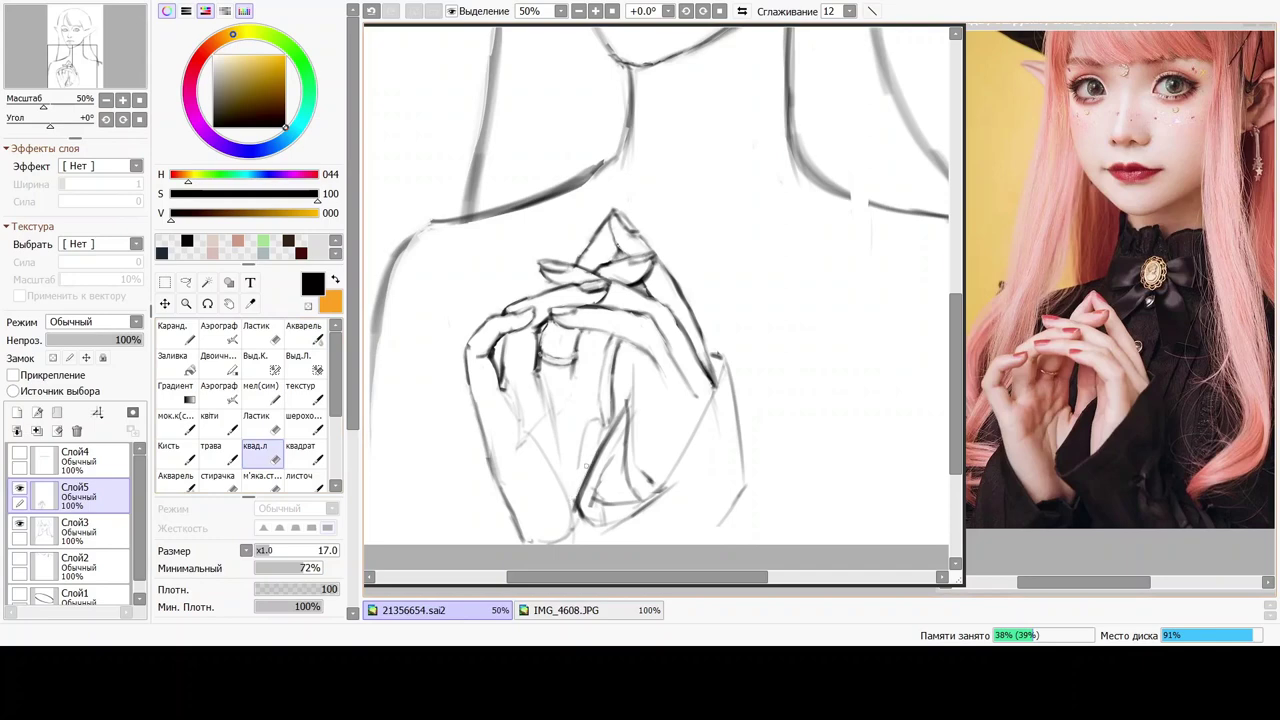
pyautogui.click(286, 550)
pyautogui.moveTo(604, 470); pyautogui.dragTo(592, 502)
# Check the hands against the whole figure and add short contour strokes below the outermost curled finger with the Watercolor brush.
pyautogui.click(578, 11)
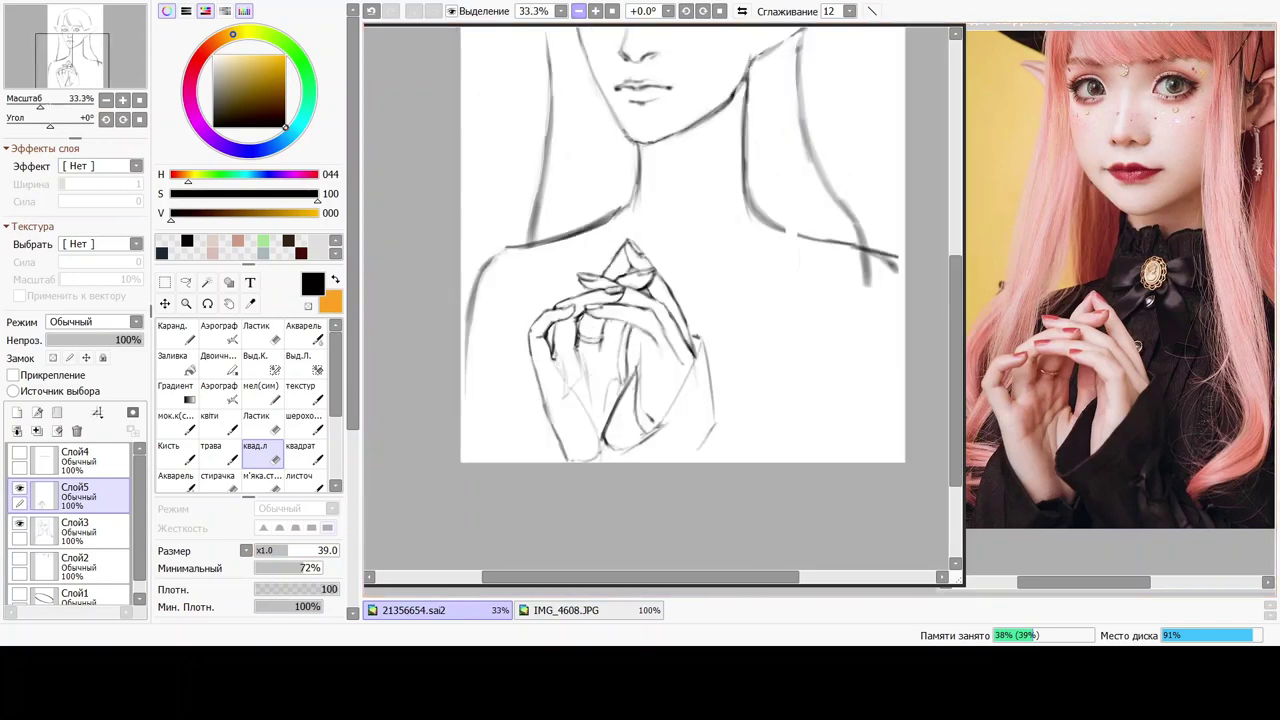
pyautogui.click(578, 11)
pyautogui.click(578, 11)
pyautogui.click(595, 11)
pyautogui.click(595, 11)
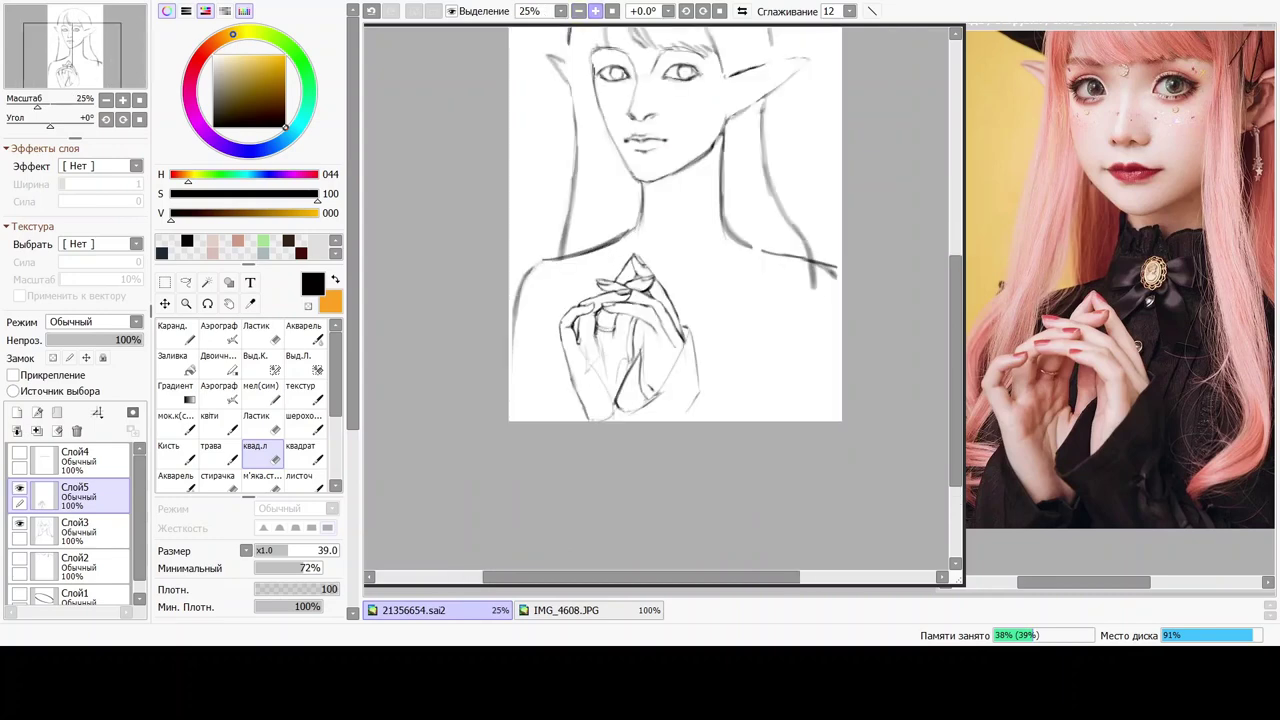
pyautogui.click(595, 11)
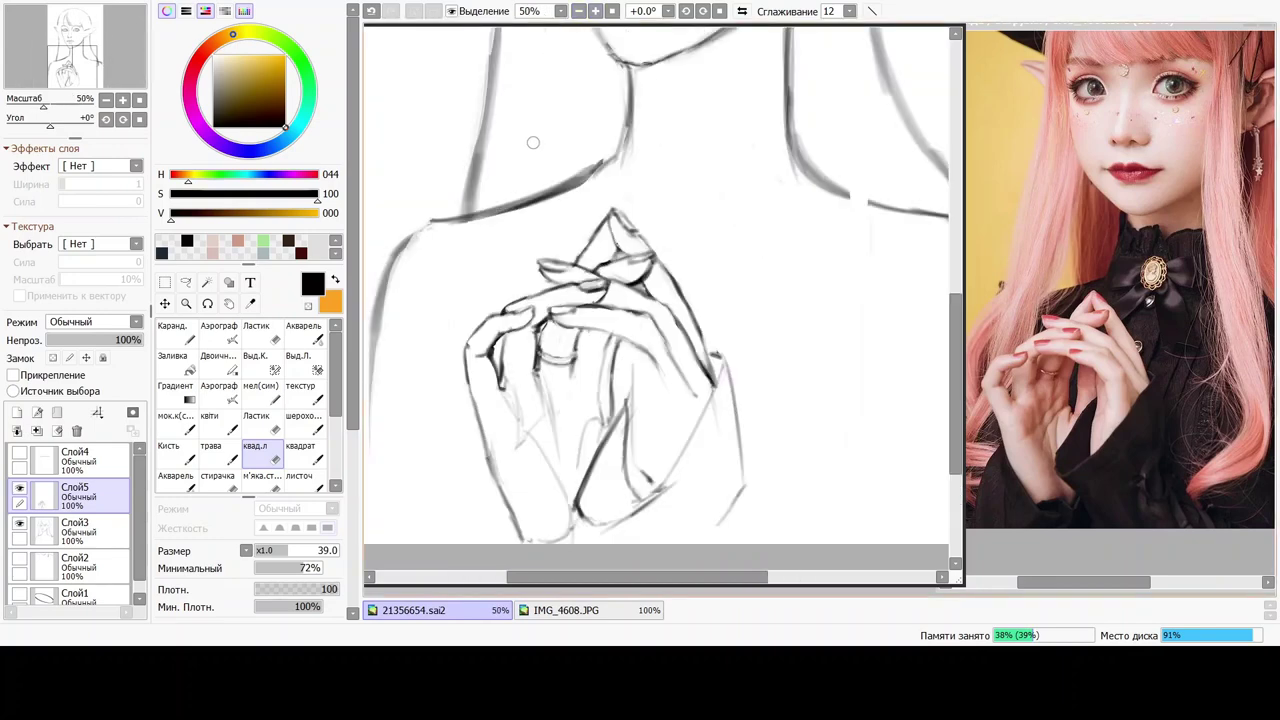
pyautogui.click(303, 333)
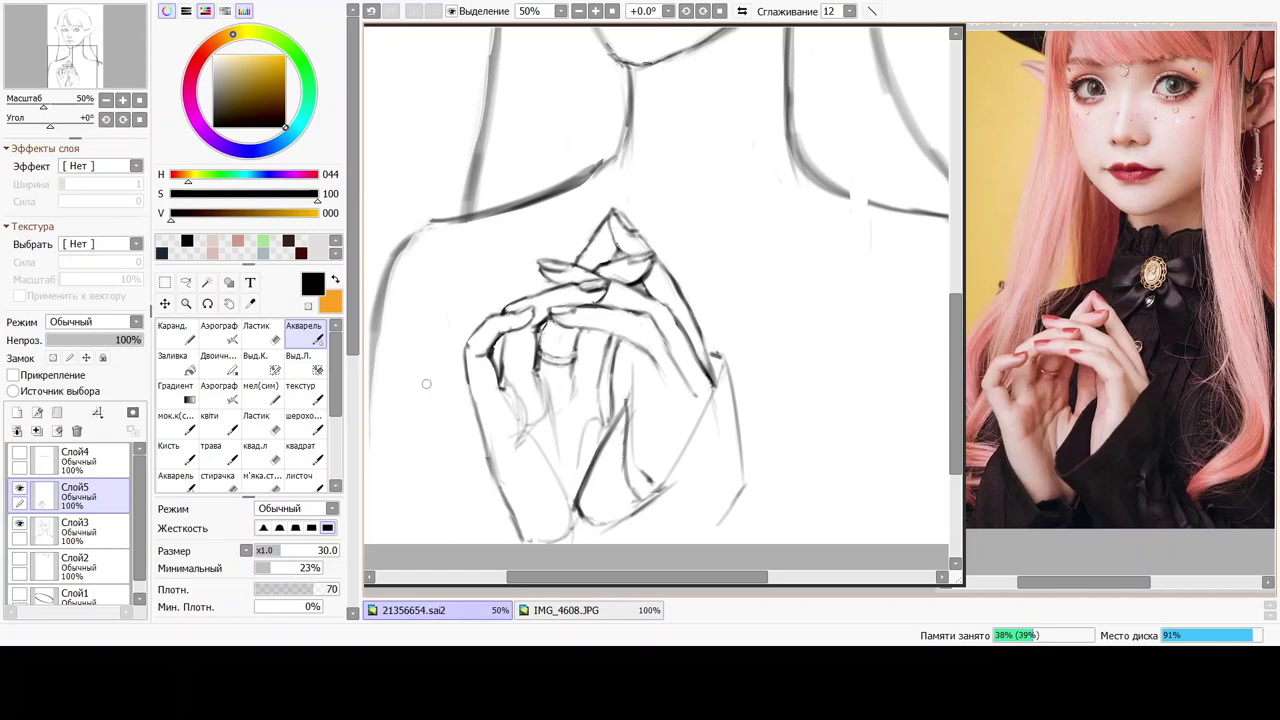
# Lasso the outermost curled finger, then narrow it, tilt it outward and shift it away from the ringed finger with free transform.
pyautogui.click(185, 282)
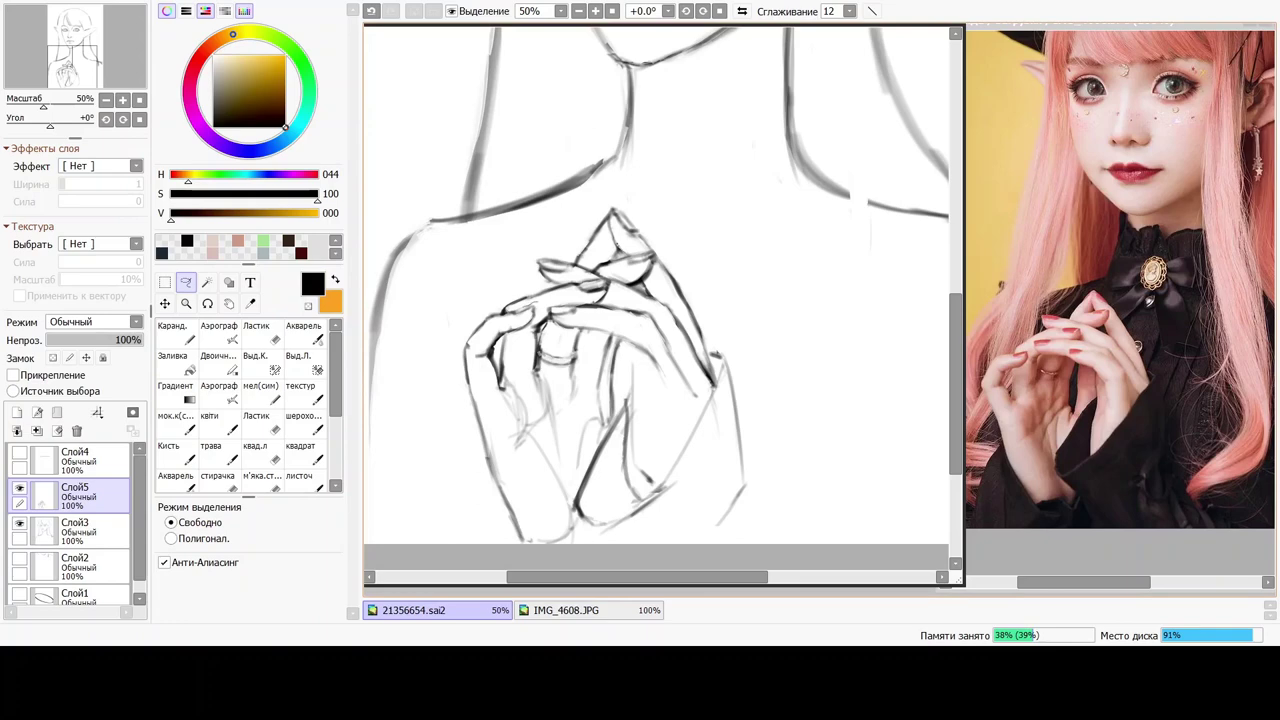
pyautogui.moveTo(488, 312); pyautogui.dragTo(450, 392)
pyautogui.moveTo(536, 305); pyautogui.dragTo(501, 307)
pyautogui.hotkey('ctrl', 't')
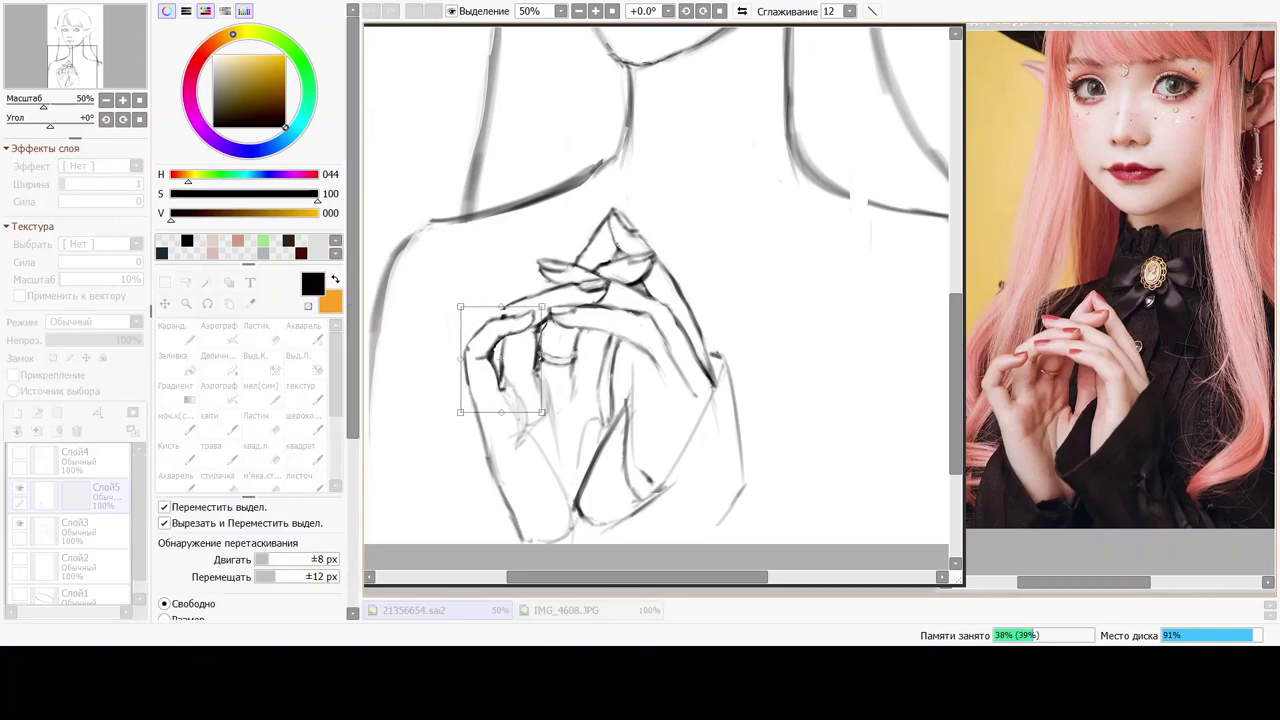
pyautogui.moveTo(542, 359); pyautogui.dragTo(532, 359)
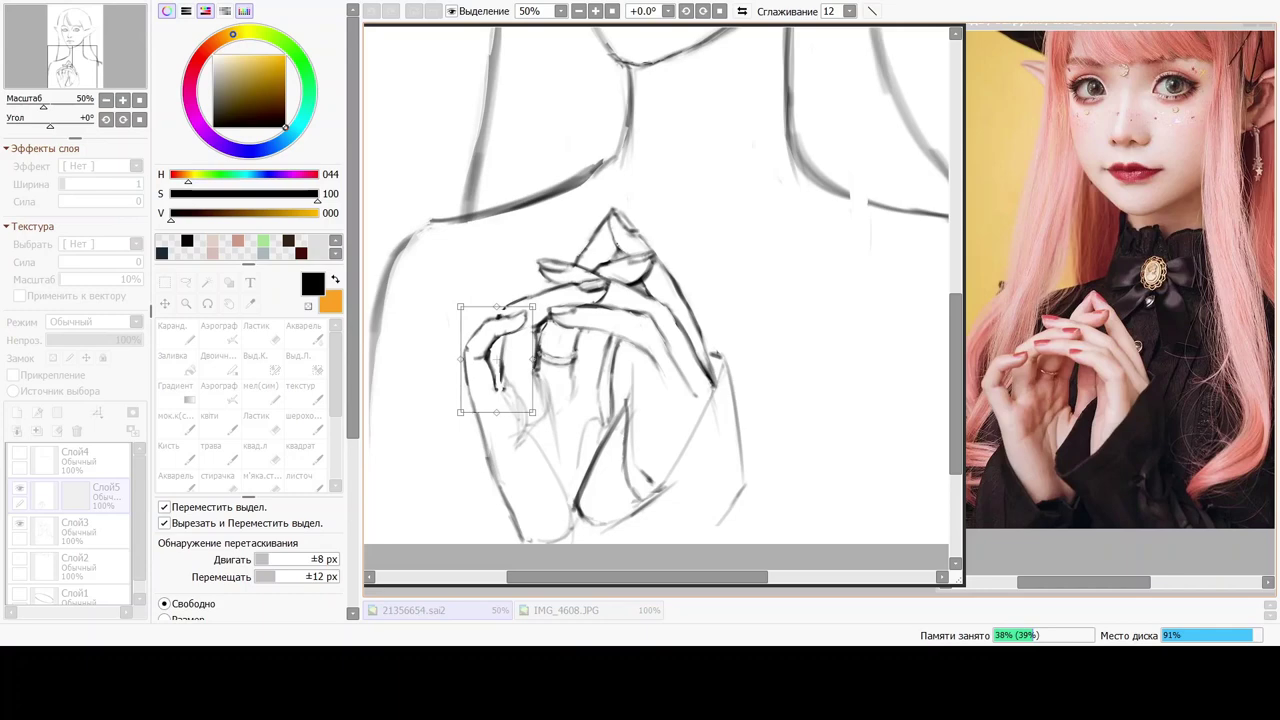
pyautogui.moveTo(540, 298); pyautogui.dragTo(523, 290)
pyautogui.moveTo(497, 360); pyautogui.dragTo(488, 361)
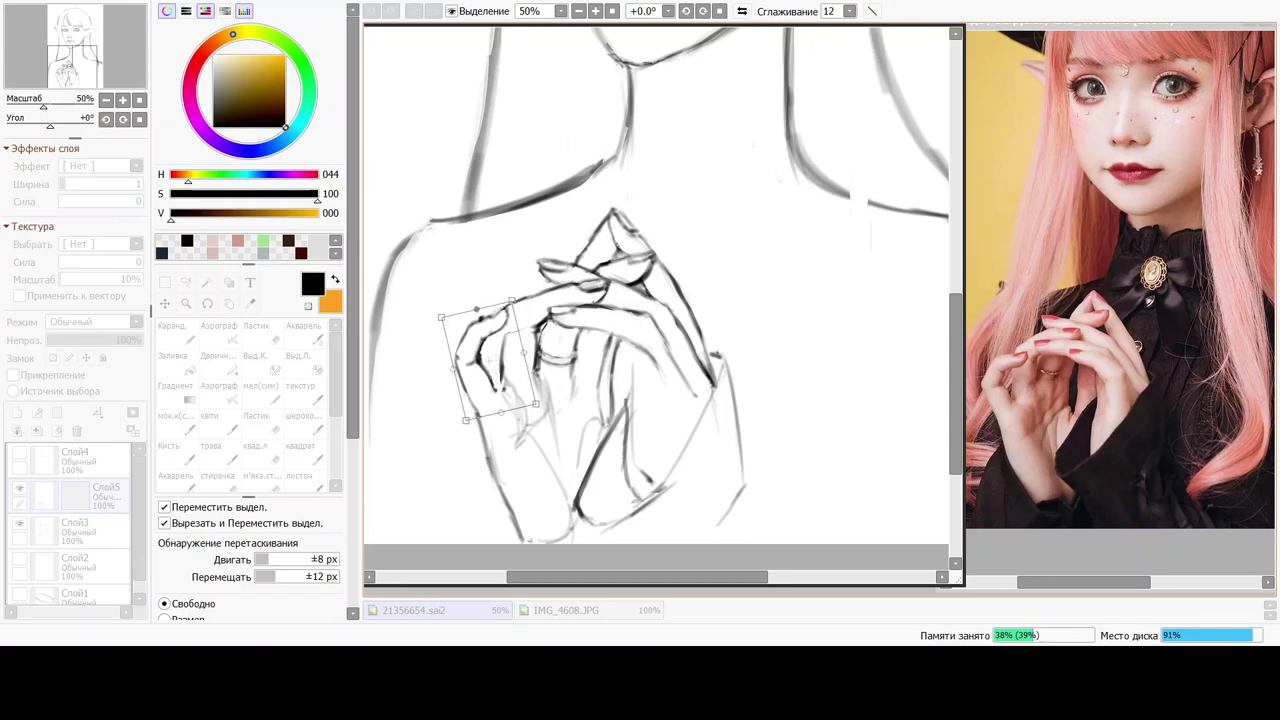
pyautogui.moveTo(476, 309); pyautogui.dragTo(477, 313)
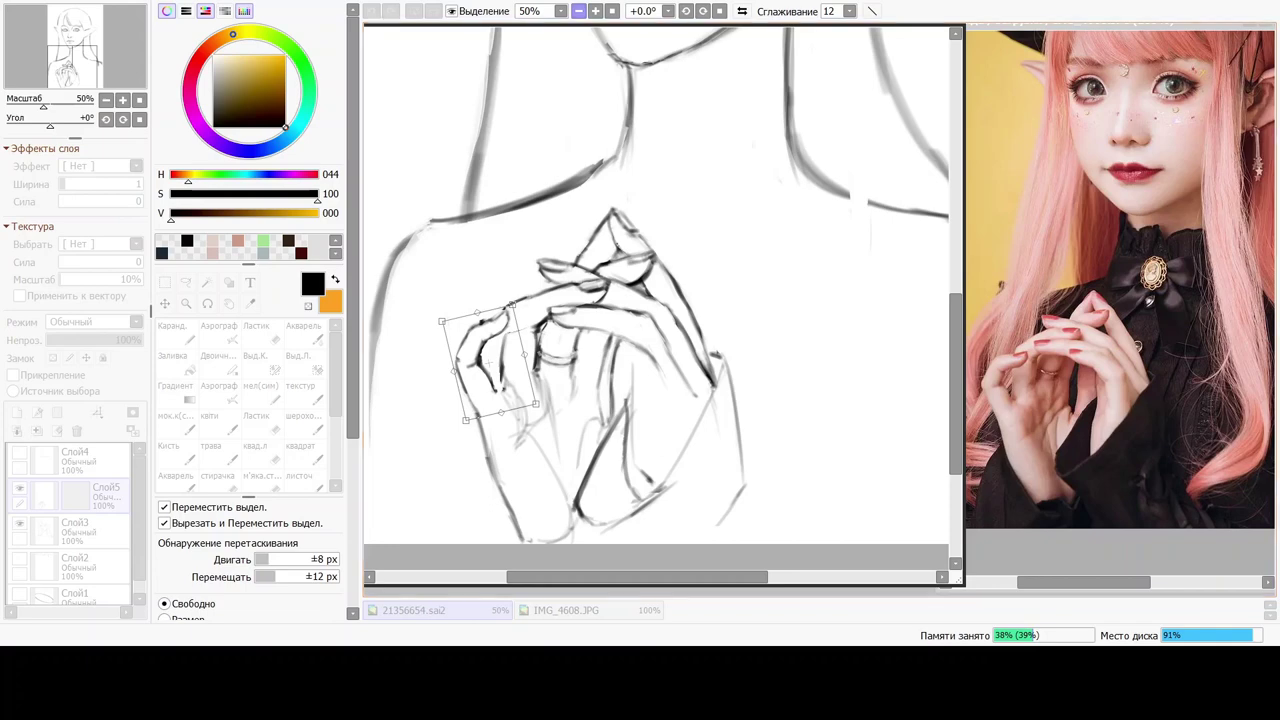
# Check the reshaped finger against the whole figure, apply the transform and clear the selection.
pyautogui.click(579, 11)
pyautogui.click(579, 11)
pyautogui.click(579, 11)
pyautogui.press('+')
pyautogui.press('+')
pyautogui.press('+')
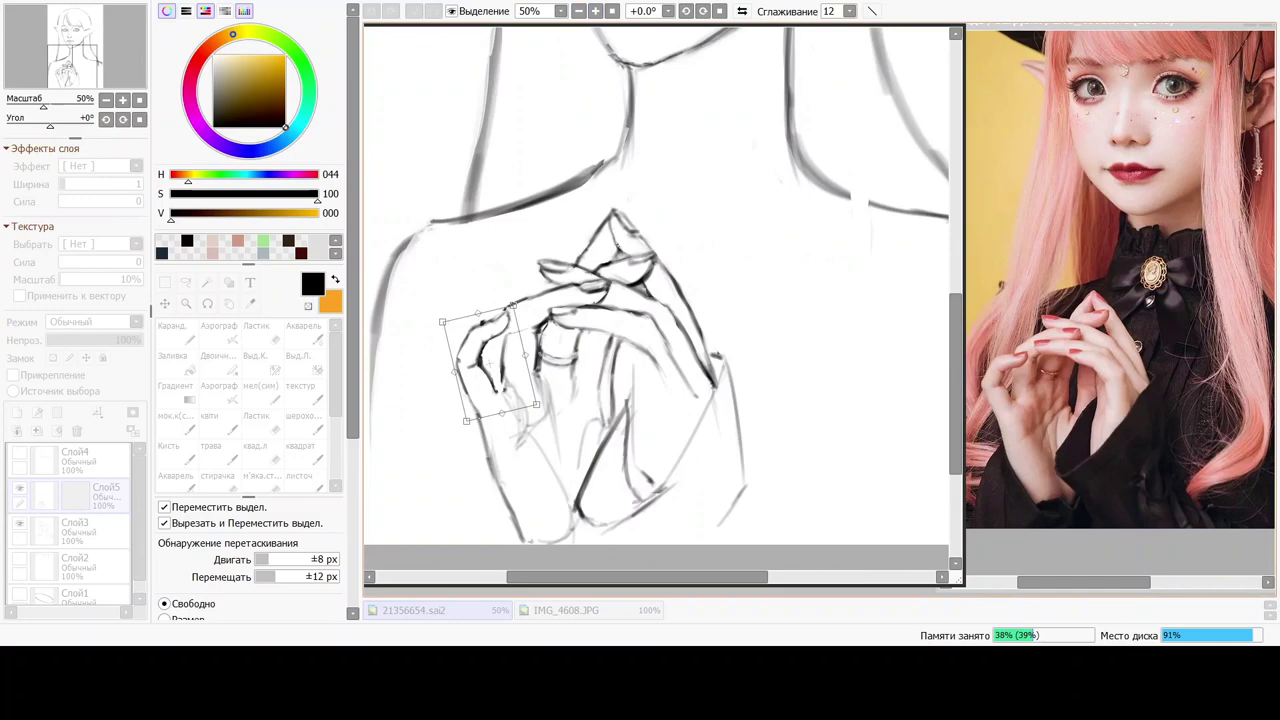
pyautogui.moveTo(637, 577); pyautogui.dragTo(625, 577)
pyautogui.press('Return')
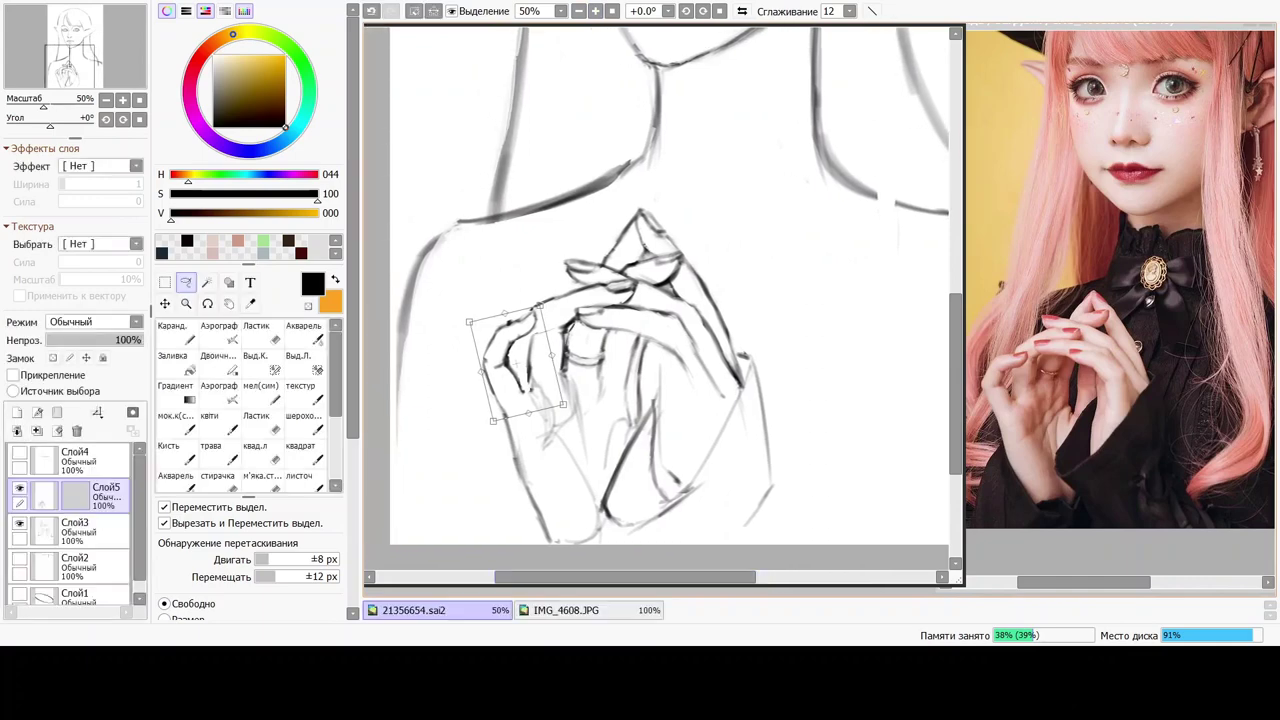
pyautogui.hotkey('ctrl', 'd')
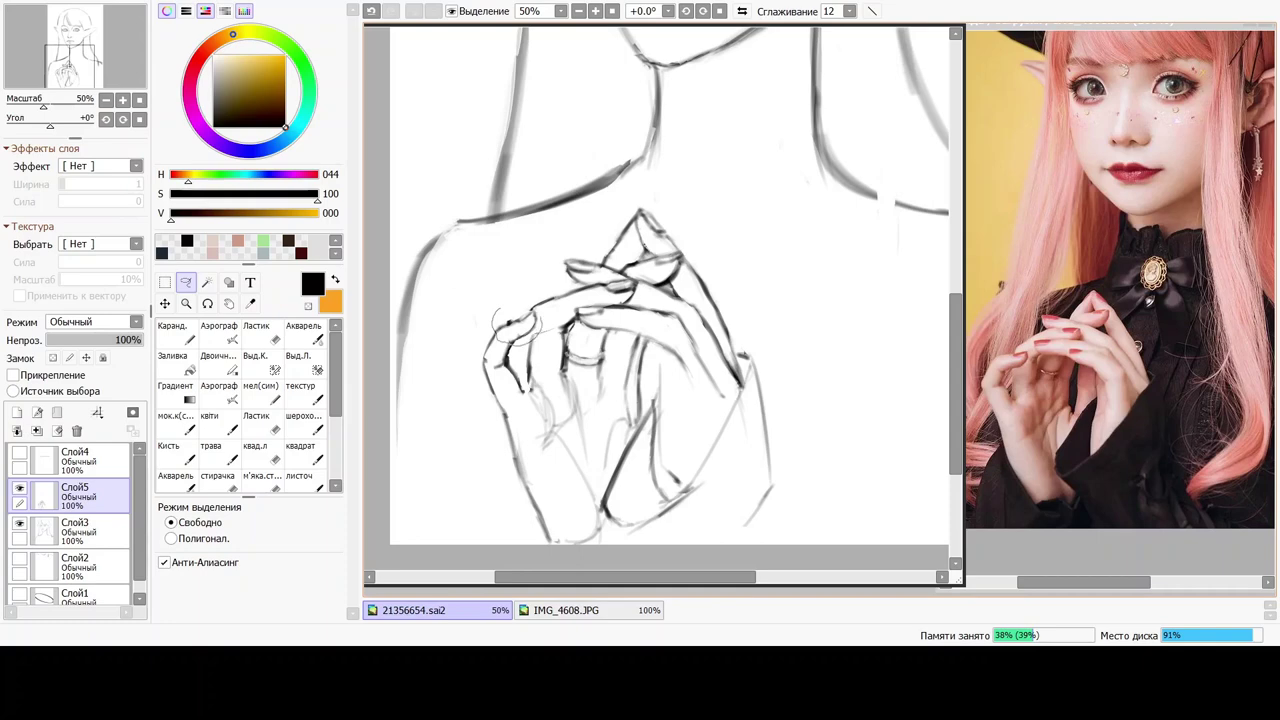
# Transform the lassoed tip of the outermost finger, stretching it slightly and rotating it downward, then apply and deselect.
pyautogui.hotkey('ctrl', 't')
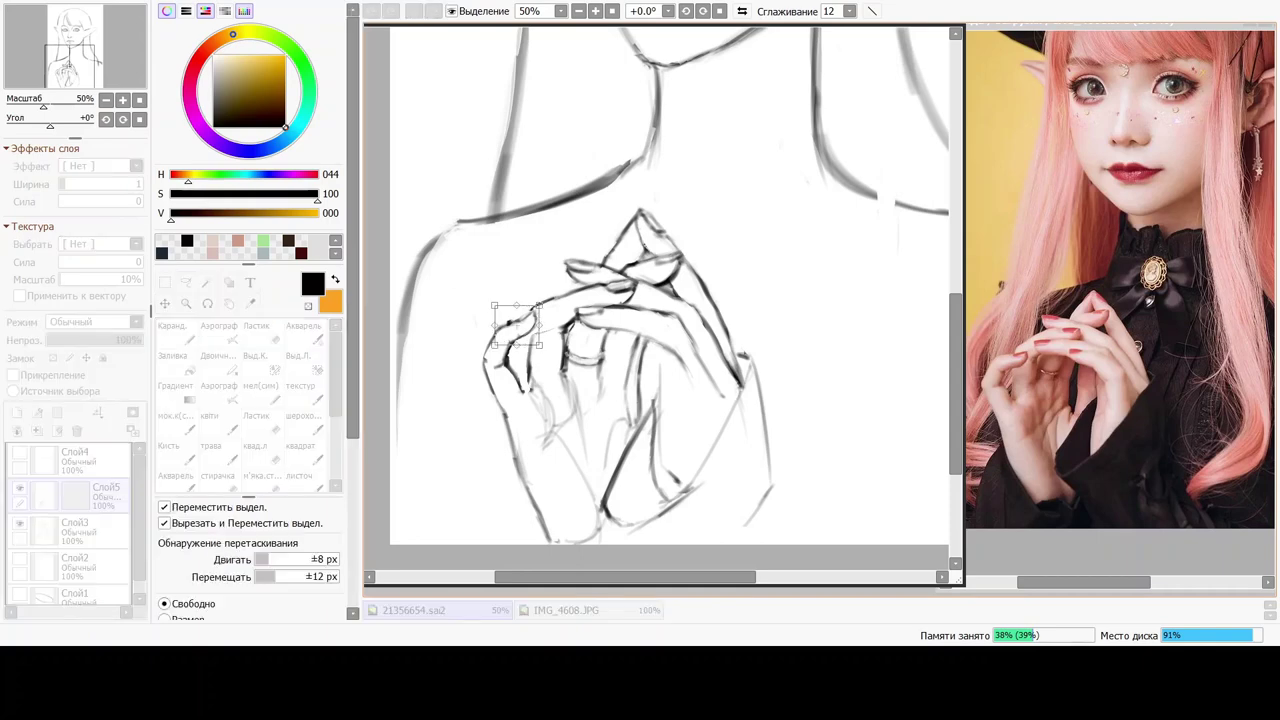
pyautogui.moveTo(517, 345); pyautogui.dragTo(517, 349)
pyautogui.moveTo(546, 305)
pyautogui.mouseDown()
pyautogui.moveTo(553, 318)
pyautogui.moveTo(521, 329)
pyautogui.moveTo(551, 317)
pyautogui.mouseUp()
pyautogui.press('Return')
pyautogui.hotkey('ctrl', 'd')
# Redraw the upper edge of the finger above the outermost fingertip with the Watercolor brush and trim its outline with a smaller eraser.
pyautogui.press('c')
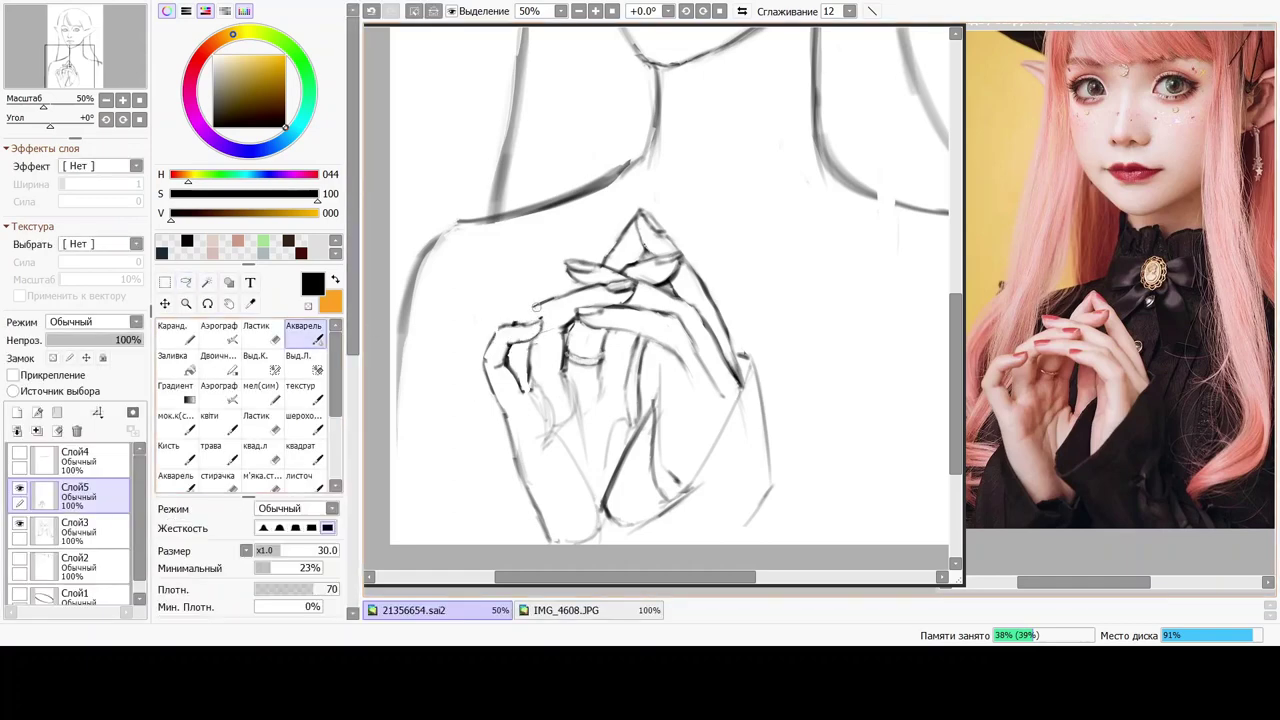
pyautogui.click(165, 282)
pyautogui.click(470, 330)
pyautogui.click(305, 333)
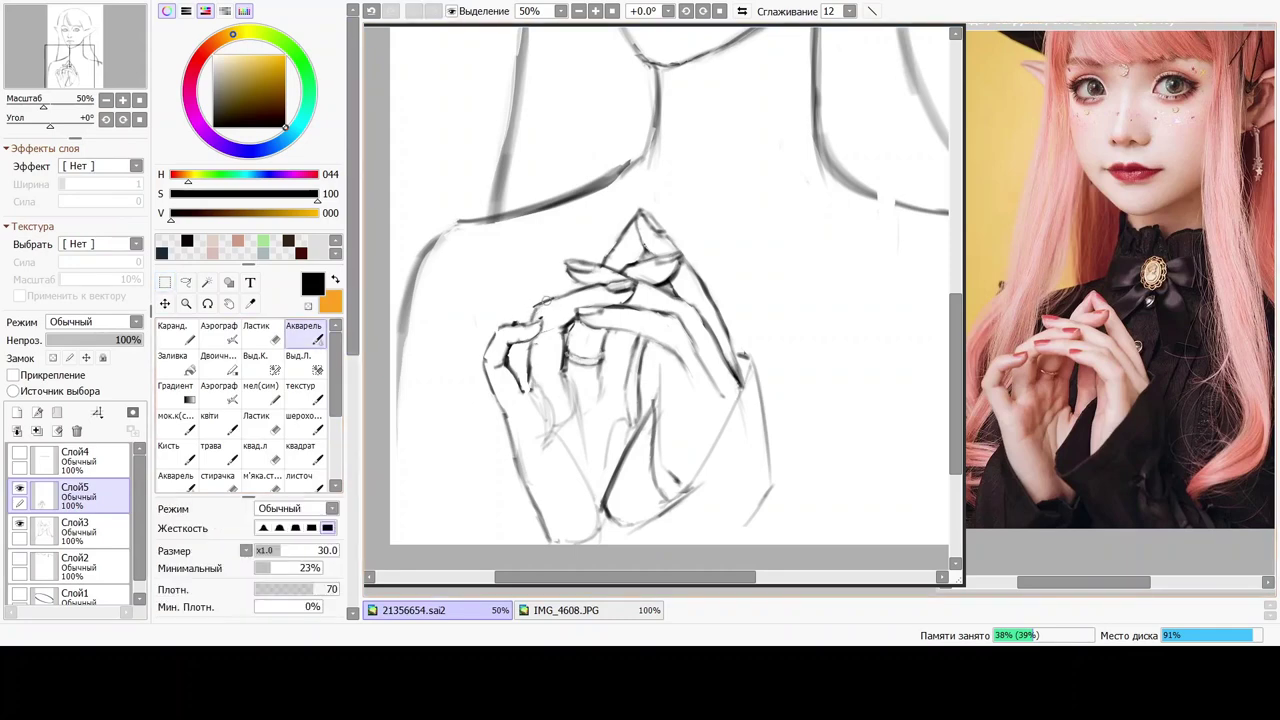
pyautogui.hotkey('ctrl', 'z')
pyautogui.moveTo(547, 302); pyautogui.dragTo(584, 291)
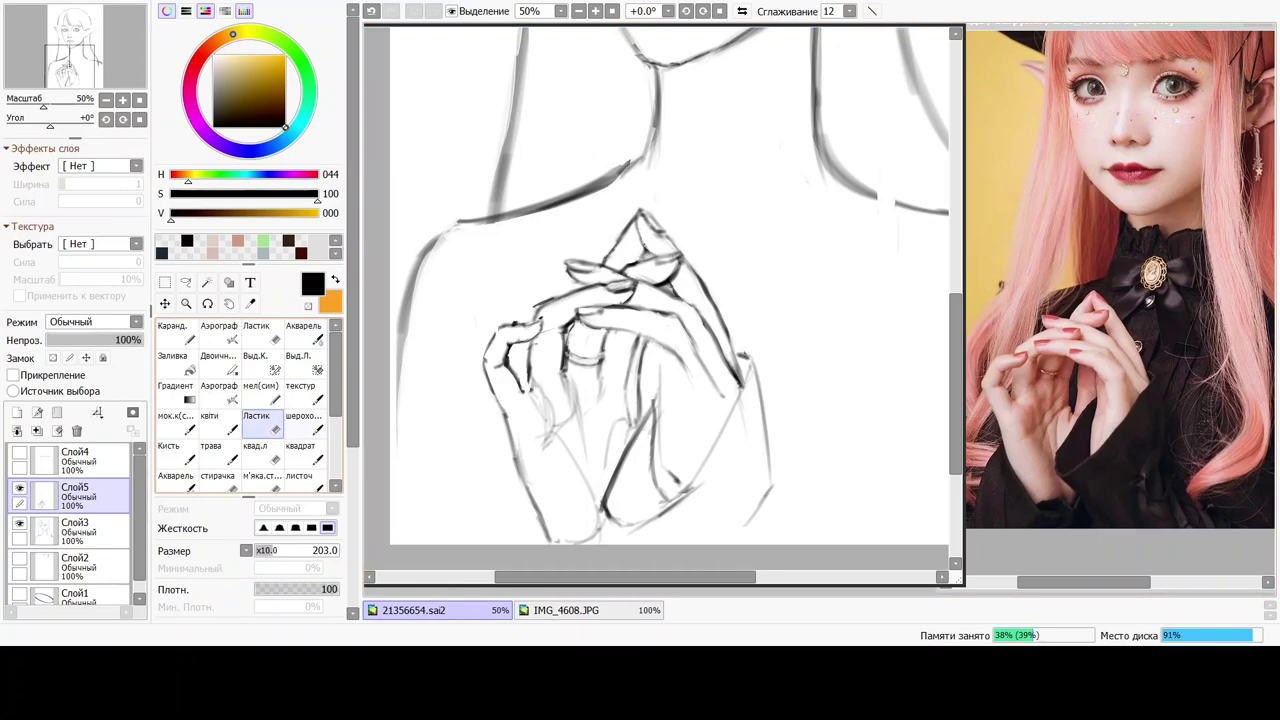
pyautogui.click(258, 452)
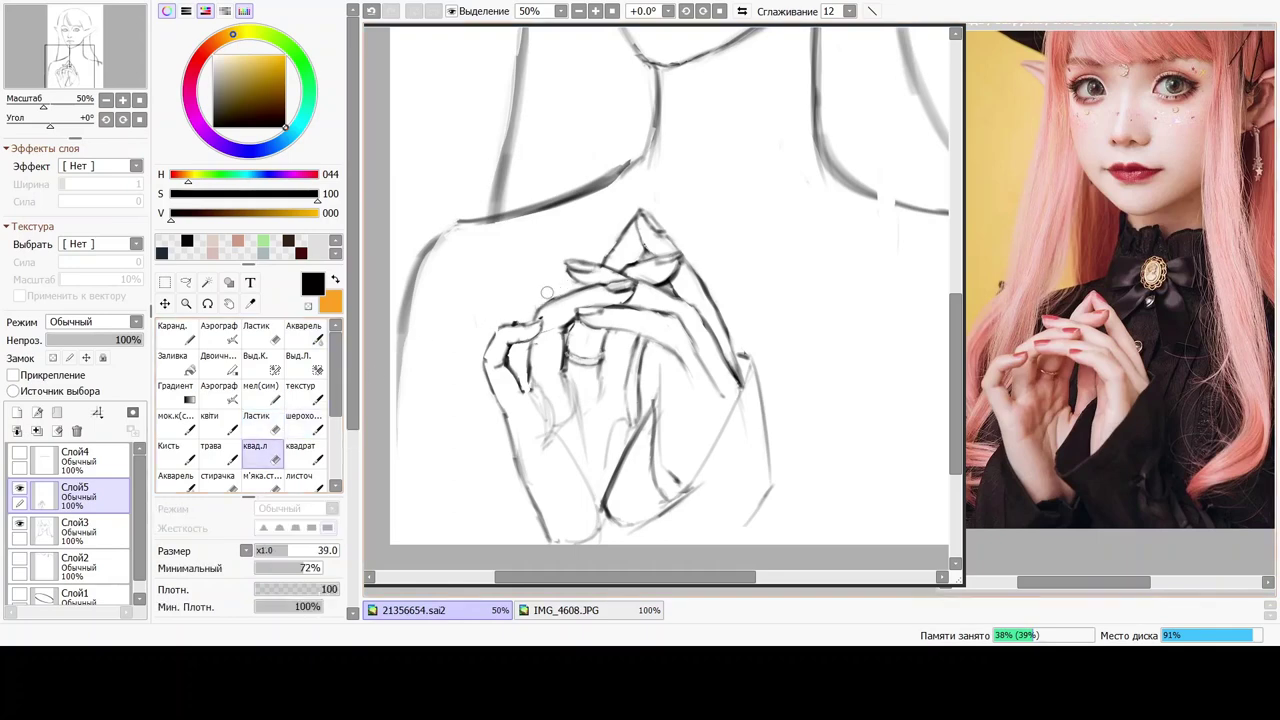
pyautogui.press('[')
pyautogui.press('[')
# Lasso the tip of the finger above the ring, shift it slightly outward with free transform, then apply and deselect.
pyautogui.press('a')
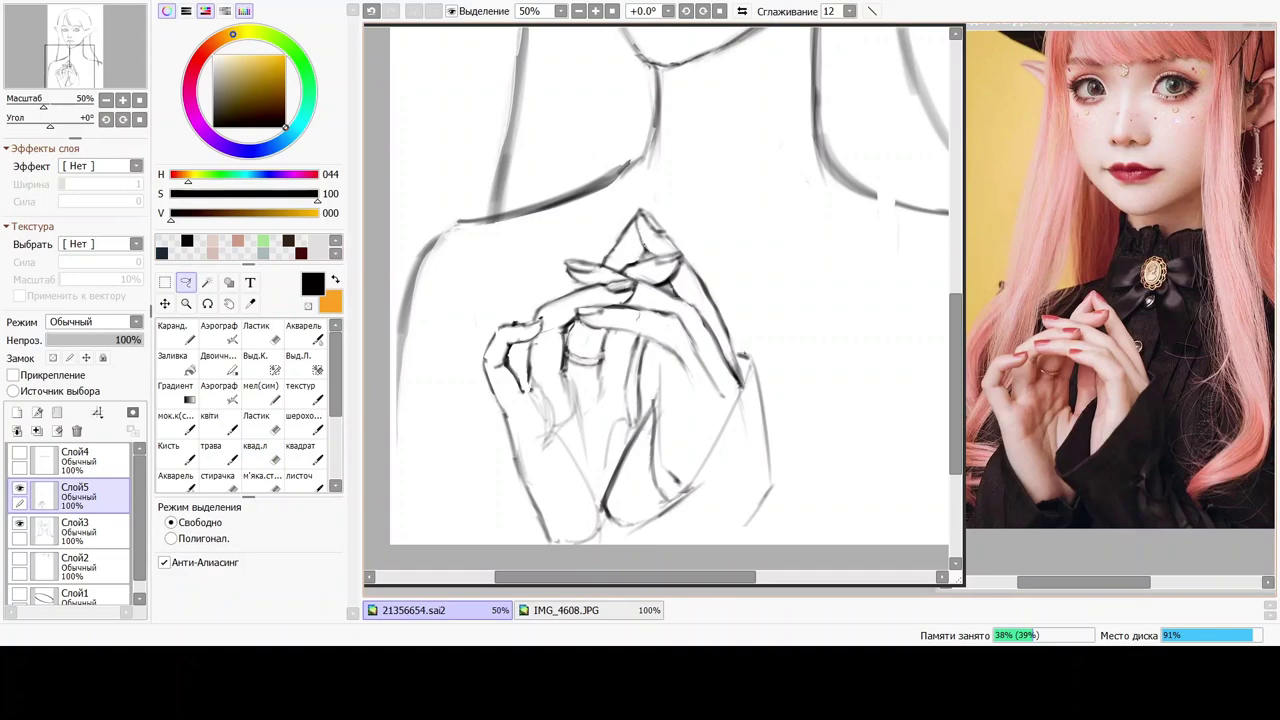
pyautogui.moveTo(620, 300); pyautogui.dragTo(570, 306)
pyautogui.hotkey('ctrl', 't')
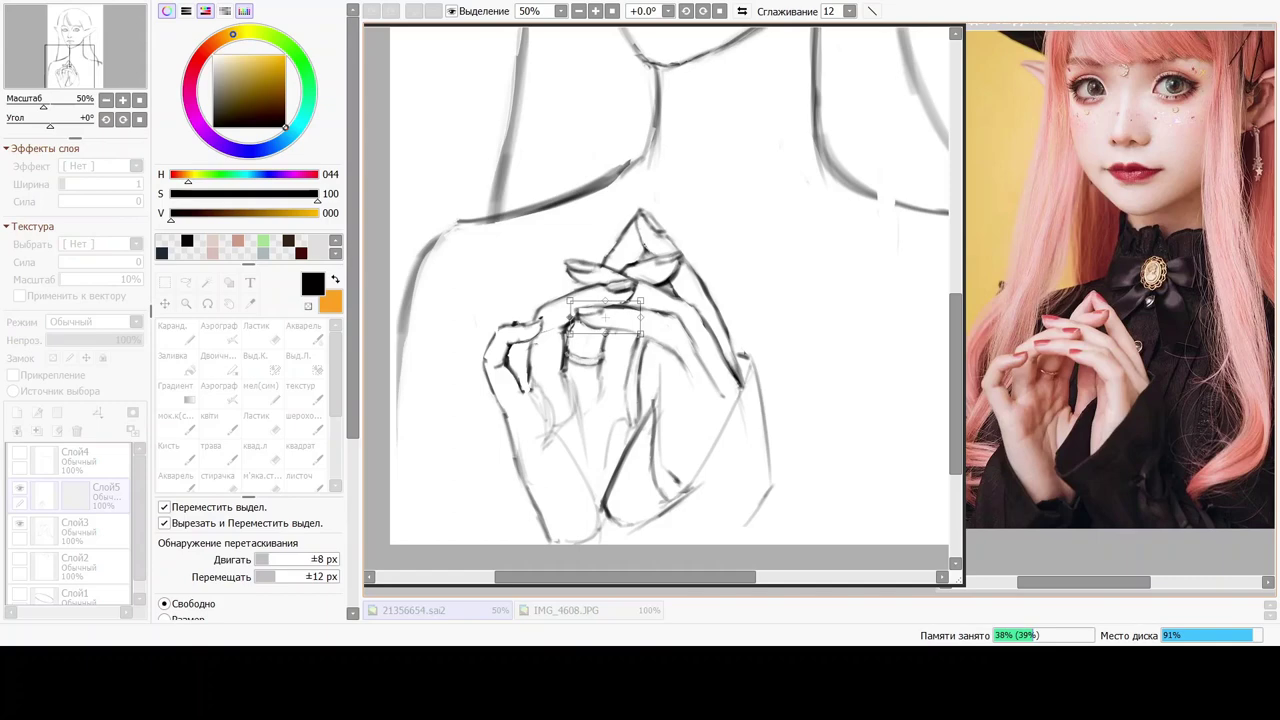
pyautogui.moveTo(570, 317); pyautogui.dragTo(555, 317)
pyautogui.moveTo(640, 317); pyautogui.dragTo(633, 335)
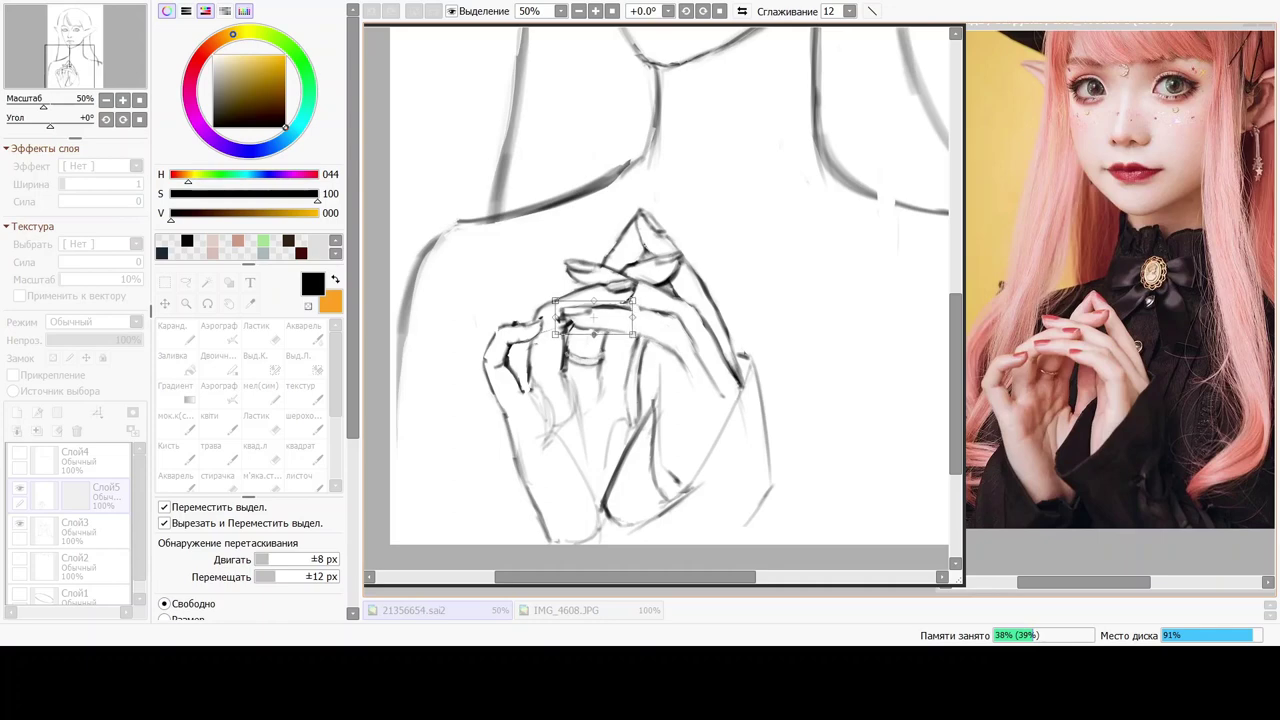
pyautogui.press('Return')
pyautogui.hotkey('ctrl', 'd')
# Clean up the stray lines around the shifted fingertip above the ring with the eraser reduced to size 18.
pyautogui.press('e')
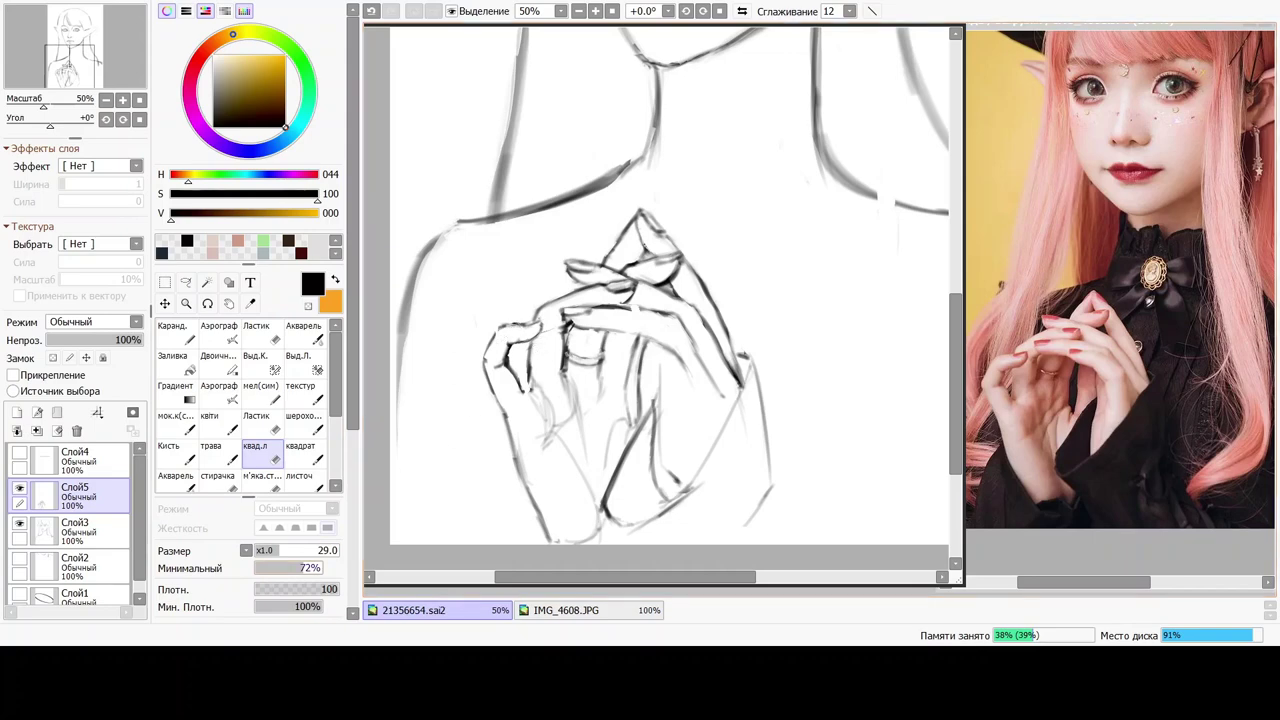
pyautogui.press('[')
pyautogui.press('[')
pyautogui.press('[')
pyautogui.press('[')
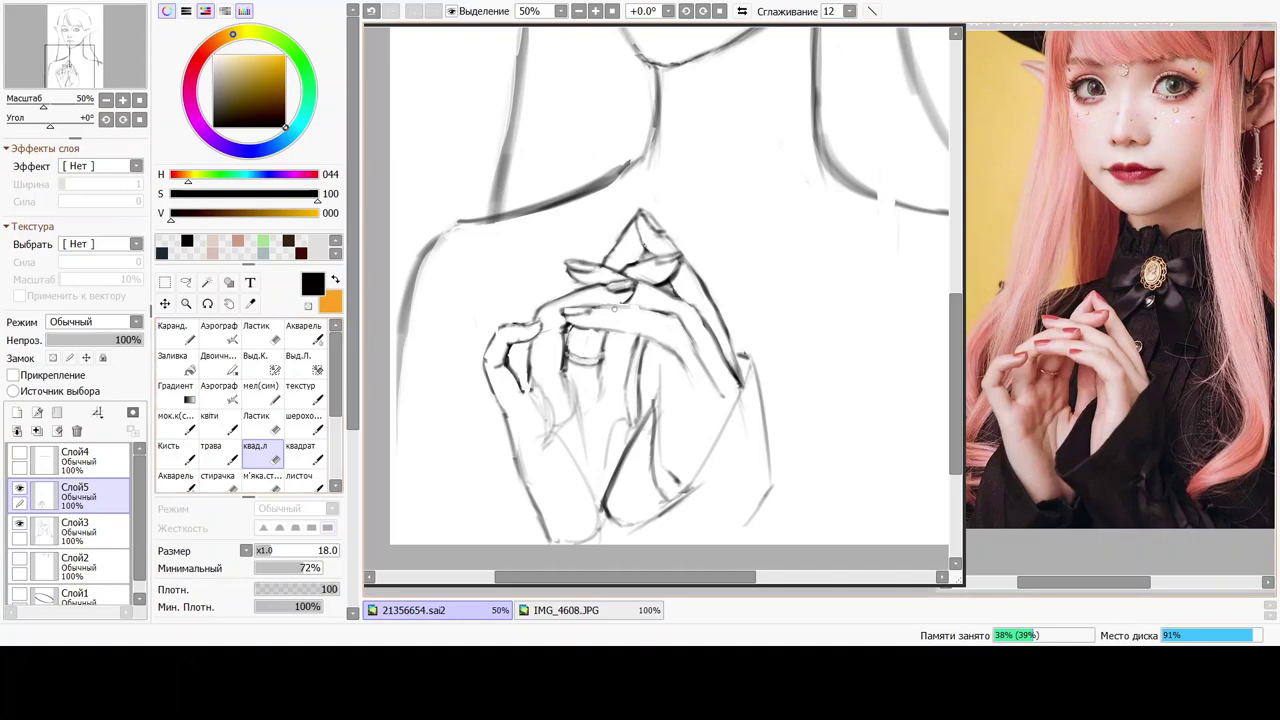
# Undo the last strokes on the finger above the ring and redraw its upper edge with the Watercolor brush.
pyautogui.click(304, 333)
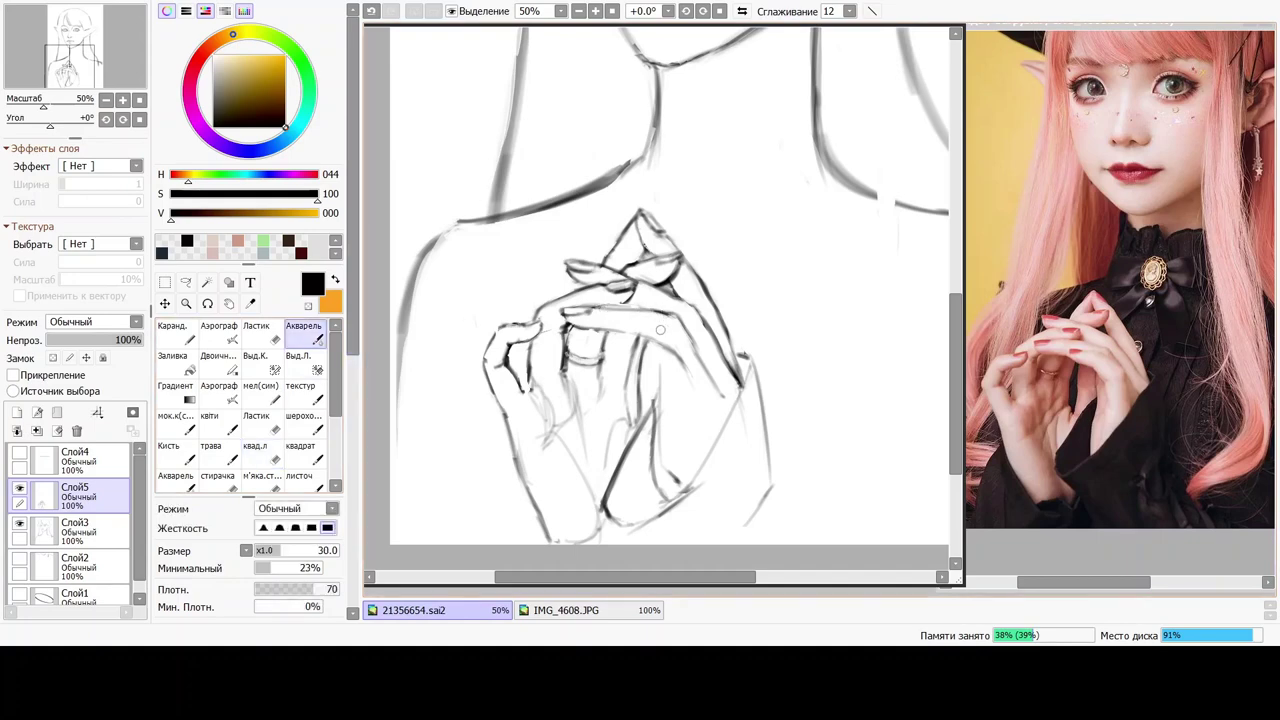
pyautogui.hotkey('ctrl', 'z')
pyautogui.hotkey('ctrl', 'z')
pyautogui.hotkey('ctrl', 'z')
pyautogui.moveTo(584, 310); pyautogui.dragTo(658, 310)
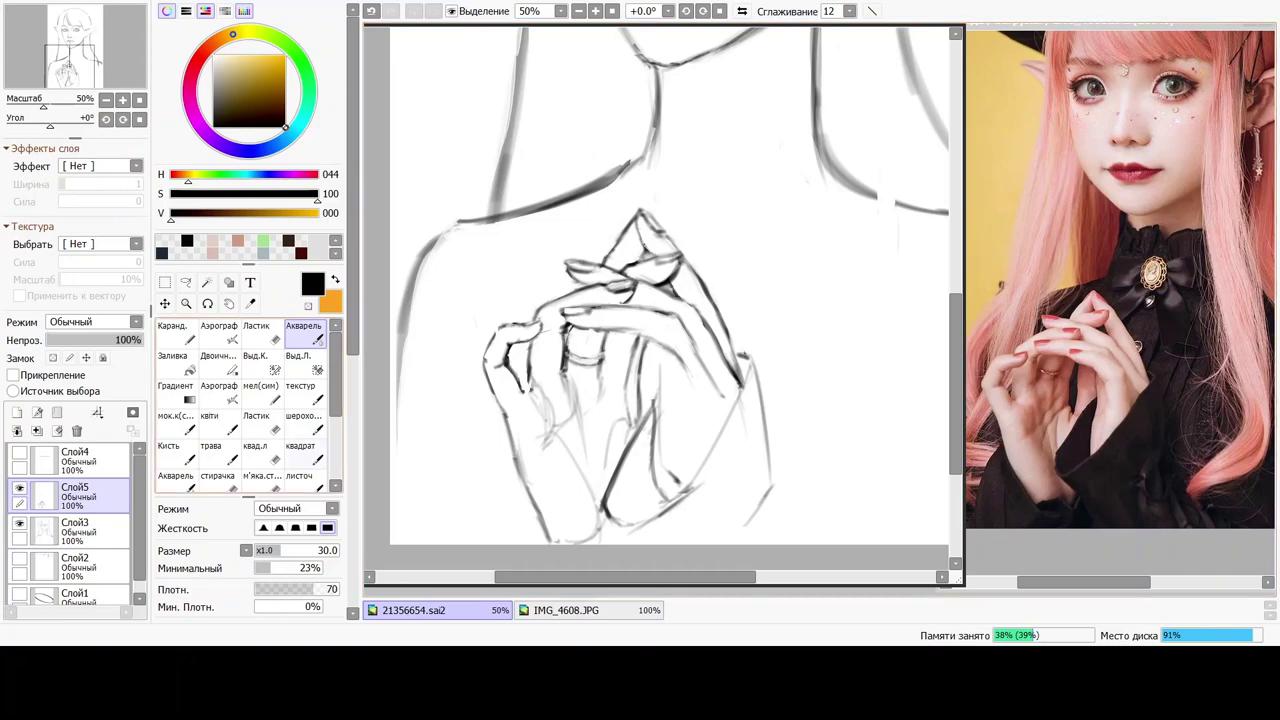
pyautogui.press('e')
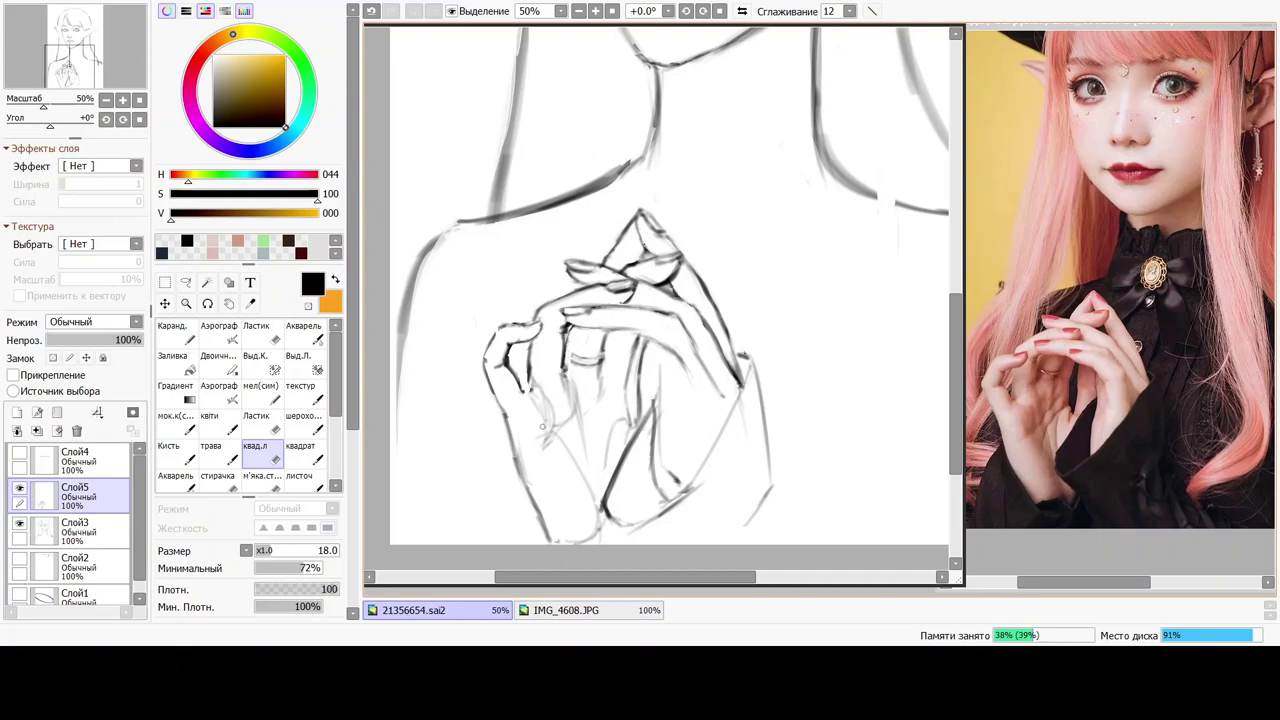
pyautogui.hotkey('ctrl', 'z')
pyautogui.hotkey('ctrl', 'y')
pyautogui.hotkey('ctrl', 'z')
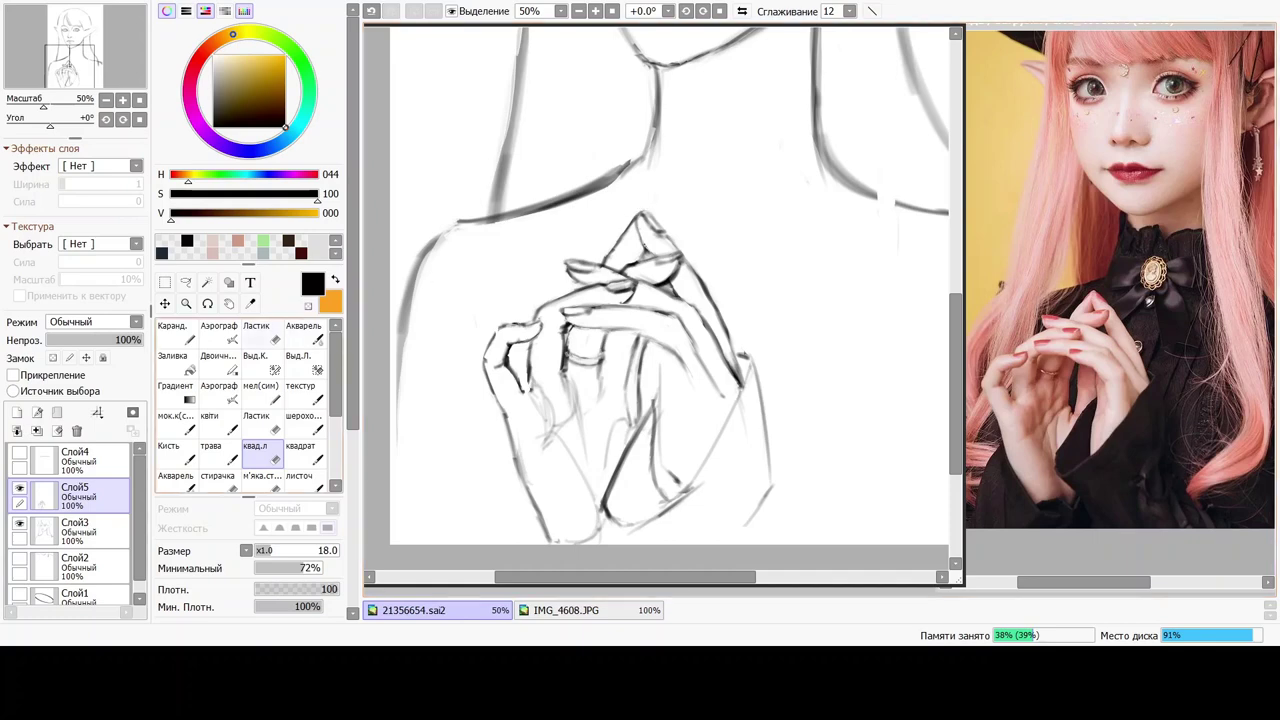
# Refine the outlines of the uppermost fingers, alternating the Watercolor brush with the size 18 eraser.
pyautogui.click(304, 333)
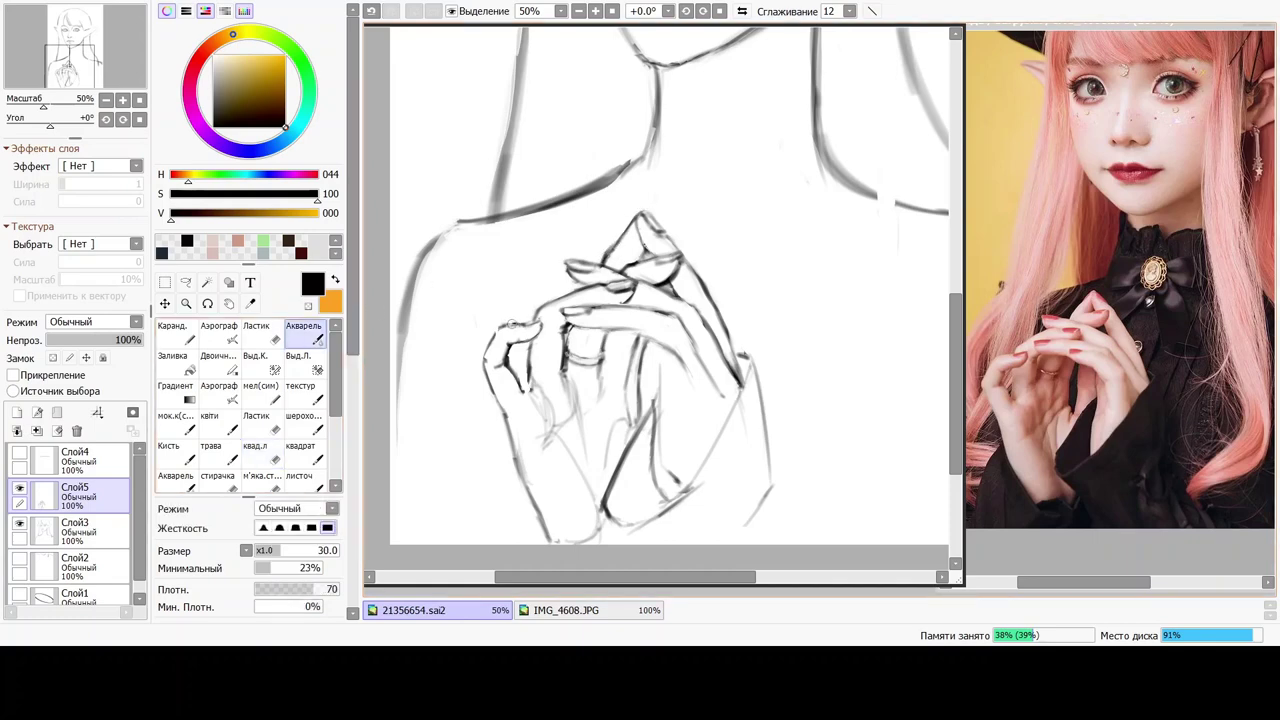
pyautogui.click(262, 452)
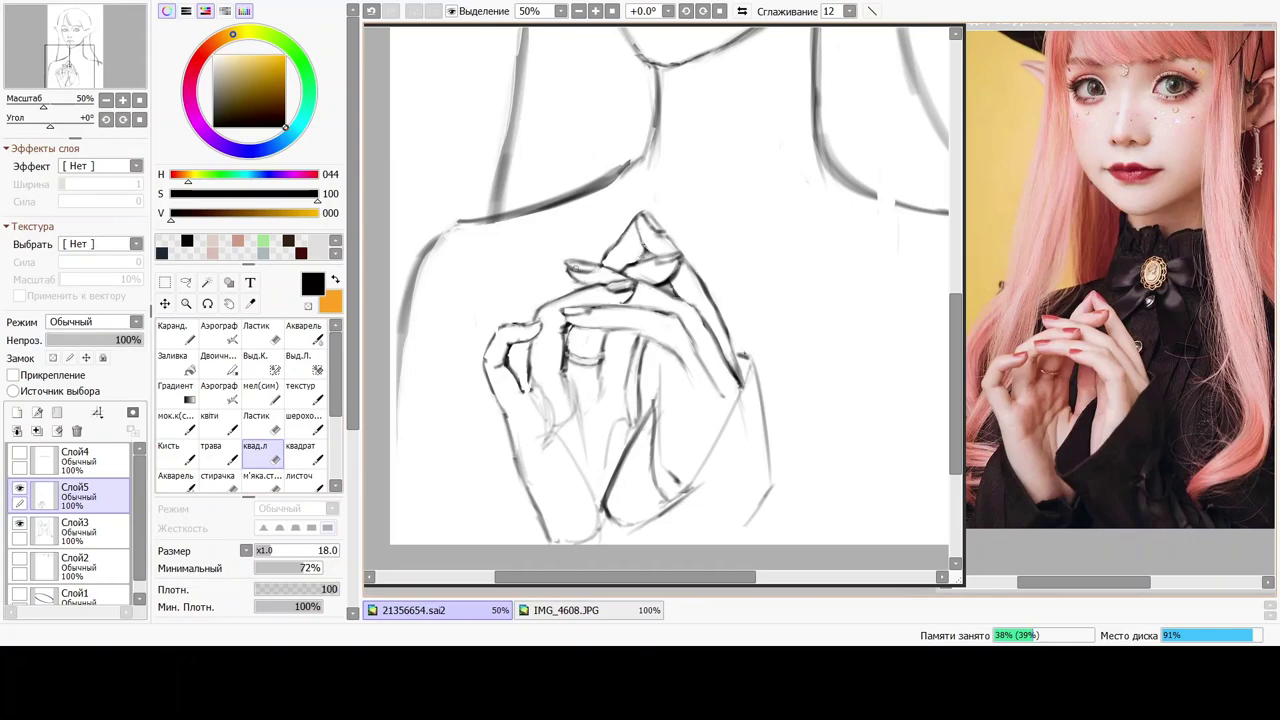
pyautogui.click(303, 333)
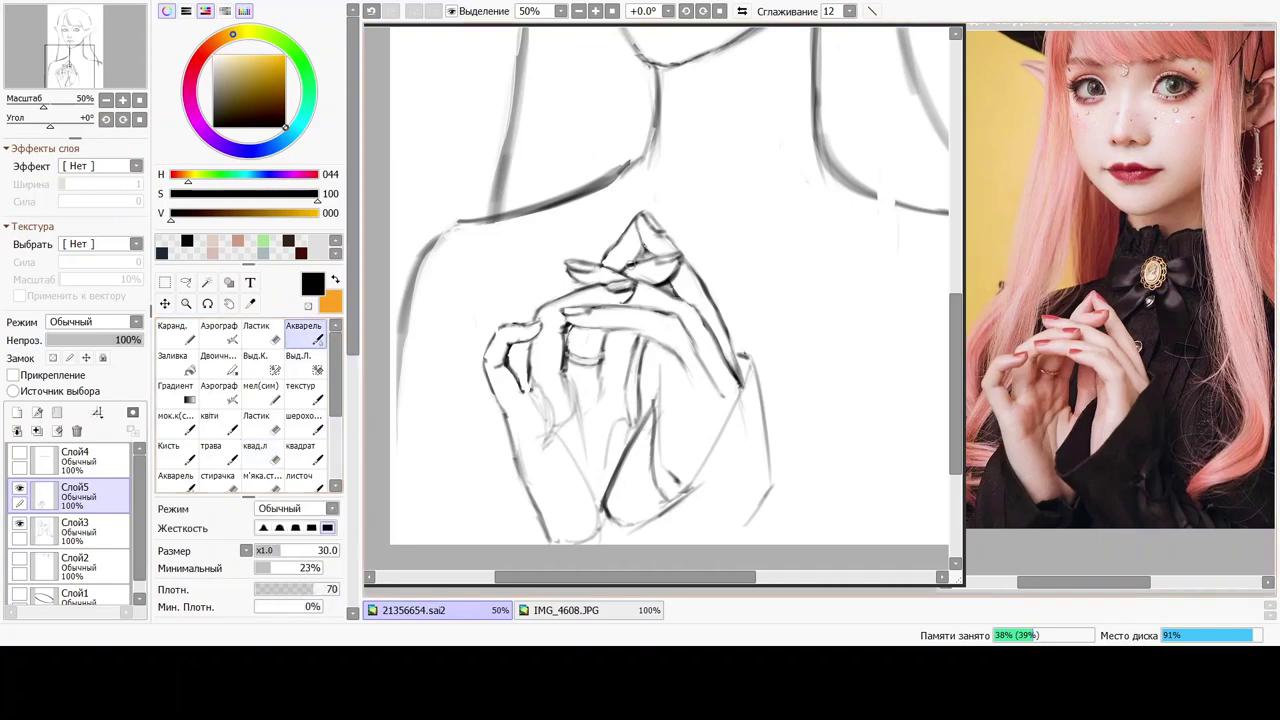
pyautogui.click(258, 452)
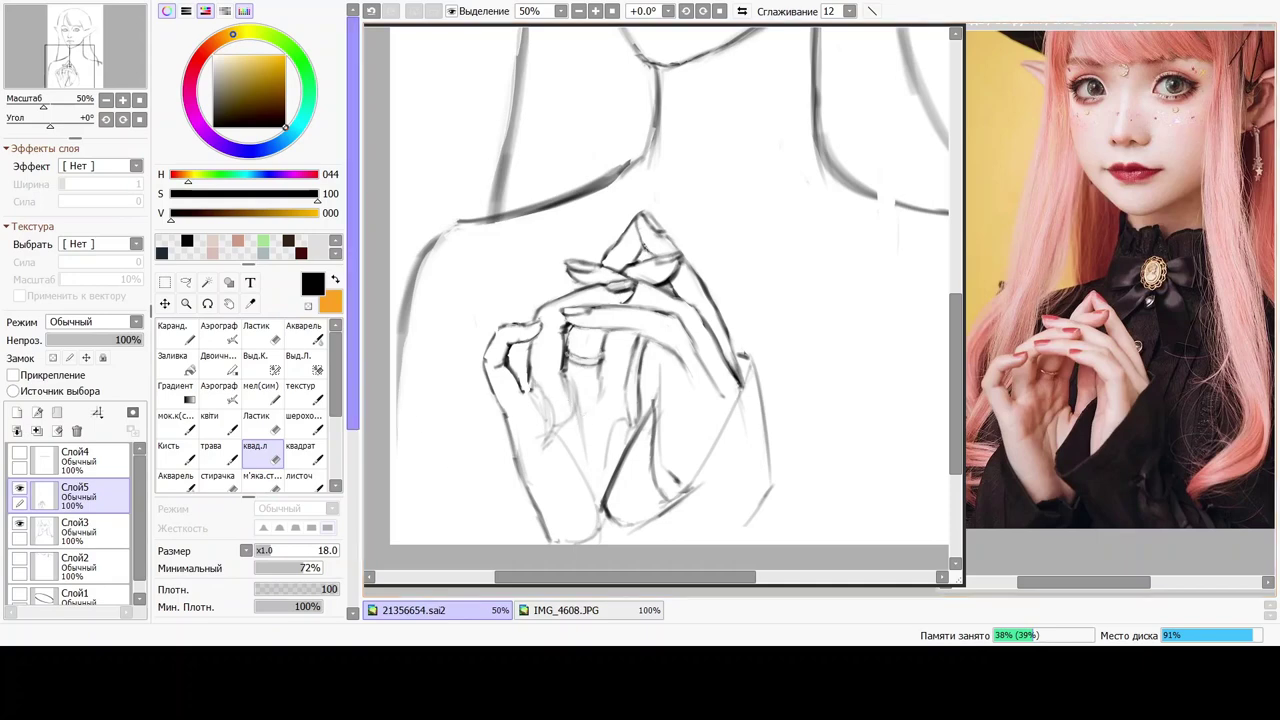
# Erase the outermost finger's upper knuckle outline and redraw it with the Watercolor brush at size 21.
pyautogui.click(300, 335)
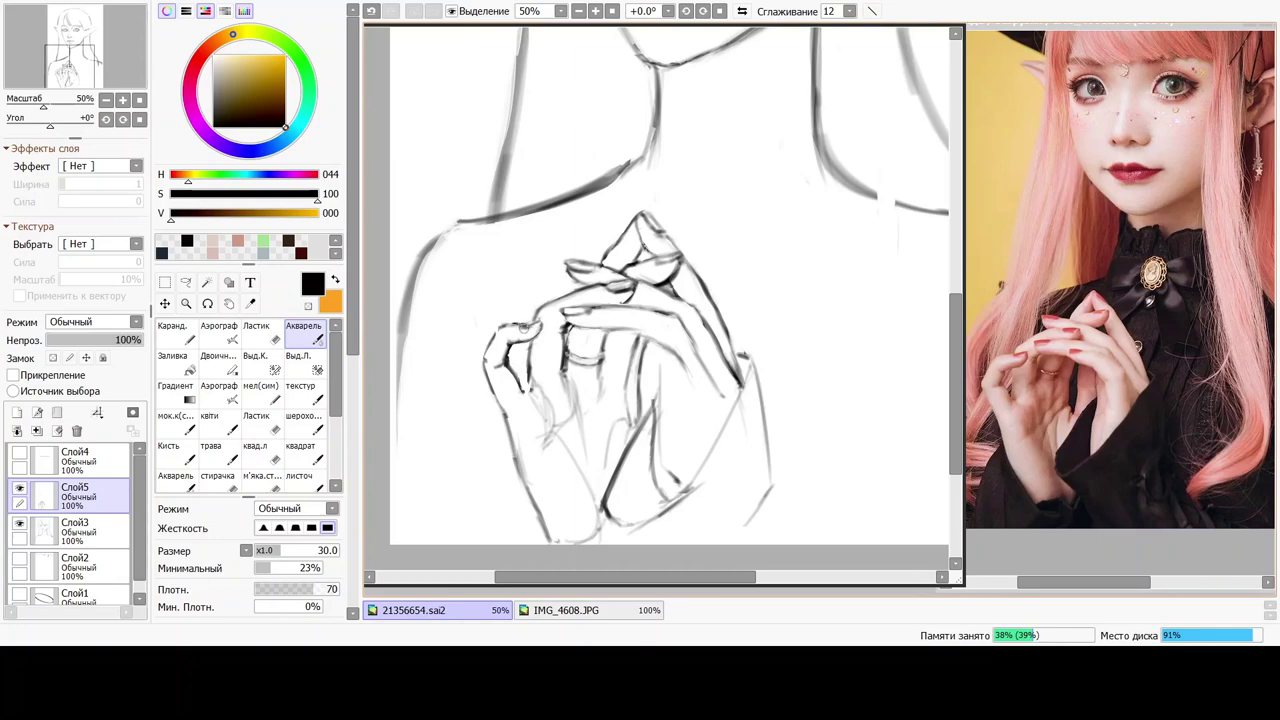
pyautogui.moveTo(280, 550); pyautogui.dragTo(271, 550)
pyautogui.click(256, 453)
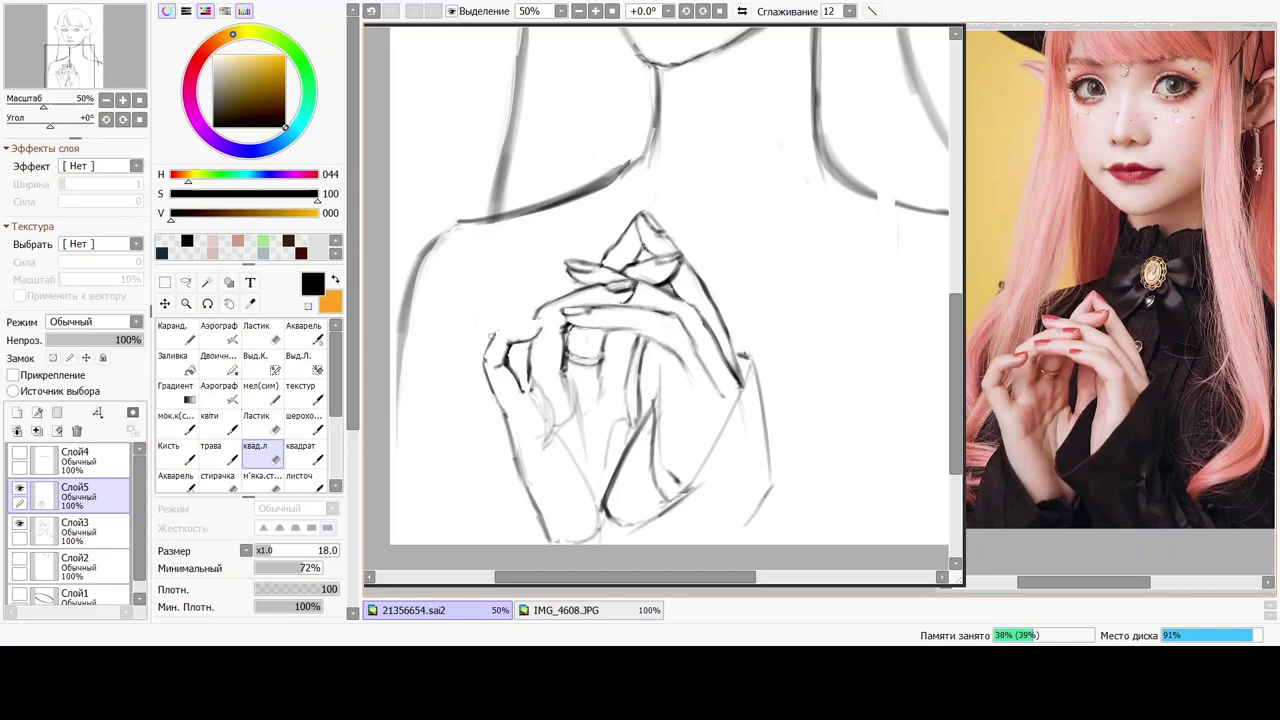
pyautogui.click(304, 333)
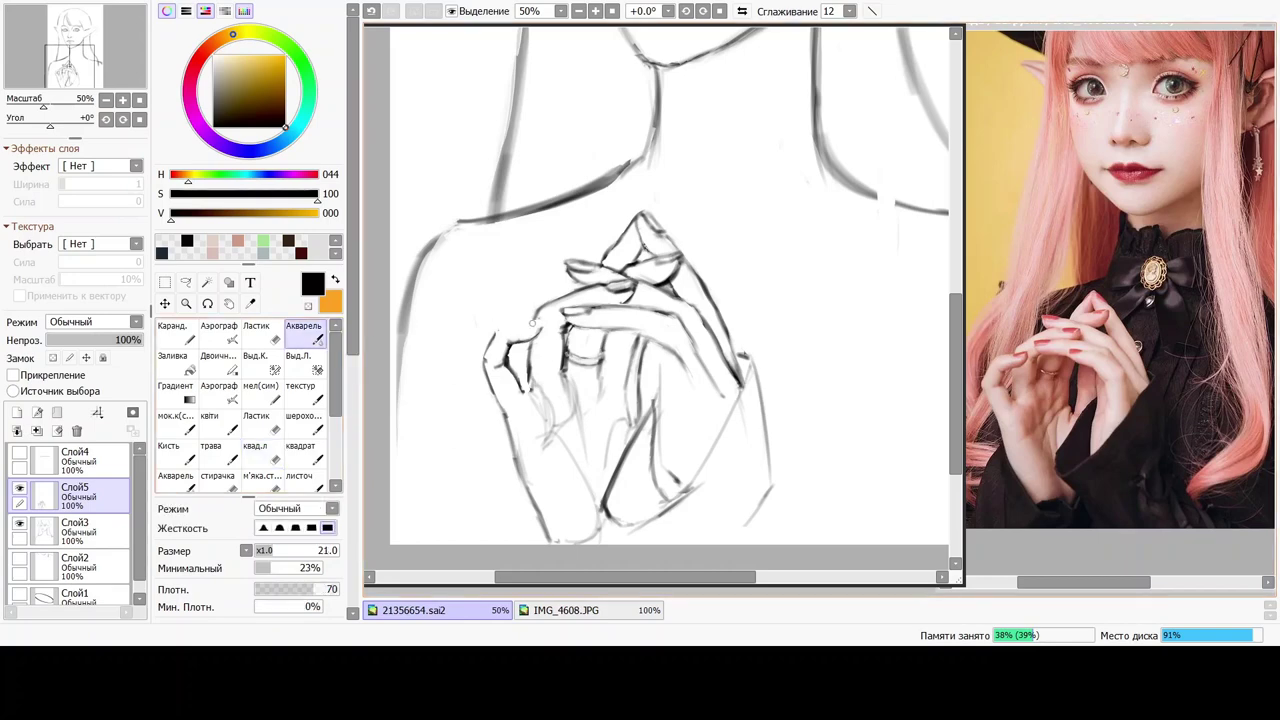
pyautogui.moveTo(490, 336); pyautogui.dragTo(483, 357)
# Refine the bent joint of the outermost finger, trimming its inner lines with the eraser and retouching them with the Watercolor brush.
pyautogui.click(258, 452)
pyautogui.moveTo(506, 340)
pyautogui.mouseDown()
pyautogui.moveTo(505, 357)
pyautogui.moveTo(508, 342)
pyautogui.mouseUp()
pyautogui.click(304, 334)
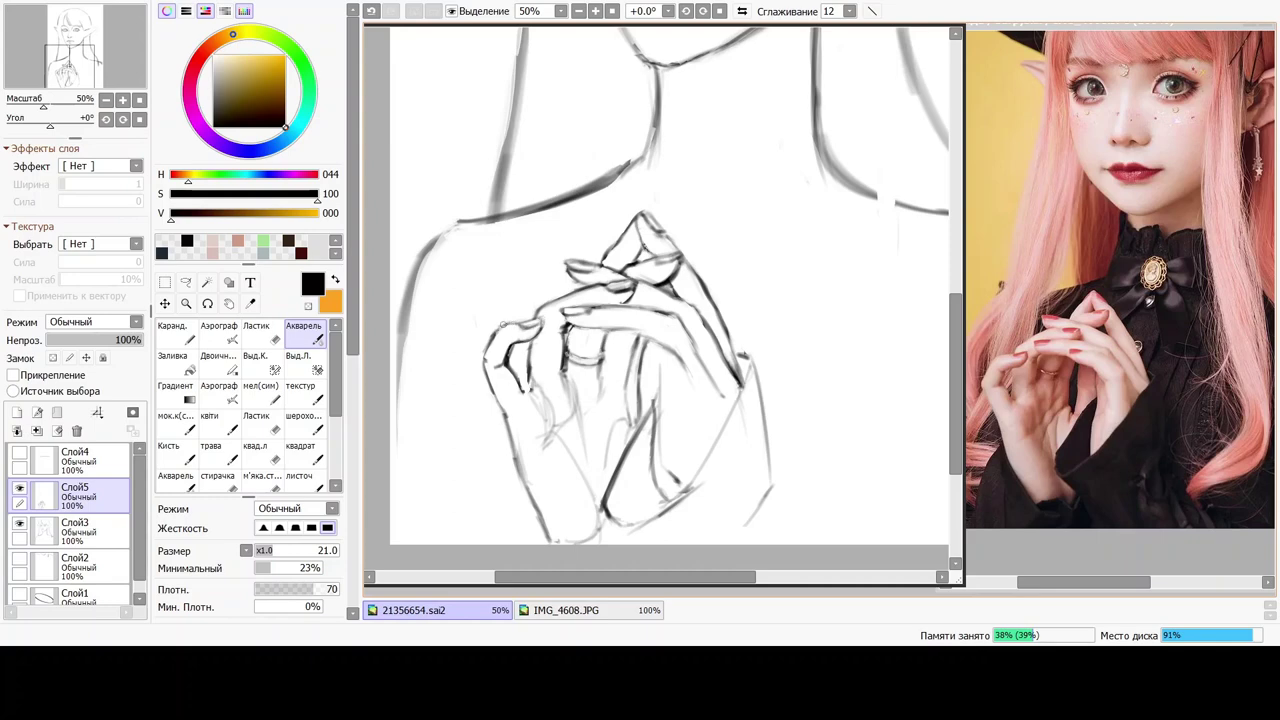
pyautogui.moveTo(506, 326); pyautogui.dragTo(500, 331)
pyautogui.hotkey('ctrl', 'z')
pyautogui.click(258, 452)
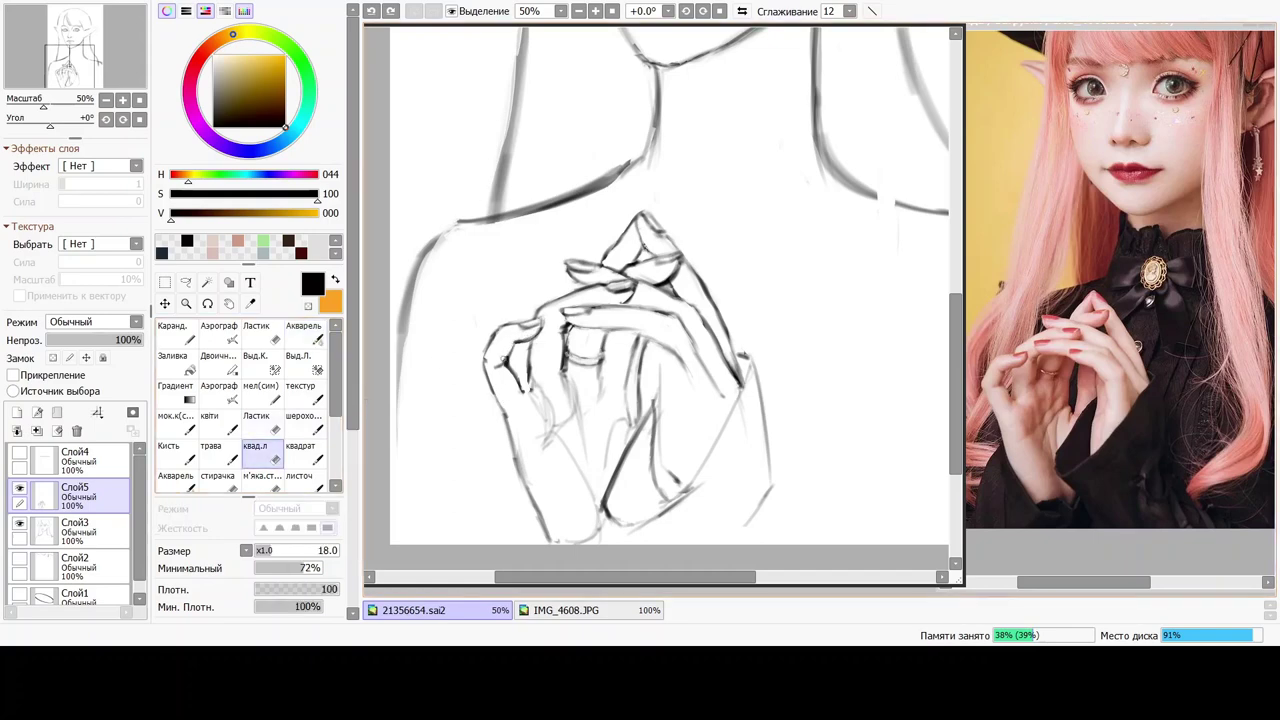
pyautogui.moveTo(505, 352); pyautogui.dragTo(505, 356)
# Darken the contour of the finger above the ring with the Watercolor brush and trim its edge with the eraser.
pyautogui.press('c')
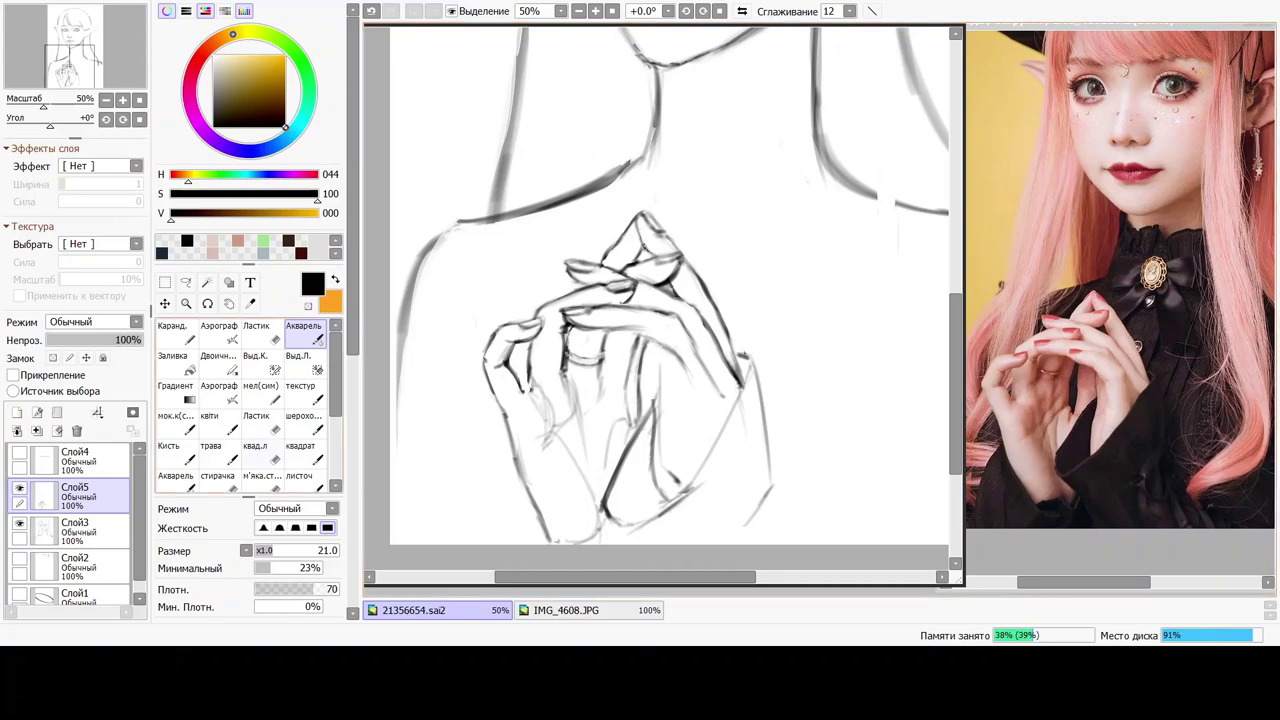
pyautogui.press('e')
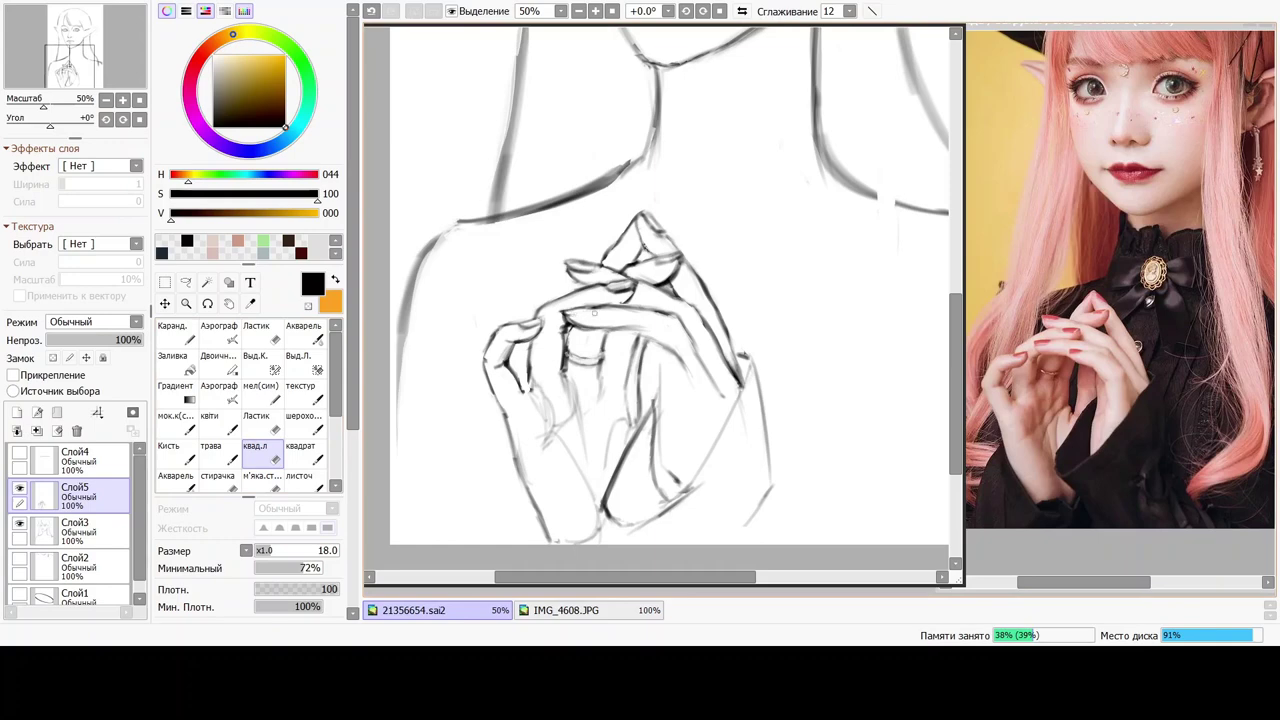
pyautogui.click(304, 332)
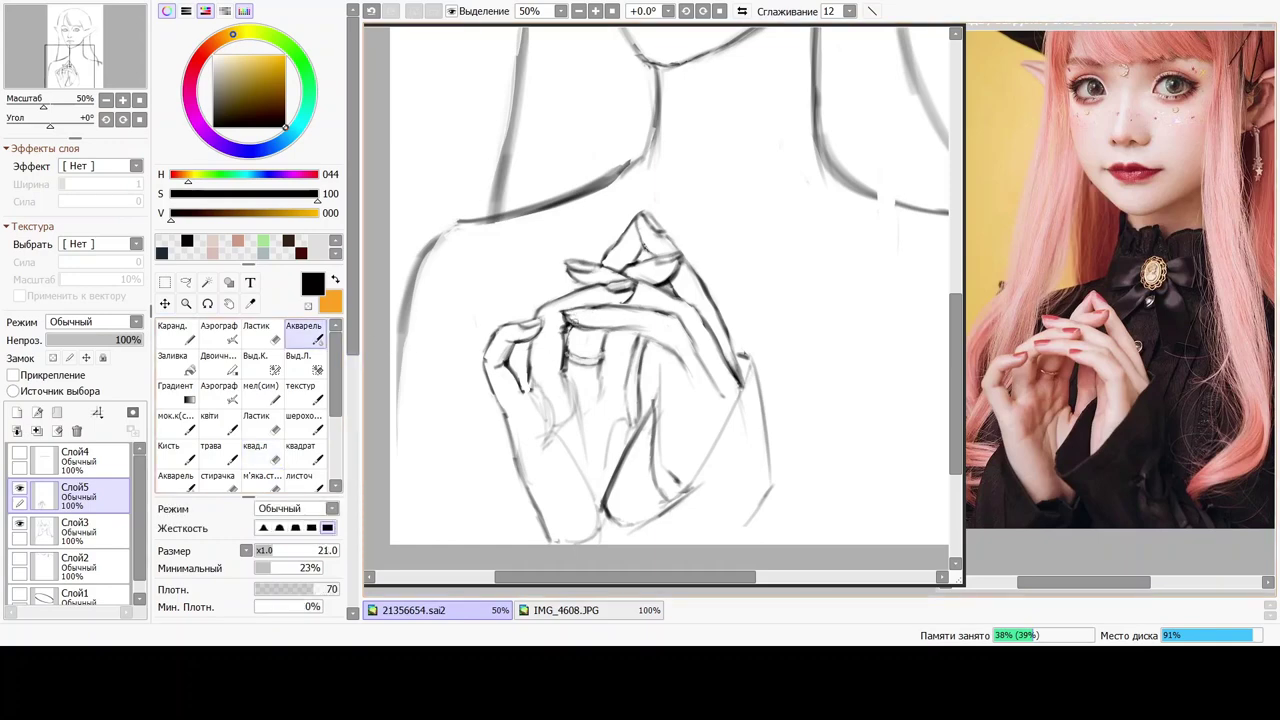
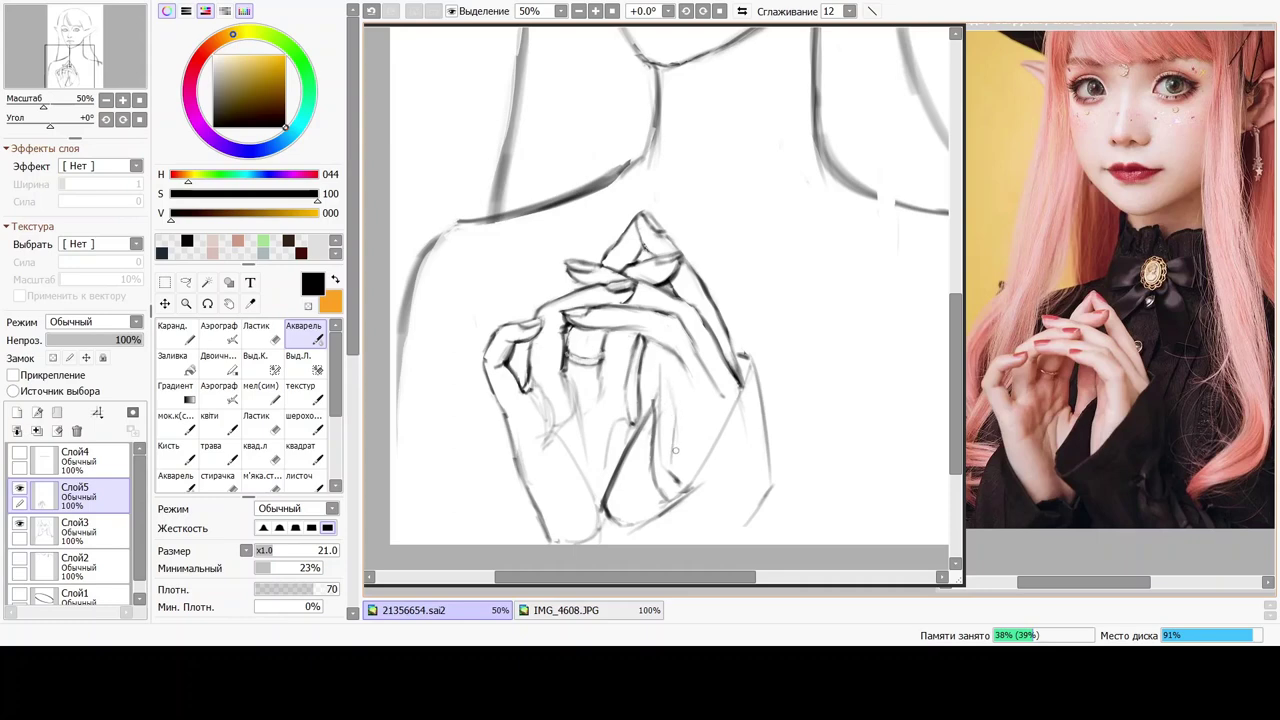
# Erase the extra lines inside the palm with the eraser at size 47 and redraw the hand's lower outer contour with the Watercolor brush.
pyautogui.moveTo(675, 451); pyautogui.dragTo(676, 504)
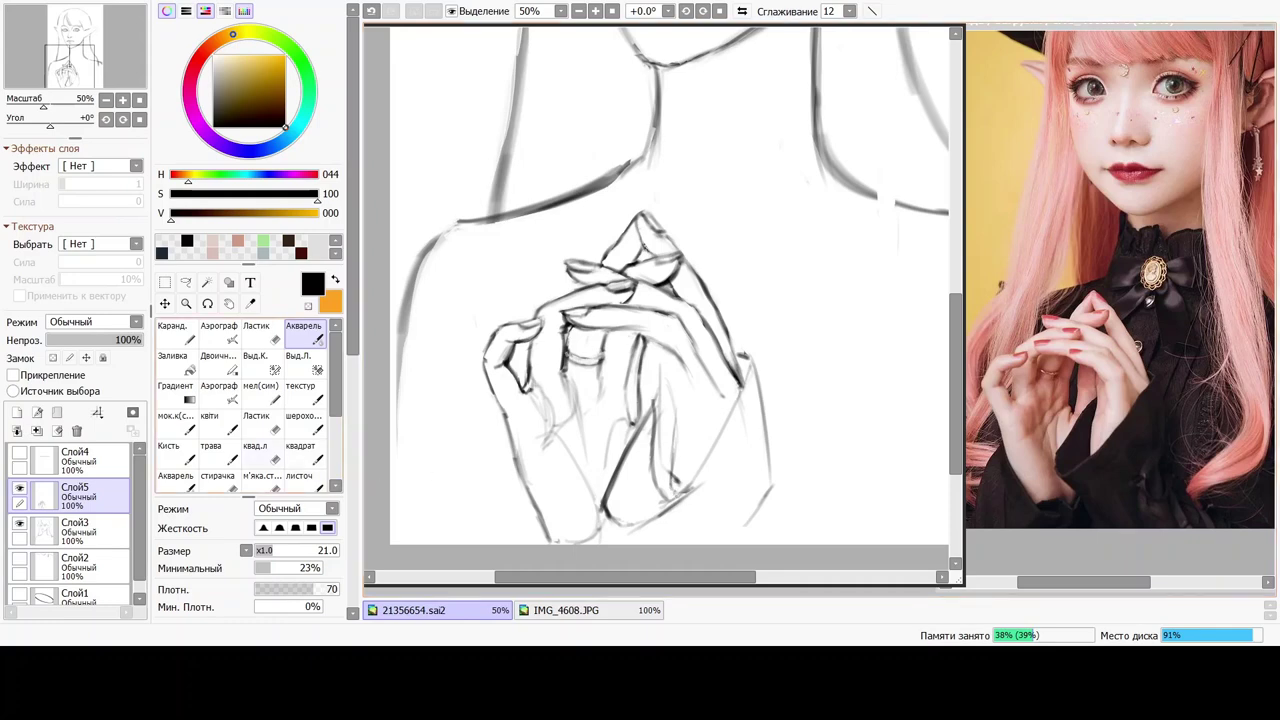
pyautogui.click(262, 452)
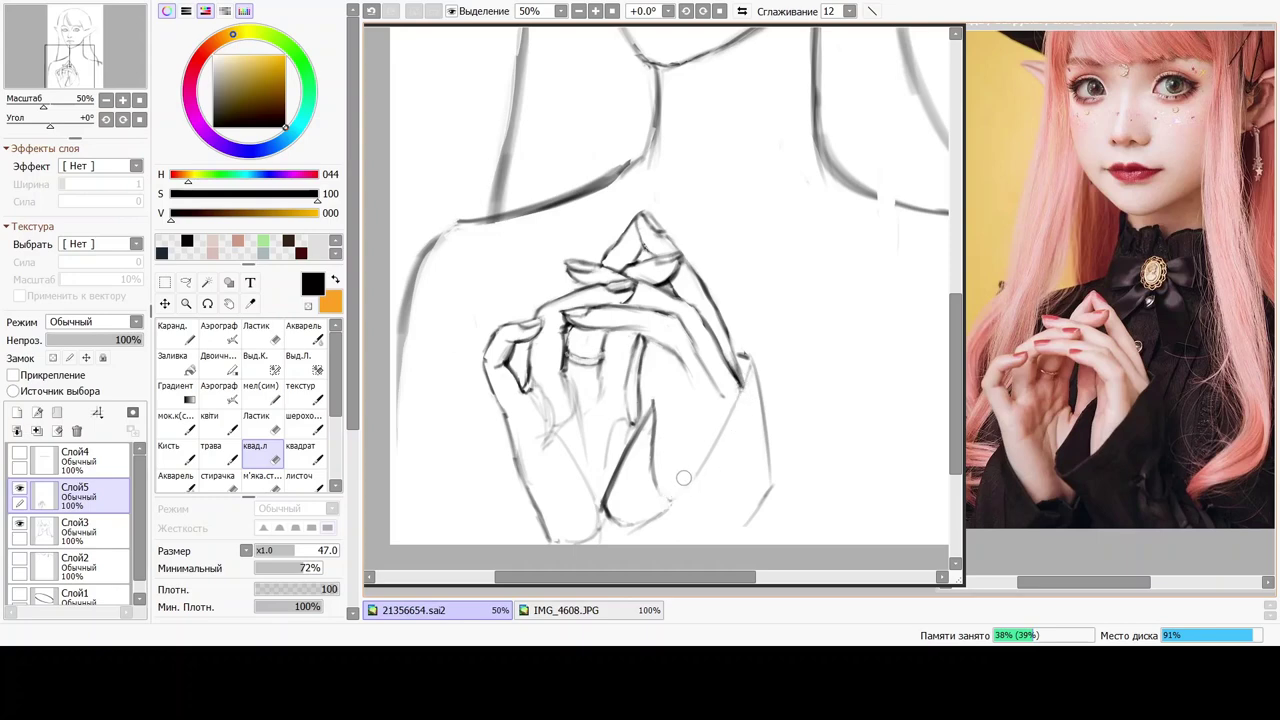
pyautogui.click(304, 333)
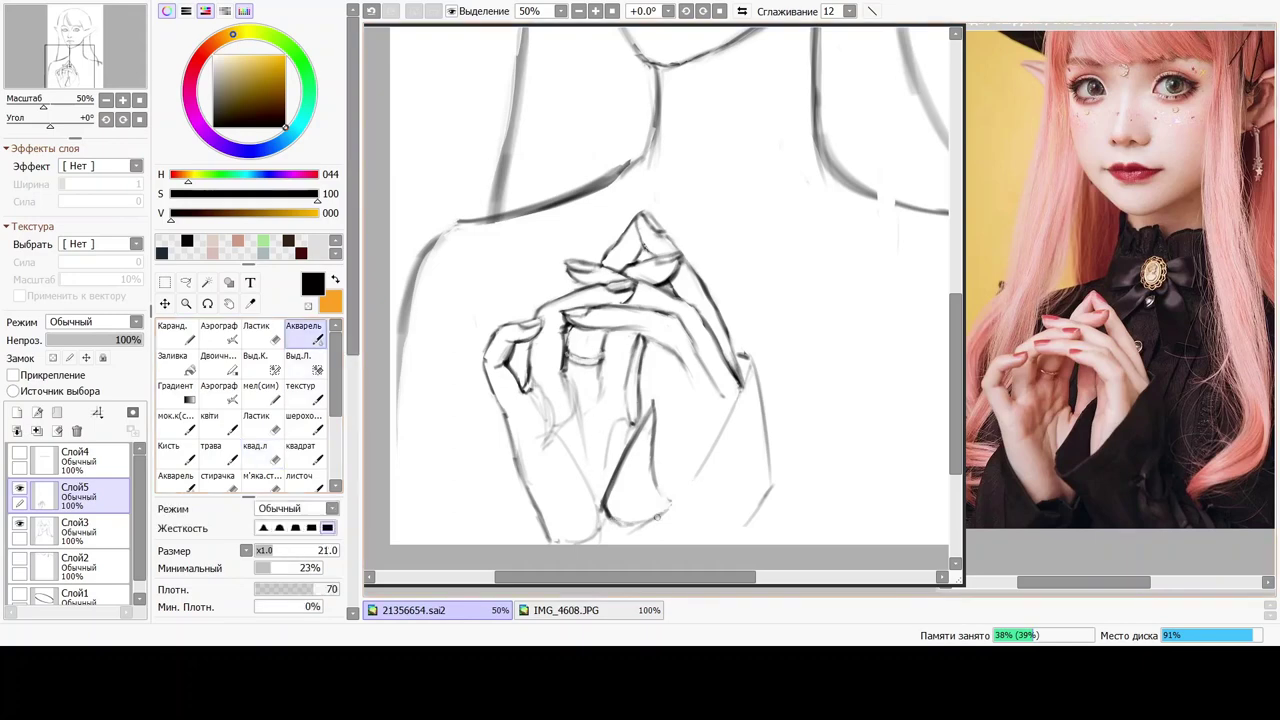
pyautogui.moveTo(707, 465); pyautogui.dragTo(672, 505)
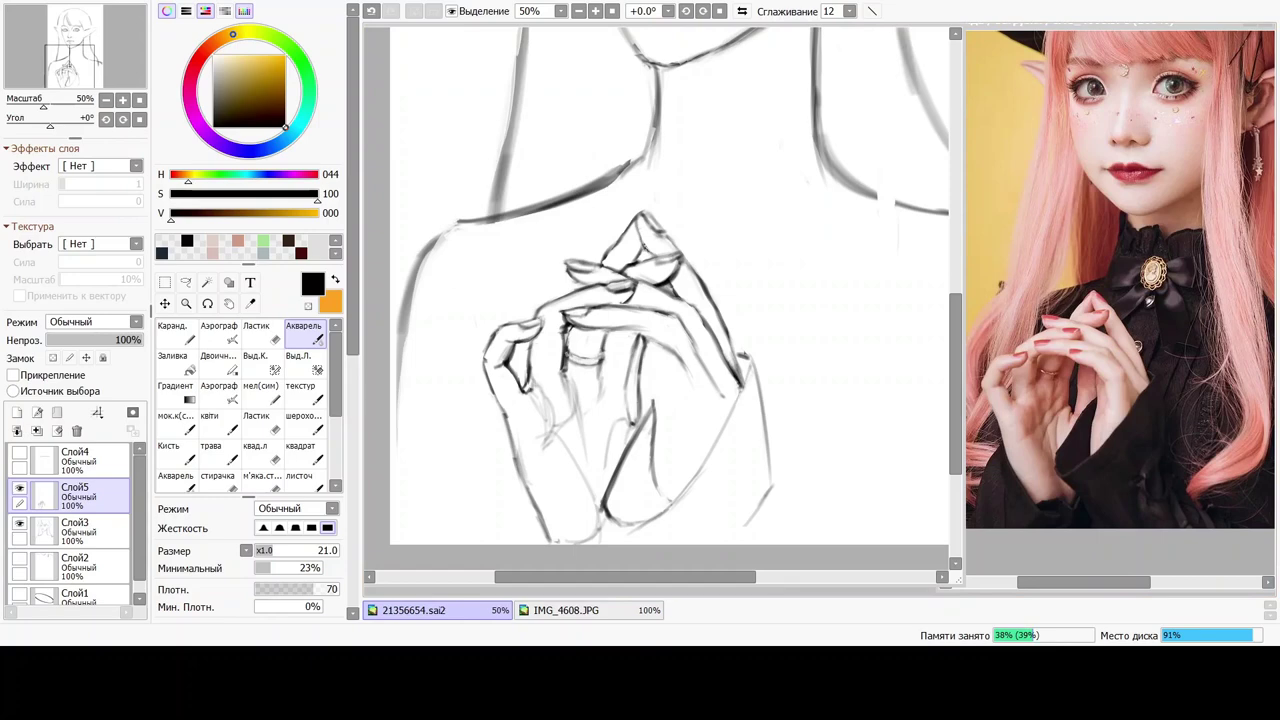
# Check the proportions of the clasped hands against the whole figure and inspect the finger details up close.
pyautogui.click(578, 11)
pyautogui.click(578, 11)
pyautogui.click(578, 11)
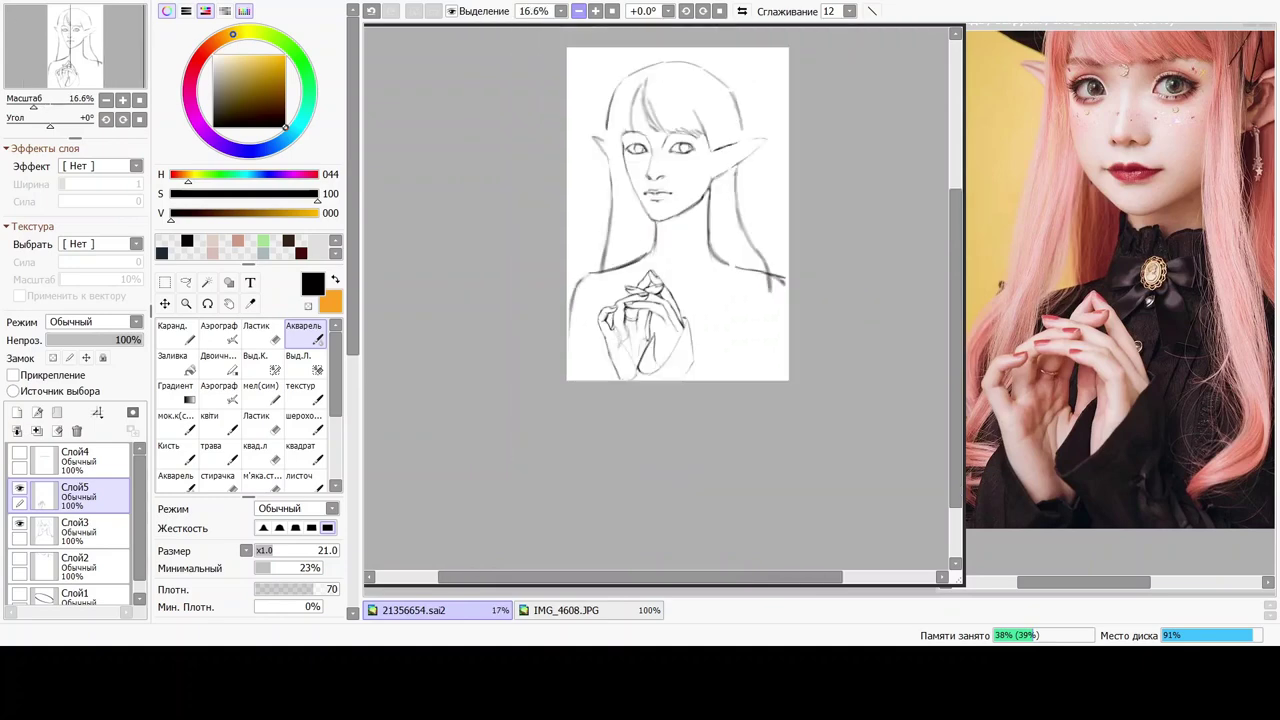
pyautogui.click(596, 11)
pyautogui.click(596, 11)
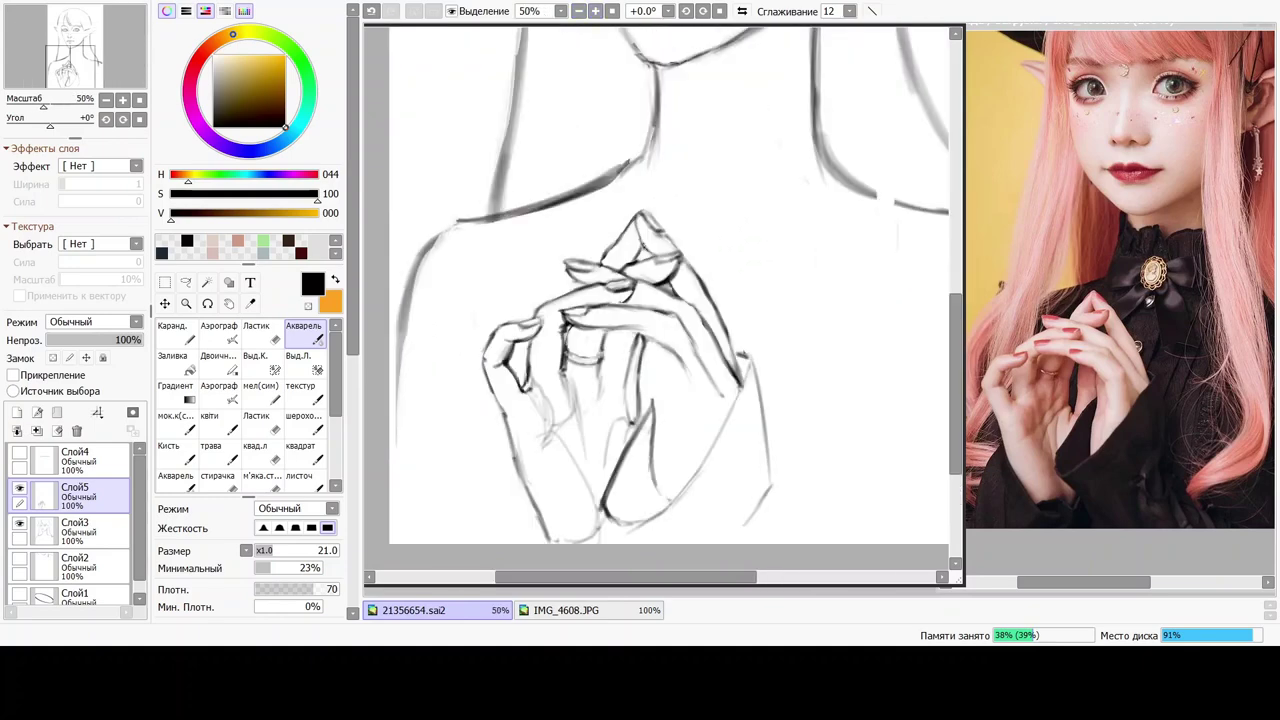
pyautogui.click(596, 11)
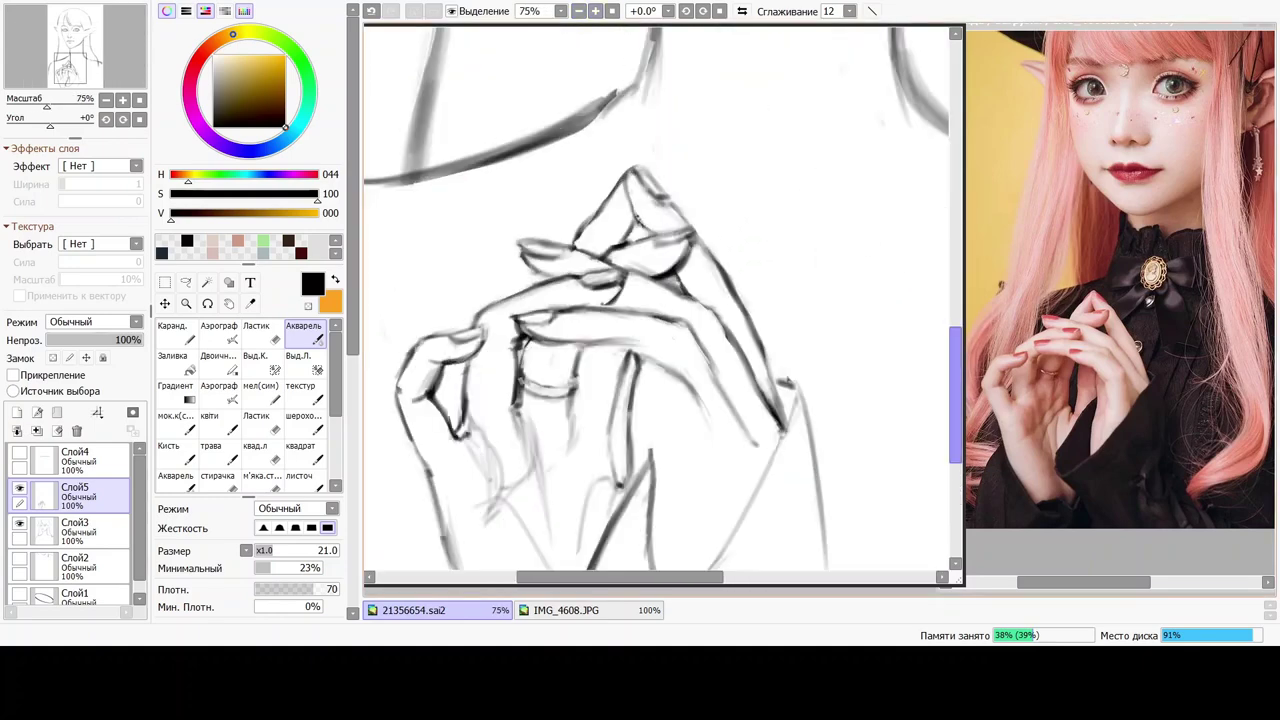
pyautogui.moveTo(955, 395); pyautogui.dragTo(955, 415)
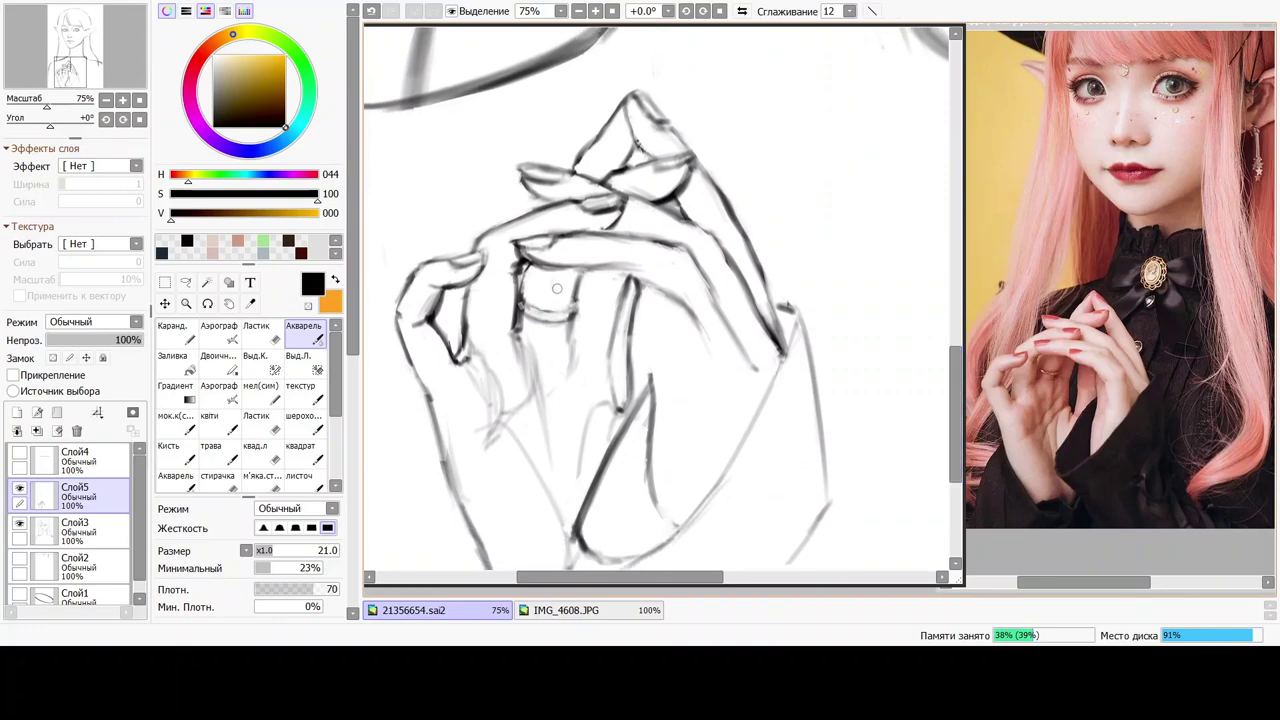
pyautogui.hotkey('ctrl', '-')
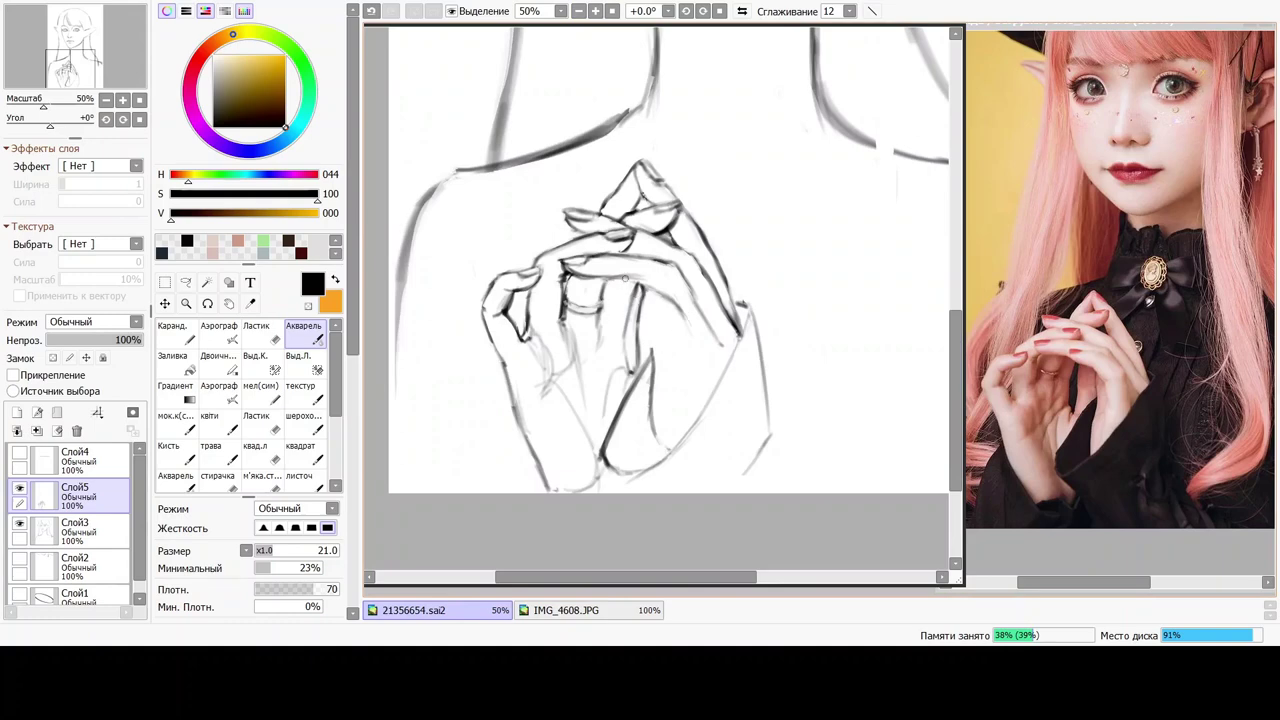
# Sketch a fingertip beneath the finger above the ring and the bent finger segment running from it toward the wrist.
pyautogui.moveTo(639, 285); pyautogui.dragTo(628, 279)
pyautogui.hotkey('ctrl', 'z')
pyautogui.hotkey('ctrl', 'y')
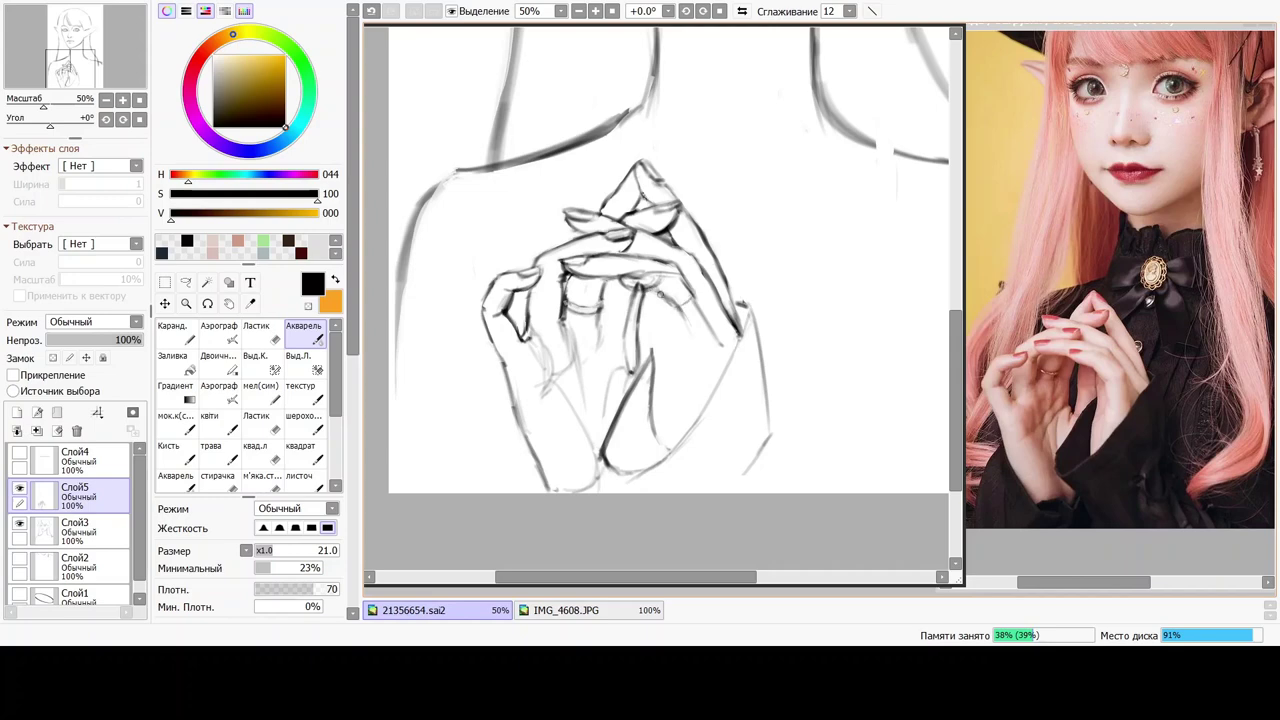
pyautogui.moveTo(652, 289)
pyautogui.mouseDown()
pyautogui.moveTo(685, 306)
pyautogui.moveTo(690, 295)
pyautogui.mouseUp()
pyautogui.moveTo(677, 308)
pyautogui.mouseDown()
pyautogui.moveTo(684, 352)
pyautogui.moveTo(704, 349)
pyautogui.mouseUp()
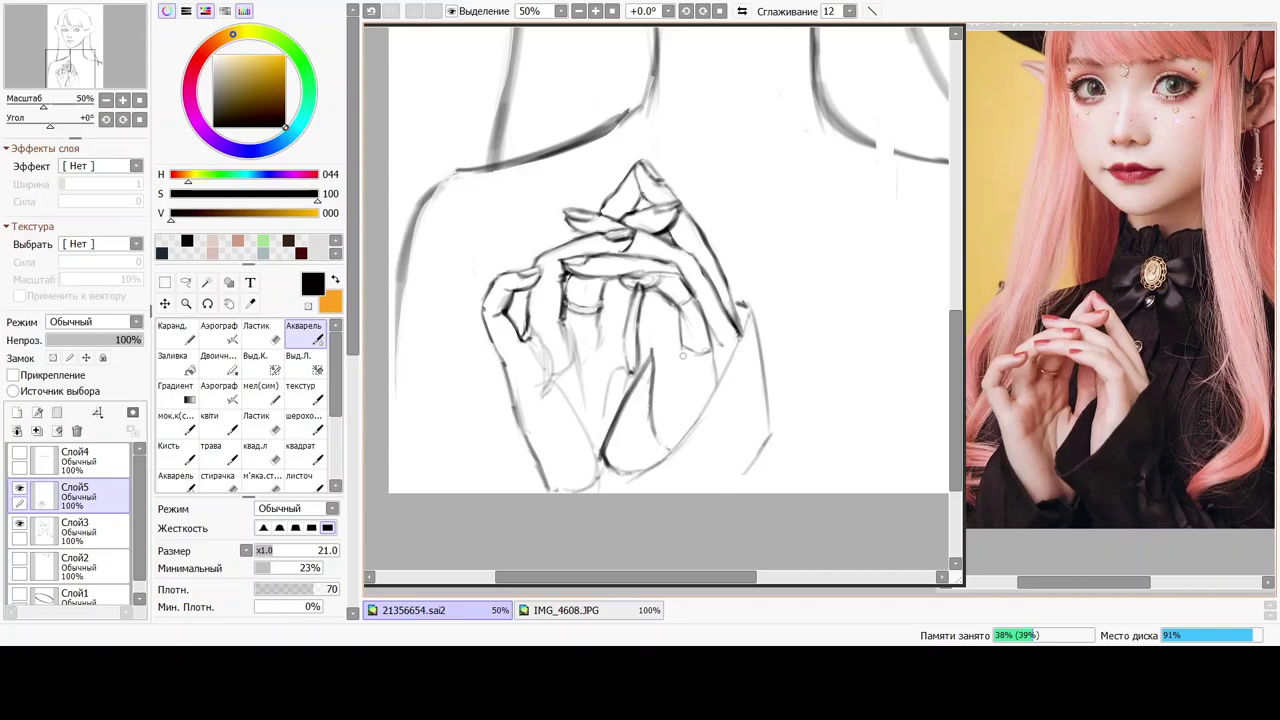
# Draw the palm line descending from the bent finger and clean up around it with the size 47 eraser.
pyautogui.moveTo(680, 358)
pyautogui.mouseDown()
pyautogui.moveTo(673, 454)
pyautogui.moveTo(671, 442)
pyautogui.mouseUp()
pyautogui.hotkey('ctrl', 'z')
pyautogui.moveTo(681, 352)
pyautogui.mouseDown()
pyautogui.moveTo(680, 446)
pyautogui.moveTo(667, 392)
pyautogui.moveTo(668, 407)
pyautogui.mouseUp()
pyautogui.click(262, 452)
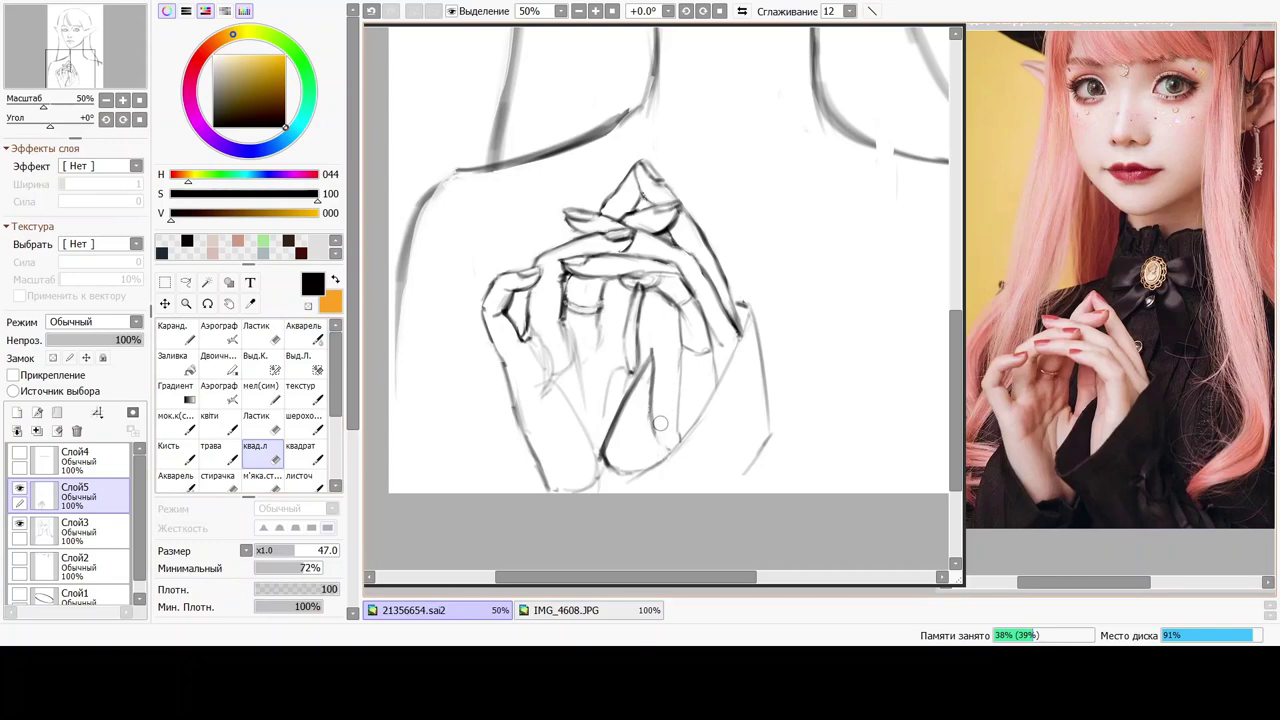
pyautogui.press('e')
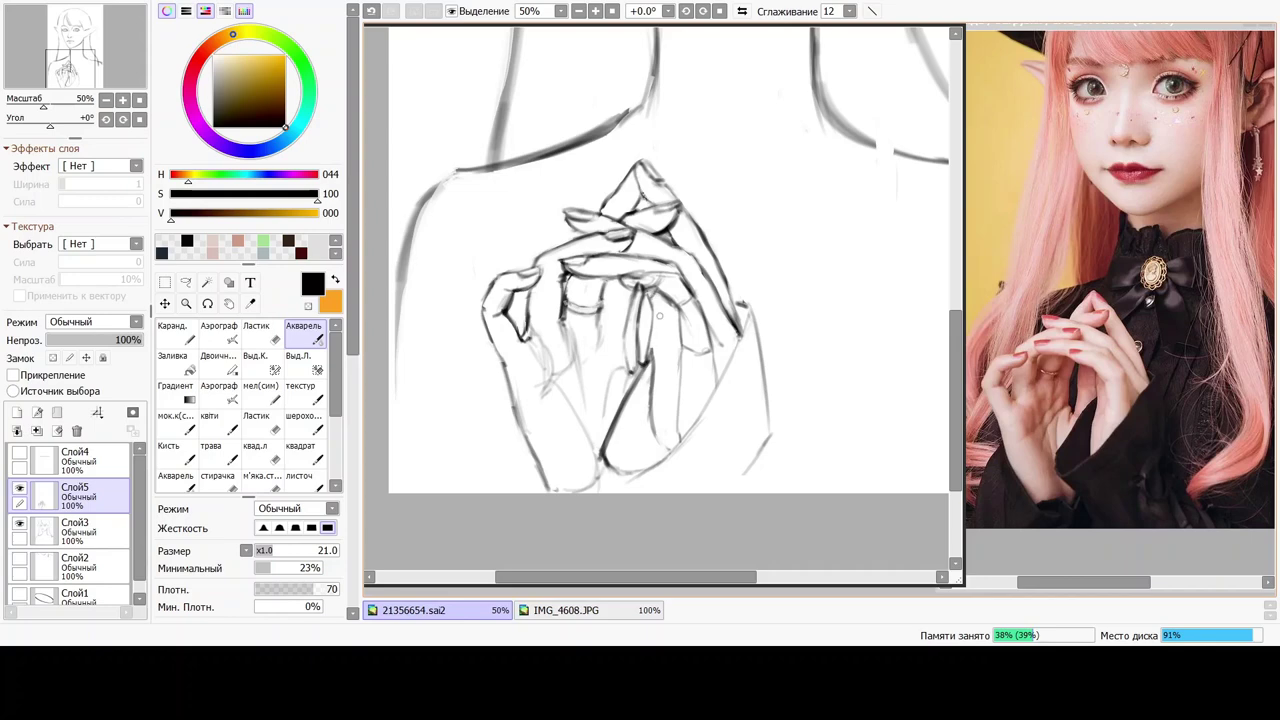
# Reduce the eraser size to 30 and erase the stray lines around the bent finger running toward the wrist.
pyautogui.click(262, 452)
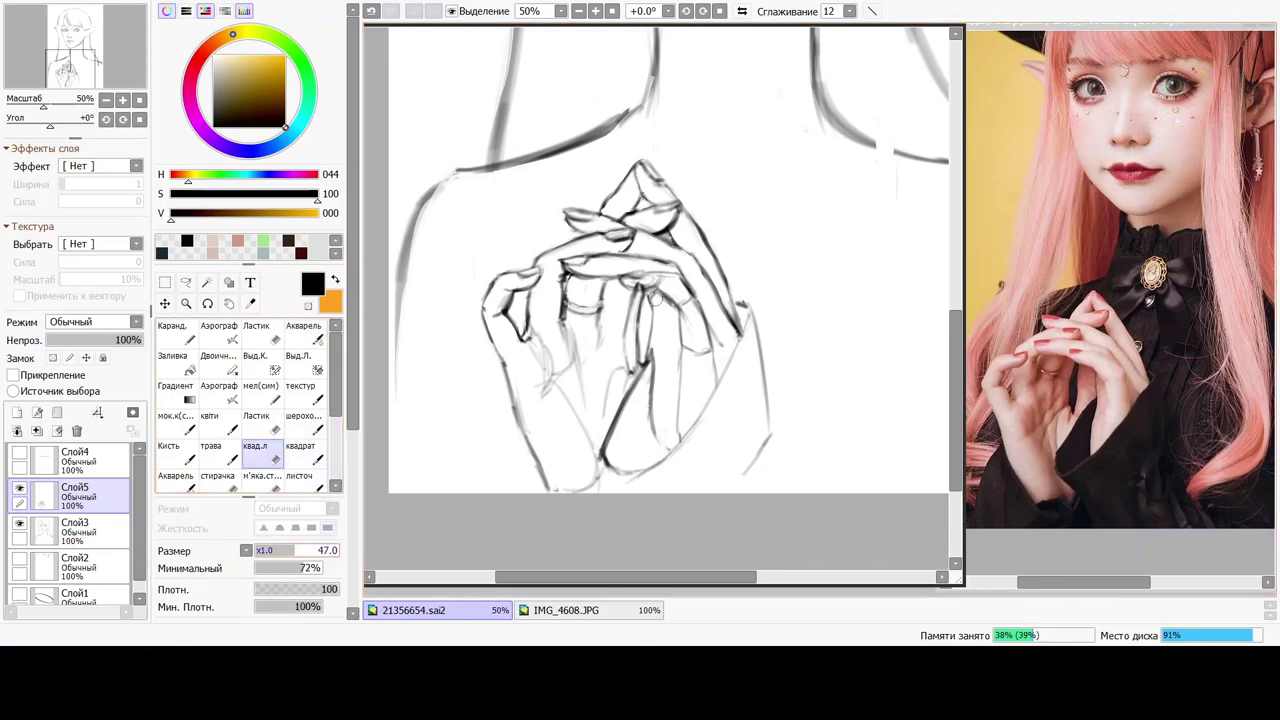
pyautogui.press('[')
pyautogui.press('[')
pyautogui.press('[')
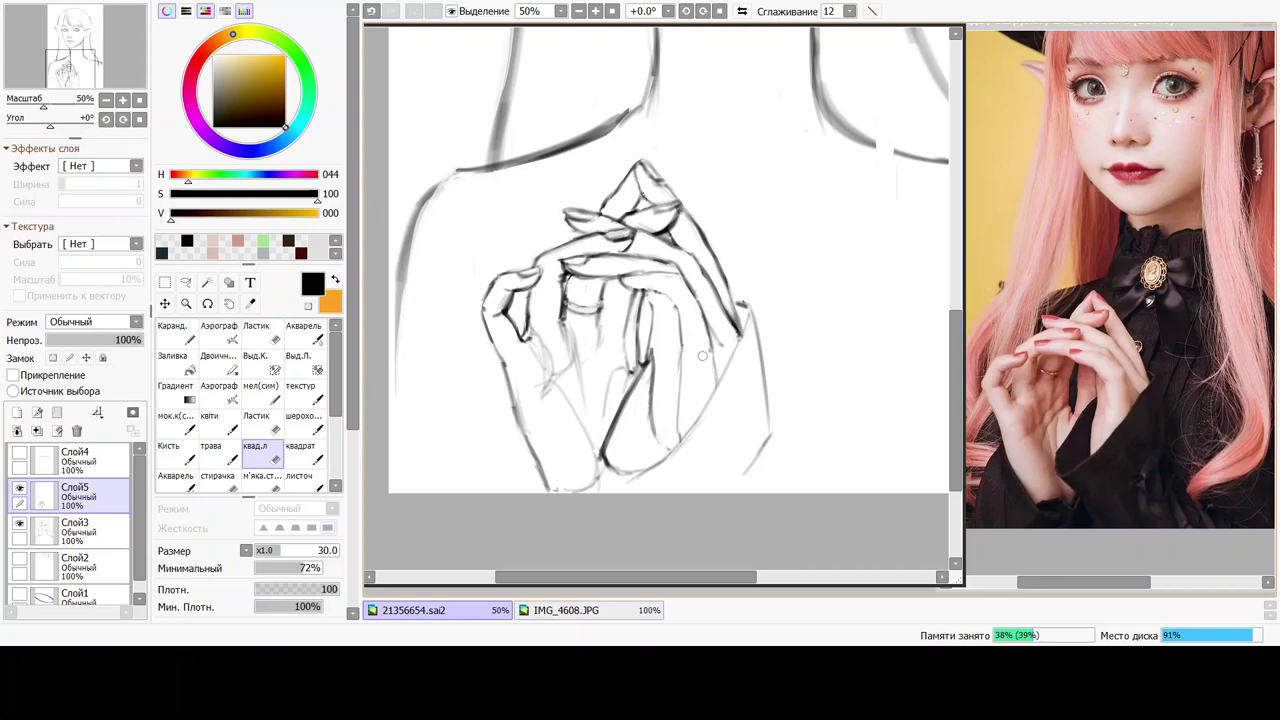
# Refine the fingertip above the ring with the Watercolor brush and trim its edges with the size 30 eraser.
pyautogui.click(303, 333)
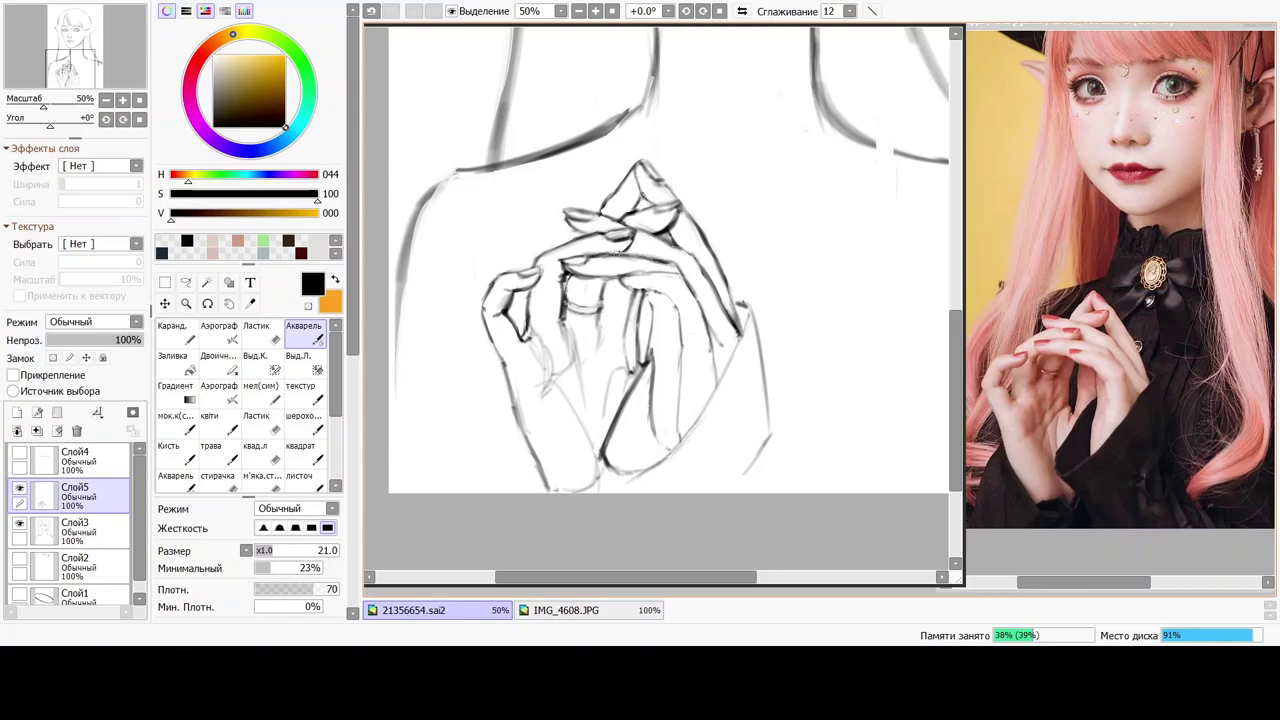
pyautogui.click(262, 453)
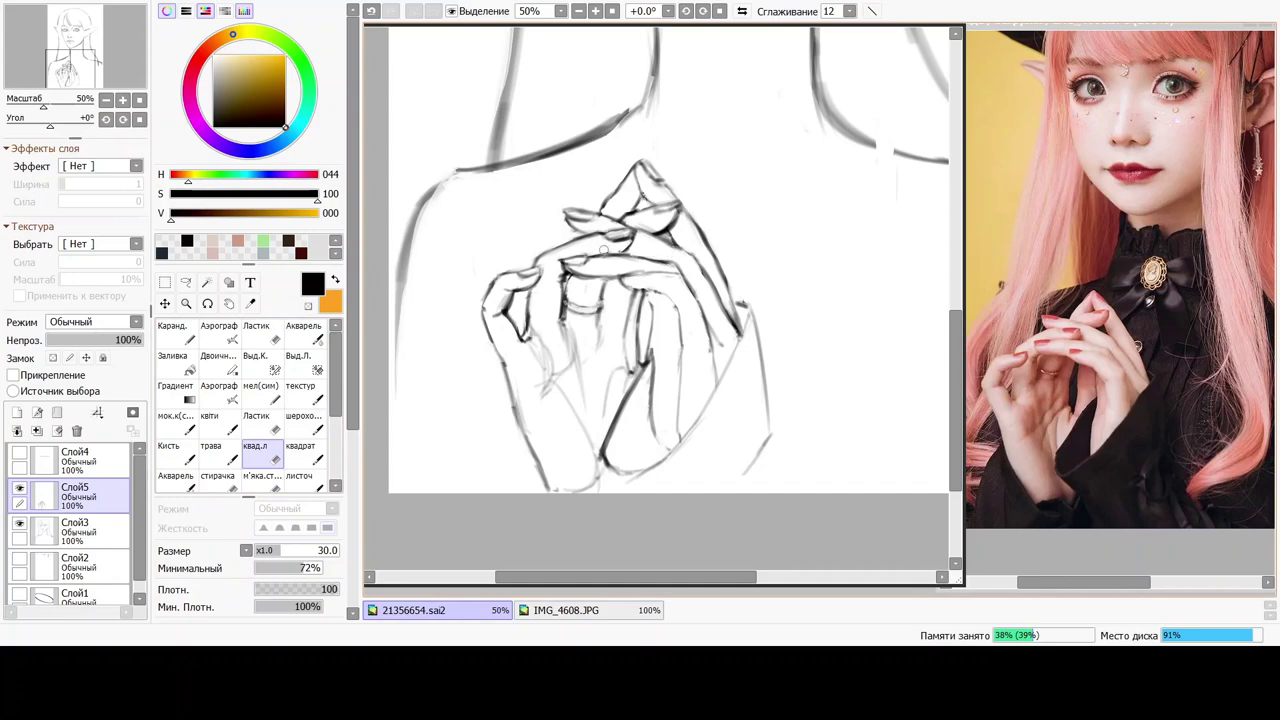
pyautogui.hotkey('ctrl', 'z')
pyautogui.click(584, 252)
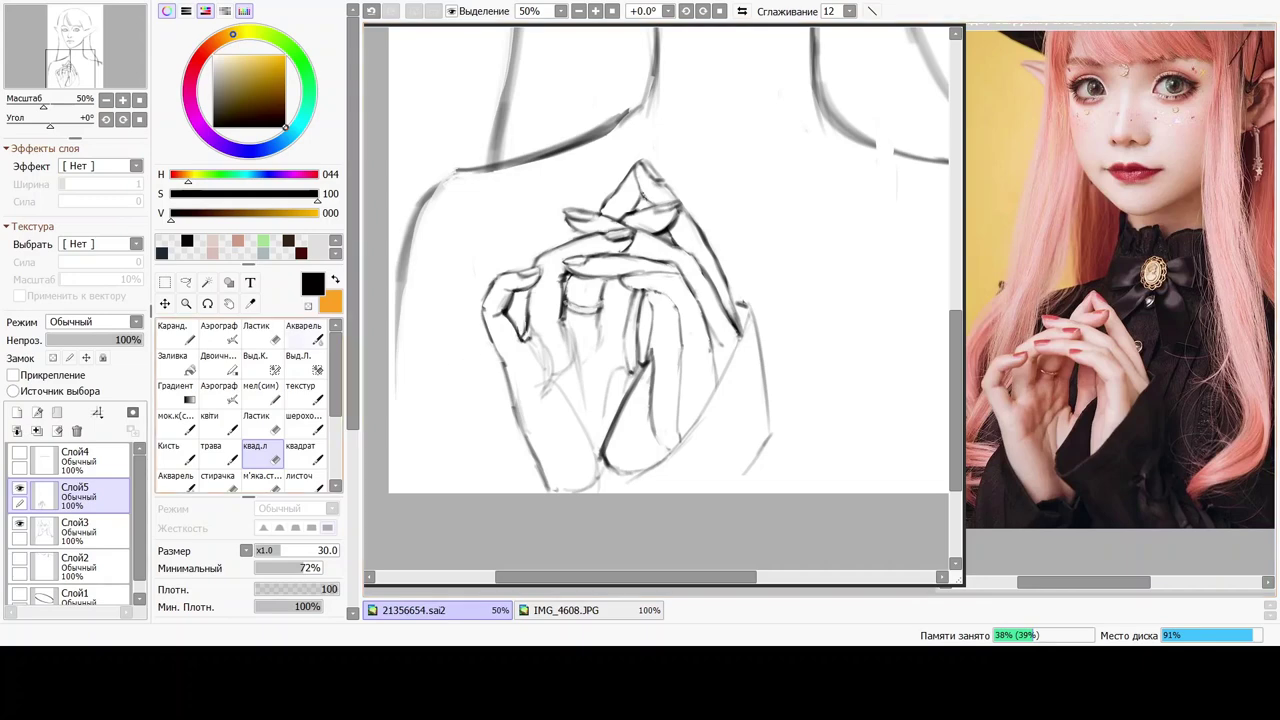
pyautogui.click(298, 340)
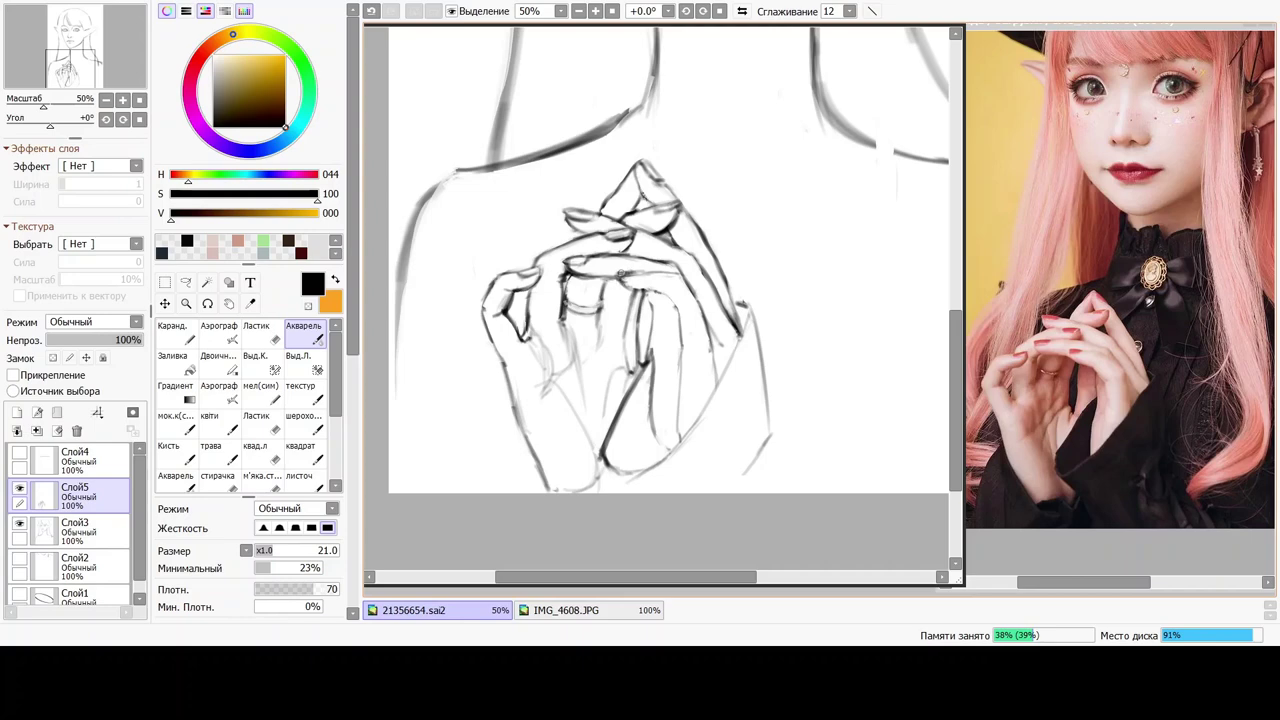
# Erase the upper outline of the fingertip above the ring with the size 24 eraser and redraw it with the Watercolor brush.
pyautogui.click(302, 455)
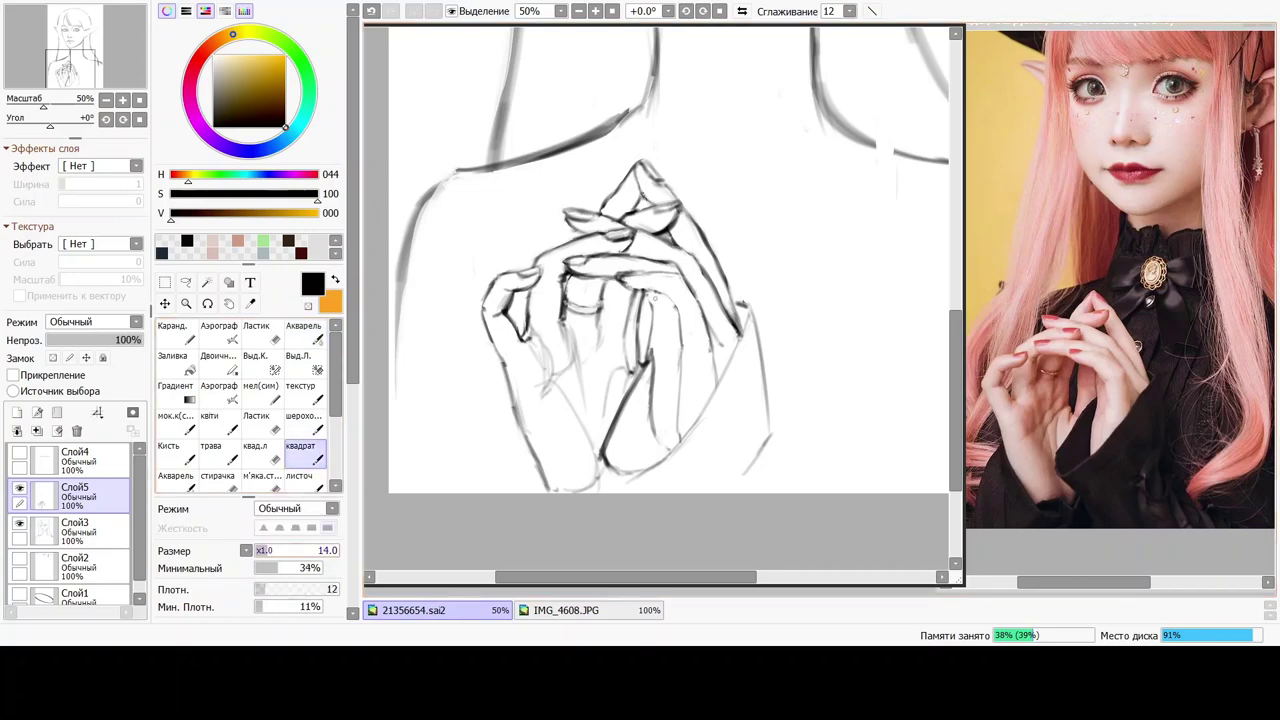
pyautogui.press('e')
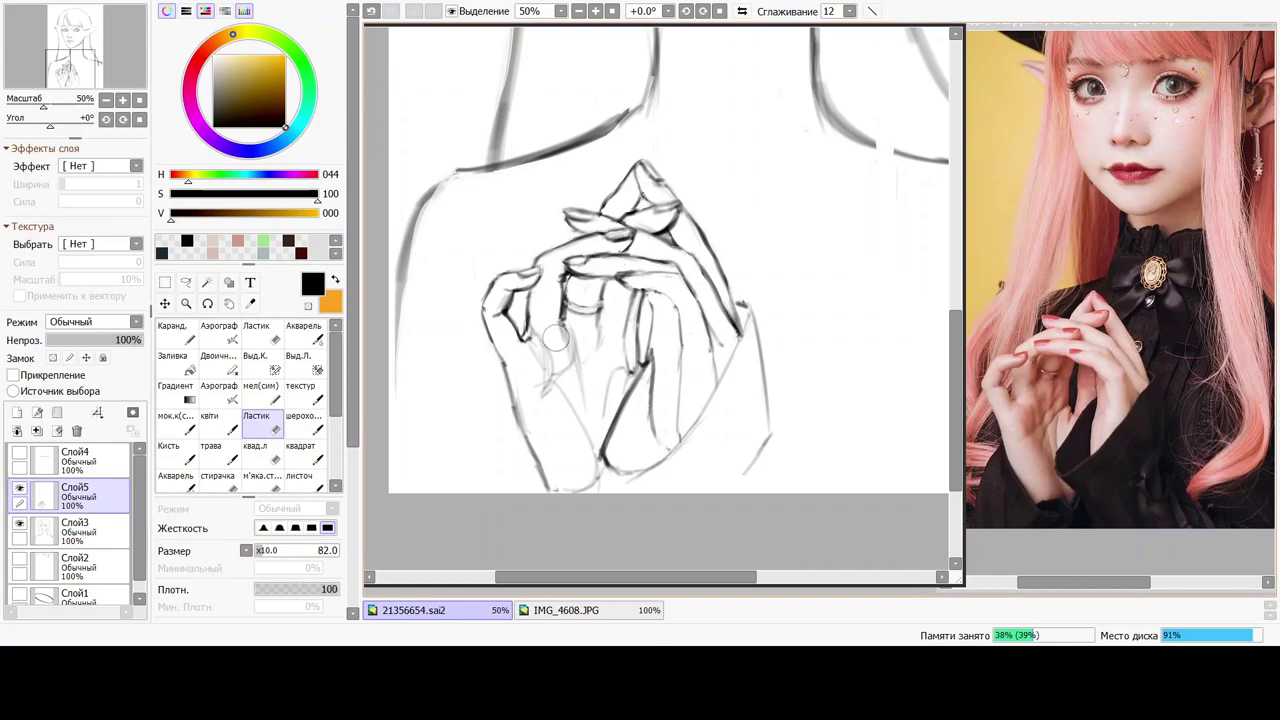
pyautogui.click(262, 455)
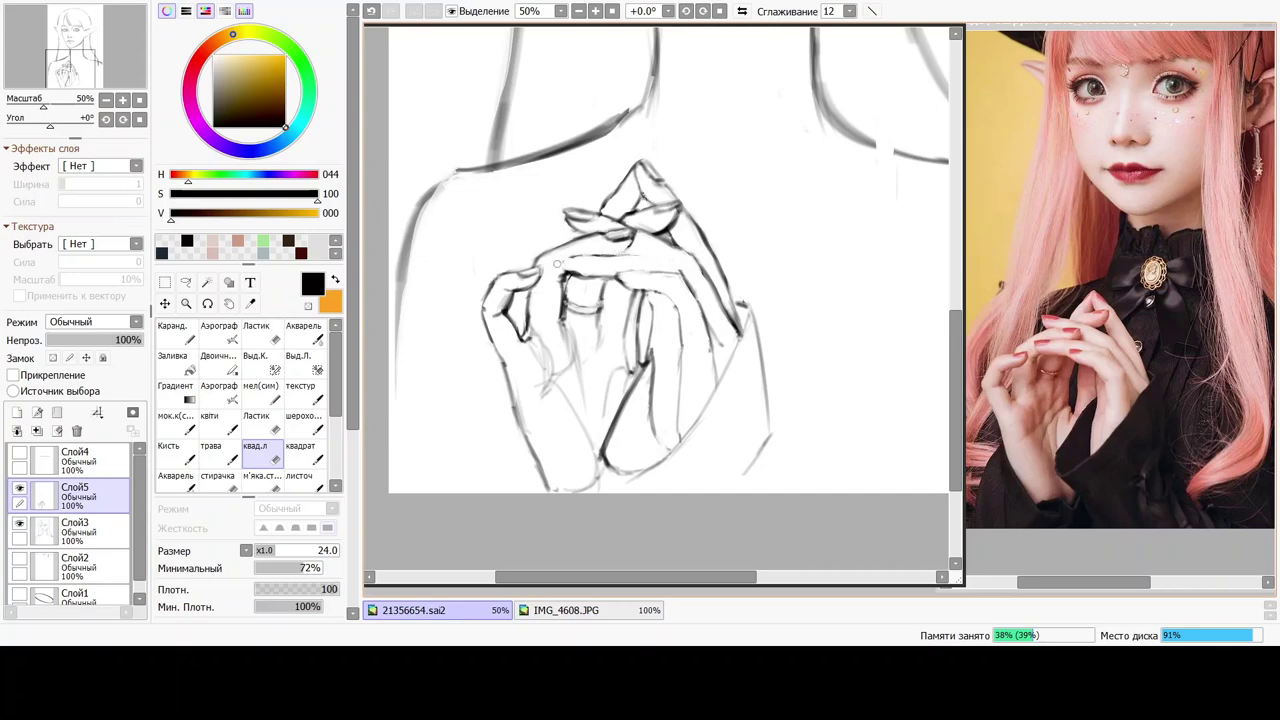
pyautogui.click(302, 336)
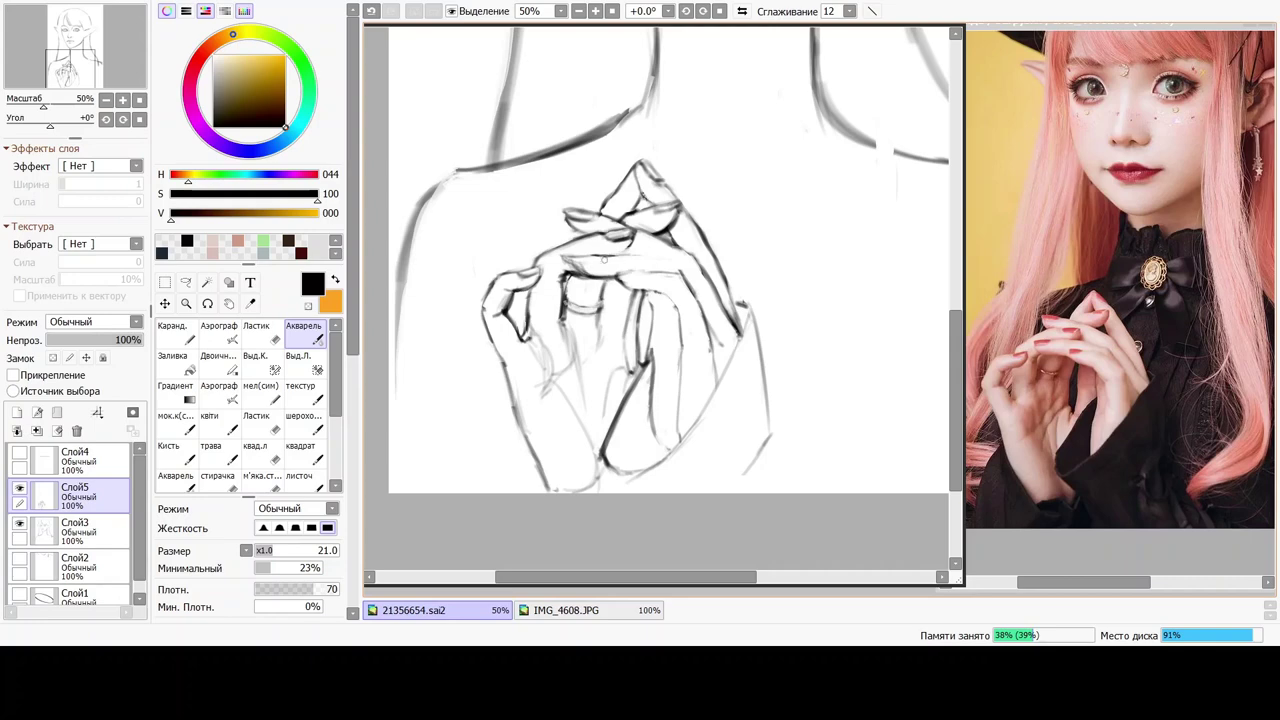
pyautogui.moveTo(606, 256); pyautogui.dragTo(684, 272)
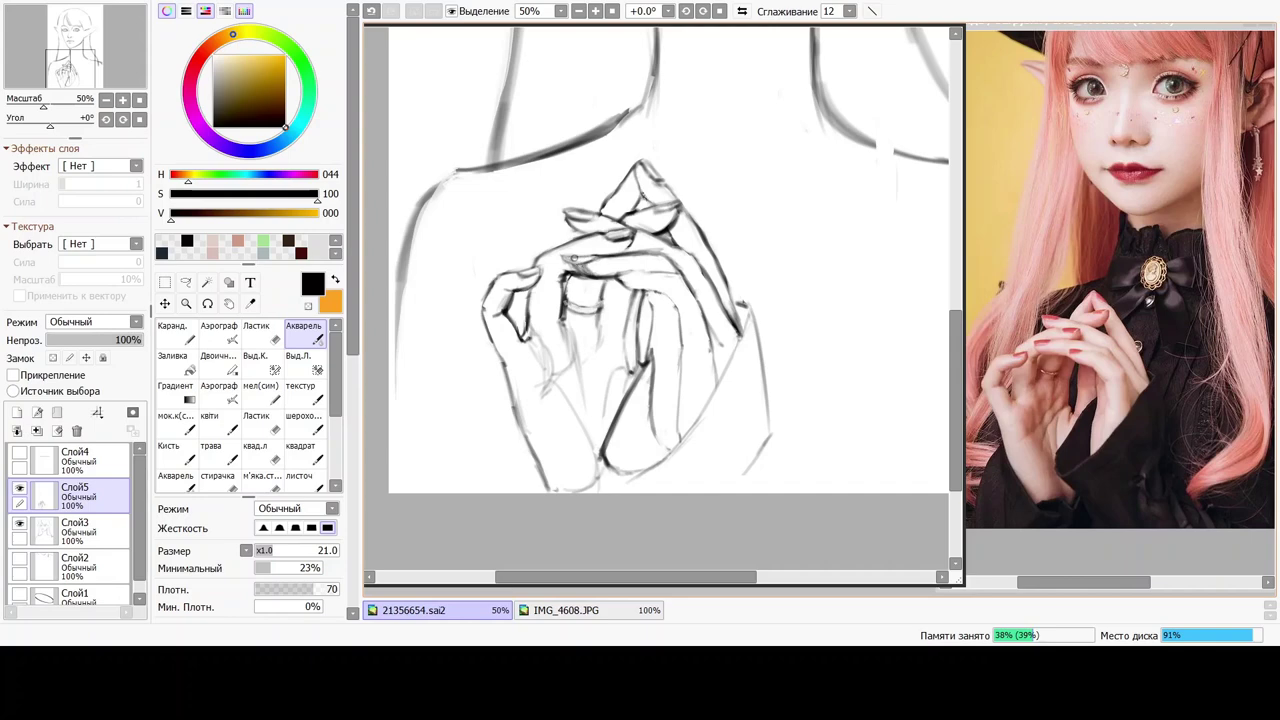
# Thin the fingertip lines with the eraser at size 18 and redraw the fingernail above the ring with the Watercolor brush.
pyautogui.click(262, 452)
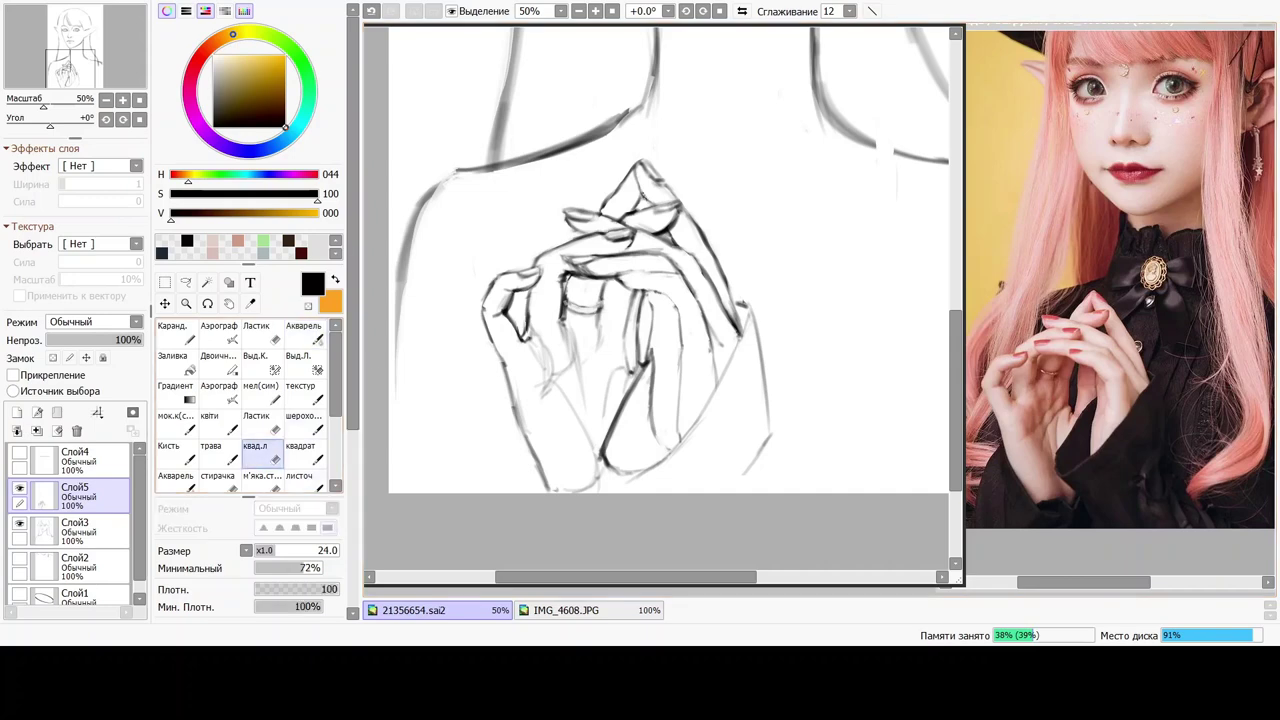
pyautogui.press('[')
pyautogui.press('[')
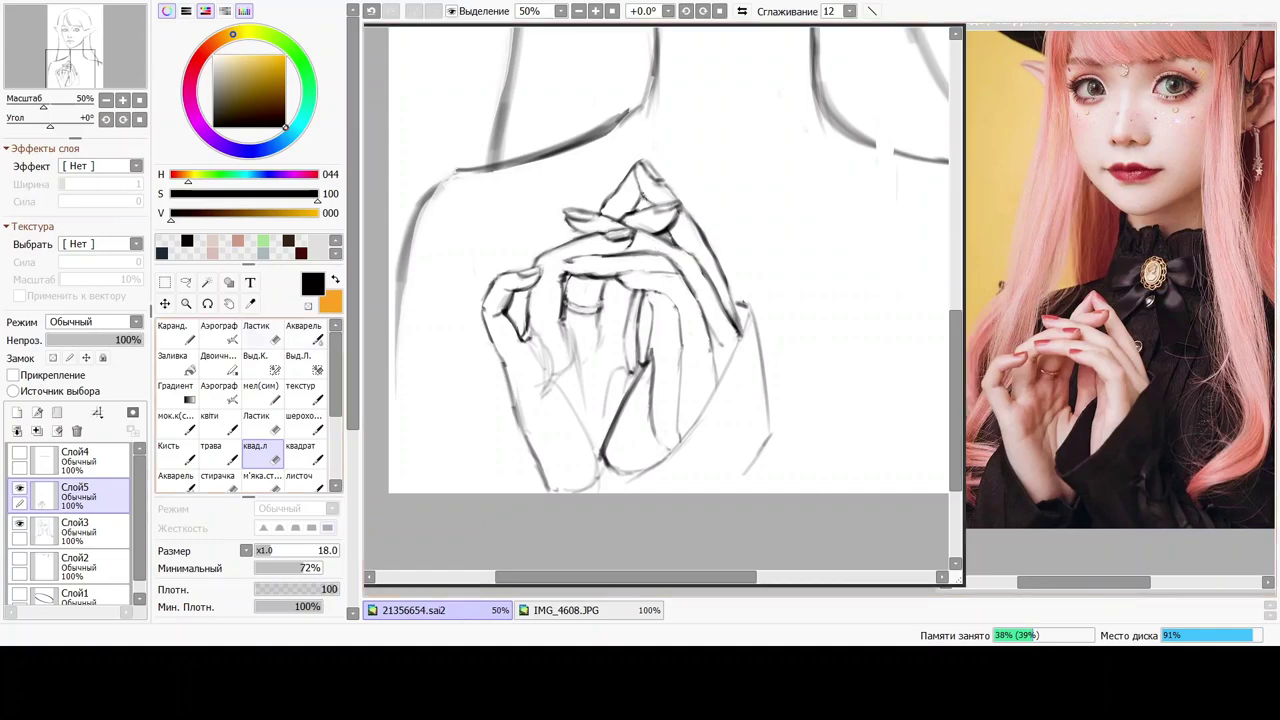
pyautogui.click(303, 333)
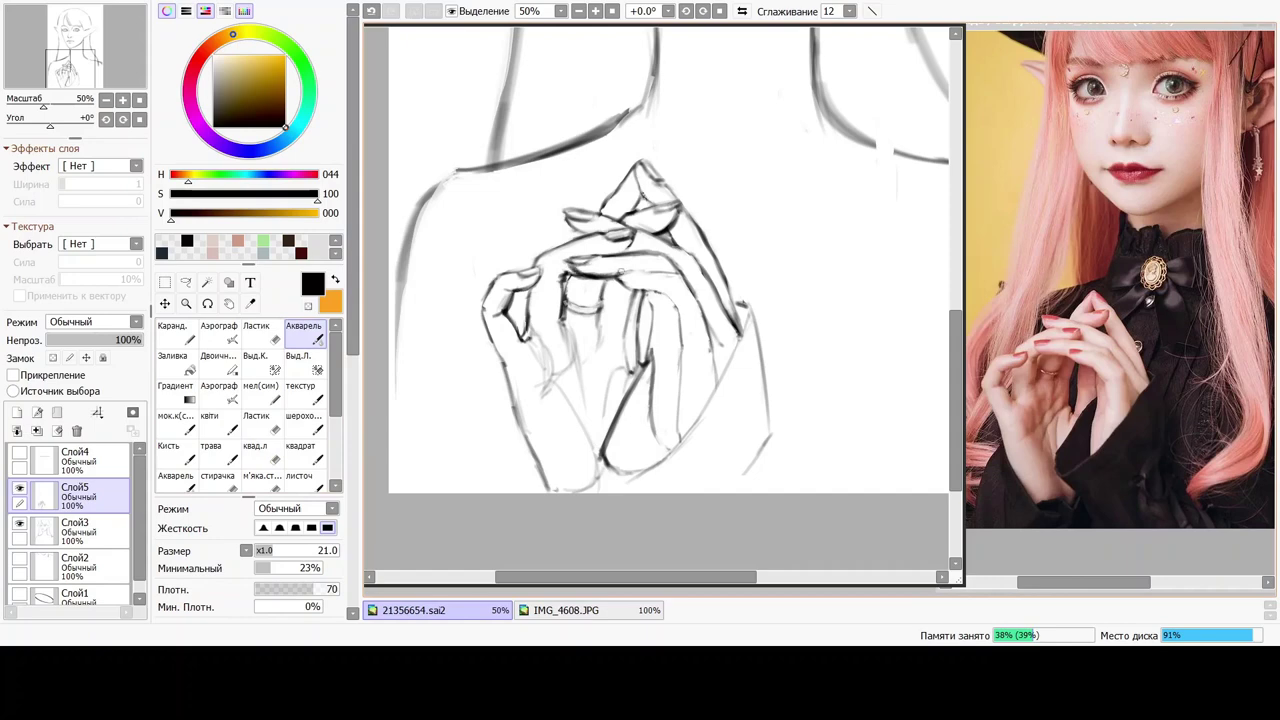
pyautogui.hotkey('ctrl', 'z')
pyautogui.moveTo(572, 265); pyautogui.dragTo(596, 275)
# Redraw the finger's contour from above the ring over the knuckle toward the wrist, cleaning it with the size 18 eraser.
pyautogui.press('e')
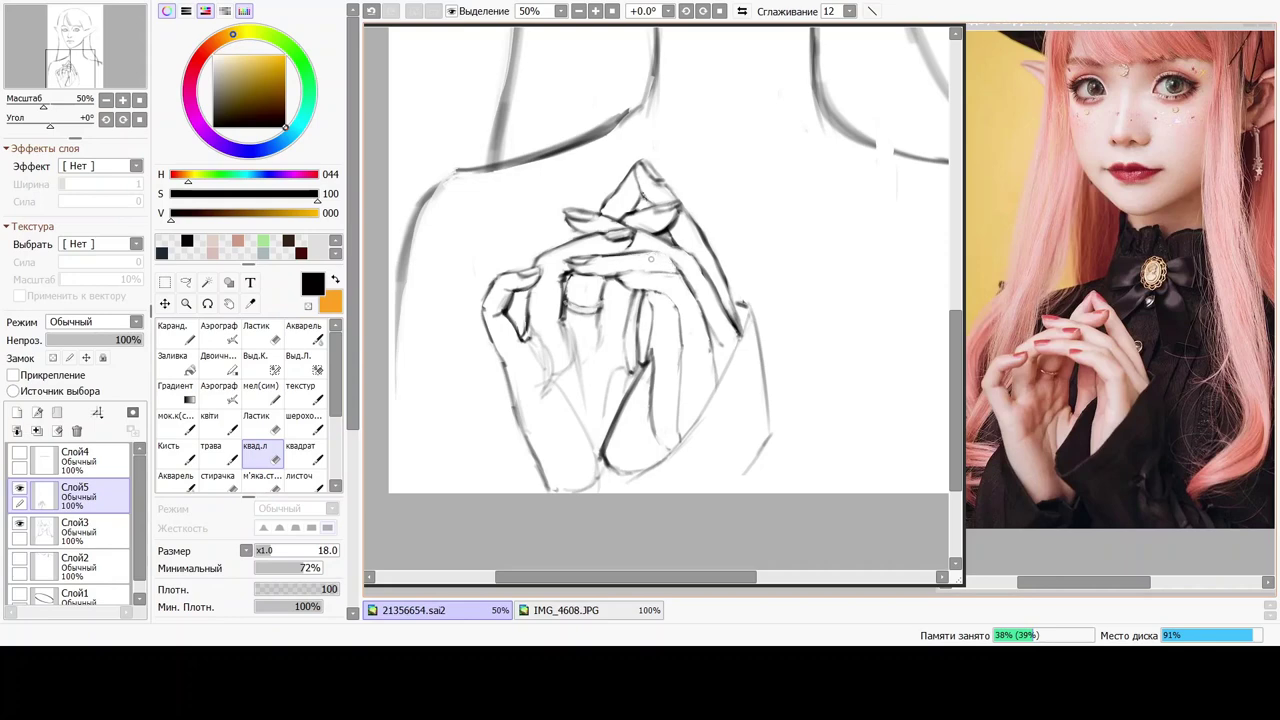
pyautogui.click(303, 333)
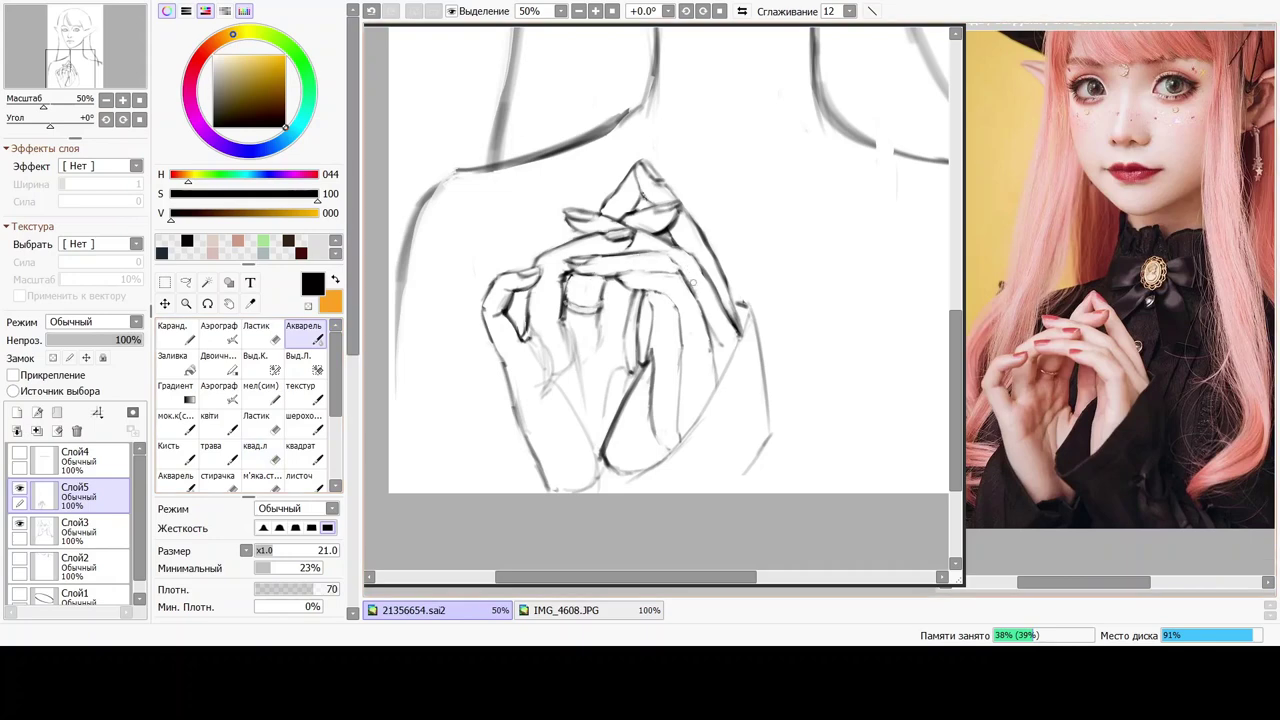
pyautogui.moveTo(654, 252); pyautogui.dragTo(687, 273)
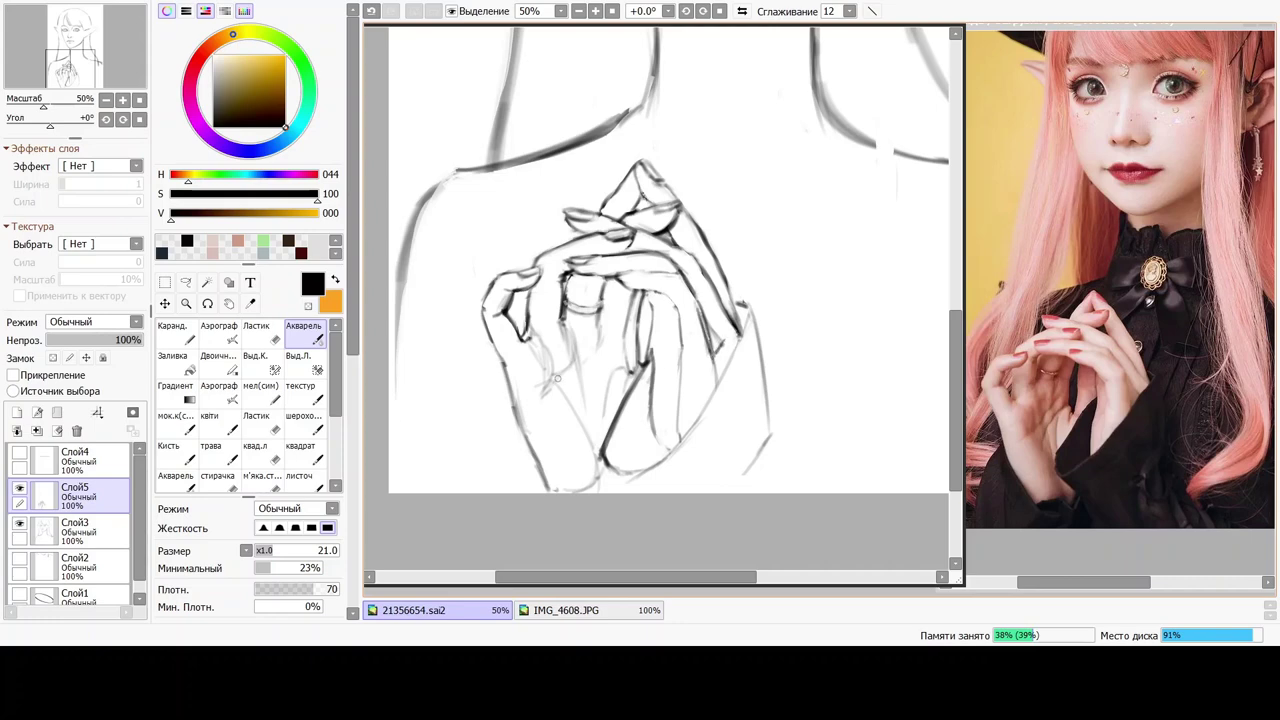
pyautogui.click(258, 450)
pyautogui.moveTo(707, 328)
pyautogui.mouseDown()
pyautogui.moveTo(703, 313)
pyautogui.moveTo(708, 335)
pyautogui.mouseUp()
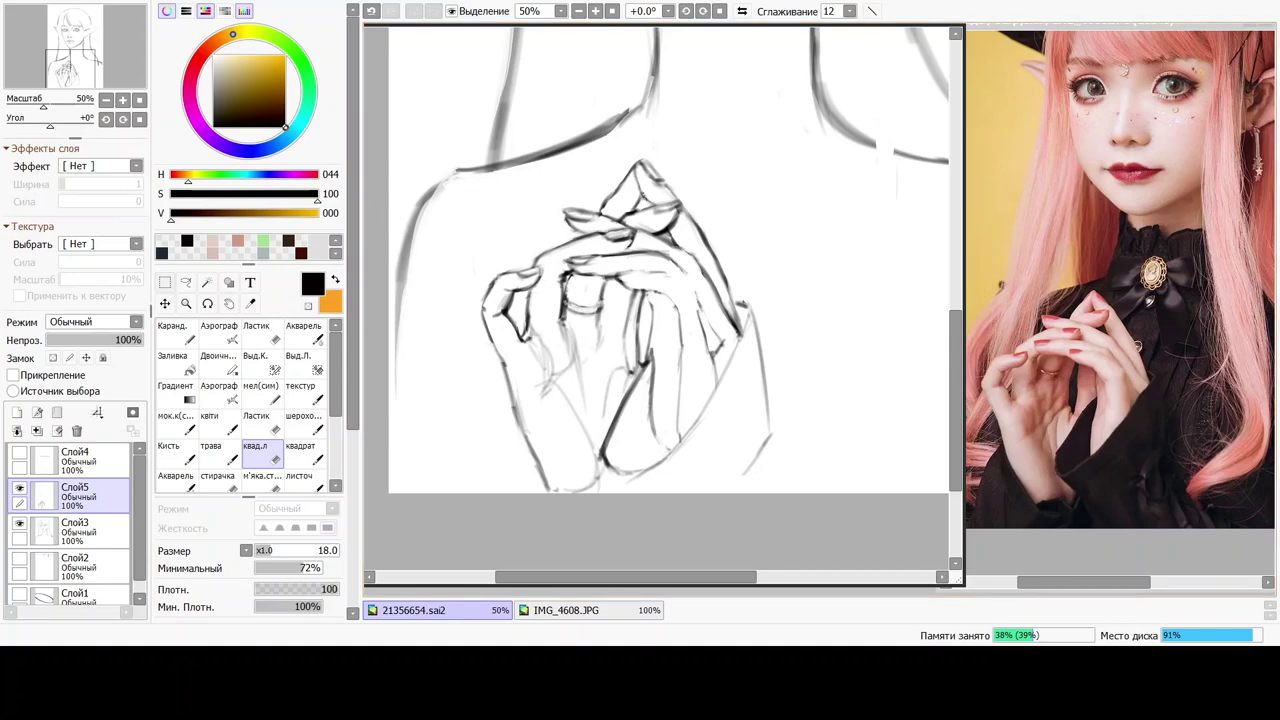
# Lasso-select the fingertip above the ring and transform it into a slightly shifted position.
pyautogui.press('a')
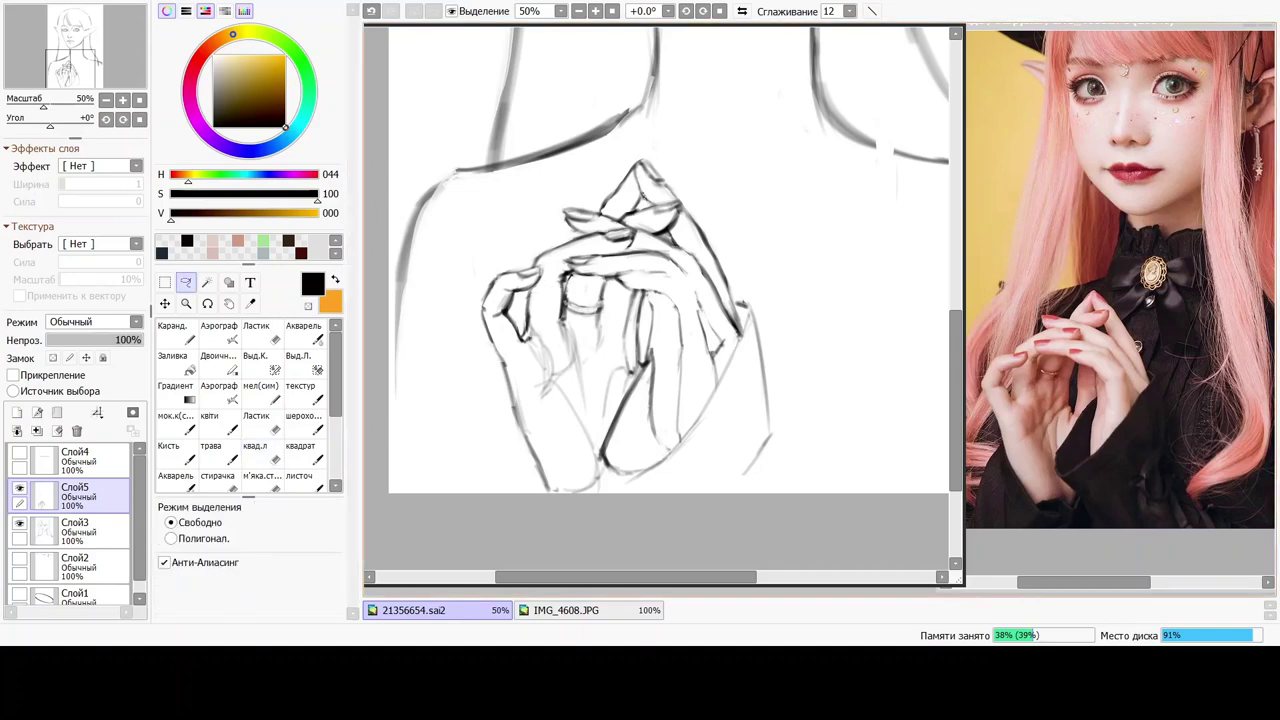
pyautogui.moveTo(616, 280)
pyautogui.mouseDown()
pyautogui.moveTo(606, 250)
pyautogui.moveTo(590, 246)
pyautogui.mouseUp()
pyautogui.hotkey('ctrl', 't')
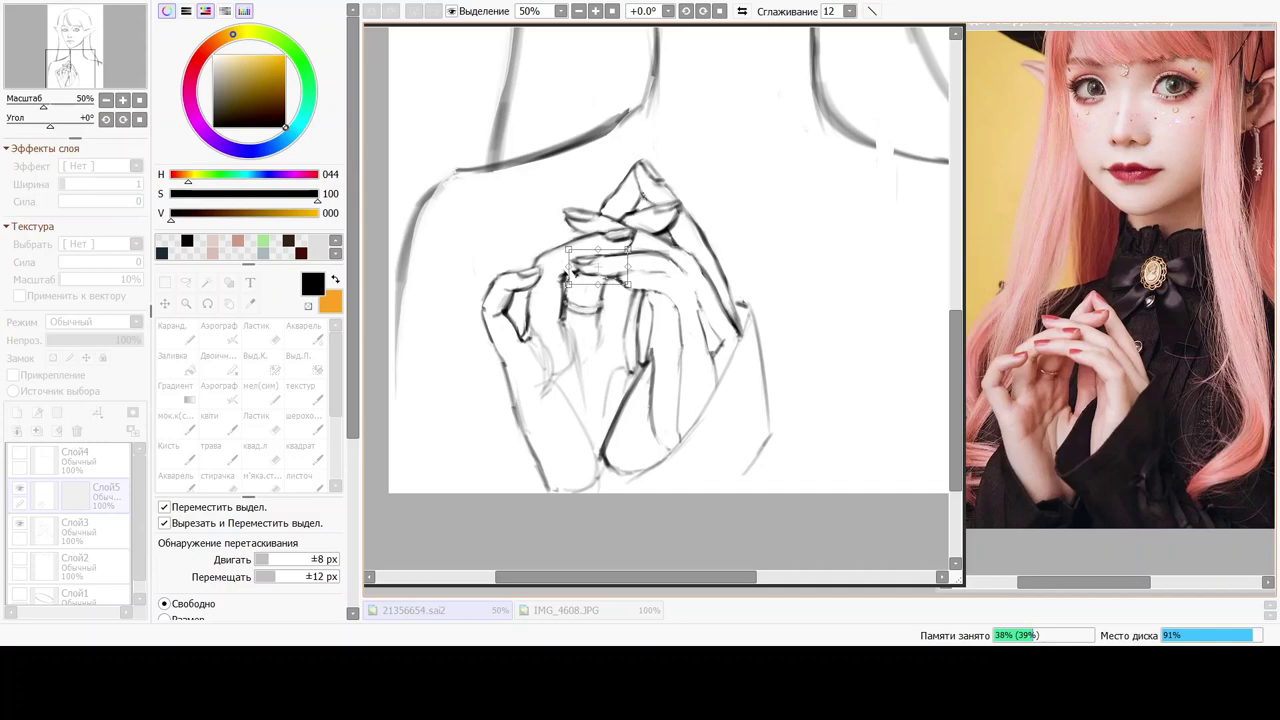
pyautogui.moveTo(572, 272); pyautogui.dragTo(574, 281)
pyautogui.press('Return')
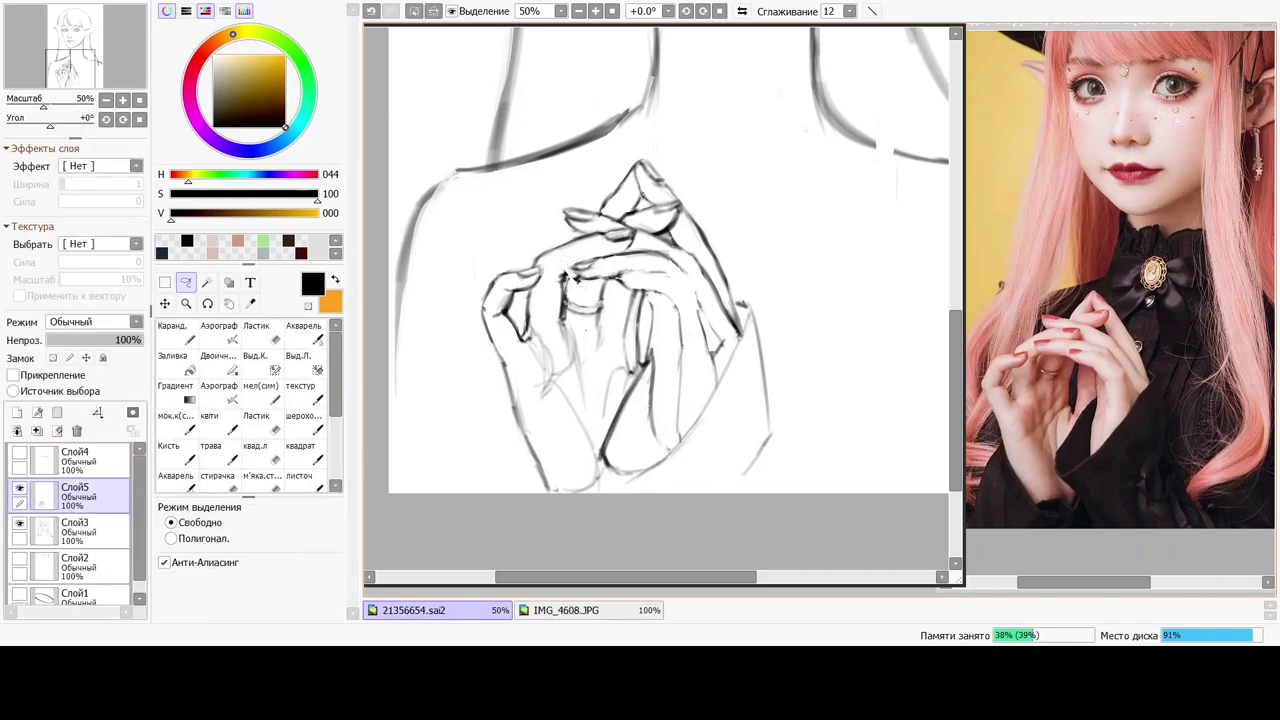
# Draw the outline between the moved fingertip and the ringed finger with the Watercolor brush.
pyautogui.click(304, 333)
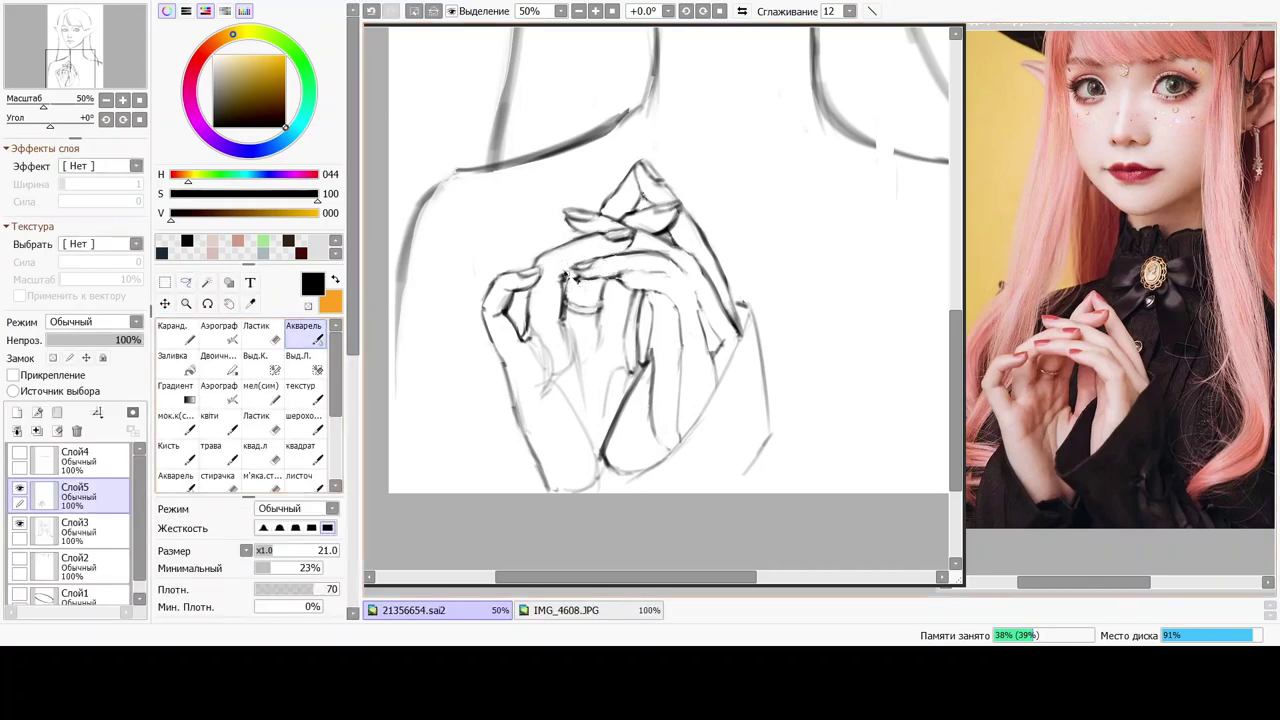
pyautogui.click(165, 282)
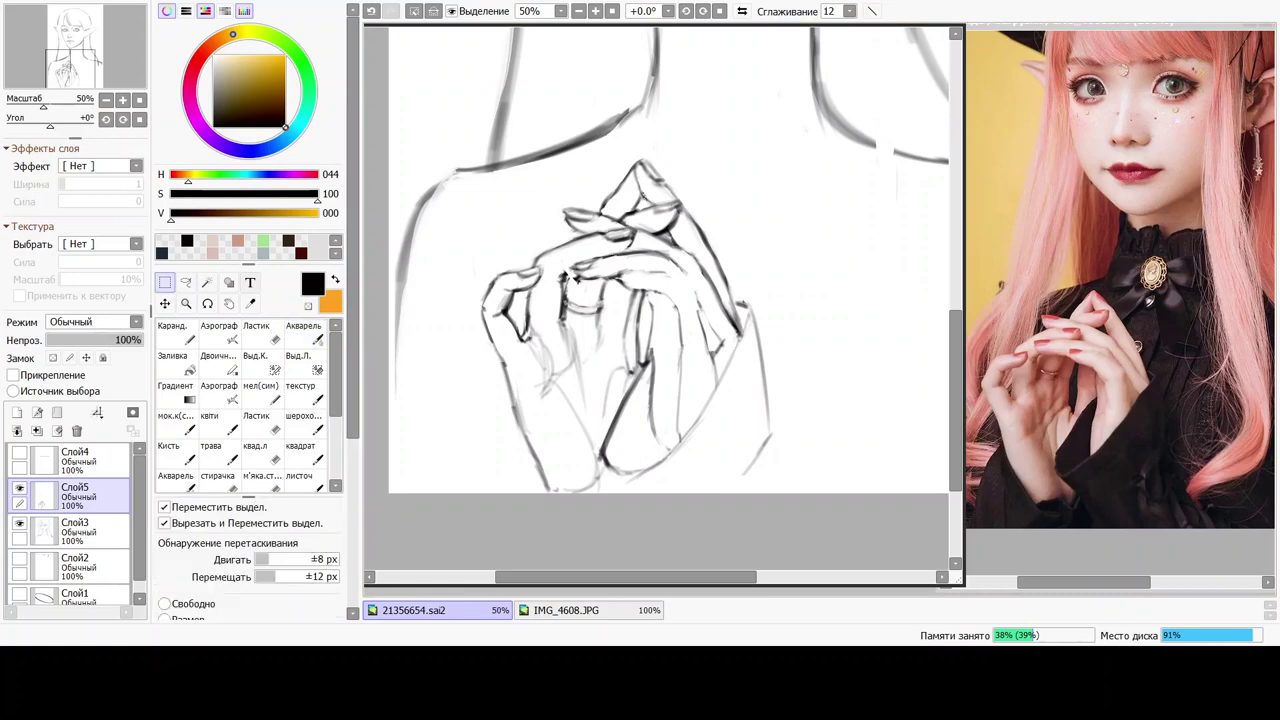
pyautogui.press('c')
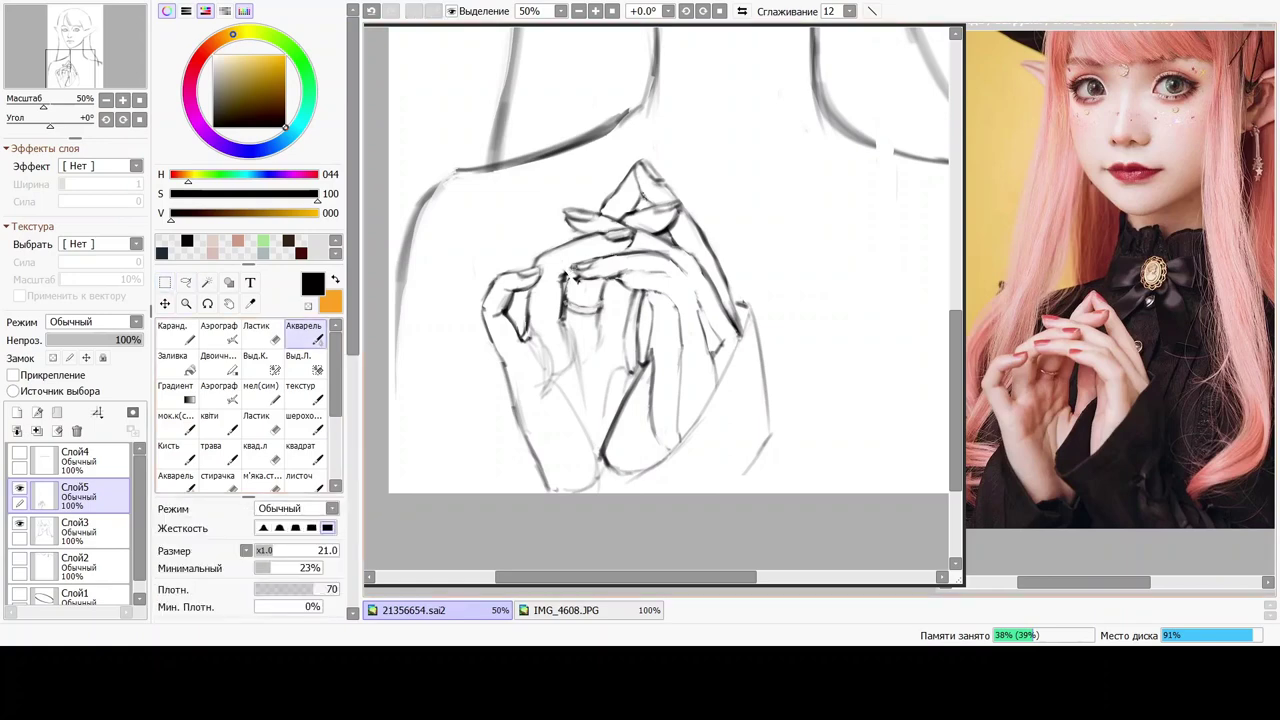
pyautogui.moveTo(572, 275); pyautogui.dragTo(566, 285)
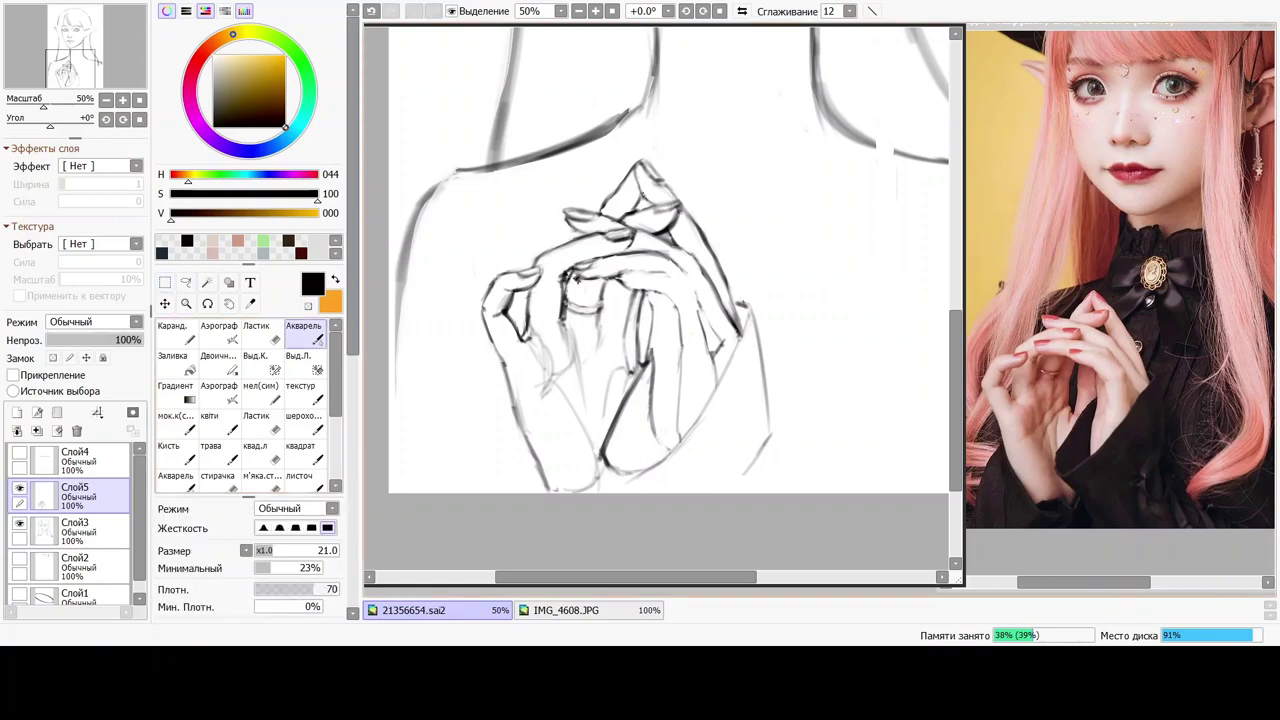
# Erase the bent finger's contours running toward the wrist and the palm line below them with the size 18 eraser.
pyautogui.press('e')
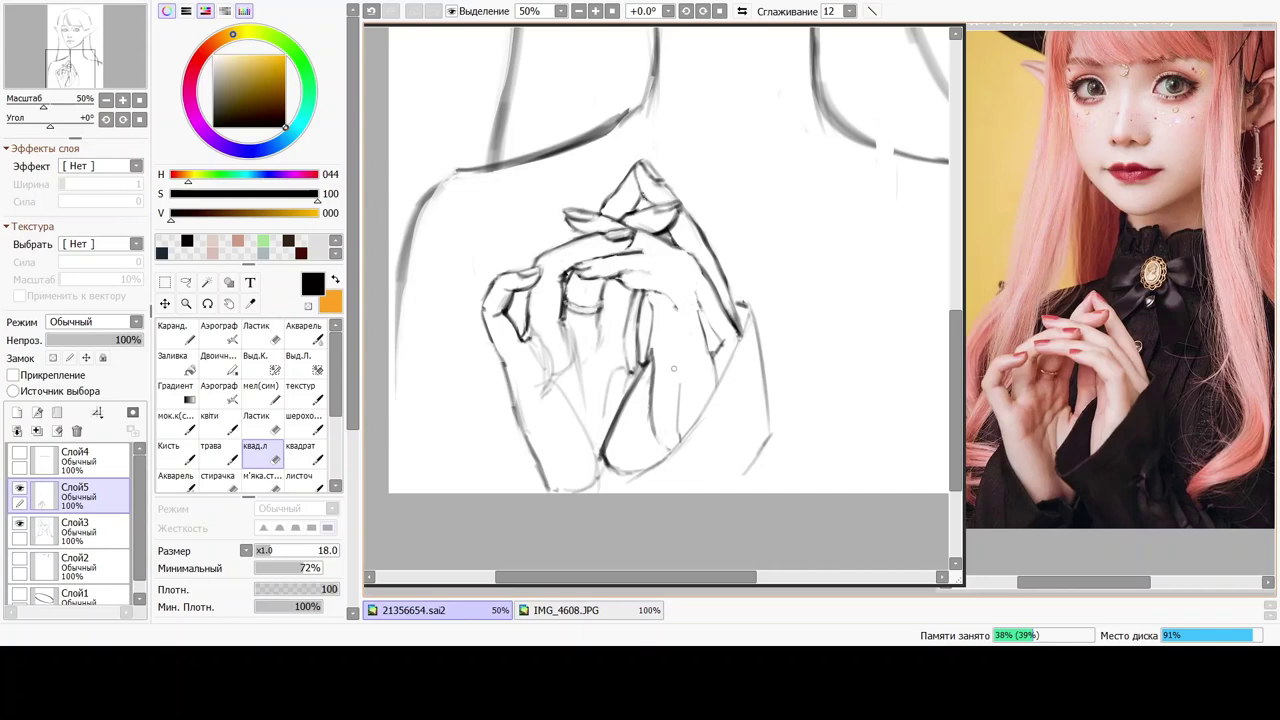
pyautogui.moveTo(657, 352)
pyautogui.mouseDown()
pyautogui.moveTo(649, 433)
pyautogui.moveTo(682, 360)
pyautogui.moveTo(685, 376)
pyautogui.moveTo(671, 447)
pyautogui.mouseUp()
pyautogui.moveTo(681, 317)
pyautogui.mouseDown()
pyautogui.moveTo(628, 270)
pyautogui.moveTo(612, 280)
pyautogui.moveTo(621, 290)
pyautogui.mouseUp()
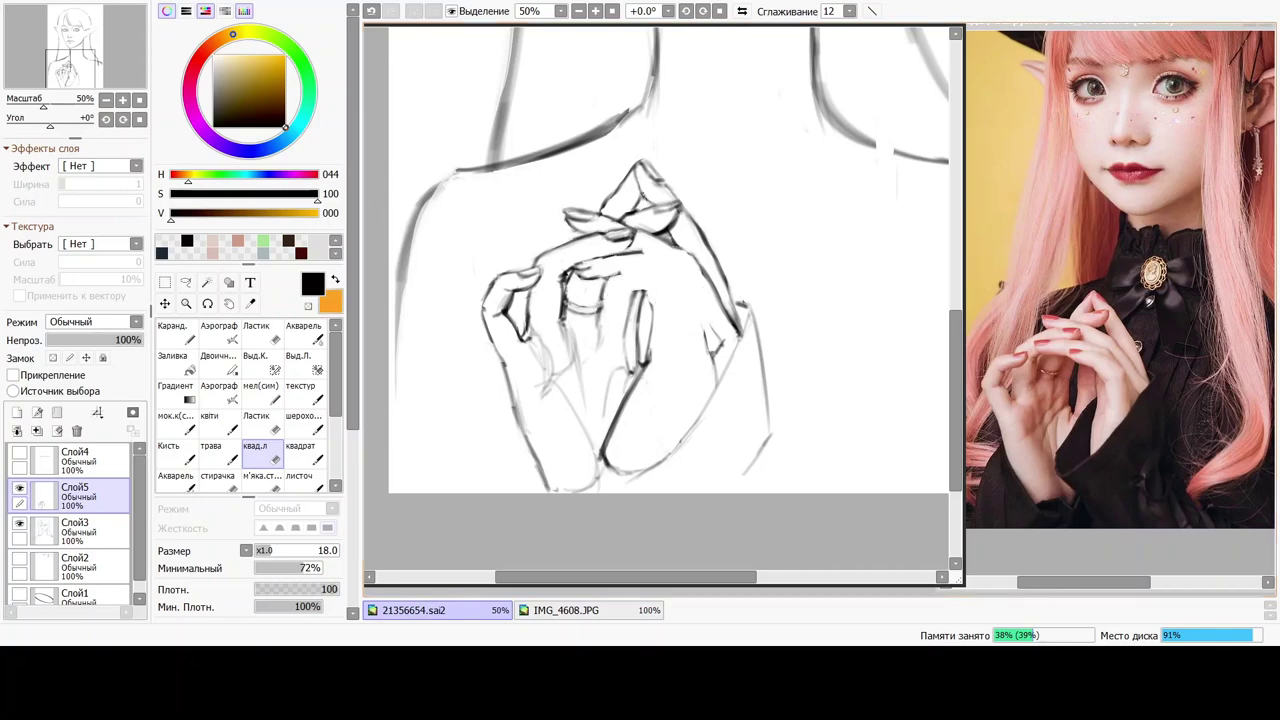
# Redraw both contours of the bent finger down to the wrist with the Watercolor brush and clean up around the ring with the eraser.
pyautogui.click(303, 333)
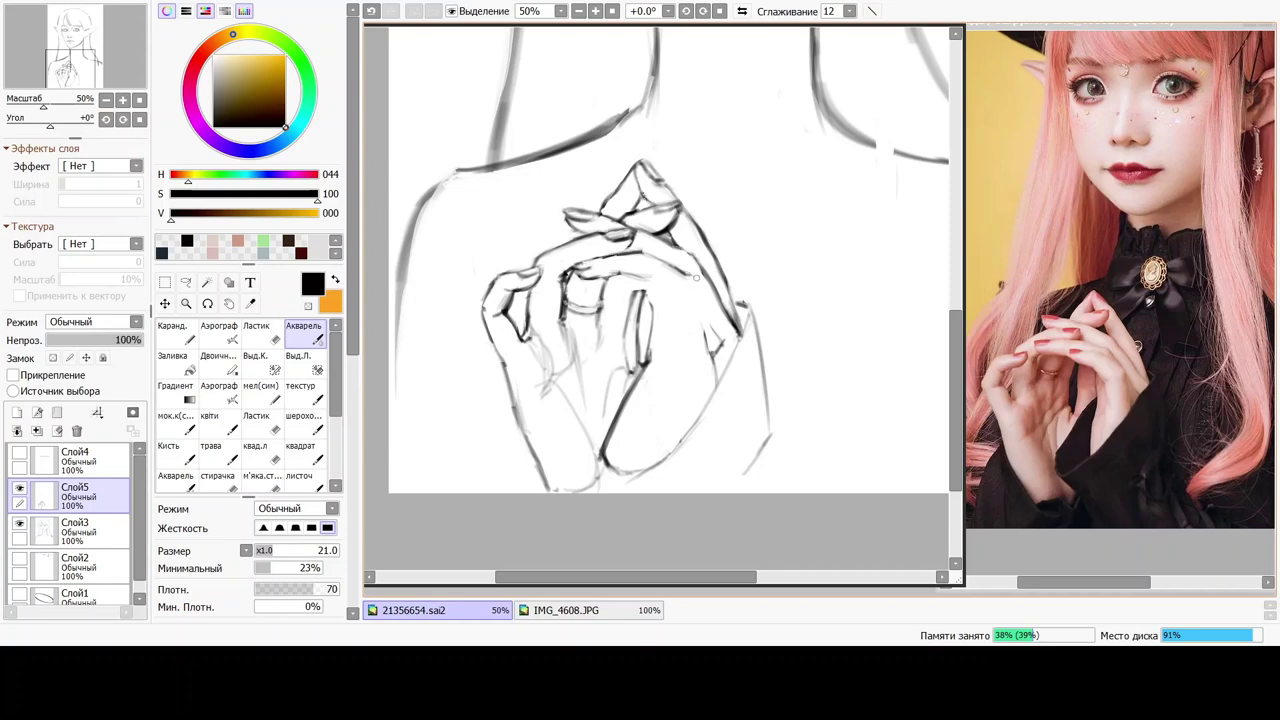
pyautogui.moveTo(682, 272); pyautogui.dragTo(719, 338)
pyautogui.moveTo(689, 324); pyautogui.dragTo(704, 346)
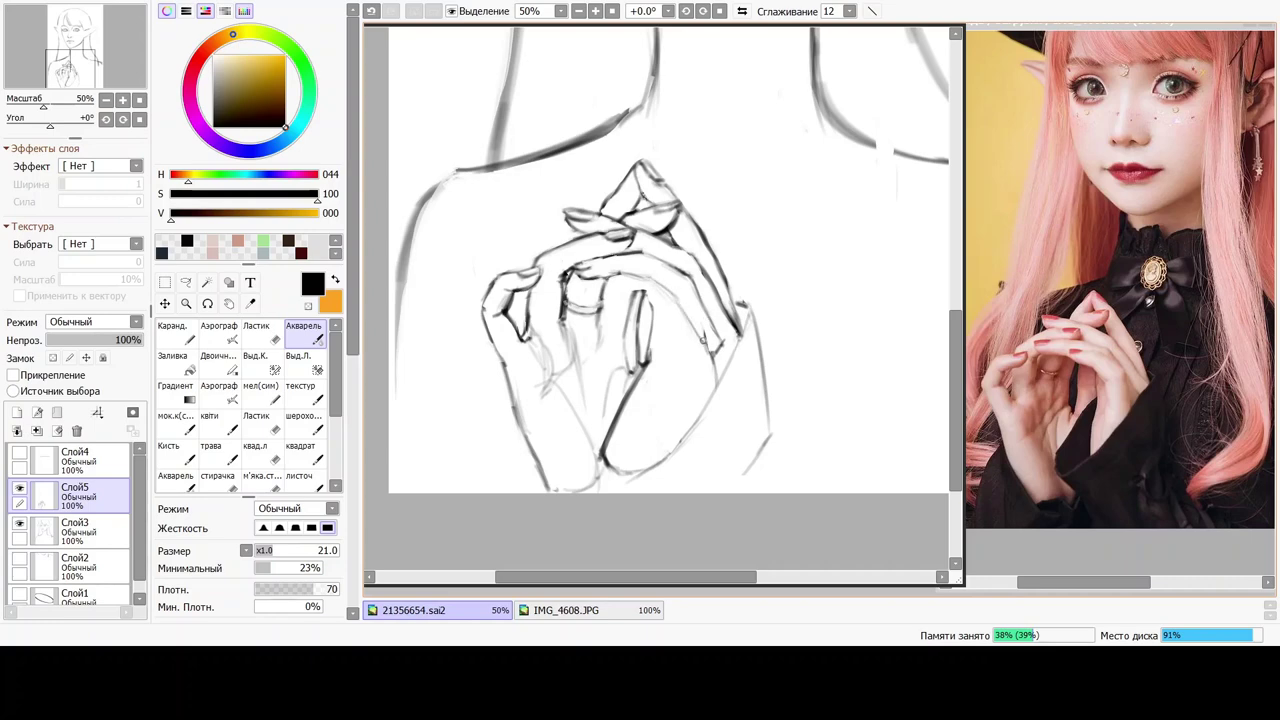
pyautogui.moveTo(678, 302); pyautogui.dragTo(701, 347)
pyautogui.hotkey('ctrl', 'z')
pyautogui.moveTo(588, 269); pyautogui.dragTo(600, 263)
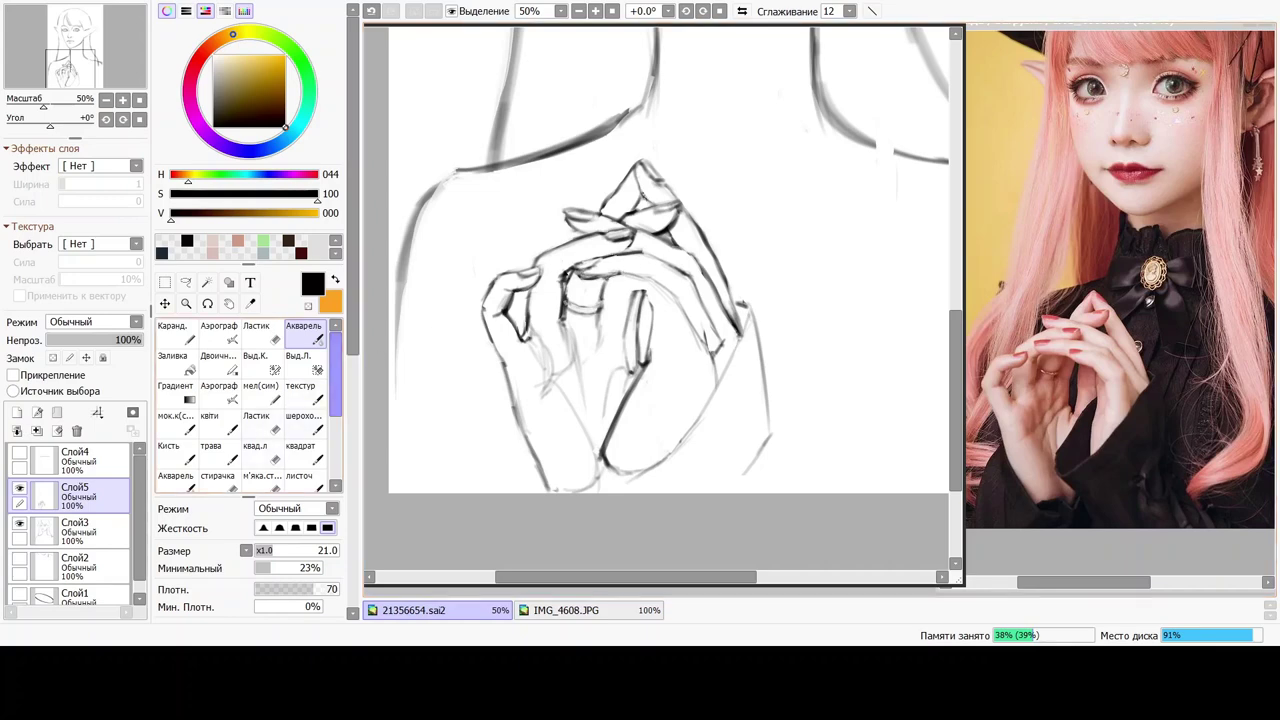
pyautogui.click(263, 451)
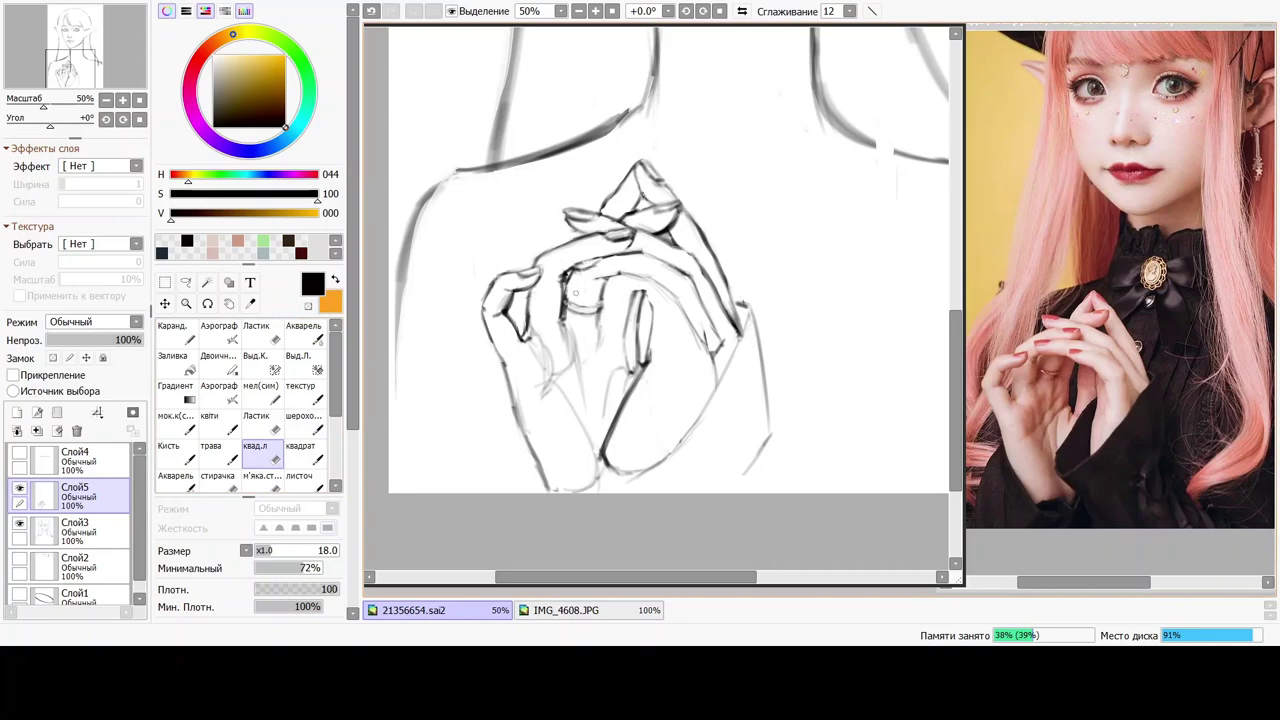
pyautogui.click(304, 333)
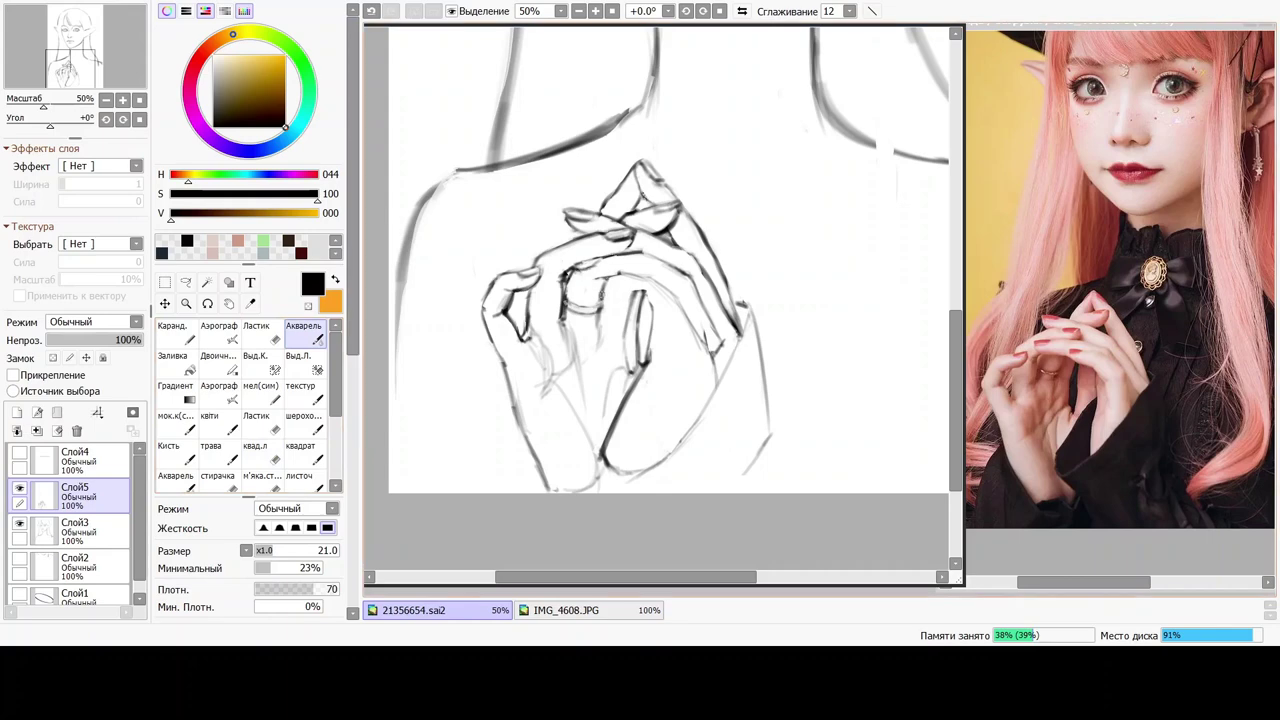
# Rotate the canvas to about 79° and darken the outline of the bent finger near its fingertip with the Watercolor brush.
pyautogui.press('End')
pyautogui.press('End')
pyautogui.press('Home')
pyautogui.click(703, 11)
pyautogui.click(703, 11)
pyautogui.click(703, 11)
pyautogui.click(703, 11)
pyautogui.click(719, 11)
pyautogui.click(703, 11)
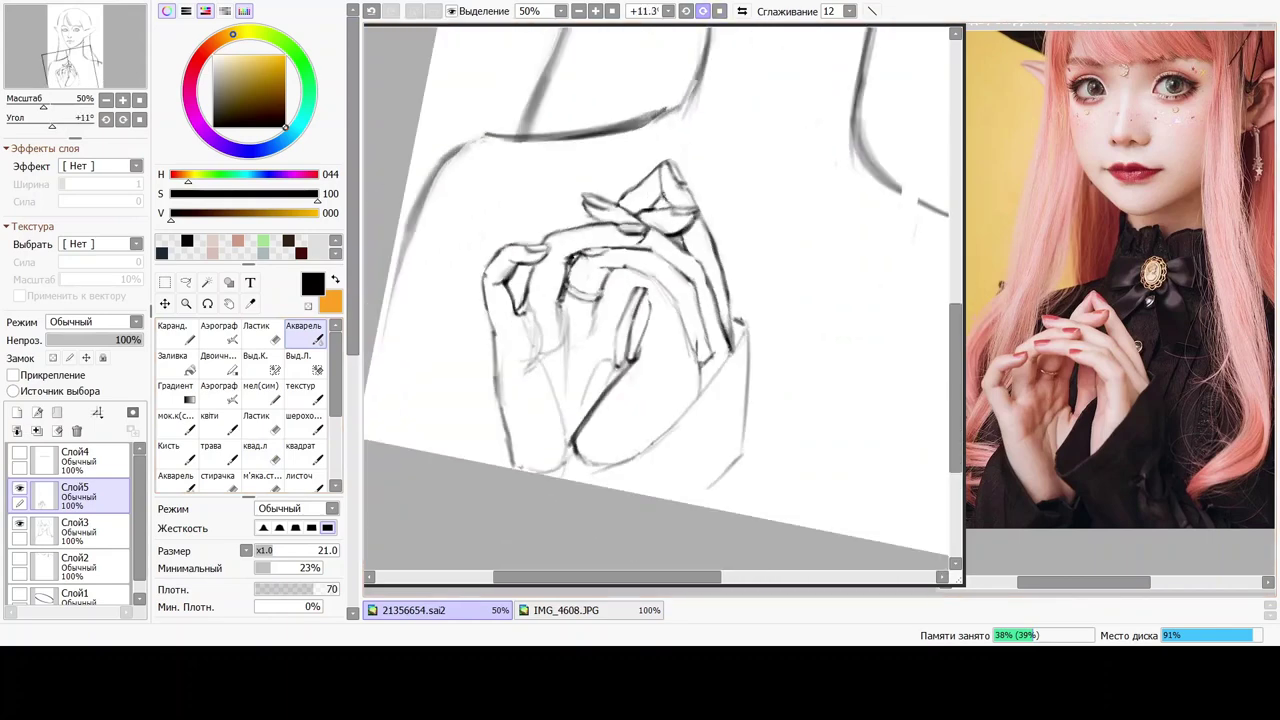
pyautogui.click(703, 11)
pyautogui.click(703, 11)
pyautogui.click(703, 11)
pyautogui.click(703, 11)
pyautogui.click(703, 11)
pyautogui.click(703, 11)
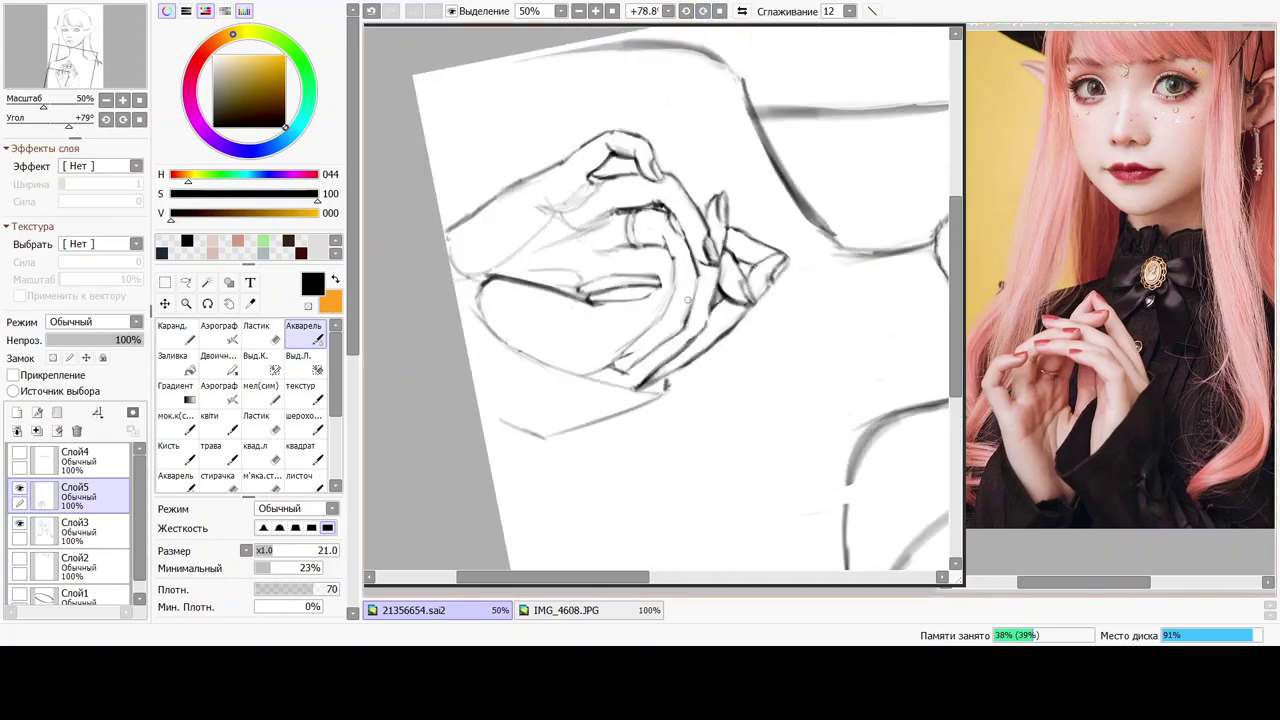
pyautogui.moveTo(667, 219)
pyautogui.mouseDown()
pyautogui.moveTo(676, 257)
pyautogui.moveTo(676, 224)
pyautogui.moveTo(682, 240)
pyautogui.mouseUp()
pyautogui.click(255, 450)
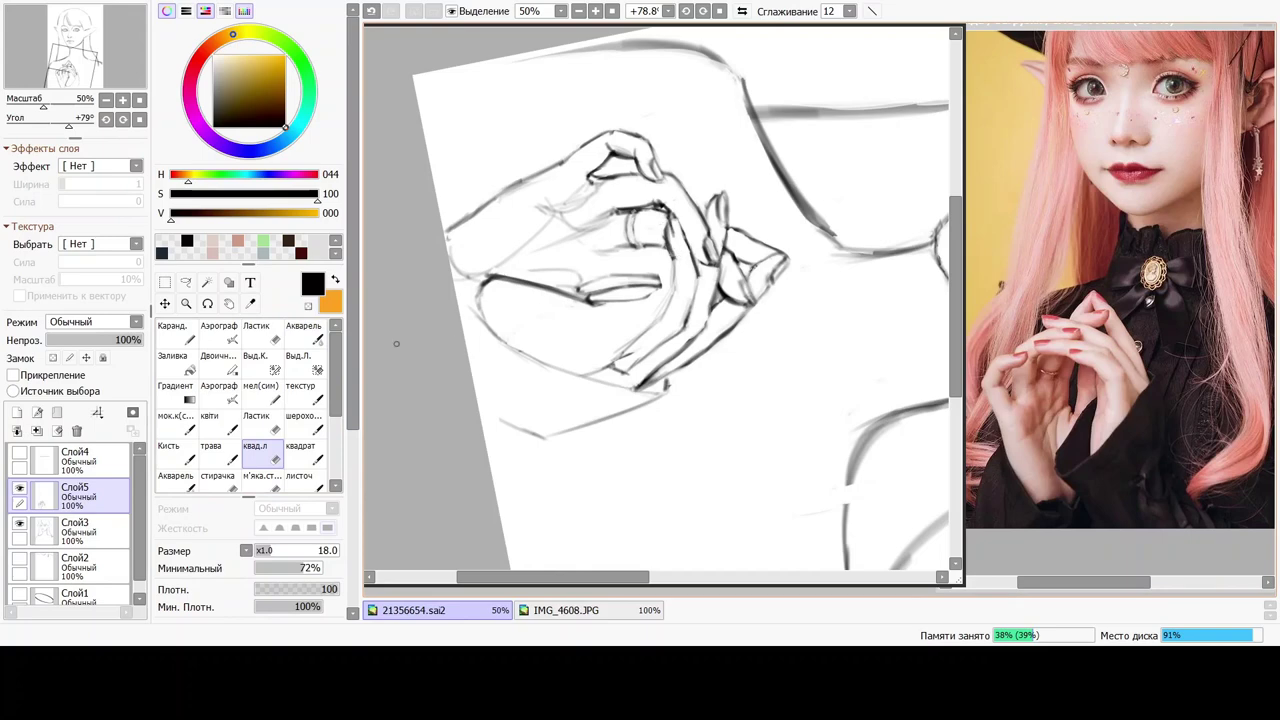
# Redraw the bent finger's tip with the Watercolor brush, erase the surplus contour toward the wrist, and reset the canvas rotation to 0°.
pyautogui.click(305, 334)
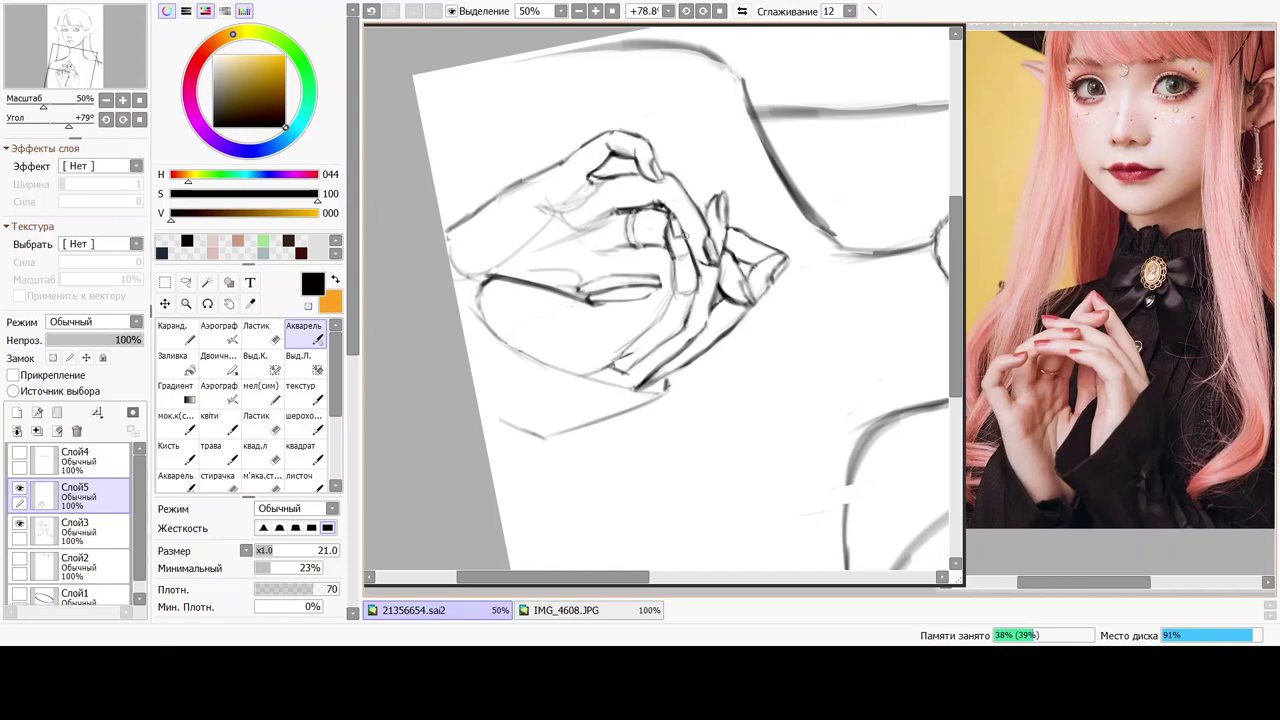
pyautogui.press('e')
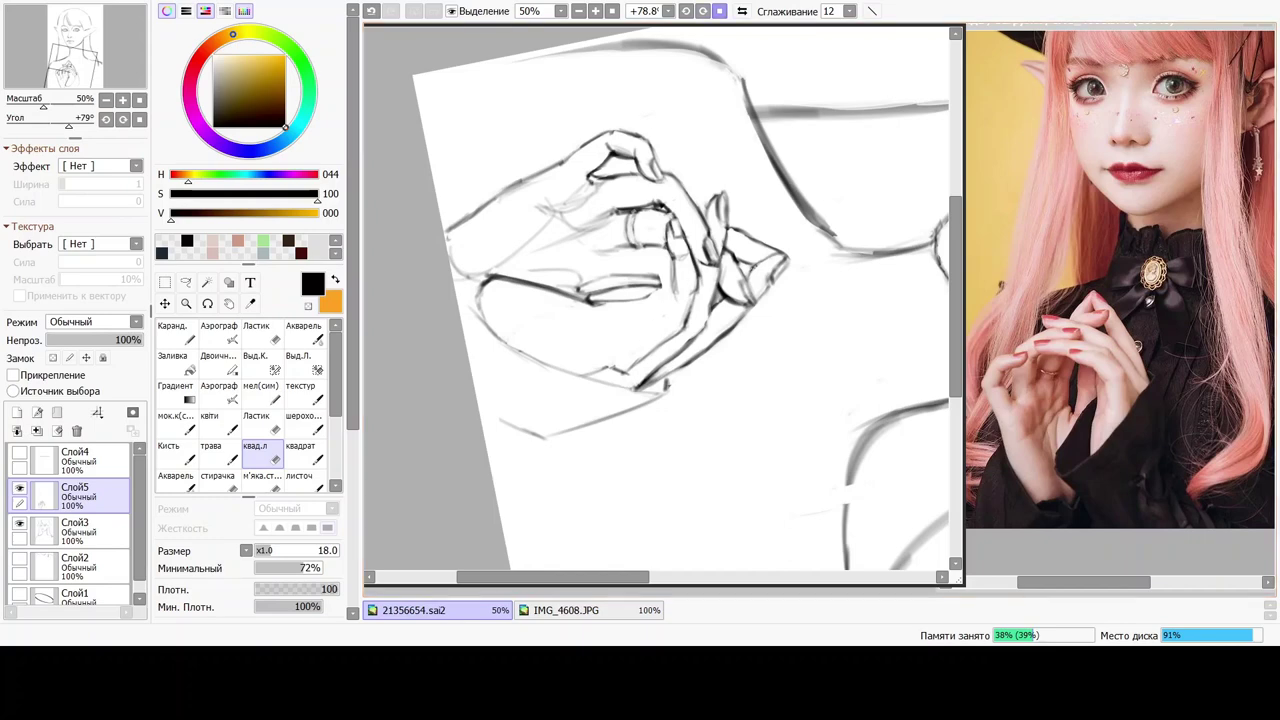
pyautogui.click(719, 11)
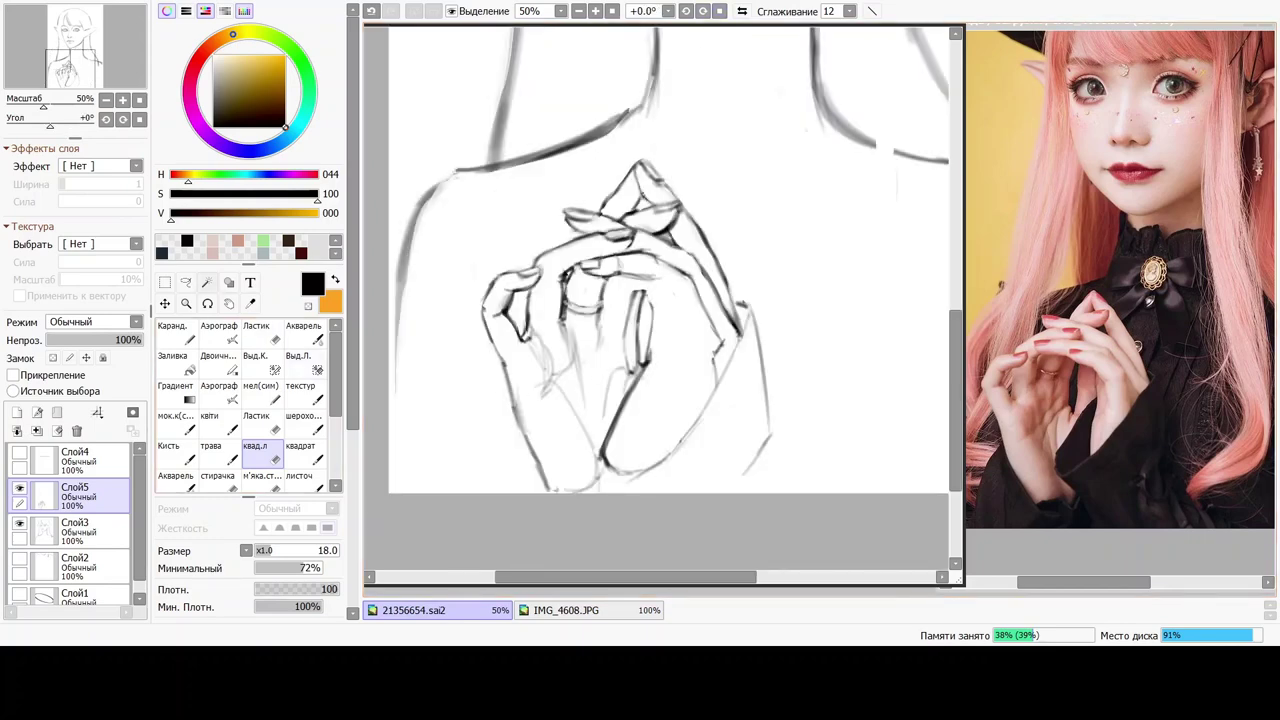
# Select the narrow gap beside the thumb below the ringed hand with the Magic Wand in transparent area mode.
pyautogui.click(207, 282)
pyautogui.click(643, 325)
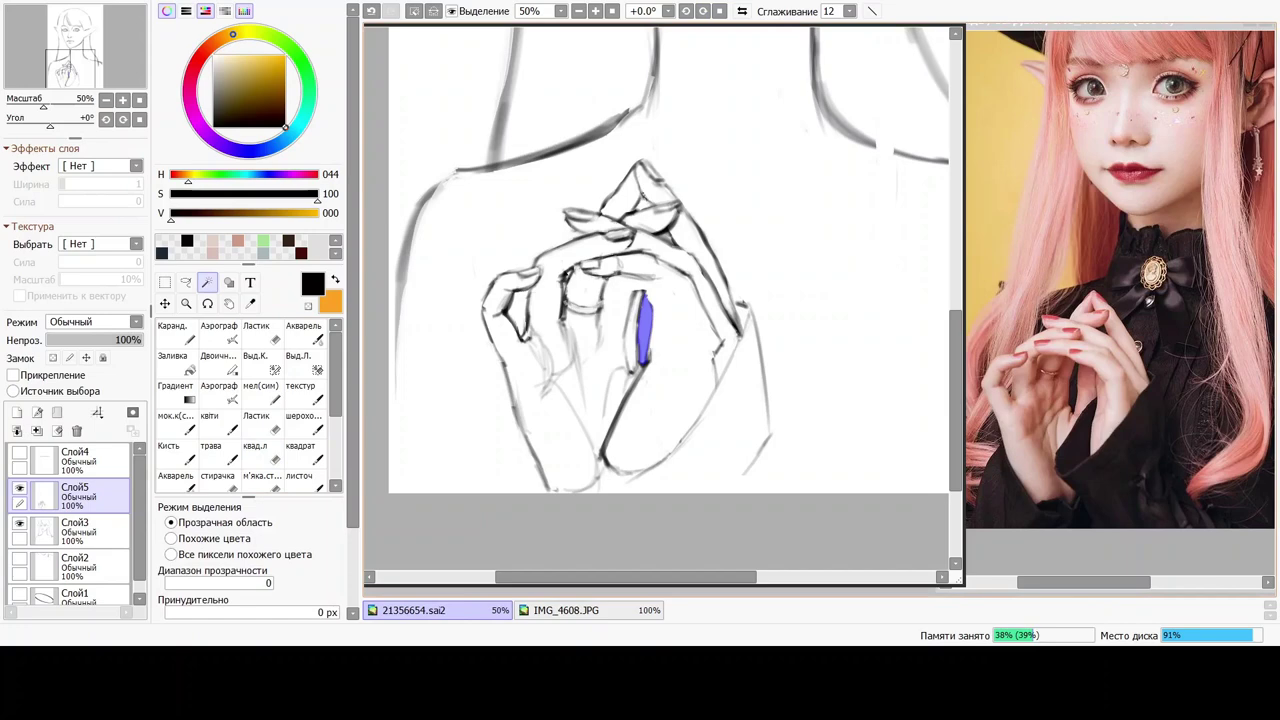
pyautogui.hotkey('ctrl', 'd')
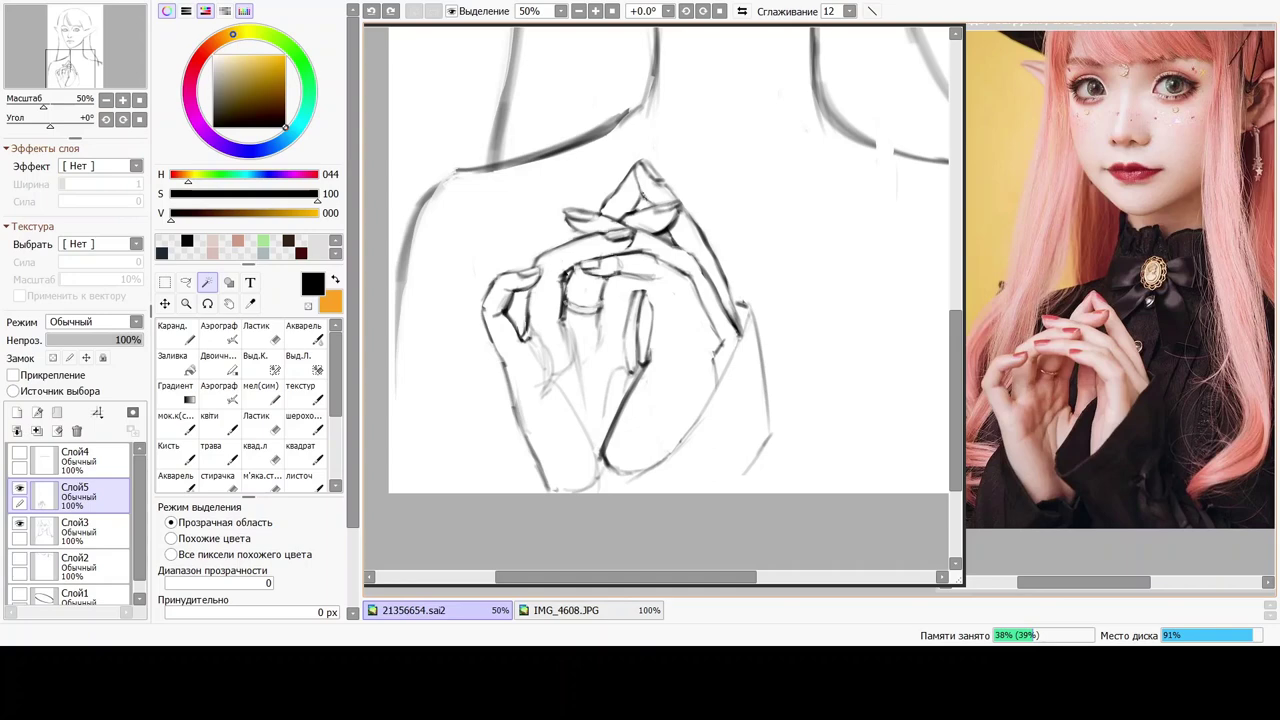
pyautogui.hotkey('ctrl', 'y')
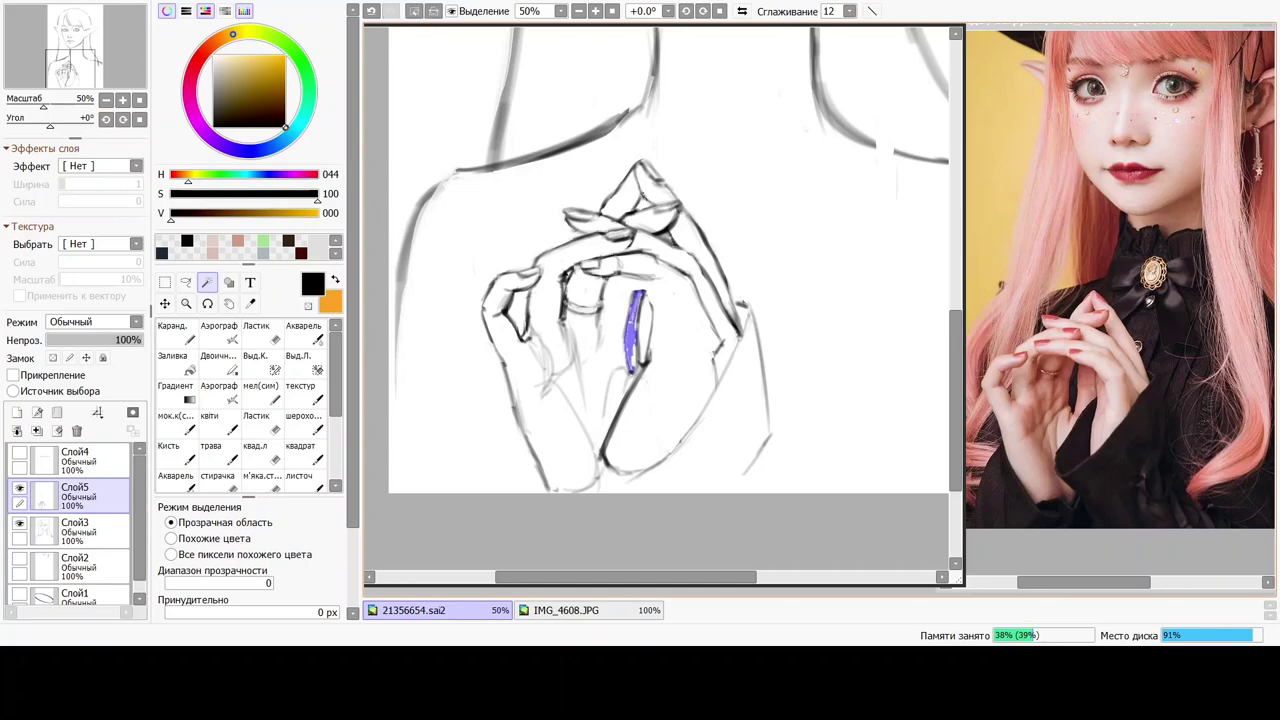
pyautogui.click(633, 357)
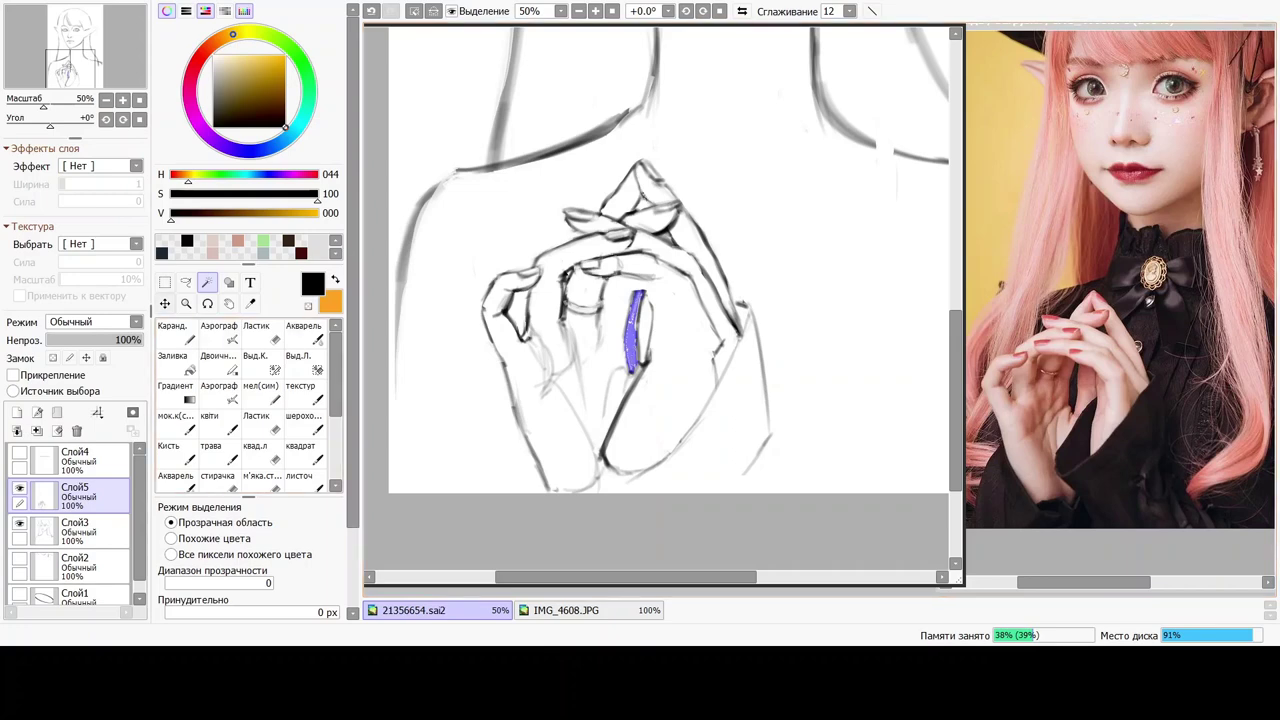
# Fill the selected gap with black, touch it up with the Watercolor brush, deselect, and erase the adjacent thumb outline with the size 18 eraser.
pyautogui.click(186, 282)
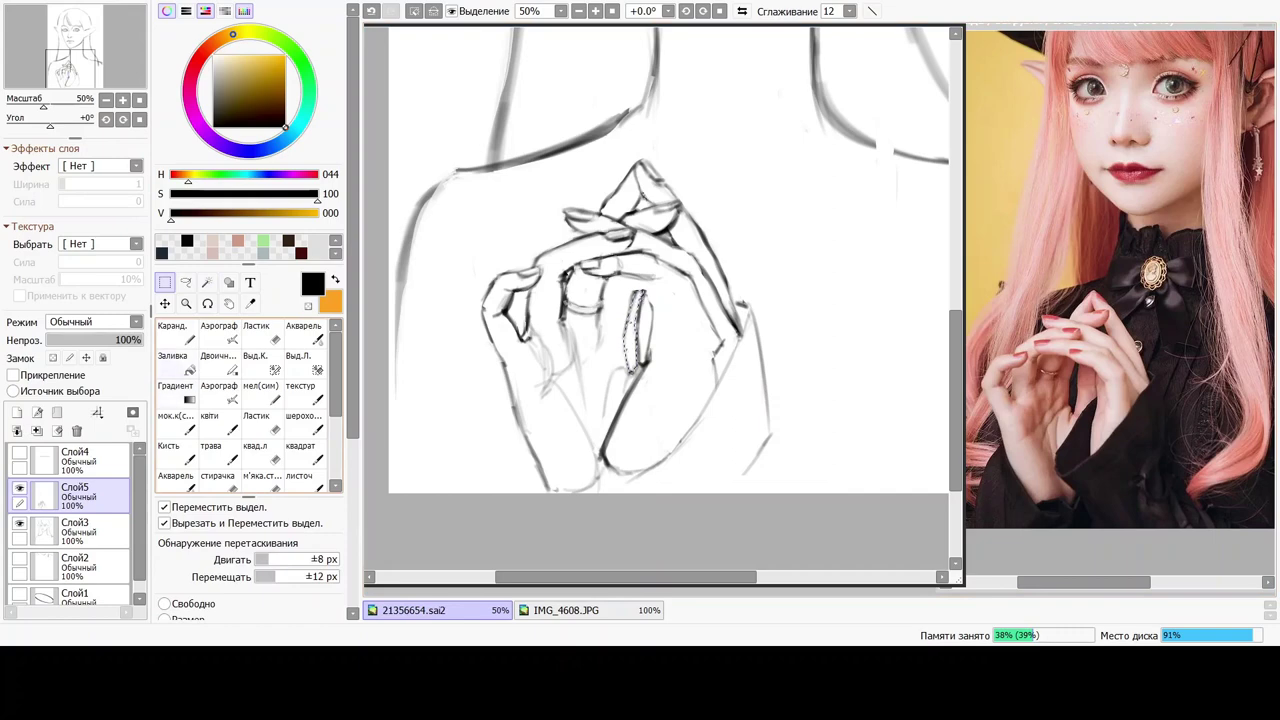
pyautogui.click(176, 363)
pyautogui.click(630, 345)
pyautogui.click(634, 312)
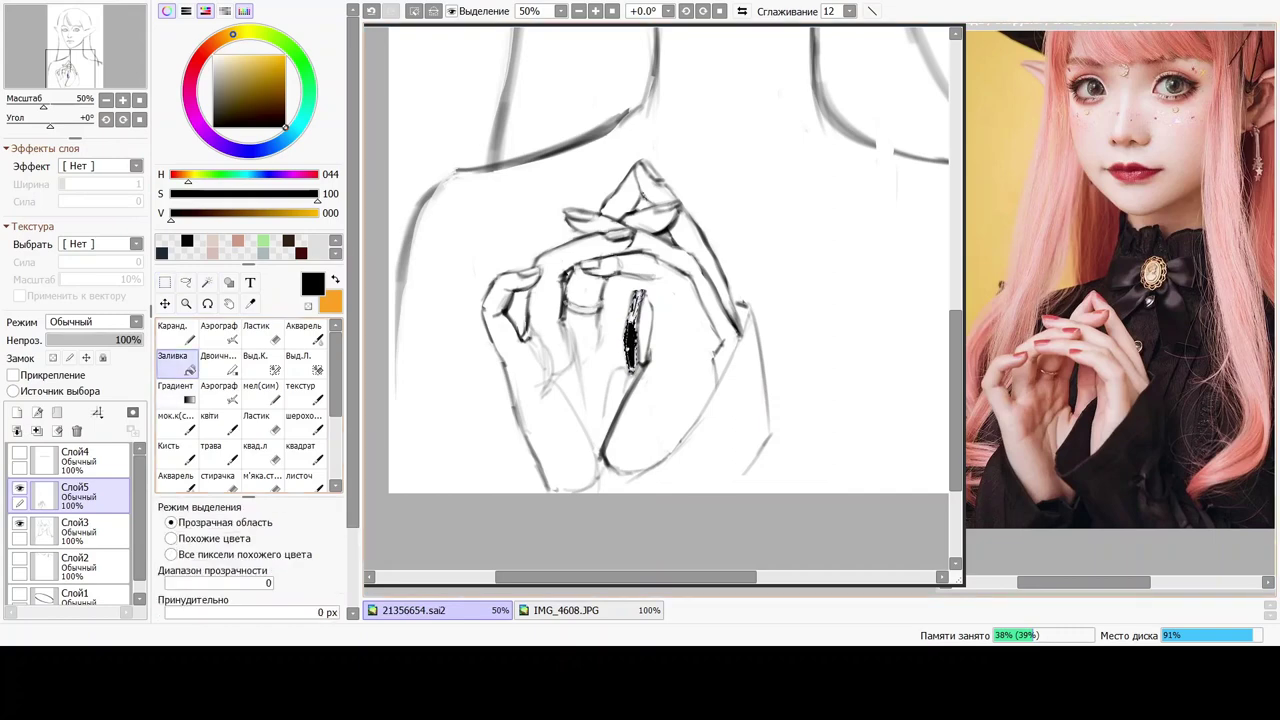
pyautogui.click(631, 318)
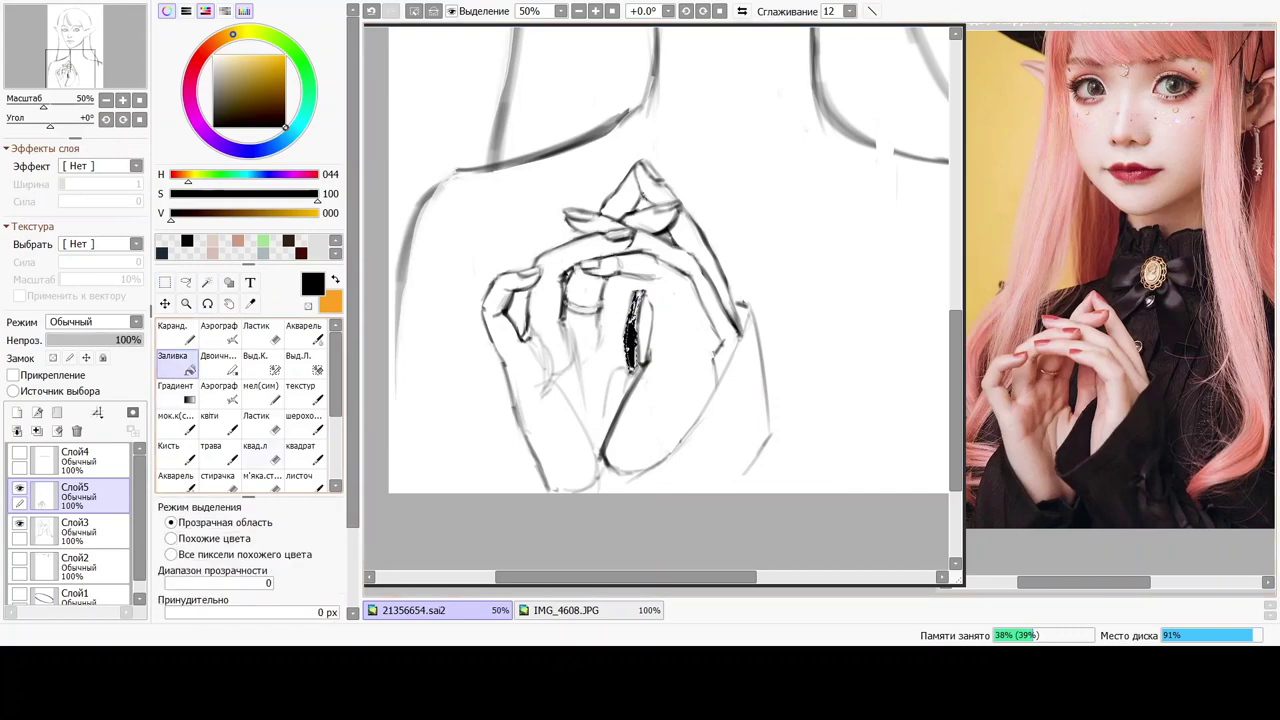
pyautogui.click(304, 333)
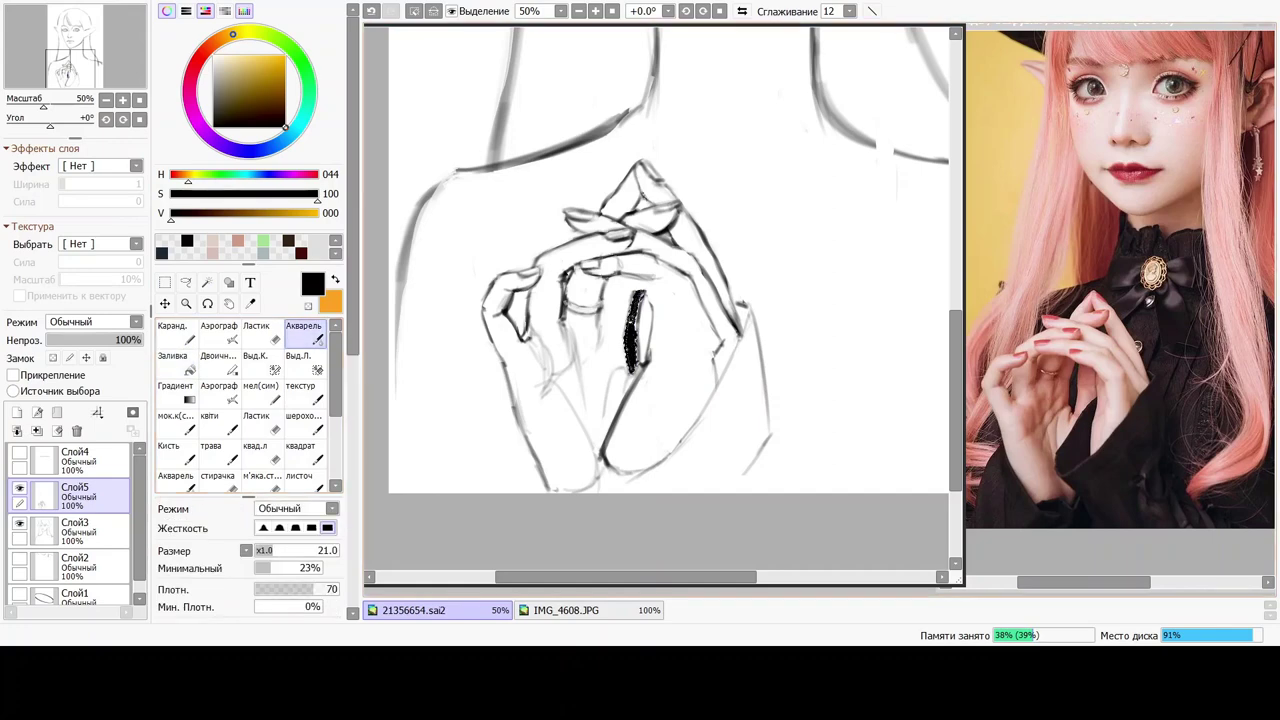
pyautogui.press('m')
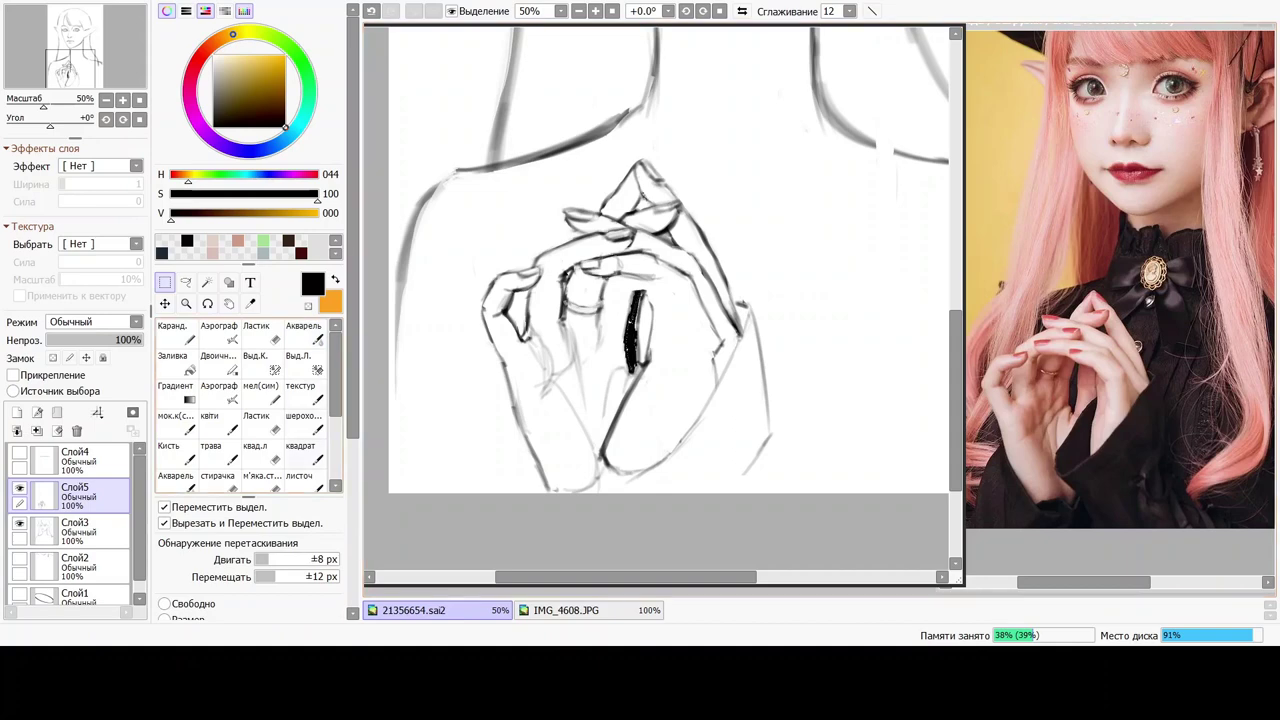
pyautogui.click(304, 453)
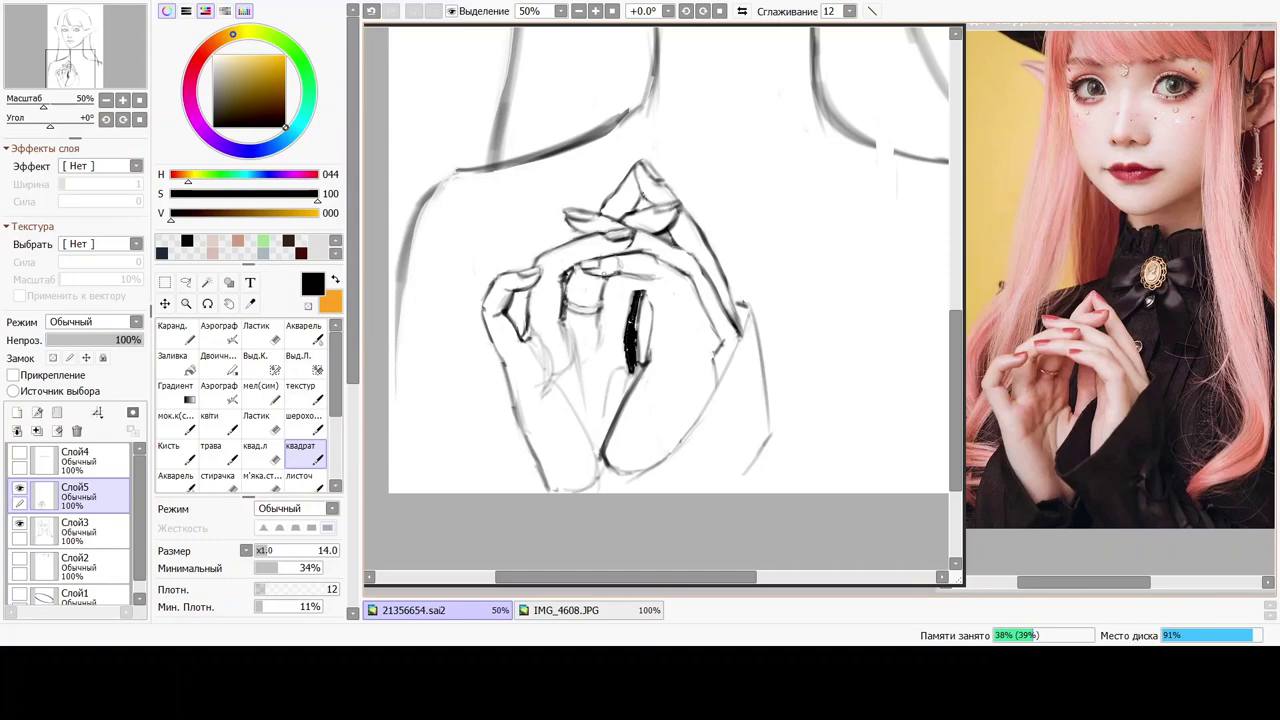
pyautogui.click(262, 453)
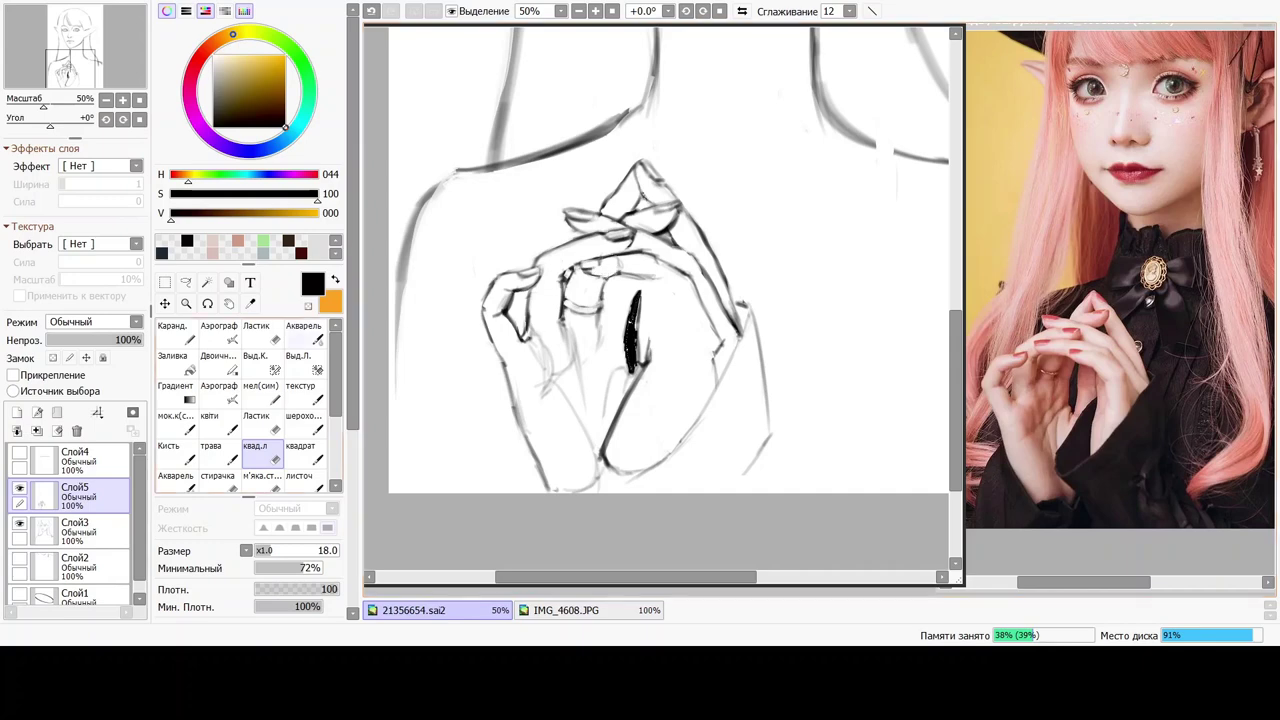
# Try to redraw the end of the bent finger's lower contour with the Watercolor brush, and undo the recent strokes.
pyautogui.click(303, 333)
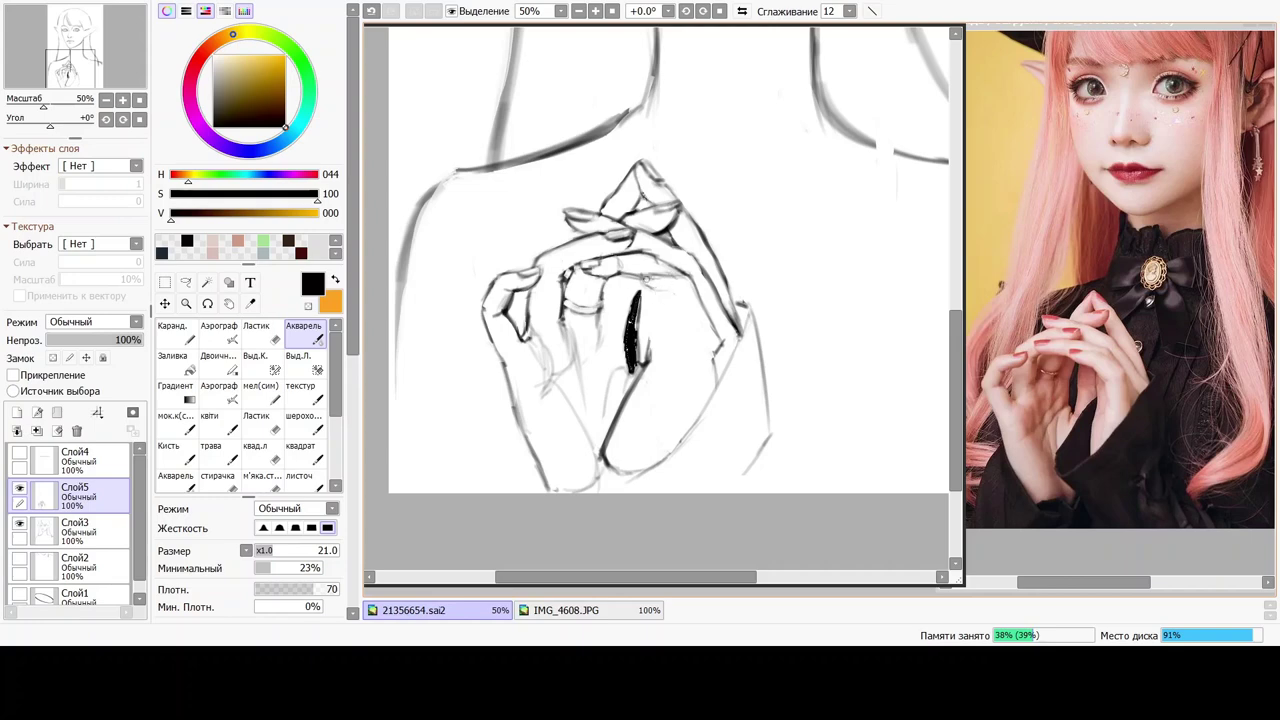
pyautogui.moveTo(645, 280); pyautogui.dragTo(662, 291)
pyautogui.hotkey('ctrl', 'z')
pyautogui.hotkey('ctrl', 'z')
pyautogui.hotkey('ctrl', 'z')
pyautogui.hotkey('ctrl', 'z')
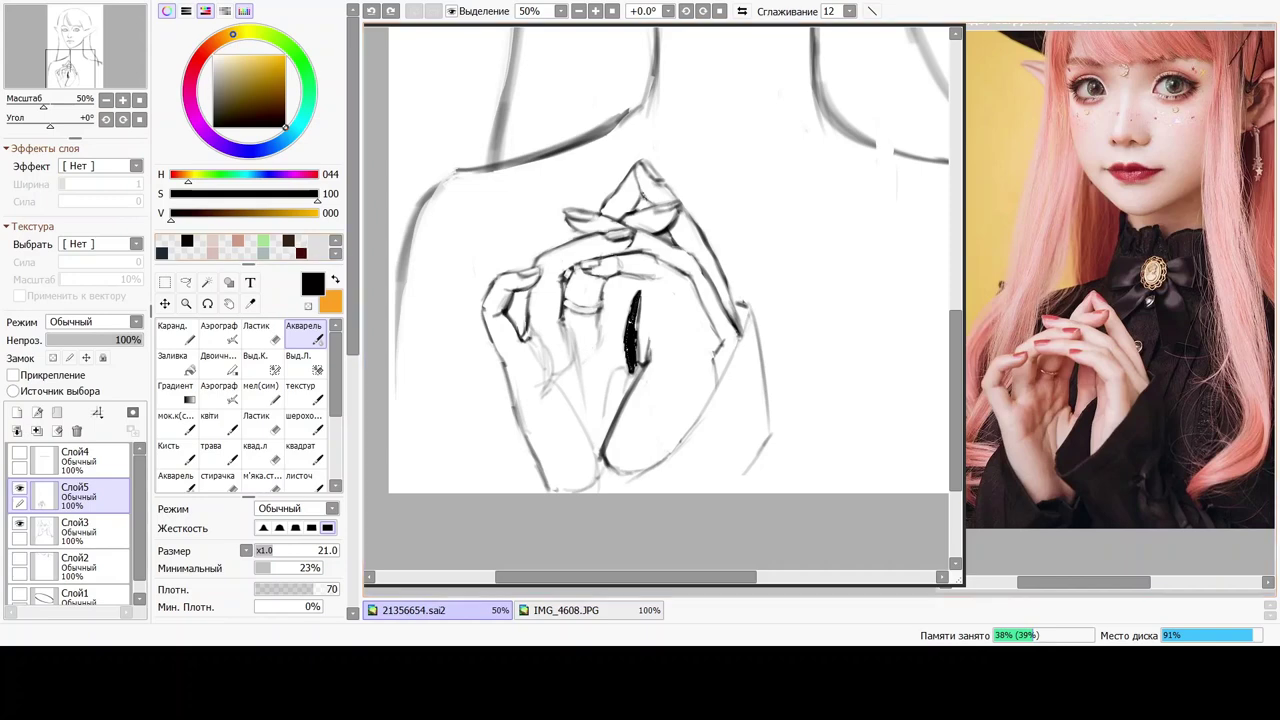
# Lasso the bent finger's tip above the black gap, stretch it slightly outward toward the ringed finger, rotate it slightly clockwise, apply and deselect.
pyautogui.click(185, 282)
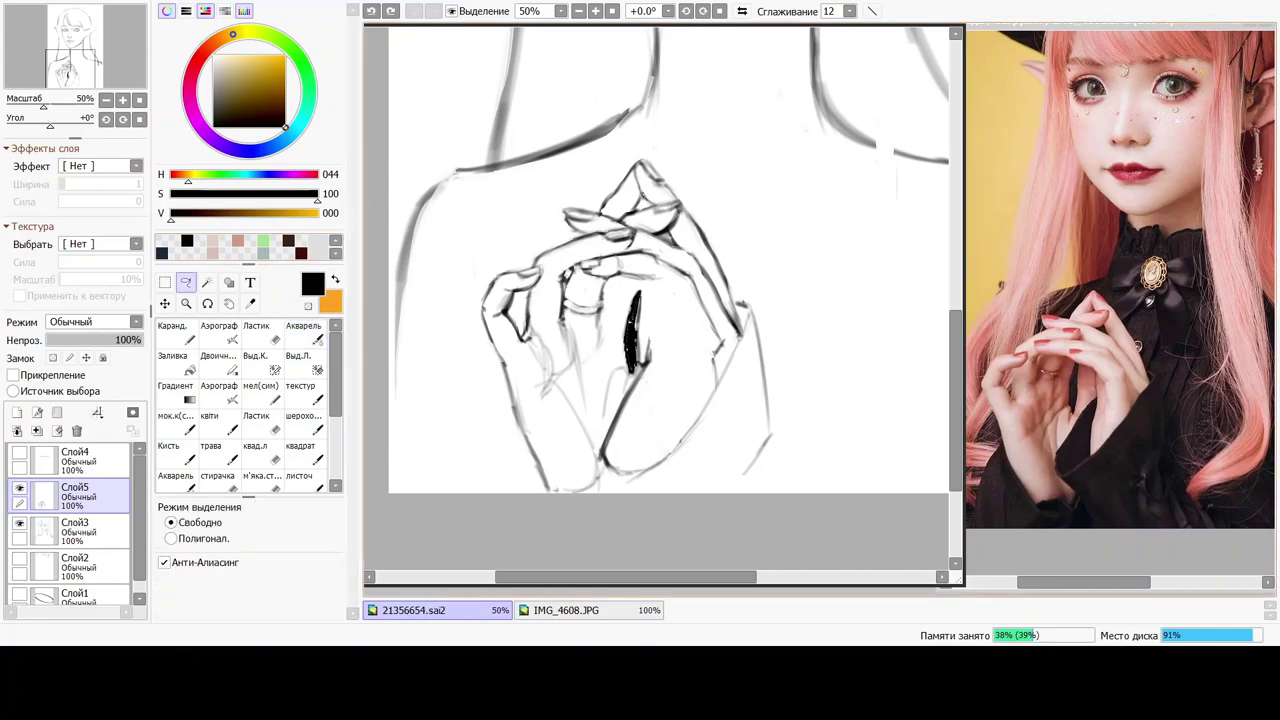
pyautogui.moveTo(664, 250)
pyautogui.mouseDown()
pyautogui.moveTo(596, 246)
pyautogui.moveTo(575, 272)
pyautogui.moveTo(587, 258)
pyautogui.moveTo(632, 284)
pyautogui.moveTo(660, 276)
pyautogui.mouseUp()
pyautogui.hotkey('ctrl', 'd')
pyautogui.hotkey('ctrl', 't')
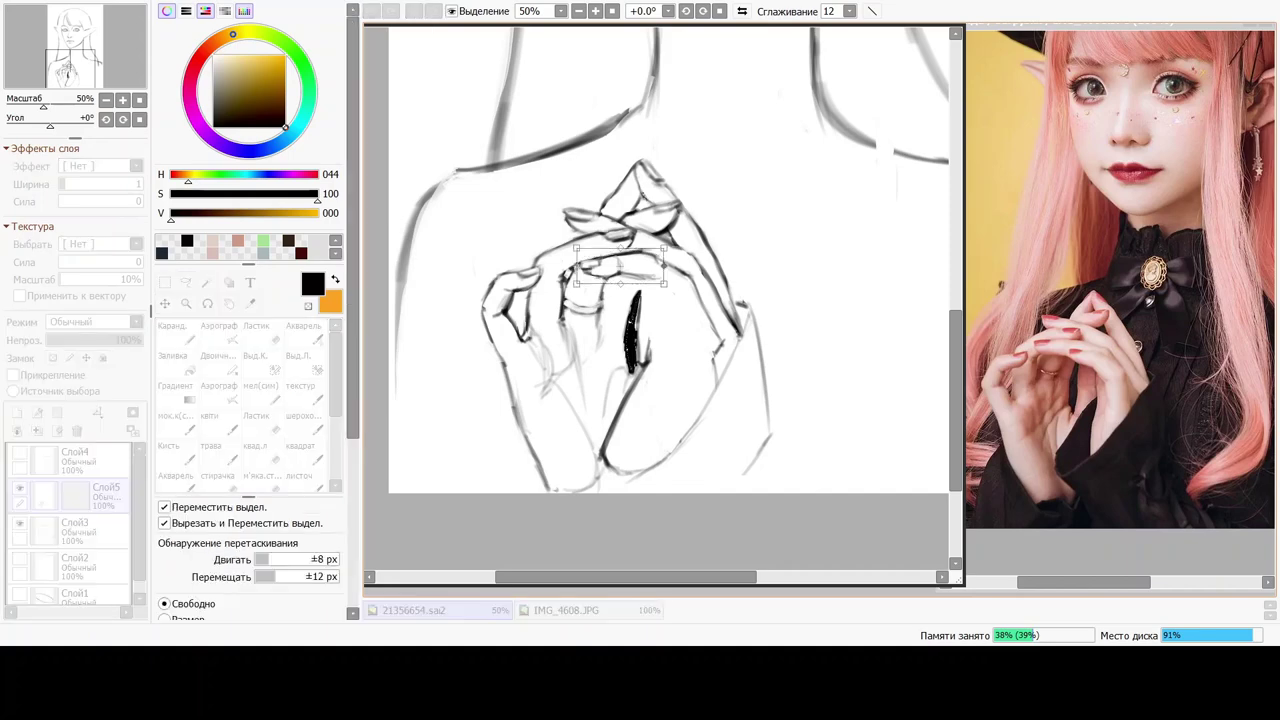
pyautogui.moveTo(577, 266); pyautogui.dragTo(568, 266)
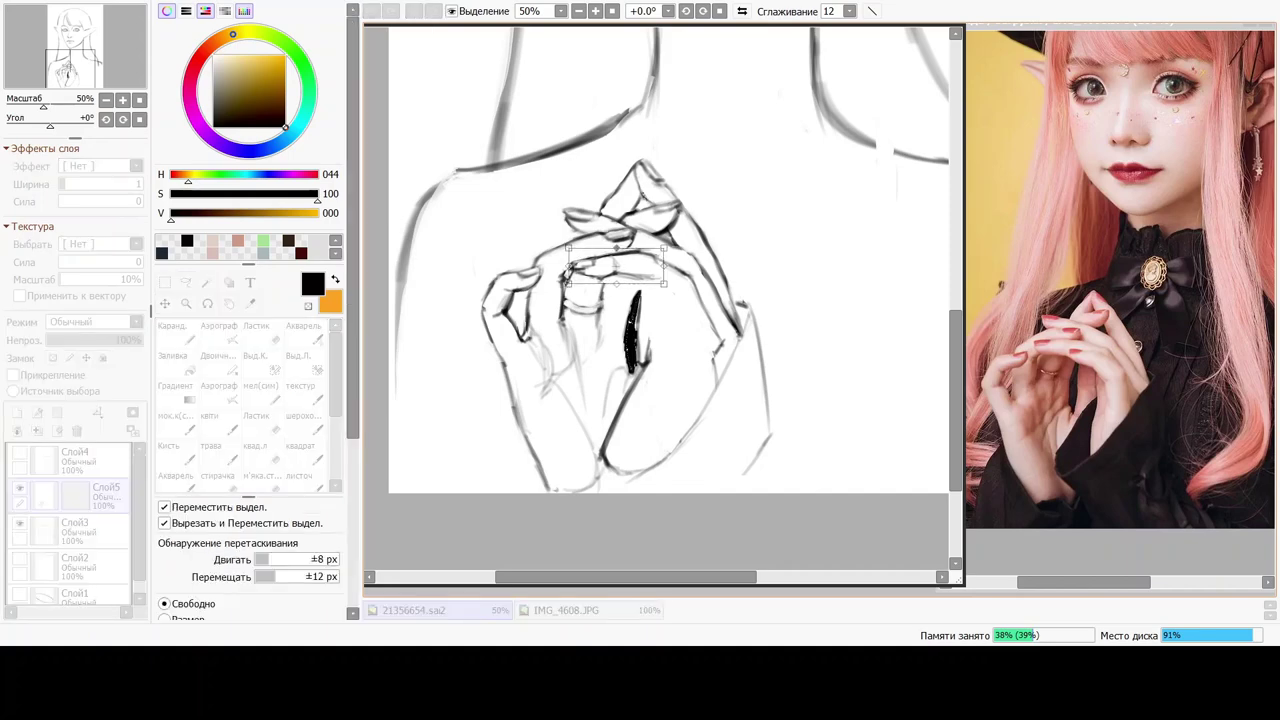
pyautogui.moveTo(617, 248); pyautogui.dragTo(665, 249)
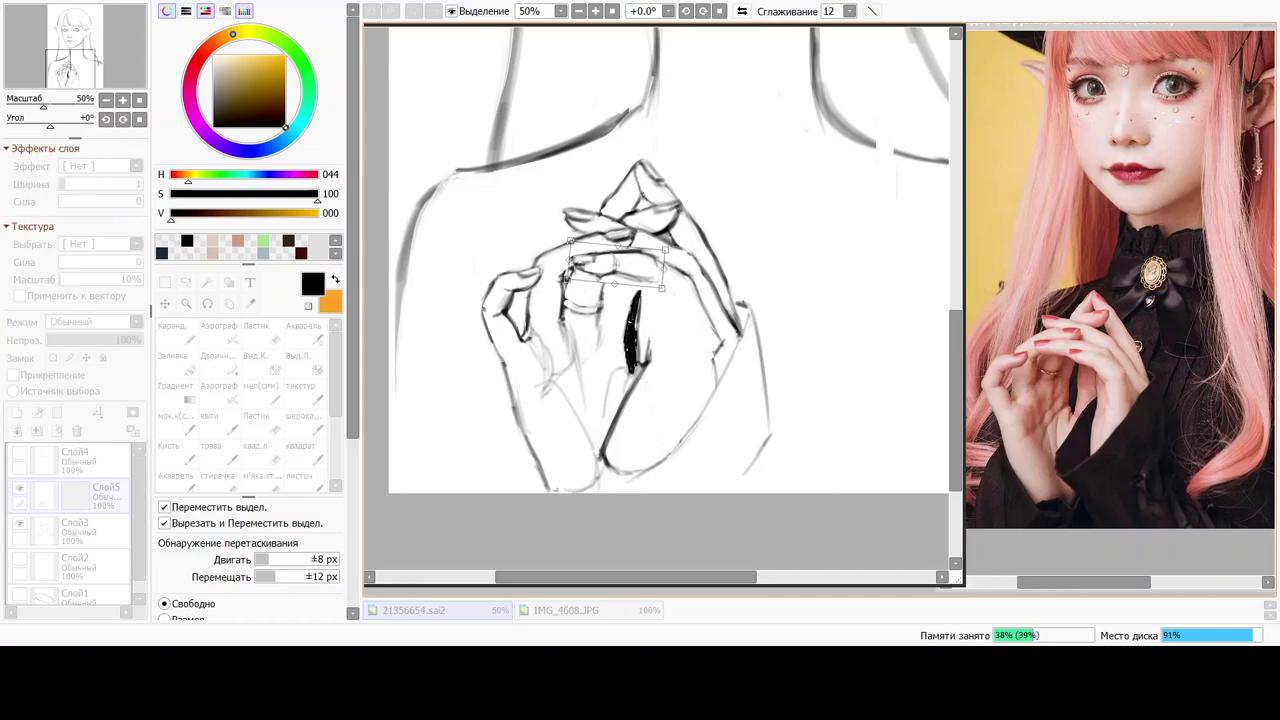
pyautogui.press('Return')
pyautogui.hotkey('ctrl', 'd')
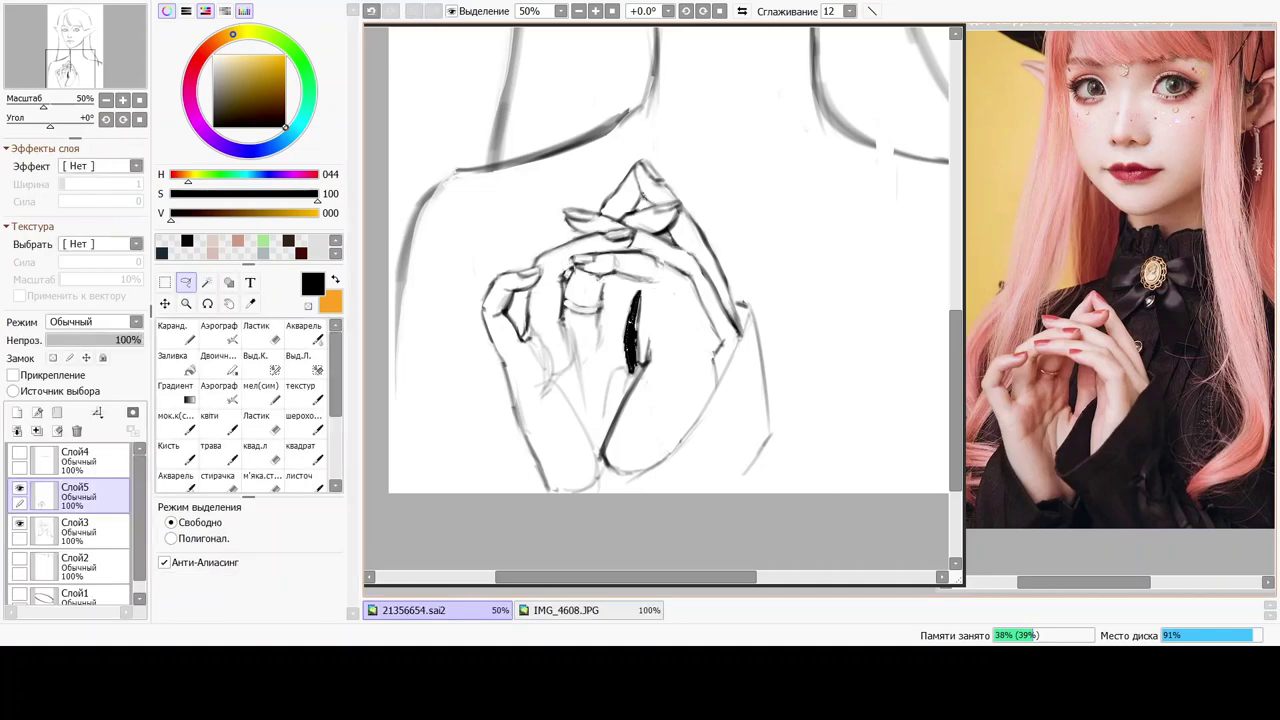
# Refine the upper contour and nail of the transformed fingertip, alternating the size 18 eraser and the Watercolor brush.
pyautogui.click(262, 452)
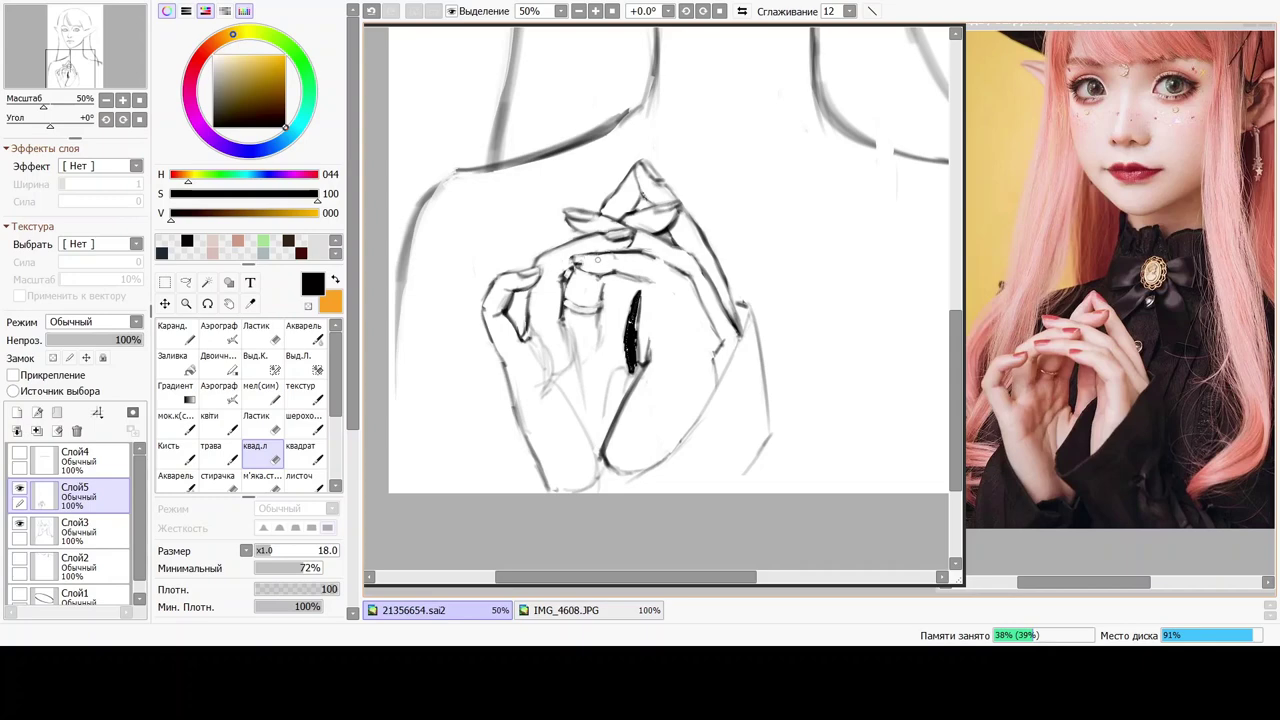
pyautogui.click(303, 338)
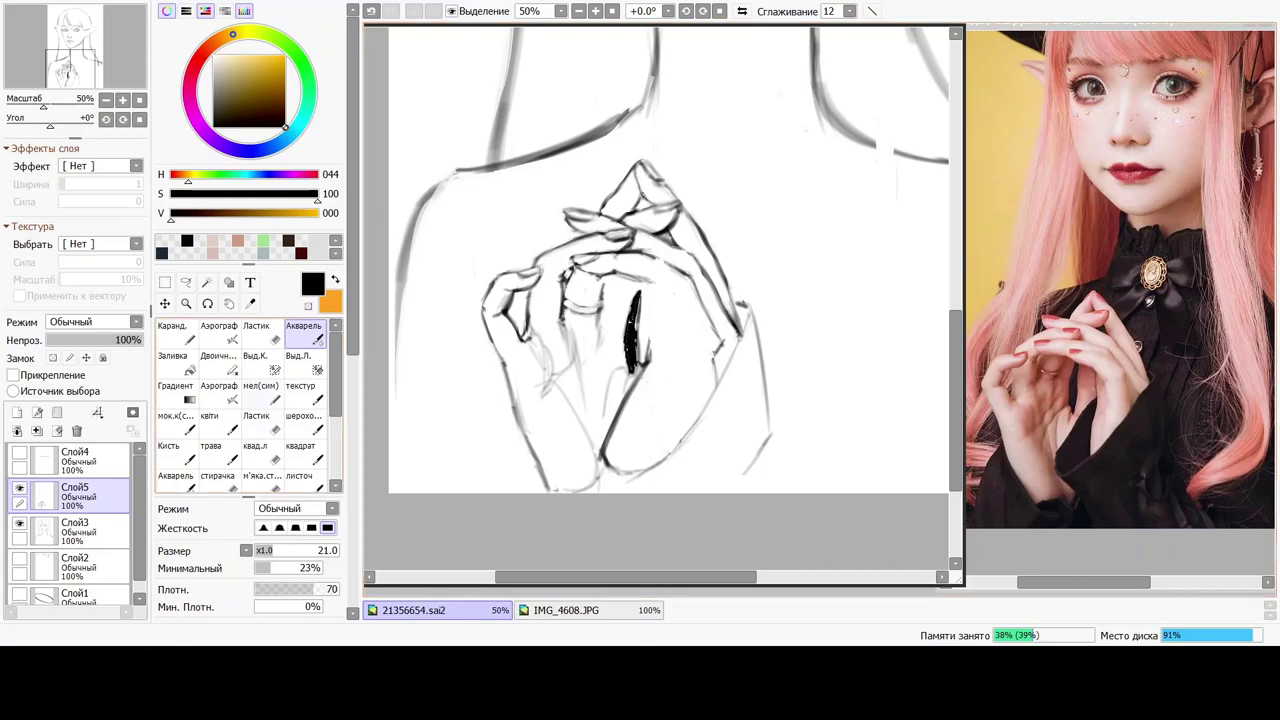
pyautogui.click(262, 453)
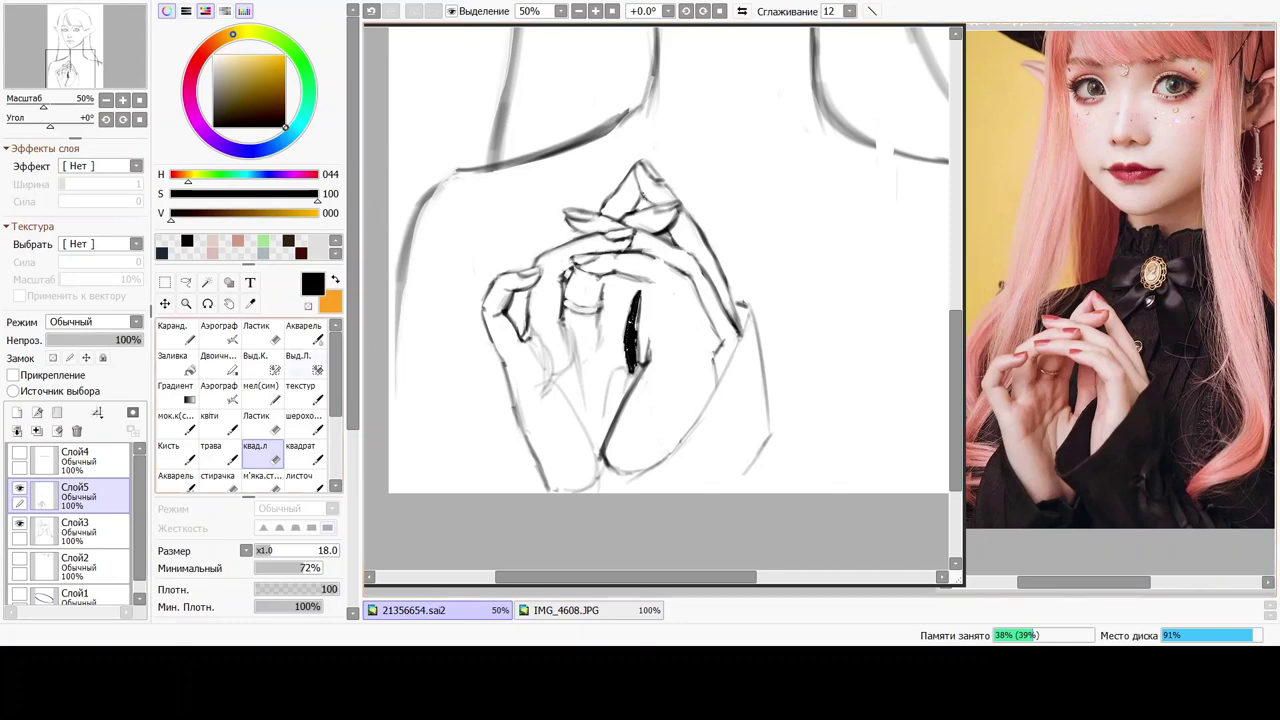
pyautogui.press('c')
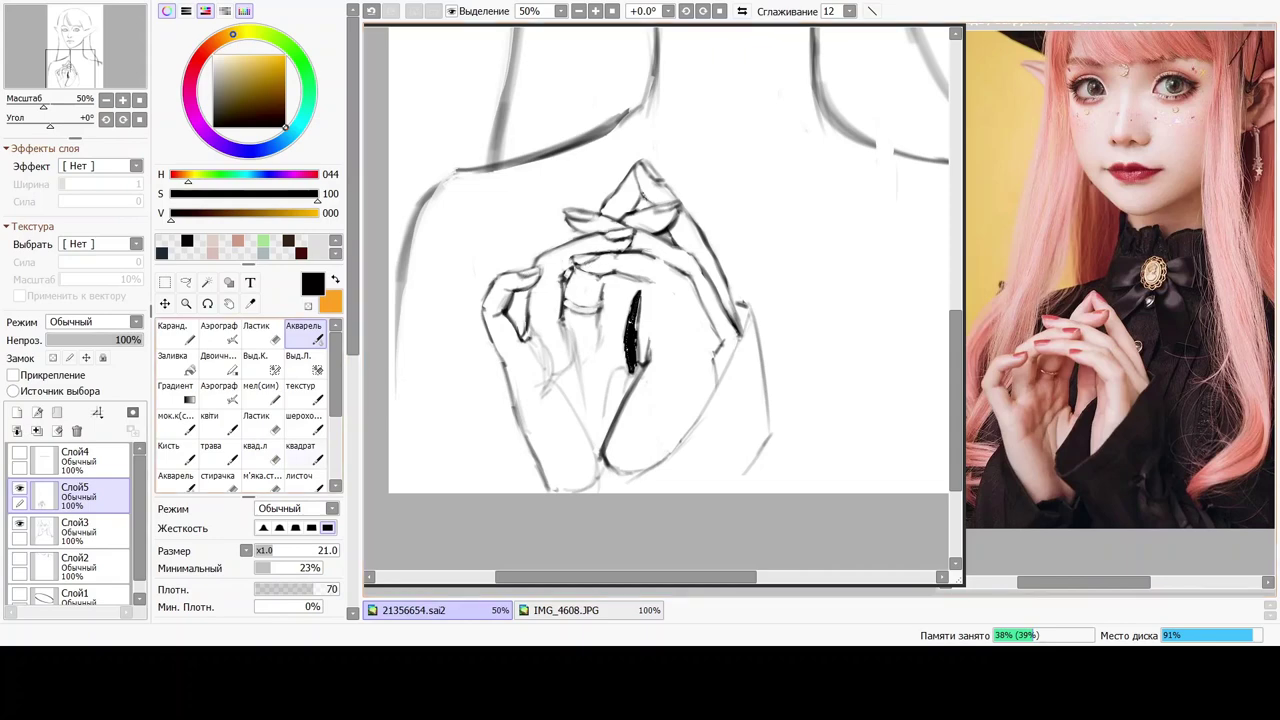
pyautogui.press('b')
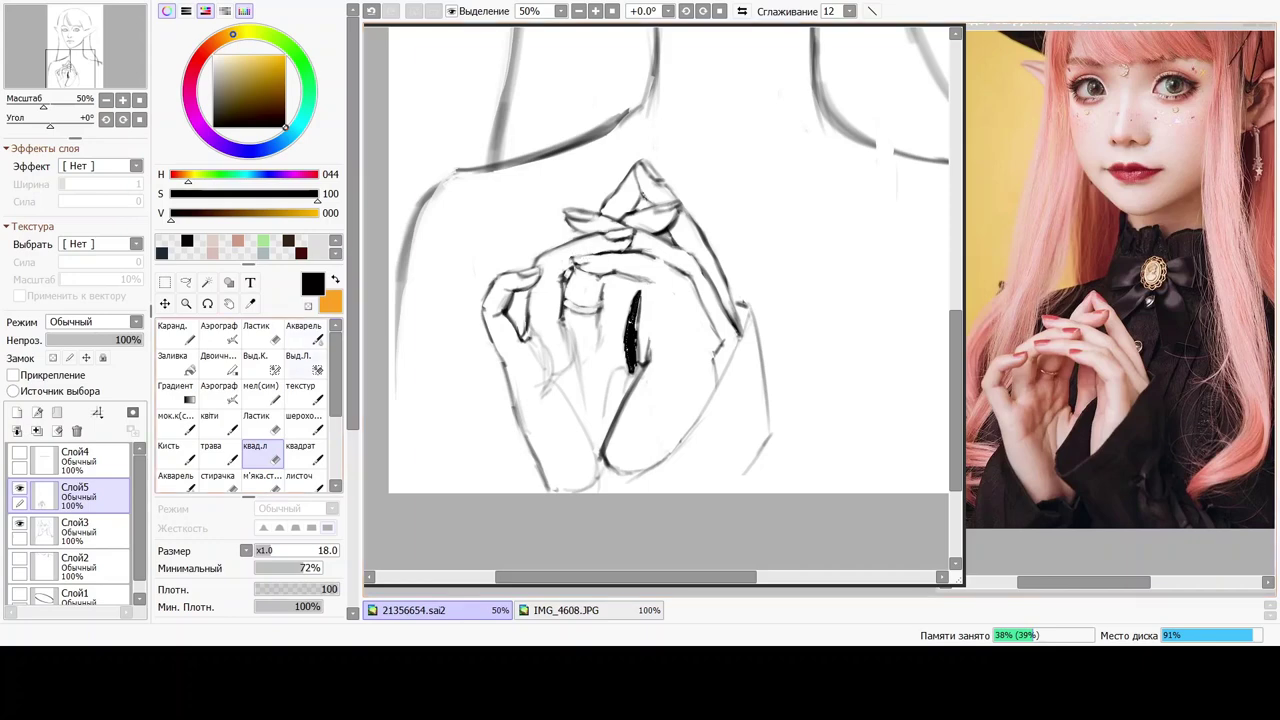
# Sketch vertical finger lines below the bent finger, and erase the black gap and the thumb line under it with the eraser at size 80.
pyautogui.click(304, 334)
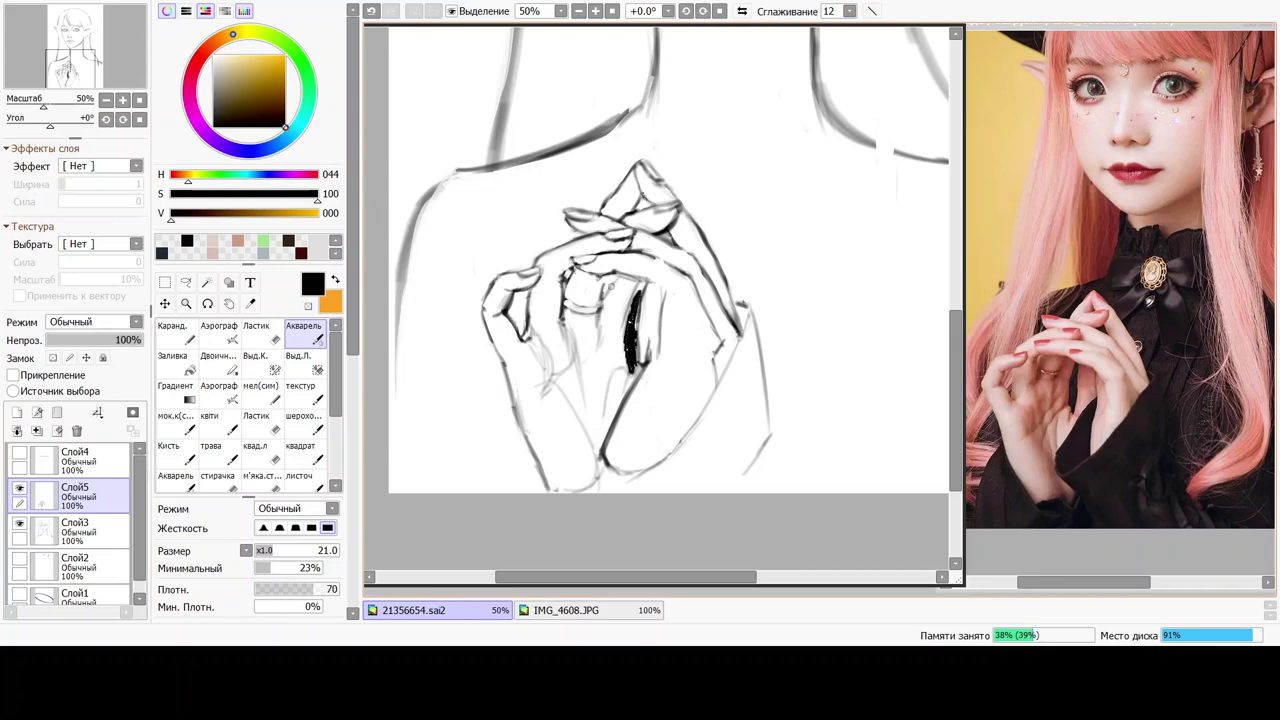
pyautogui.hotkey('ctrl', 'z')
pyautogui.click(256, 452)
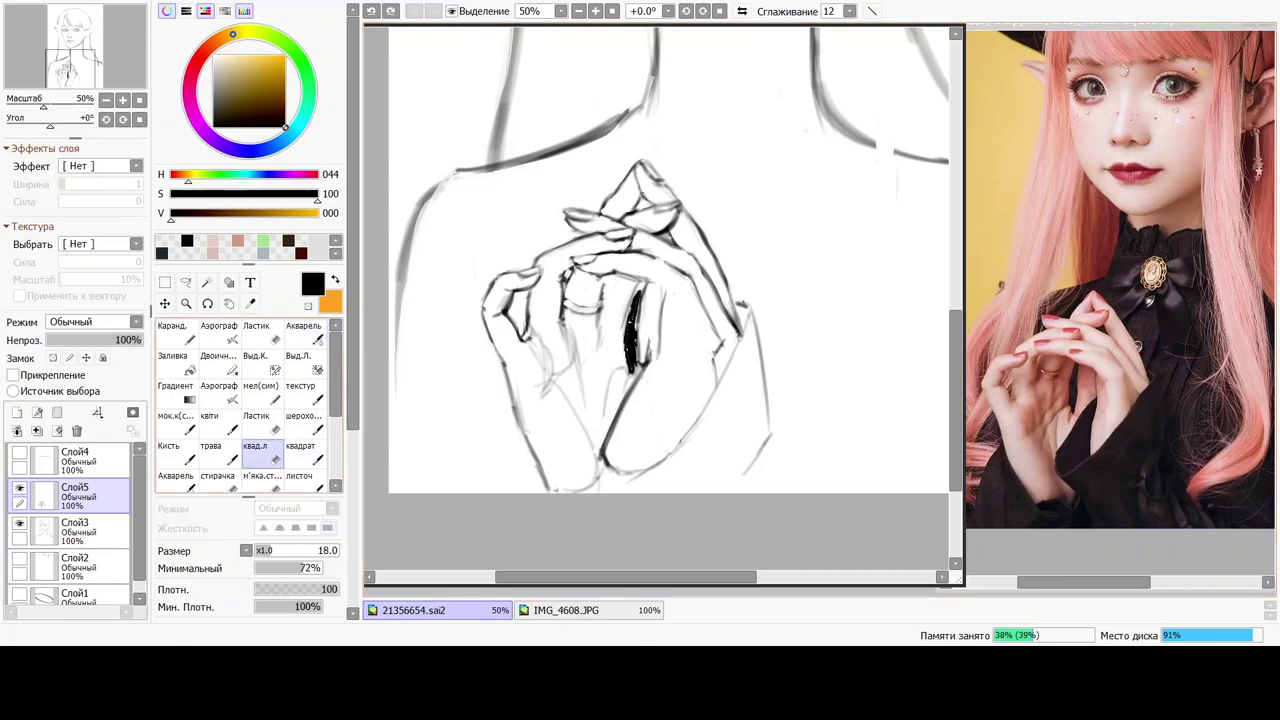
pyautogui.moveTo(288, 550); pyautogui.dragTo(320, 550)
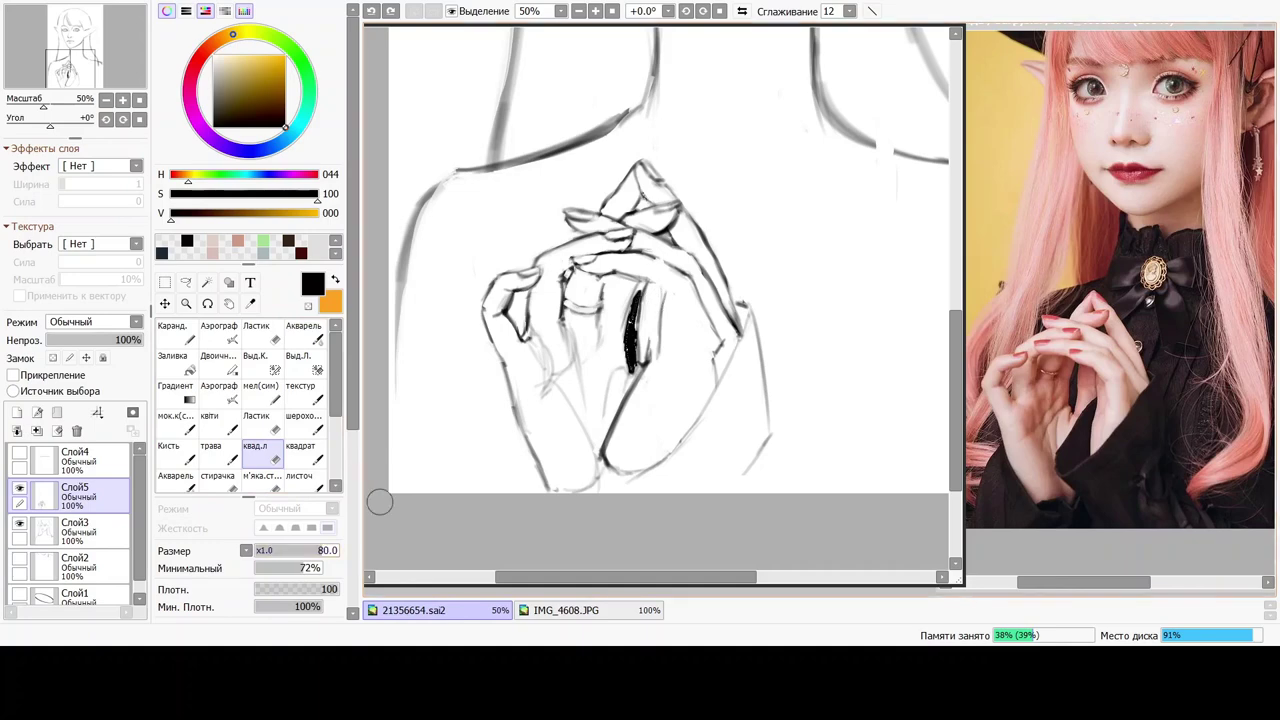
pyautogui.moveTo(628, 310)
pyautogui.mouseDown()
pyautogui.moveTo(617, 375)
pyautogui.moveTo(658, 352)
pyautogui.moveTo(663, 370)
pyautogui.moveTo(607, 447)
pyautogui.mouseUp()
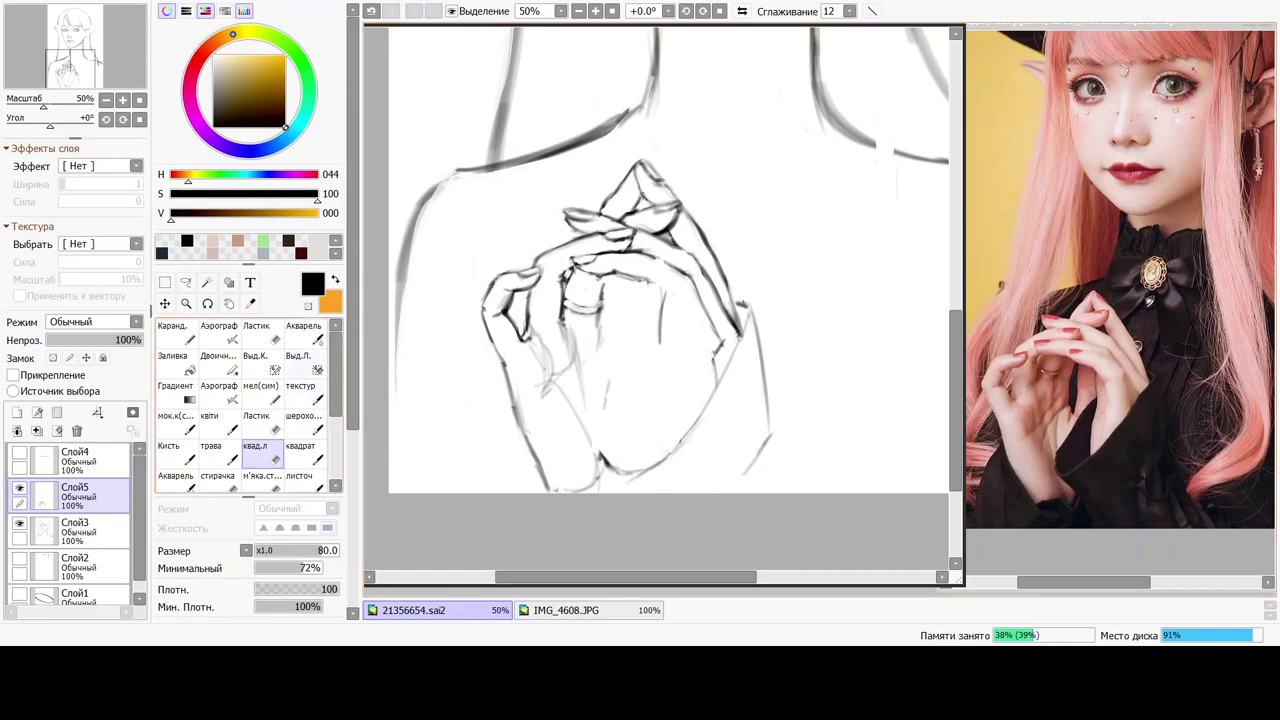
# Draw the contours of the finger beside the ringed one, running down into the palm, with the size 21 Watercolor brush.
pyautogui.click(300, 338)
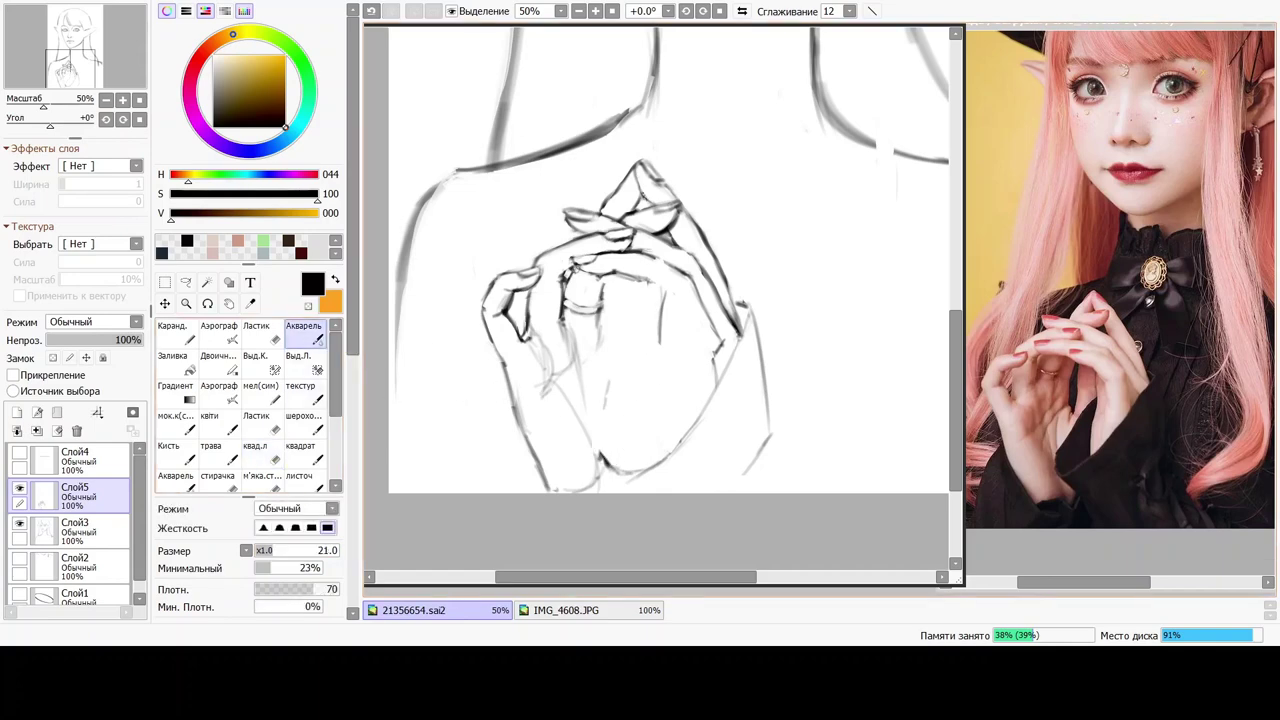
pyautogui.moveTo(627, 284)
pyautogui.mouseDown()
pyautogui.moveTo(621, 309)
pyautogui.moveTo(600, 298)
pyautogui.moveTo(606, 275)
pyautogui.moveTo(594, 319)
pyautogui.mouseUp()
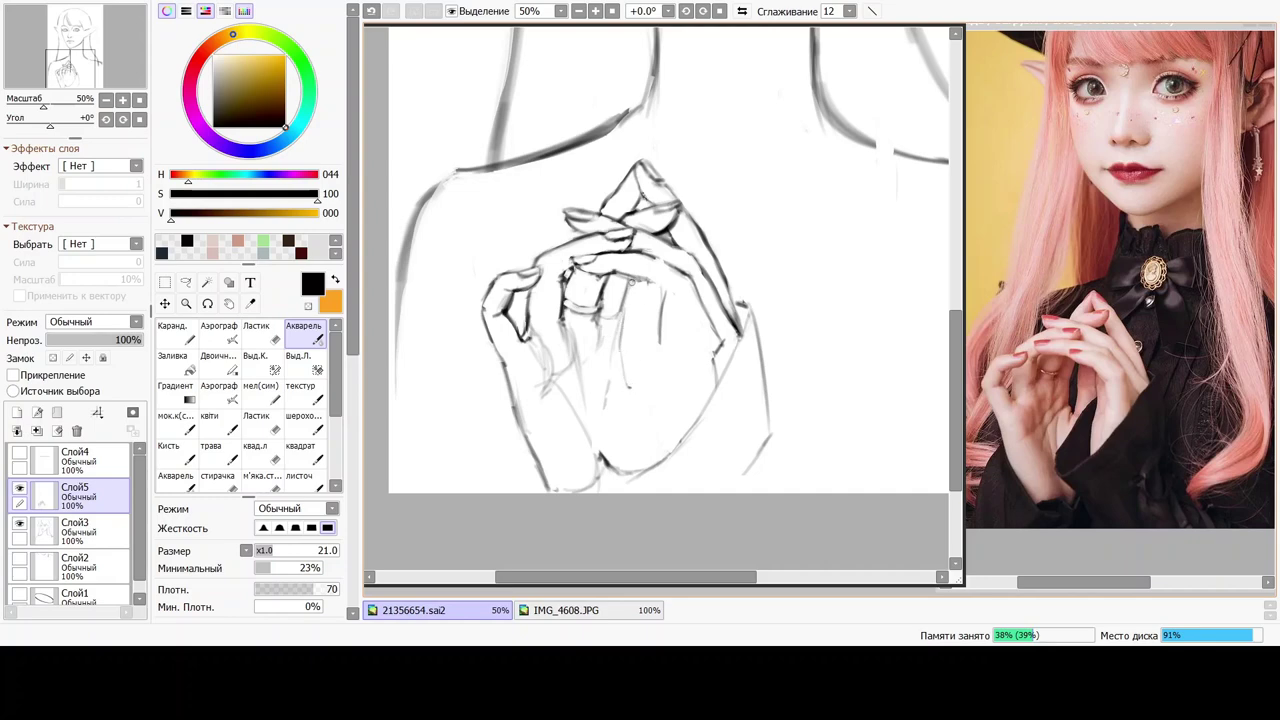
pyautogui.moveTo(633, 293); pyautogui.dragTo(631, 380)
pyautogui.hotkey('ctrl', 'z')
pyautogui.moveTo(638, 283)
pyautogui.mouseDown()
pyautogui.moveTo(632, 353)
pyautogui.moveTo(630, 324)
pyautogui.moveTo(631, 365)
pyautogui.mouseUp()
pyautogui.moveTo(632, 378); pyautogui.dragTo(629, 404)
pyautogui.moveTo(637, 286); pyautogui.dragTo(632, 334)
# Erase the stray vertical line beside the new finger with the eraser at size 60, and reduce the eraser size further for cleanup.
pyautogui.click(258, 452)
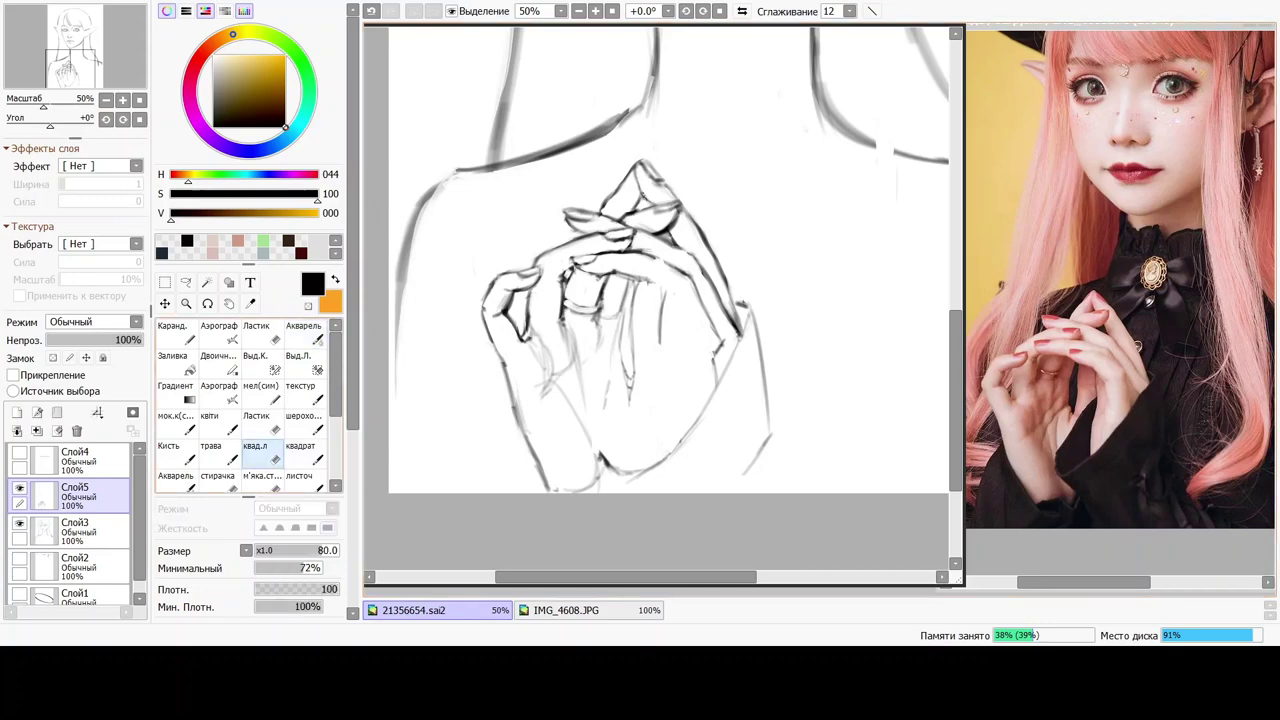
pyautogui.press('[')
pyautogui.press('[')
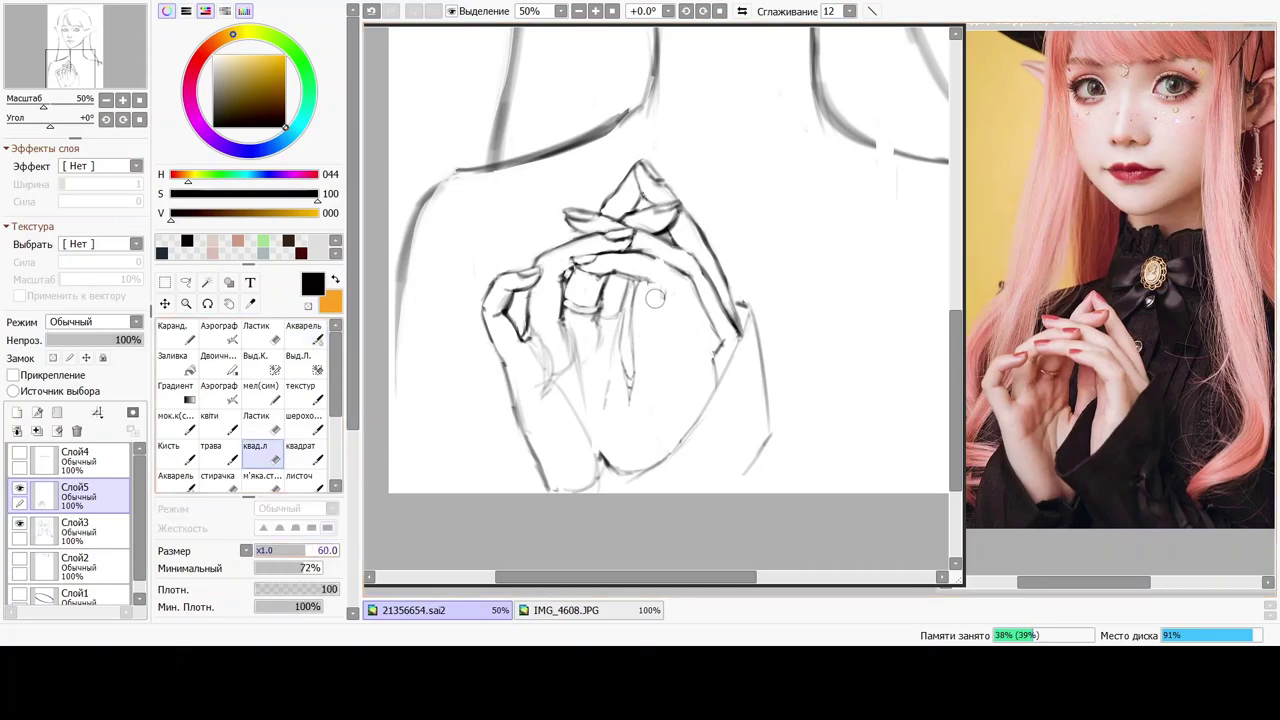
pyautogui.press('[')
pyautogui.press('[')
pyautogui.press('[')
pyautogui.press('[')
pyautogui.press('[')
pyautogui.press('[')
pyautogui.press('[')
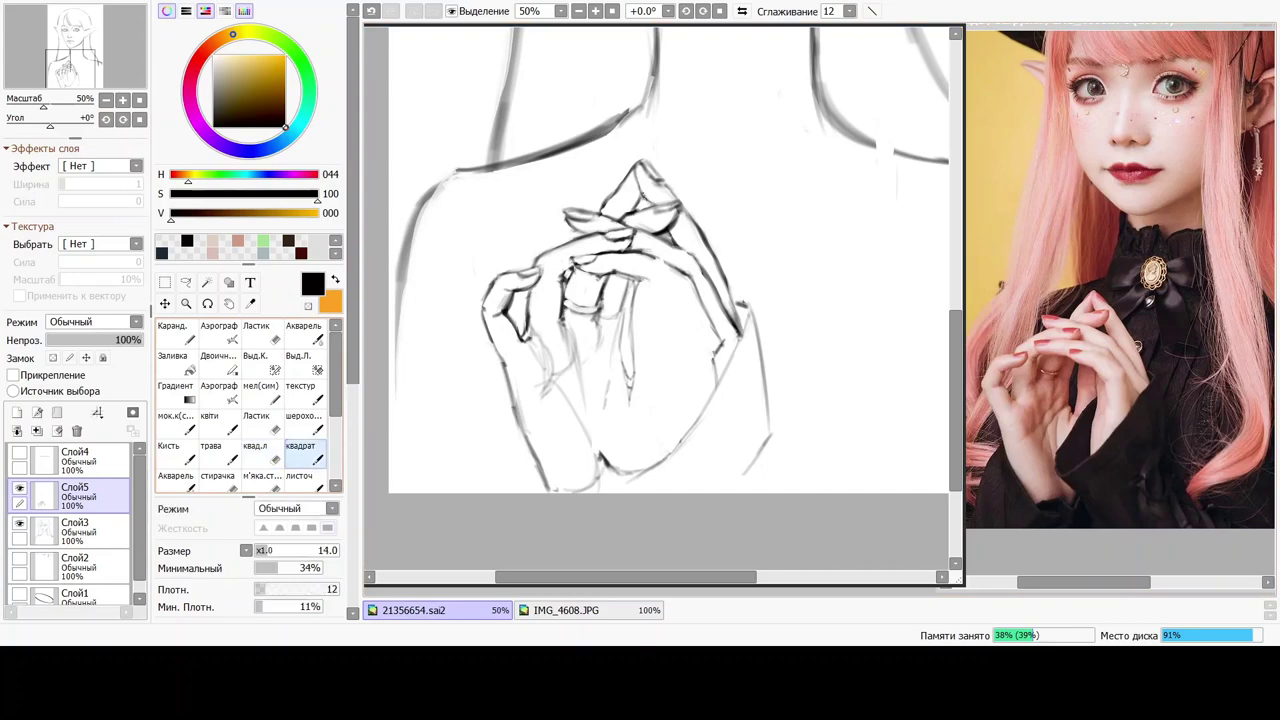
# Erase the dark mark at the wrist with the size 23 eraser and sketch a finger under the bent one with the Watercolor brush.
pyautogui.click(303, 333)
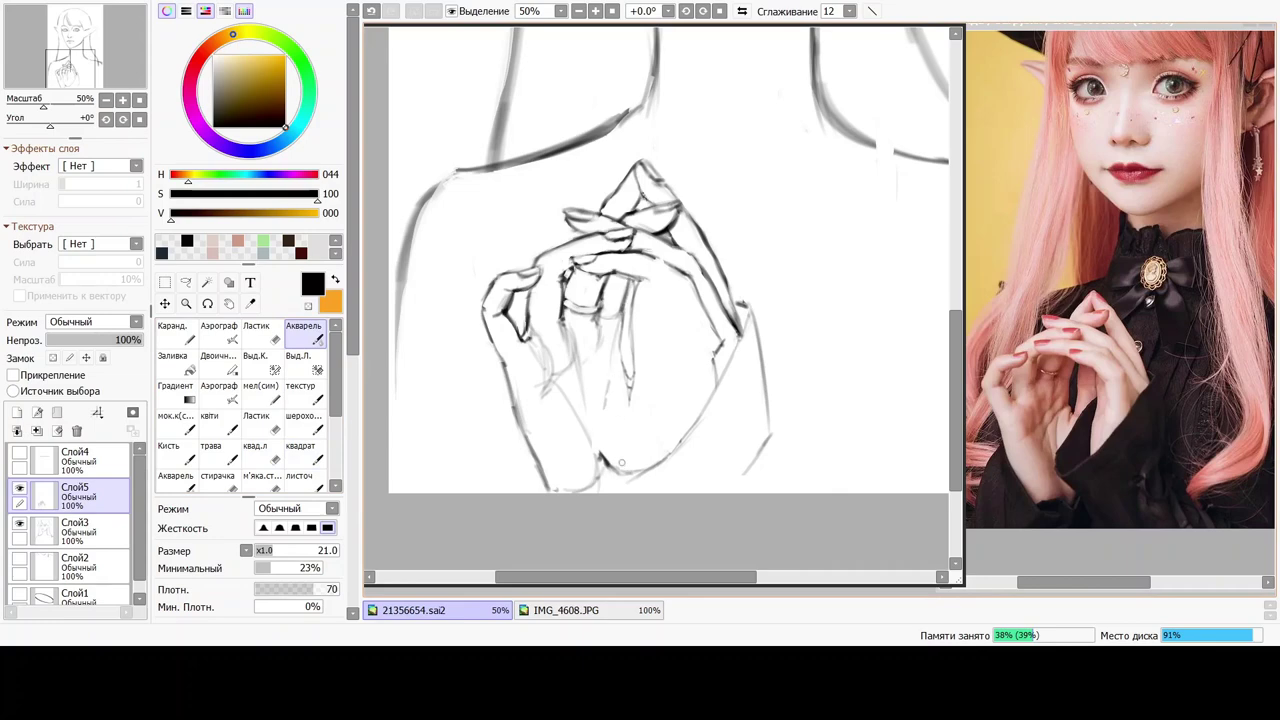
pyautogui.click(262, 452)
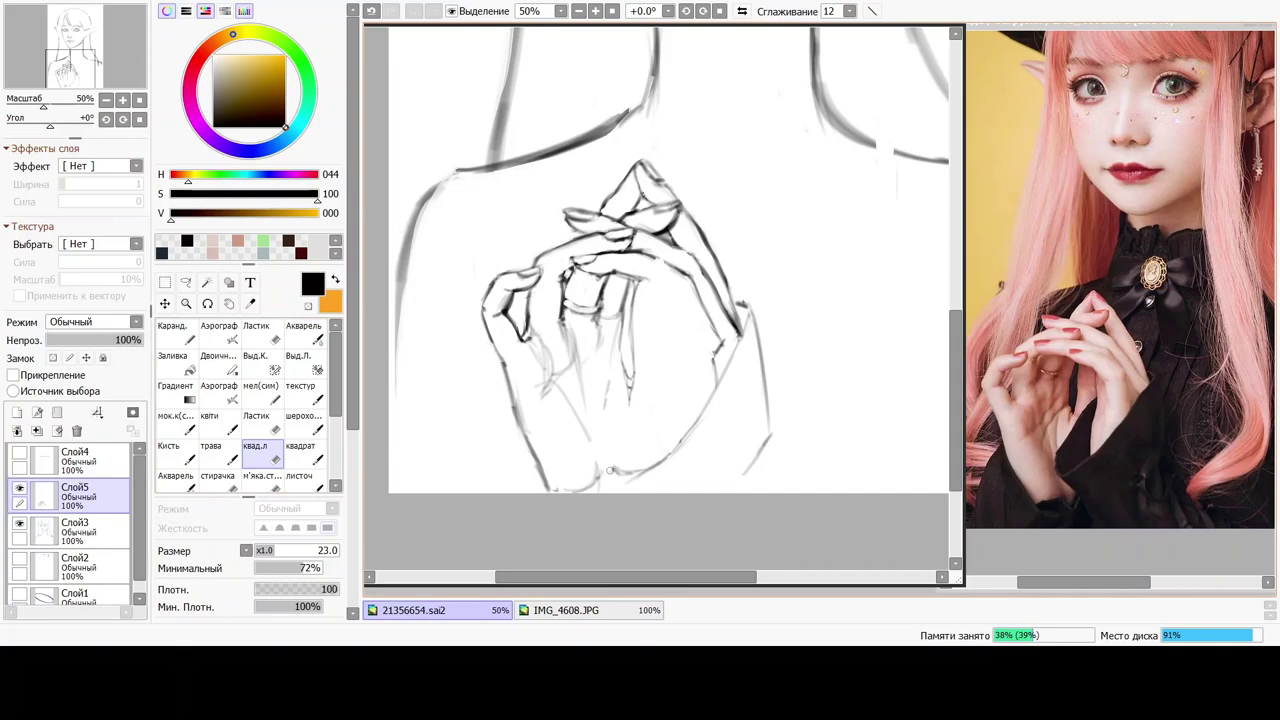
pyautogui.click(303, 333)
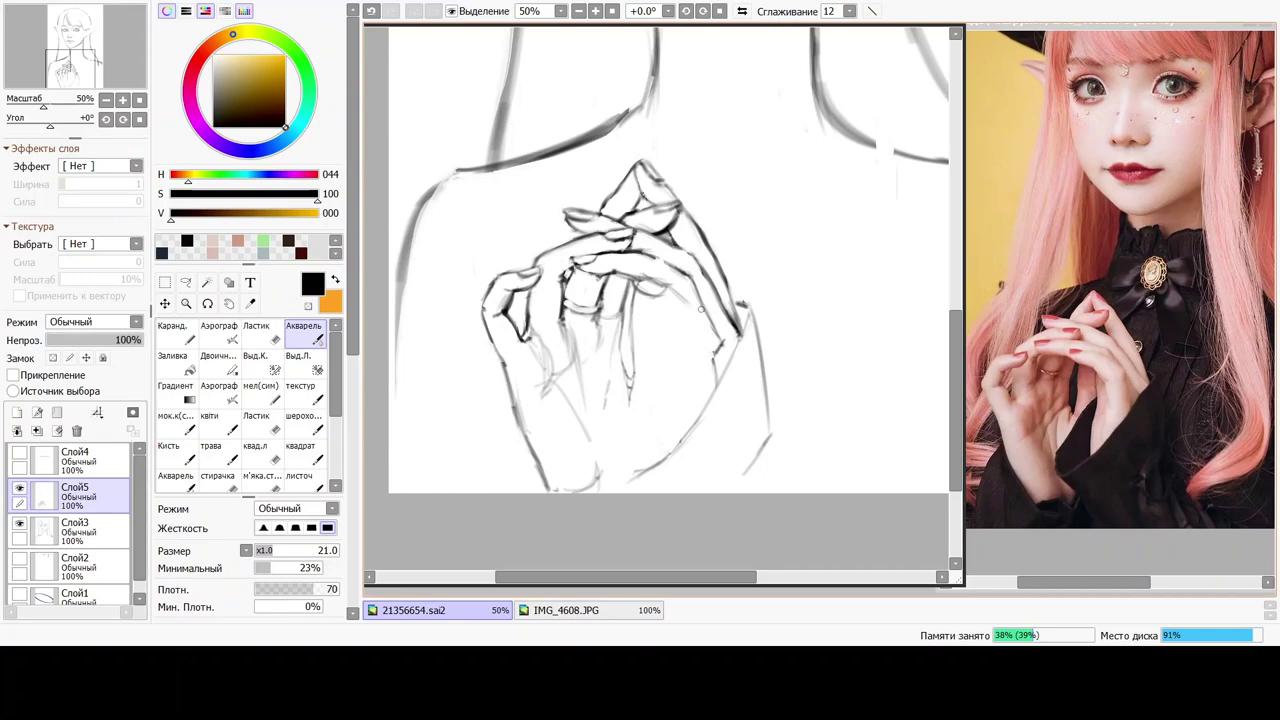
pyautogui.moveTo(659, 325)
pyautogui.mouseDown()
pyautogui.moveTo(654, 298)
pyautogui.moveTo(678, 328)
pyautogui.mouseUp()
pyautogui.moveTo(690, 302); pyautogui.dragTo(696, 314)
pyautogui.moveTo(702, 334)
pyautogui.mouseDown()
pyautogui.moveTo(704, 368)
pyautogui.moveTo(705, 356)
pyautogui.mouseUp()
# Erase the inner line at the new finger's knuckle with the size 23 eraser, and check the sketch mirrored.
pyautogui.click(262, 452)
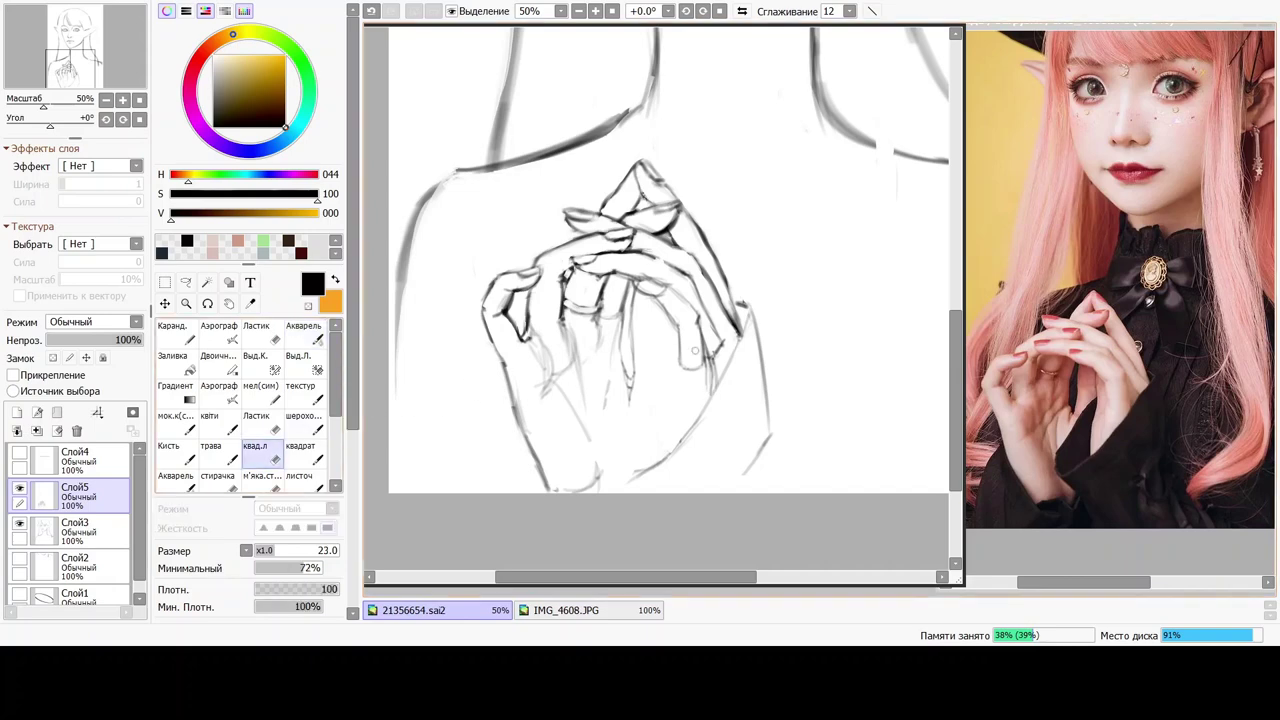
pyautogui.moveTo(694, 339); pyautogui.dragTo(700, 358)
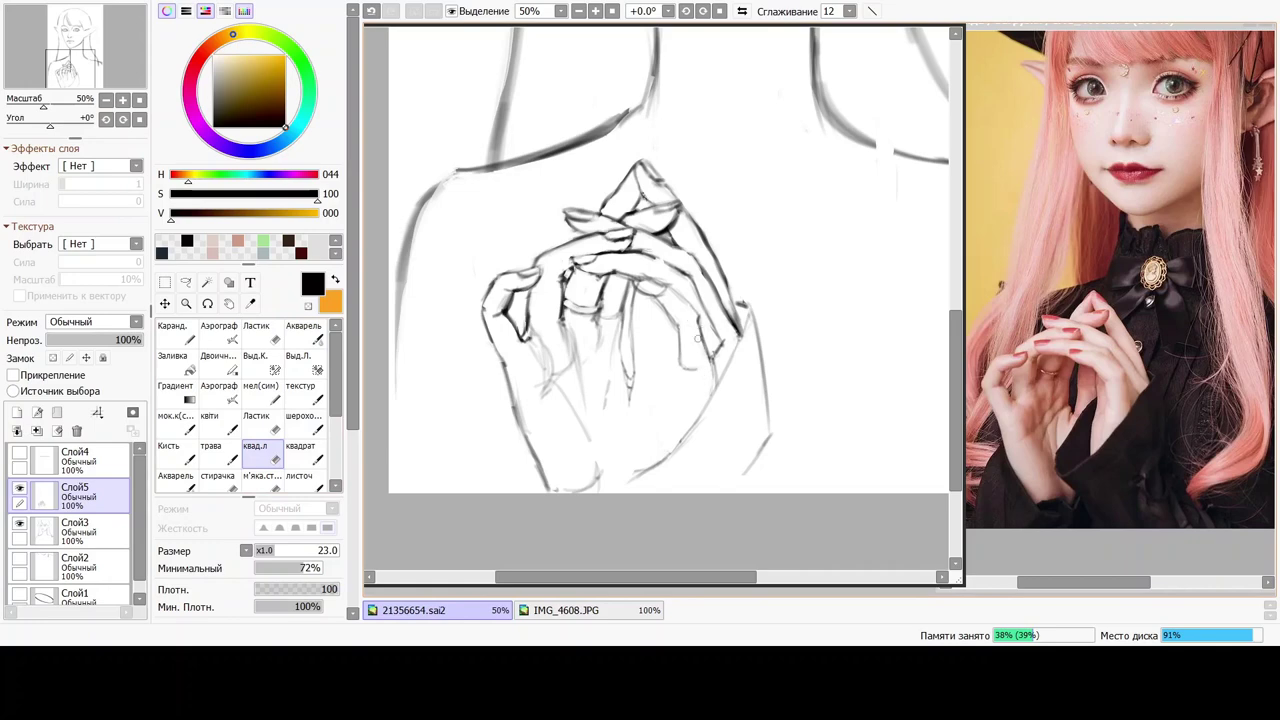
pyautogui.click(300, 452)
pyautogui.click(300, 340)
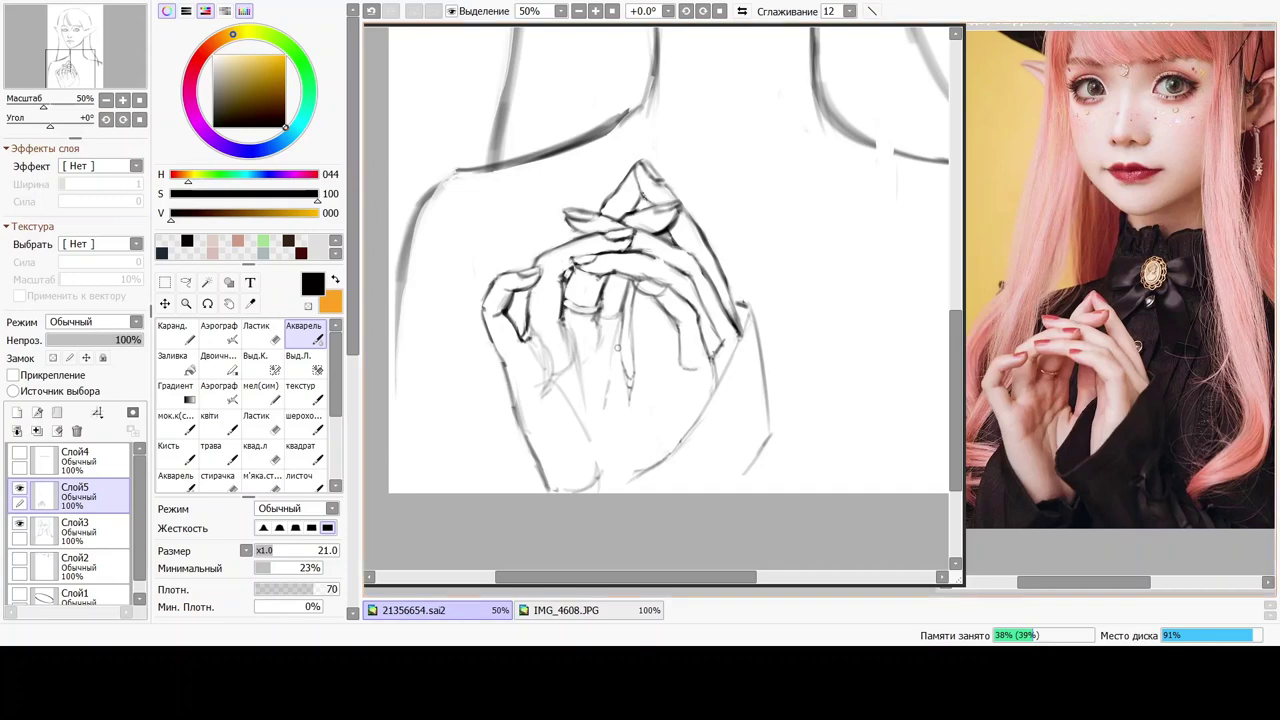
pyautogui.press('h')
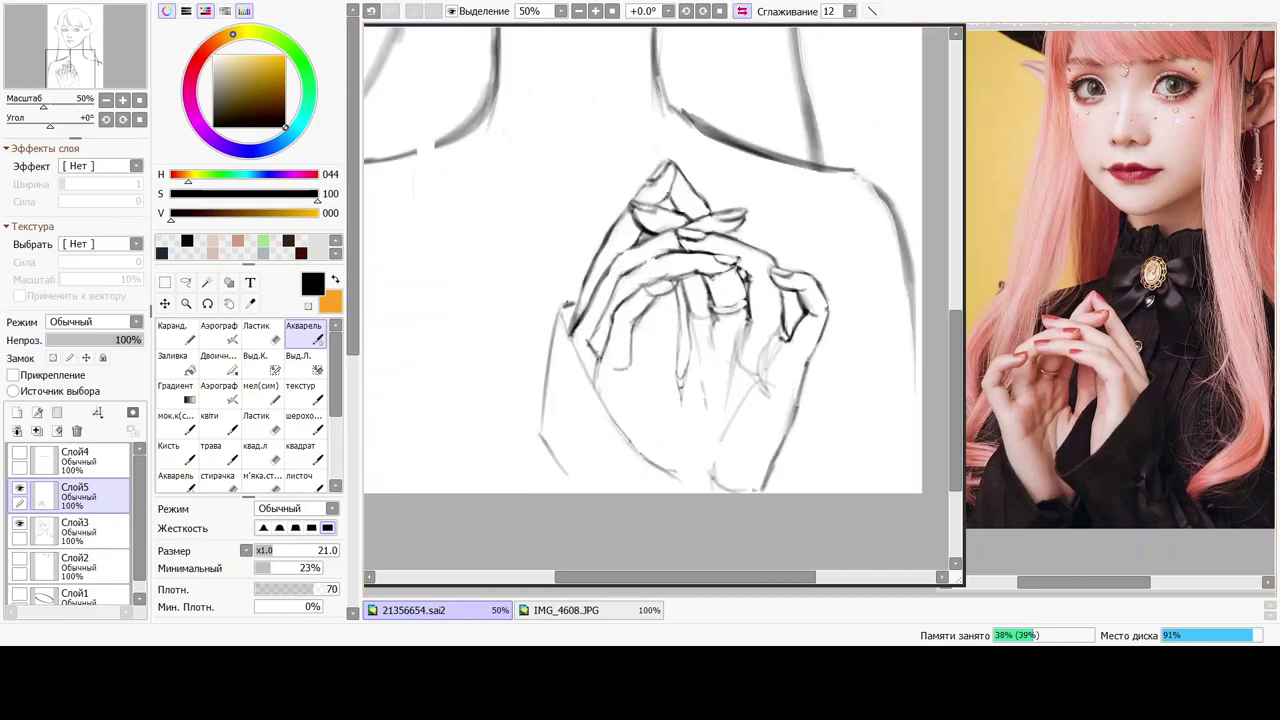
pyautogui.press('h')
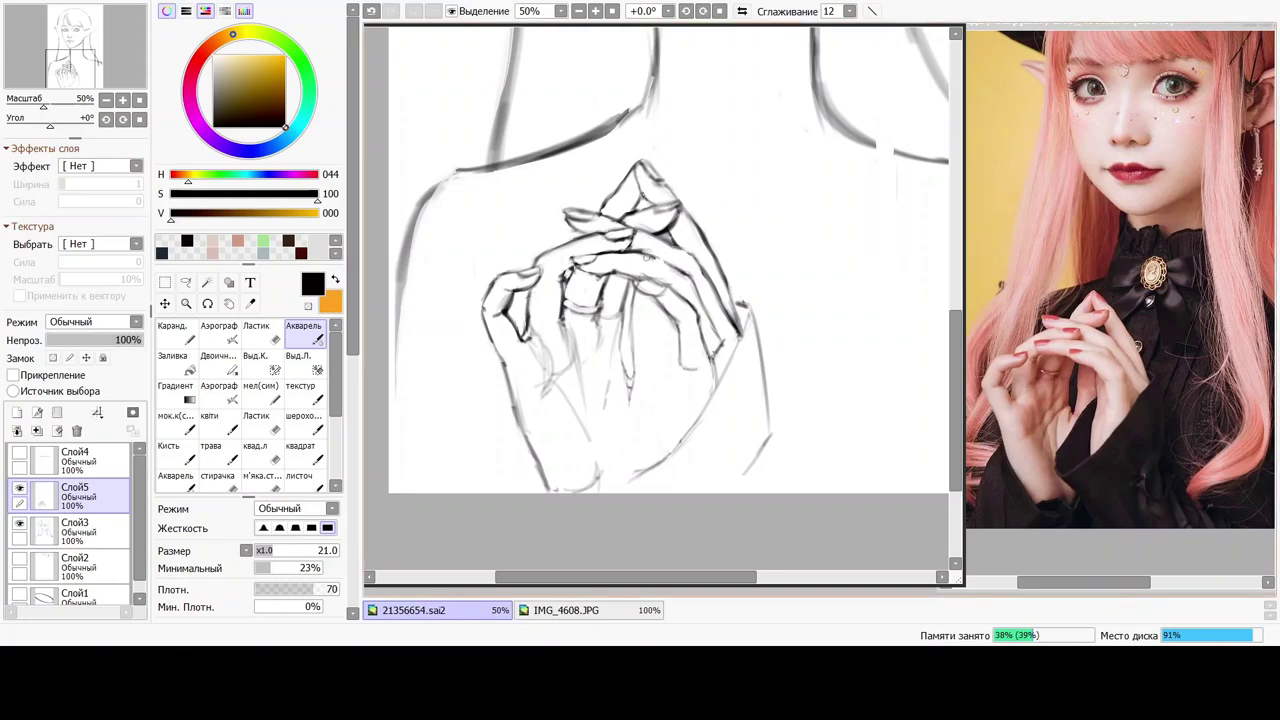
# Undo the trial strokes on the bent finger and rework its upper contour with the size 23 eraser and size 21 Watercolor brush.
pyautogui.hotkey('ctrl', 'z')
pyautogui.moveTo(648, 253); pyautogui.dragTo(647, 259)
pyautogui.hotkey('ctrl', 'z')
pyautogui.click(262, 453)
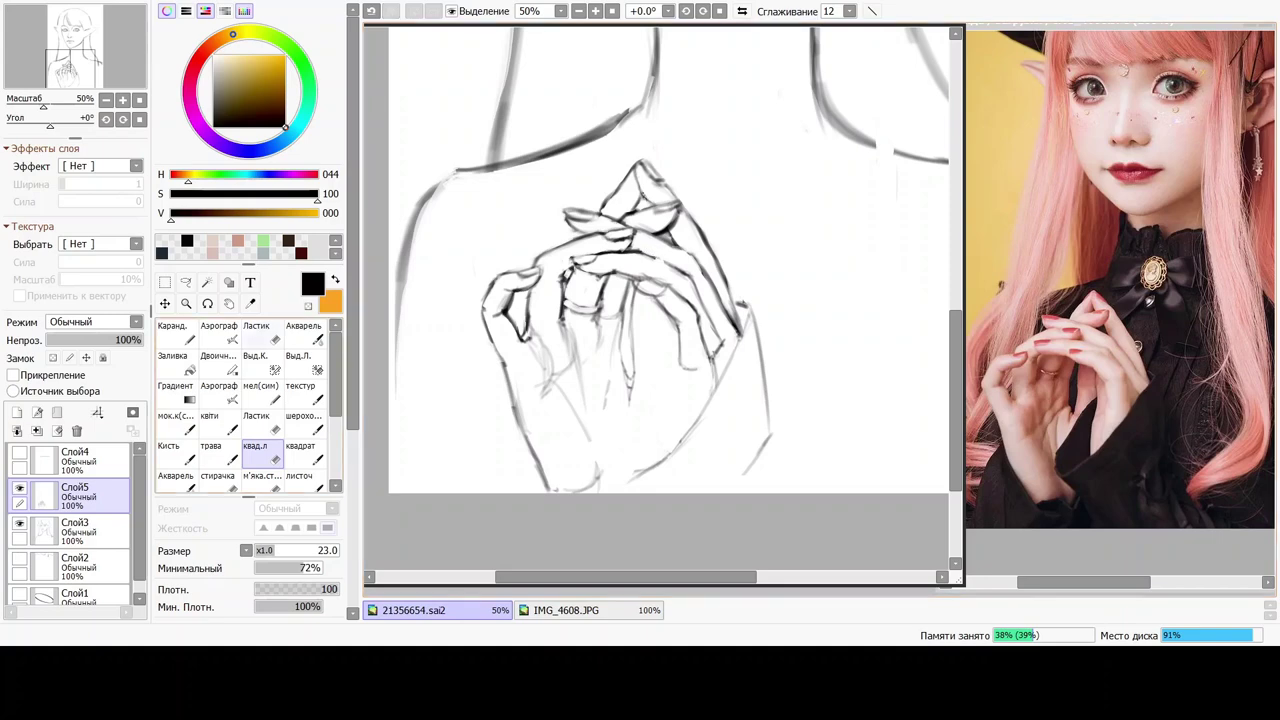
pyautogui.click(300, 336)
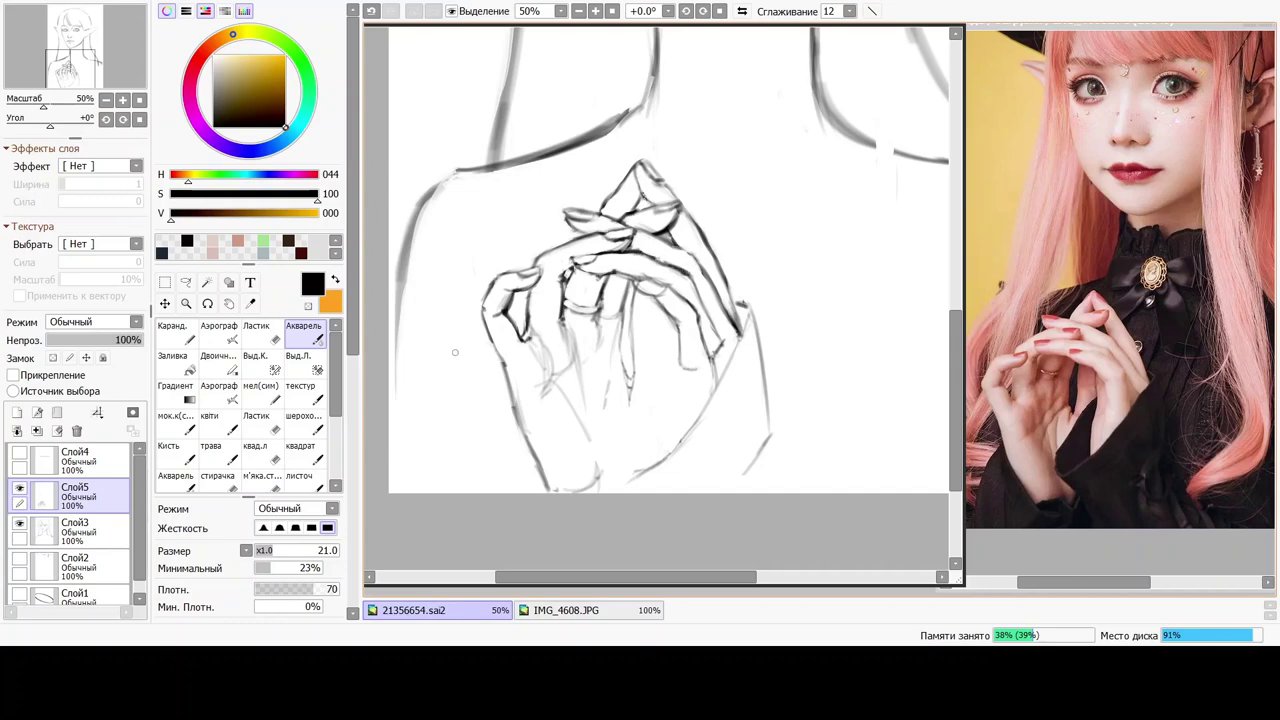
# Erase the lower finger's contours with the size 23 eraser and redraw its knuckle and bent end with the size 21 Watercolor brush.
pyautogui.click(262, 452)
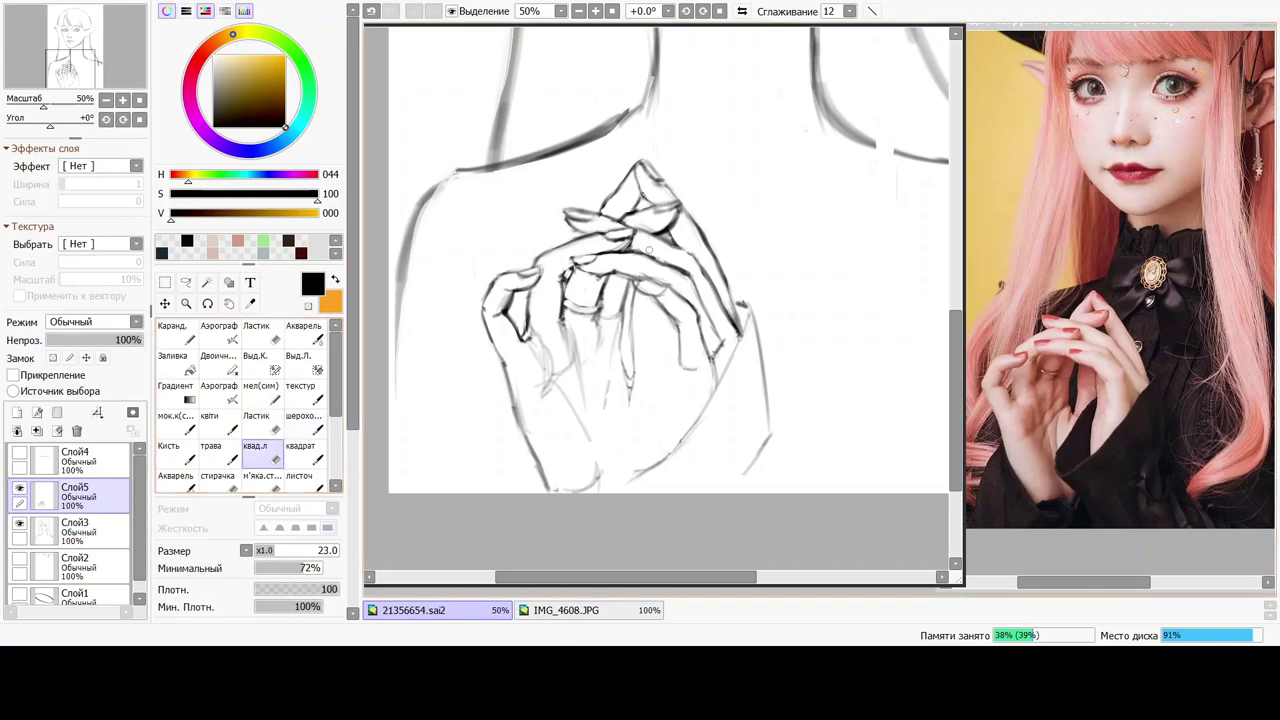
pyautogui.moveTo(651, 264); pyautogui.dragTo(667, 272)
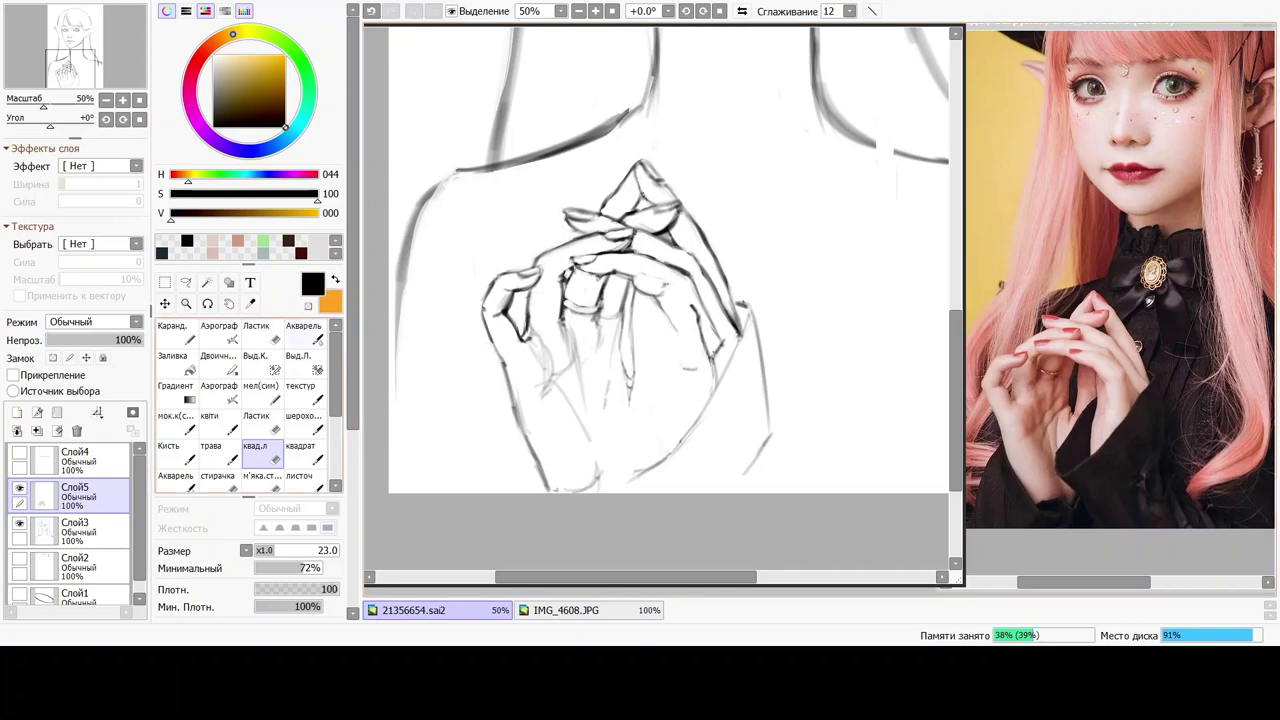
pyautogui.click(305, 333)
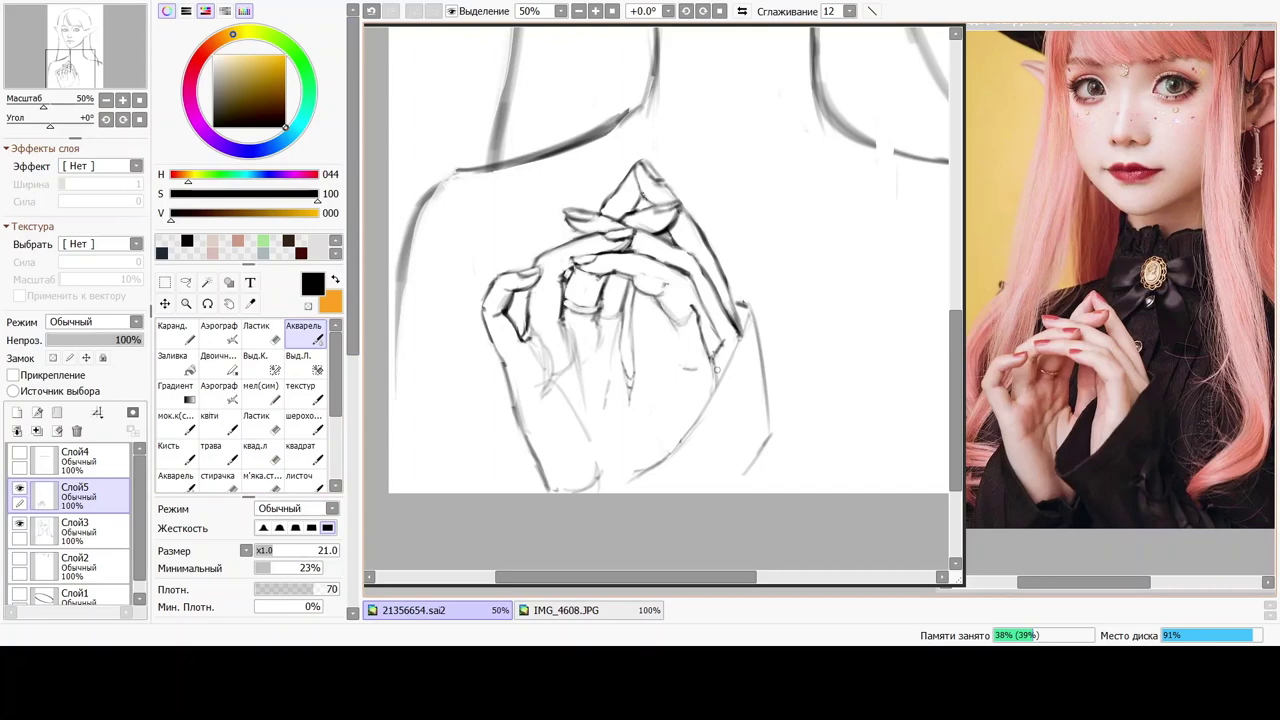
pyautogui.moveTo(677, 331); pyautogui.dragTo(680, 367)
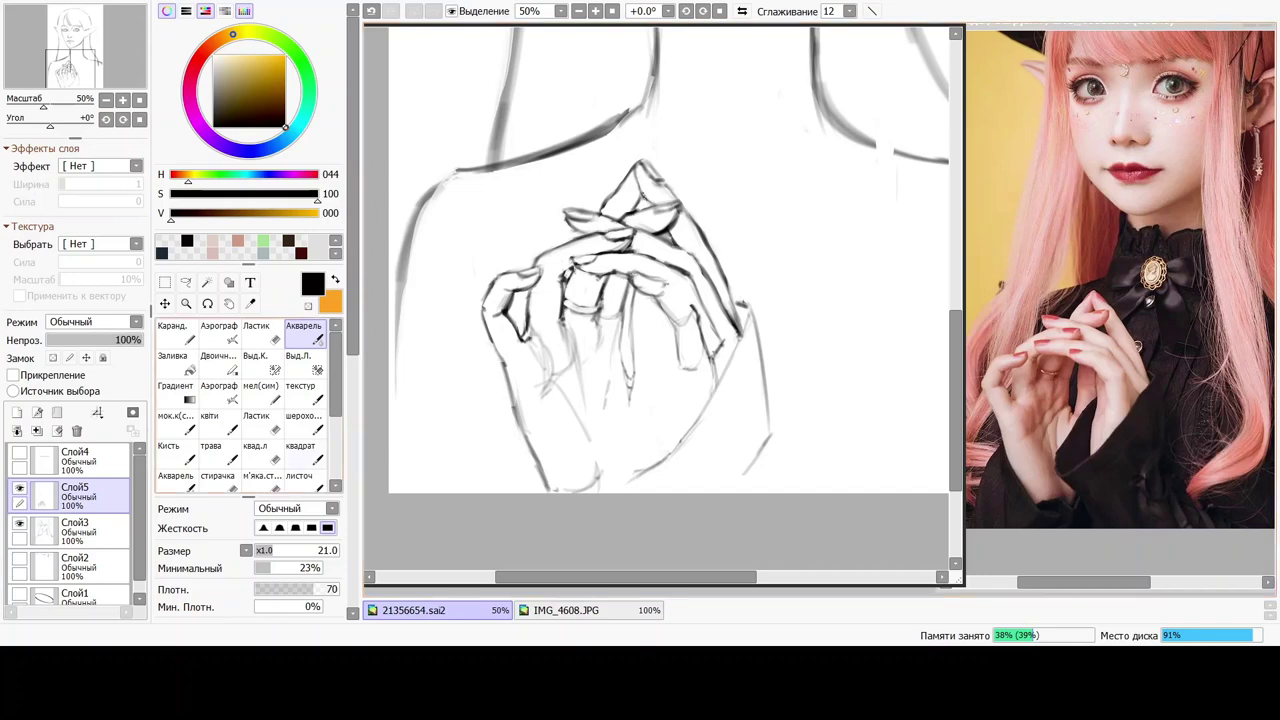
pyautogui.click(262, 453)
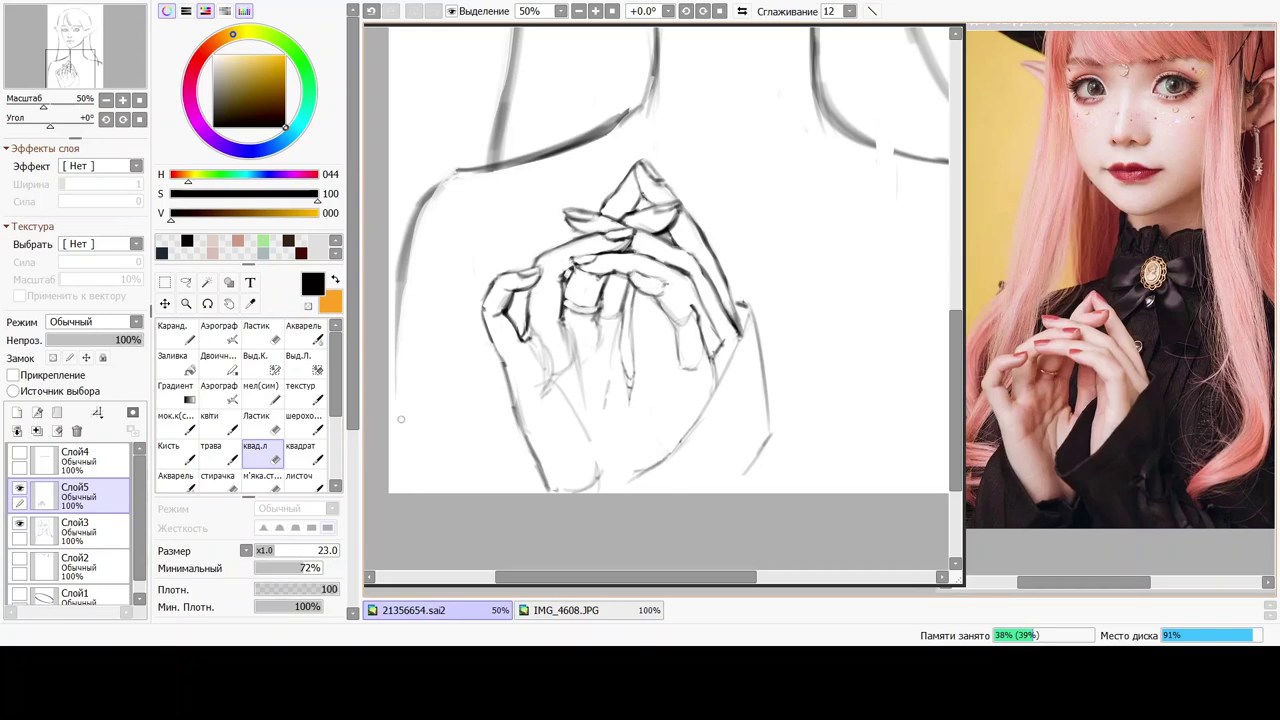
pyautogui.click(303, 333)
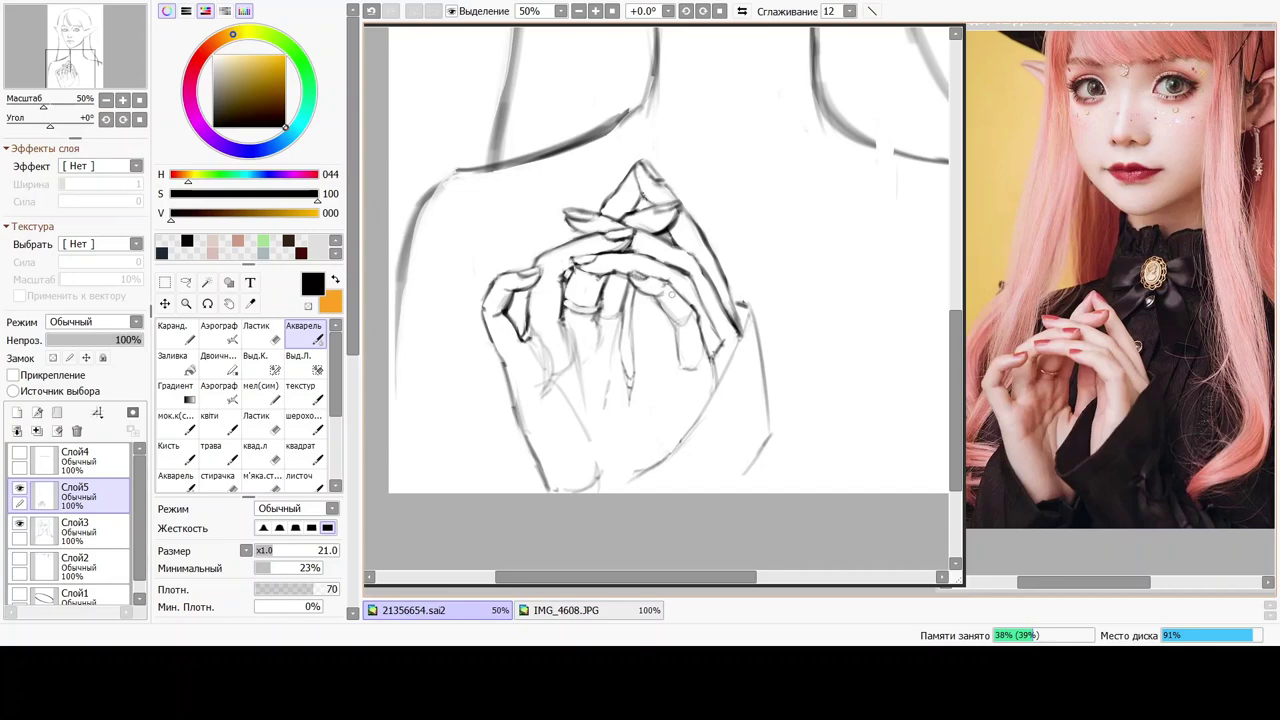
# Undo the unwanted strokes and darken the lower finger's nail and the upper fingertip's outline with the Watercolor brush.
pyautogui.hotkey('ctrl', 'z')
pyautogui.moveTo(630, 274); pyautogui.dragTo(645, 280)
pyautogui.hotkey('ctrl', 'z')
pyautogui.moveTo(570, 222); pyautogui.dragTo(579, 232)
# Erase the outer edge of the upper crossing fingertip, redraw it shorter with the Watercolor brush, and clean it up with the eraser at size 11.
pyautogui.click(272, 450)
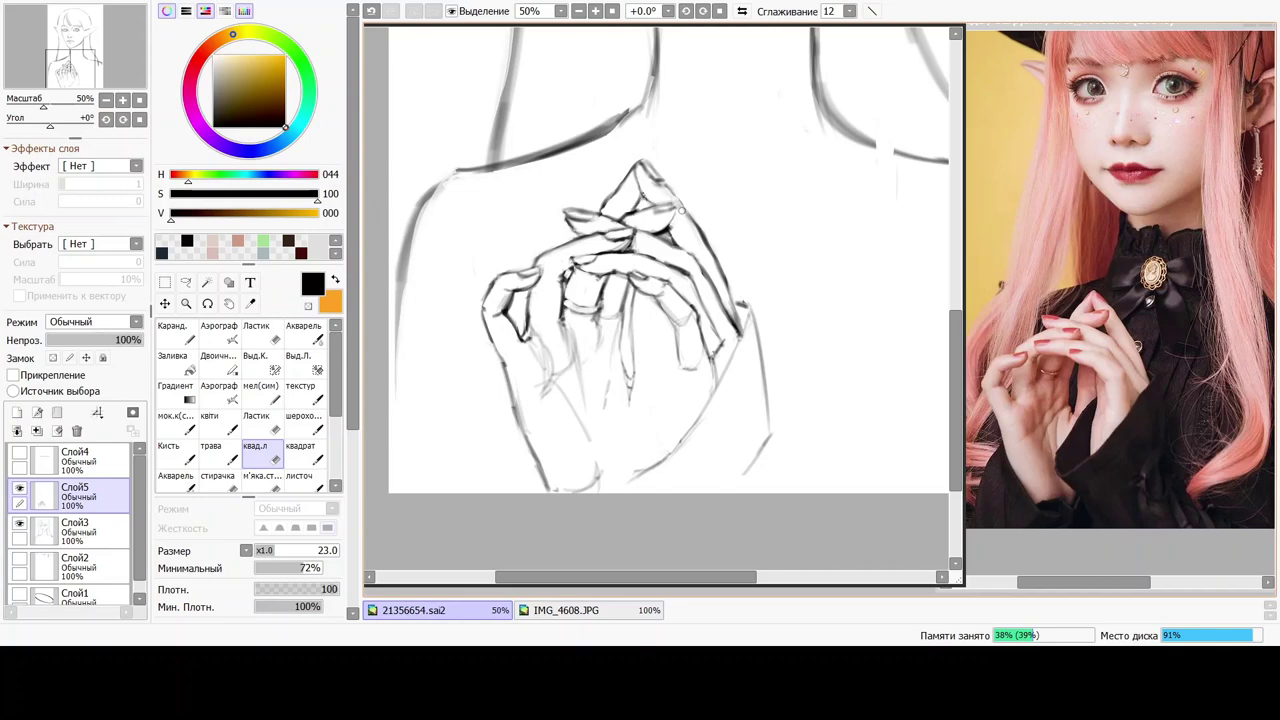
pyautogui.click(304, 334)
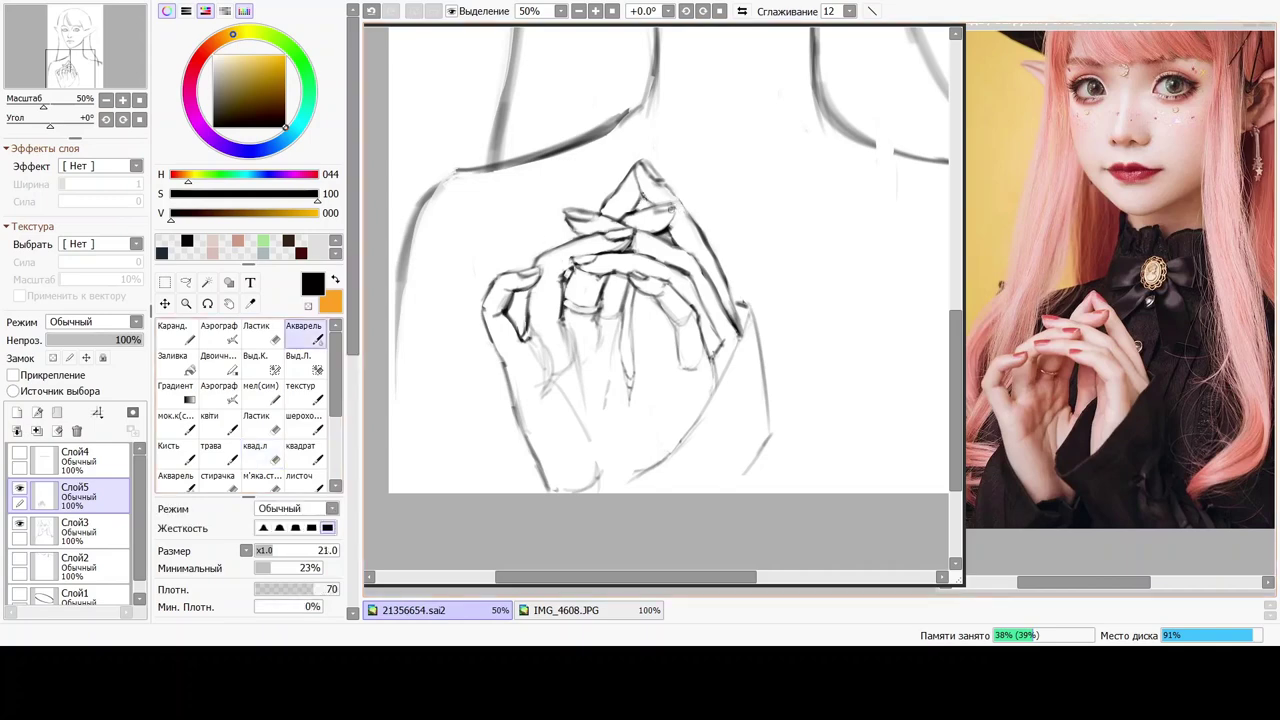
pyautogui.moveTo(666, 209); pyautogui.dragTo(675, 204)
pyautogui.moveTo(686, 209); pyautogui.dragTo(697, 227)
pyautogui.moveTo(675, 209); pyautogui.dragTo(662, 228)
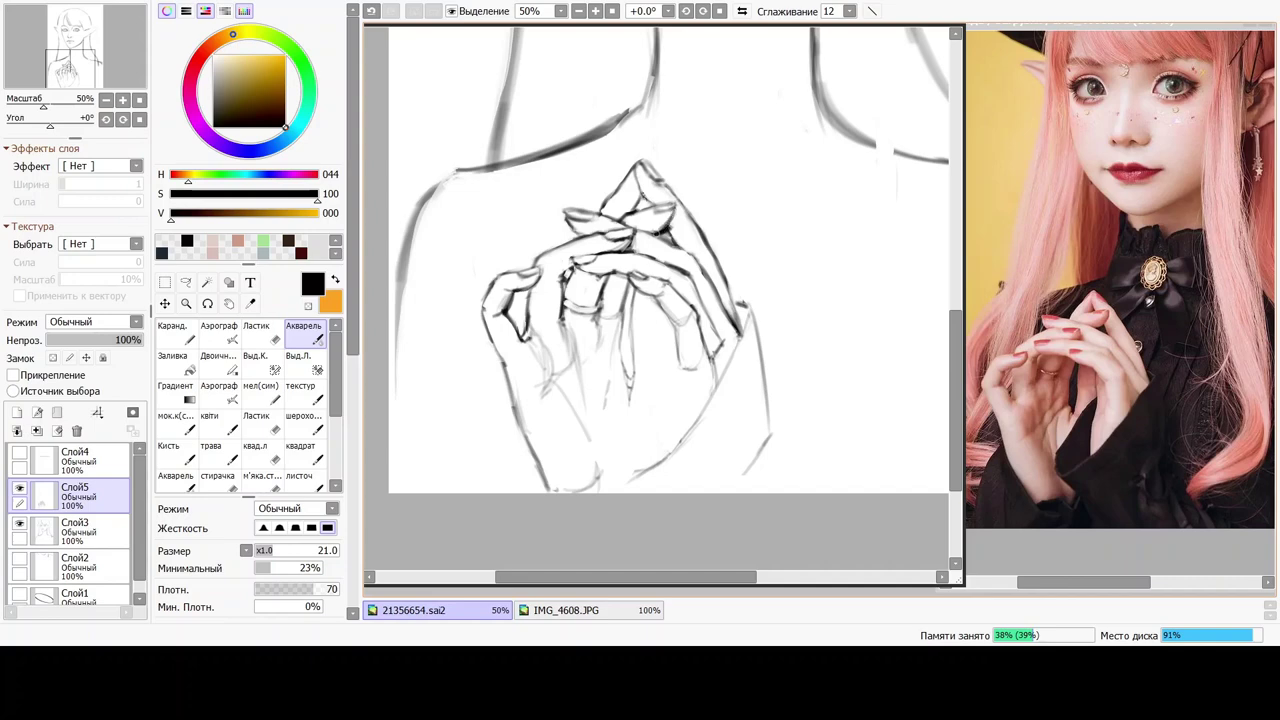
pyautogui.click(262, 452)
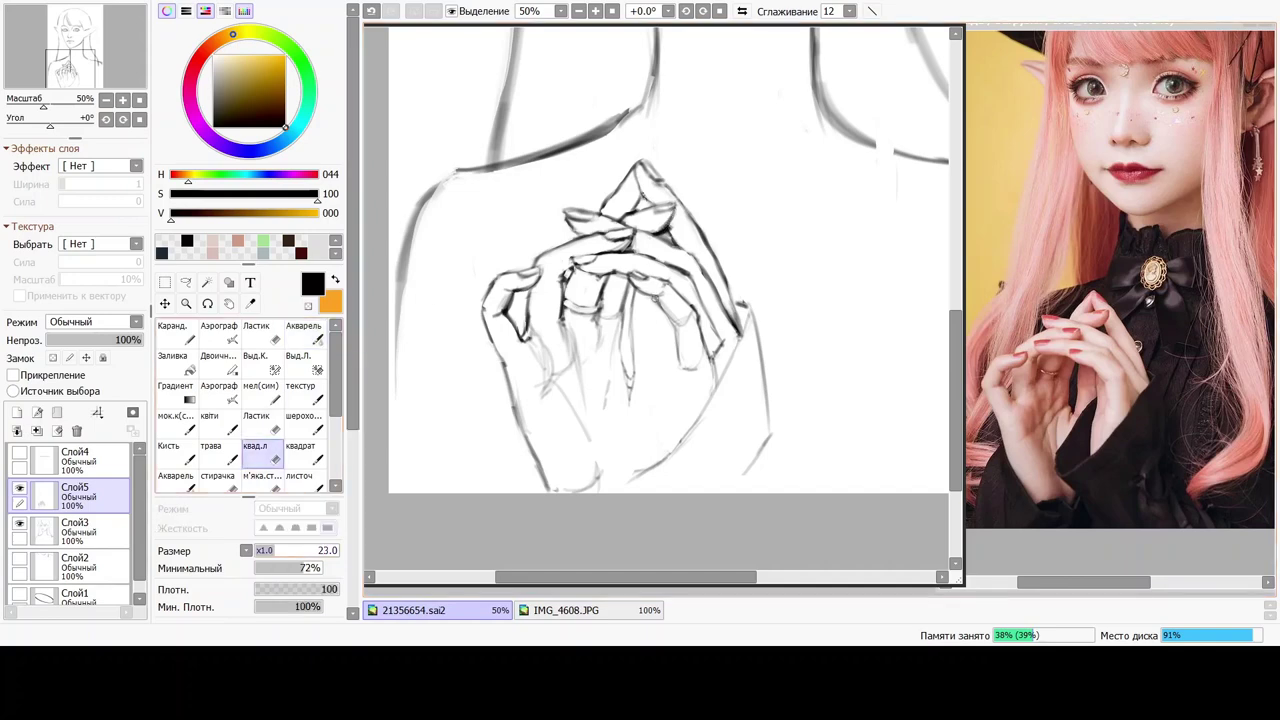
pyautogui.click(264, 550)
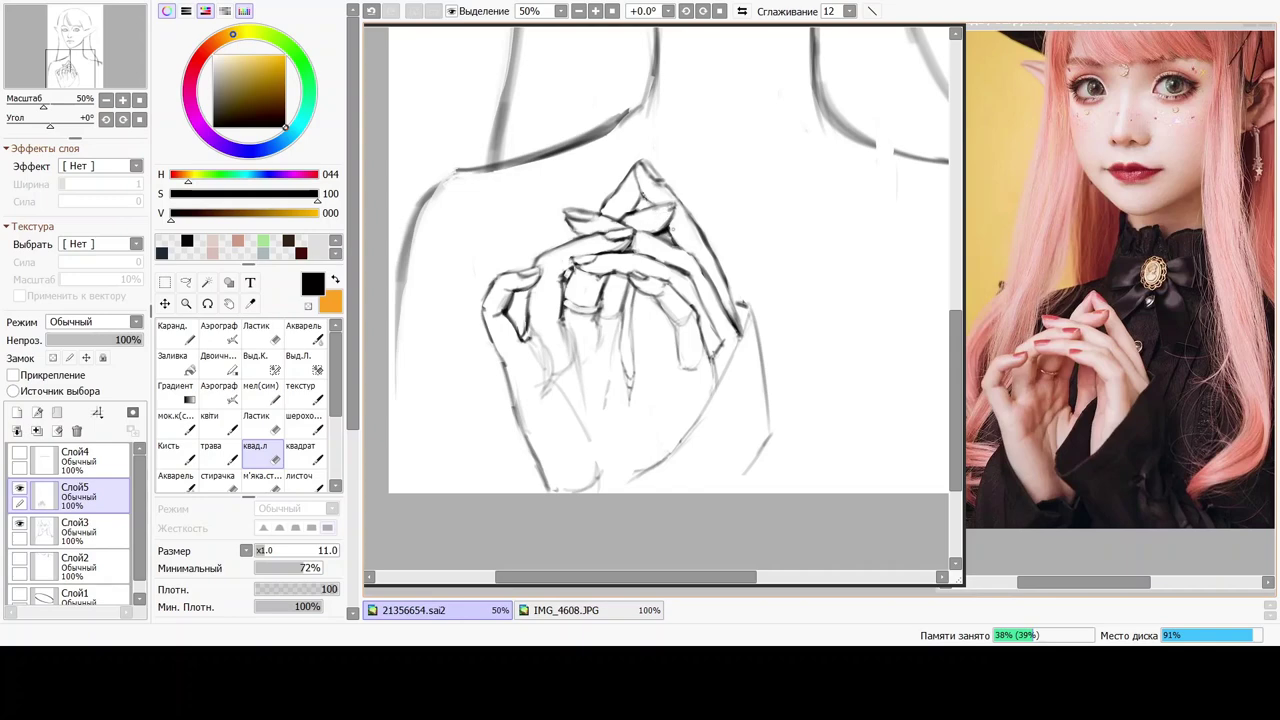
# Extend the lower finger's contour down into the palm with the Watercolor brush and erase its closed end with the size 11 eraser.
pyautogui.click(304, 333)
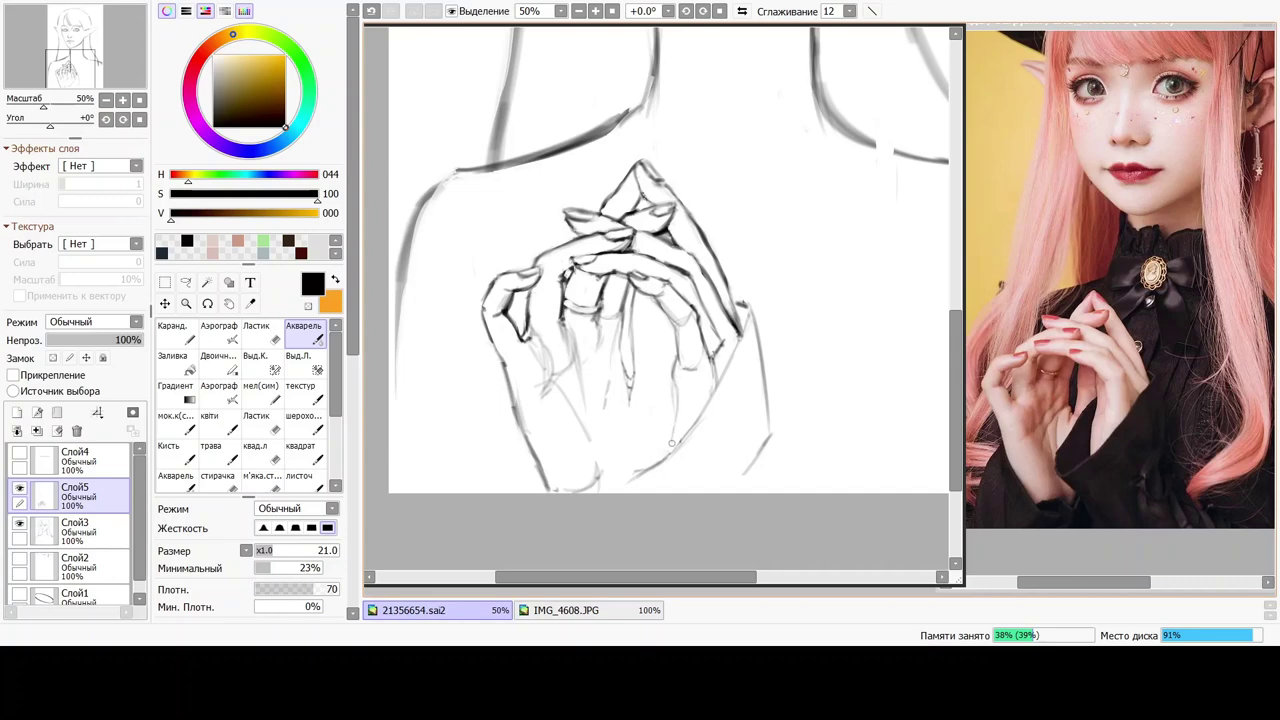
pyautogui.moveTo(676, 384); pyautogui.dragTo(680, 356)
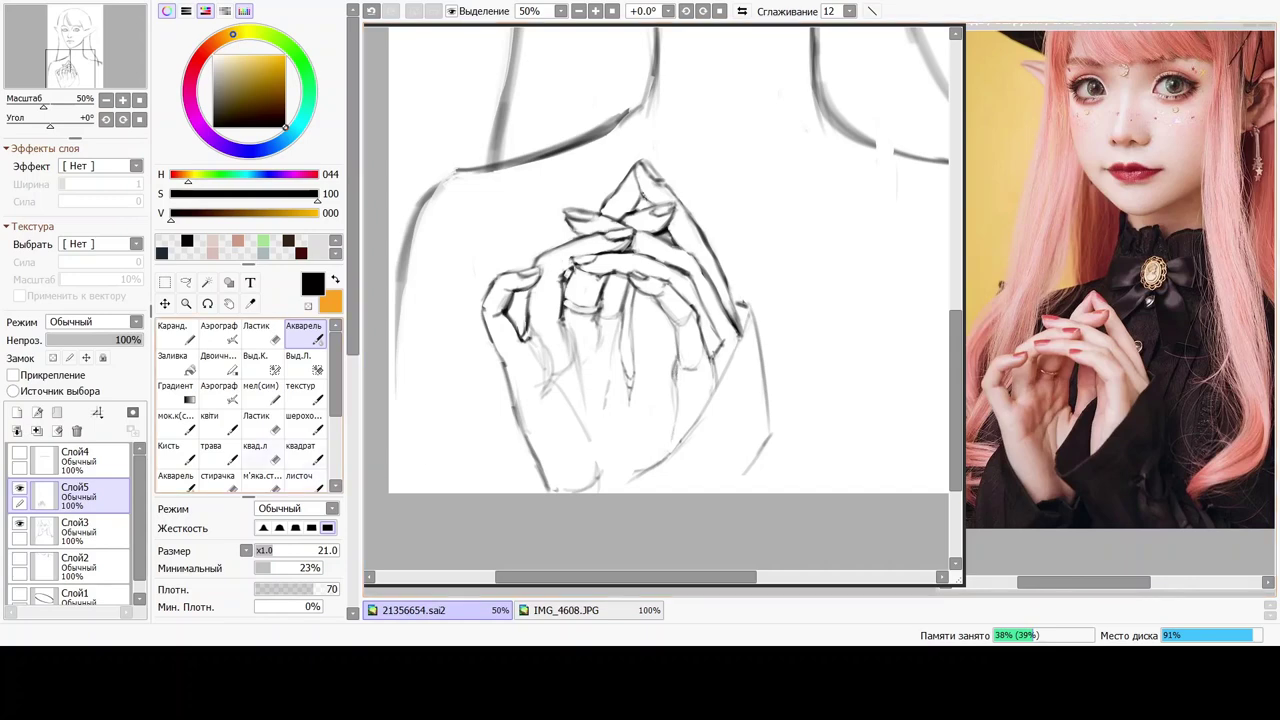
pyautogui.click(262, 453)
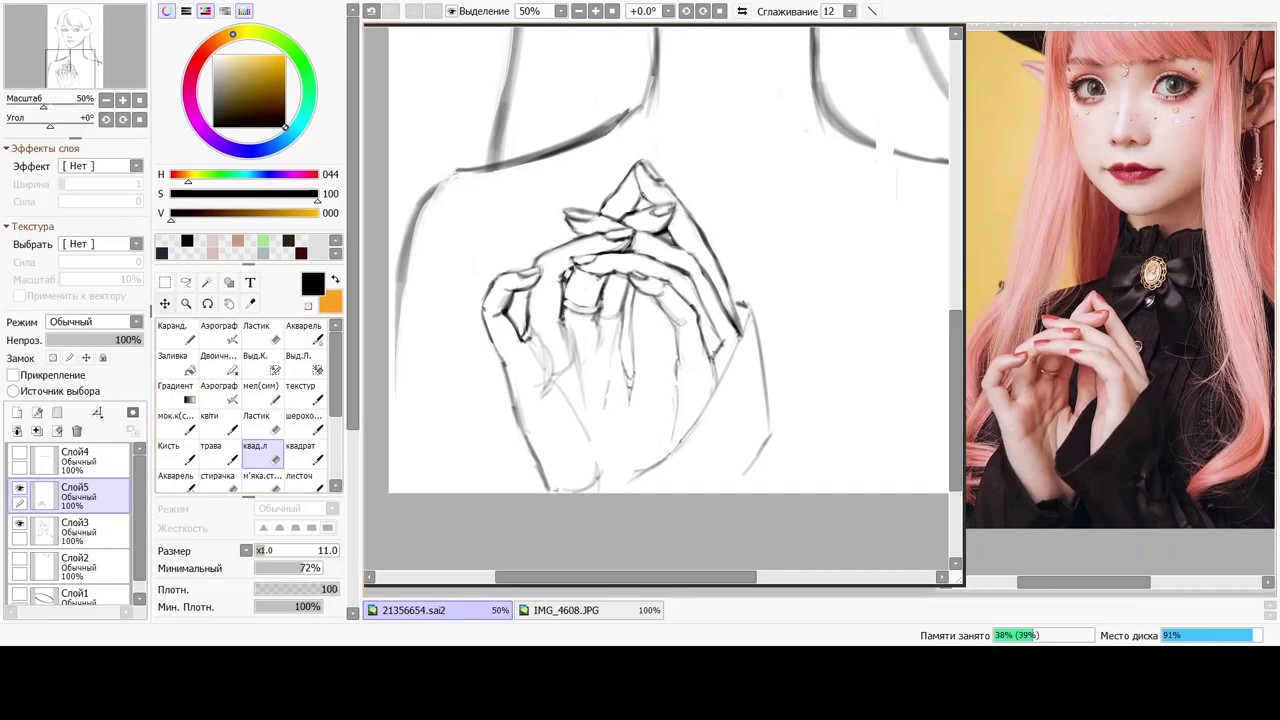
# Lasso the lower finger with its nail and knuckle, and transform it in Distort mode to fit closely beneath the bent finger.
pyautogui.click(185, 283)
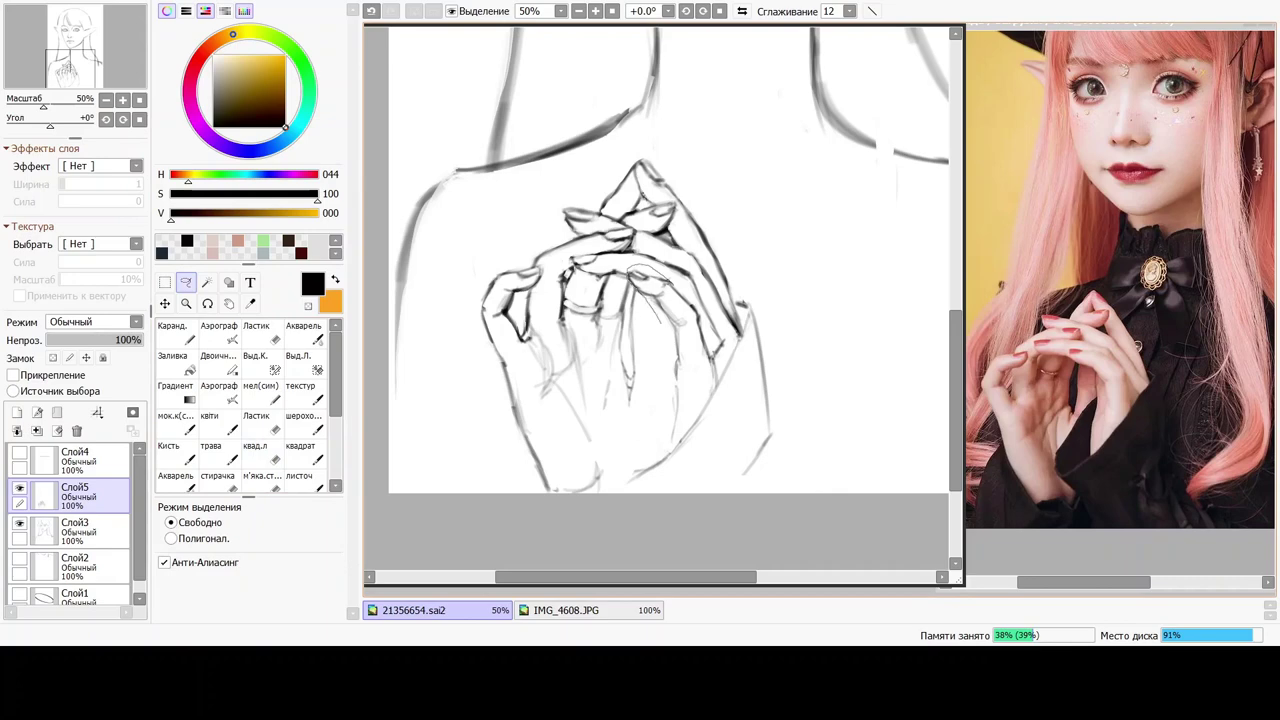
pyautogui.moveTo(680, 282)
pyautogui.mouseDown()
pyautogui.moveTo(698, 304)
pyautogui.moveTo(672, 340)
pyautogui.moveTo(651, 267)
pyautogui.moveTo(663, 302)
pyautogui.mouseUp()
pyautogui.hotkey('ctrl', 't')
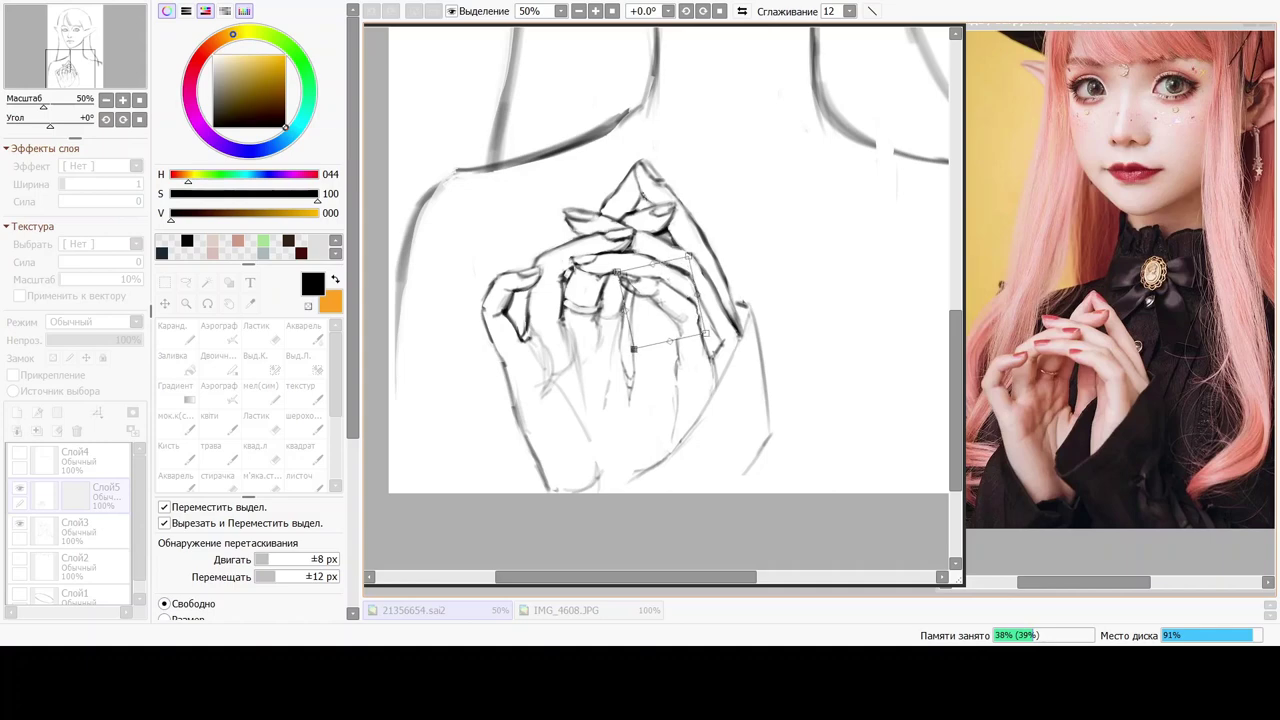
pyautogui.moveTo(352, 300); pyautogui.dragTo(352, 379)
pyautogui.click(184, 535)
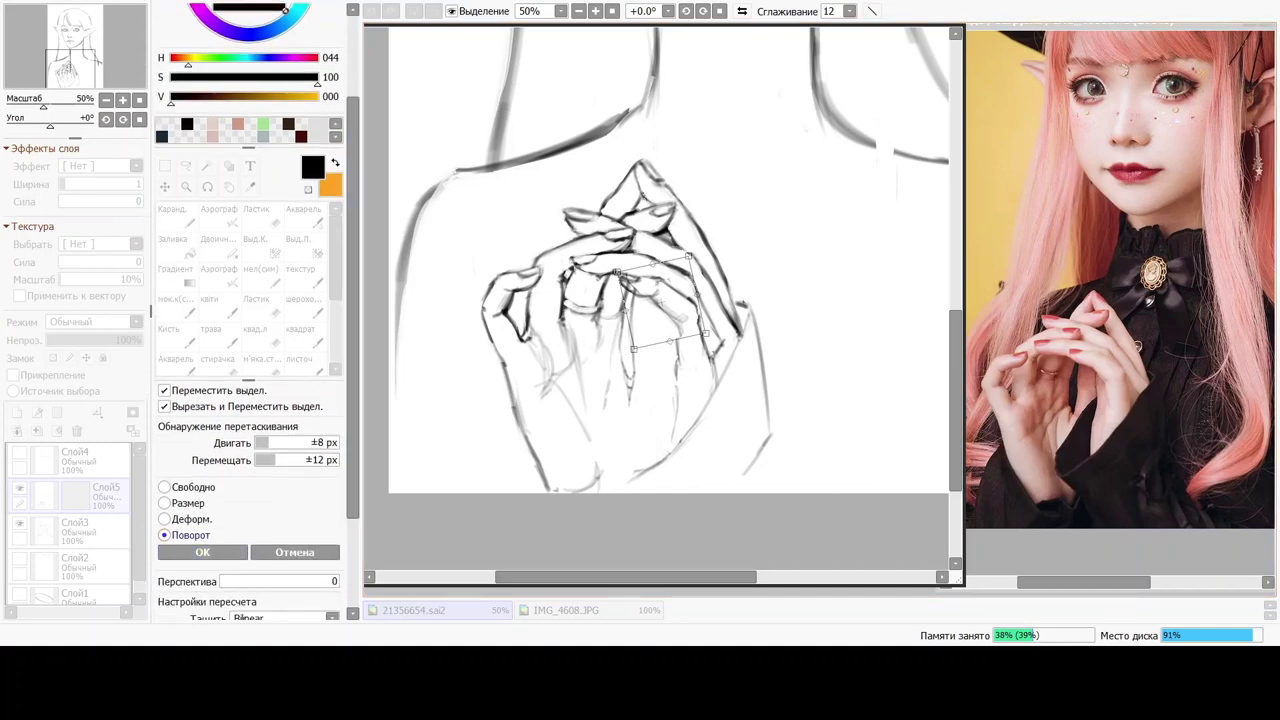
pyautogui.click(184, 519)
pyautogui.moveTo(617, 272); pyautogui.dragTo(620, 279)
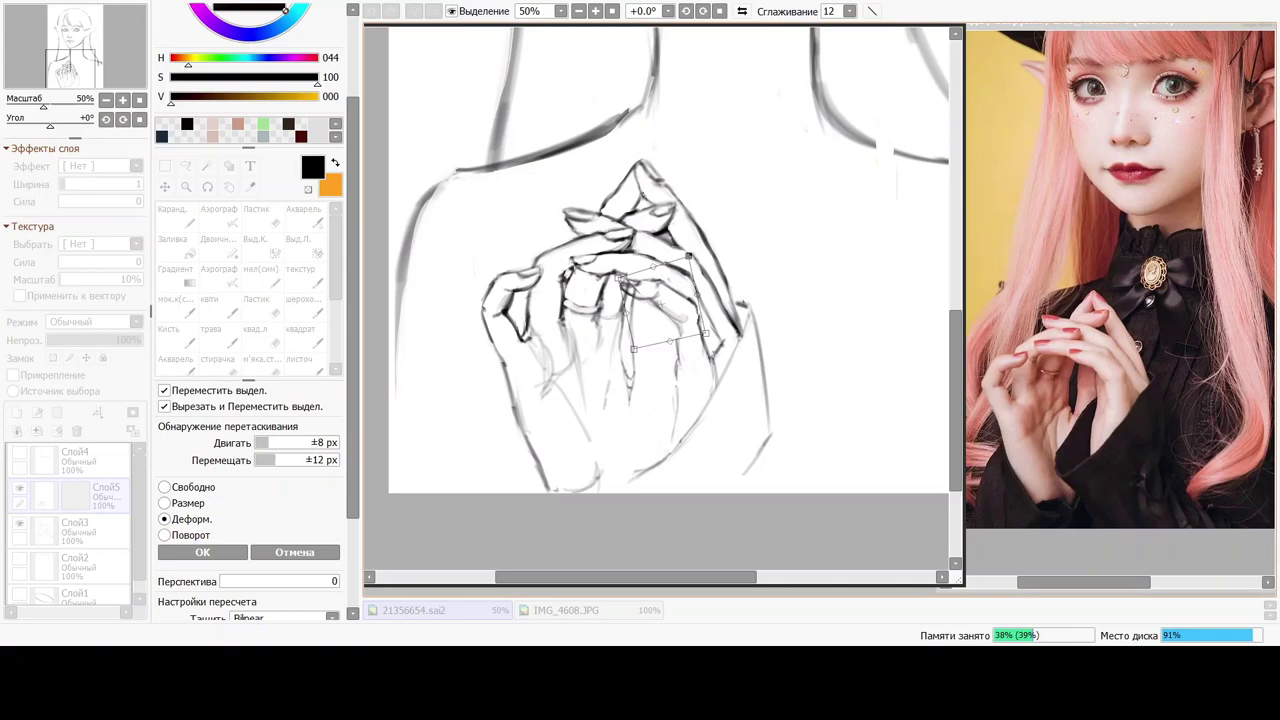
pyautogui.moveTo(689, 256); pyautogui.dragTo(691, 262)
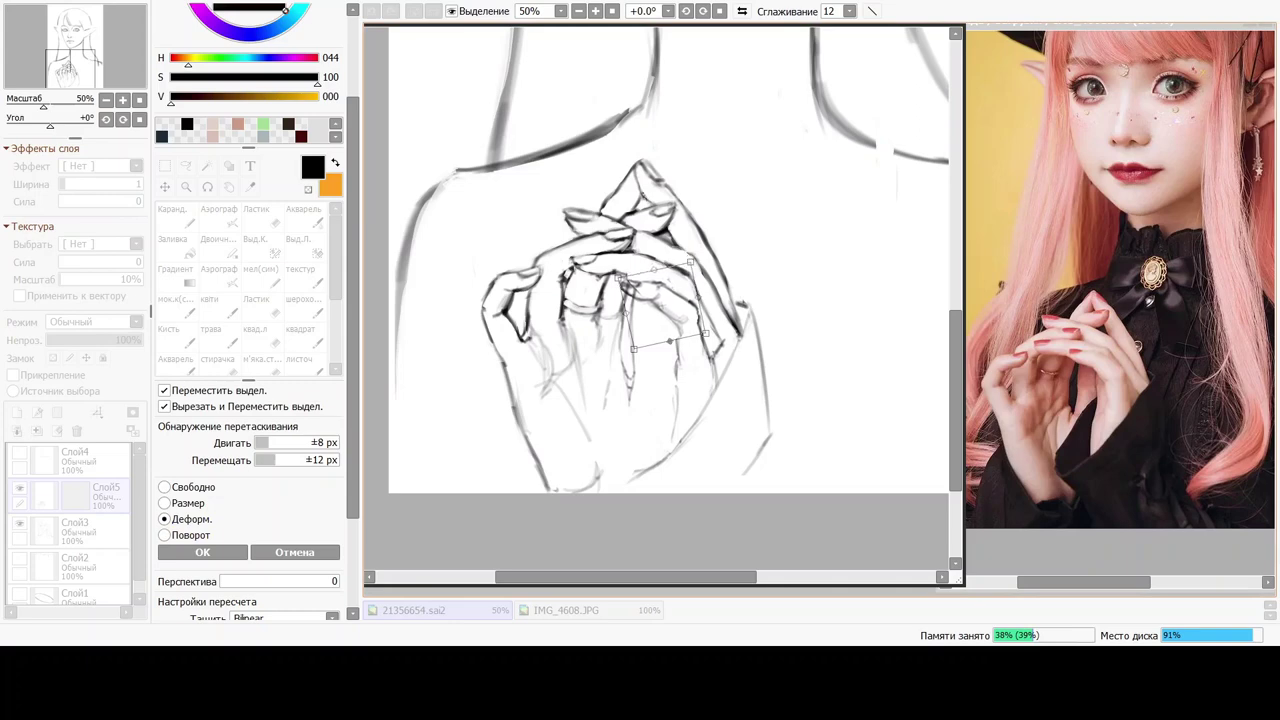
pyautogui.moveTo(670, 341); pyautogui.dragTo(667, 345)
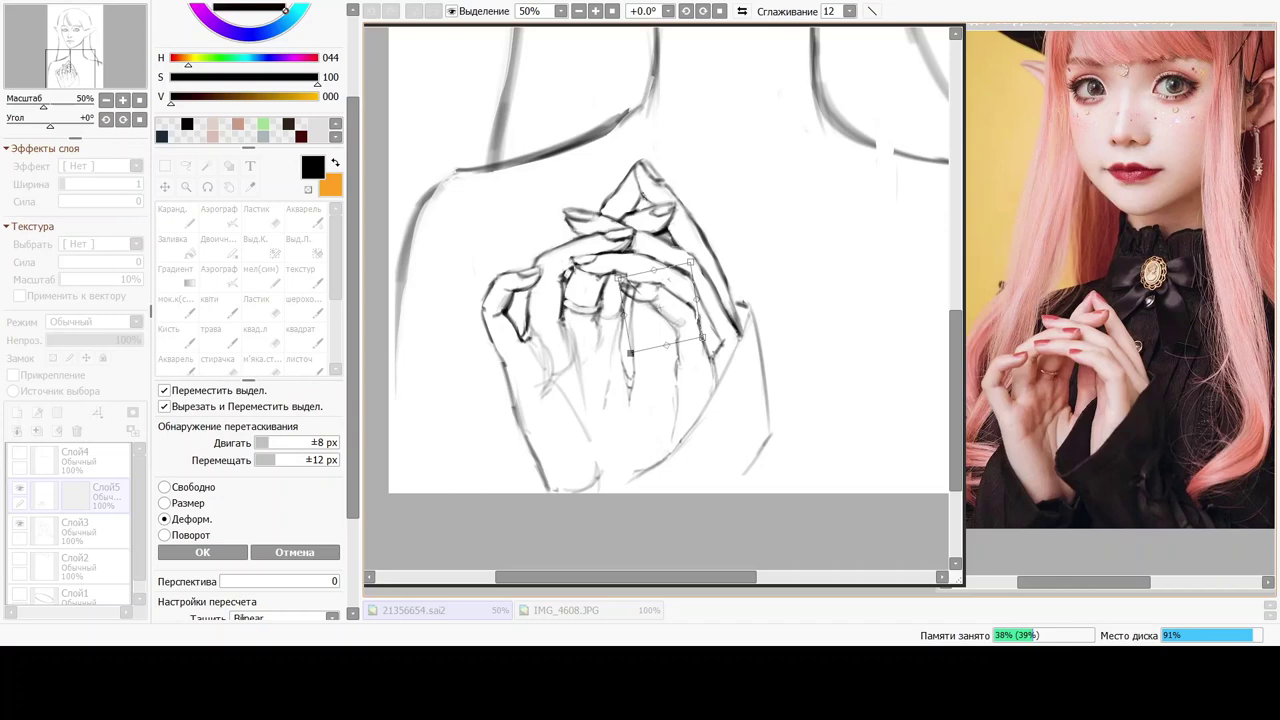
pyautogui.moveTo(660, 308); pyautogui.dragTo(659, 299)
pyautogui.moveTo(620, 269); pyautogui.dragTo(664, 300)
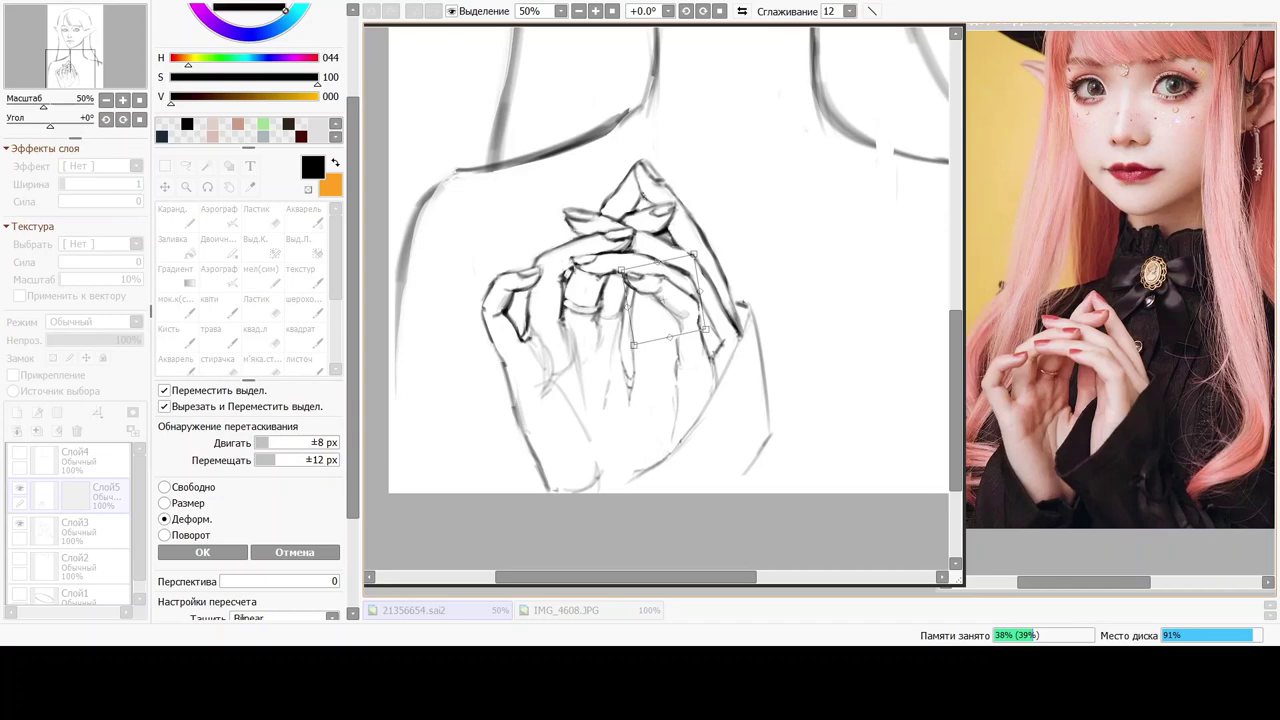
pyautogui.press('Return')
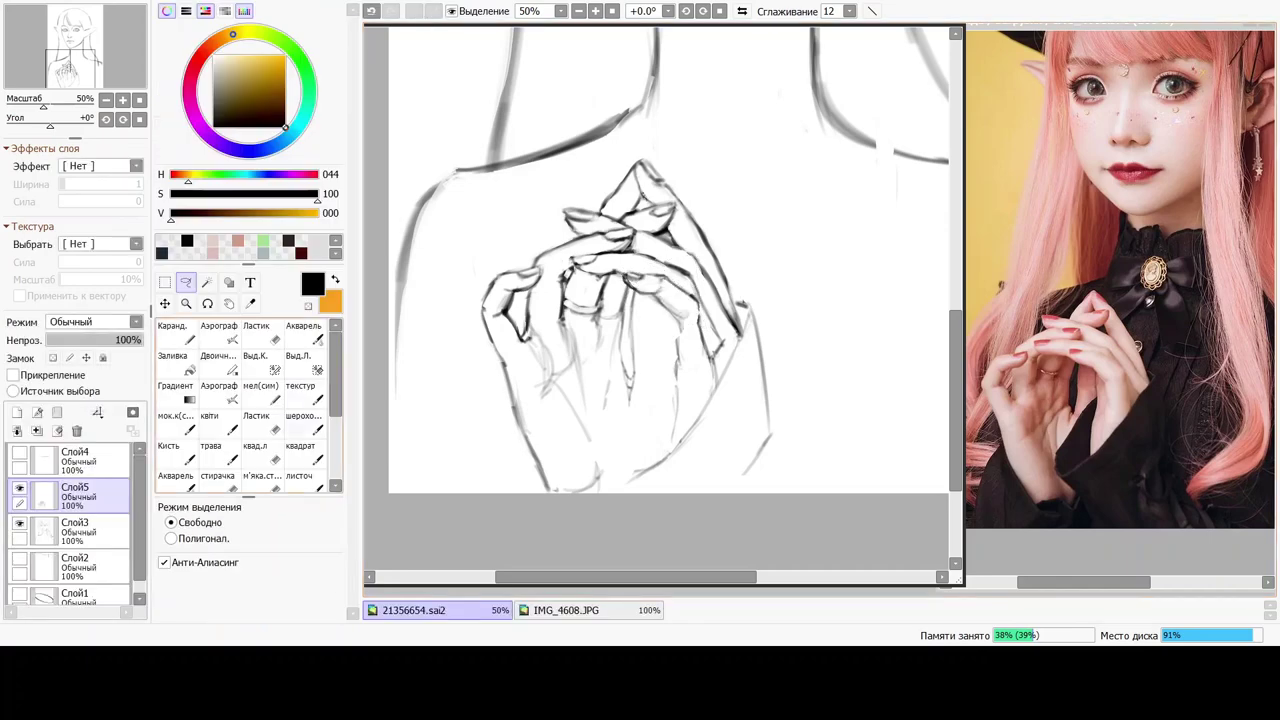
# Erase the heavy knuckle lines beside the transformed finger with the size 11 eraser and redraw the contour with the Watercolor brush.
pyautogui.click(262, 453)
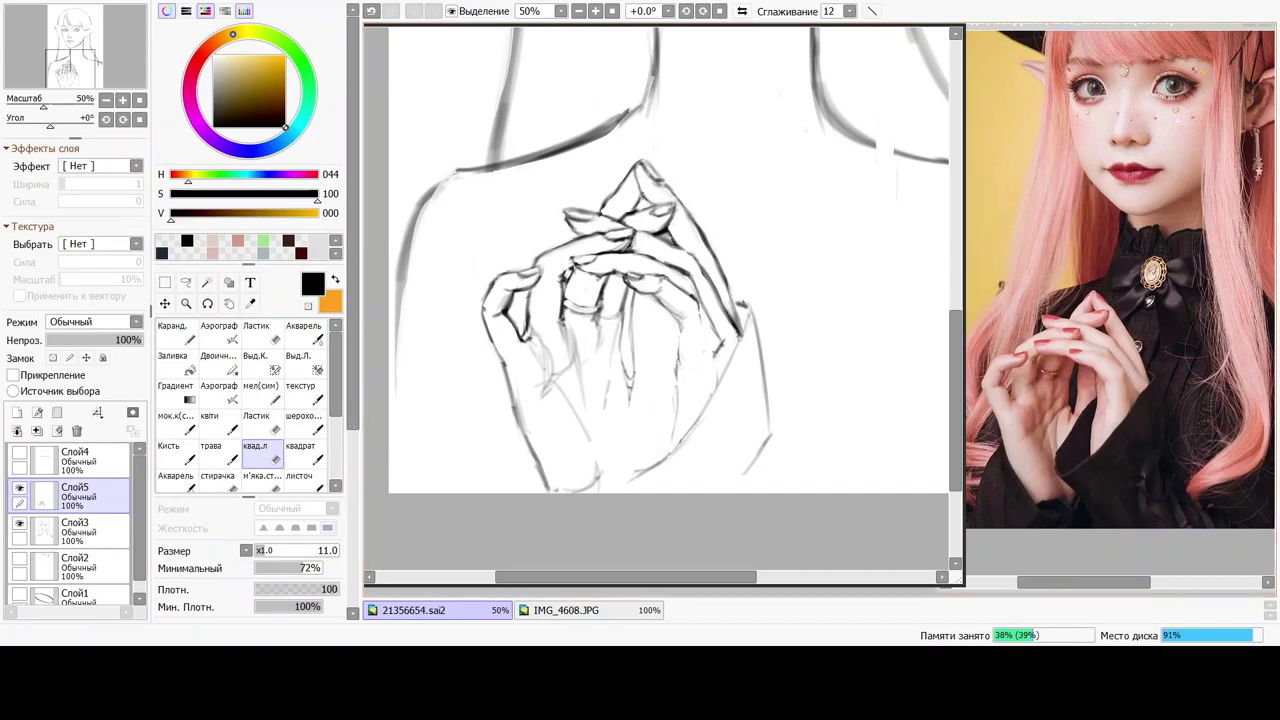
pyautogui.click(298, 336)
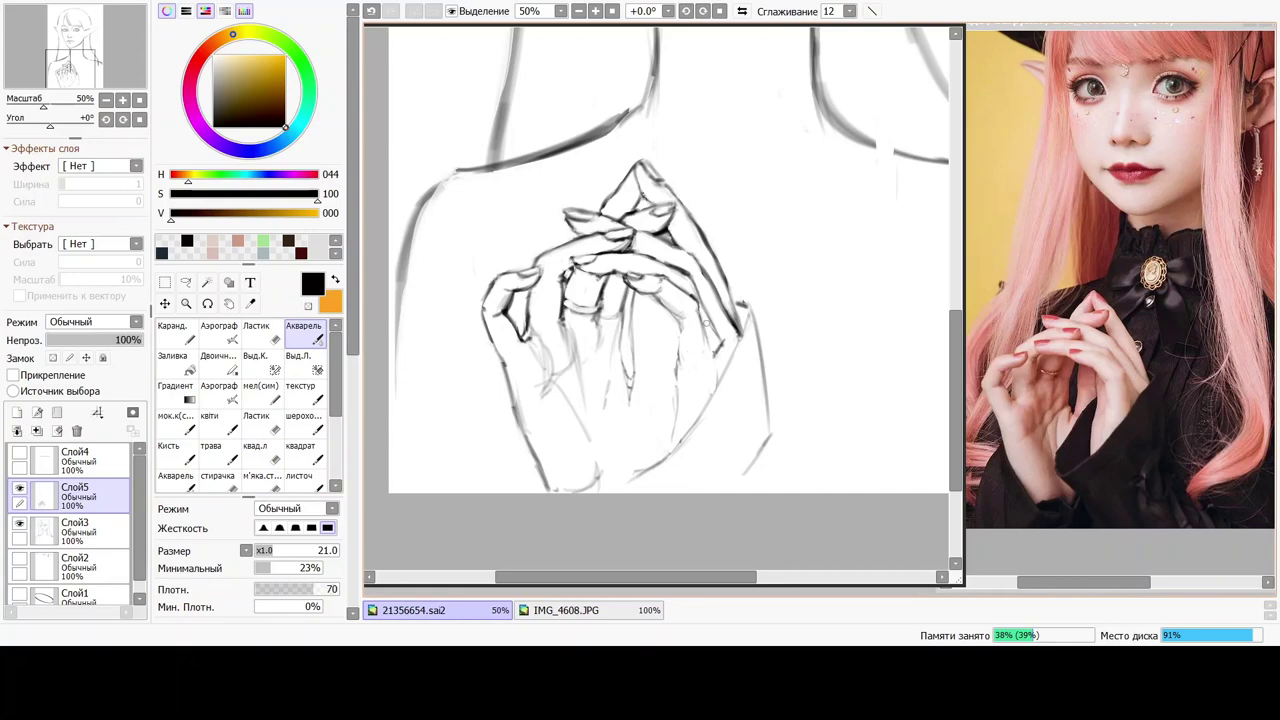
pyautogui.moveTo(698, 315)
pyautogui.mouseDown()
pyautogui.moveTo(706, 343)
pyautogui.moveTo(686, 341)
pyautogui.moveTo(709, 339)
pyautogui.mouseUp()
pyautogui.click(262, 452)
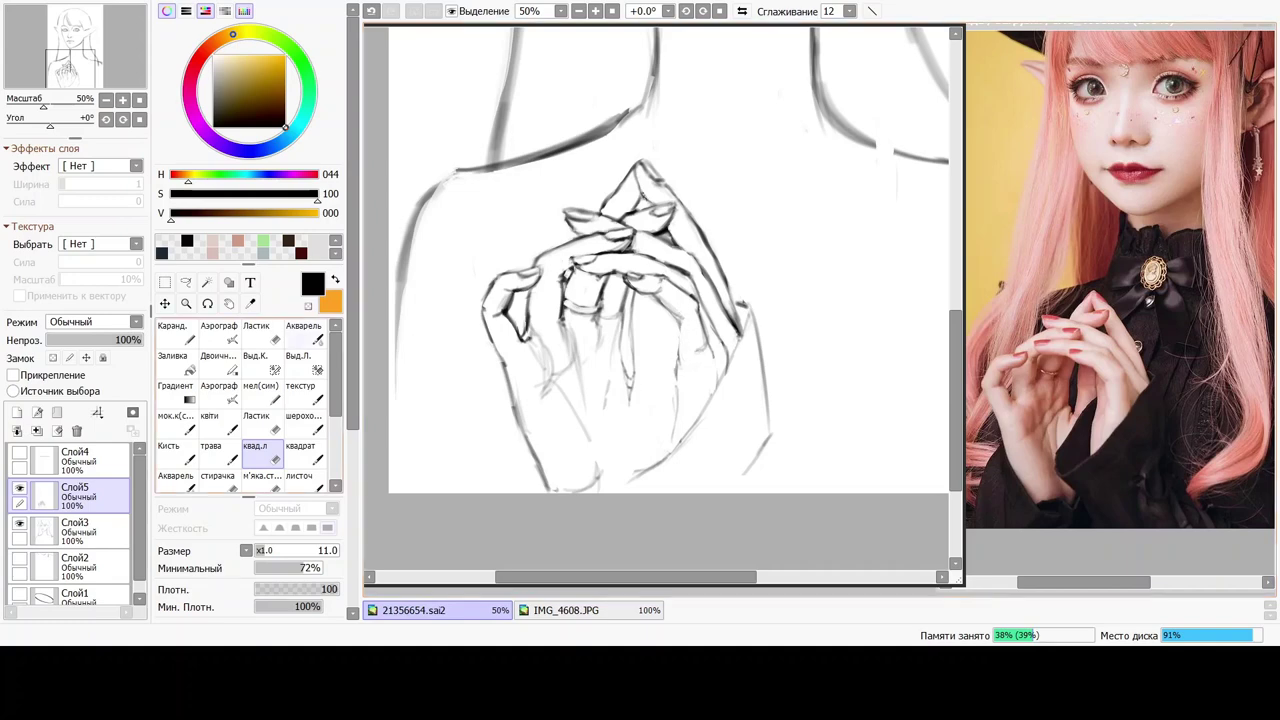
# Extend the lower finger's contour down to the base of the palm with the Watercolor brush, clearing stray lines with the size 11 eraser.
pyautogui.click(305, 334)
pyautogui.click(256, 455)
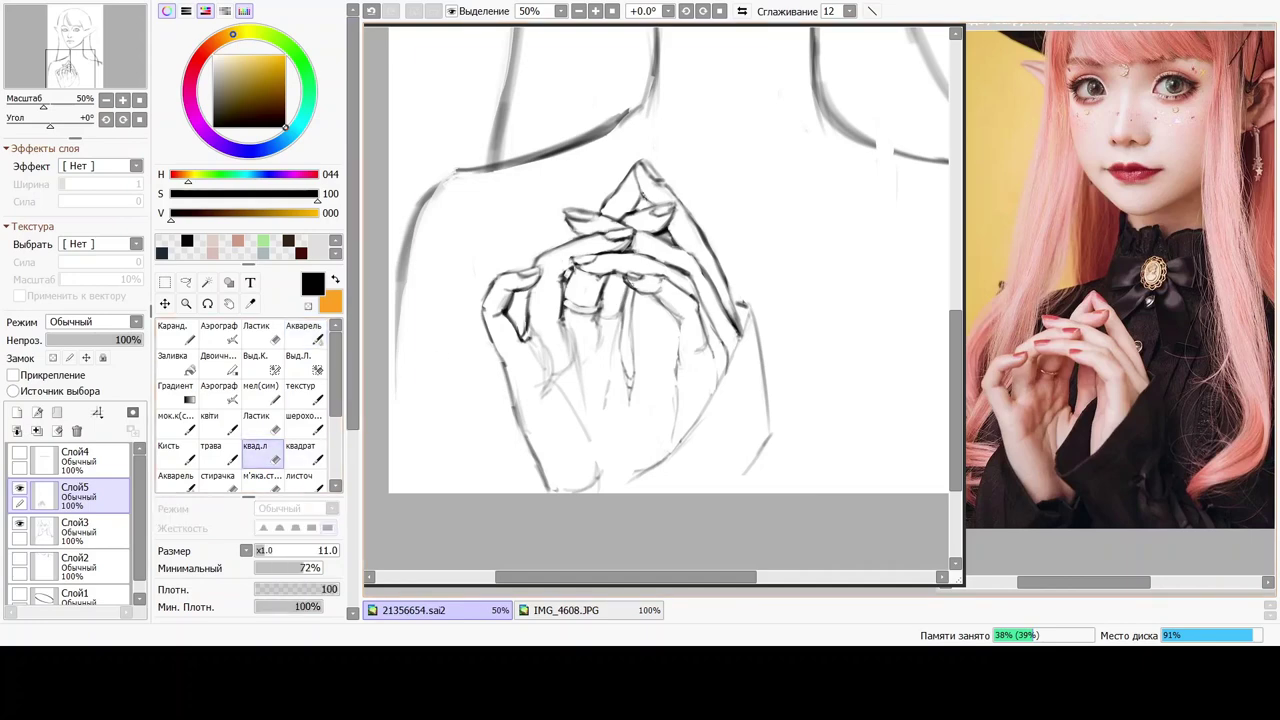
pyautogui.moveTo(627, 280); pyautogui.dragTo(638, 290)
pyautogui.click(304, 332)
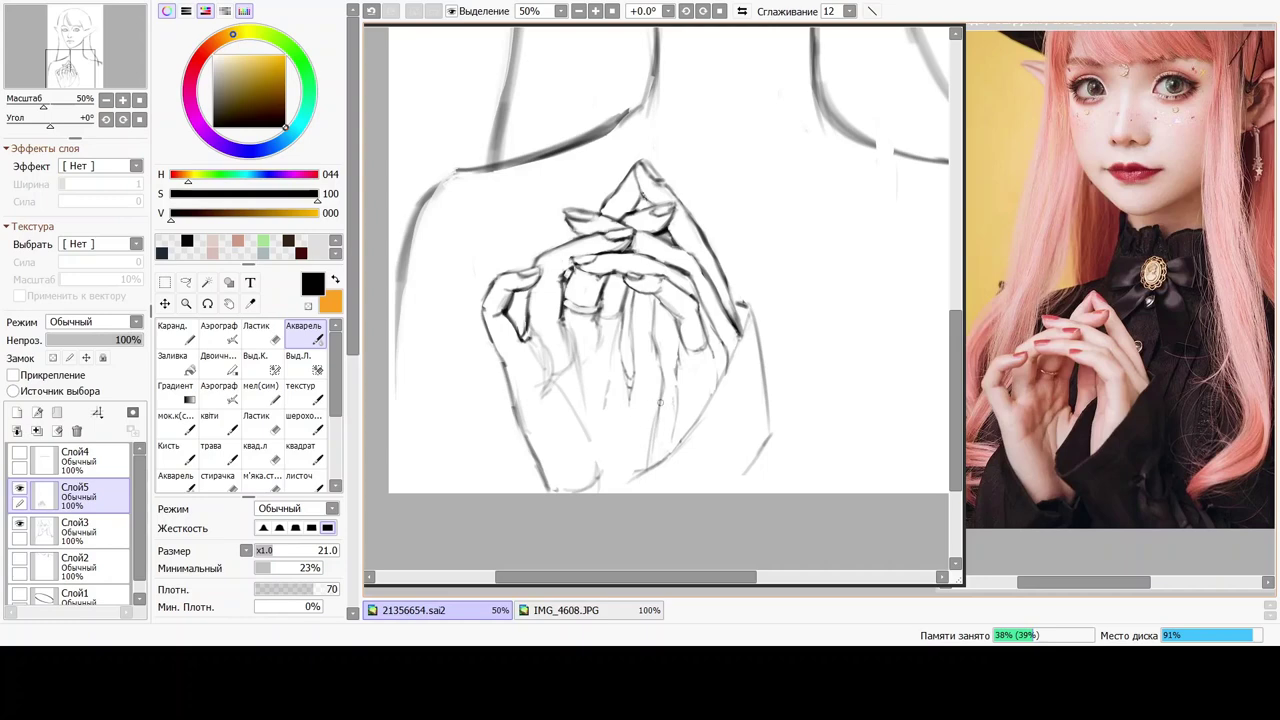
pyautogui.moveTo(660, 404); pyautogui.dragTo(652, 458)
pyautogui.click(256, 452)
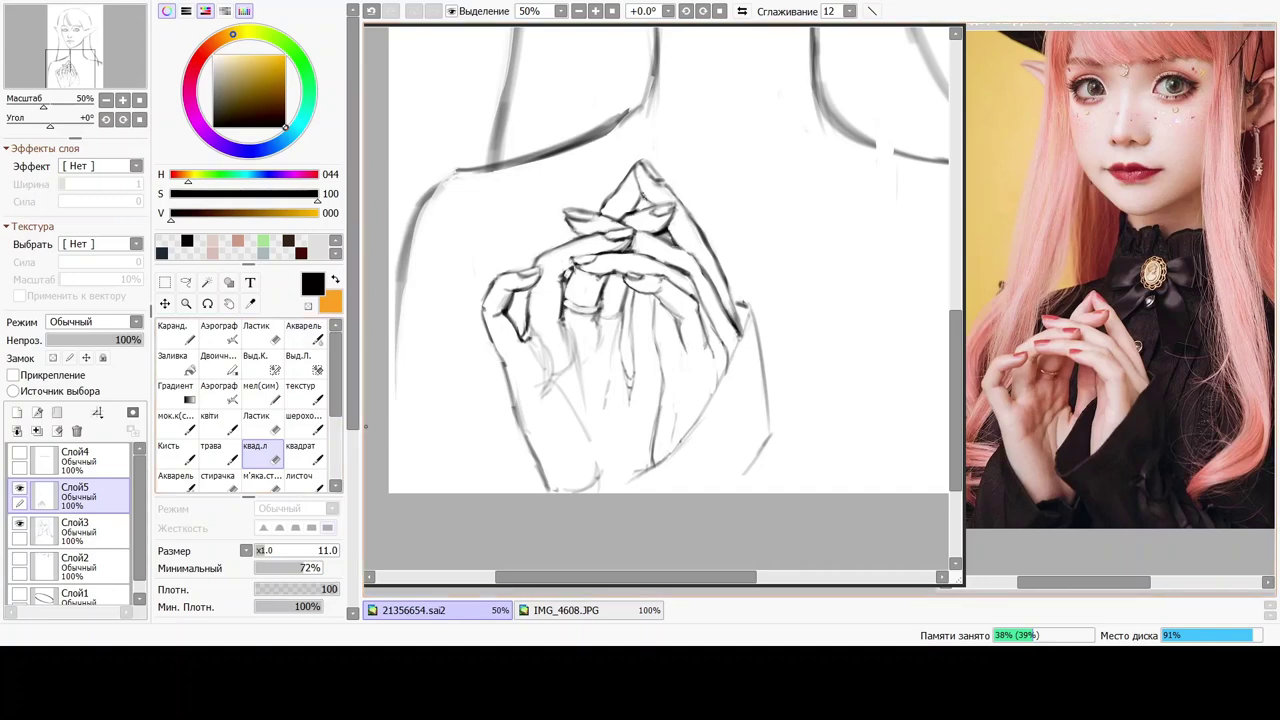
# Draw the neighbouring contour down the palm to its base with the Watercolor brush and tidy the lines with the size 11 eraser.
pyautogui.press('c')
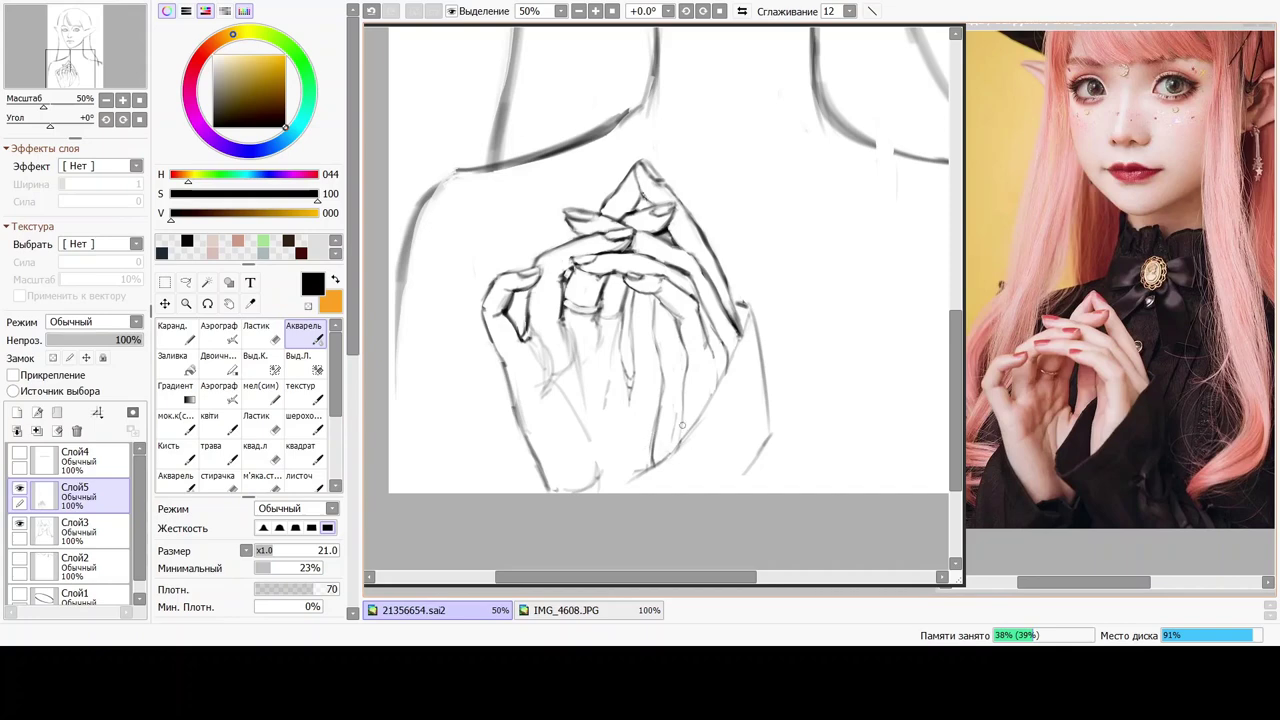
pyautogui.moveTo(685, 389); pyautogui.dragTo(671, 454)
pyautogui.moveTo(677, 431); pyautogui.dragTo(661, 462)
pyautogui.click(262, 453)
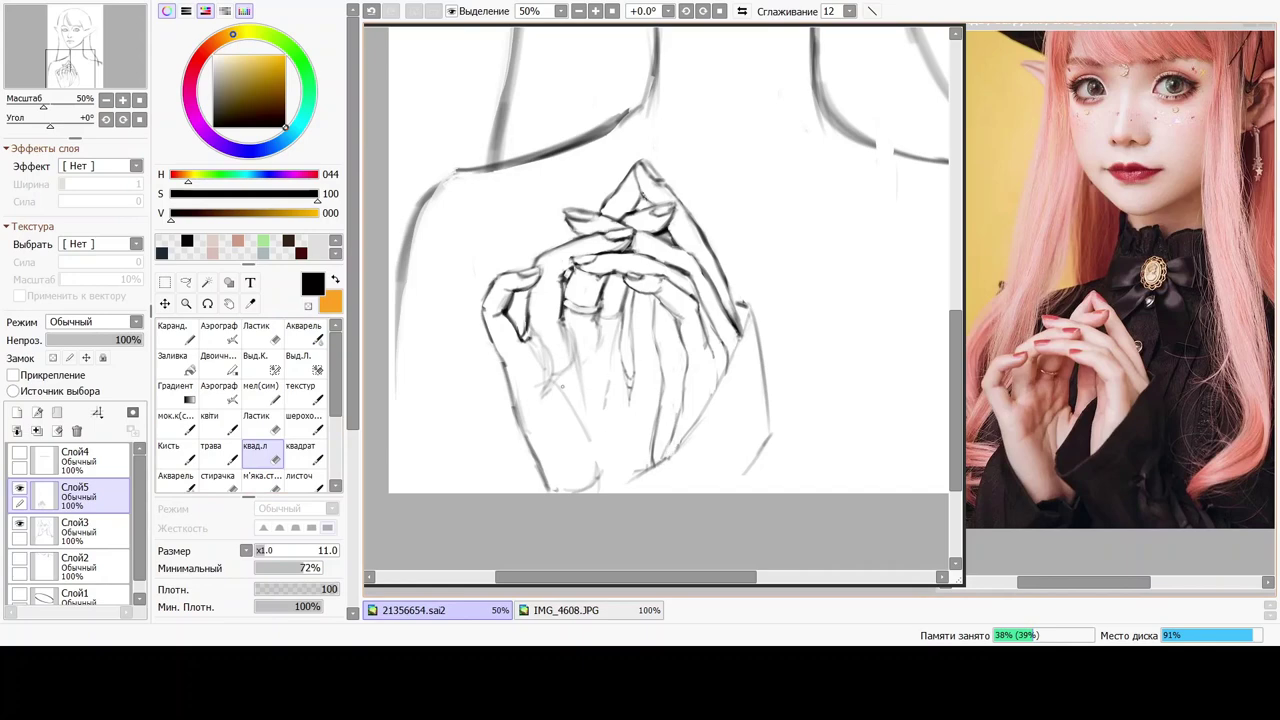
# Lasso the inner contour line beneath the lower fingertip, nudge it slightly right with a transform, and deselect it.
pyautogui.click(185, 282)
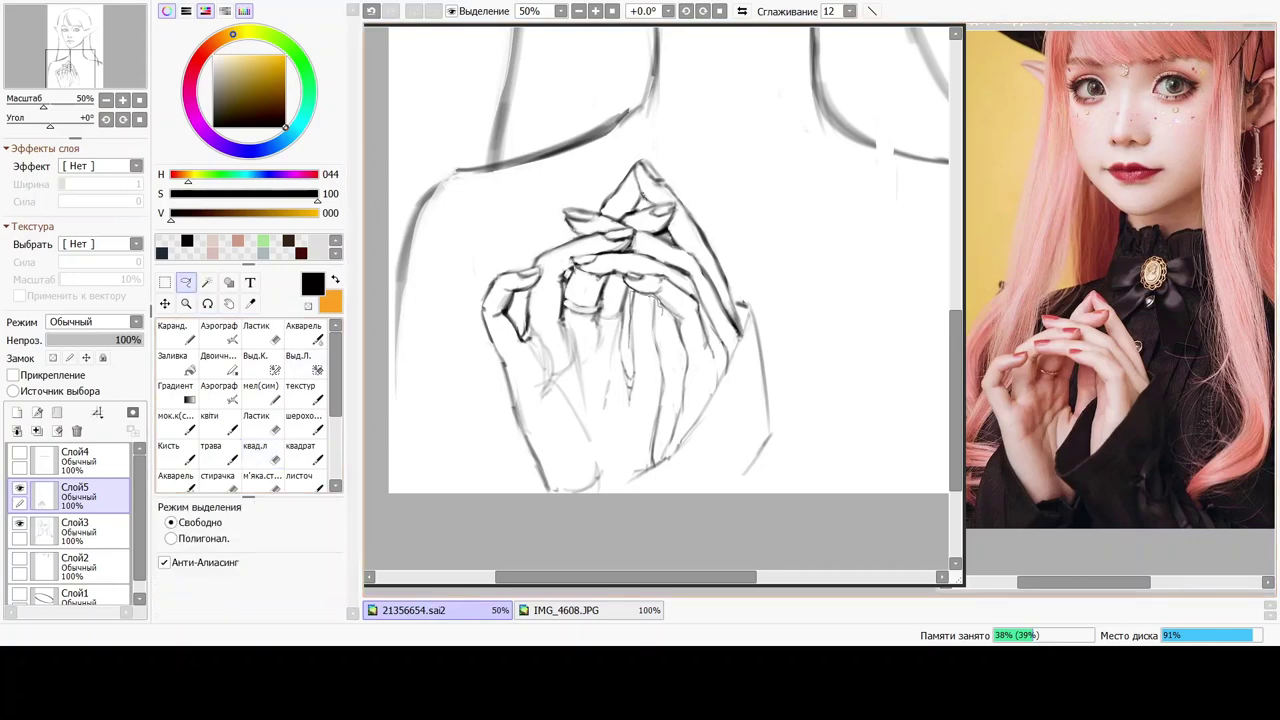
pyautogui.moveTo(632, 372)
pyautogui.mouseDown()
pyautogui.moveTo(668, 366)
pyautogui.moveTo(668, 316)
pyautogui.moveTo(650, 294)
pyautogui.mouseUp()
pyautogui.hotkey('ctrl', 't')
pyautogui.press('Right')
pyautogui.press('Right')
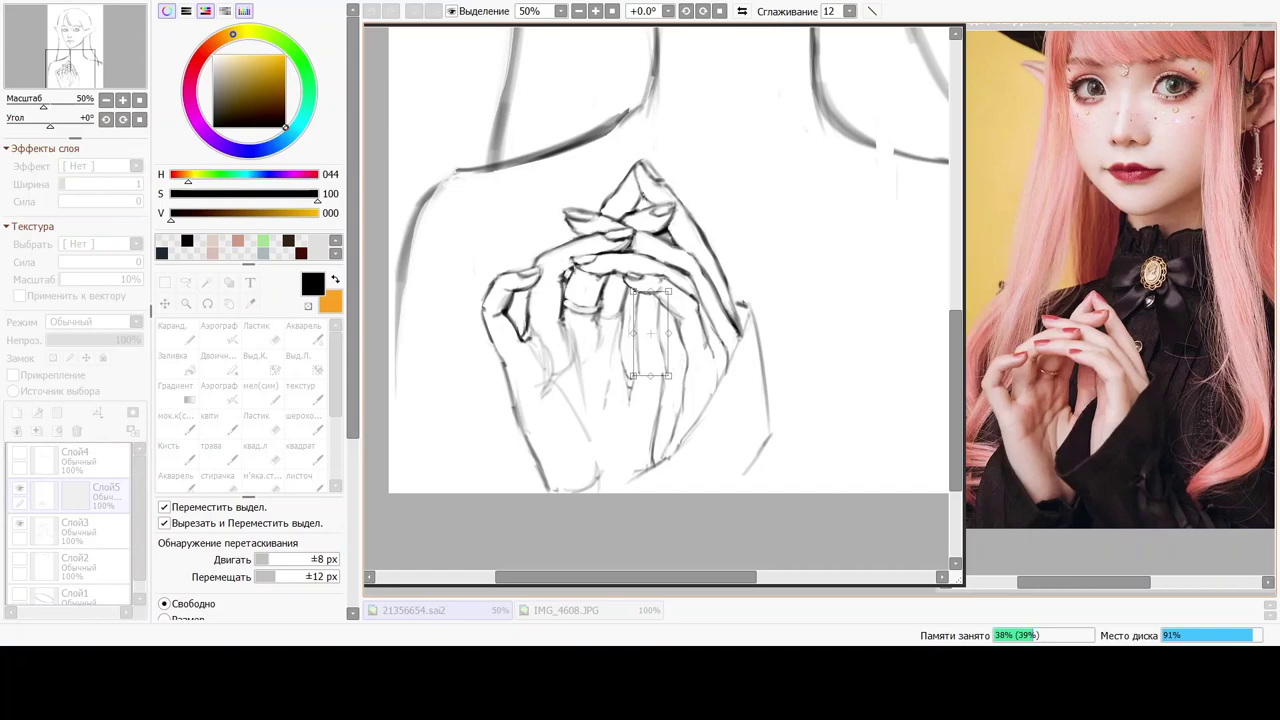
pyautogui.press('Return')
pyautogui.hotkey('ctrl', 'd')
# Redraw the edges and tip of the narrow finger beneath the lower fingertip with the Watercolor brush, erasing excess lines at size 11.
pyautogui.click(304, 333)
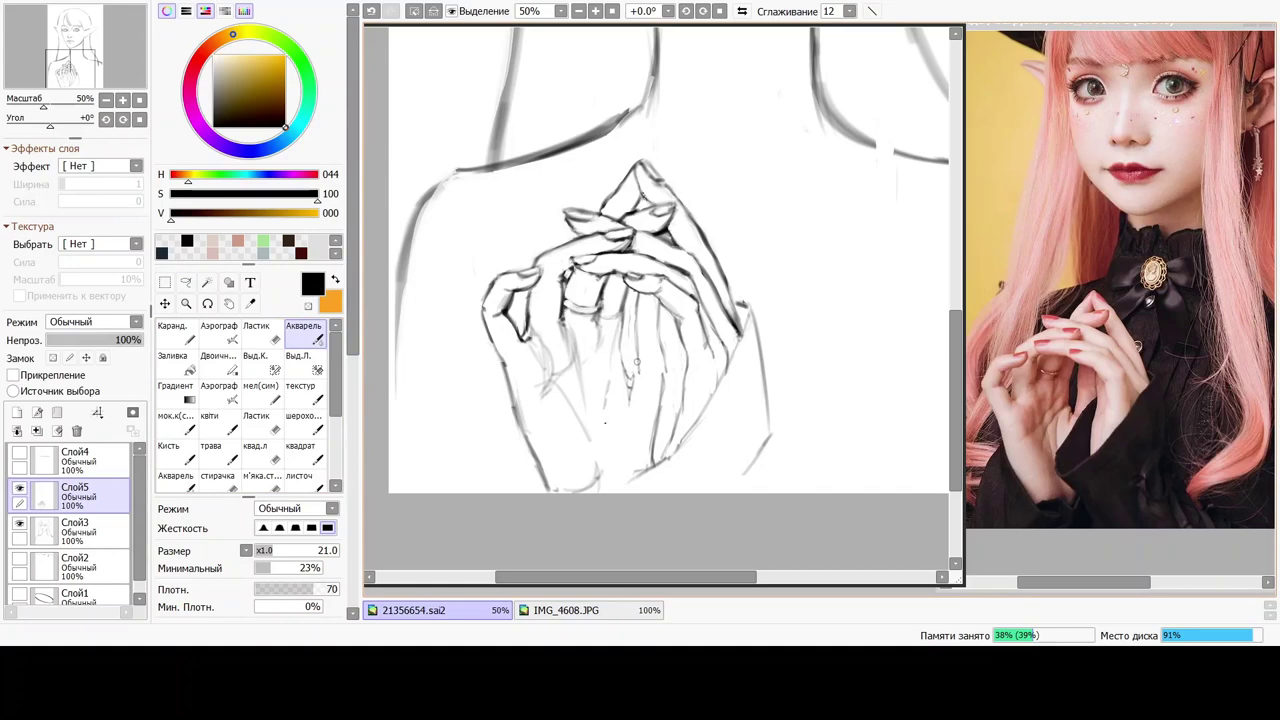
pyautogui.press('m')
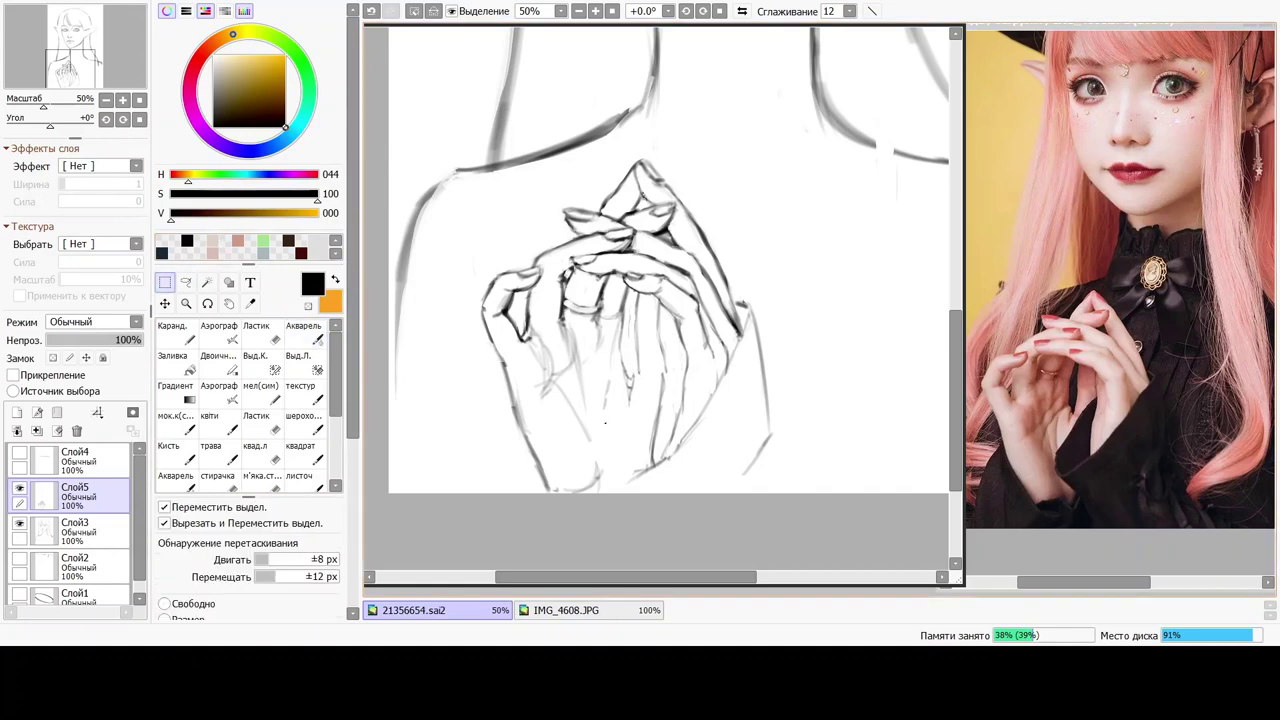
pyautogui.press('b')
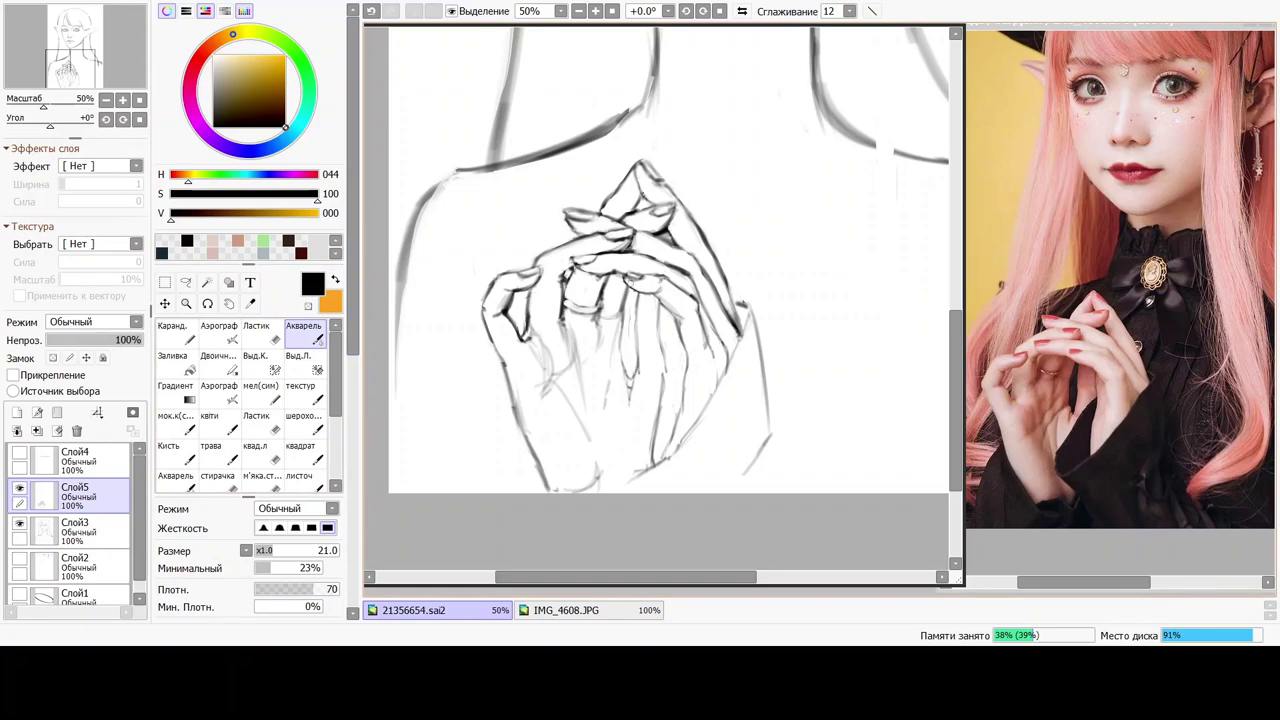
pyautogui.moveTo(622, 318); pyautogui.dragTo(625, 366)
pyautogui.click(258, 452)
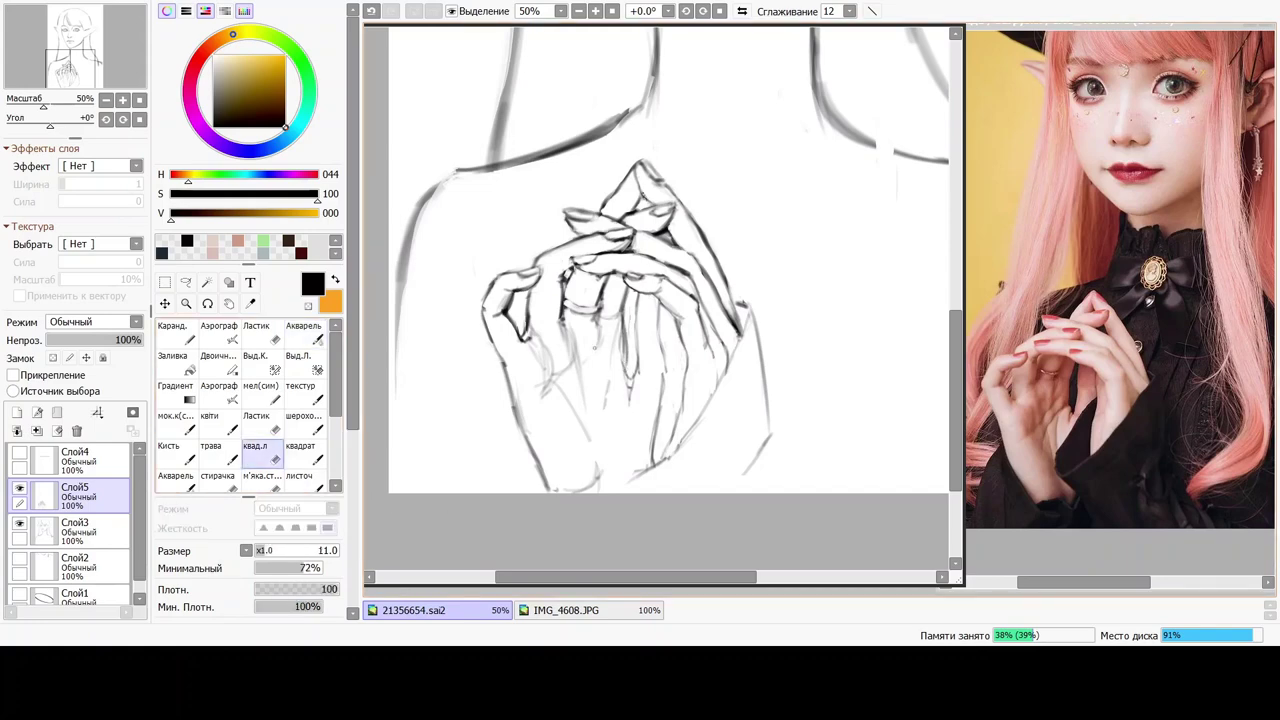
pyautogui.moveTo(617, 330)
pyautogui.mouseDown()
pyautogui.moveTo(616, 363)
pyautogui.moveTo(620, 350)
pyautogui.mouseUp()
pyautogui.click(303, 333)
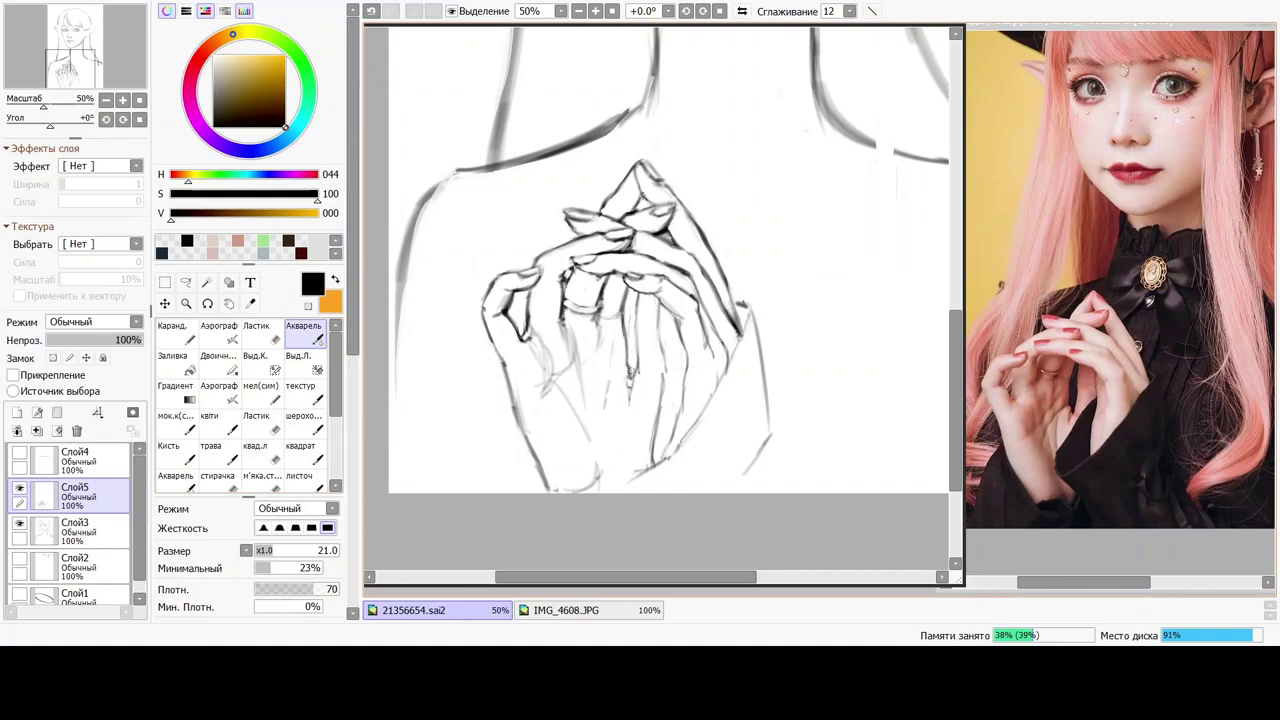
pyautogui.click(262, 452)
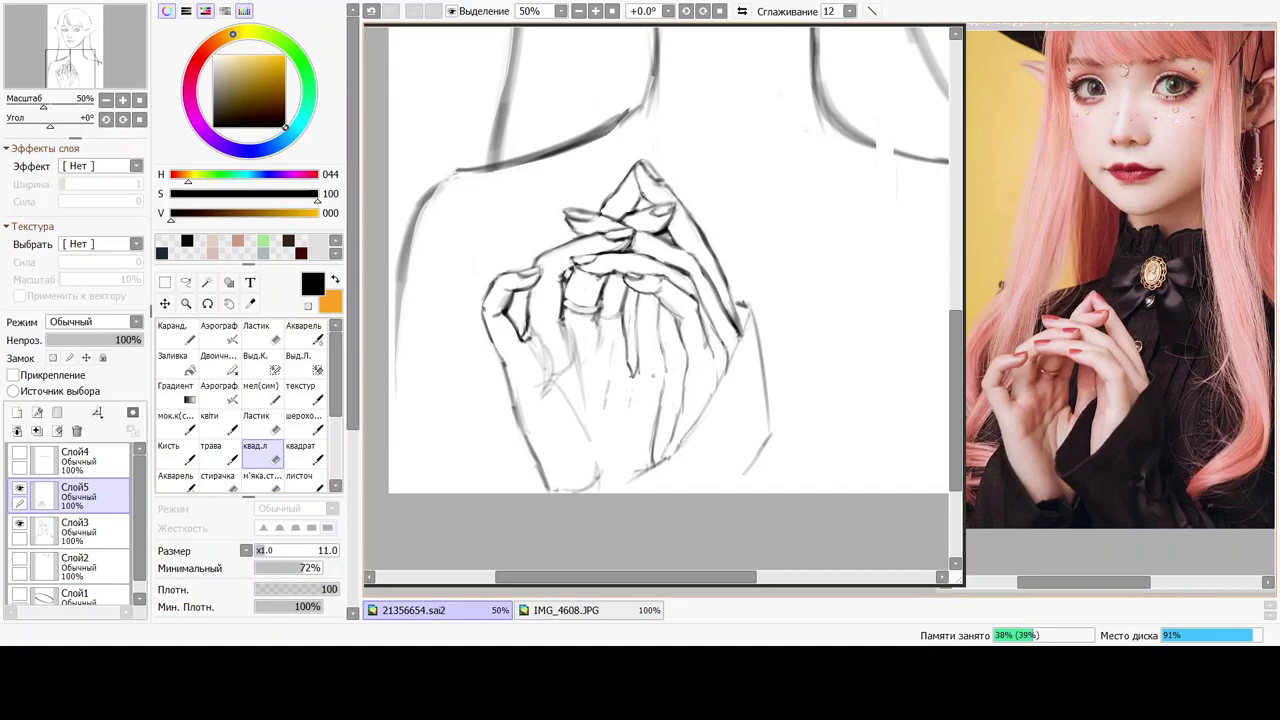
pyautogui.click(305, 335)
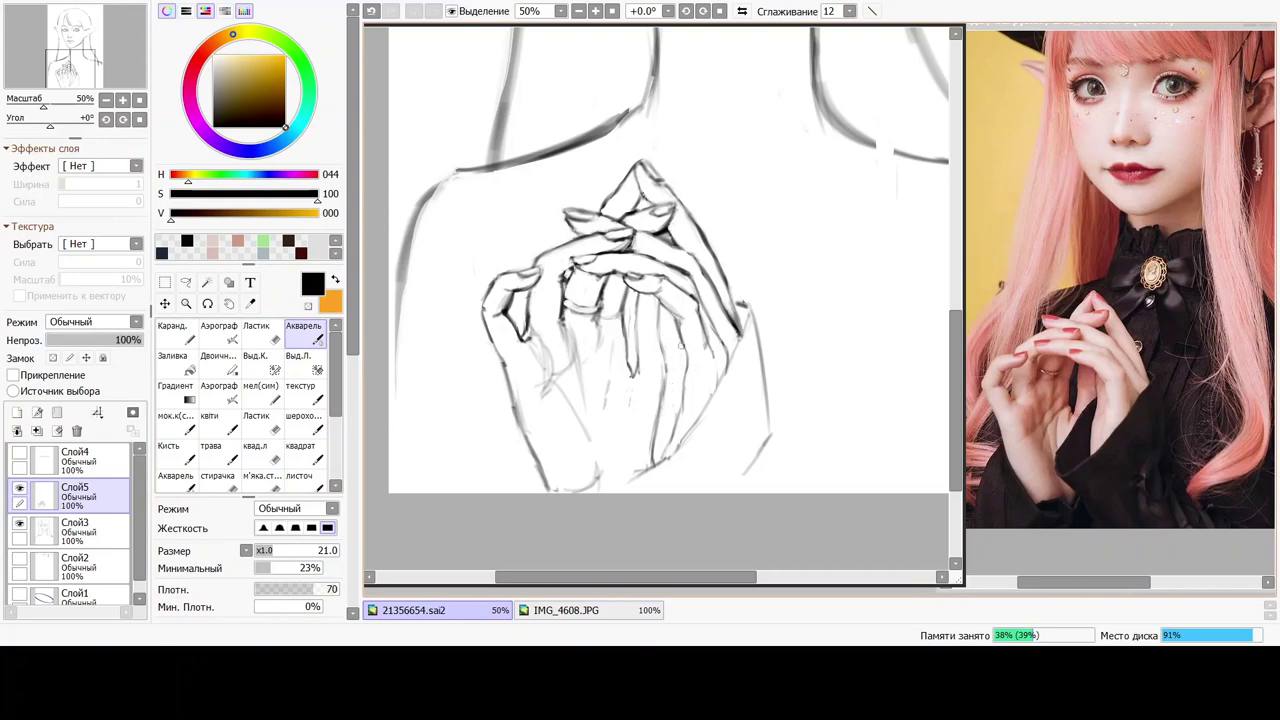
# Lasso the lower finger with its nail and knuckle, and stretch it slightly downward with a free transform.
pyautogui.click(577, 11)
pyautogui.click(577, 11)
pyautogui.click(577, 11)
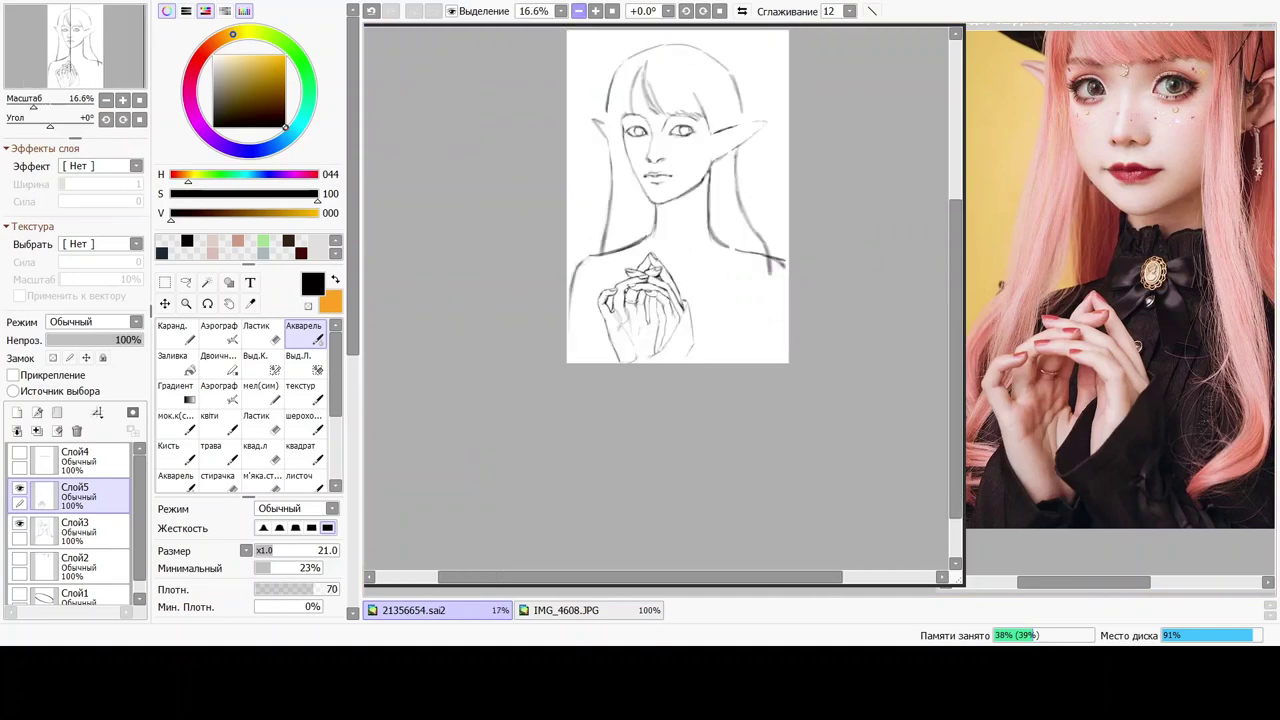
pyautogui.click(595, 11)
pyautogui.click(595, 11)
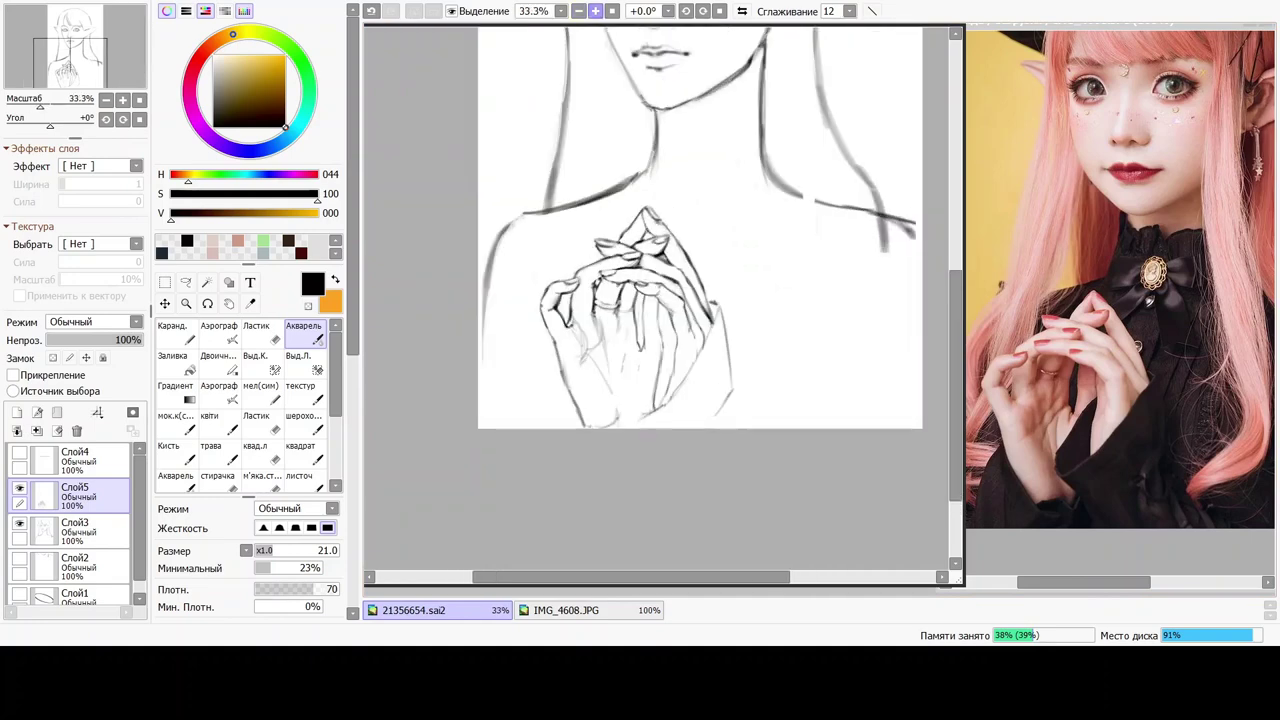
pyautogui.click(595, 11)
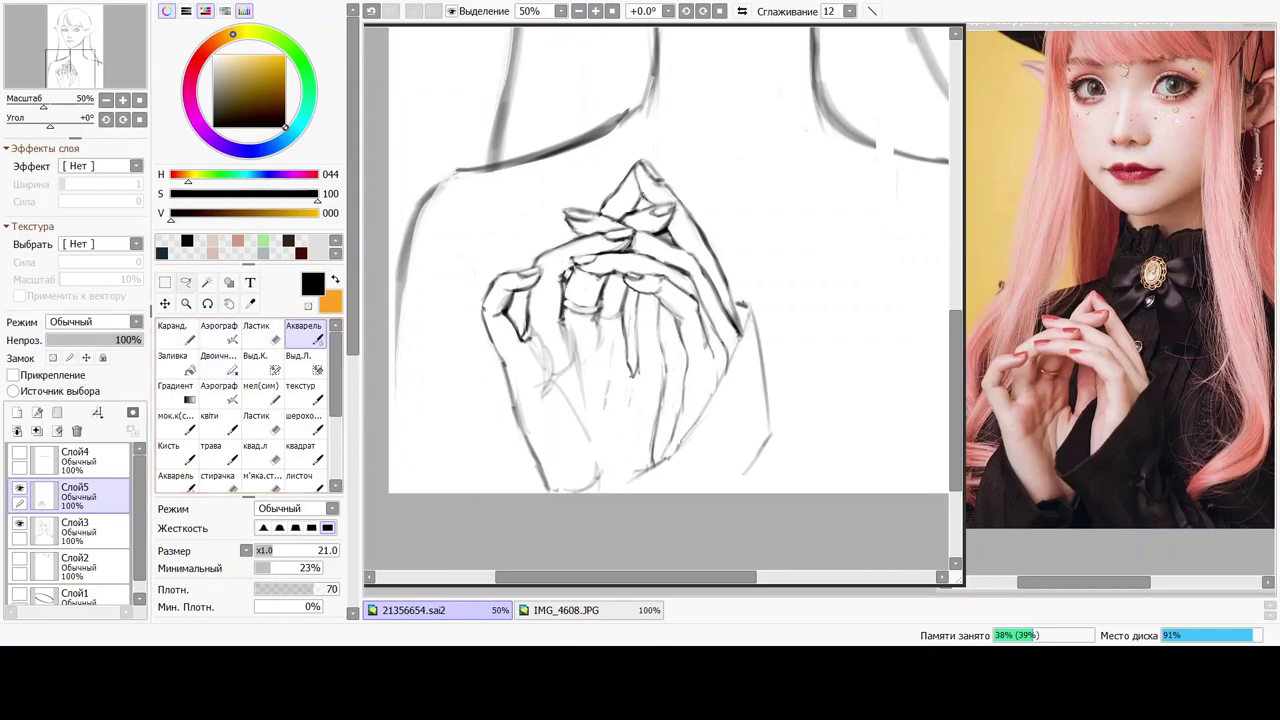
pyautogui.click(186, 283)
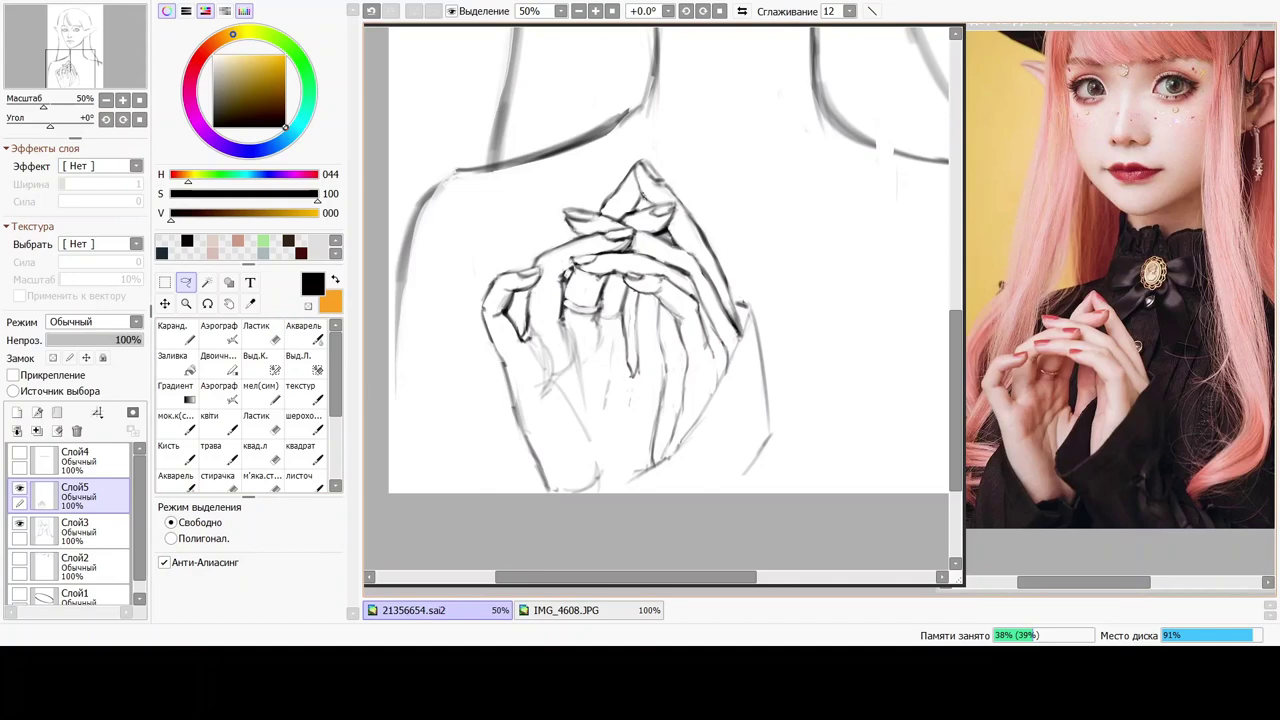
pyautogui.moveTo(702, 300)
pyautogui.mouseDown()
pyautogui.moveTo(625, 269)
pyautogui.moveTo(675, 315)
pyautogui.moveTo(694, 296)
pyautogui.moveTo(637, 262)
pyautogui.moveTo(619, 275)
pyautogui.moveTo(694, 360)
pyautogui.moveTo(706, 308)
pyautogui.mouseUp()
pyautogui.hotkey('ctrl', 'd')
pyautogui.hotkey('ctrl', 't')
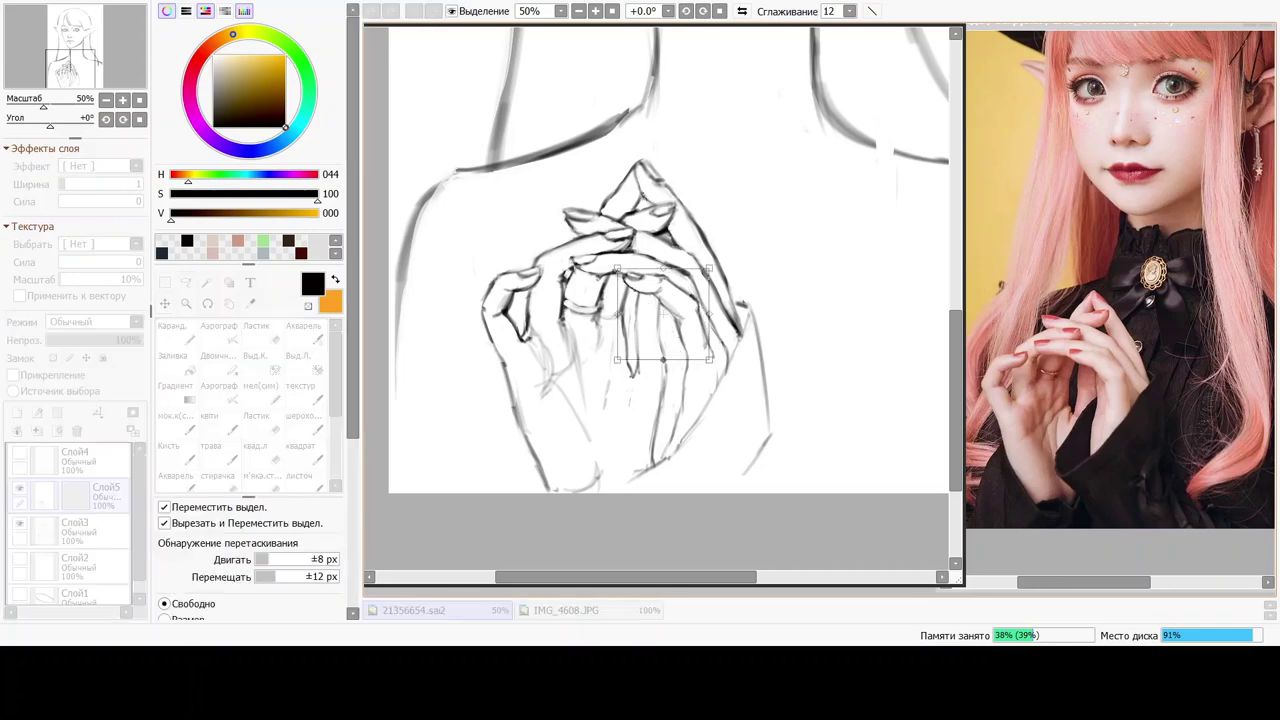
pyautogui.moveTo(662, 360); pyautogui.dragTo(663, 370)
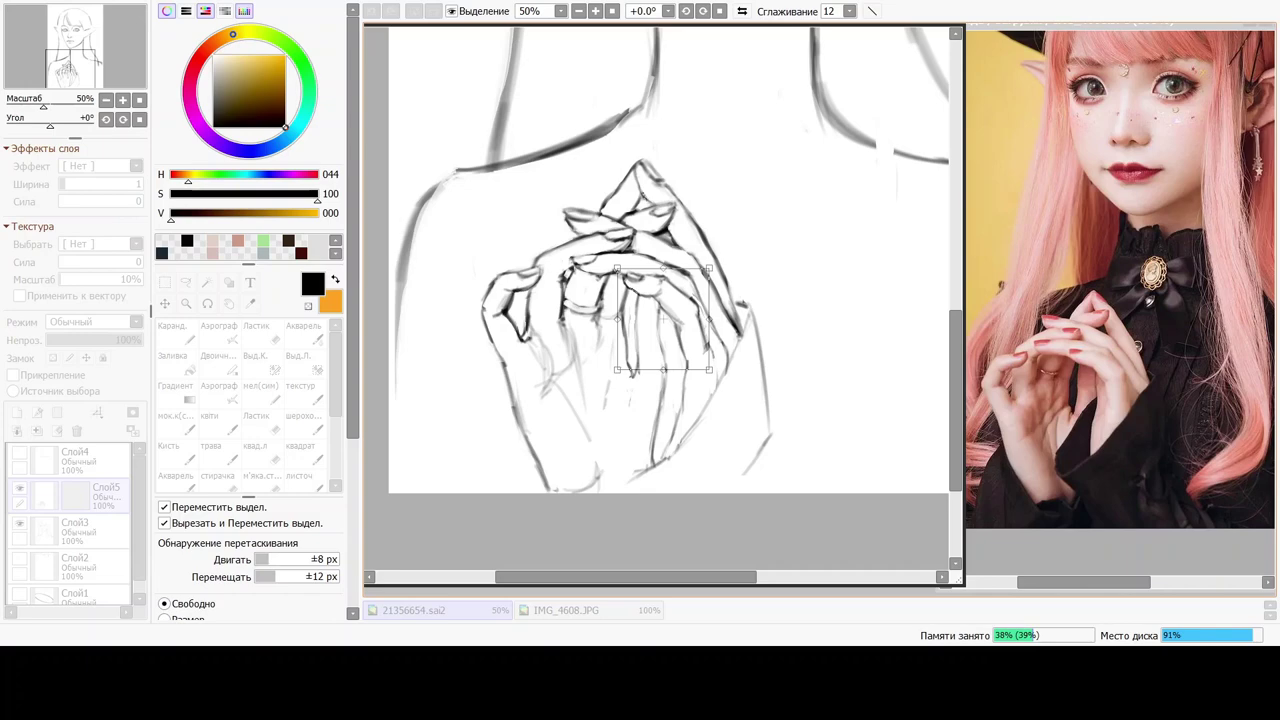
# Distort the corners of the selected finger so its tip sits lower and its knuckle reaches toward the hand's outer edge, and apply the transform.
pyautogui.moveTo(352, 380); pyautogui.dragTo(352, 426)
pyautogui.click(183, 570)
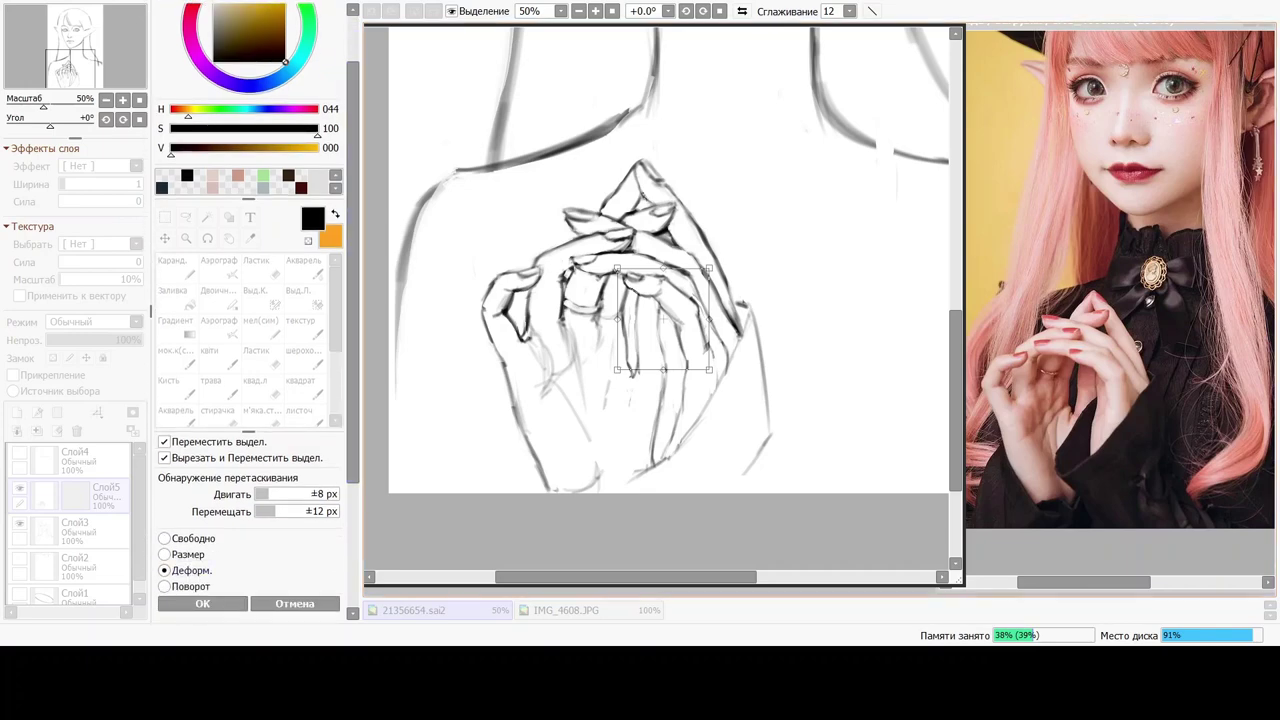
pyautogui.moveTo(617, 269); pyautogui.dragTo(611, 273)
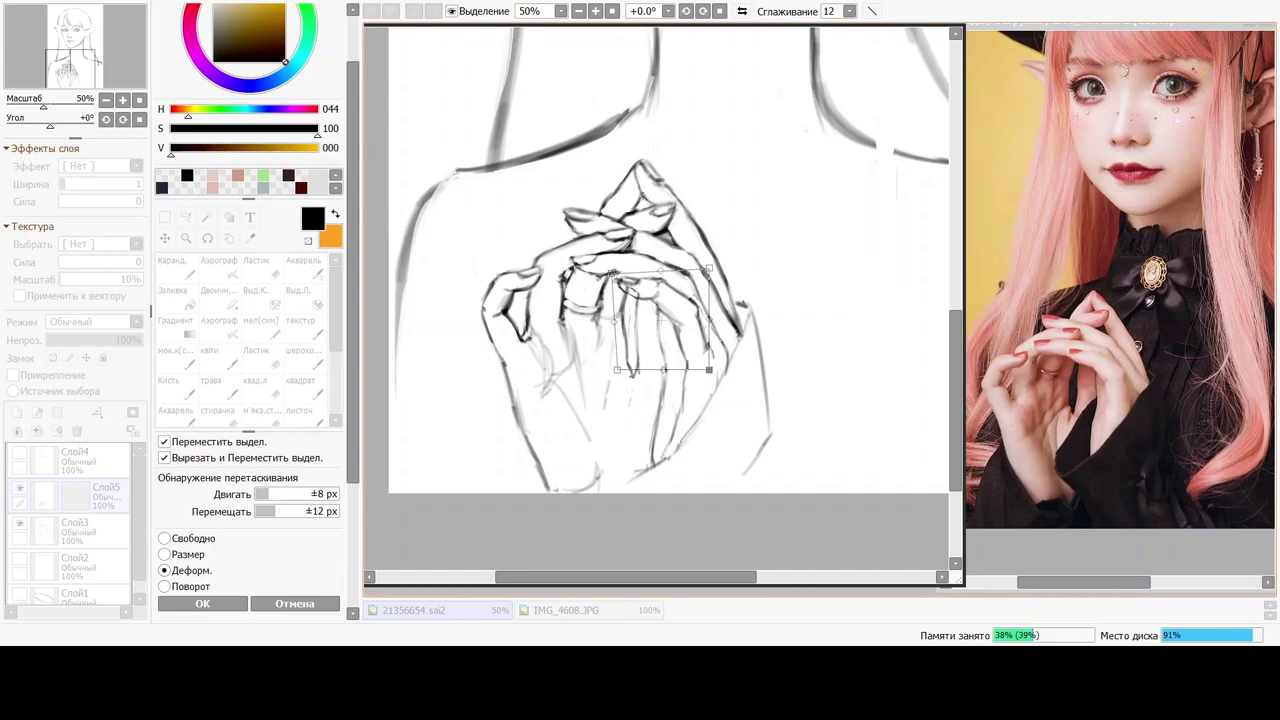
pyautogui.moveTo(708, 369); pyautogui.dragTo(714, 363)
pyautogui.moveTo(666, 366); pyautogui.dragTo(711, 360)
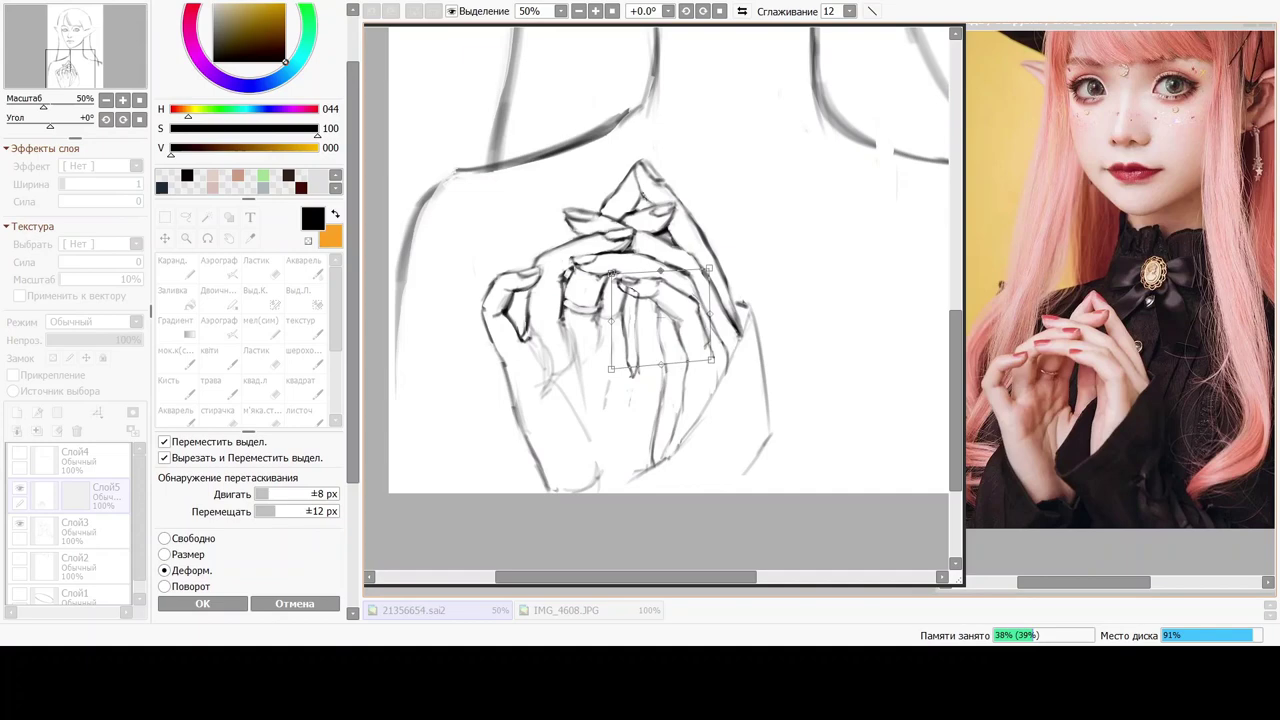
pyautogui.moveTo(612, 273); pyautogui.dragTo(617, 275)
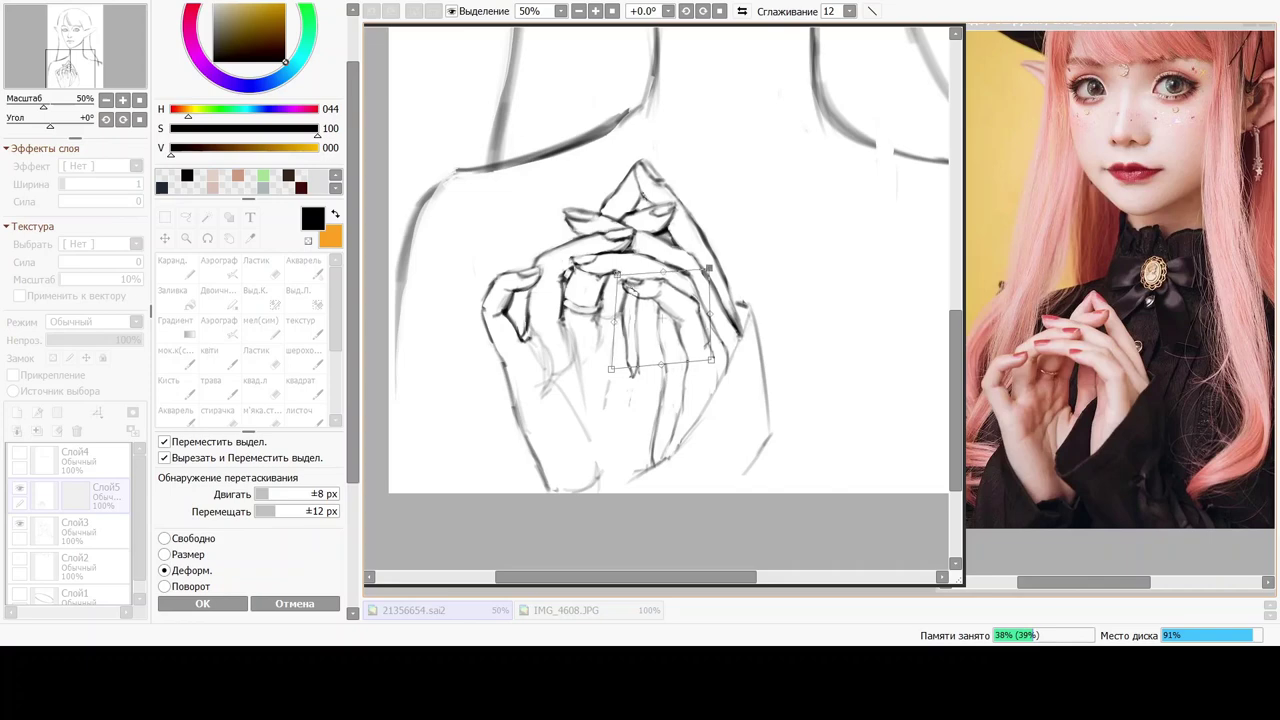
pyautogui.moveTo(708, 268); pyautogui.dragTo(717, 267)
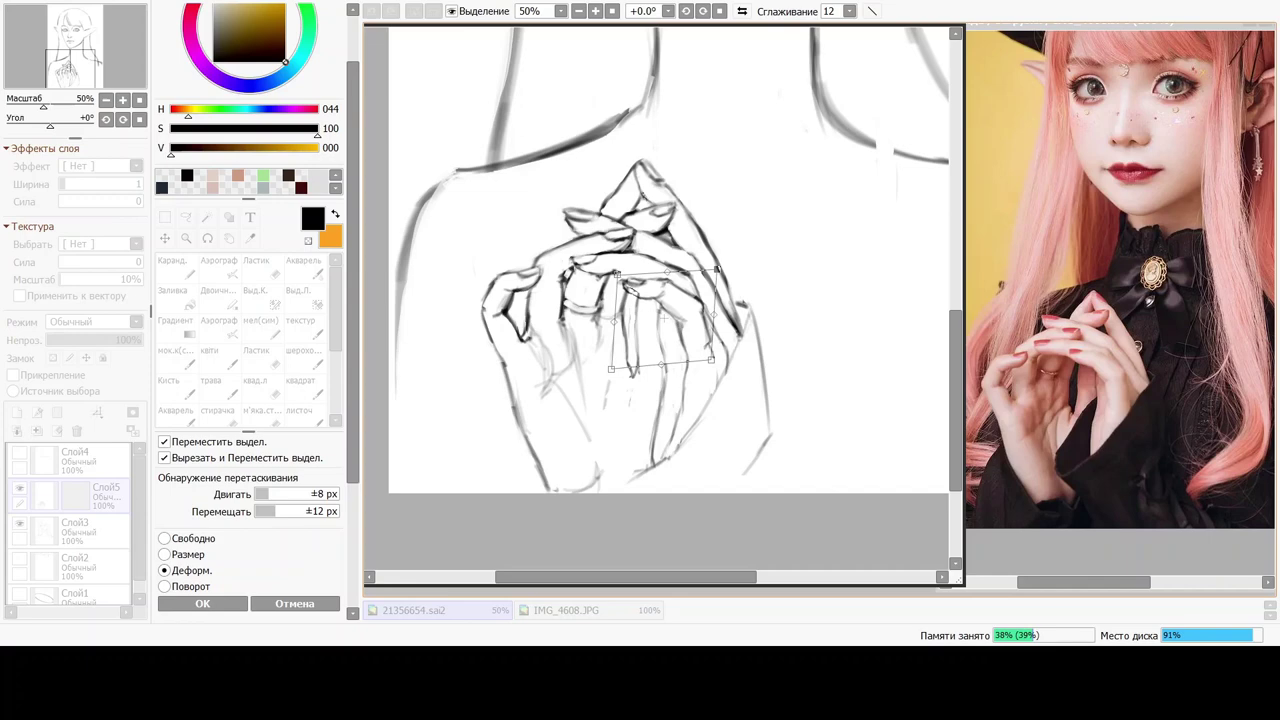
pyautogui.moveTo(717, 268); pyautogui.dragTo(714, 266)
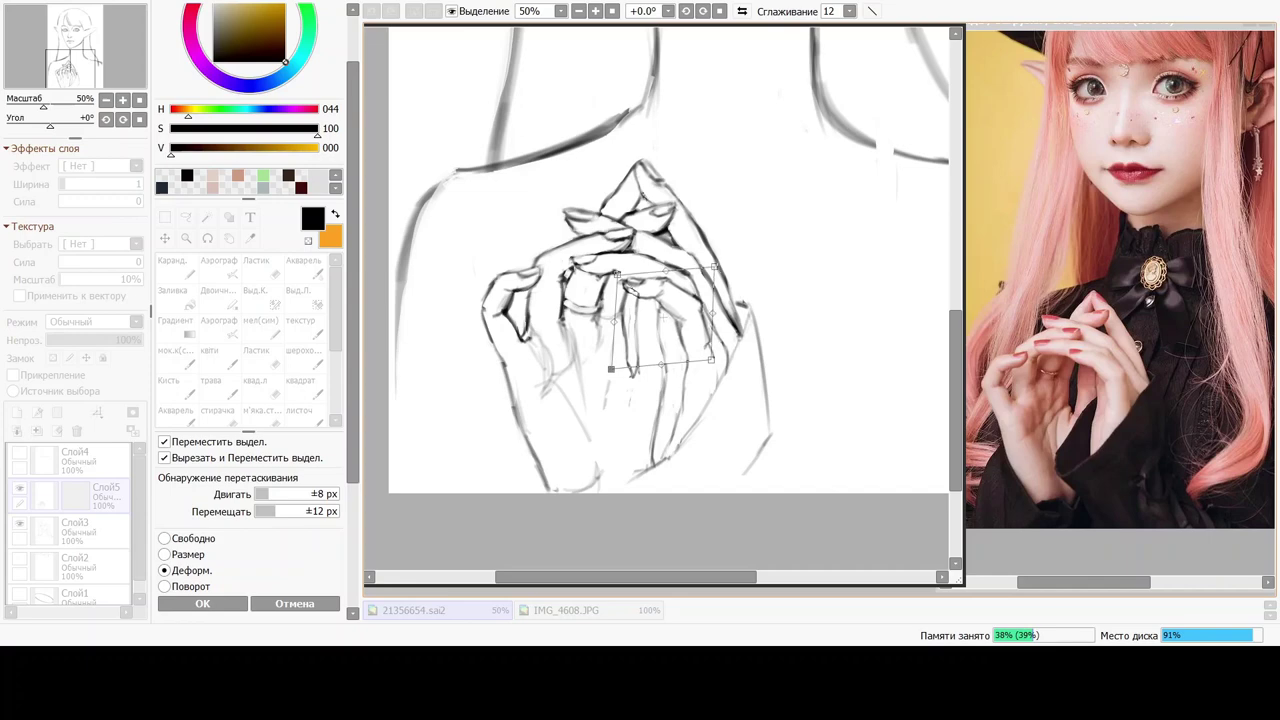
pyautogui.press('Return')
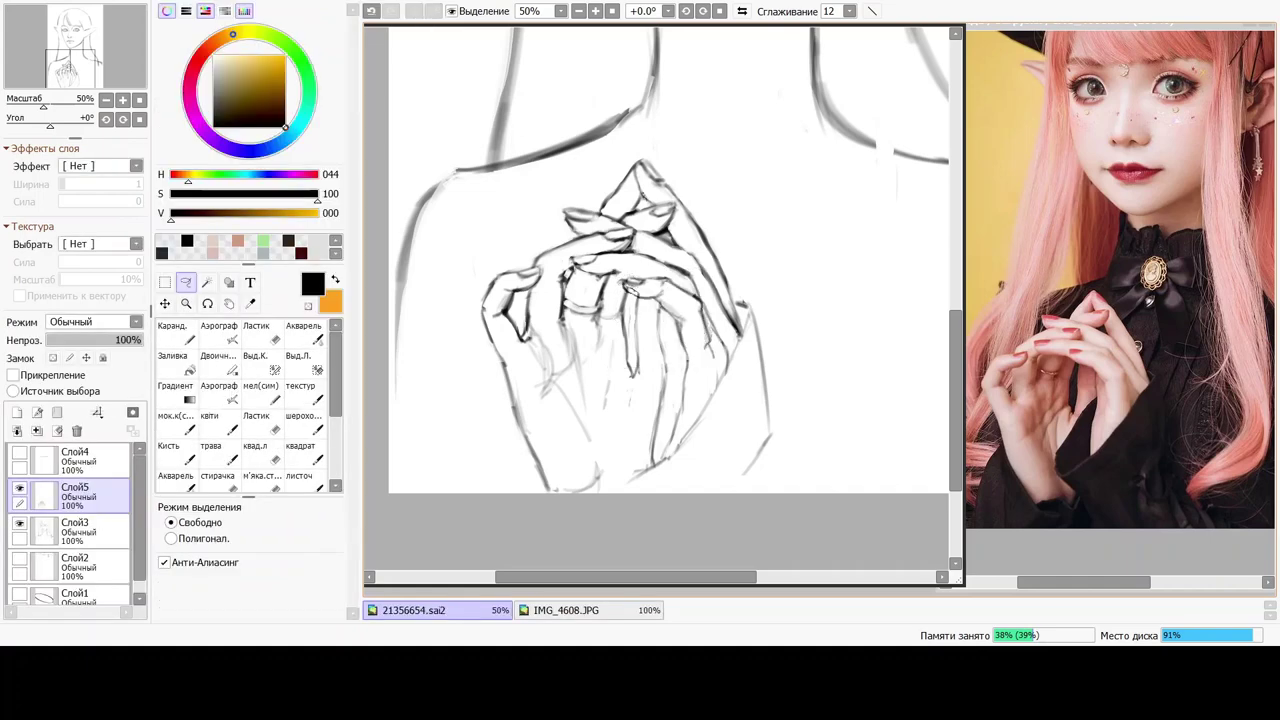
# Clean up the transformed fingertip and nail with the size 11 eraser and redraw the contour above them with the Watercolor brush.
pyautogui.click(256, 452)
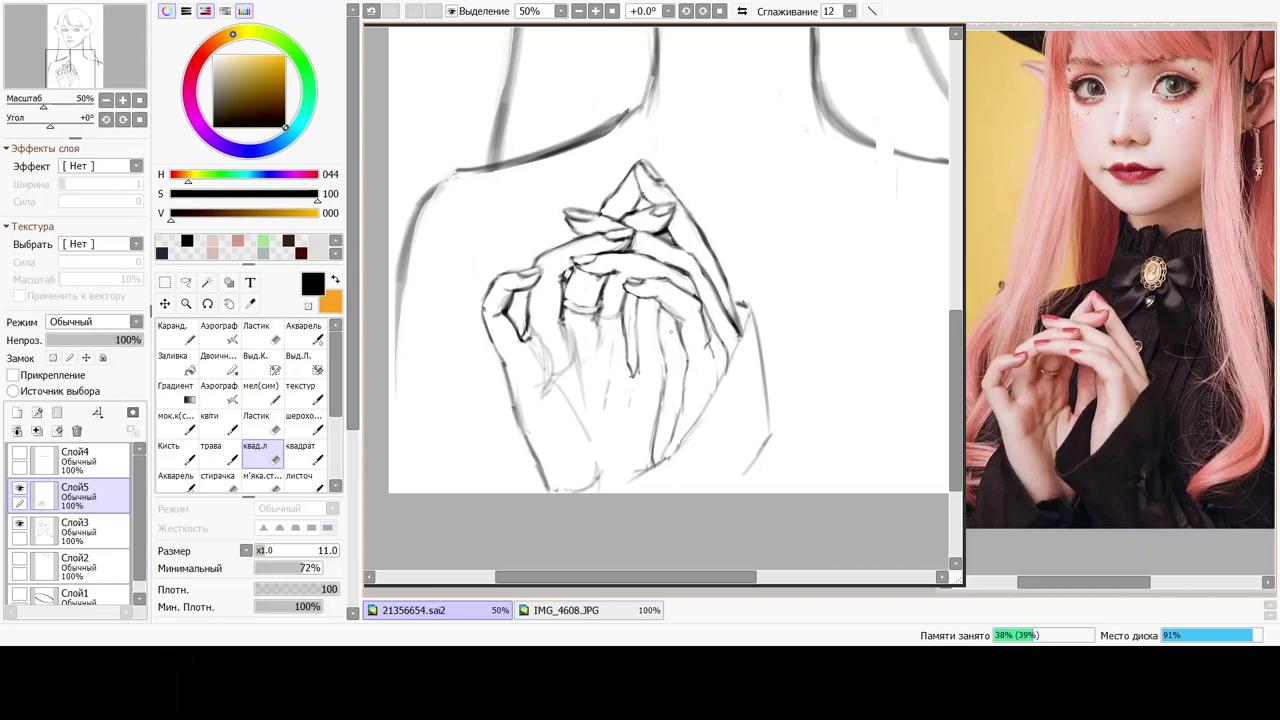
pyautogui.hotkey('ctrl', 'z')
pyautogui.hotkey('ctrl', 'y')
pyautogui.hotkey('ctrl', 'z')
pyautogui.click(300, 340)
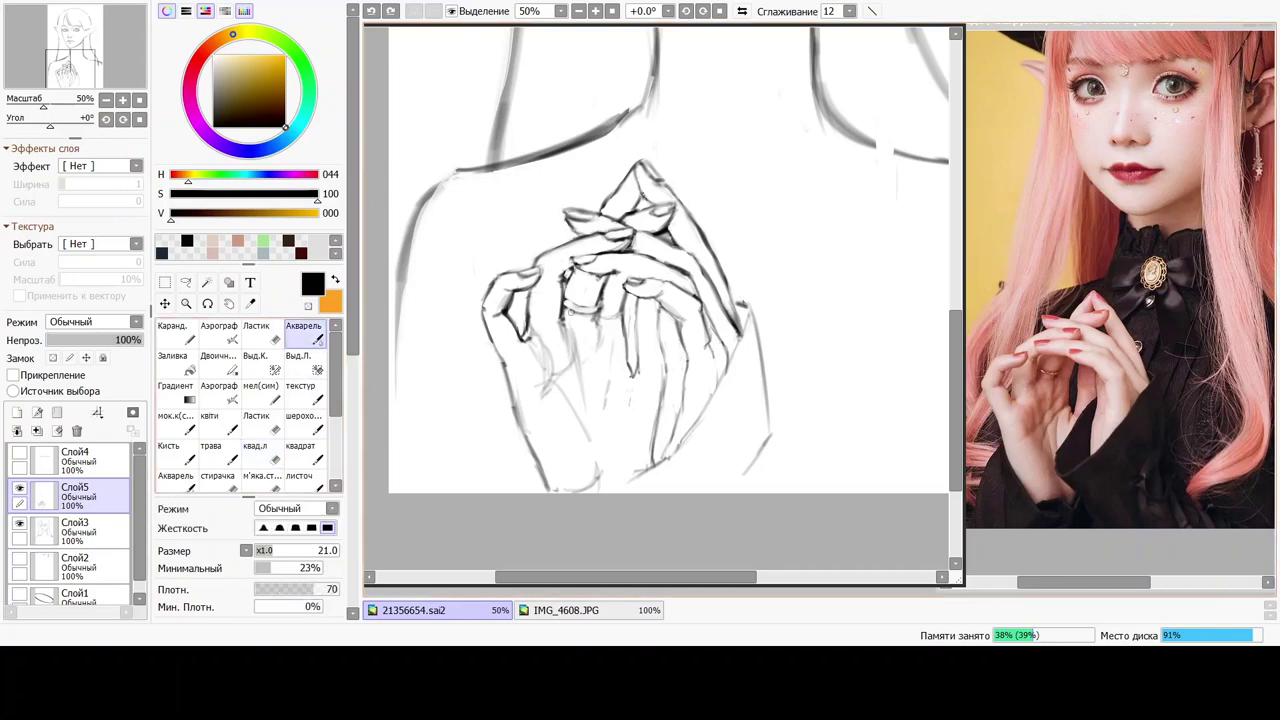
pyautogui.moveTo(614, 272); pyautogui.dragTo(628, 278)
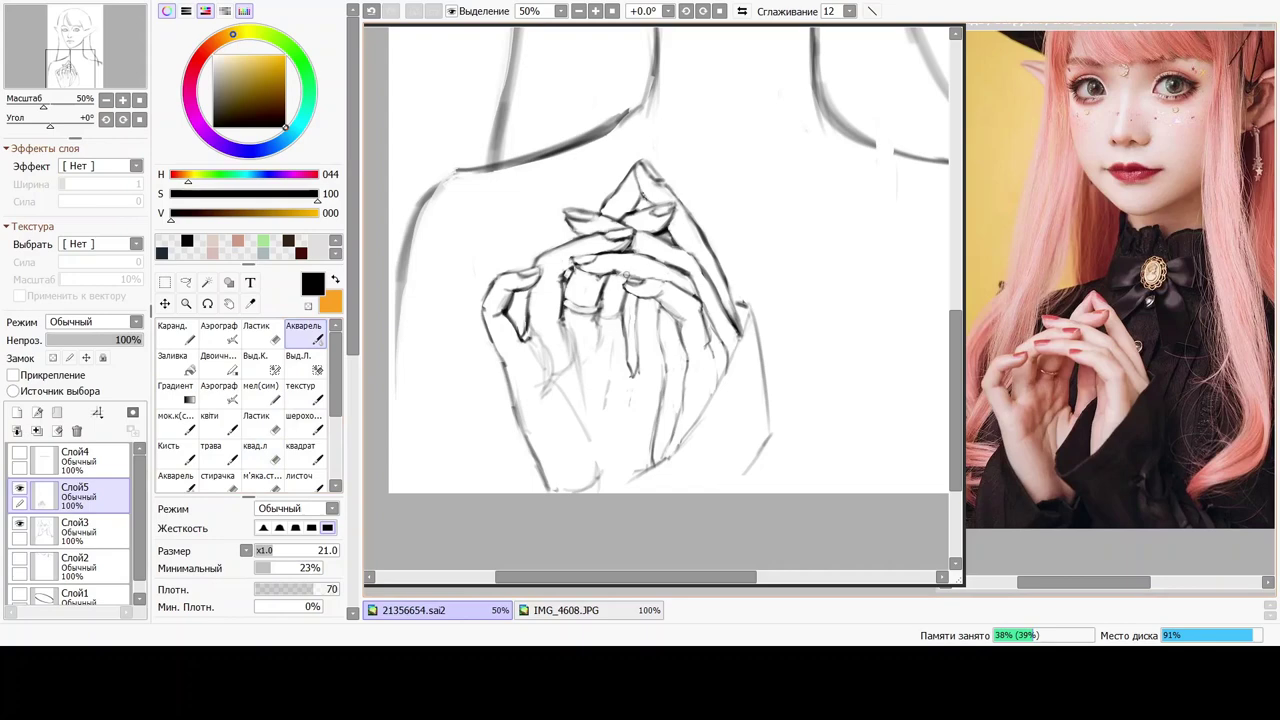
pyautogui.hotkey('ctrl', 'z')
pyautogui.click(262, 452)
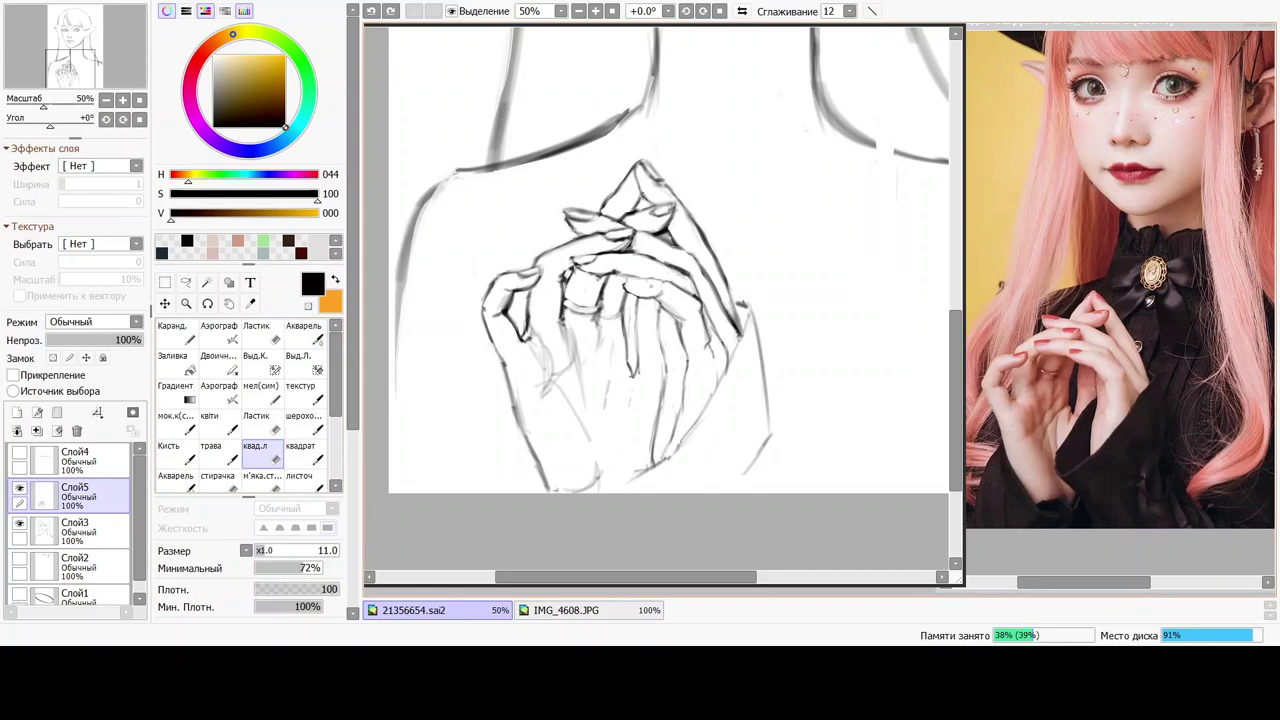
pyautogui.click(637, 281)
pyautogui.click(304, 333)
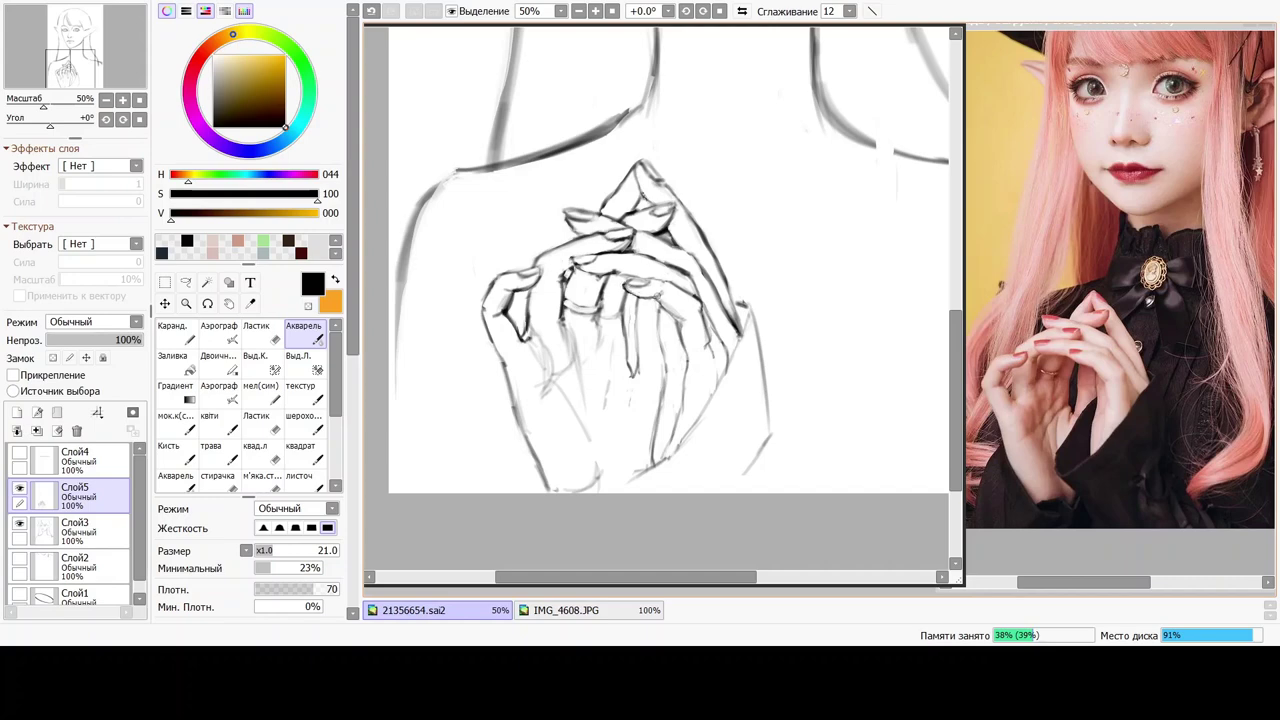
pyautogui.click(262, 452)
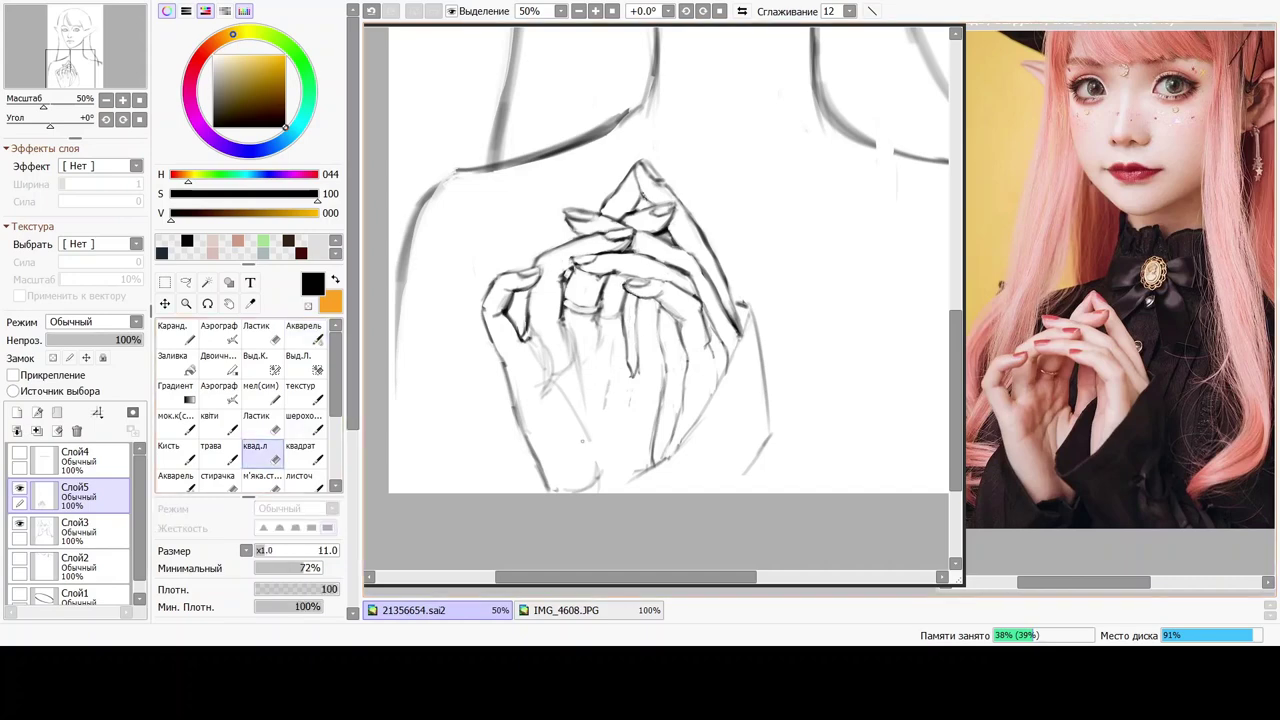
# Extend the hand's outer contour to the canvas edge and draw the inner palm line down to the wrist with the Watercolor brush.
pyautogui.click(304, 333)
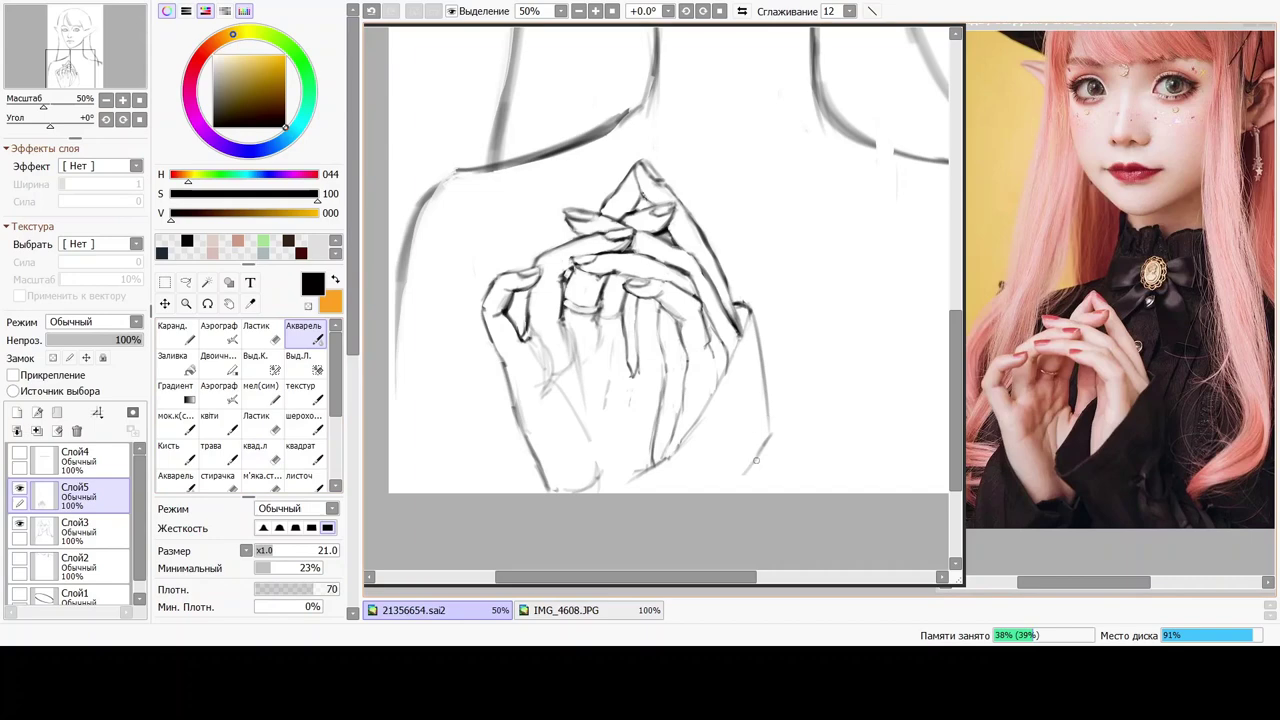
pyautogui.moveTo(768, 430); pyautogui.dragTo(730, 492)
pyautogui.moveTo(654, 350)
pyautogui.mouseDown()
pyautogui.moveTo(611, 458)
pyautogui.moveTo(635, 483)
pyautogui.moveTo(607, 491)
pyautogui.mouseUp()
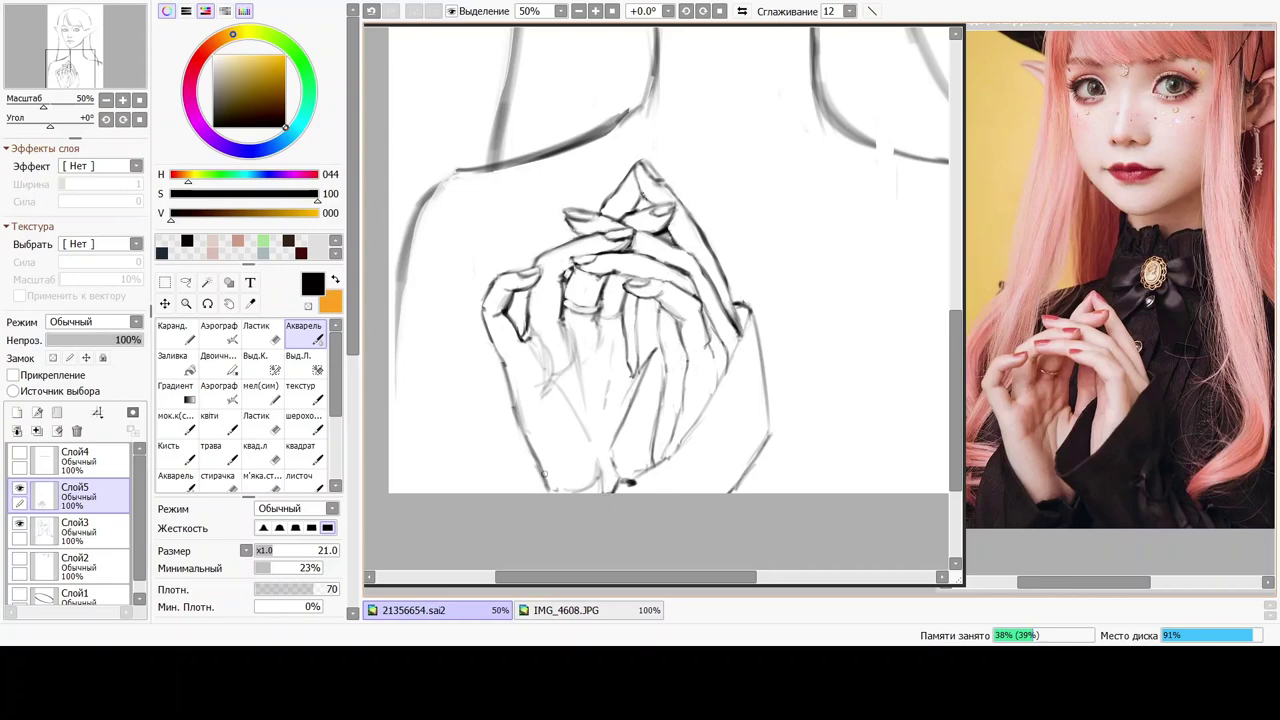
# Darken the outer contour of the hand down to the wrist with the Watercolor brush and trim the wrist lines with the size 11 eraser.
pyautogui.moveTo(536, 453)
pyautogui.mouseDown()
pyautogui.moveTo(559, 490)
pyautogui.moveTo(546, 479)
pyautogui.mouseUp()
pyautogui.click(262, 452)
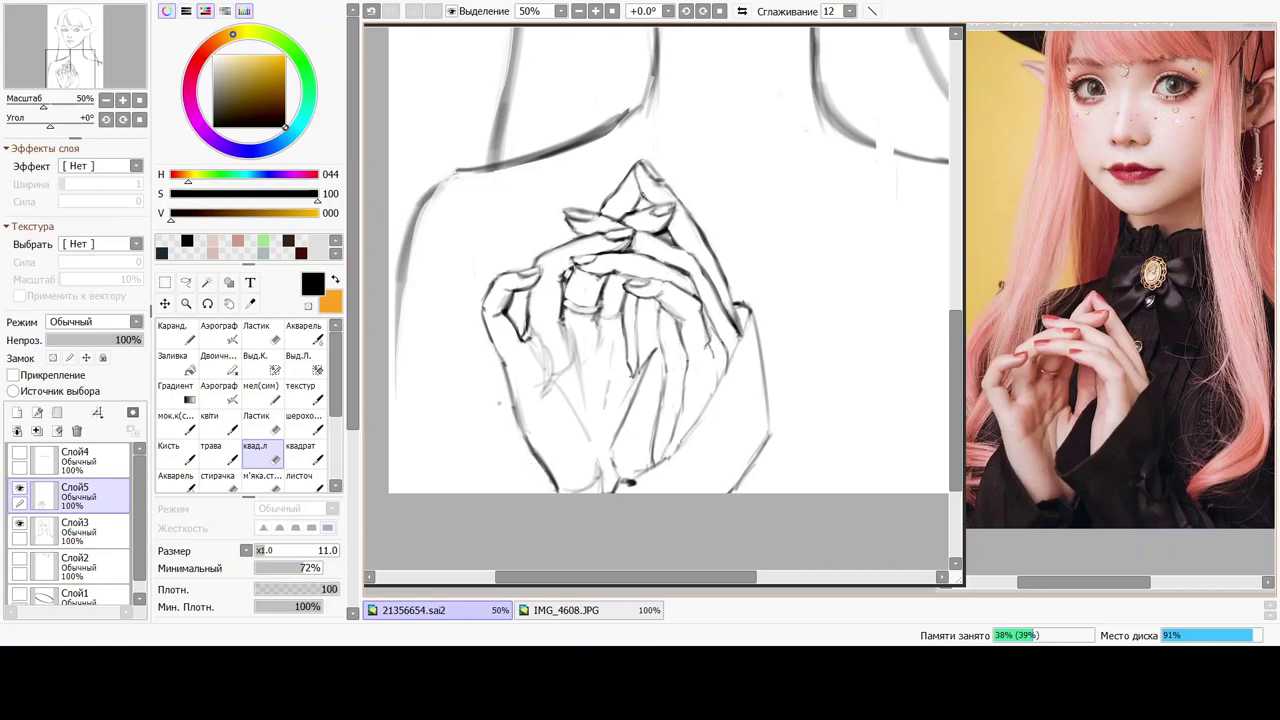
pyautogui.moveTo(507, 402); pyautogui.dragTo(519, 430)
pyautogui.moveTo(630, 486); pyautogui.dragTo(623, 489)
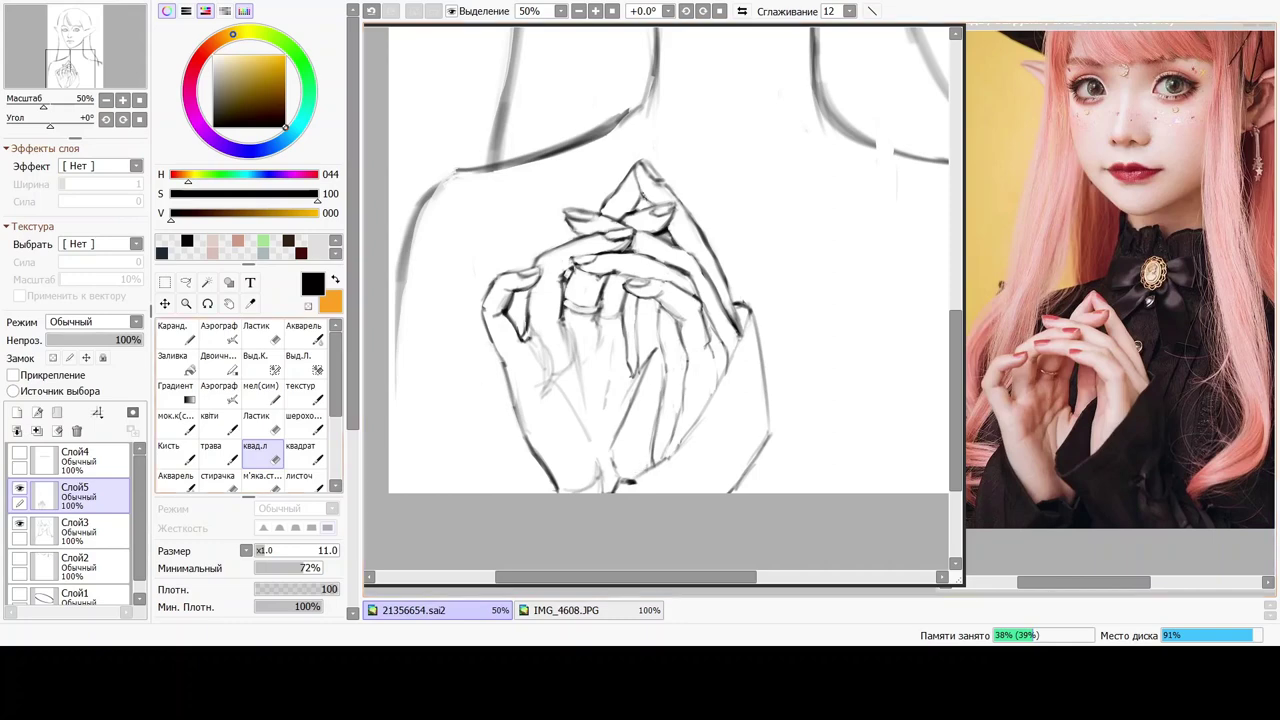
# Redraw the inner palm line down to the wrist with the Watercolor brush and set the eraser's size to 25.
pyautogui.click(303, 334)
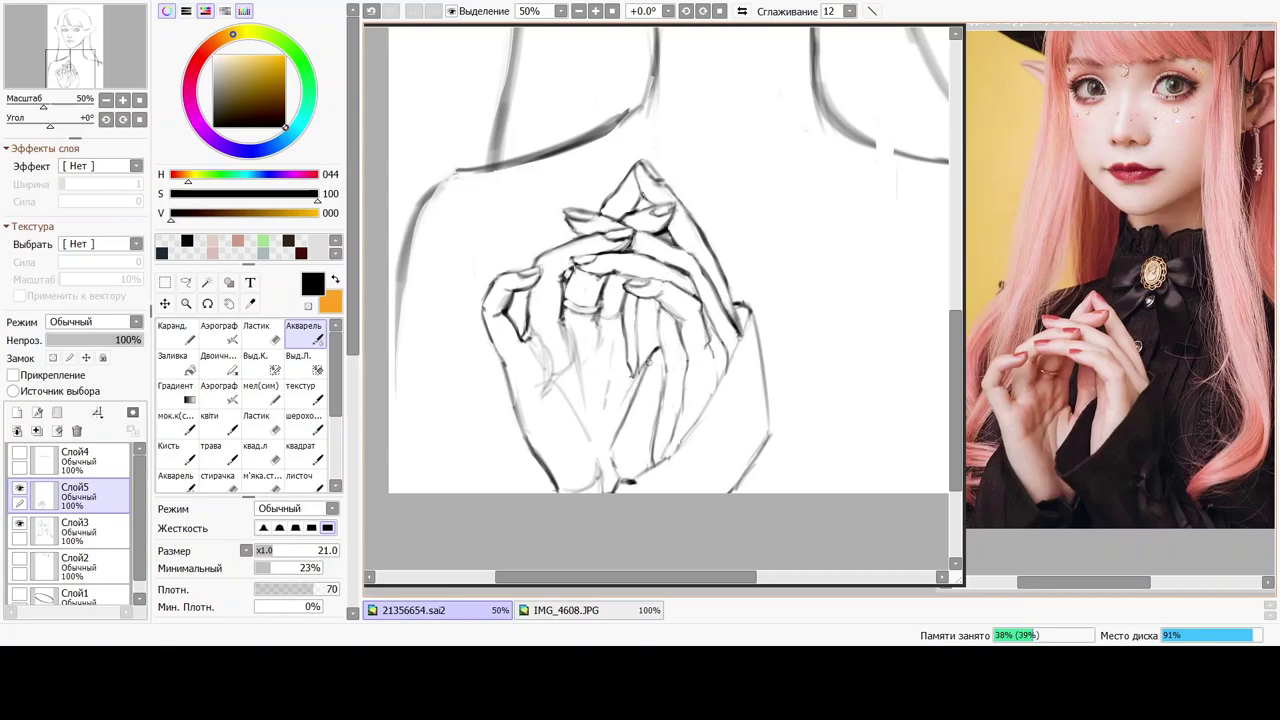
pyautogui.moveTo(649, 360); pyautogui.dragTo(617, 430)
pyautogui.moveTo(633, 386)
pyautogui.mouseDown()
pyautogui.moveTo(604, 455)
pyautogui.moveTo(628, 400)
pyautogui.moveTo(605, 444)
pyautogui.moveTo(620, 480)
pyautogui.mouseUp()
pyautogui.click(262, 452)
pyautogui.moveTo(264, 550); pyautogui.dragTo(292, 550)
pyautogui.press('[')
pyautogui.press('[')
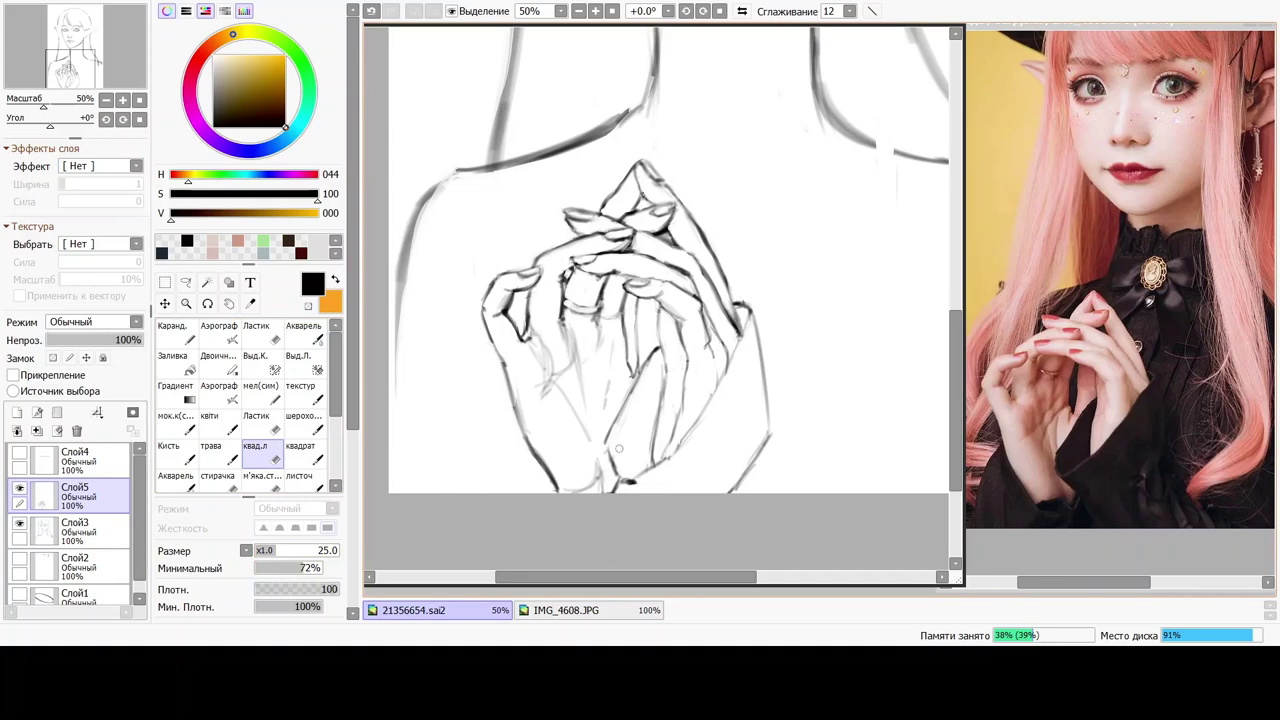
# Examine the clasped hands' size and placement against the whole portrait.
pyautogui.scroll(-2, 618, 448)
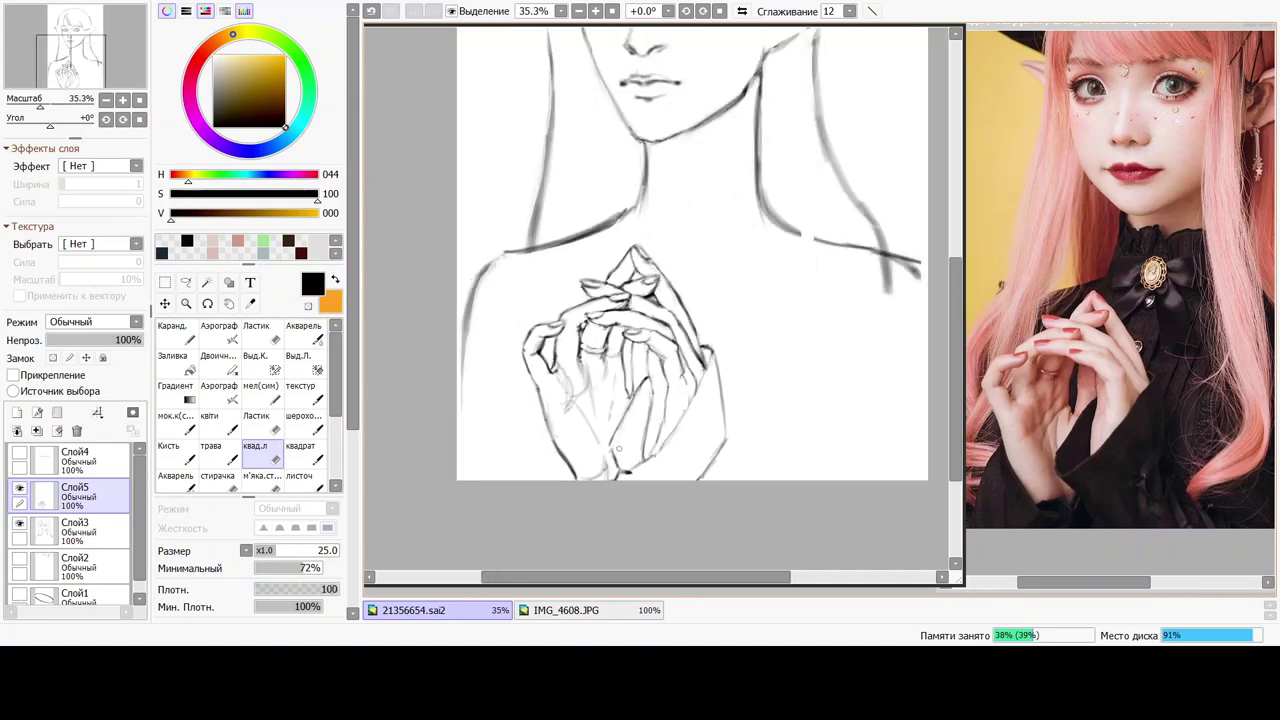
pyautogui.scroll(-1, 619, 449)
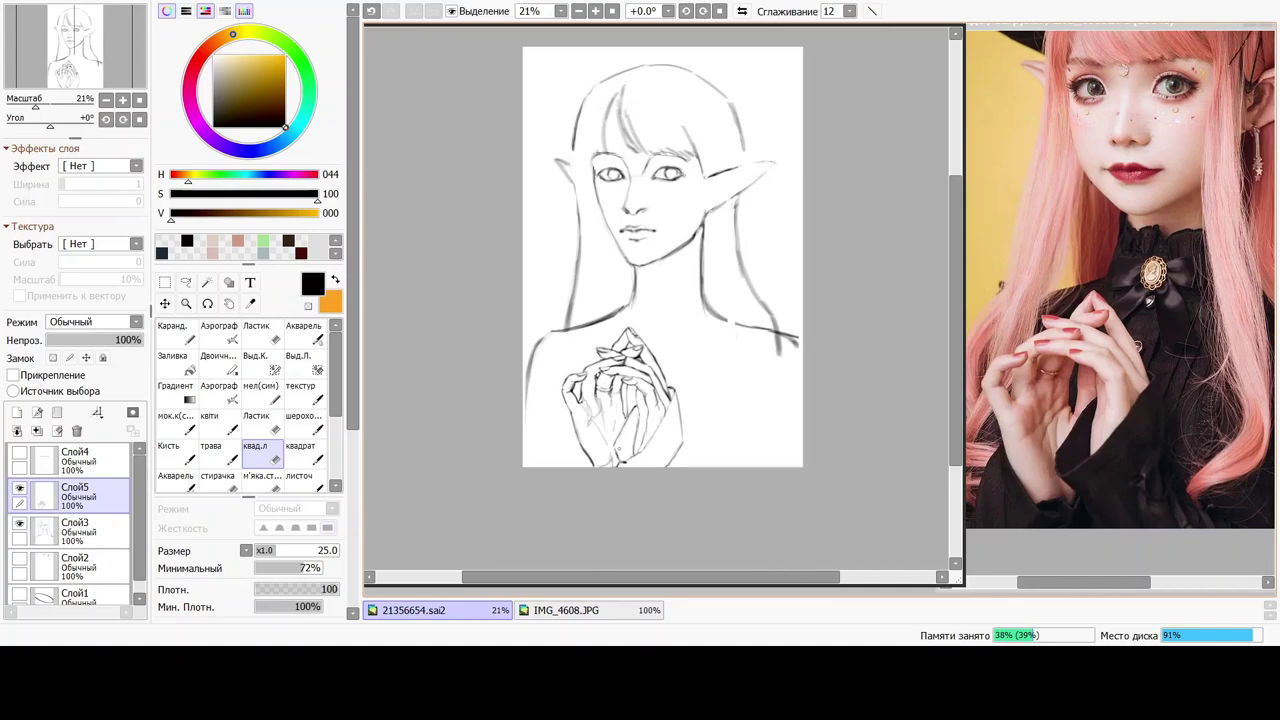
pyautogui.scroll(1, 619, 449)
pyautogui.scroll(-1, 619, 449)
pyautogui.scroll(1, 622, 446)
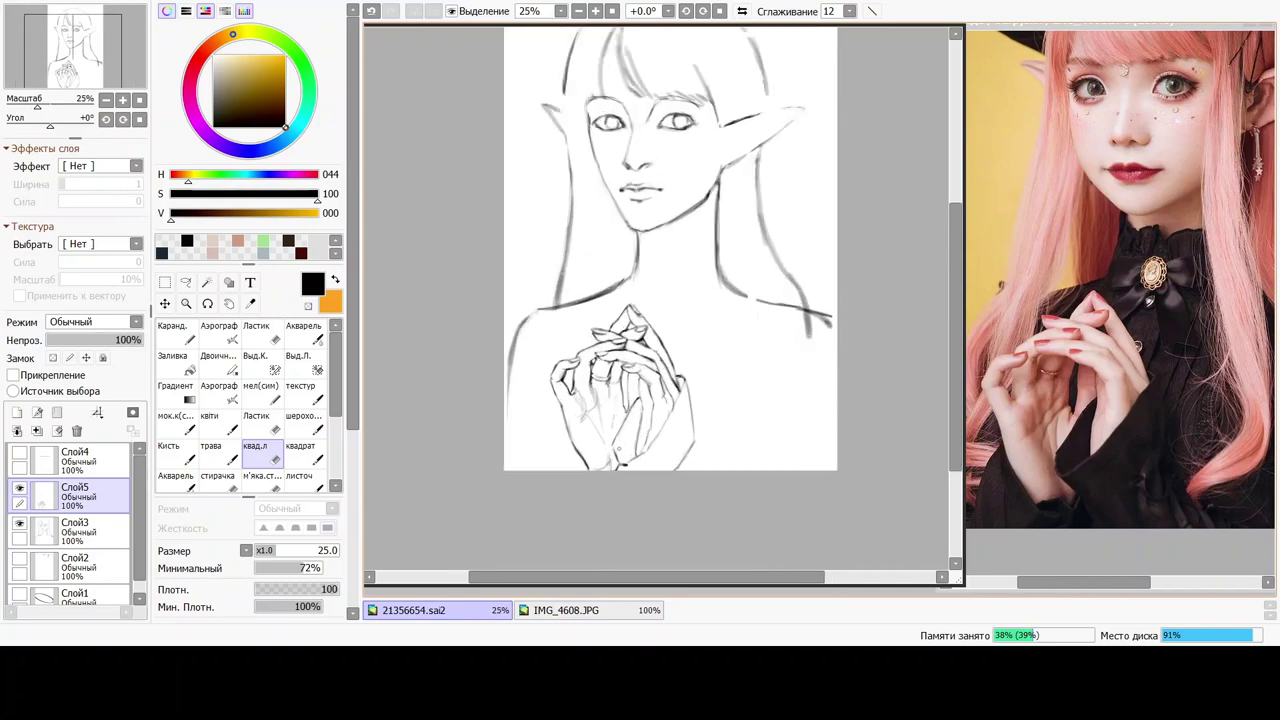
pyautogui.moveTo(955, 337); pyautogui.dragTo(955, 306)
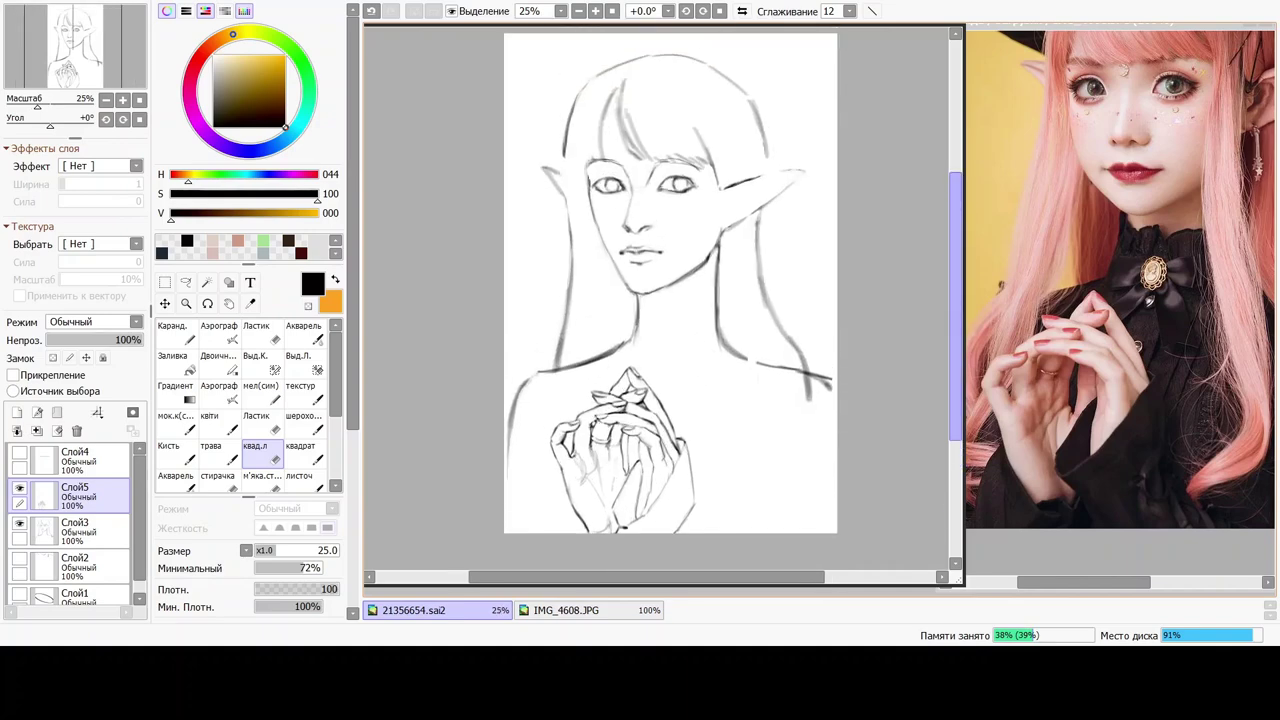